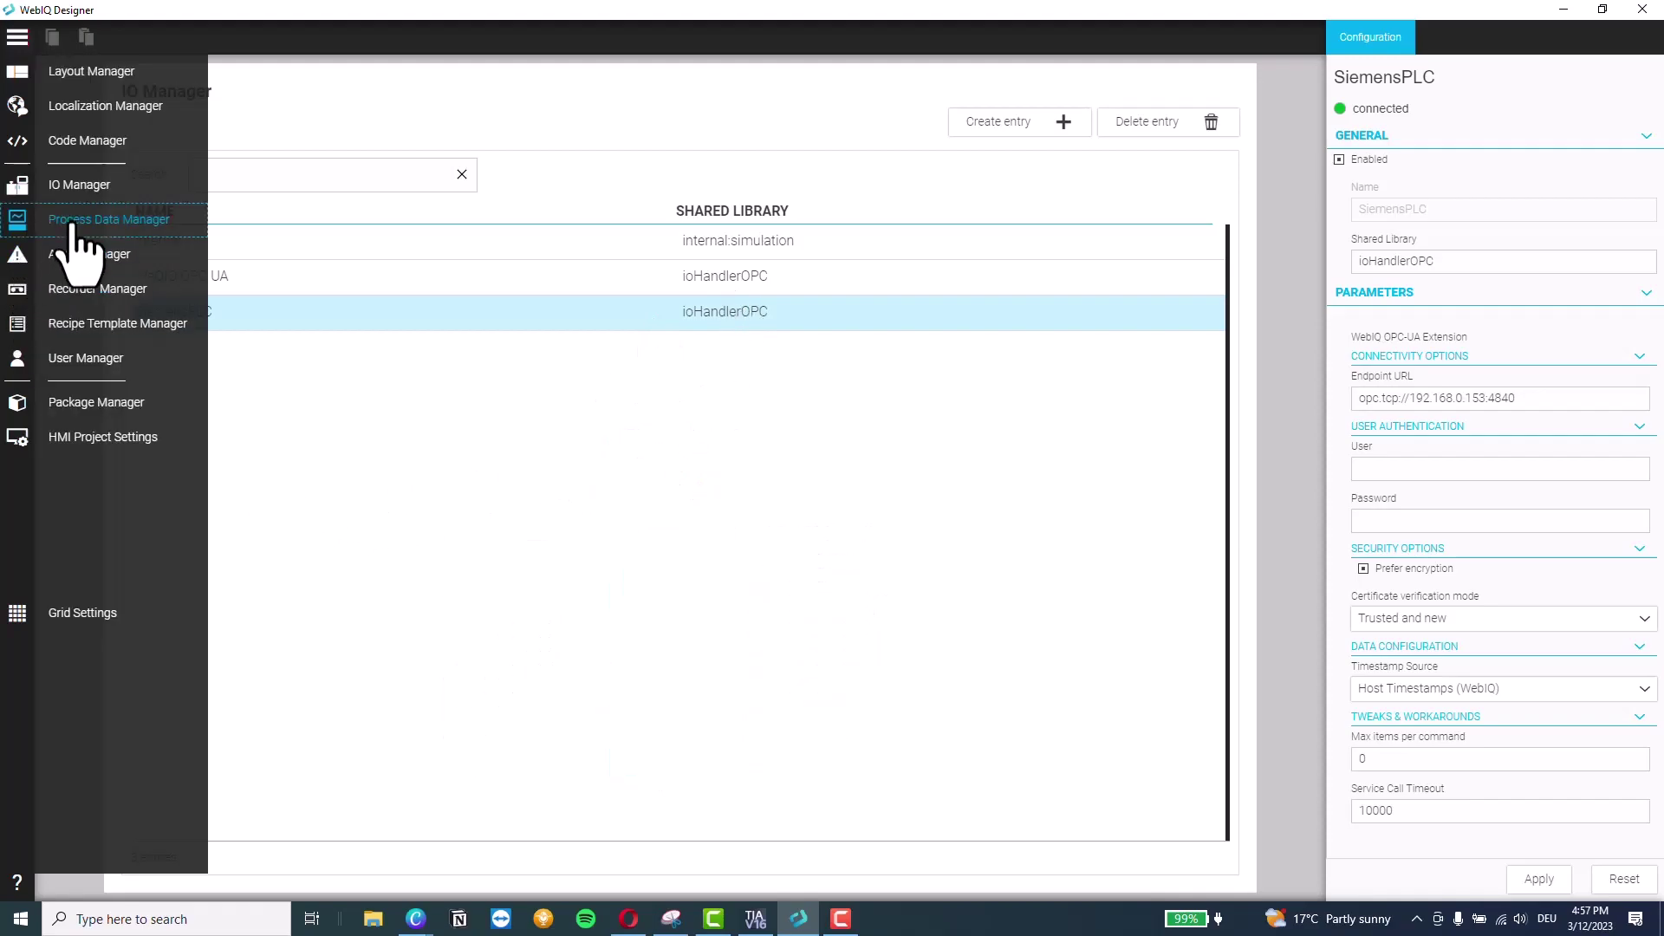
Browse the SiemensPLC down to Objects > PLC_1 > DataBlocksGlobal > HMI in the Process Data Manager
click(74, 227)
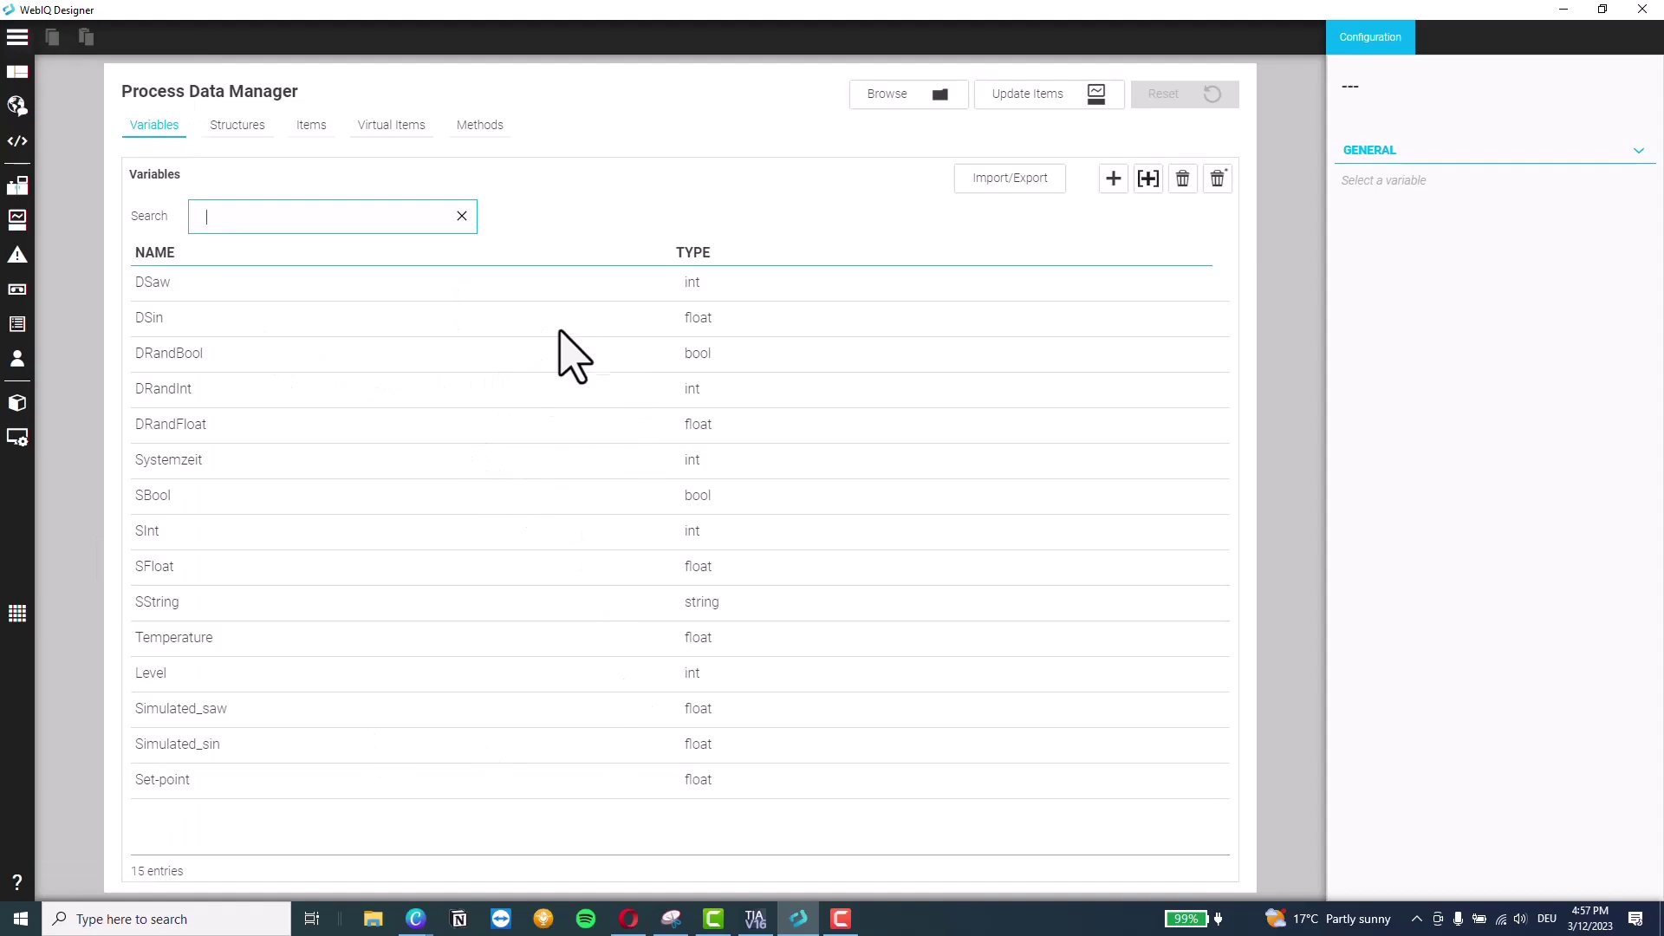
click(897, 98)
click(358, 184)
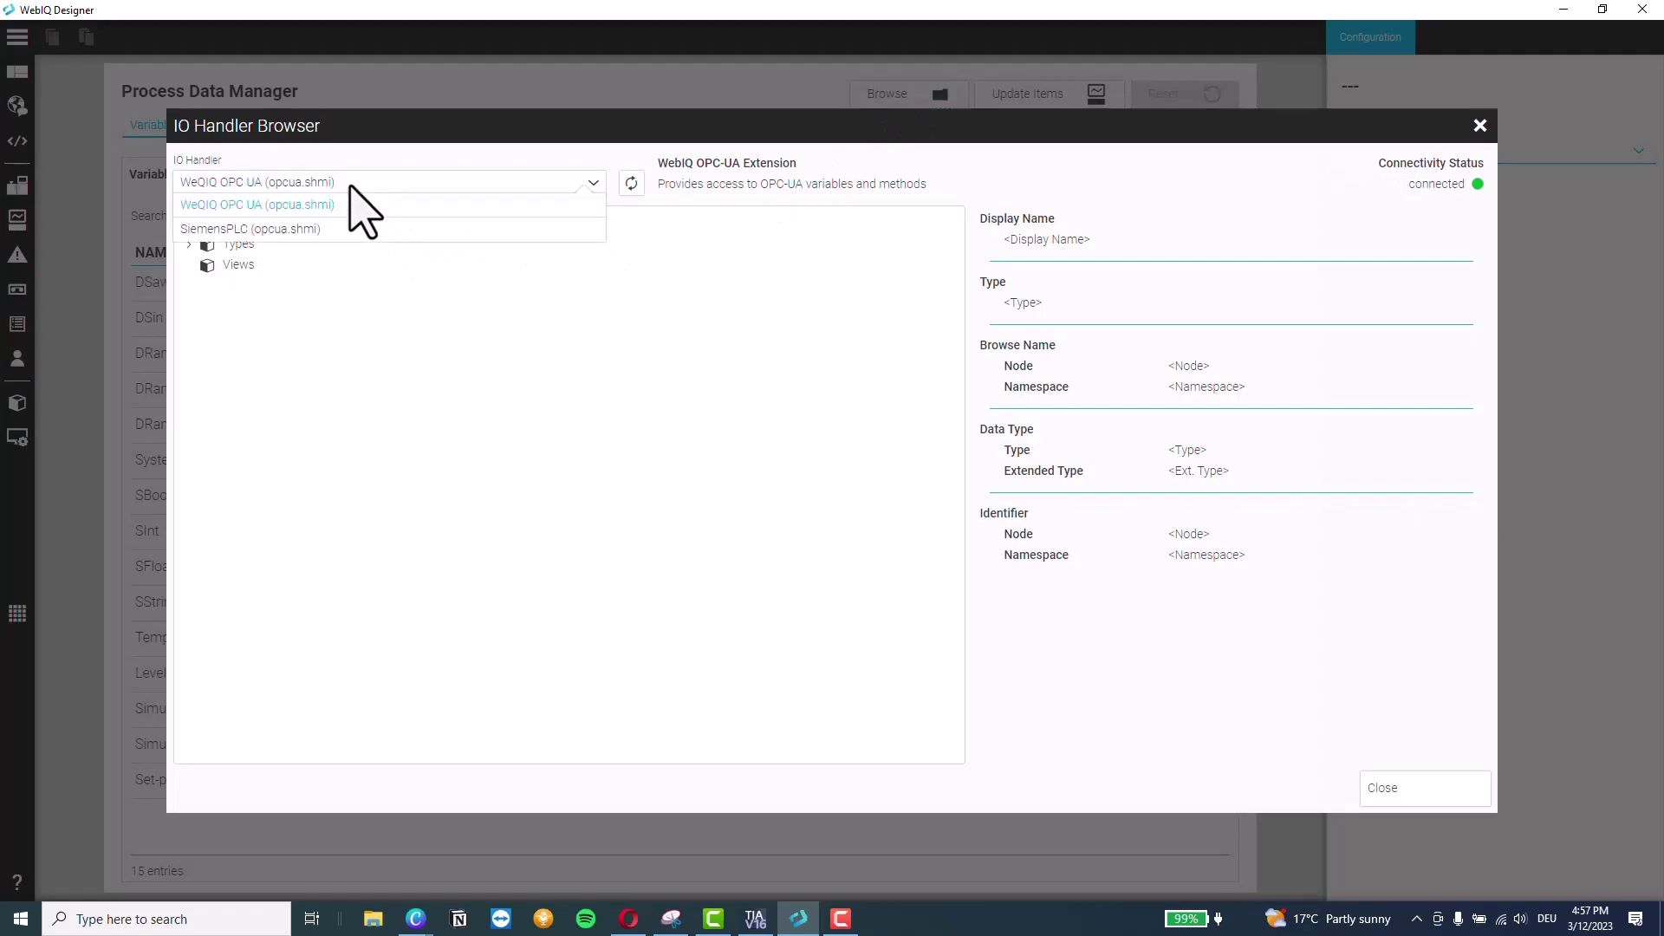
click(241, 226)
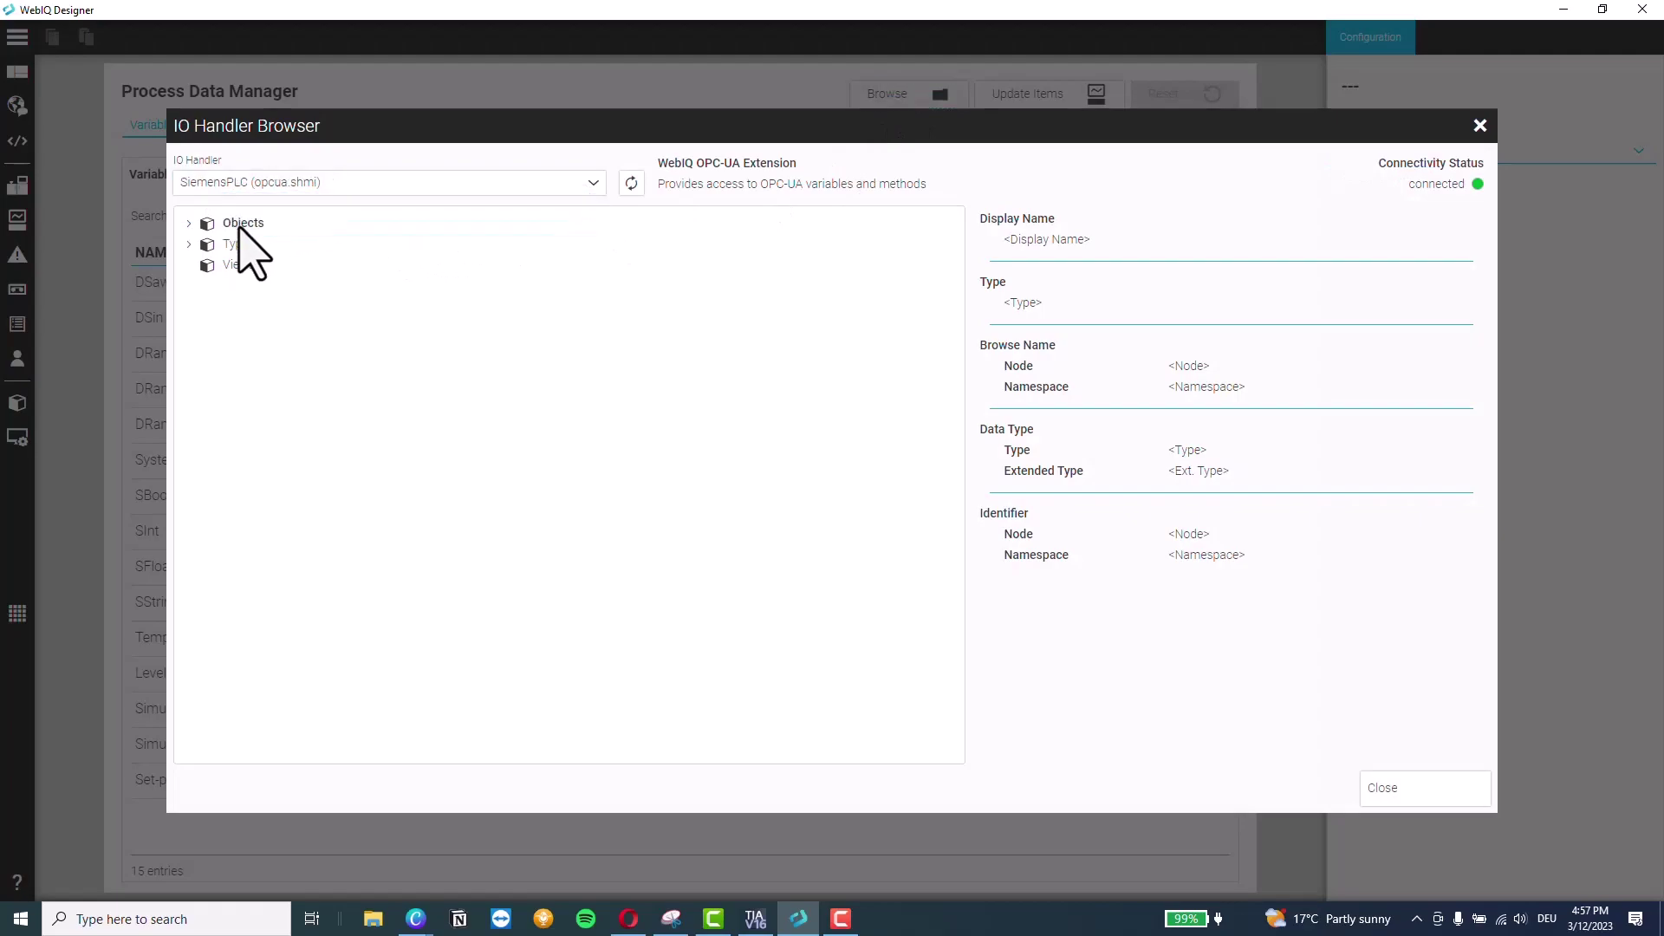
click(188, 225)
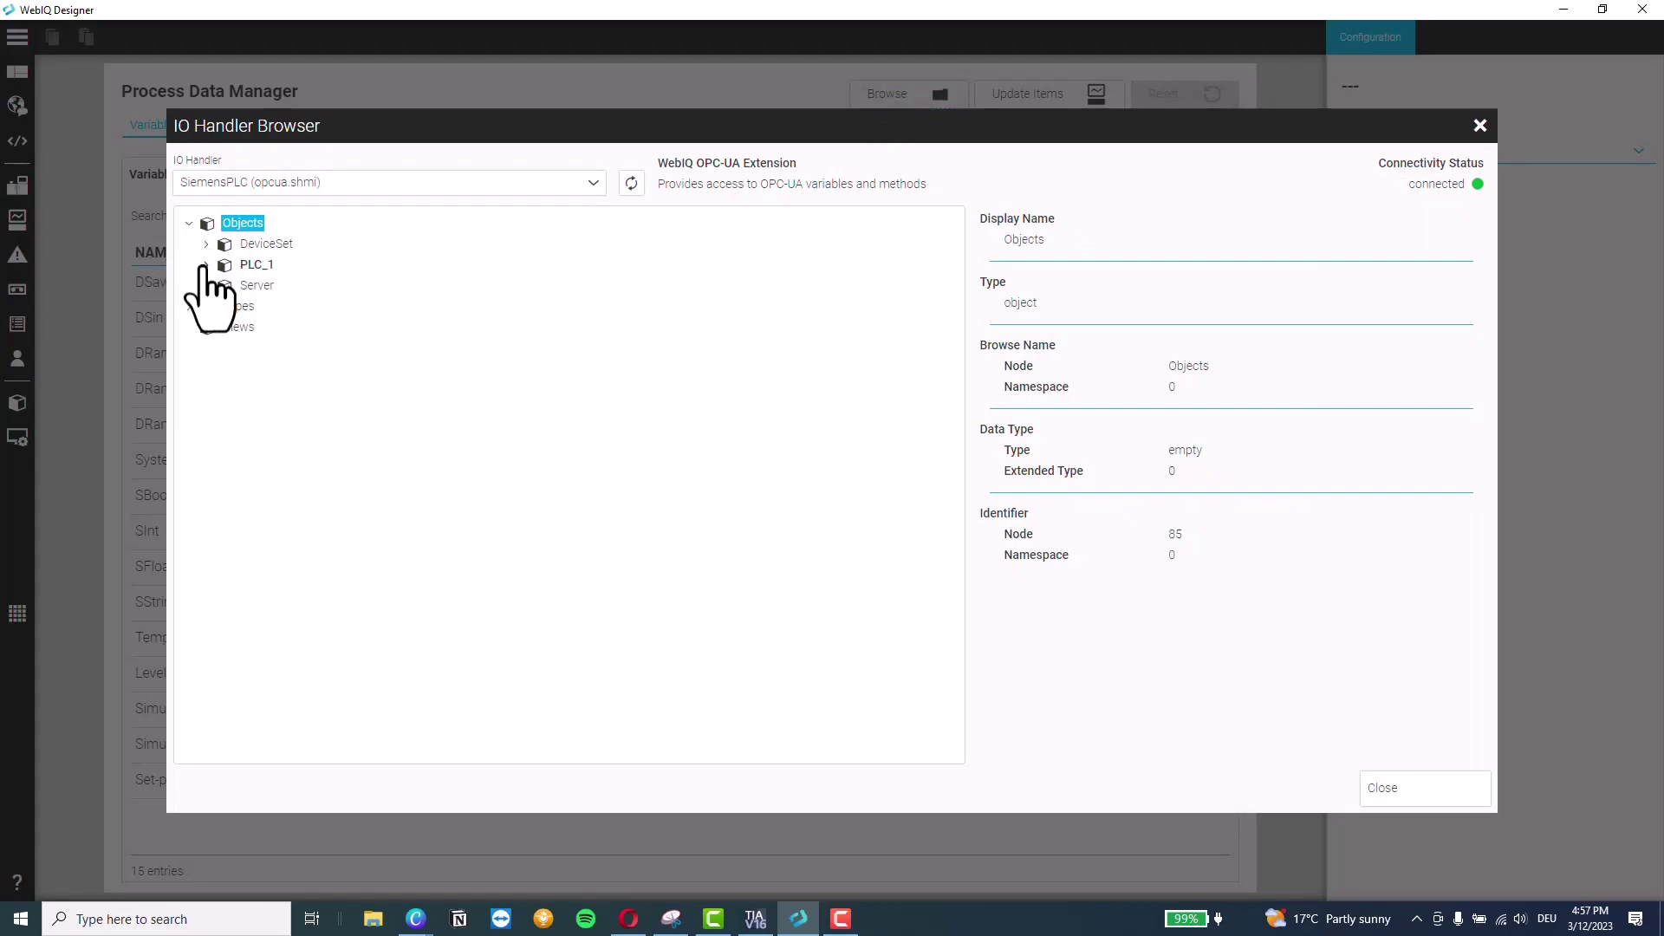
click(207, 264)
click(223, 306)
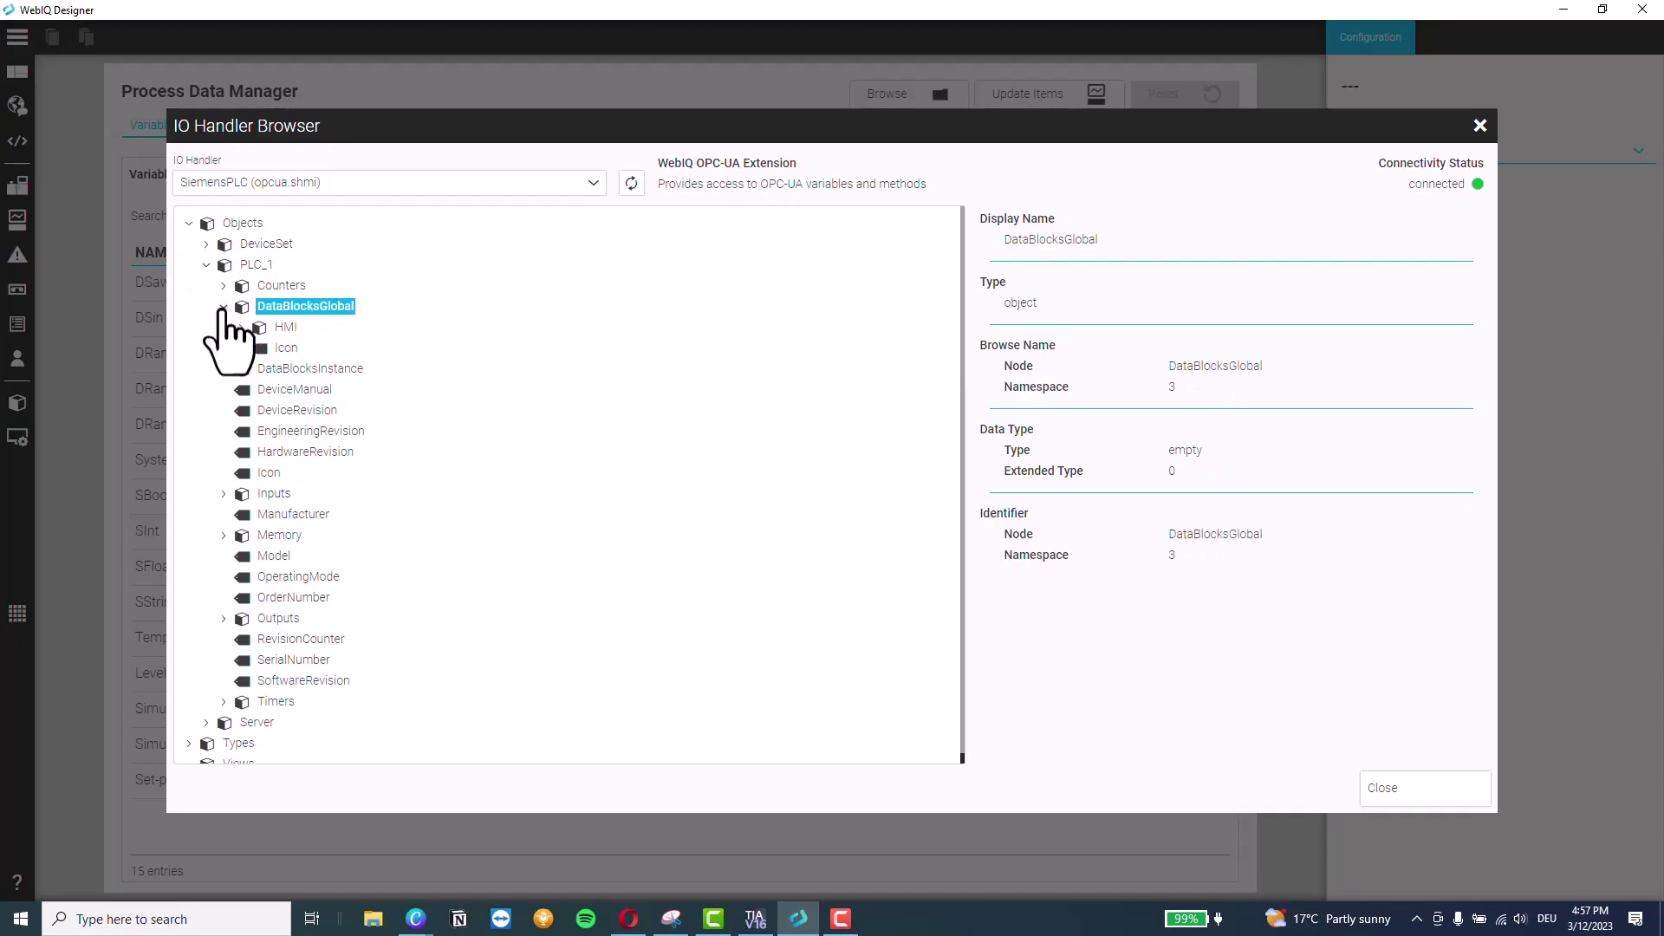
click(241, 327)
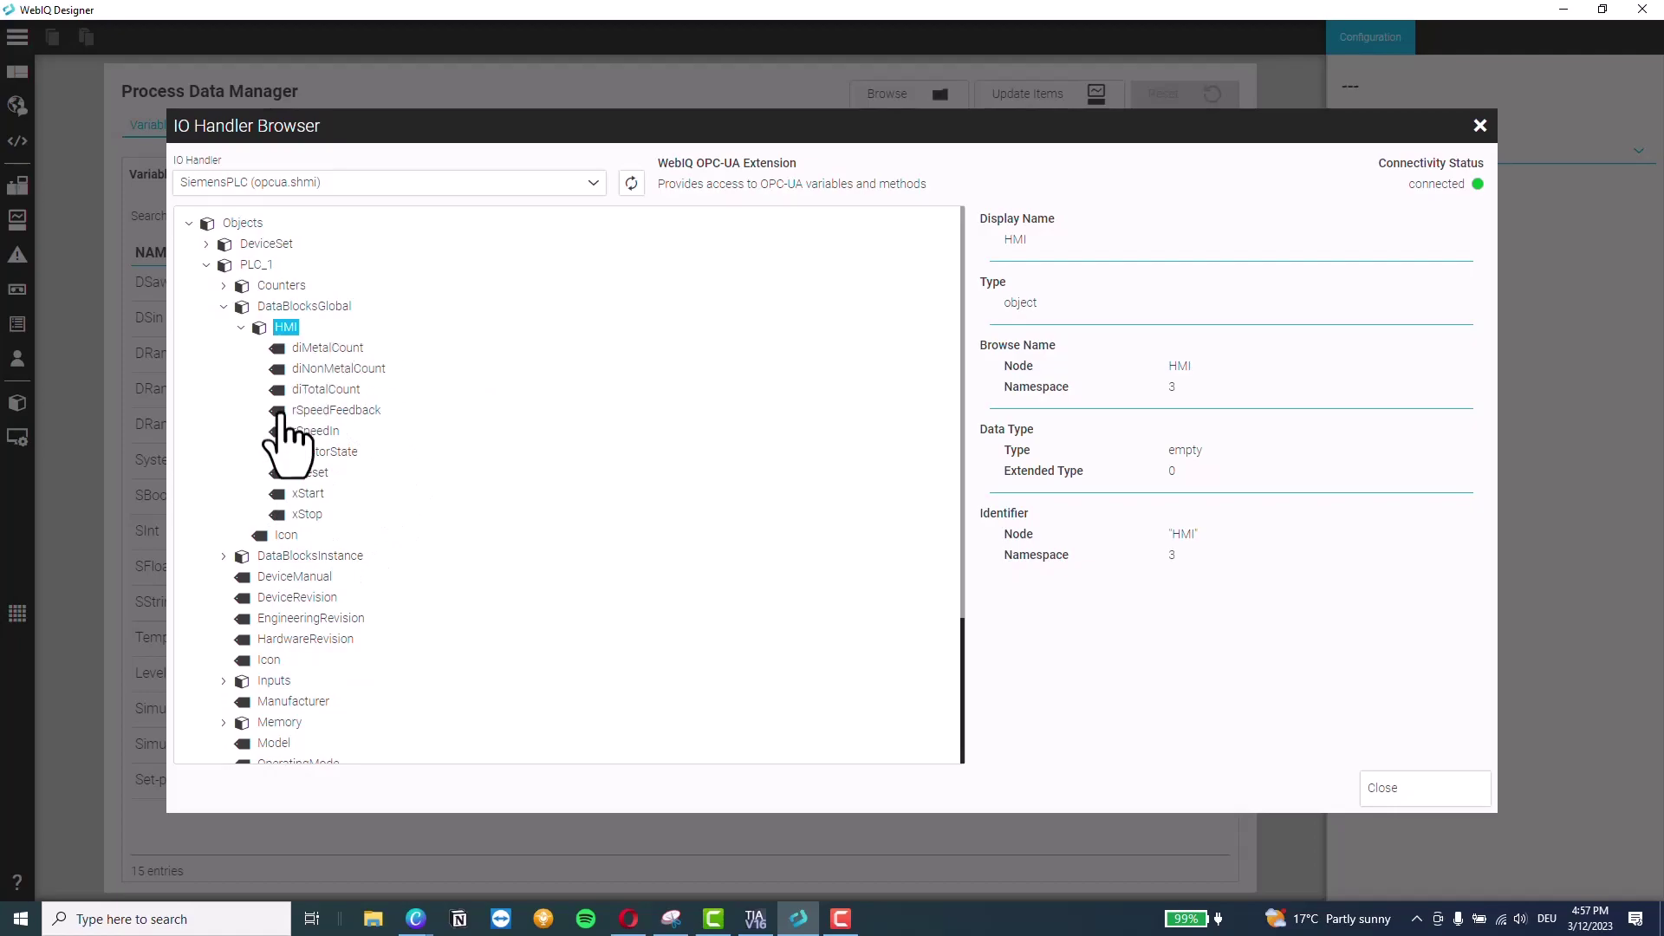
Create variables from the diMetalCount, diNonMetalCount and diTotalCount tags
click(343, 351)
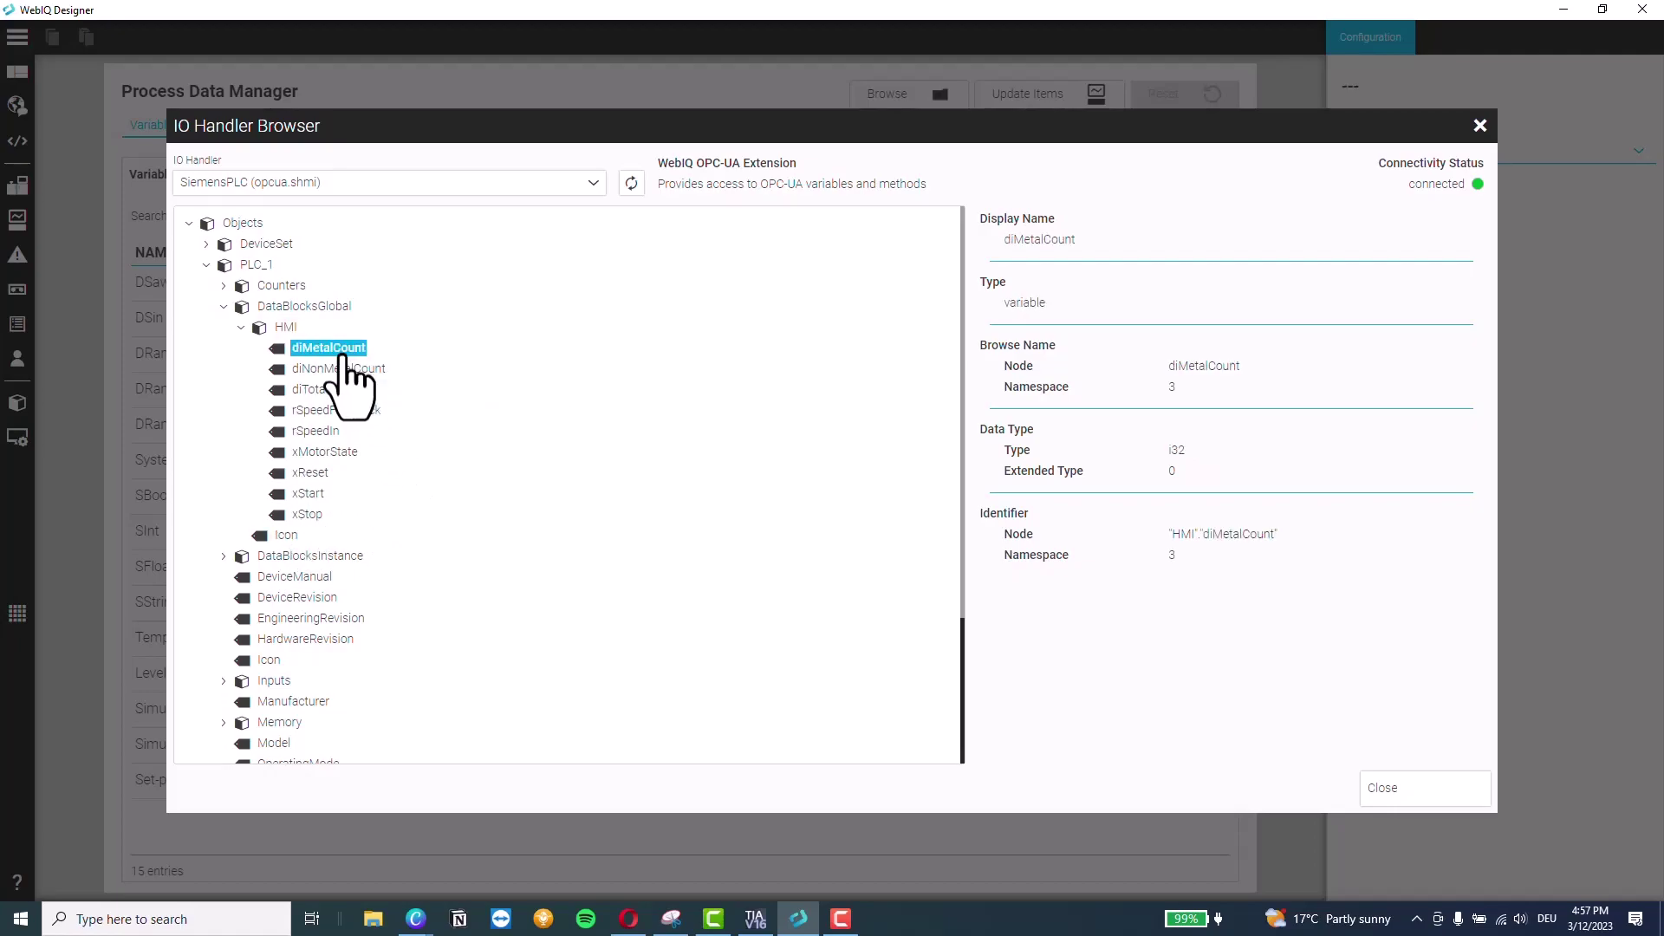
click(310, 515)
click(333, 351)
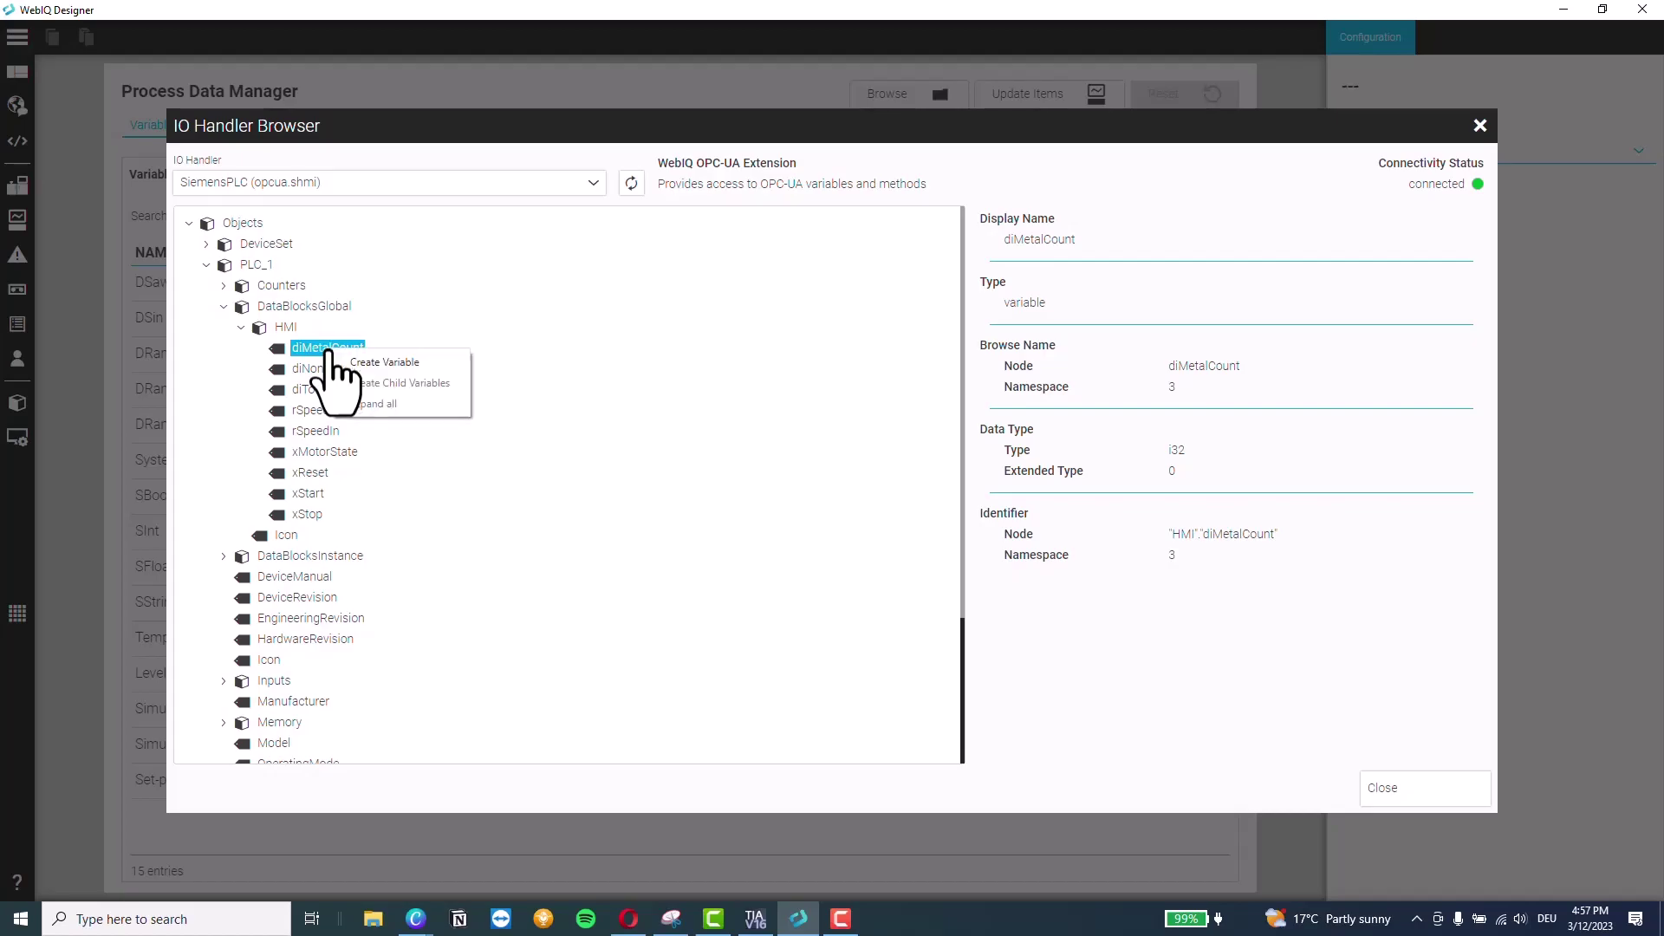
click(366, 362)
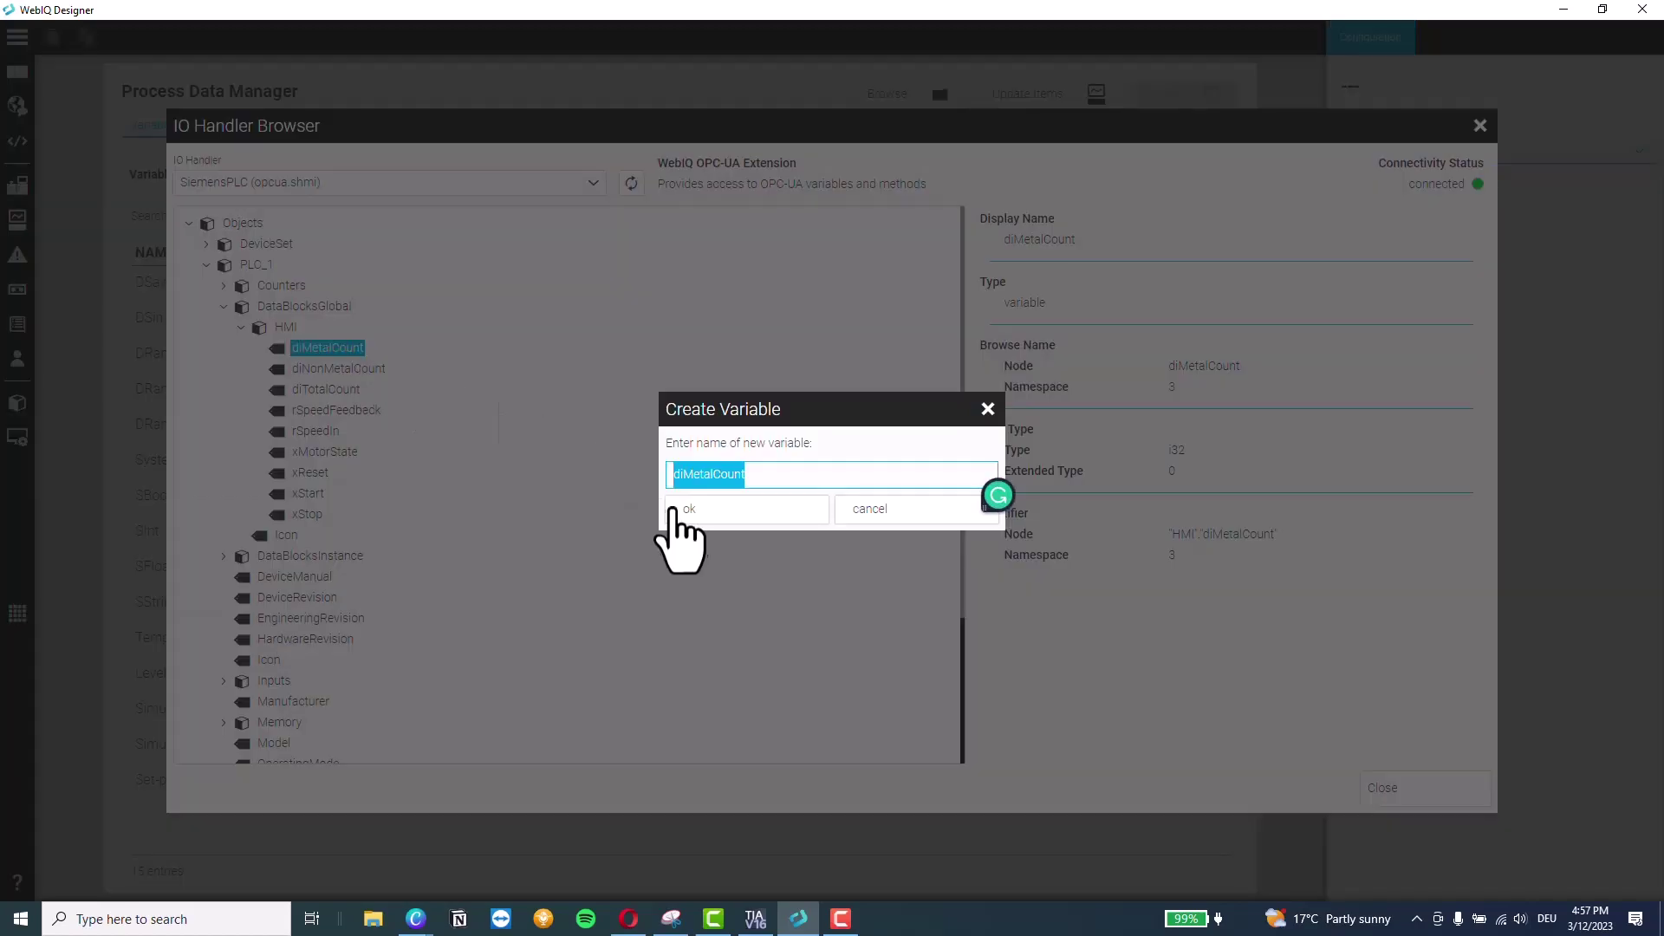
click(673, 510)
click(342, 368)
right_click(347, 370)
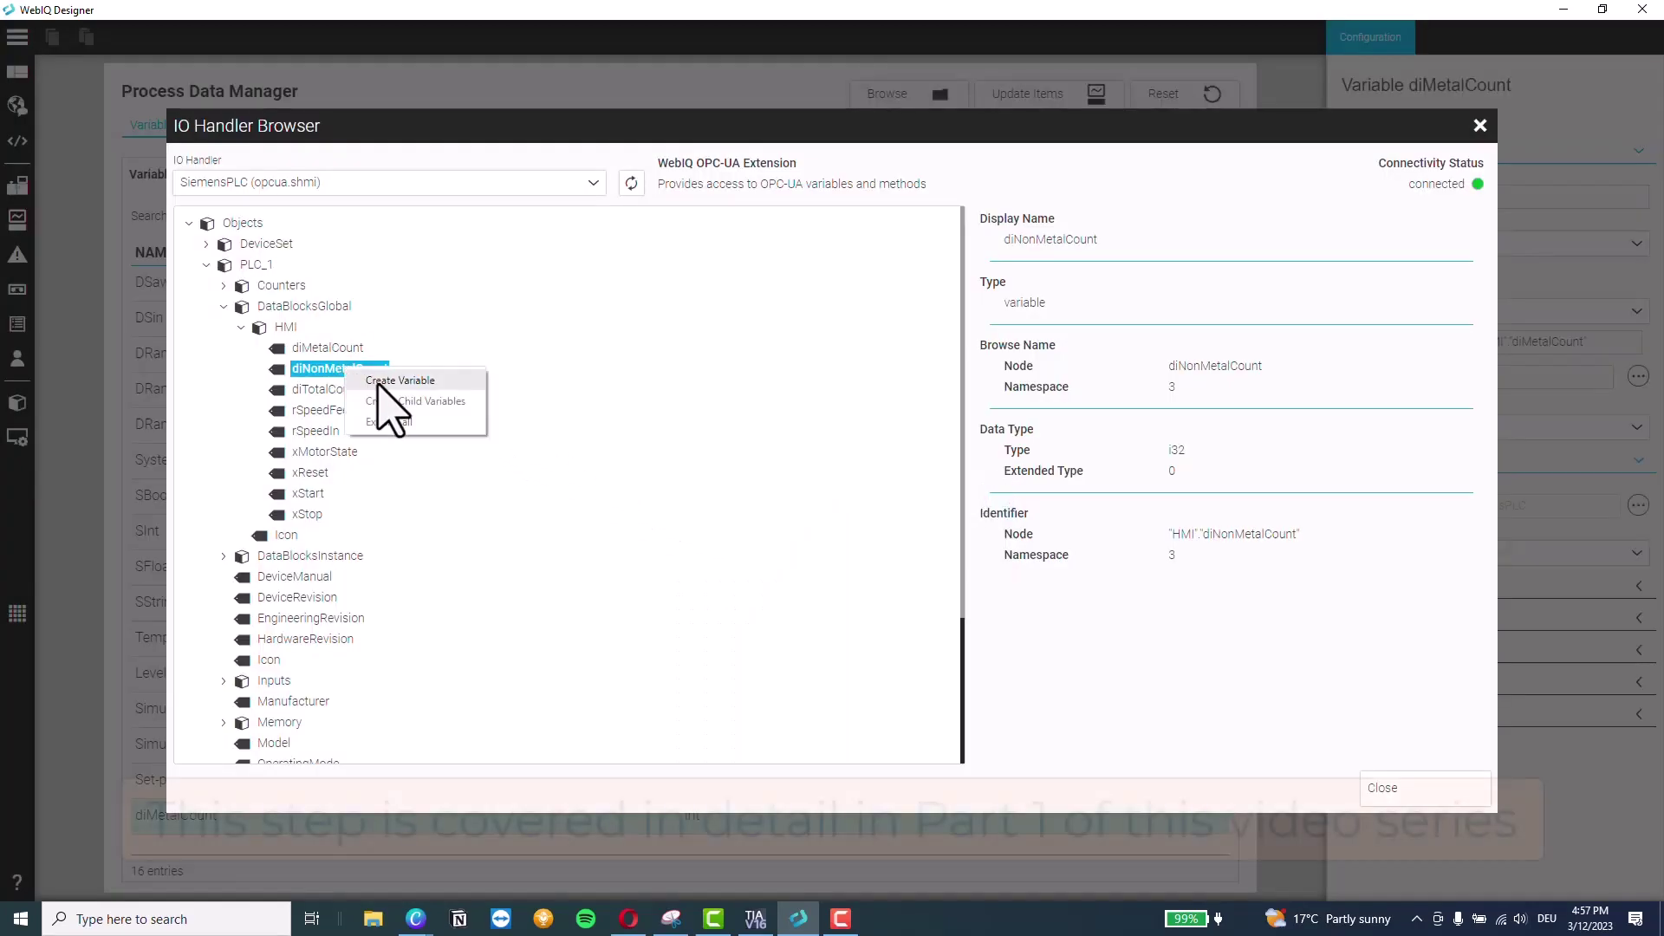
click(382, 382)
click(685, 520)
click(346, 389)
right_click(351, 392)
click(365, 405)
click(676, 514)
Create variables from rSpeedFeedback, rSpeedIn, xMotorState, xReset, xStart and xStop, then close the tag browser
click(347, 411)
right_click(348, 413)
click(369, 427)
click(680, 515)
right_click(339, 433)
click(366, 446)
click(687, 520)
right_click(314, 473)
right_click(314, 494)
click(366, 508)
click(684, 516)
right_click(312, 513)
click(367, 527)
click(682, 515)
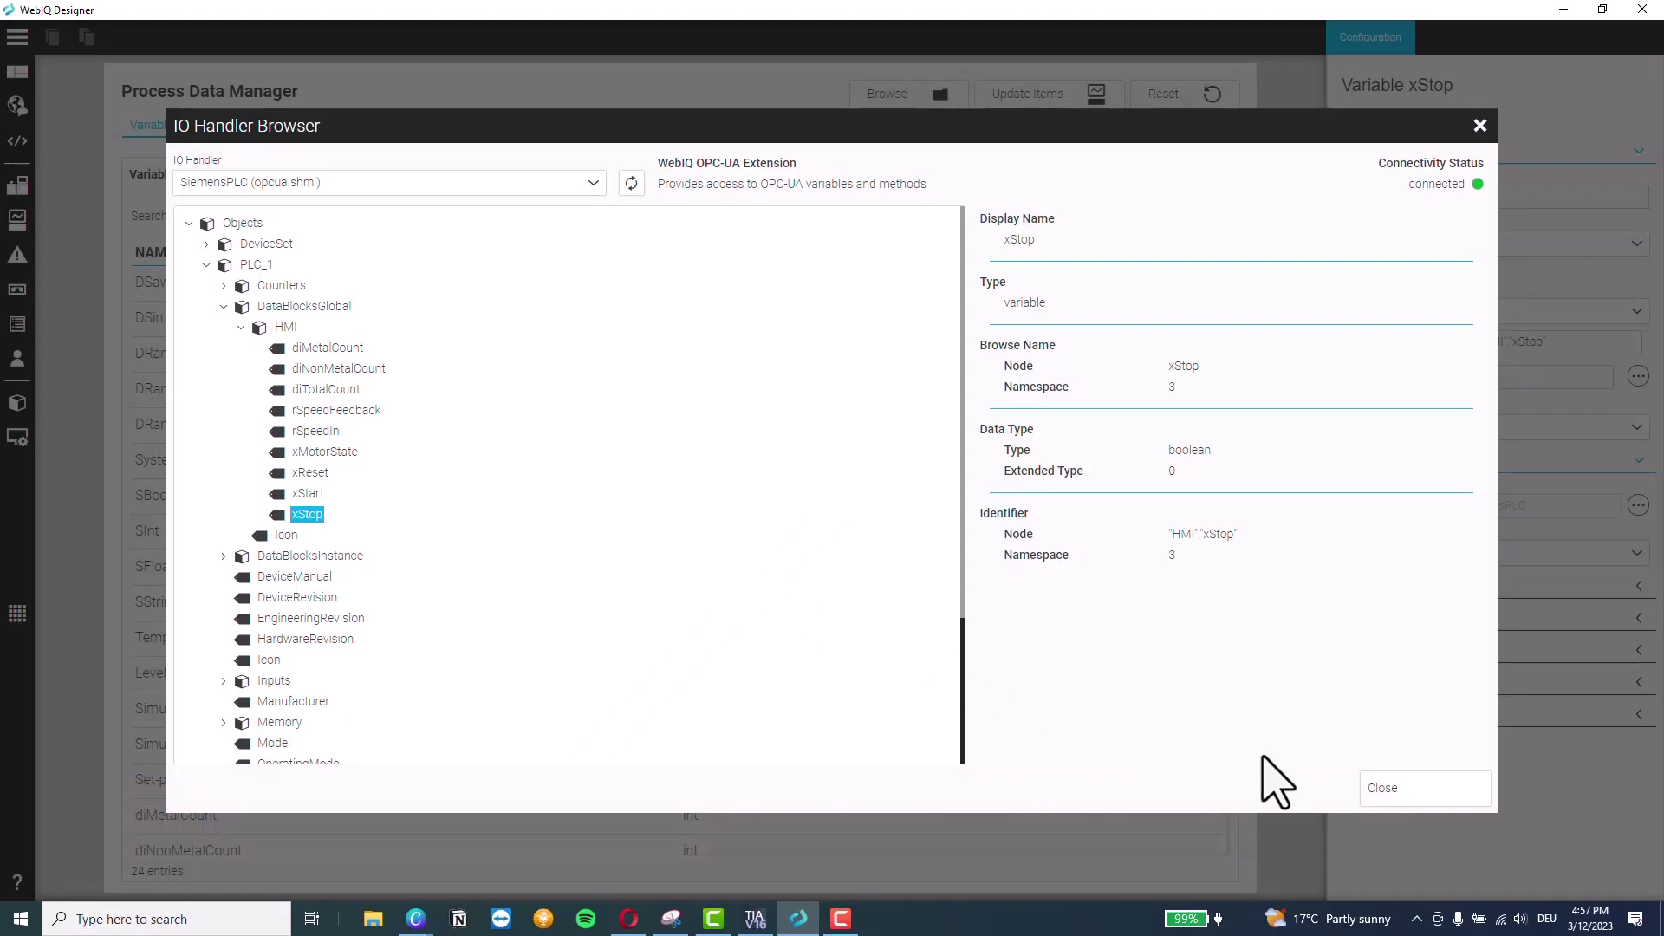
click(1379, 791)
scroll(361, 717, down, 3)
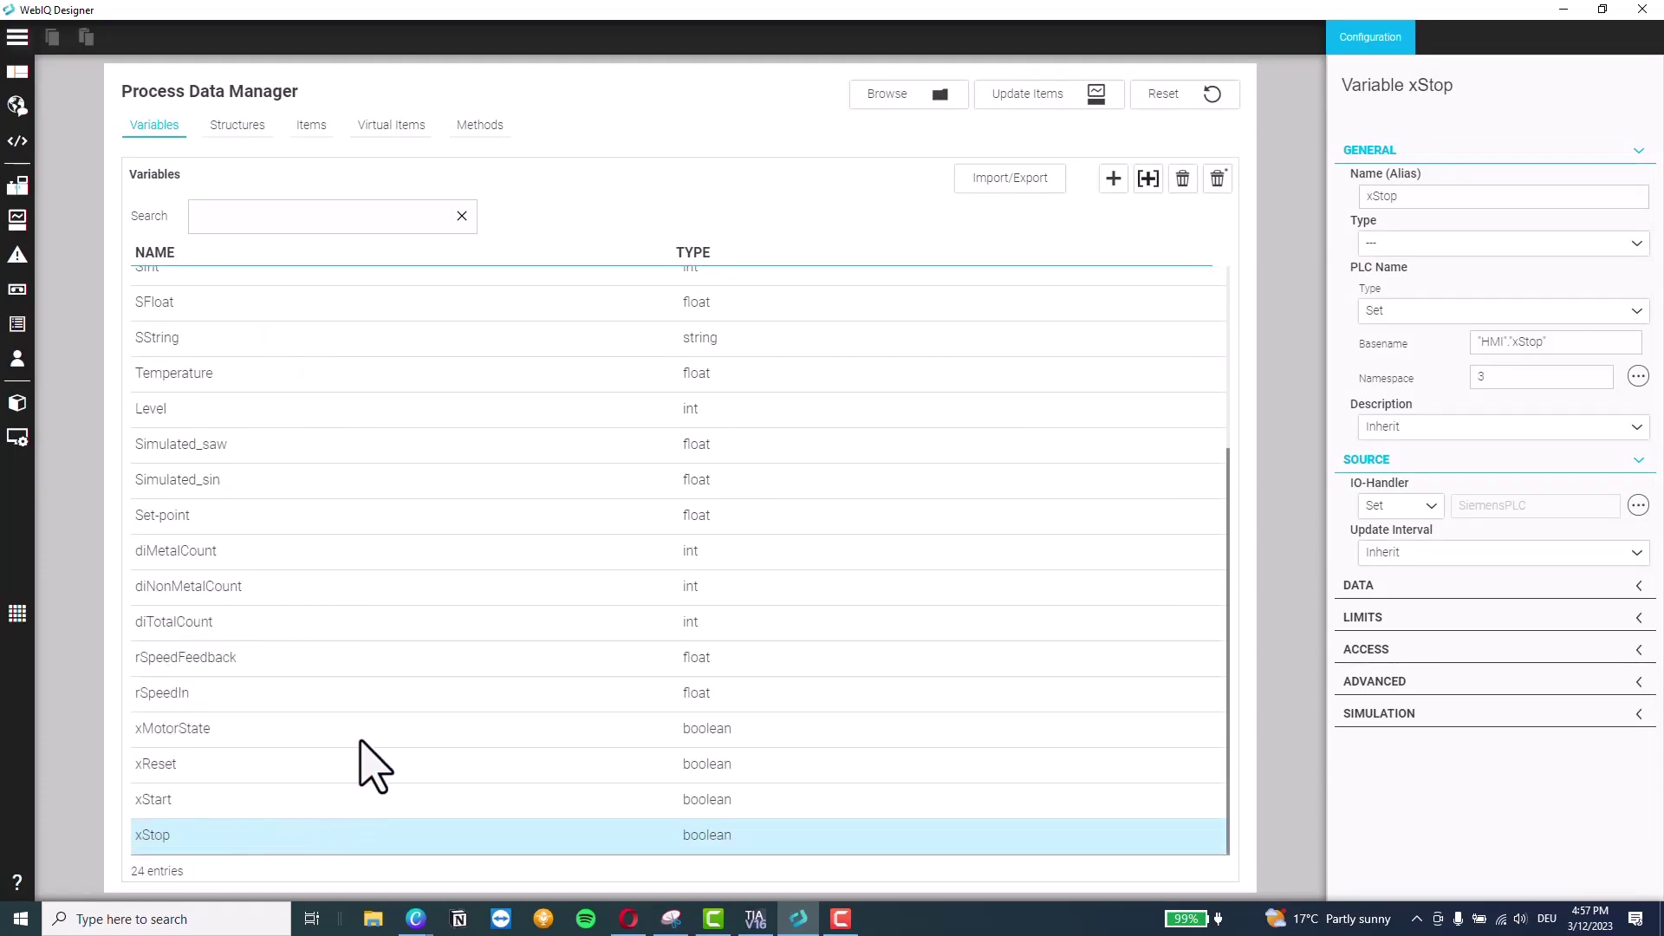
Review the new HMI variables' settings, ending back on diMetalCount
click(265, 559)
click(249, 595)
click(243, 623)
click(244, 658)
click(257, 724)
click(260, 561)
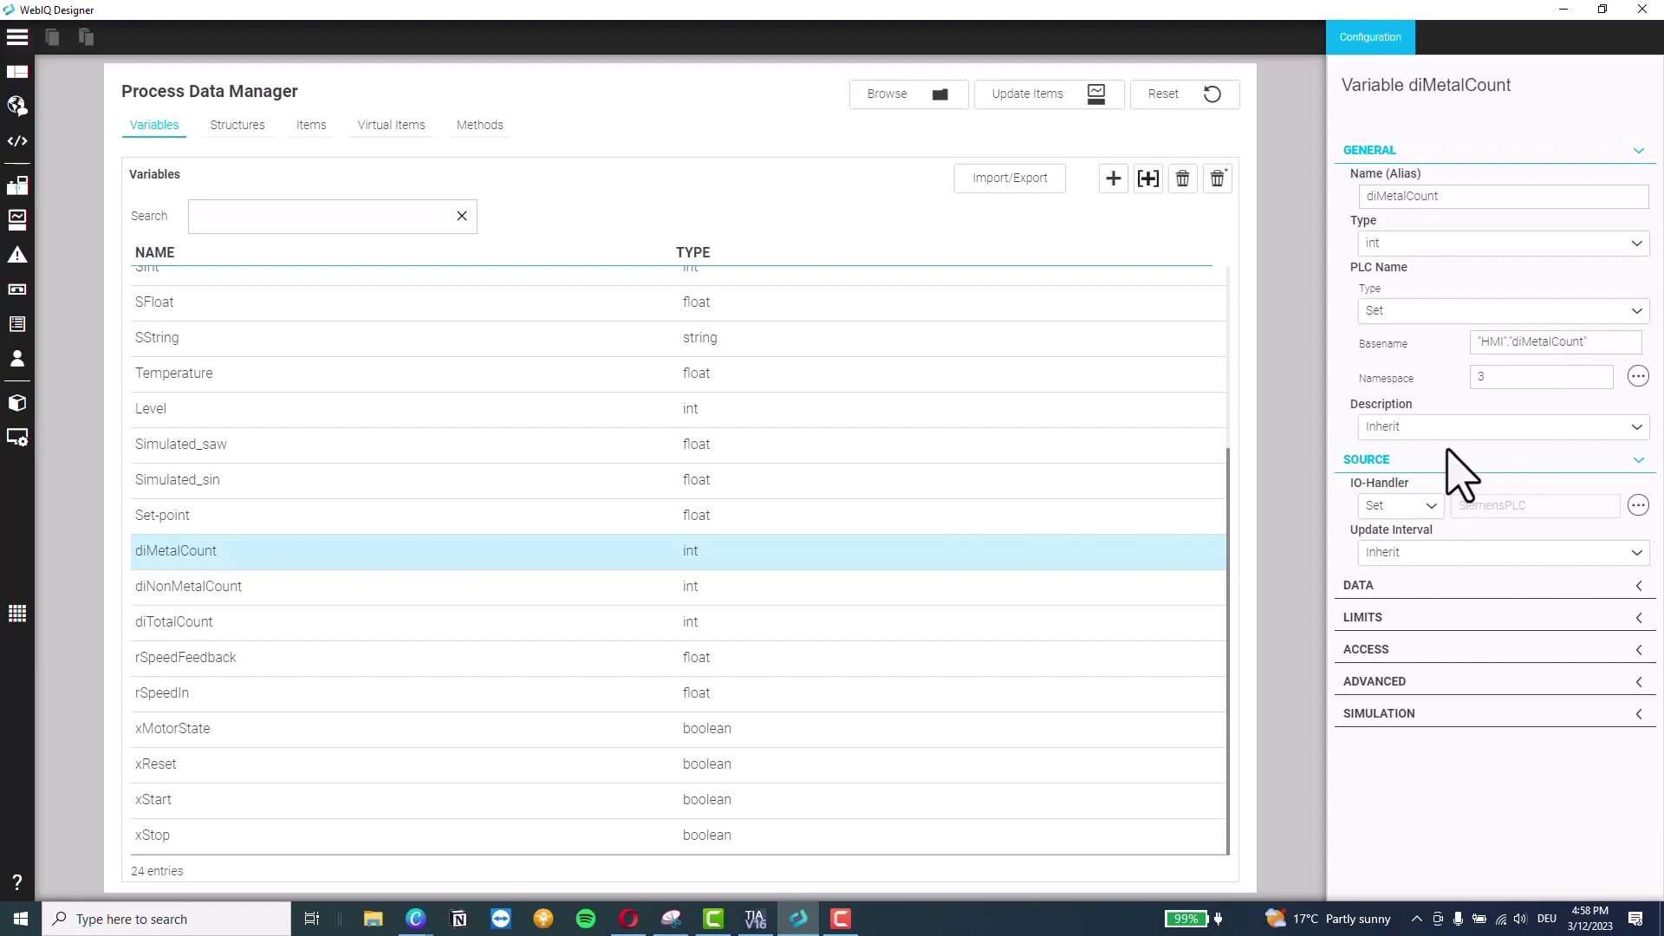
Set diMetalCount's Label to Set with an Append rule 'Metal Count' and apply
click(1405, 582)
scroll(1412, 613, down, 3)
click(1406, 518)
click(1413, 538)
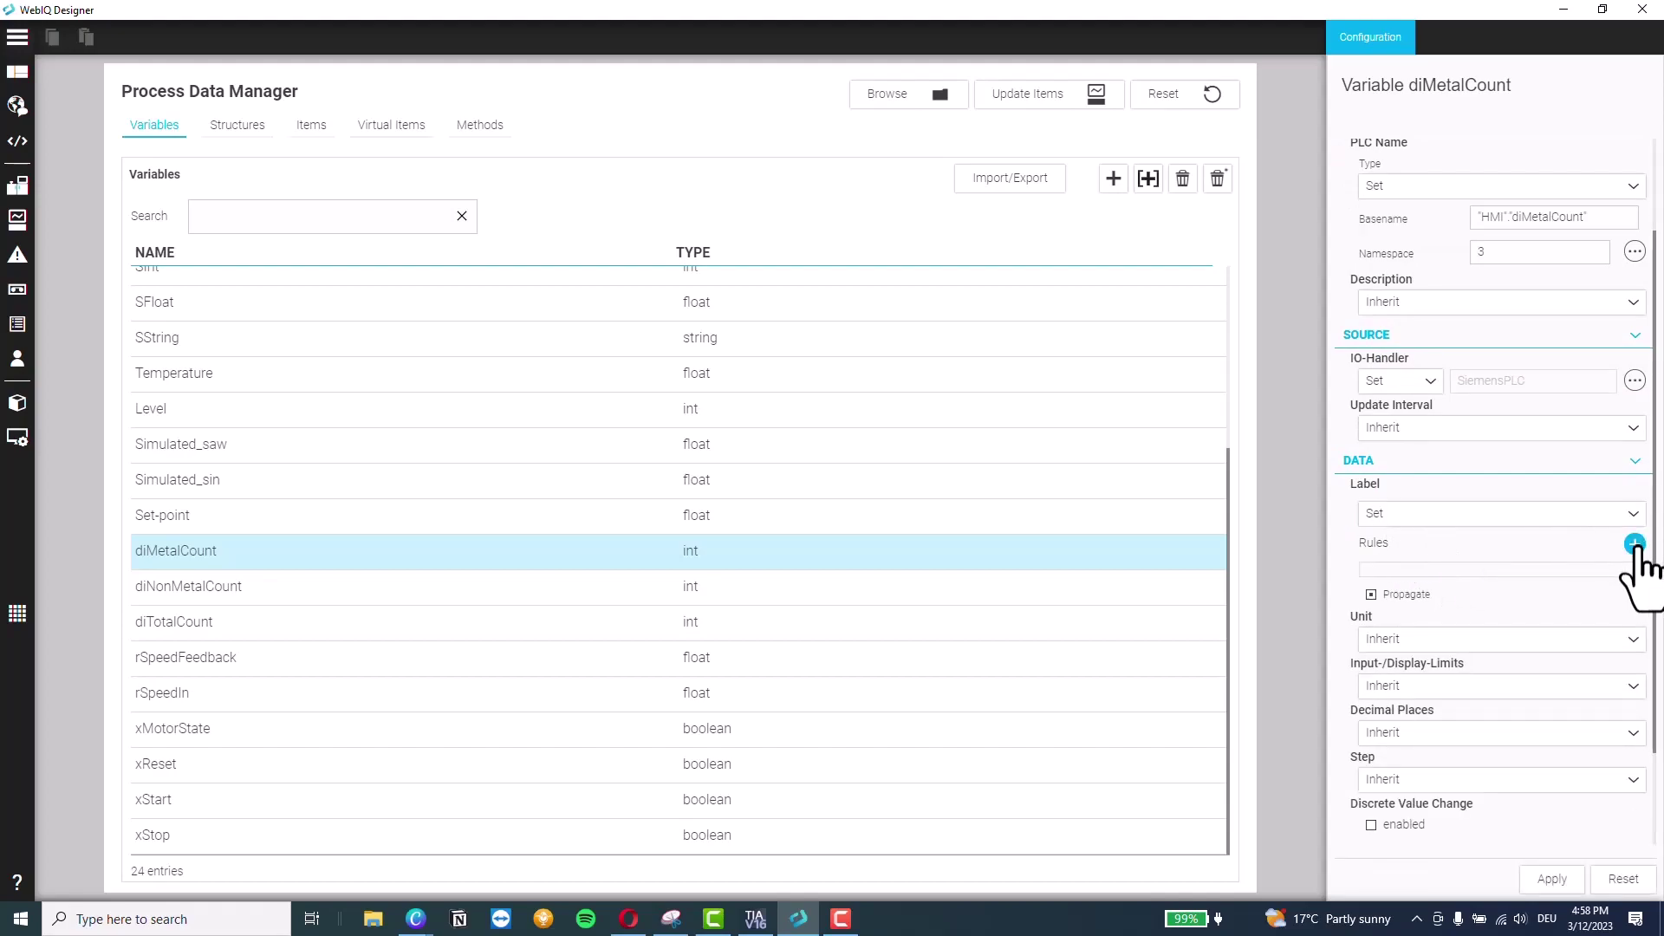
click(1634, 544)
click(1479, 617)
click(1413, 578)
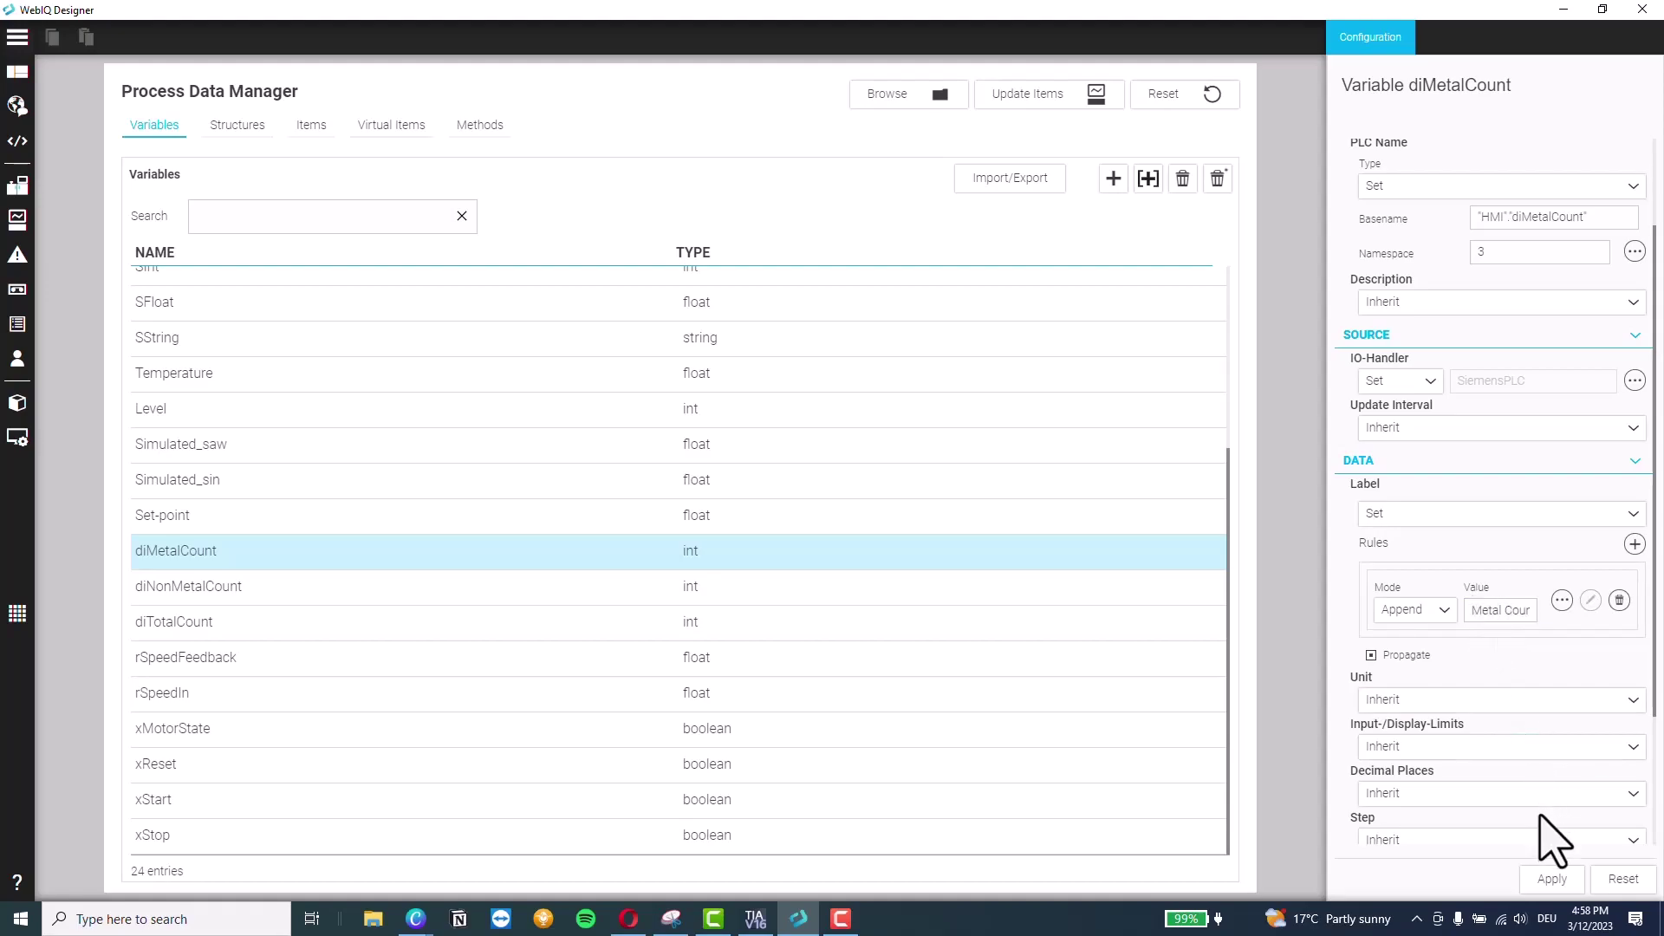
click(1551, 880)
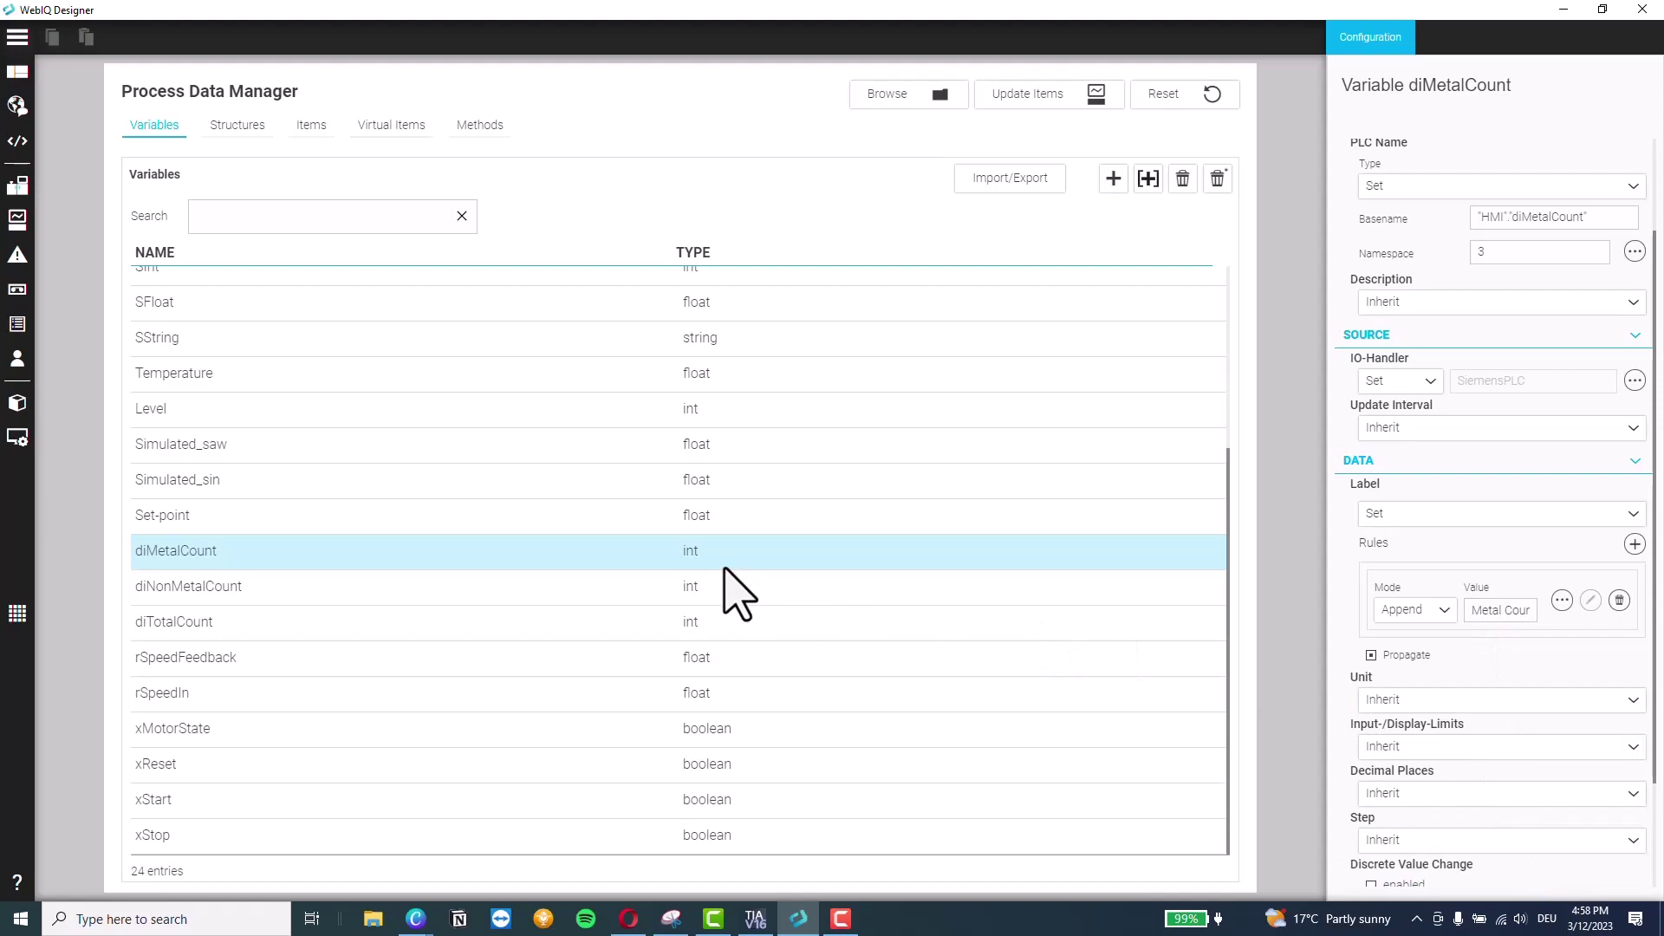
Set diNonMetalCount's Label to Set with an Append label rule
click(508, 600)
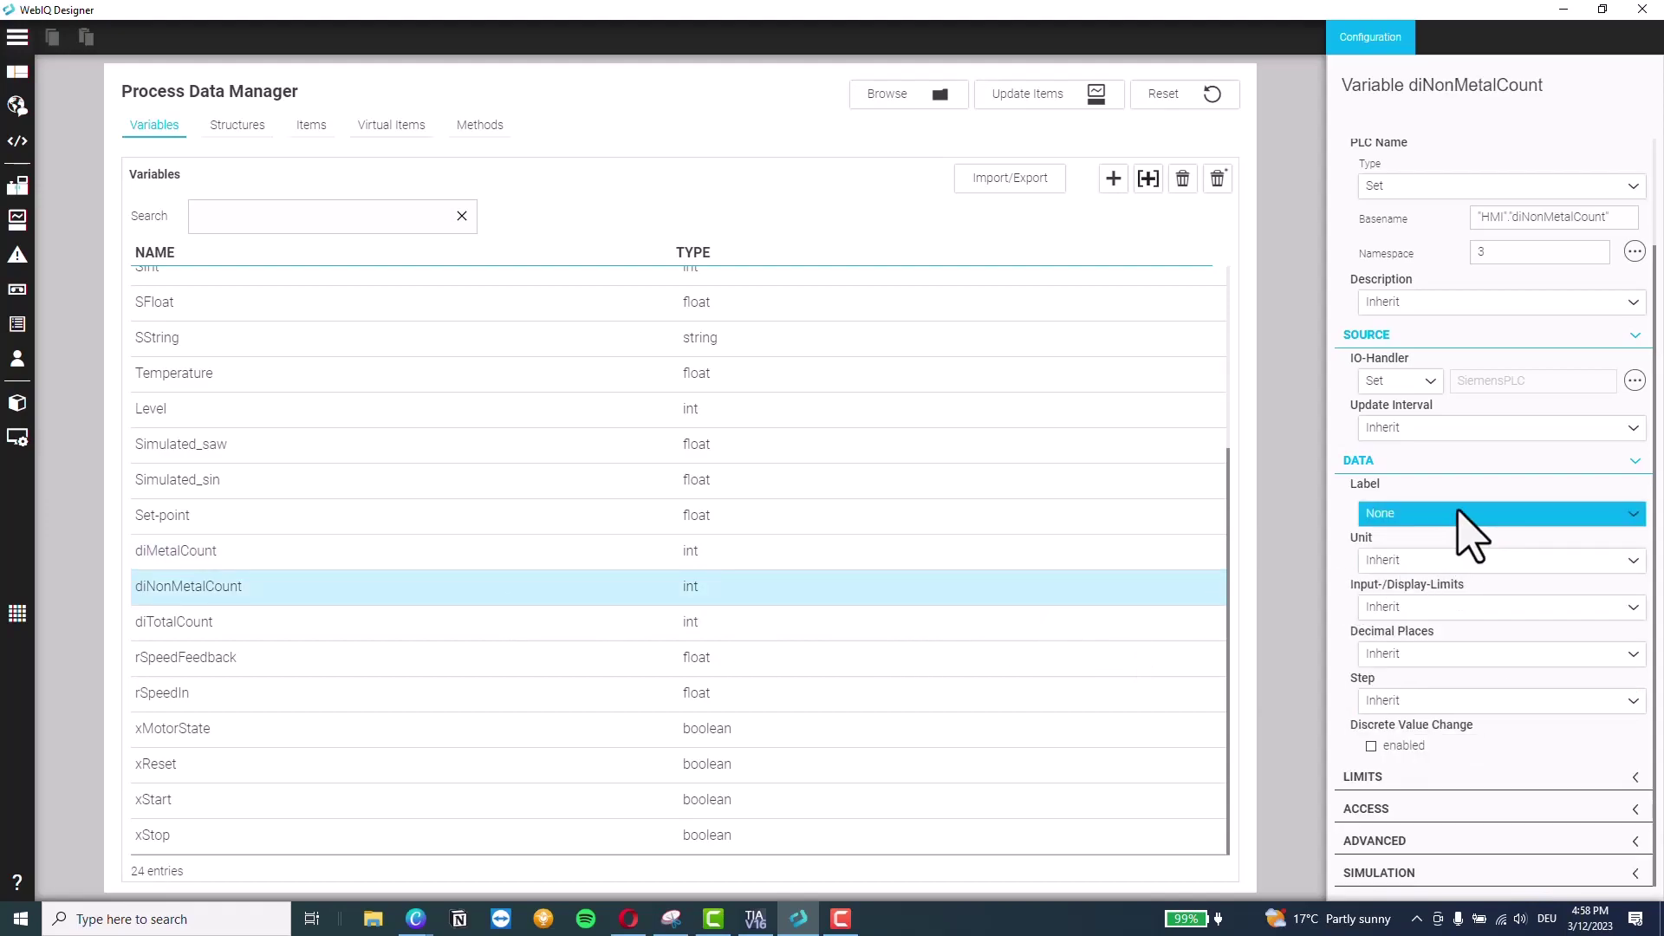
click(1380, 515)
click(1470, 541)
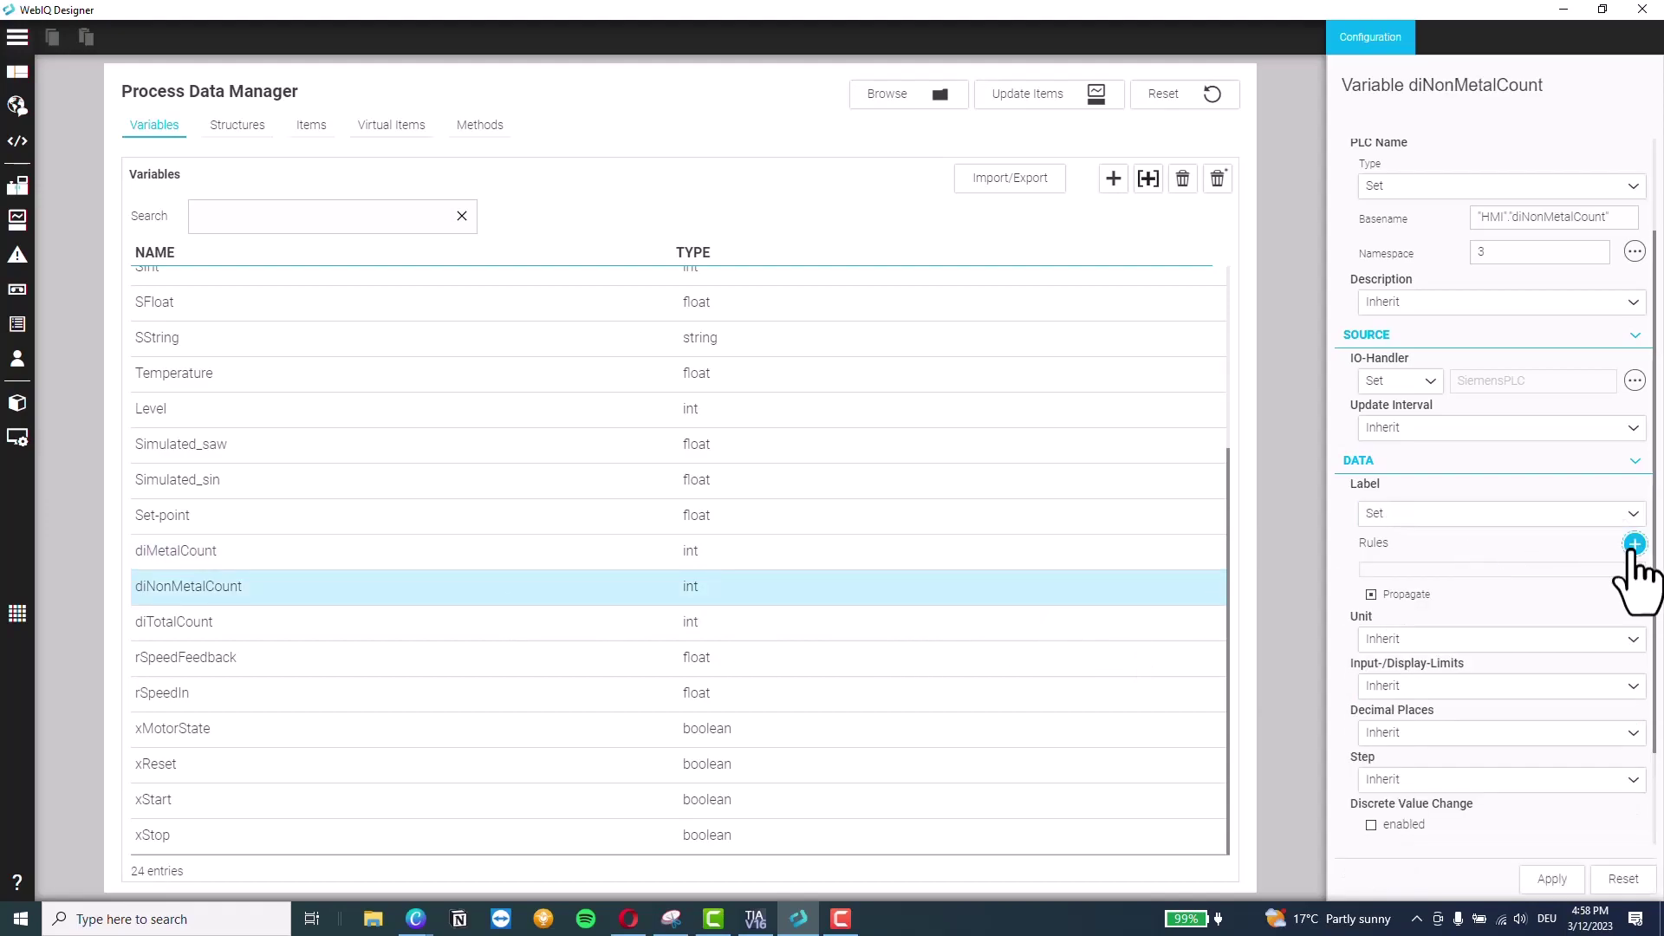
click(1633, 544)
click(1449, 606)
click(1456, 579)
Step through diTotalCount to the speed variables and turn on Input/Display-Limits
click(576, 635)
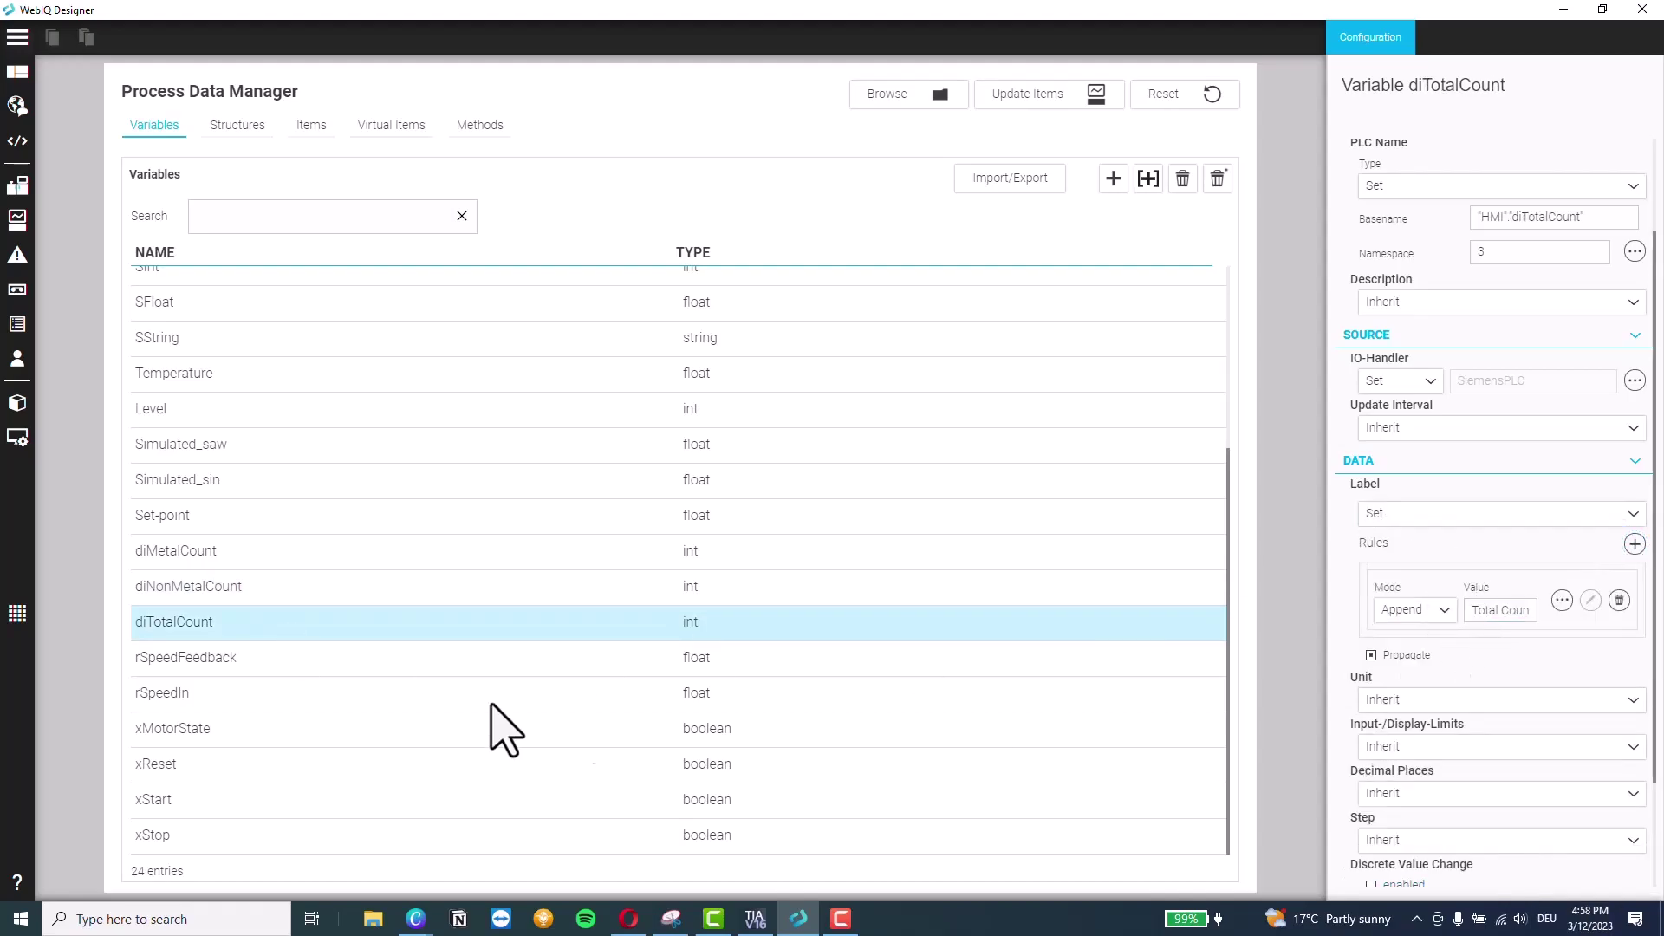
click(780, 658)
scroll(1507, 559, down, 2)
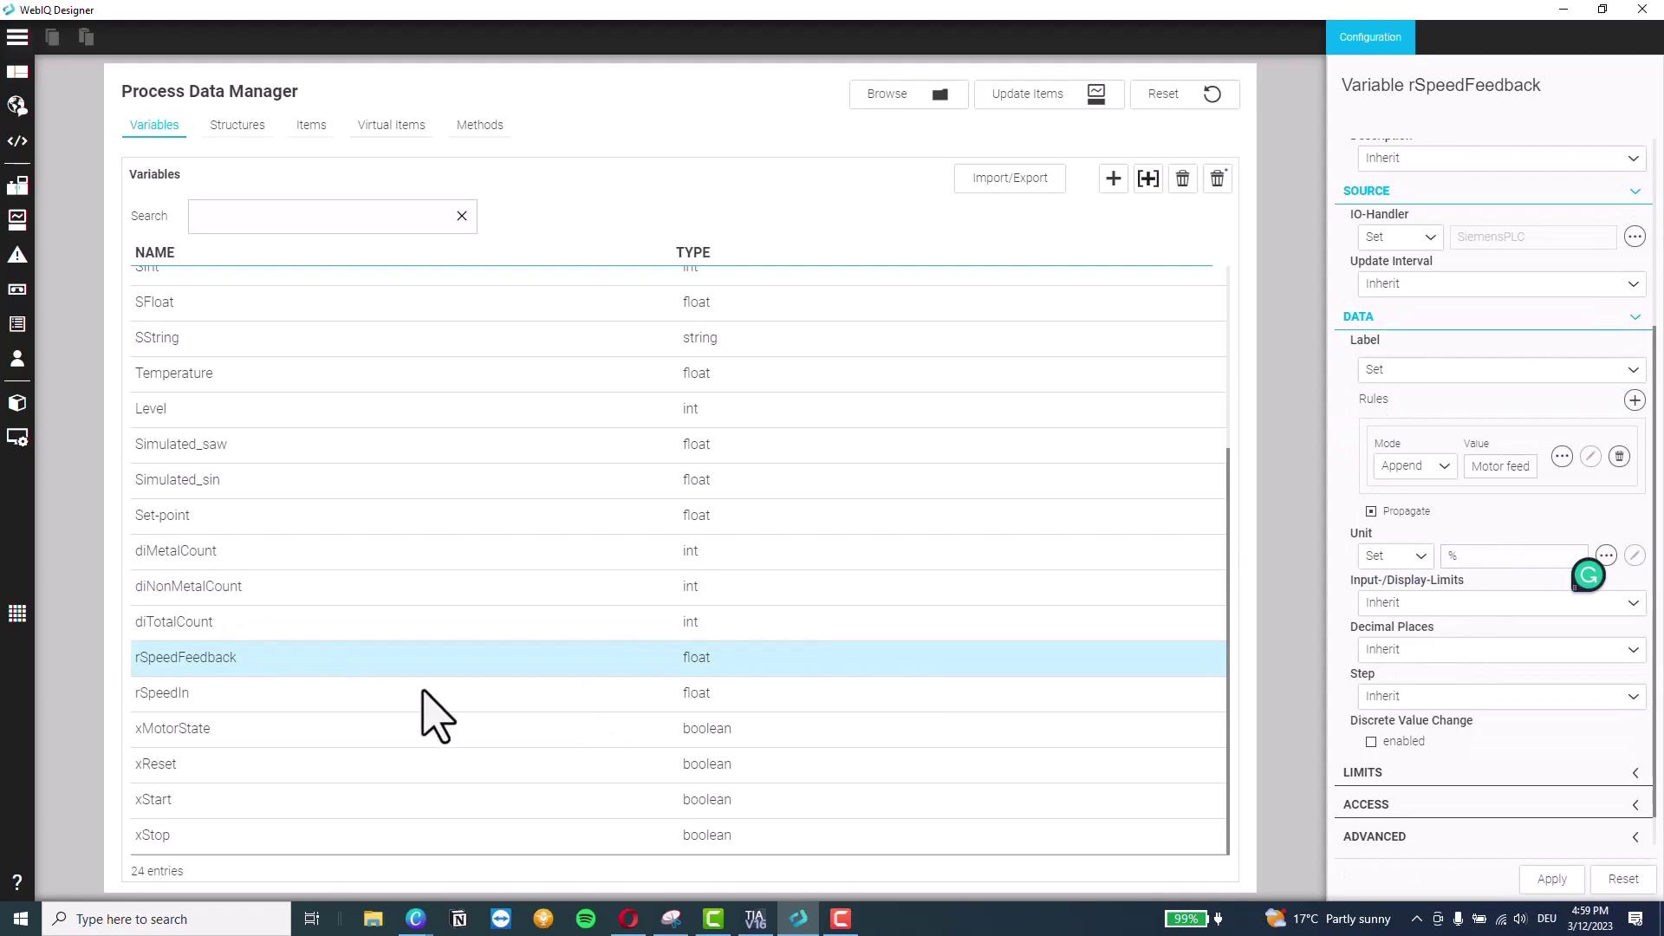
click(440, 698)
scroll(1508, 589, down, 2)
click(1473, 568)
click(1473, 615)
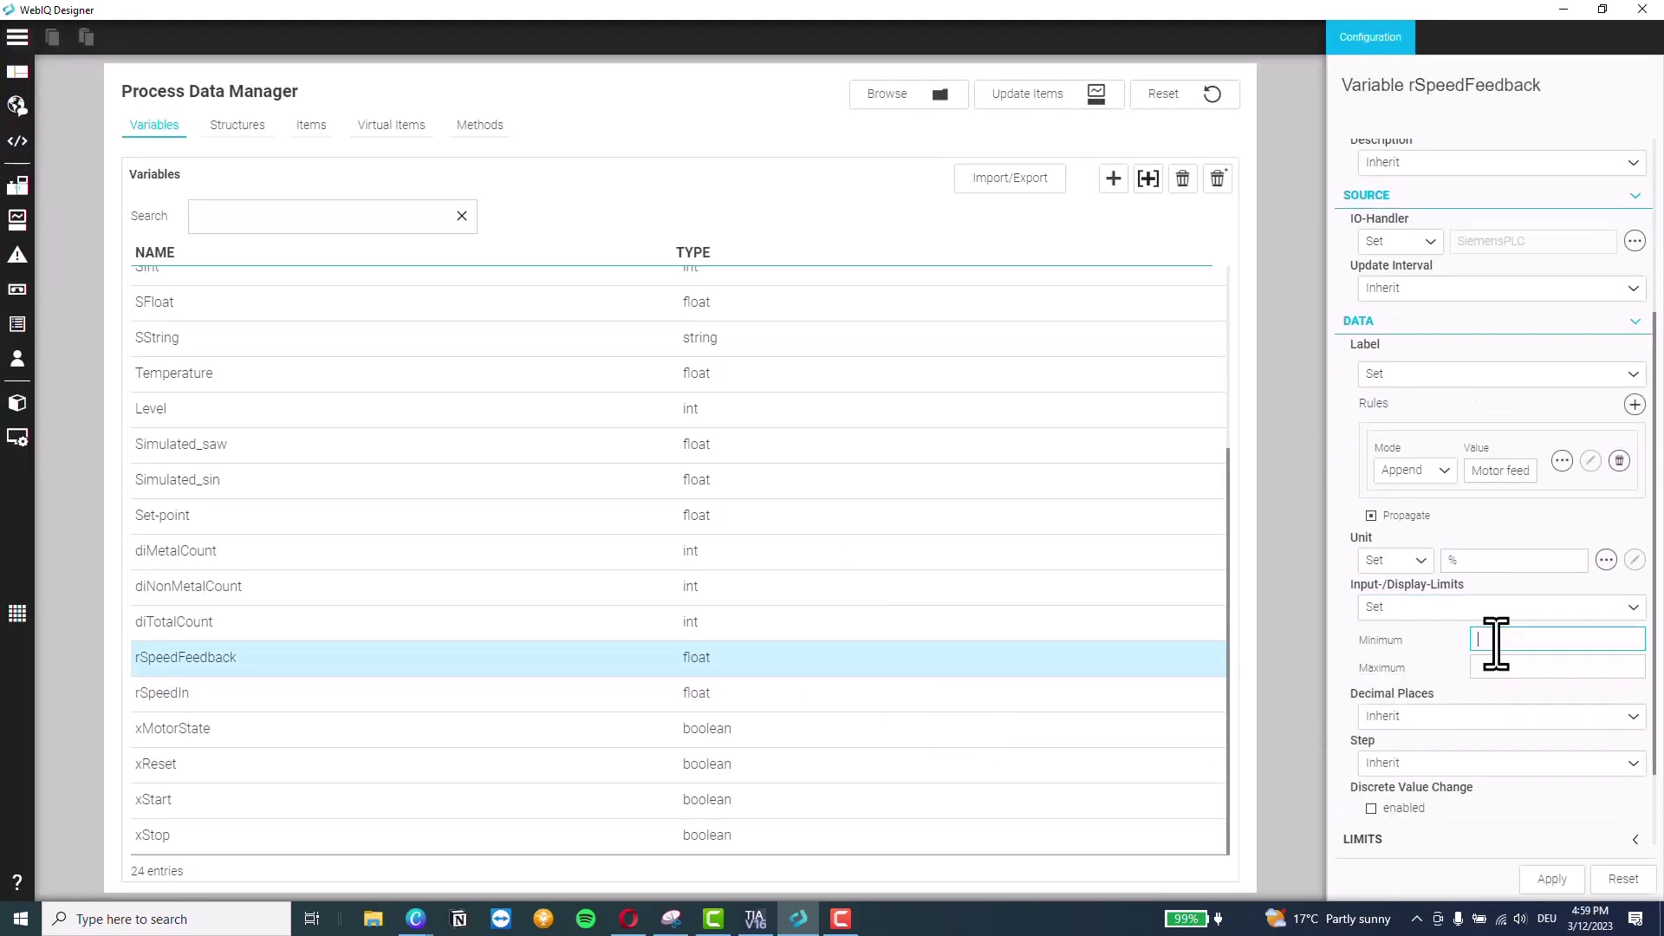
Add custom label rules for xMotorState, xReset and xStart
click(299, 731)
click(1486, 652)
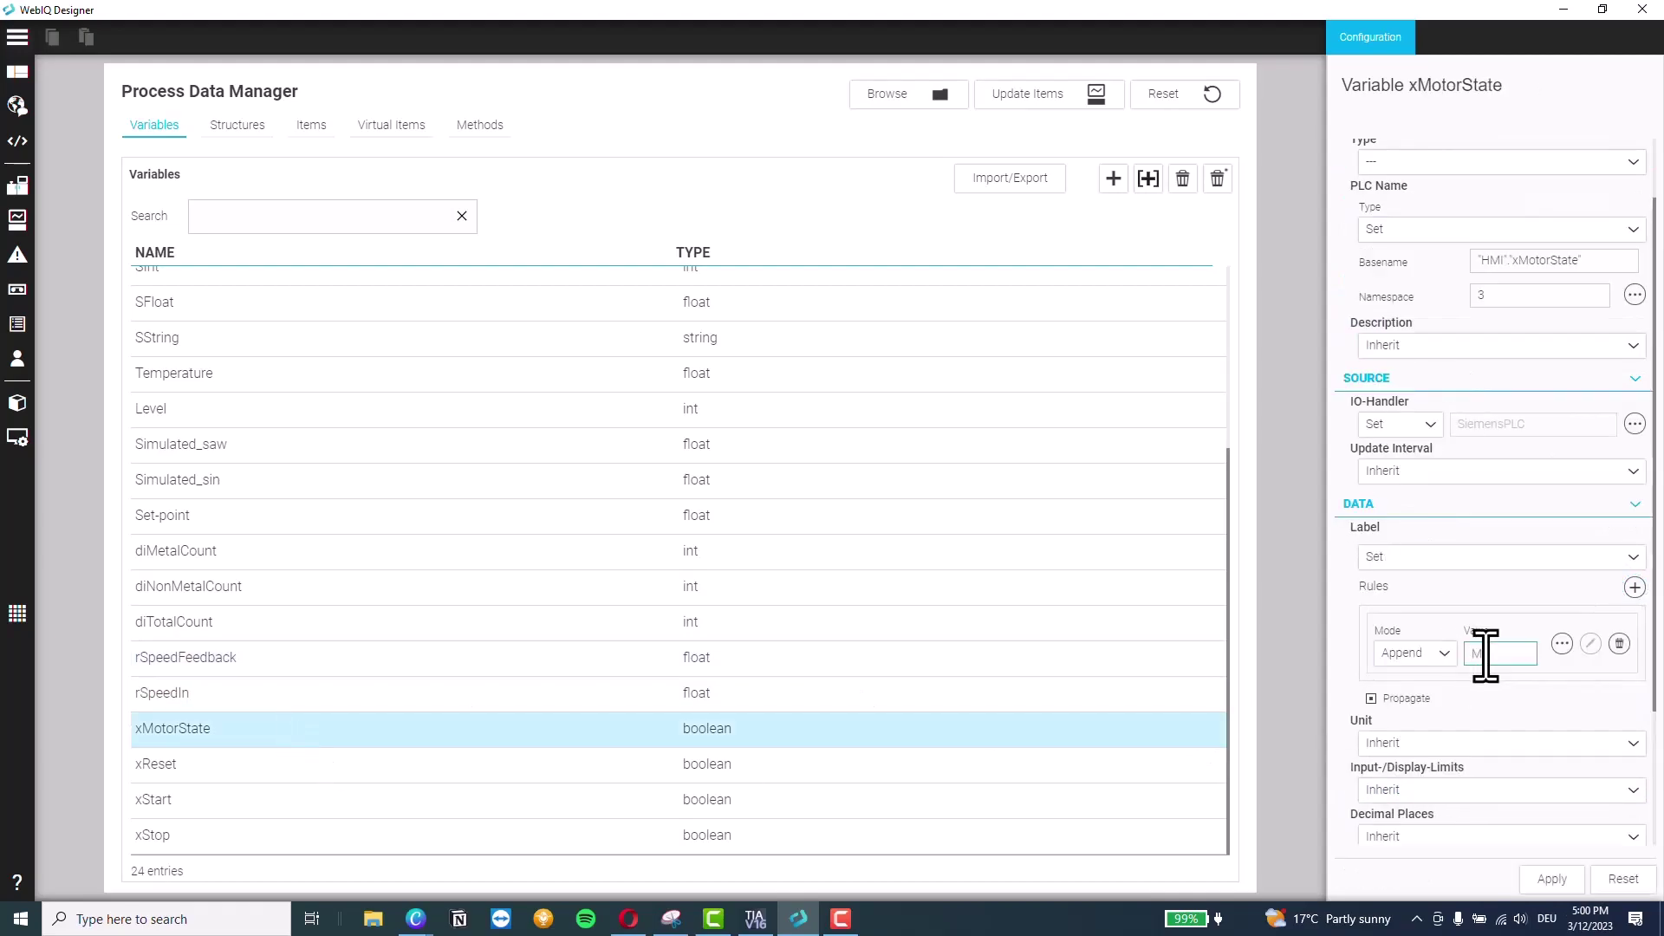
click(581, 767)
click(1473, 556)
click(1448, 613)
click(1635, 588)
click(1486, 657)
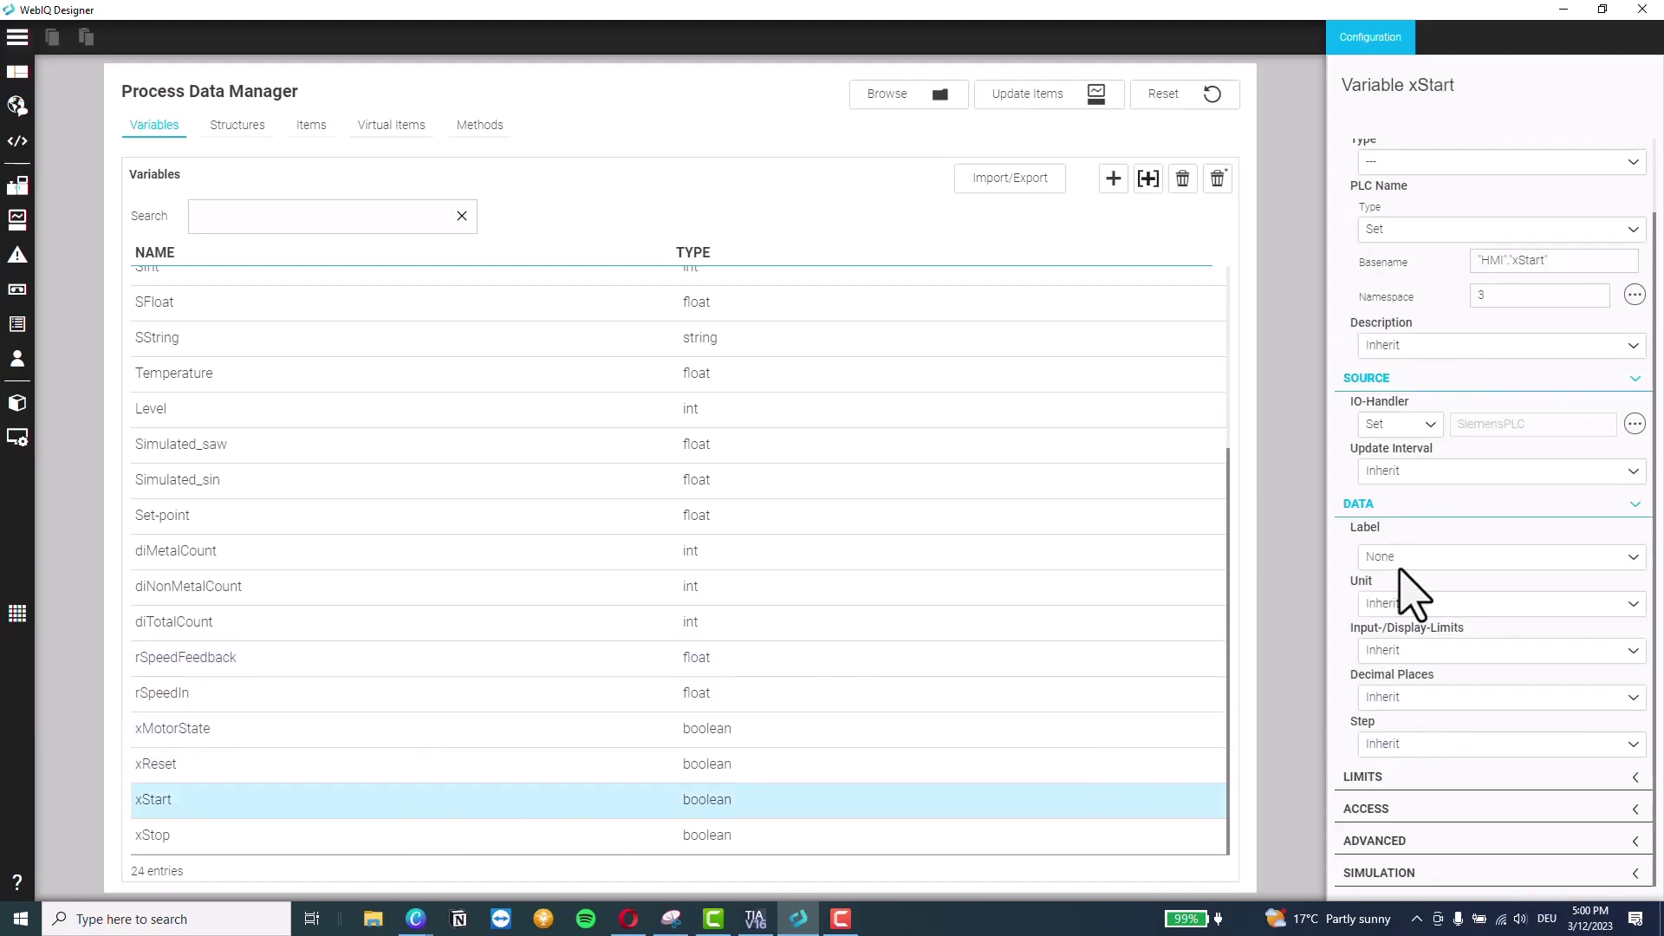
click(1474, 557)
click(1448, 612)
click(1635, 587)
Give xStop a Set label with an Append rule, apply, and click Update Items
click(1479, 662)
click(1419, 557)
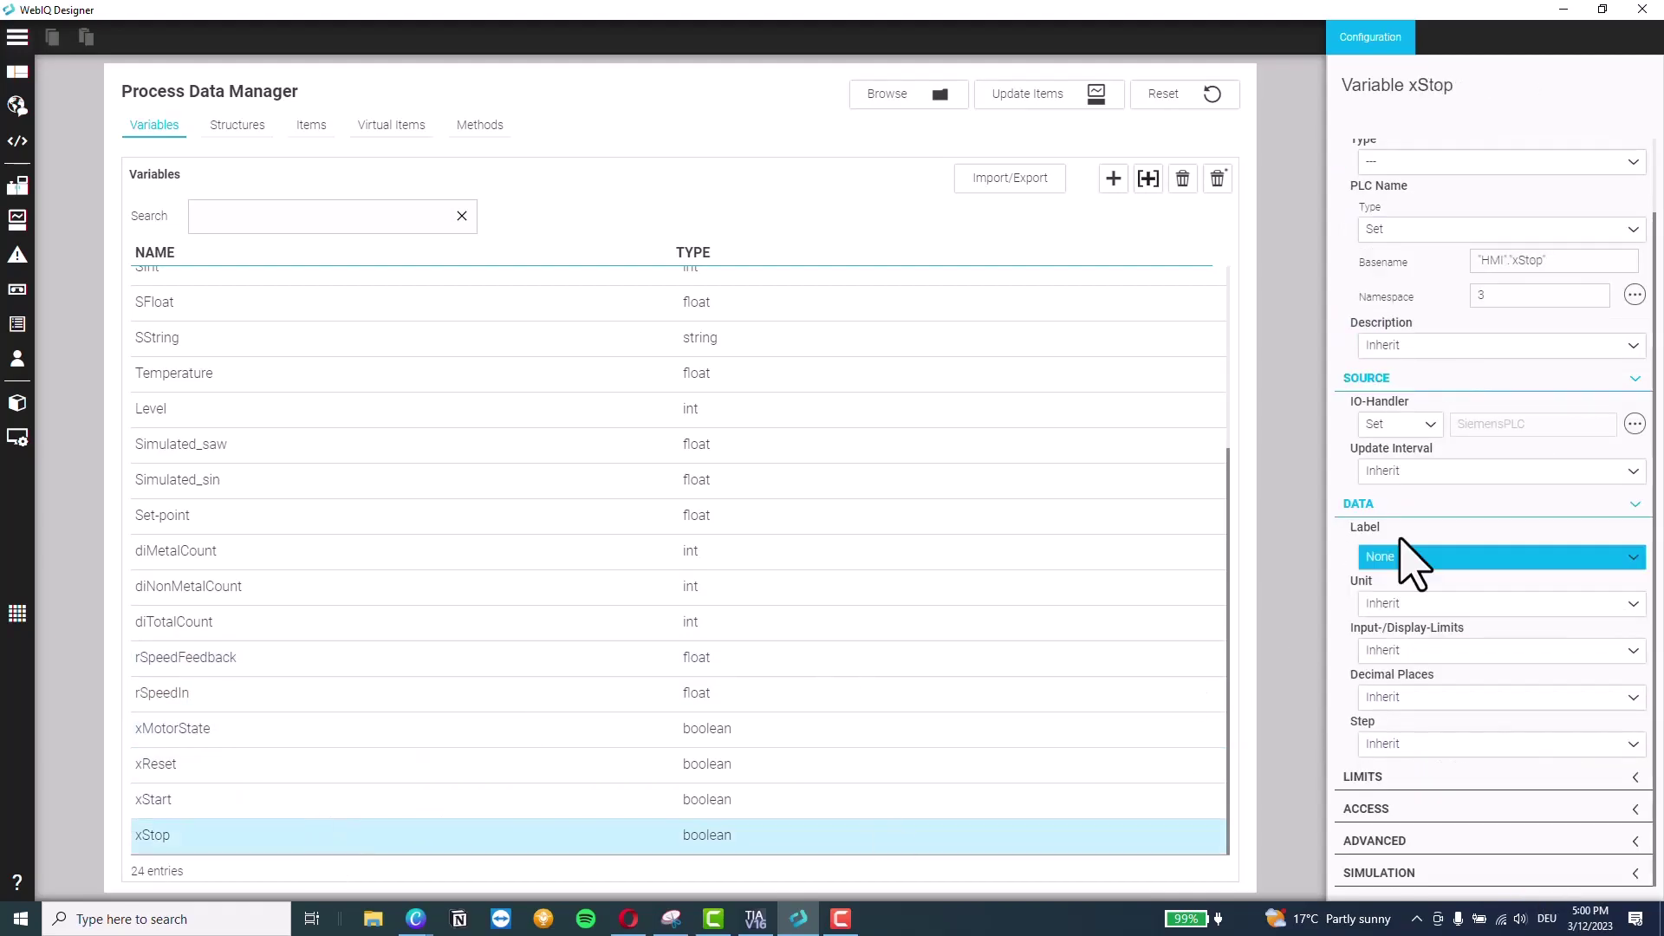
click(1449, 612)
click(1634, 588)
click(1404, 650)
click(1434, 621)
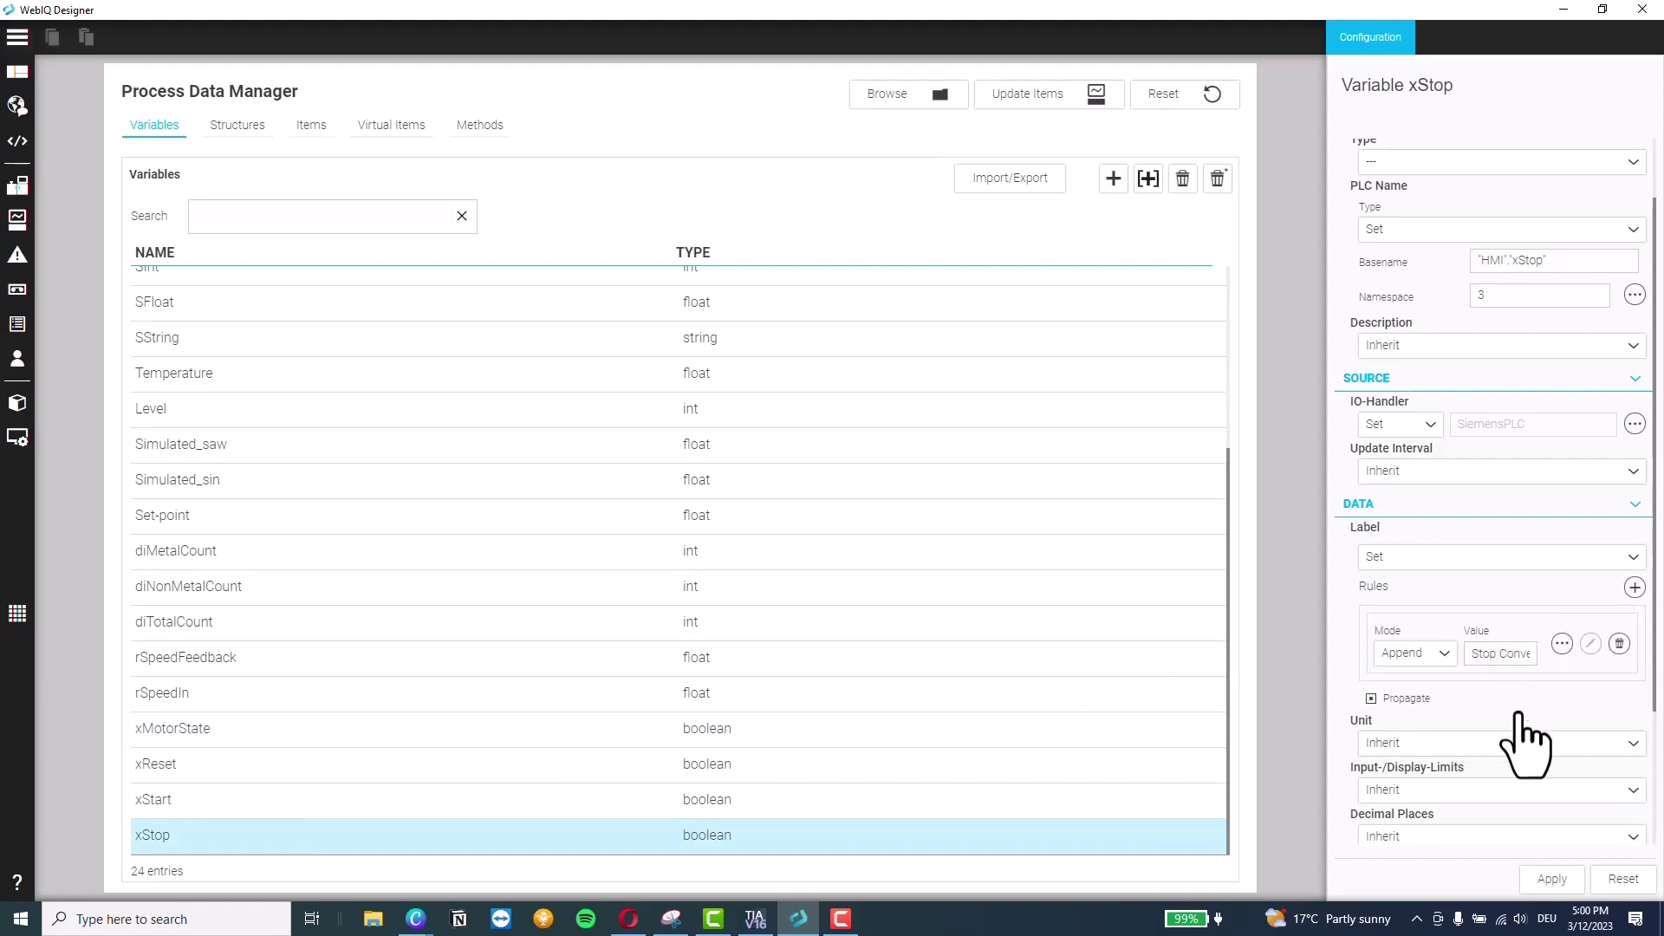
click(1549, 881)
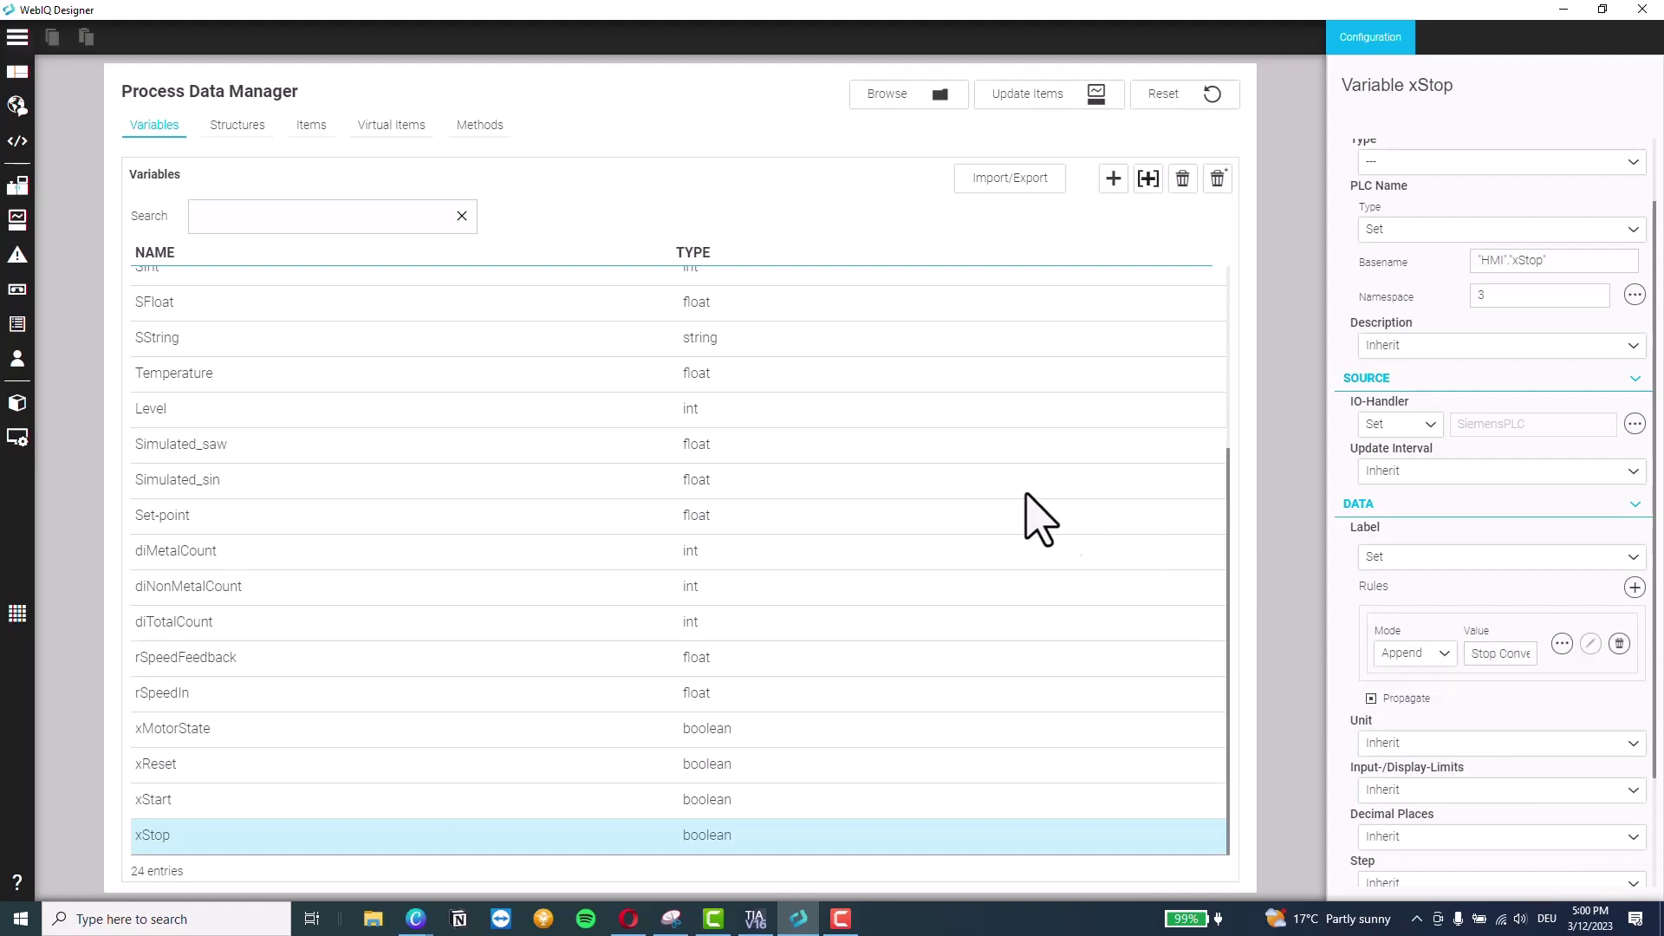
click(1023, 98)
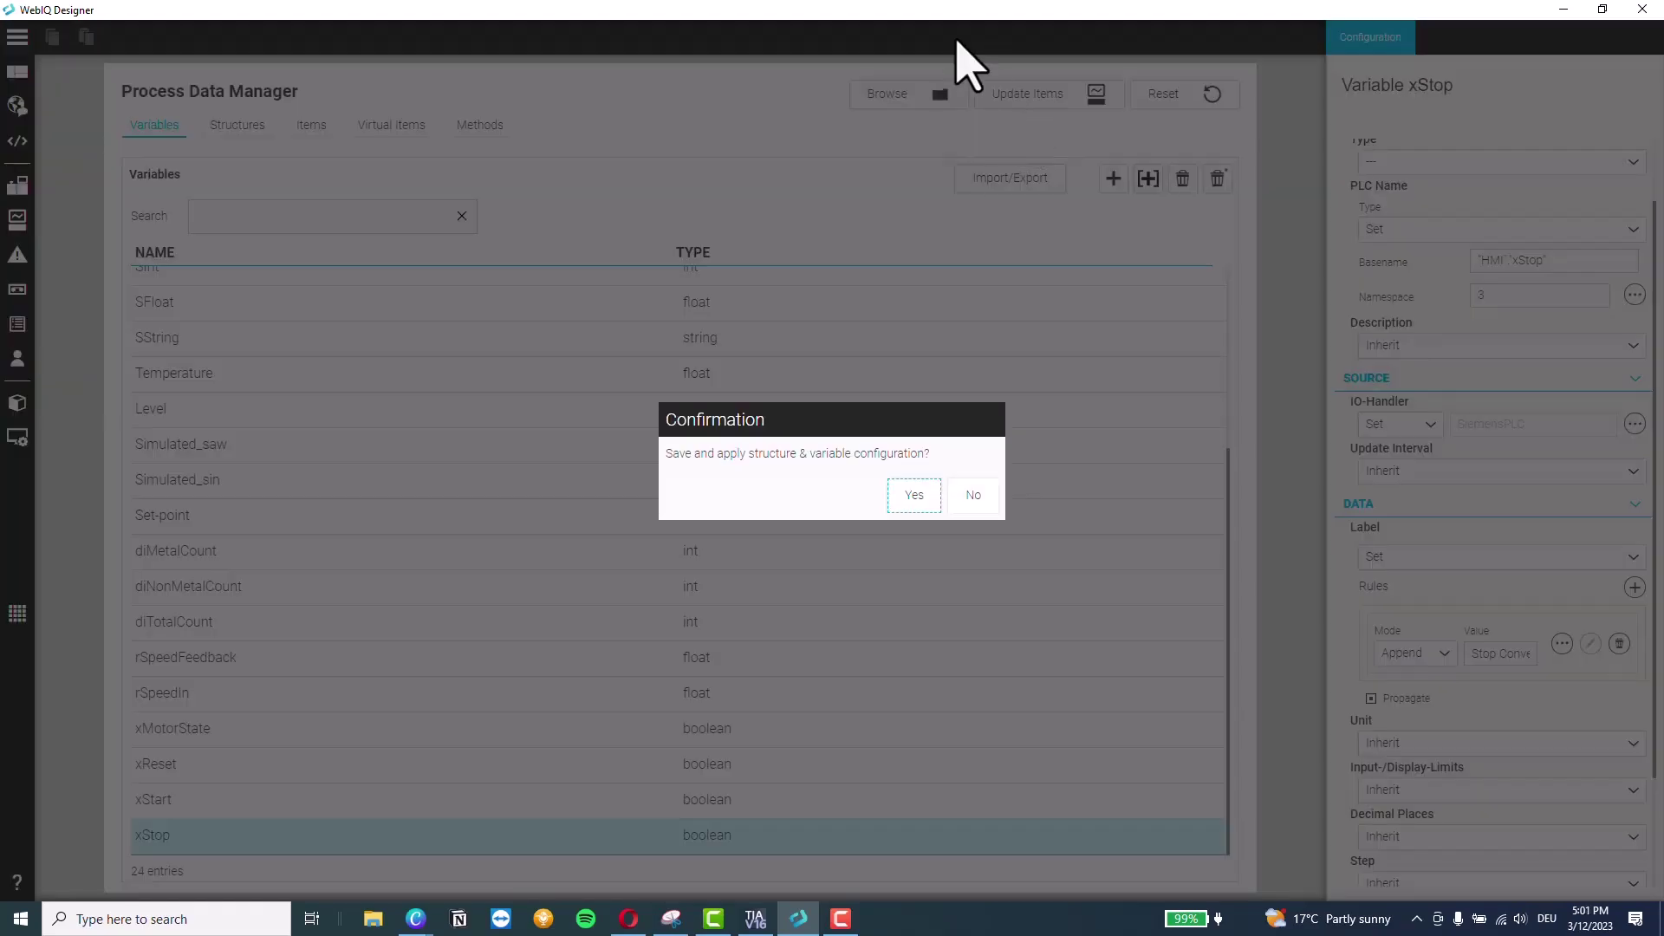
Confirm saving the variable configuration and open the Factory page in Layout Manager
click(912, 497)
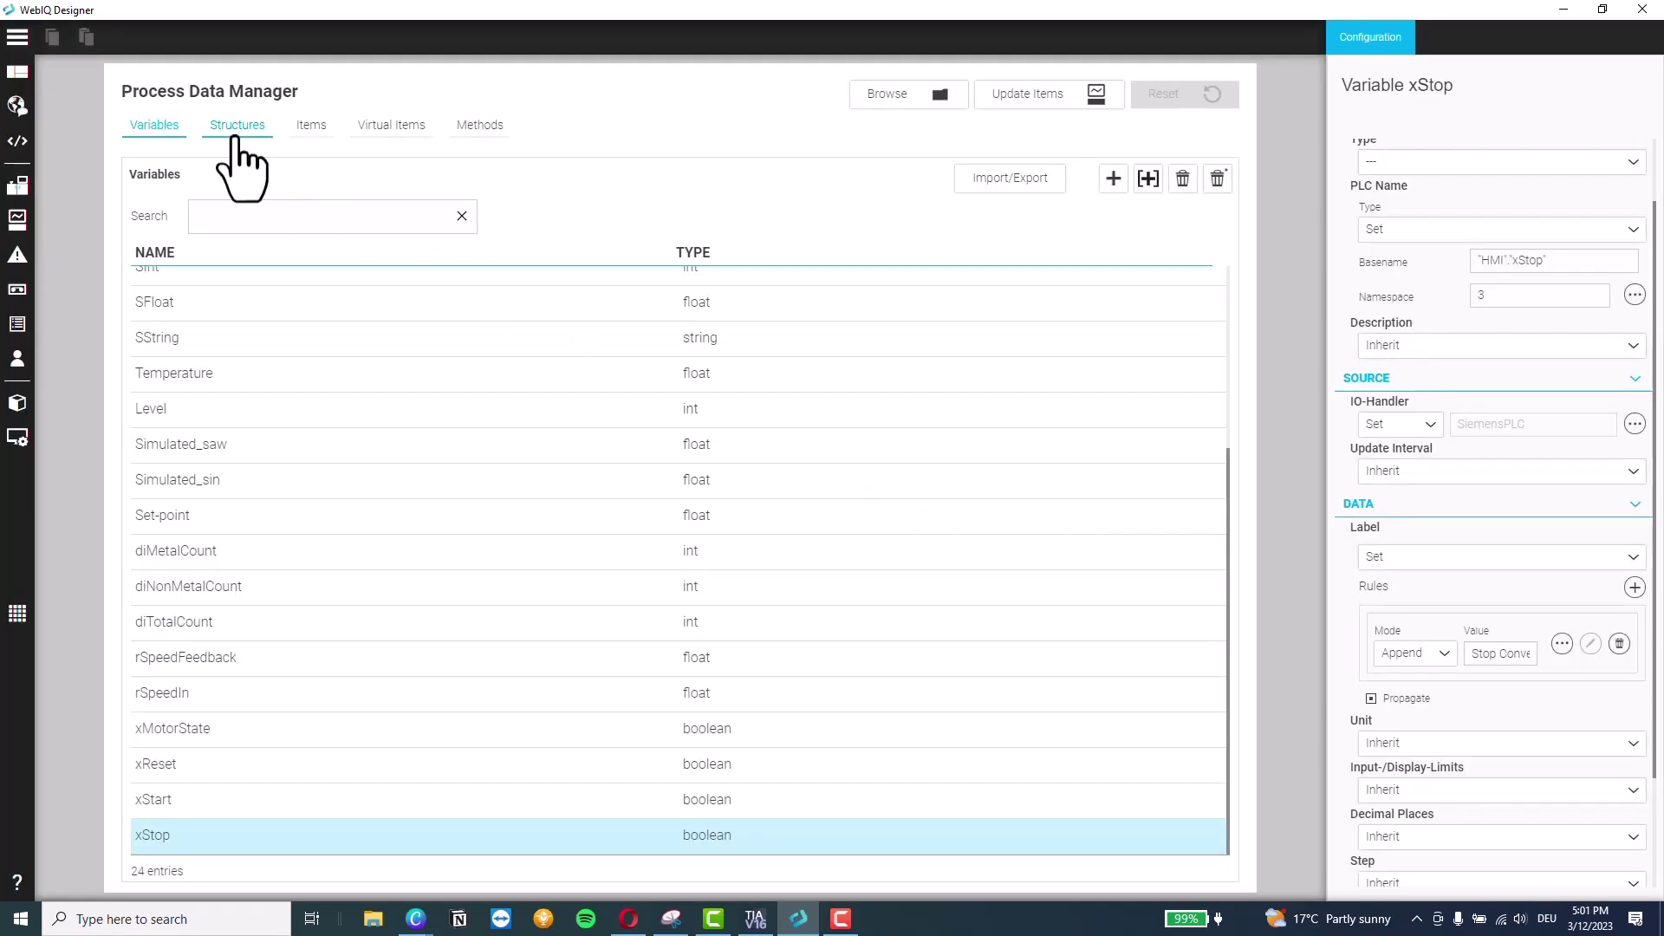
mouse_move(18, 104)
click(62, 75)
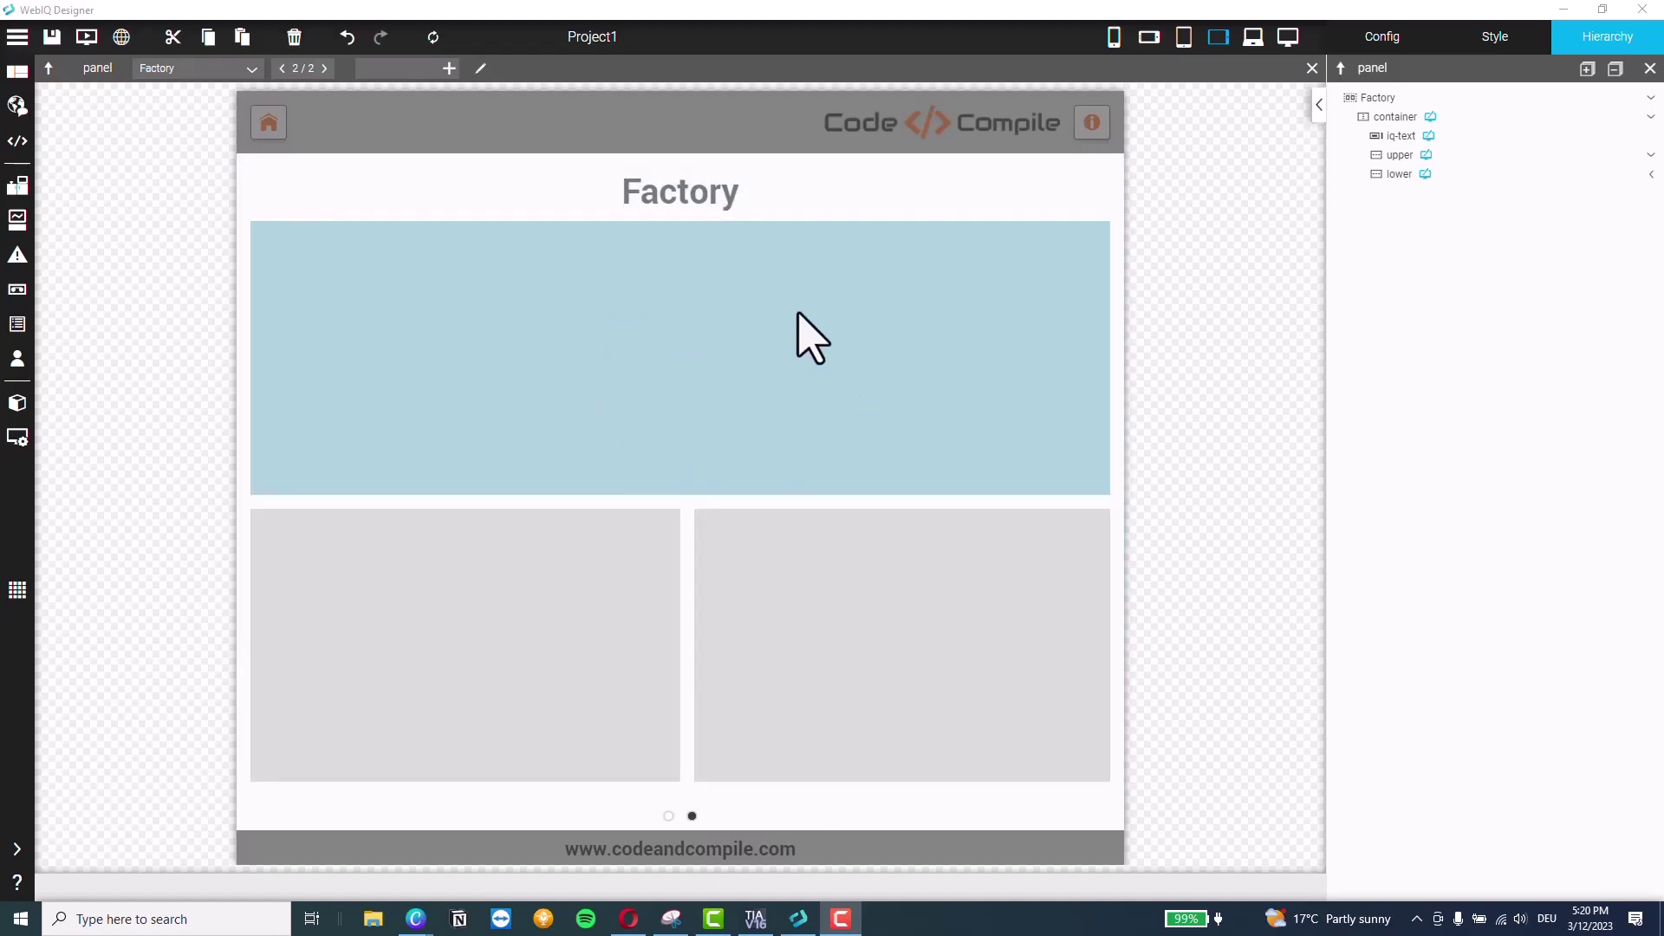
Drag a Trend chart from the Trend widget category into the Factory page's upper panel
click(796, 392)
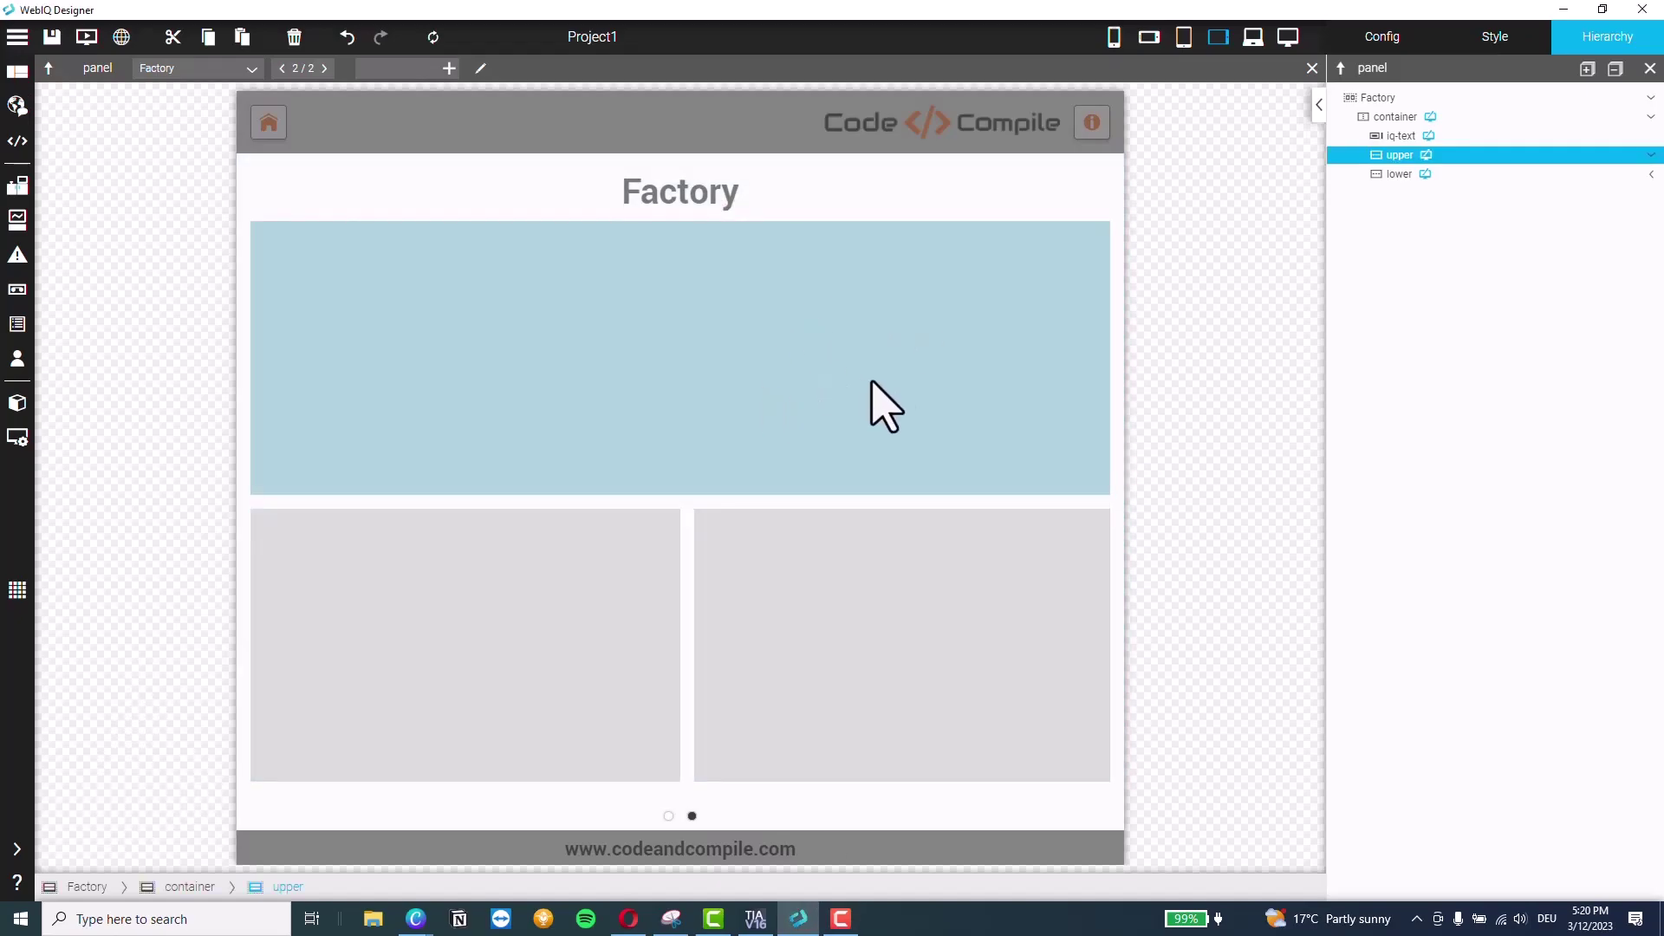
click(1487, 48)
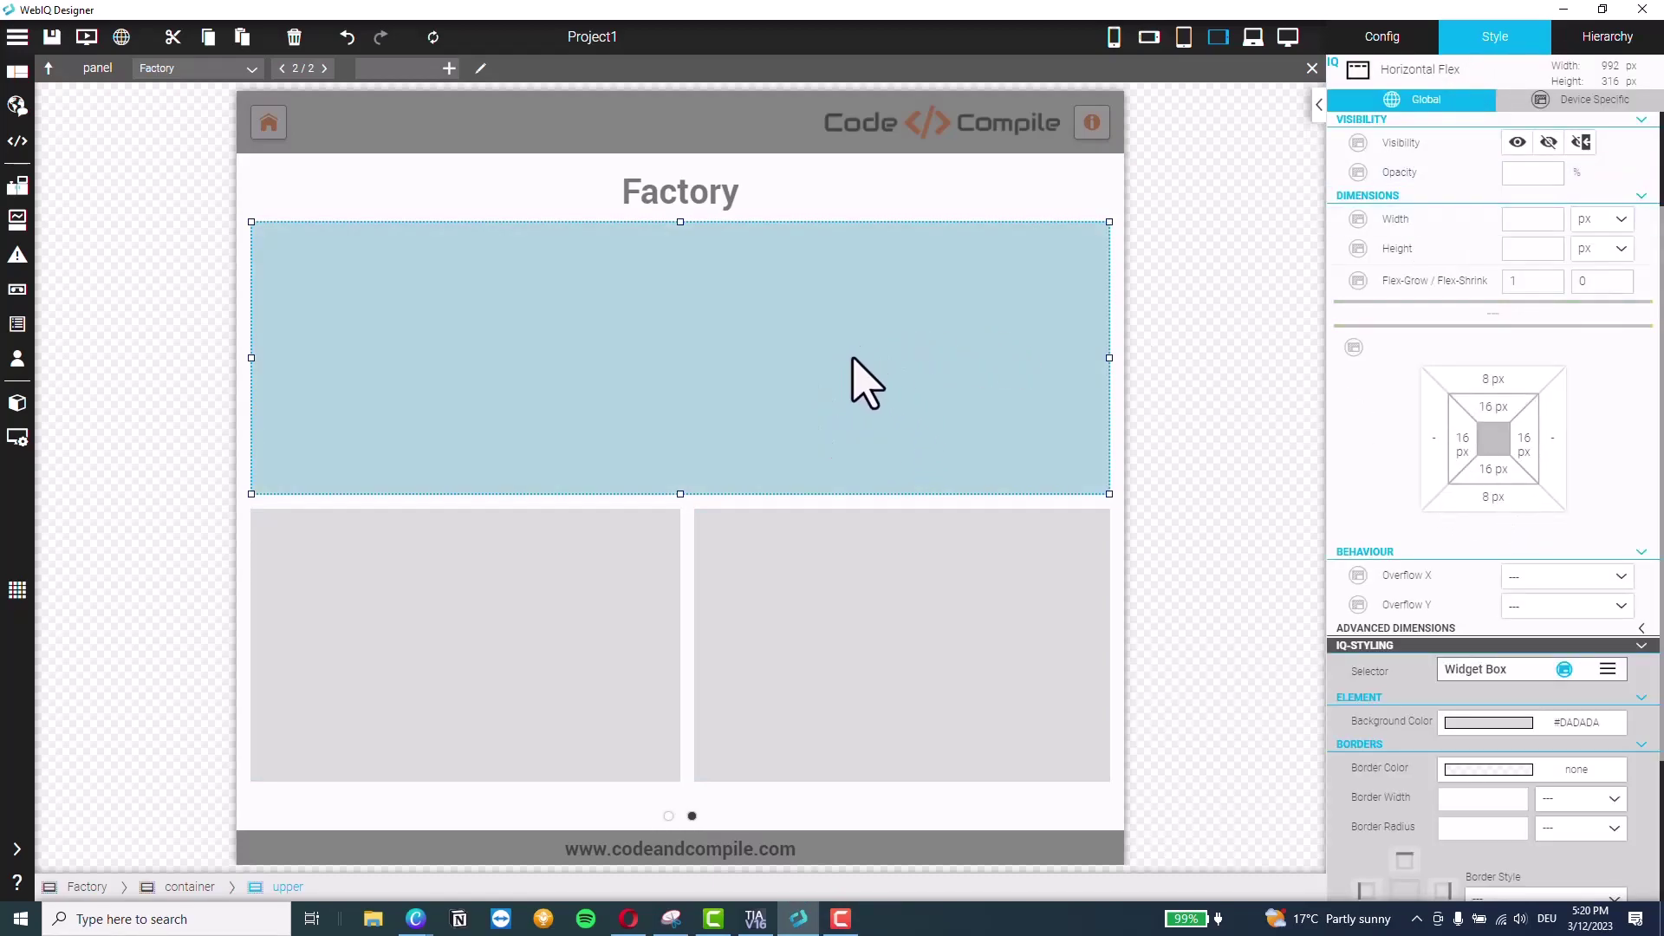
click(503, 650)
click(851, 646)
click(622, 342)
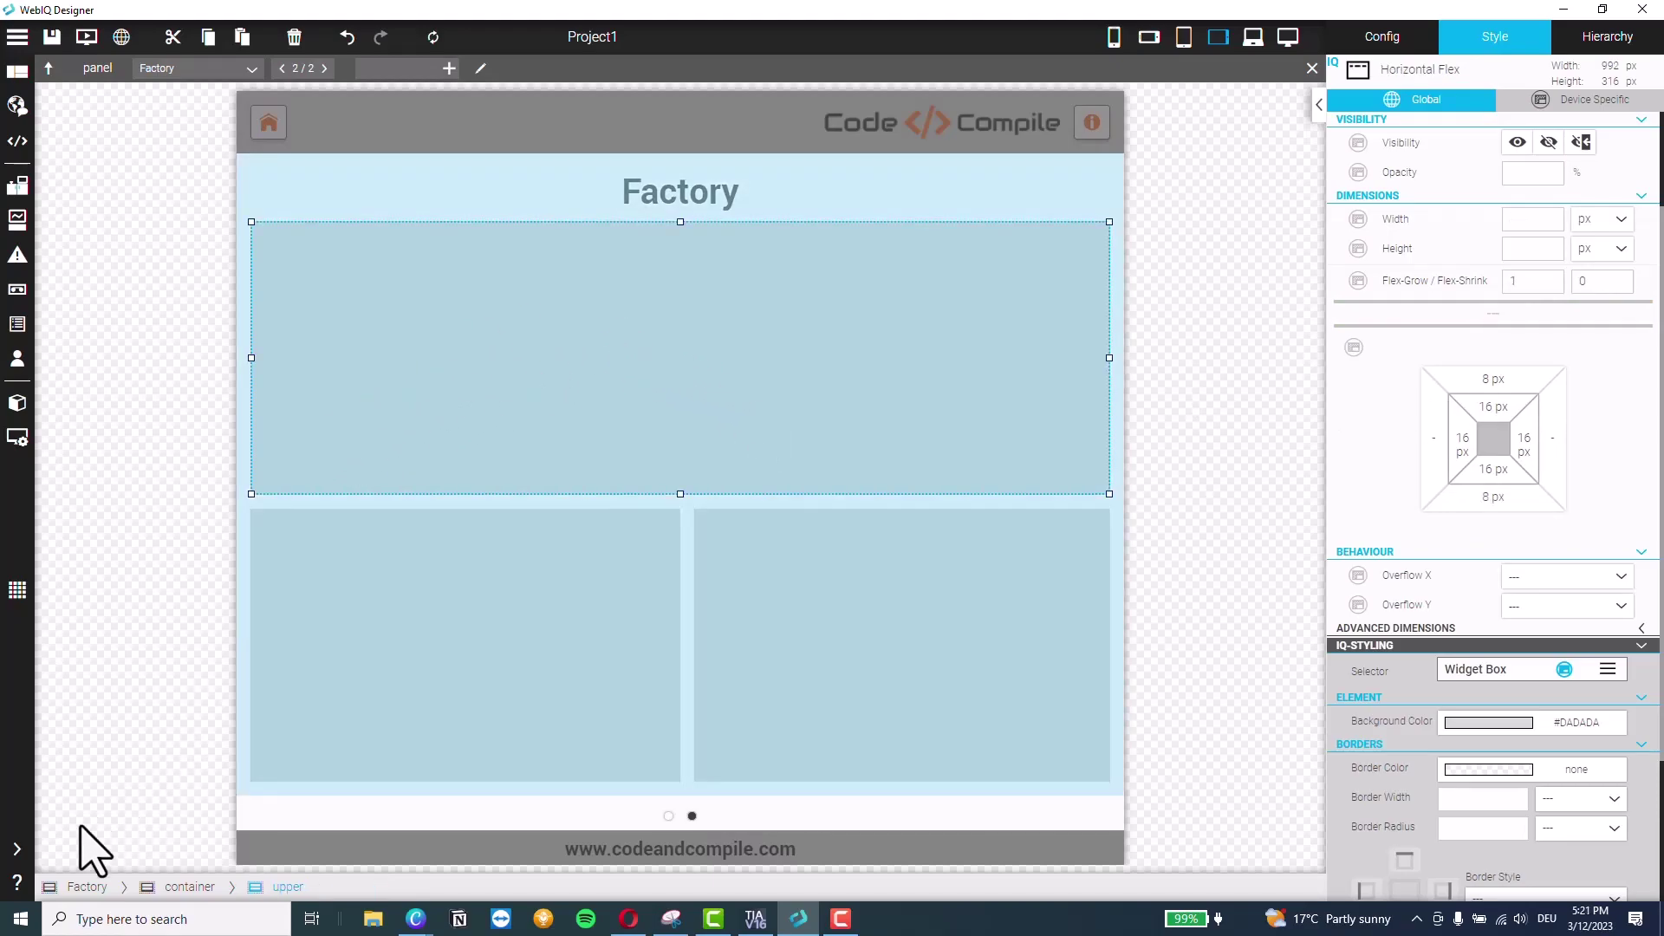
mouse_move(62, 858)
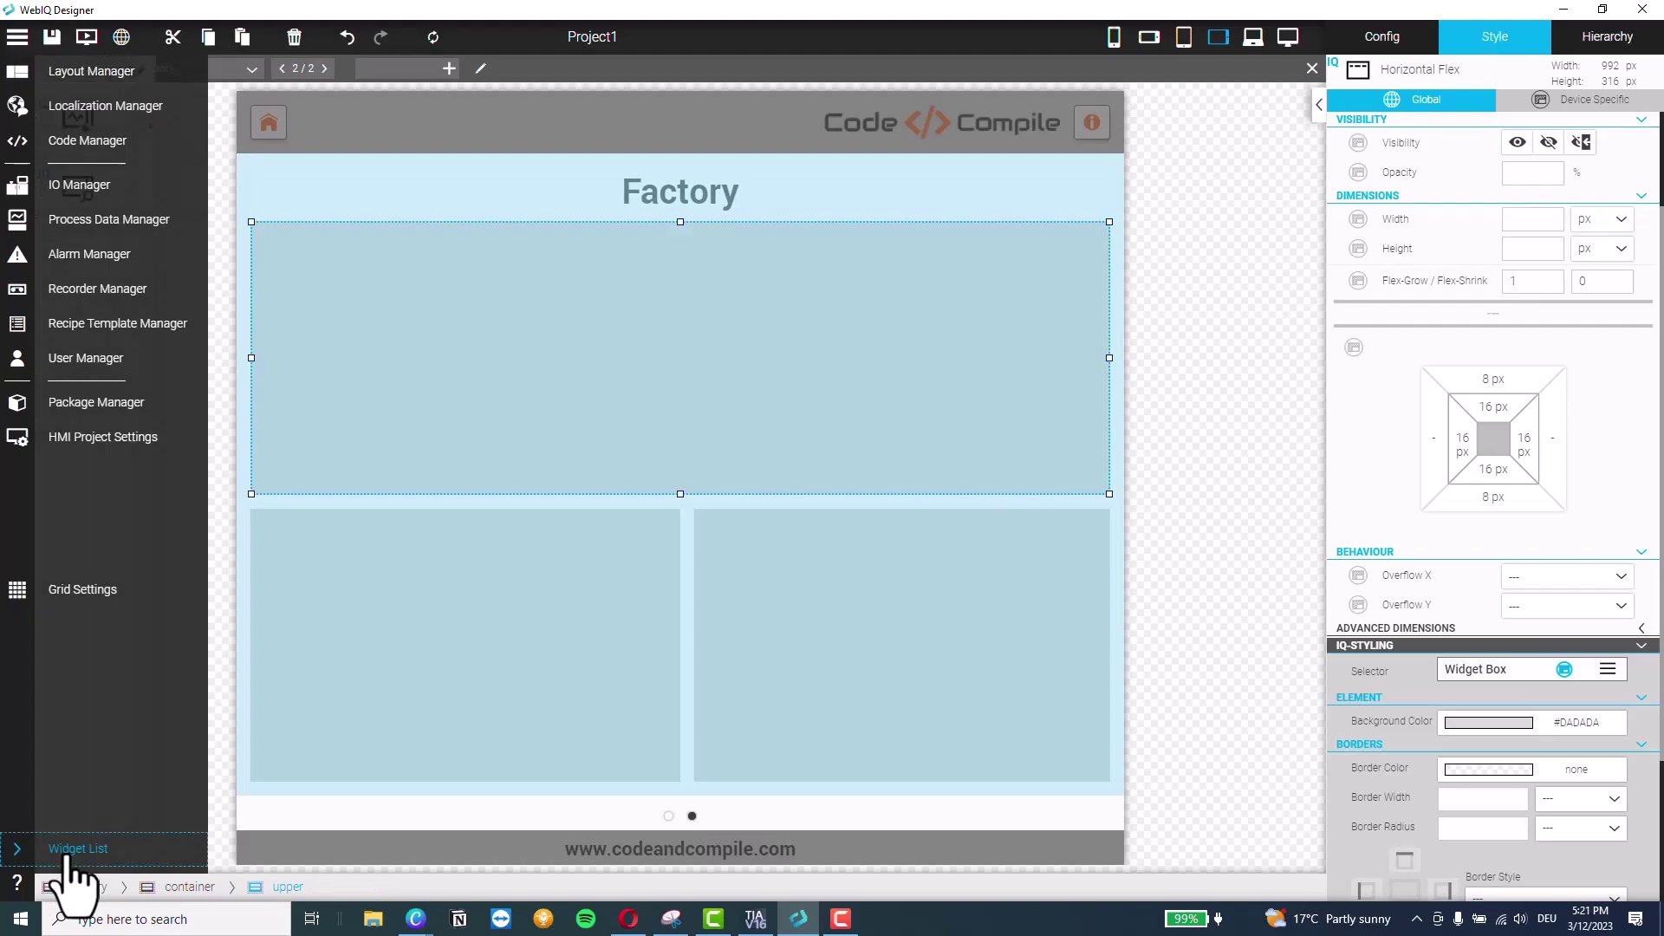
click(67, 851)
drag(237, 132, 721, 356)
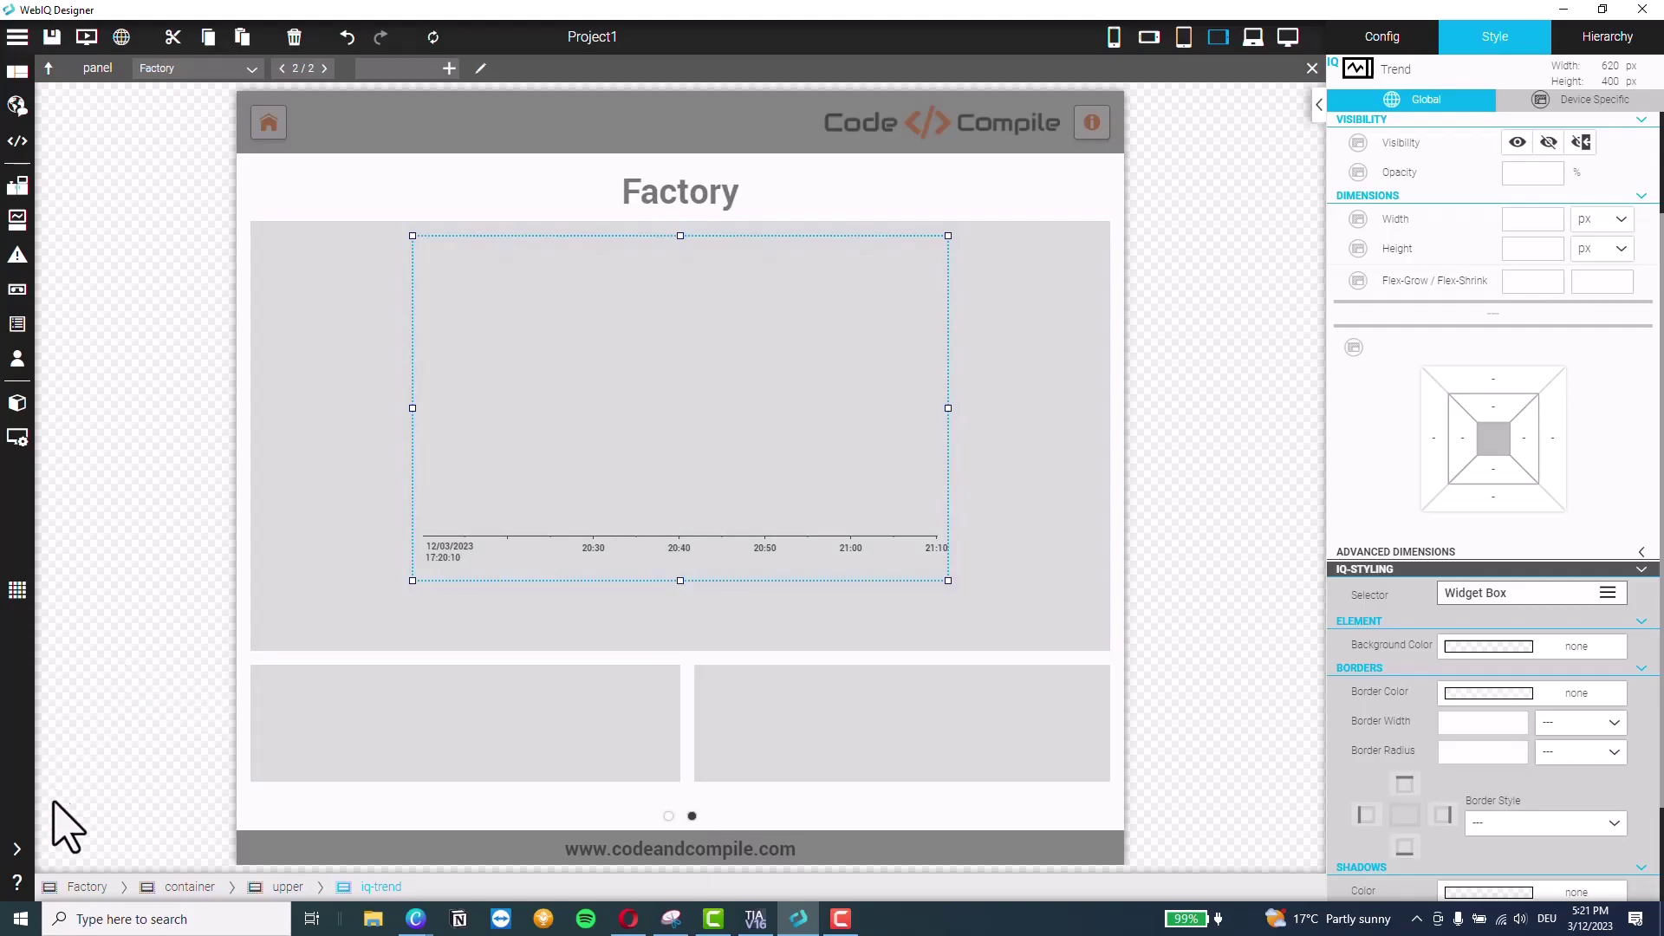
Drop a Button widget from the general widgets into the lower-left panel
mouse_move(27, 884)
click(98, 856)
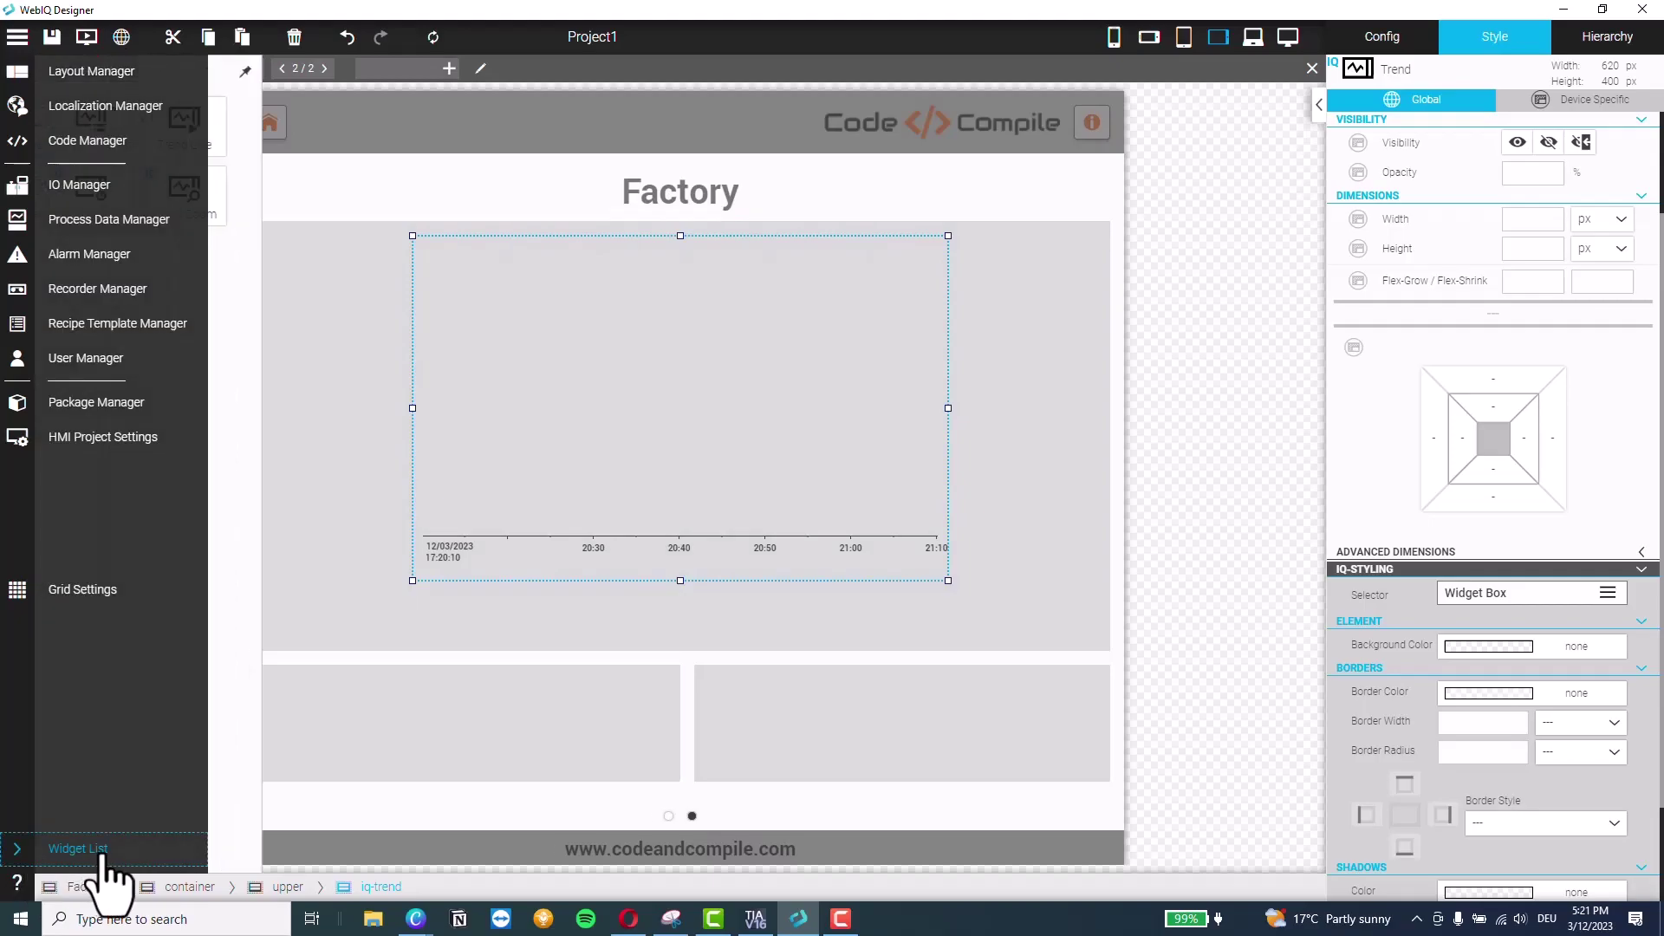
click(65, 310)
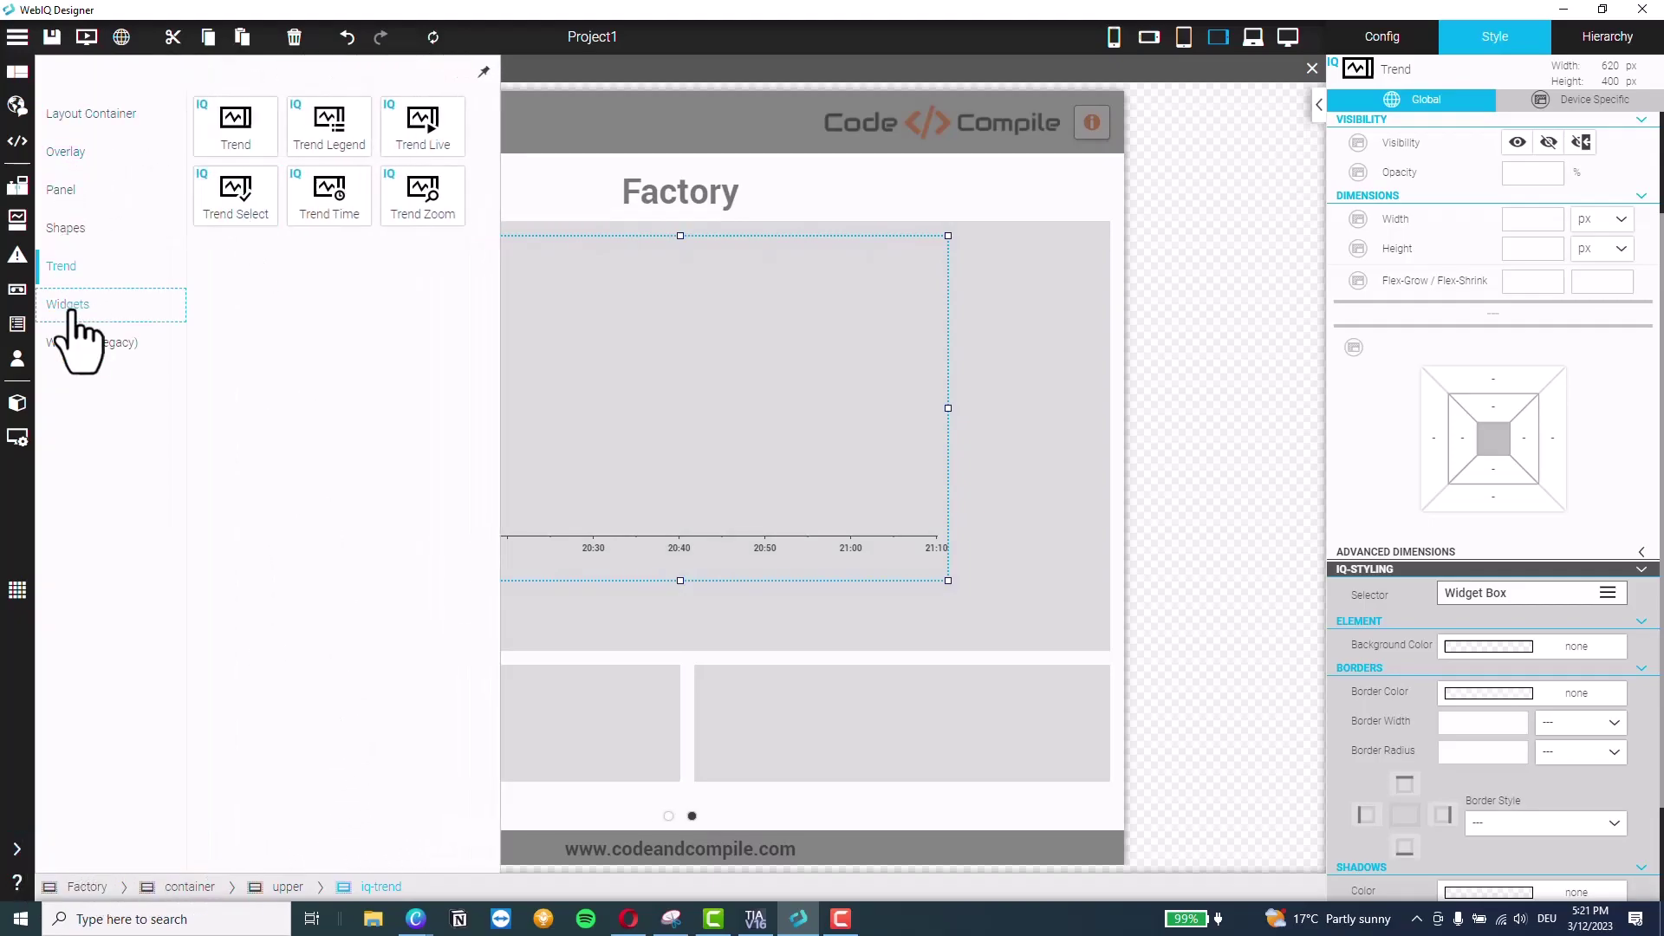
drag(418, 149, 535, 733)
click(433, 699)
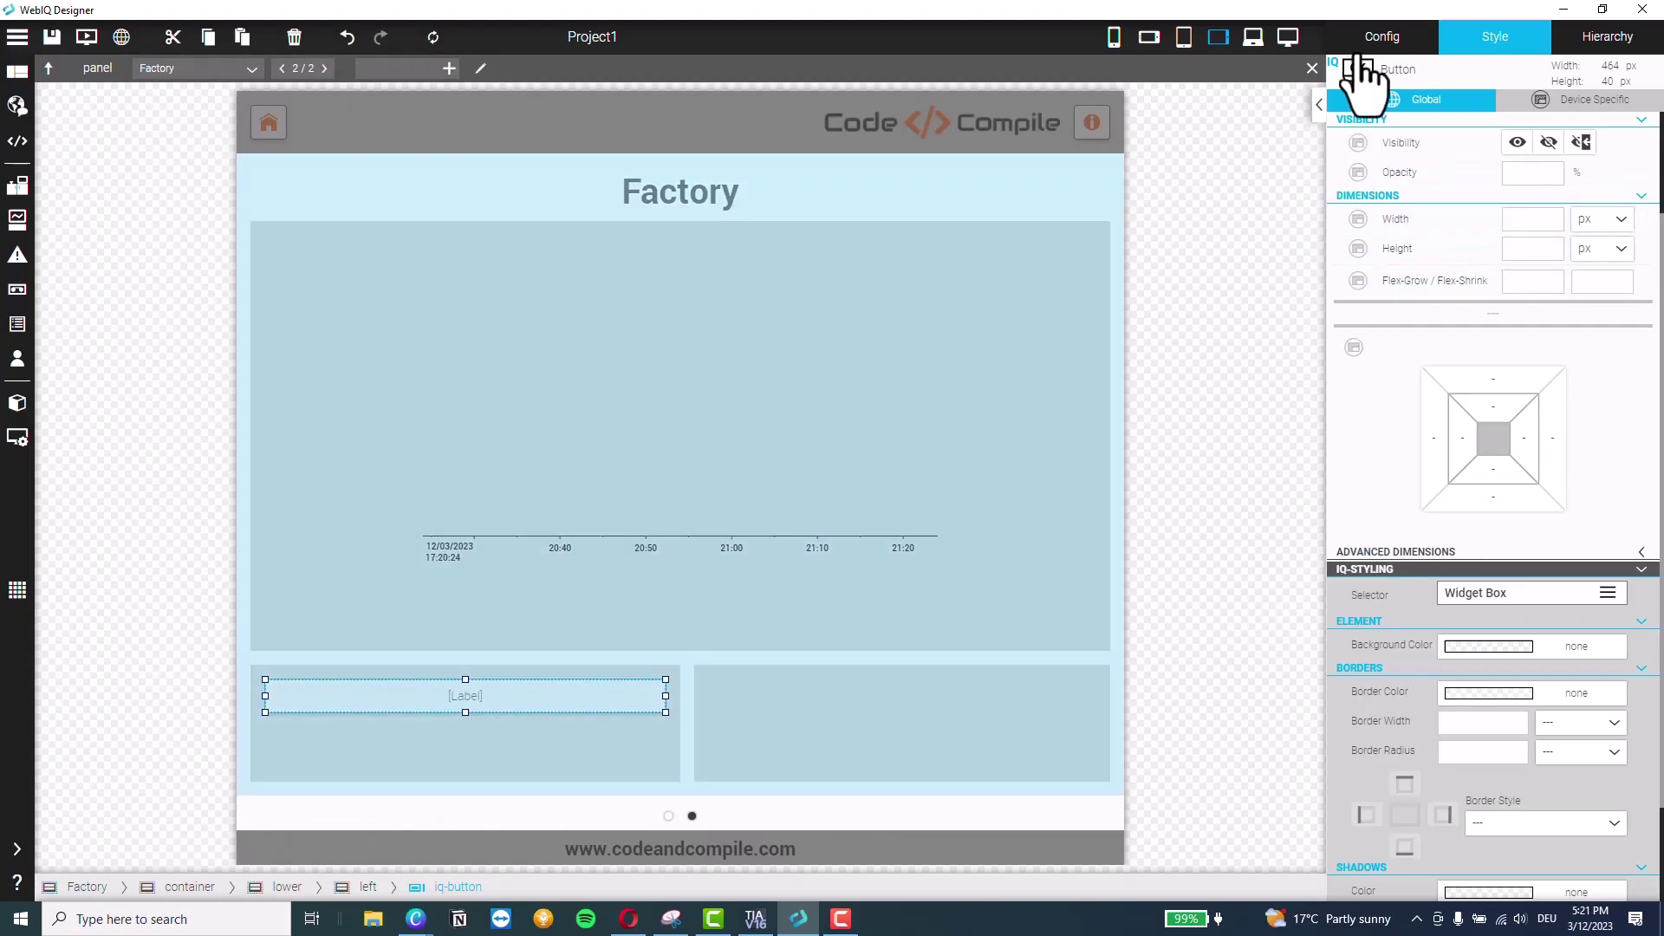
Link the button's Item to xStart so it reads Start Conveyor
click(1388, 38)
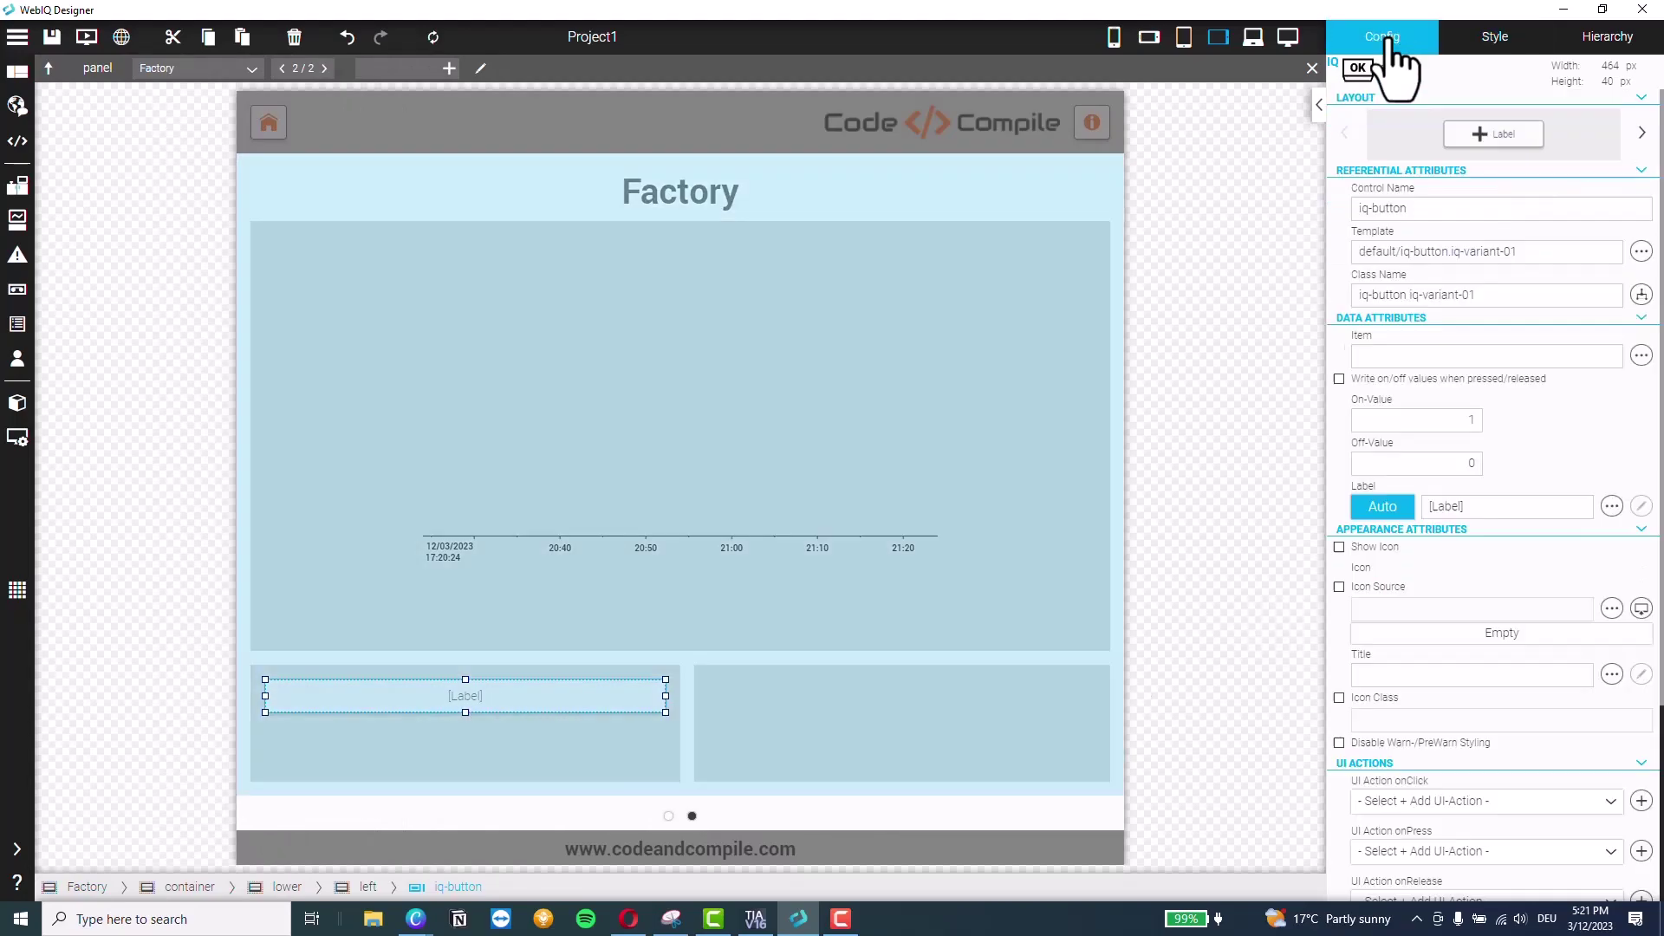
click(1641, 355)
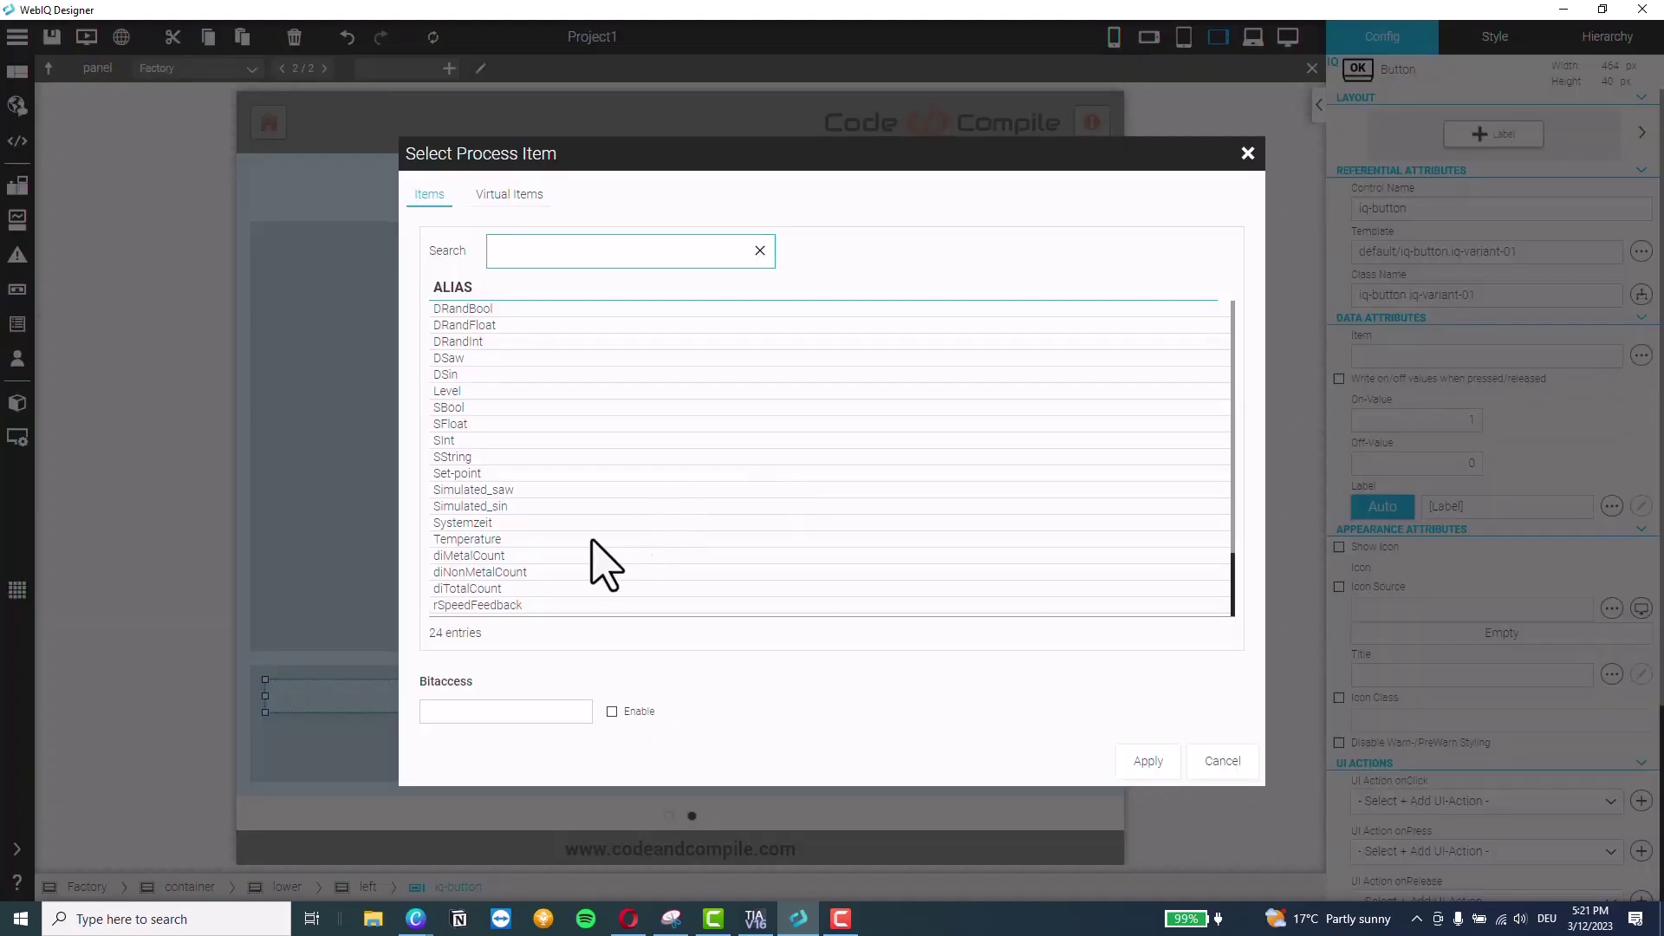
click(460, 592)
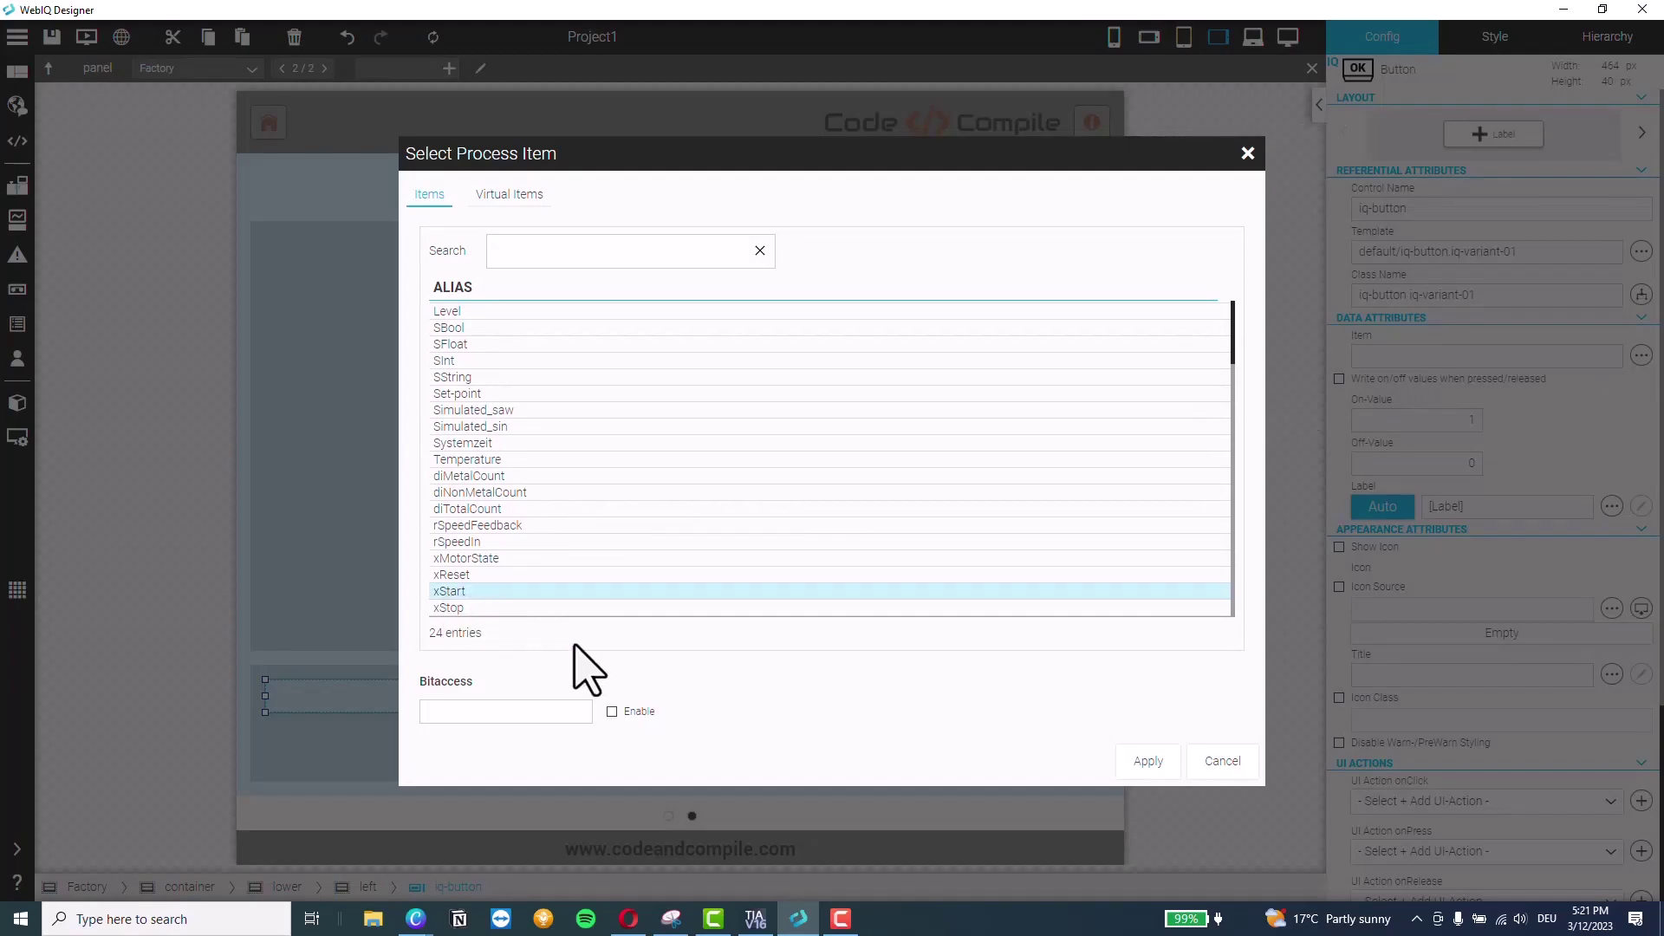
click(1148, 761)
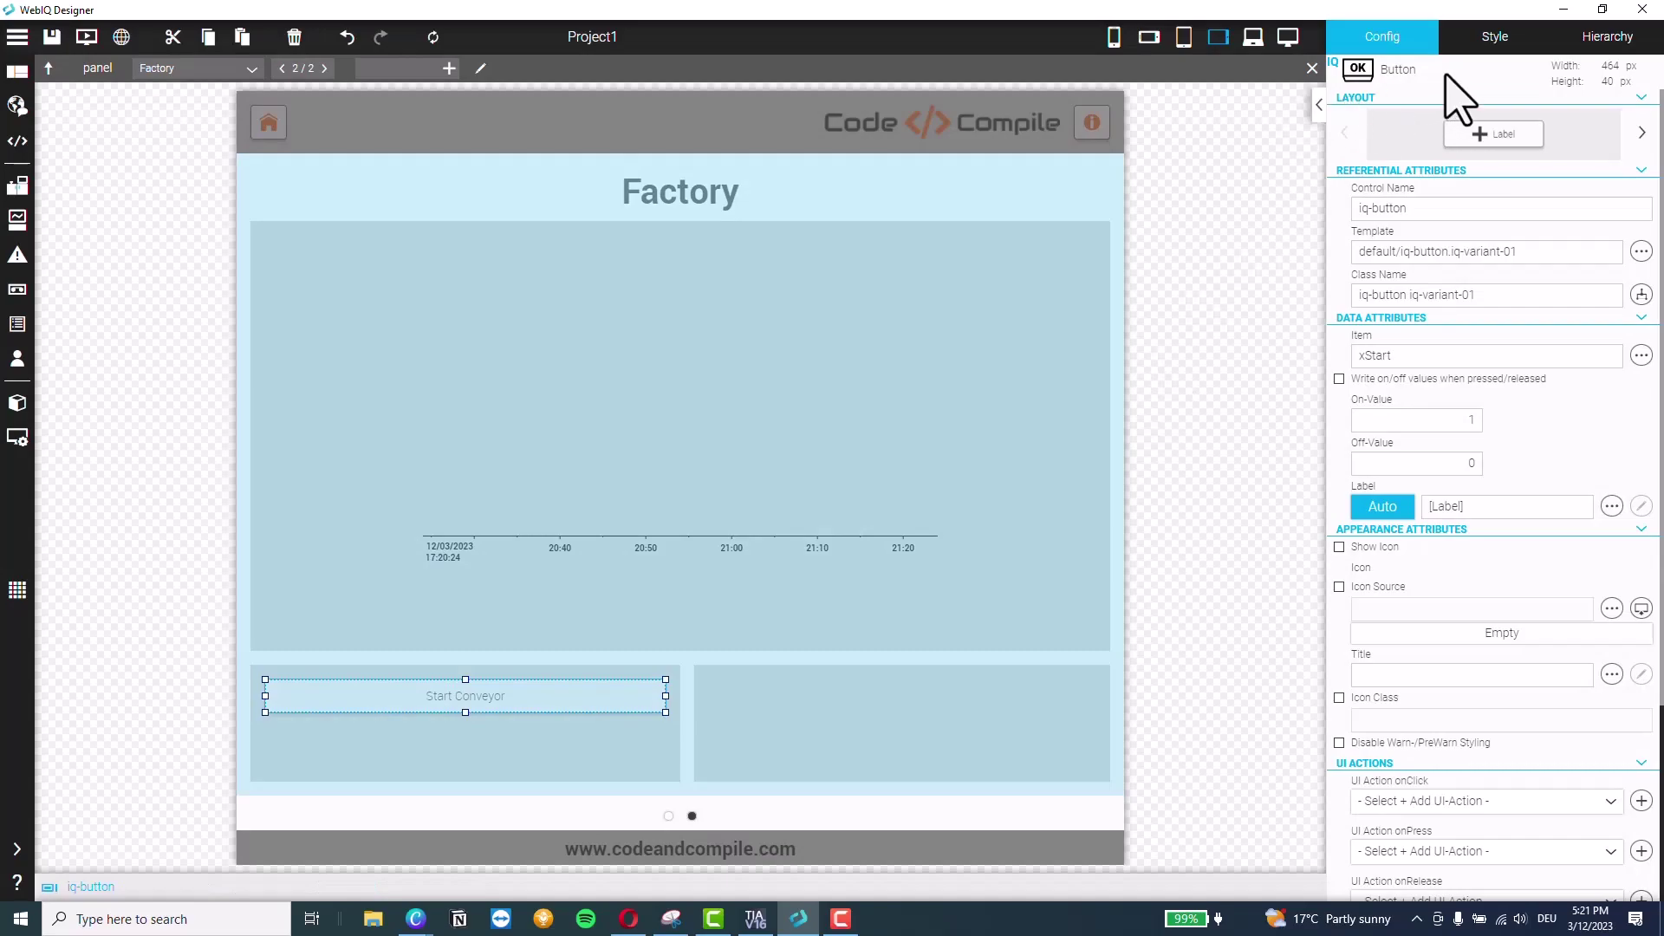
Style the Button selector with a light green #97EA80 background colour
click(1492, 52)
scroll(1434, 659, down, 3)
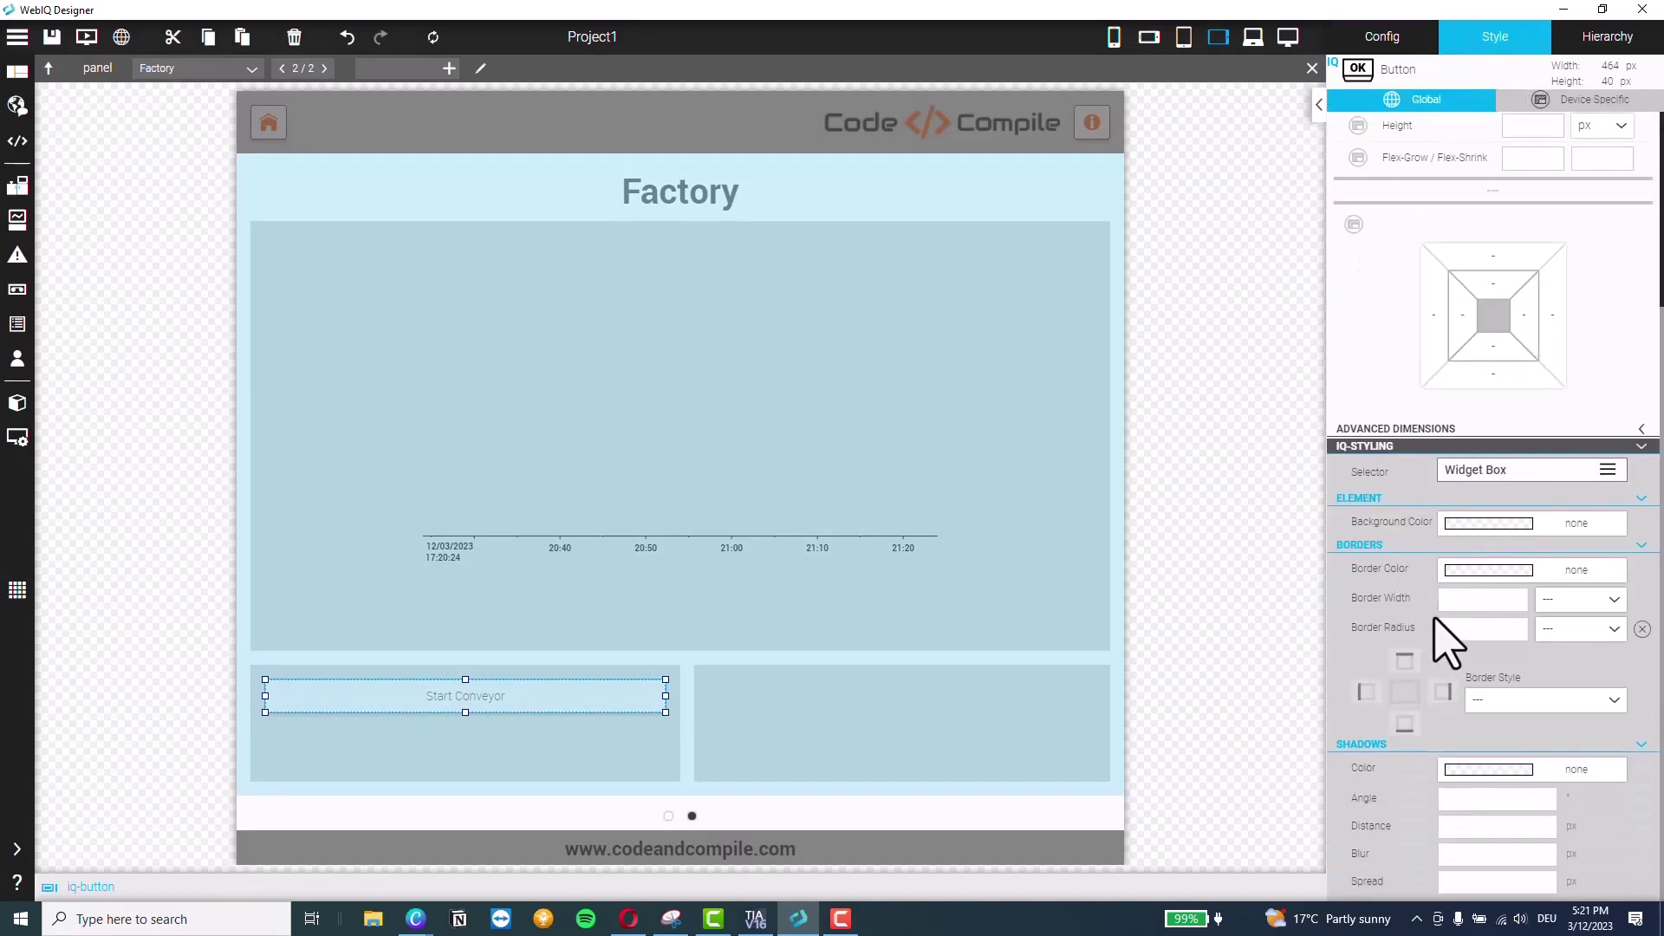
click(1532, 472)
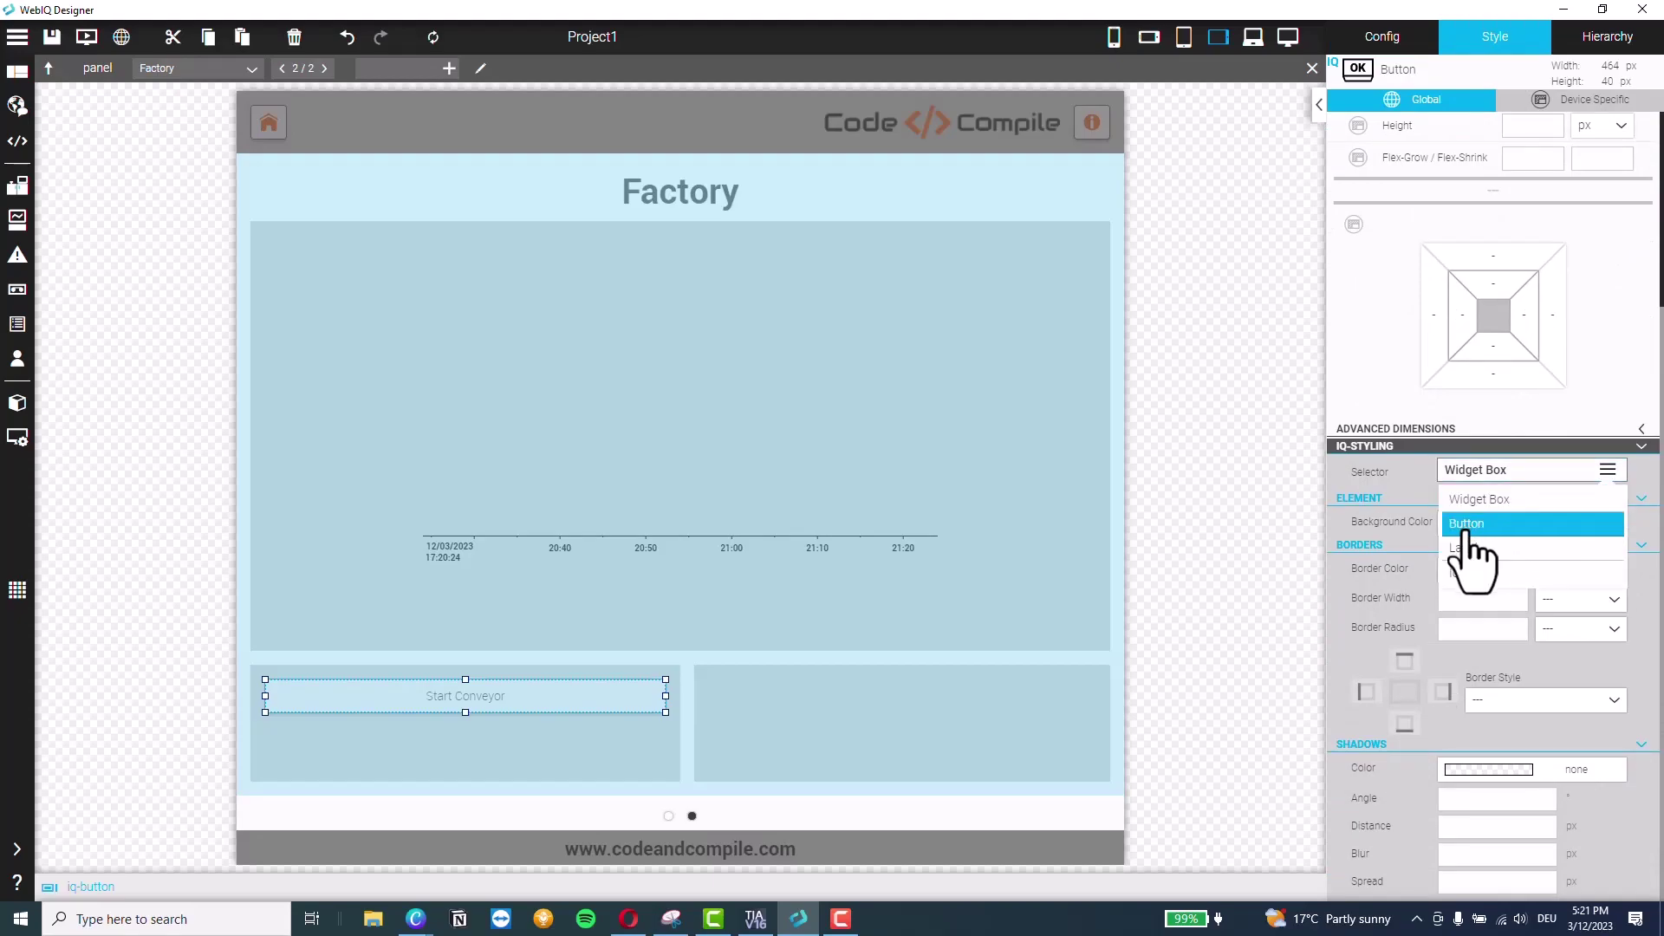
click(1468, 525)
click(1573, 523)
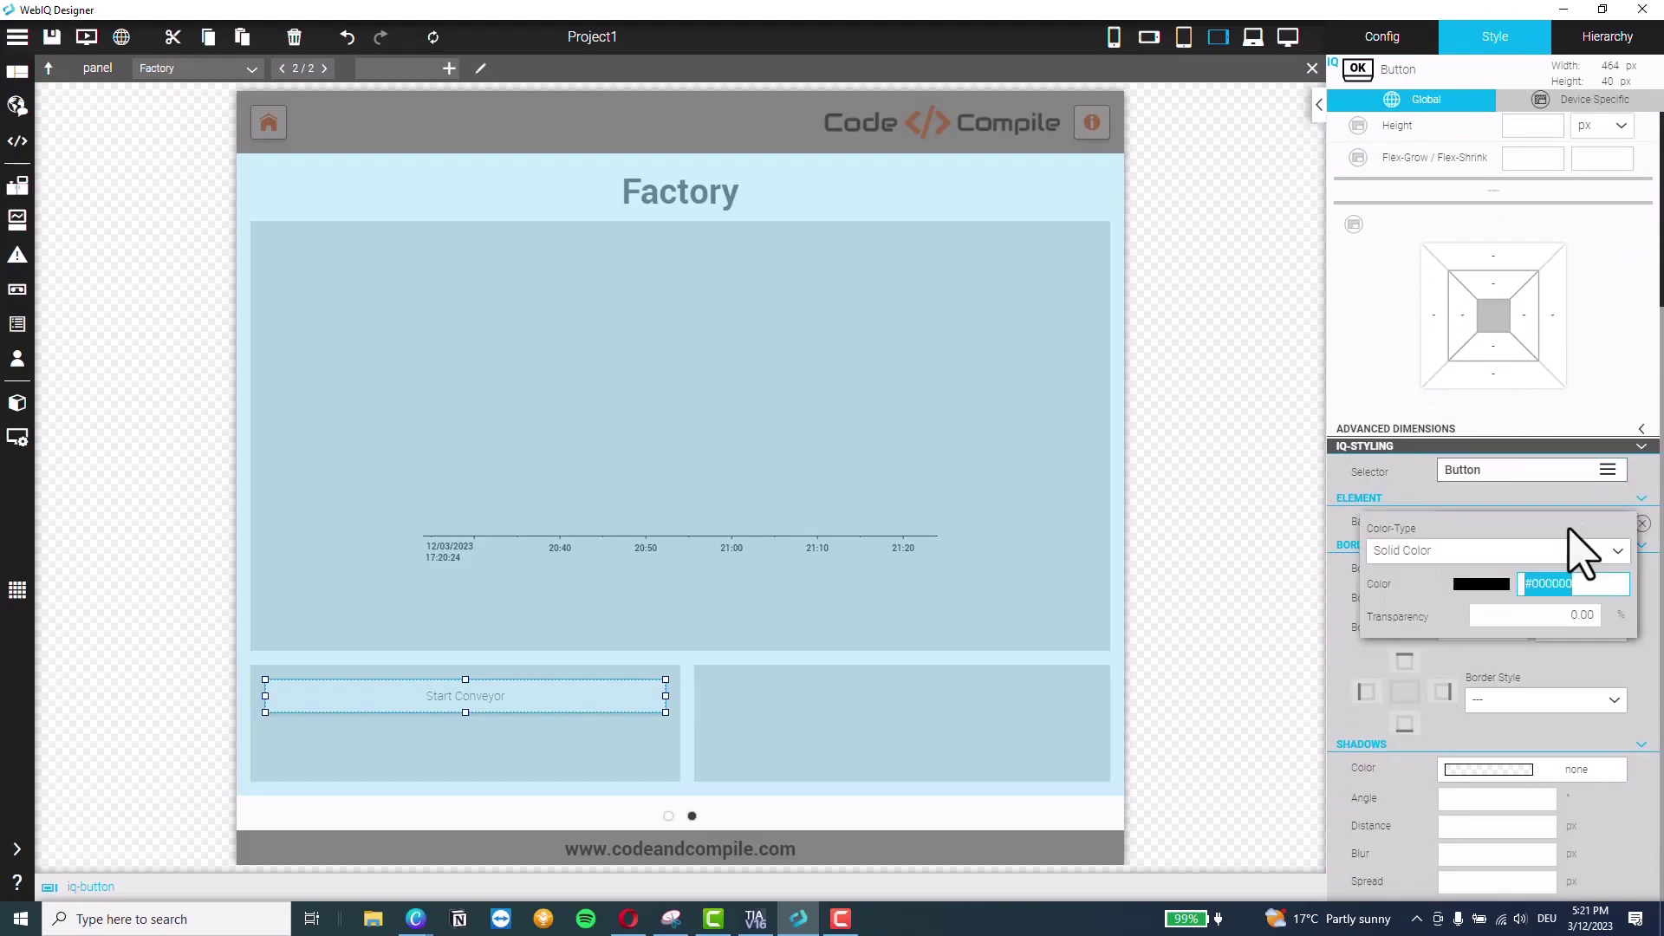
click(1481, 585)
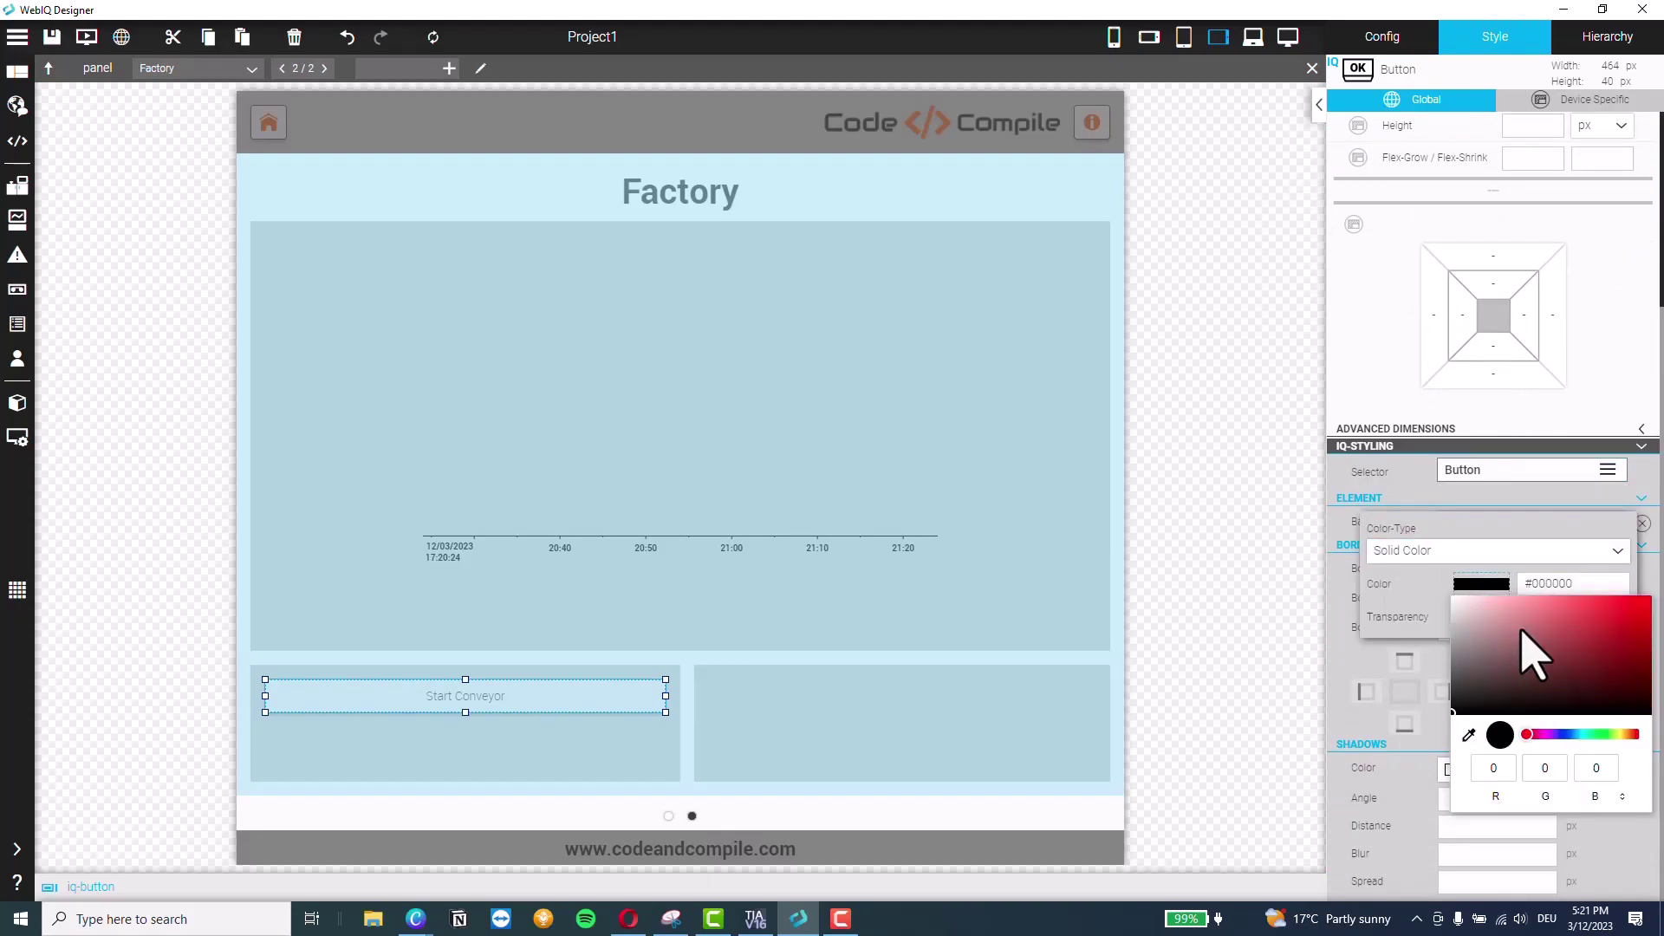
click(1597, 735)
click(1567, 612)
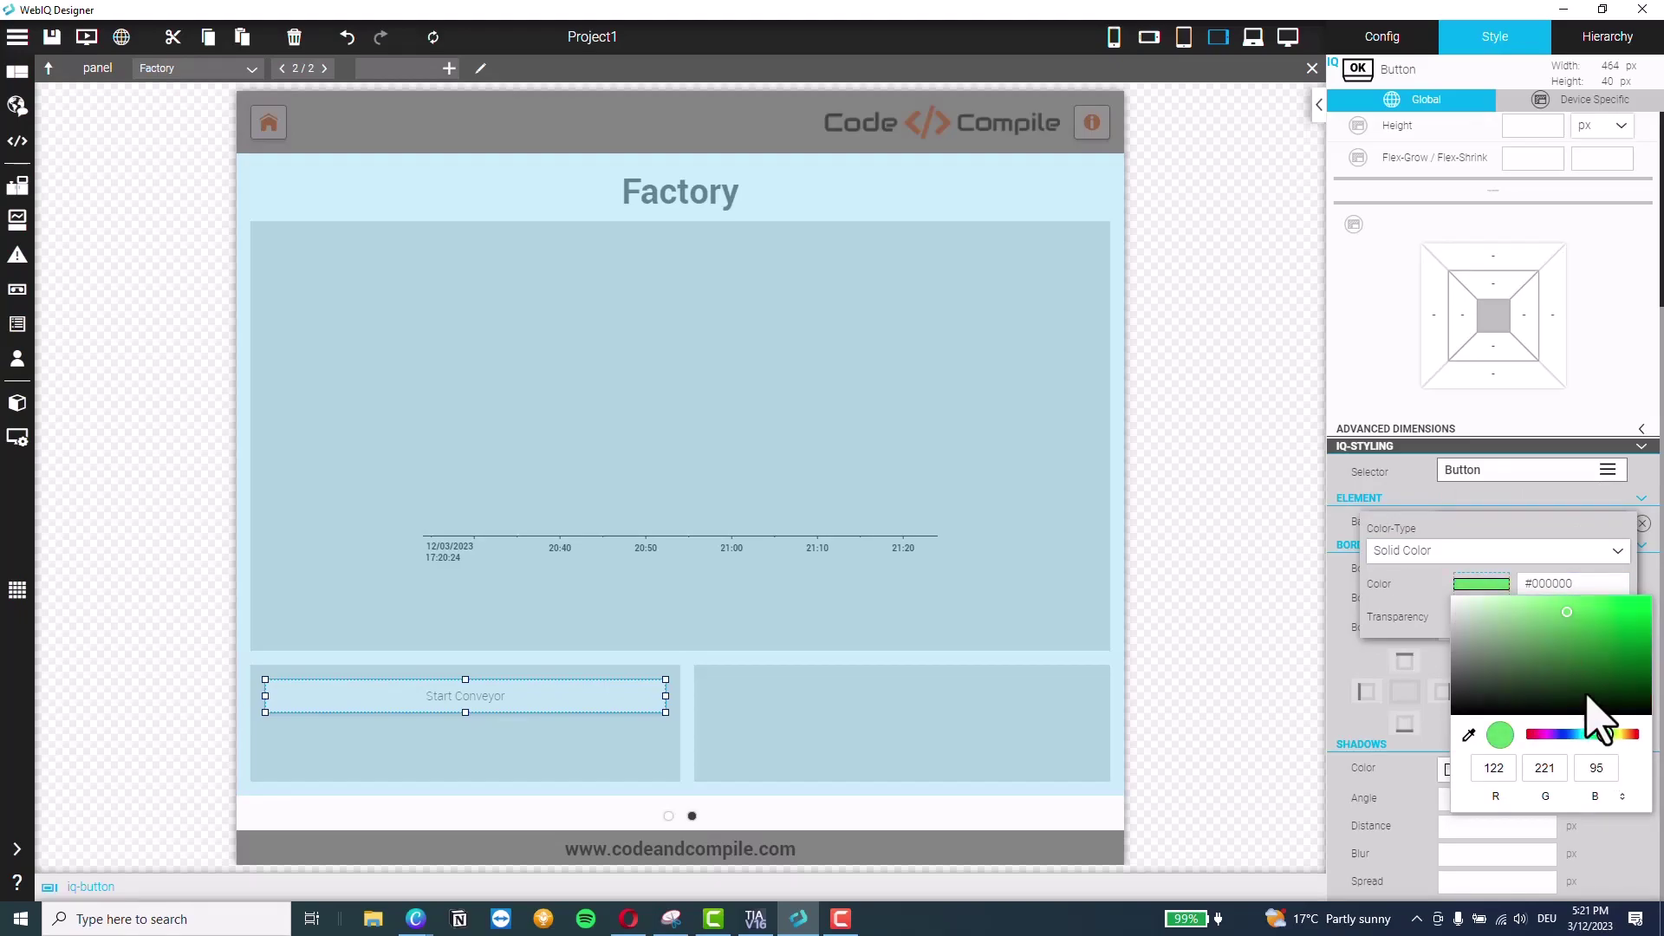
click(1541, 606)
click(1422, 591)
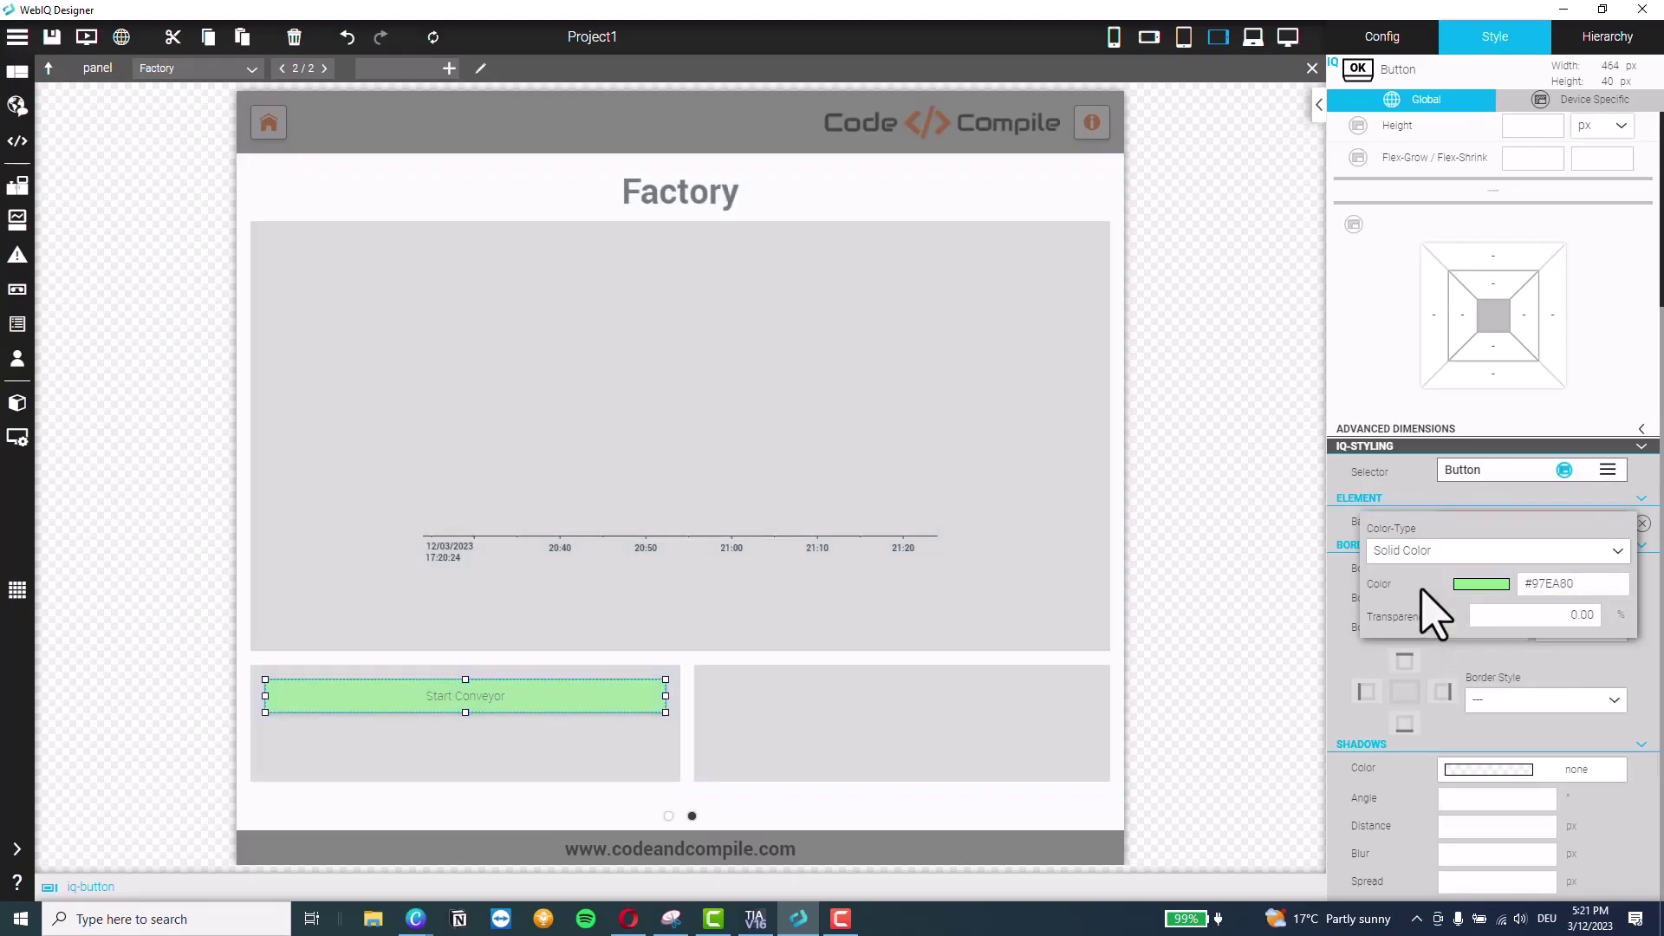
click(538, 706)
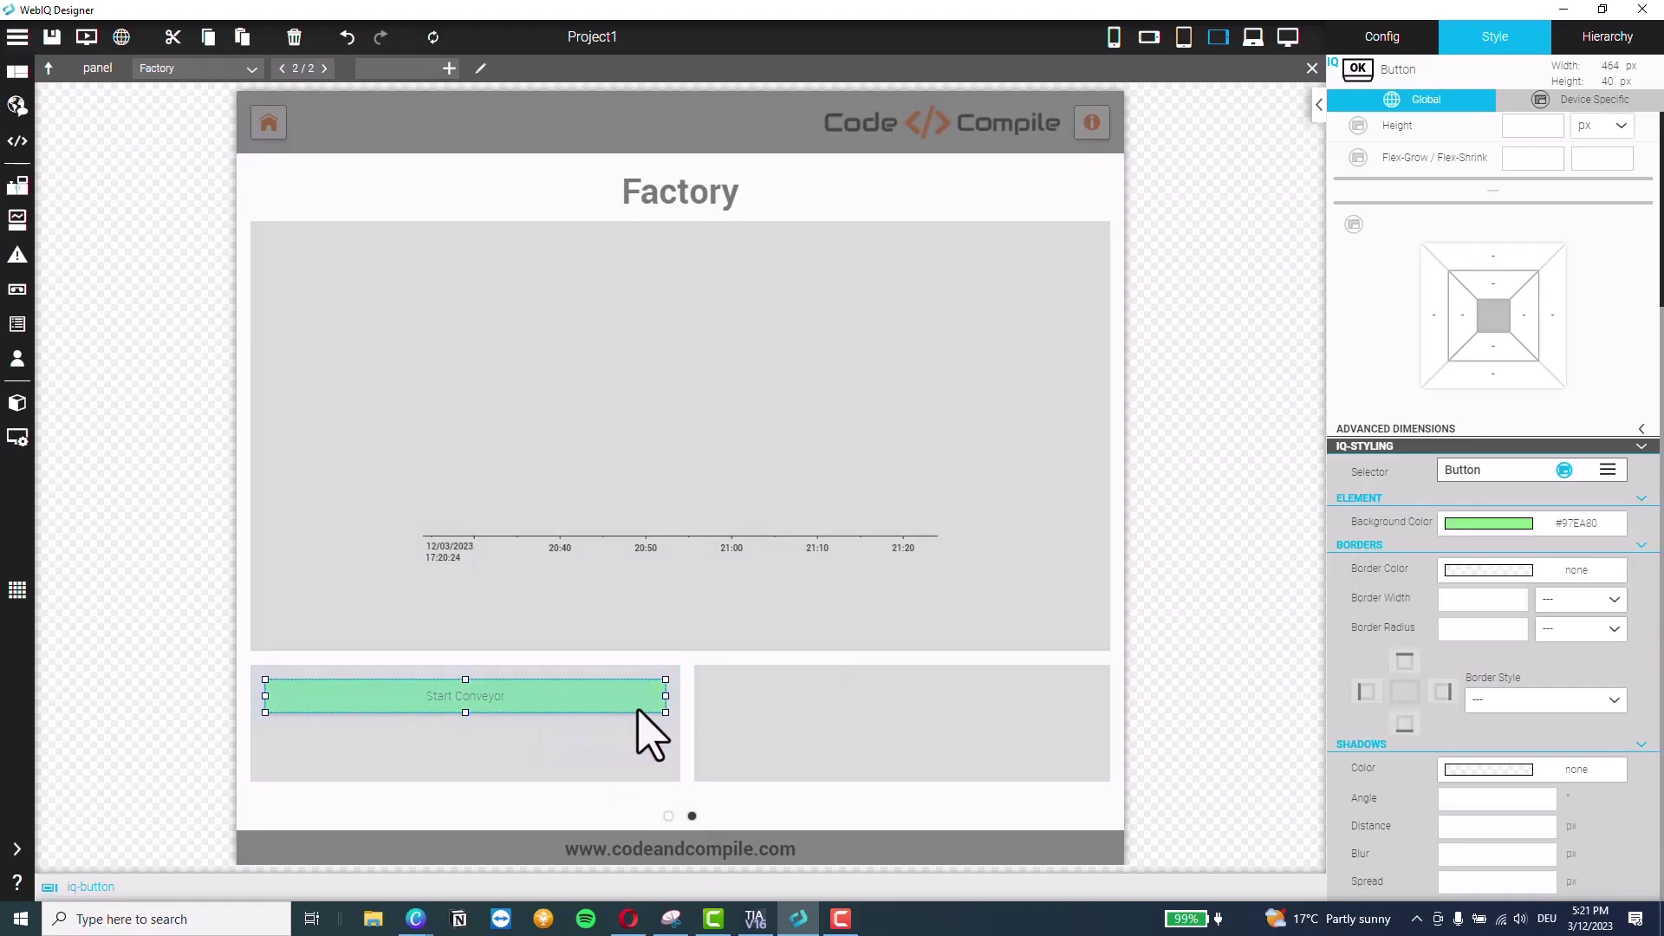
Return to the Start Conveyor button's configuration settings and reselect the button
click(1384, 39)
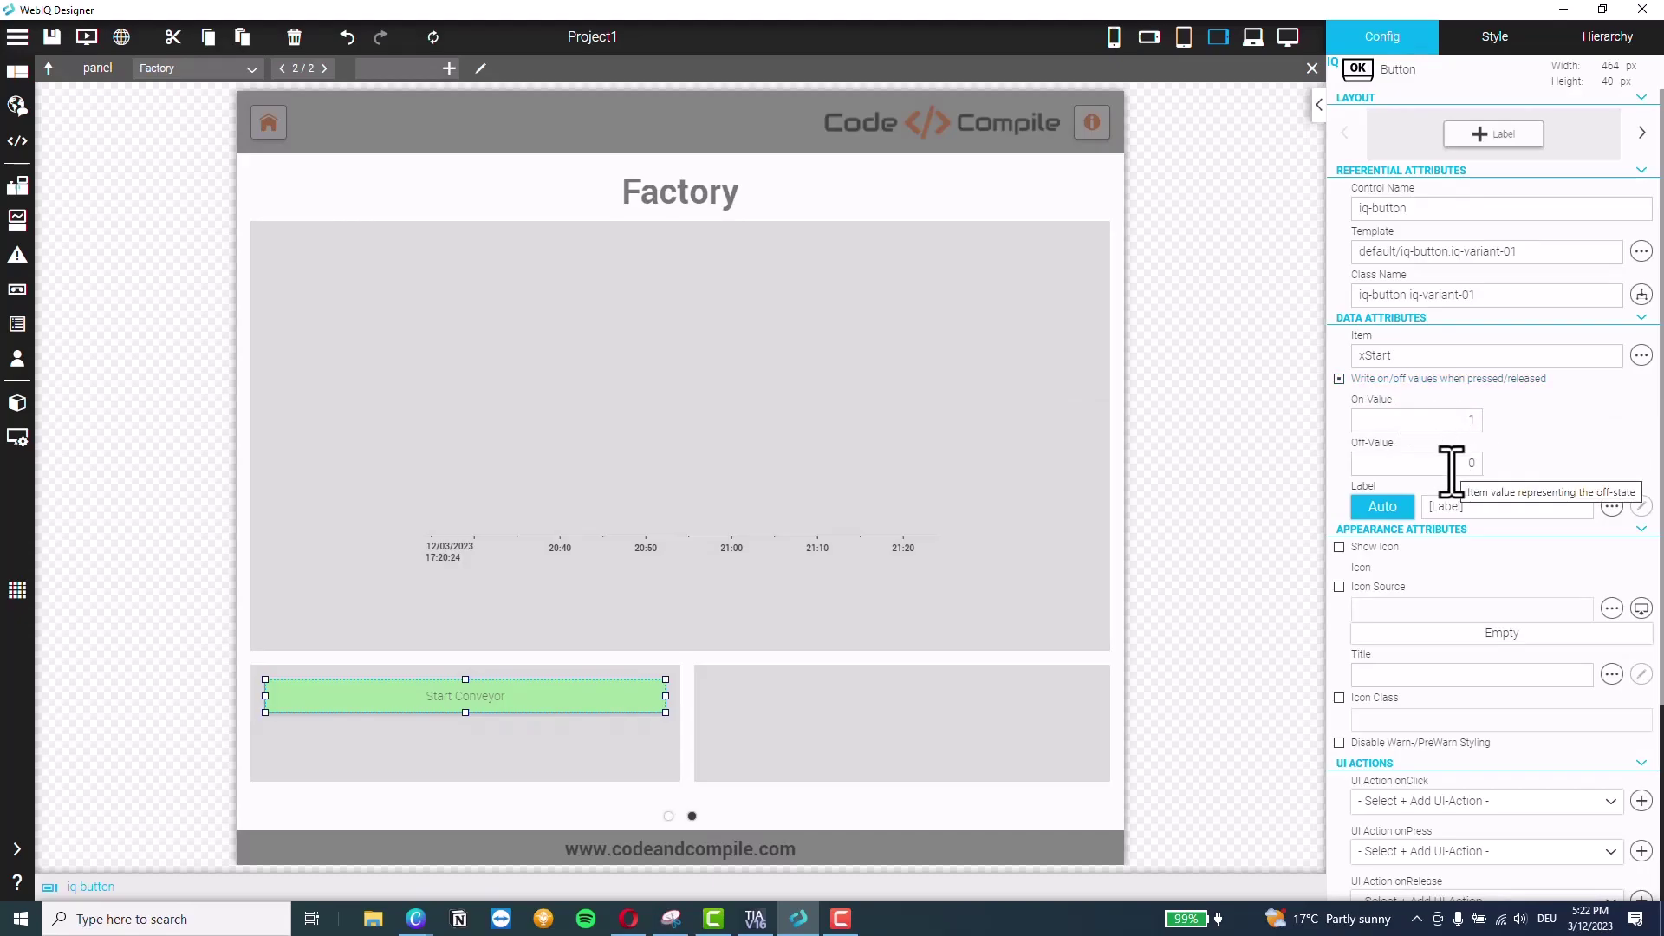
click(520, 732)
click(518, 707)
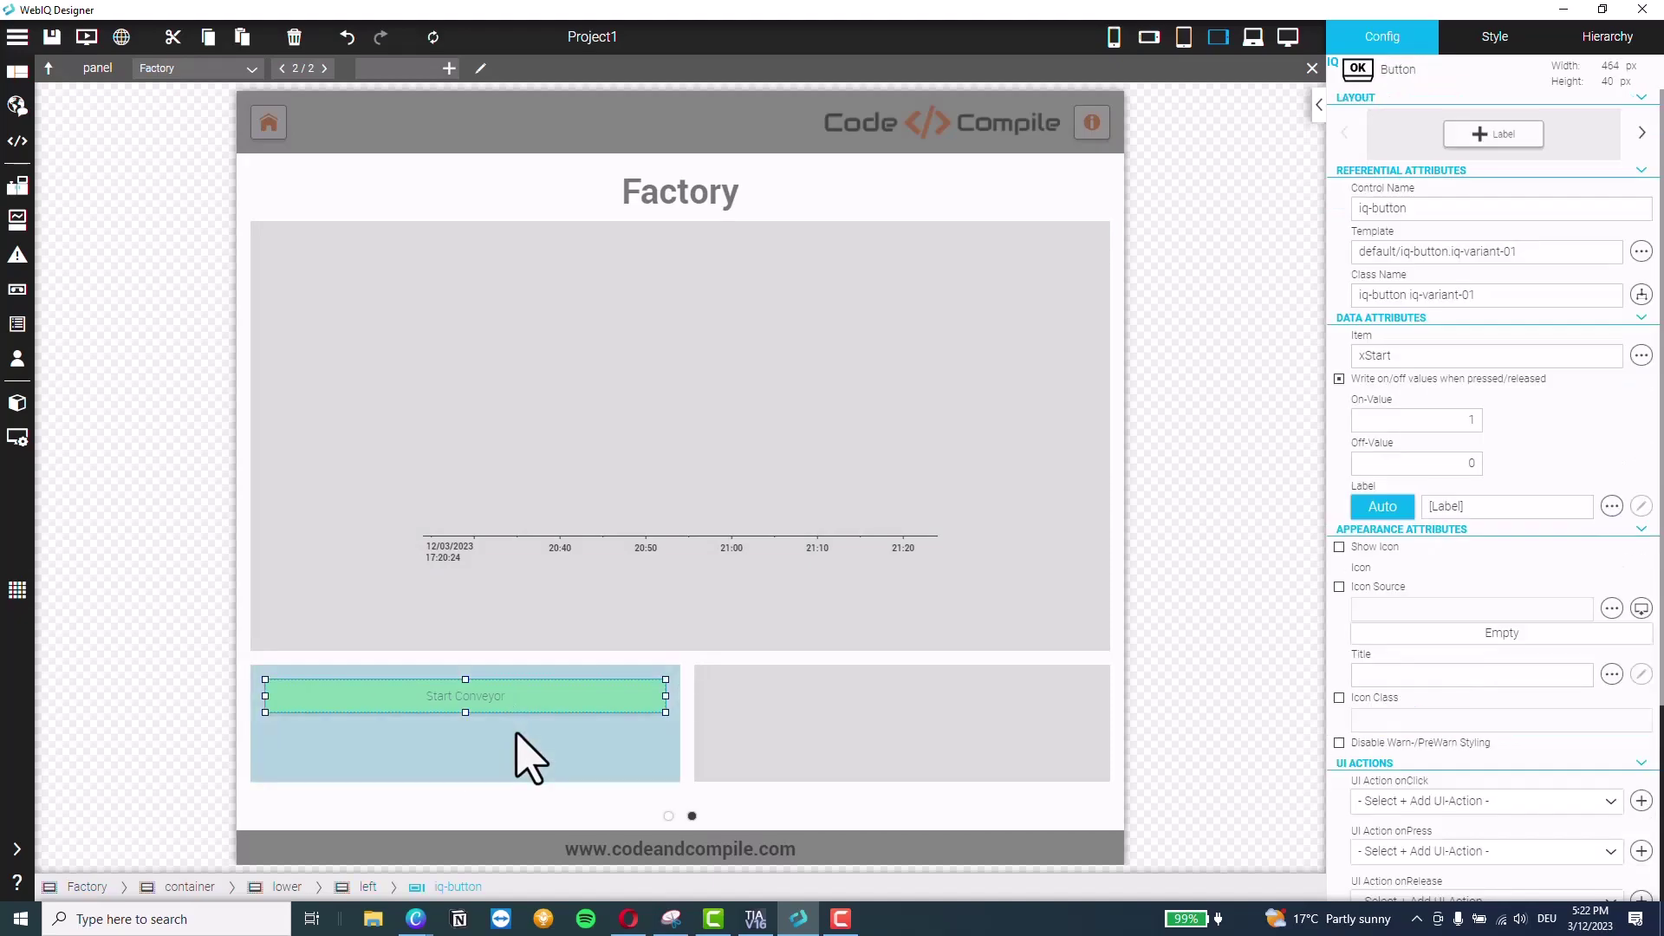
Duplicate the button, give it an 8 px top margin, and link it to xStop
key(ctrl+v)
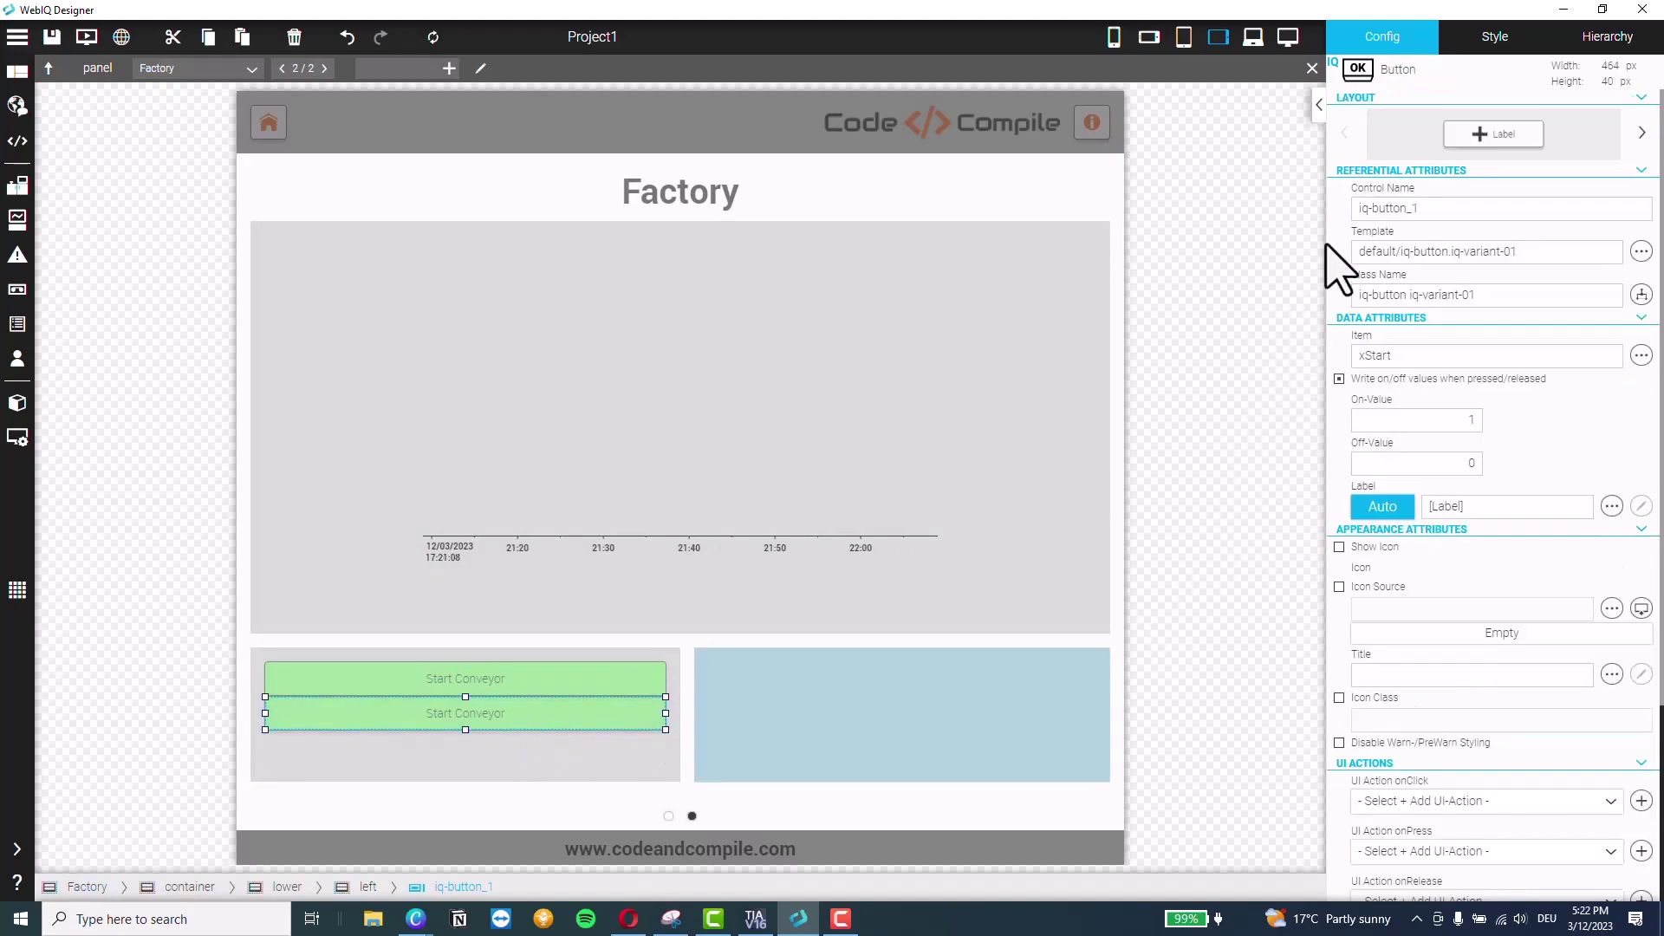
click(1492, 39)
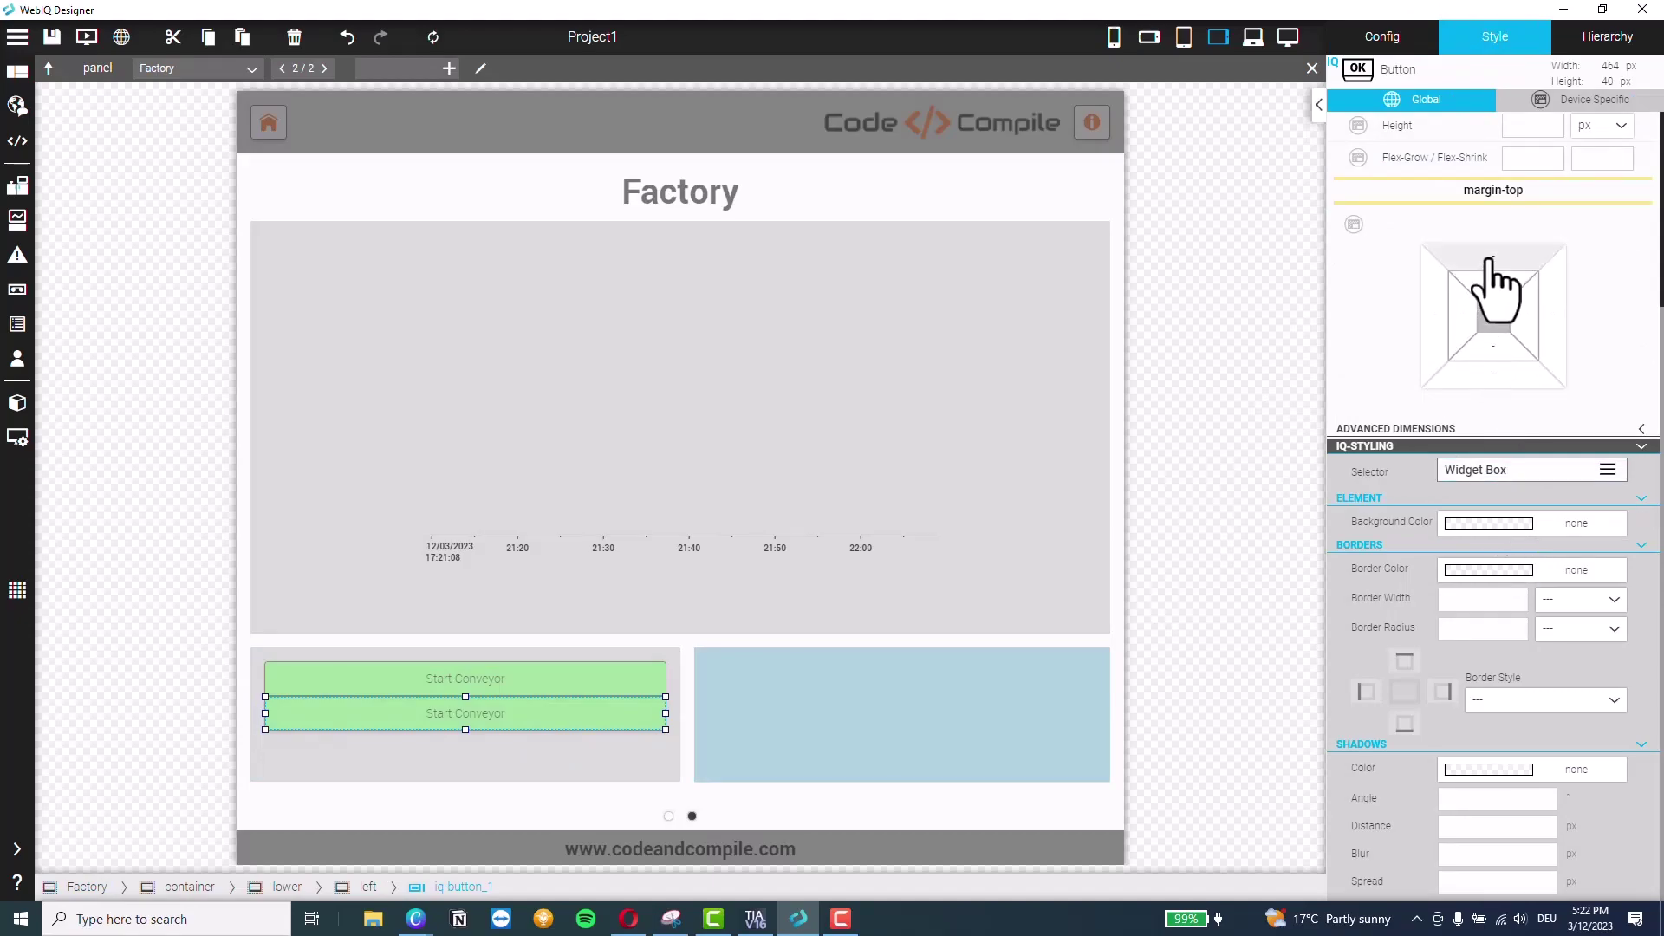
click(1494, 260)
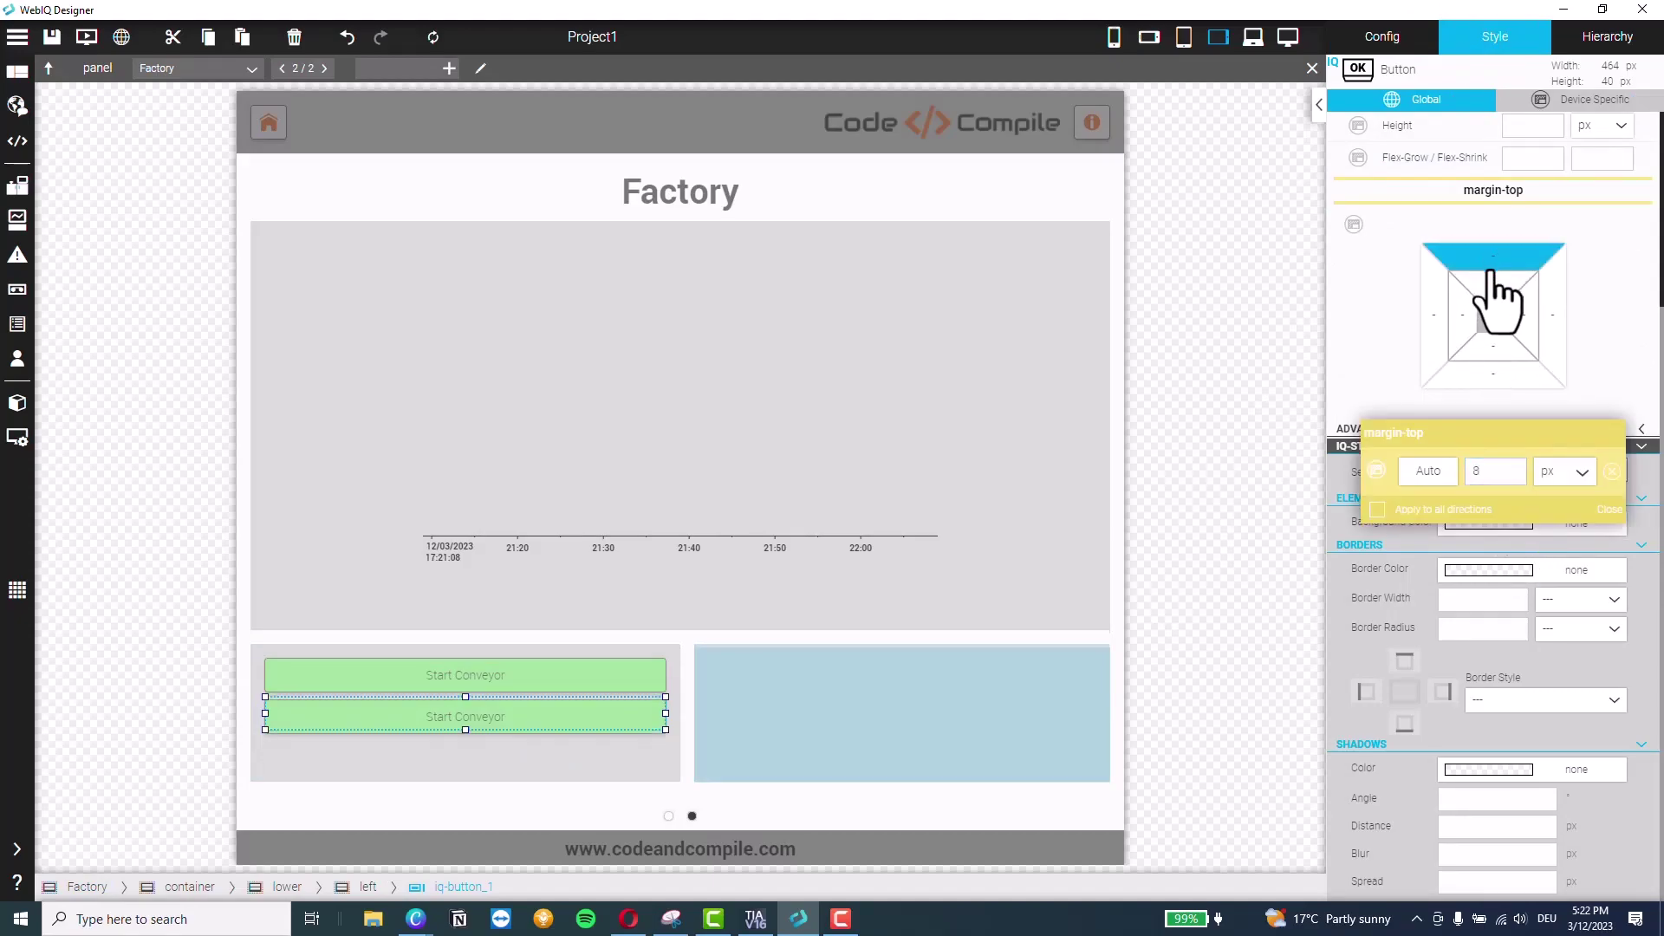
click(1395, 45)
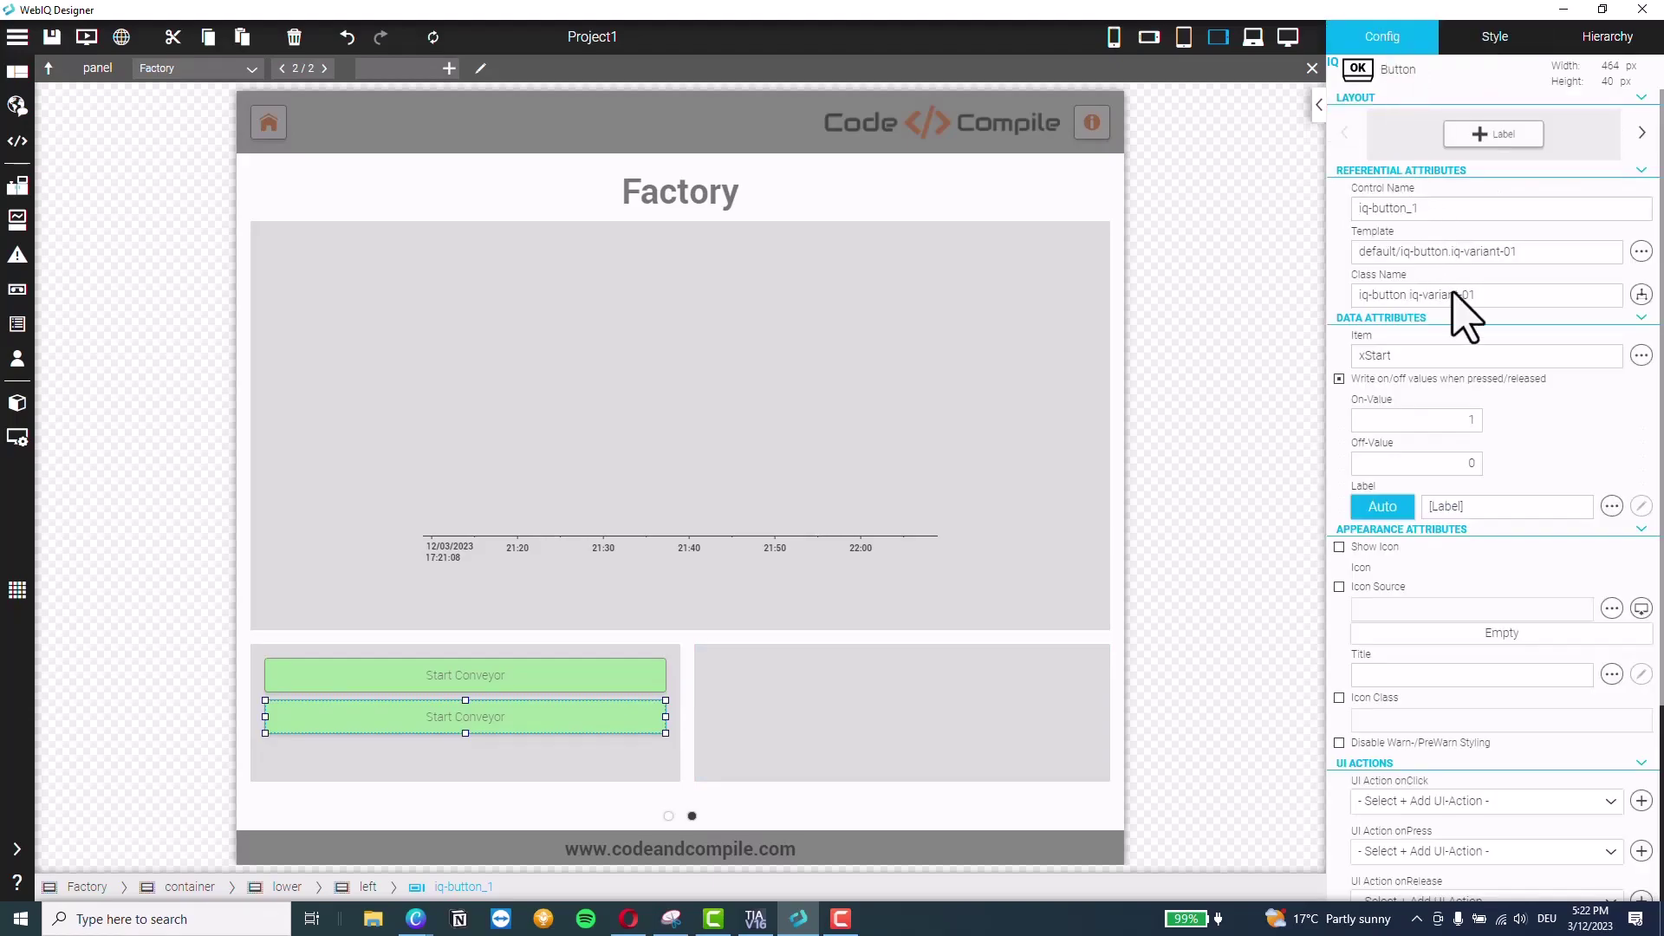
click(1641, 355)
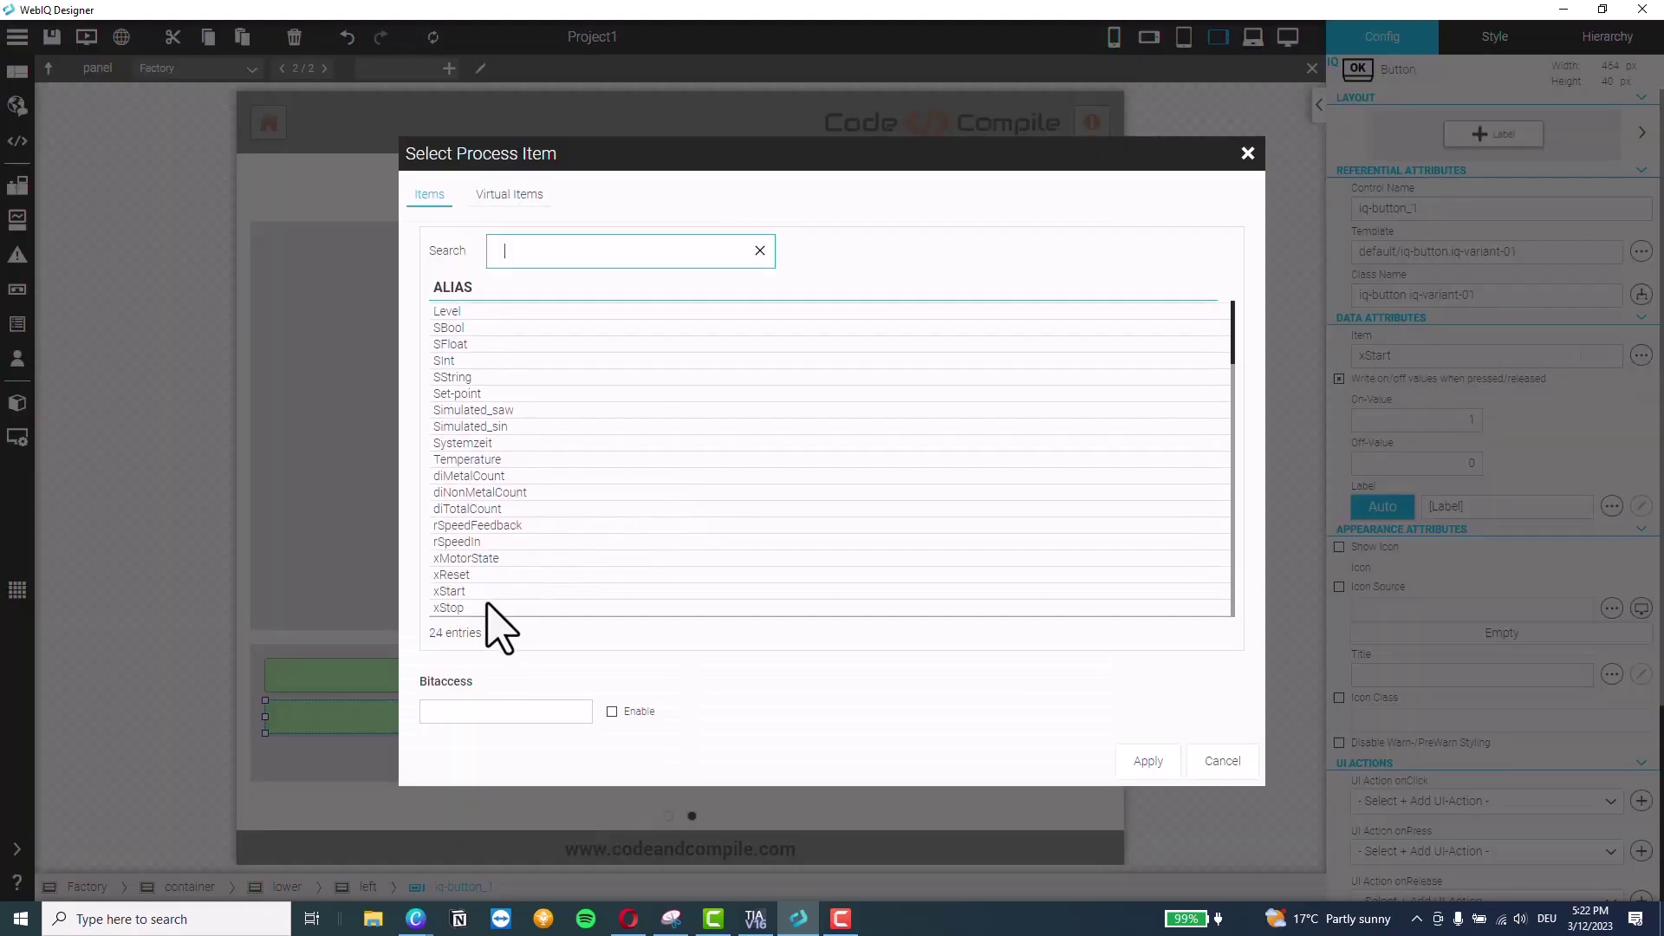
click(450, 608)
click(1149, 761)
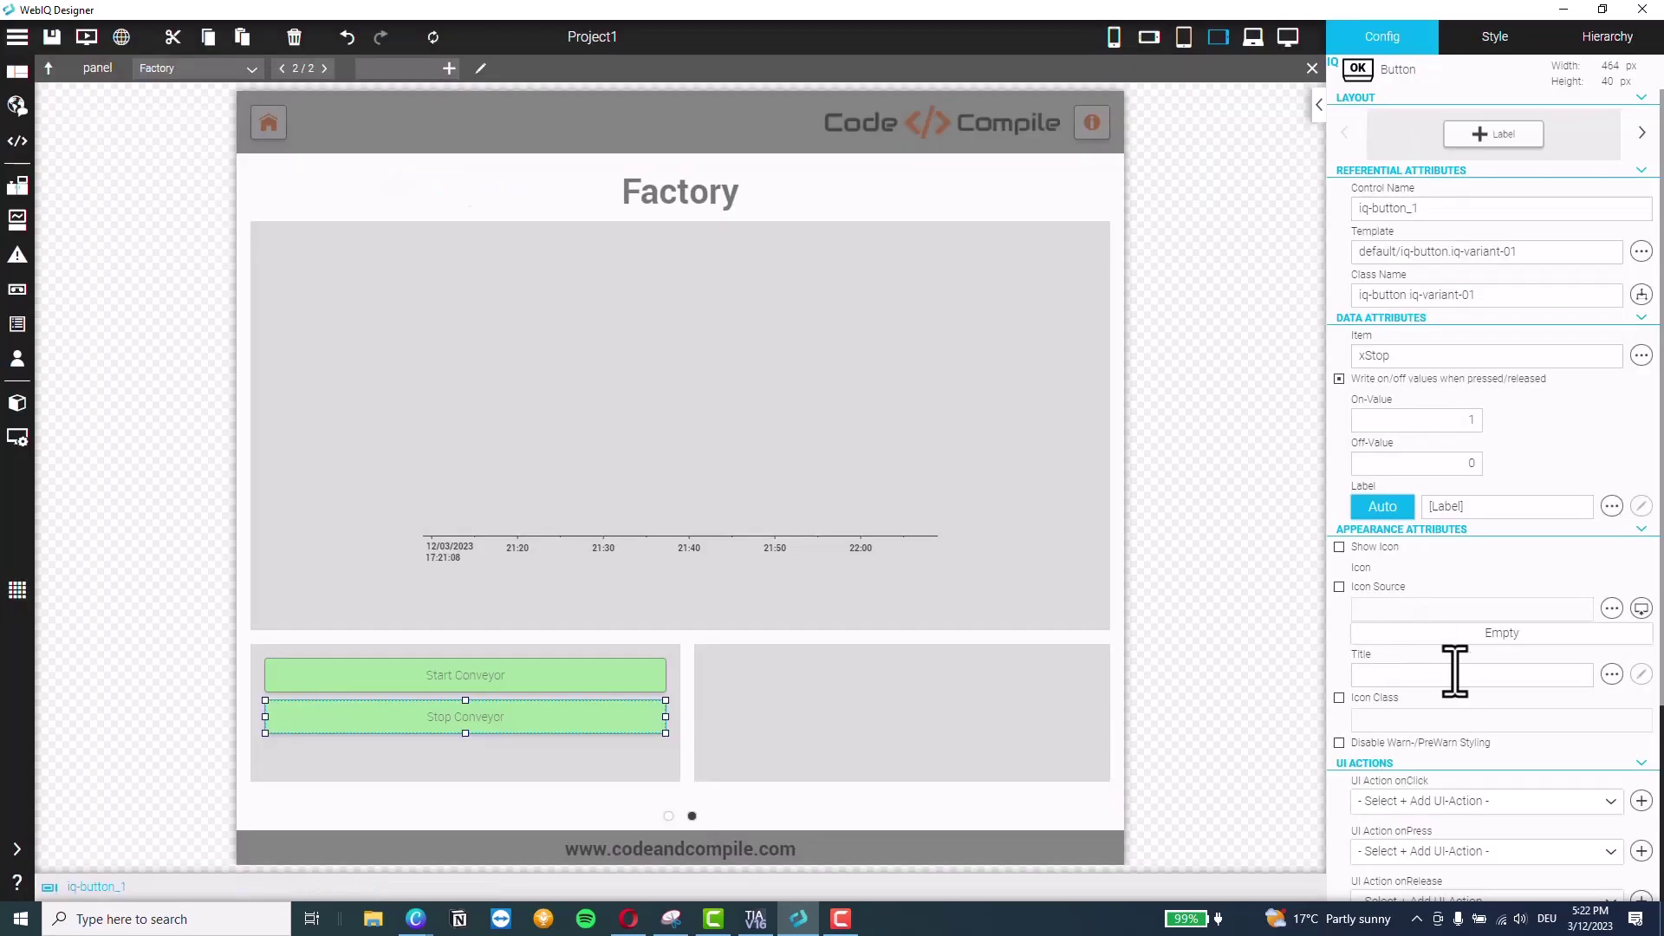
Give the Stop Conveyor button a pink #F2A8AB background
click(1491, 39)
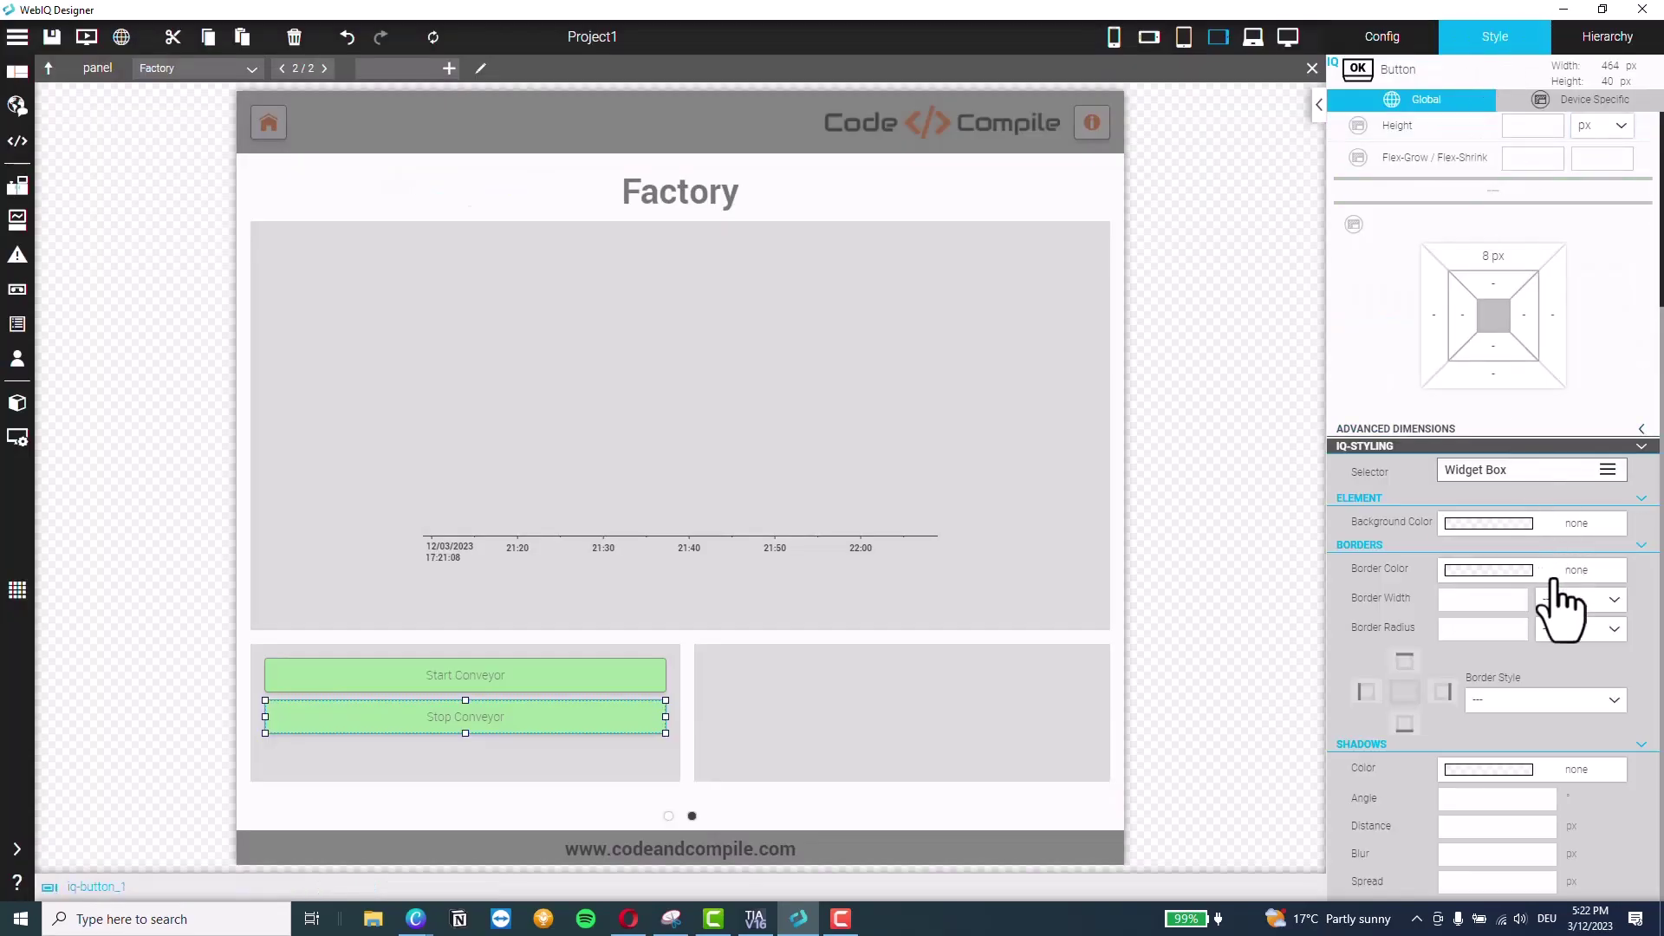
click(1495, 473)
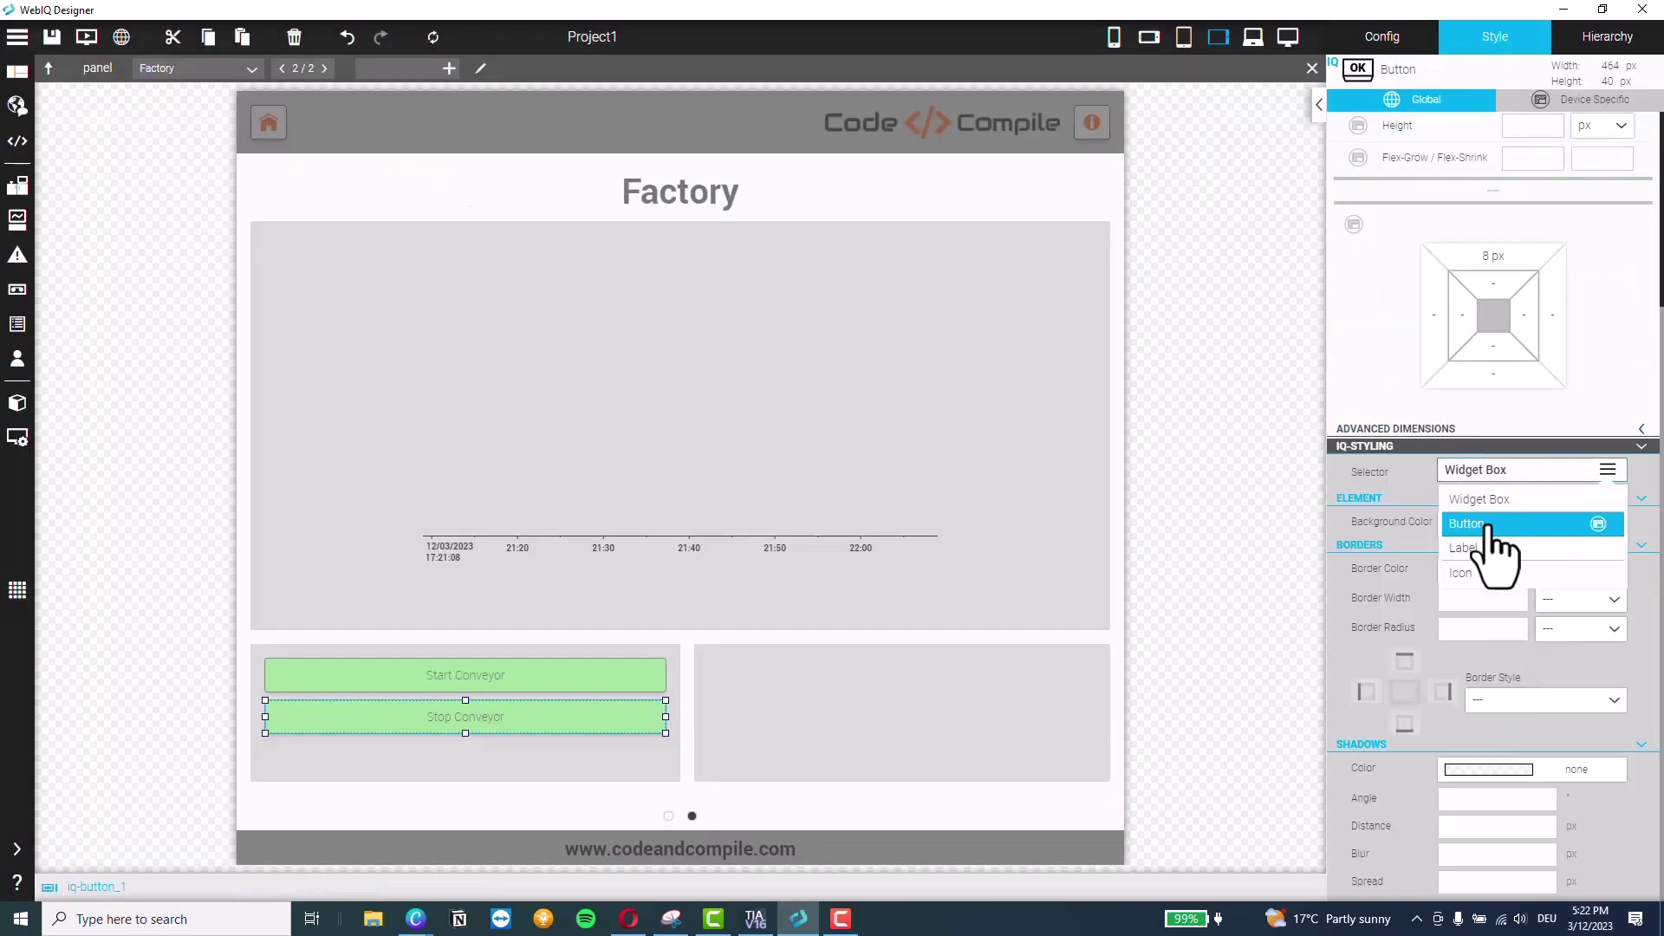
click(1492, 530)
click(1552, 523)
click(1493, 583)
drag(1544, 734, 1638, 734)
click(1501, 609)
drag(1500, 609, 1509, 602)
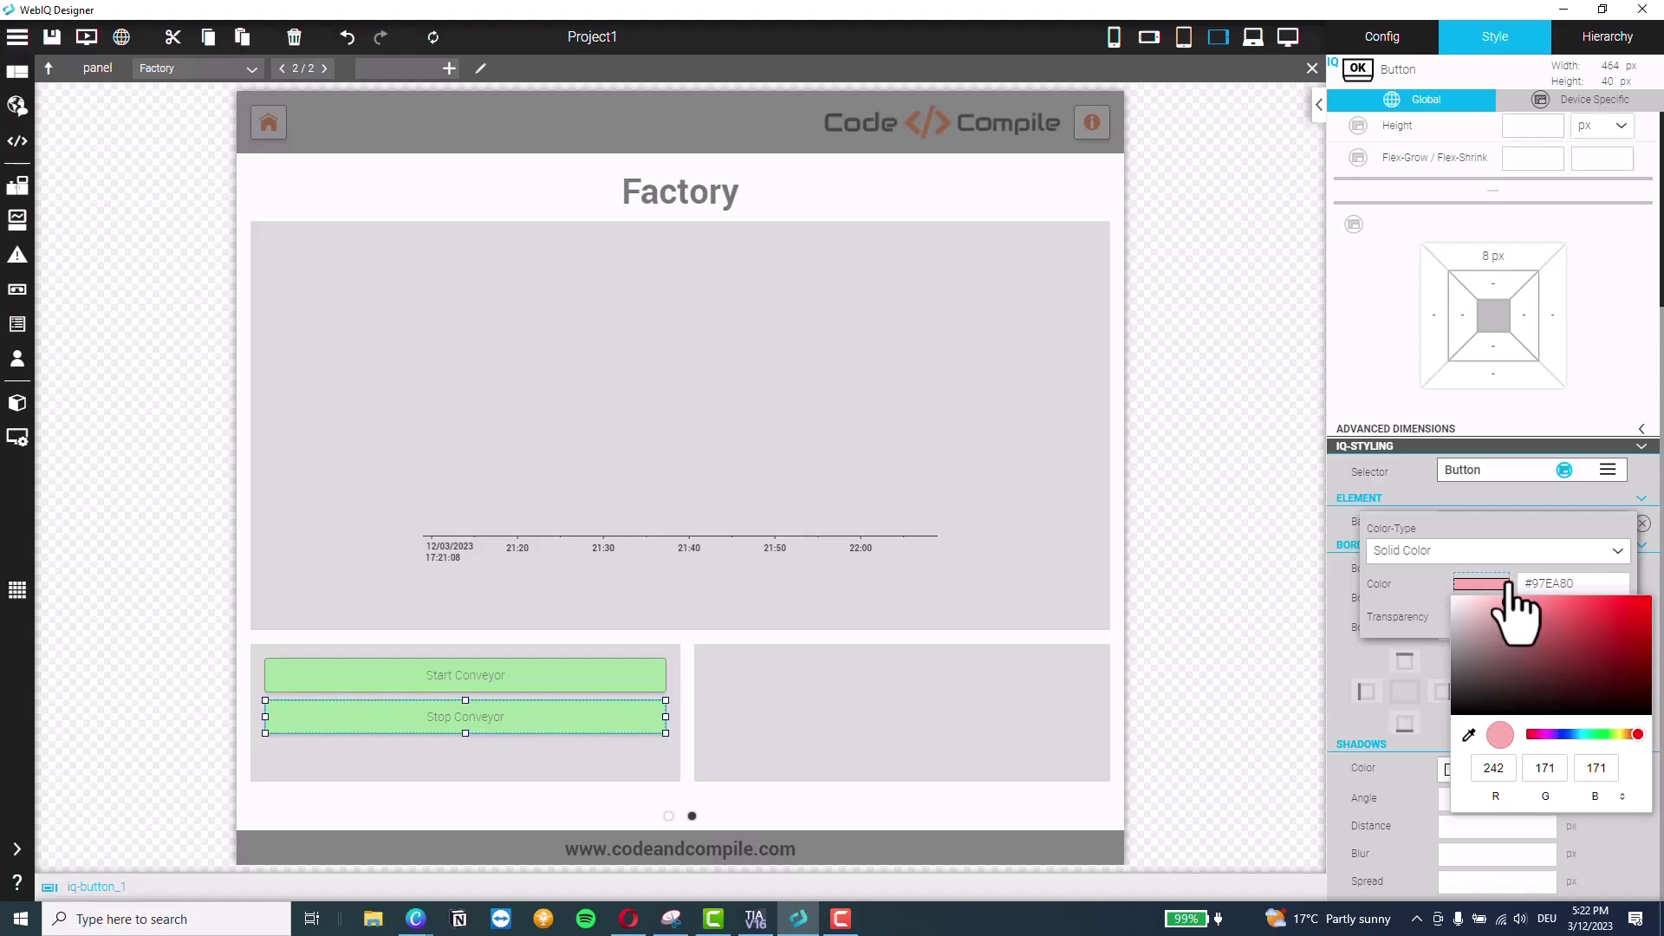
click(1430, 598)
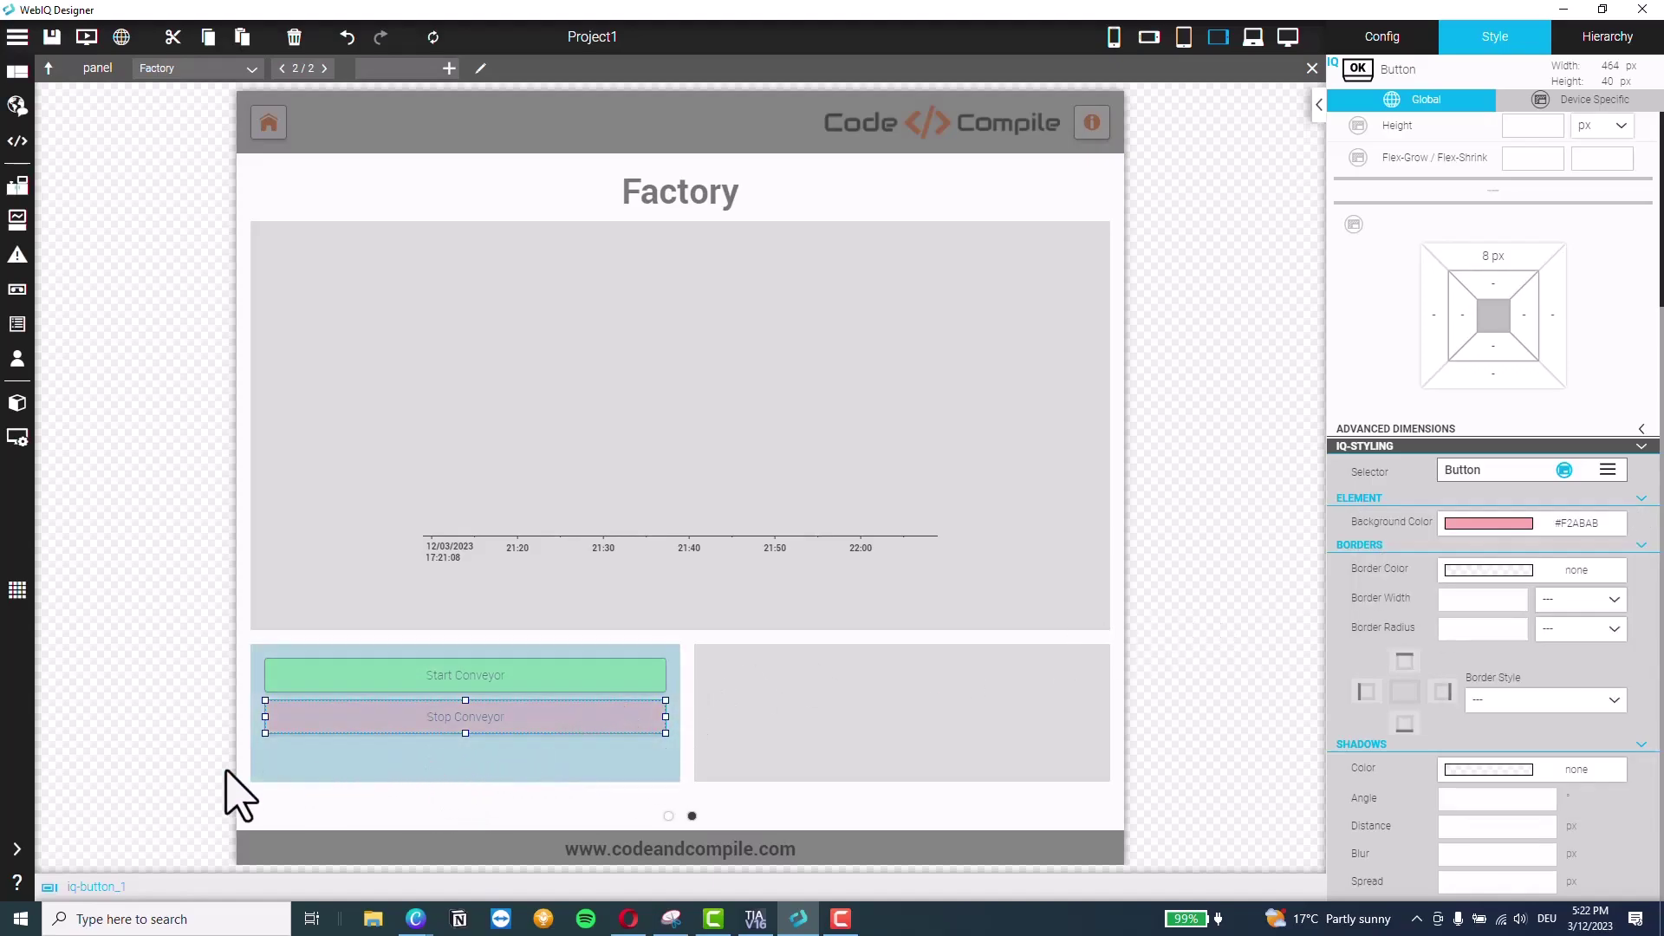
click(19, 850)
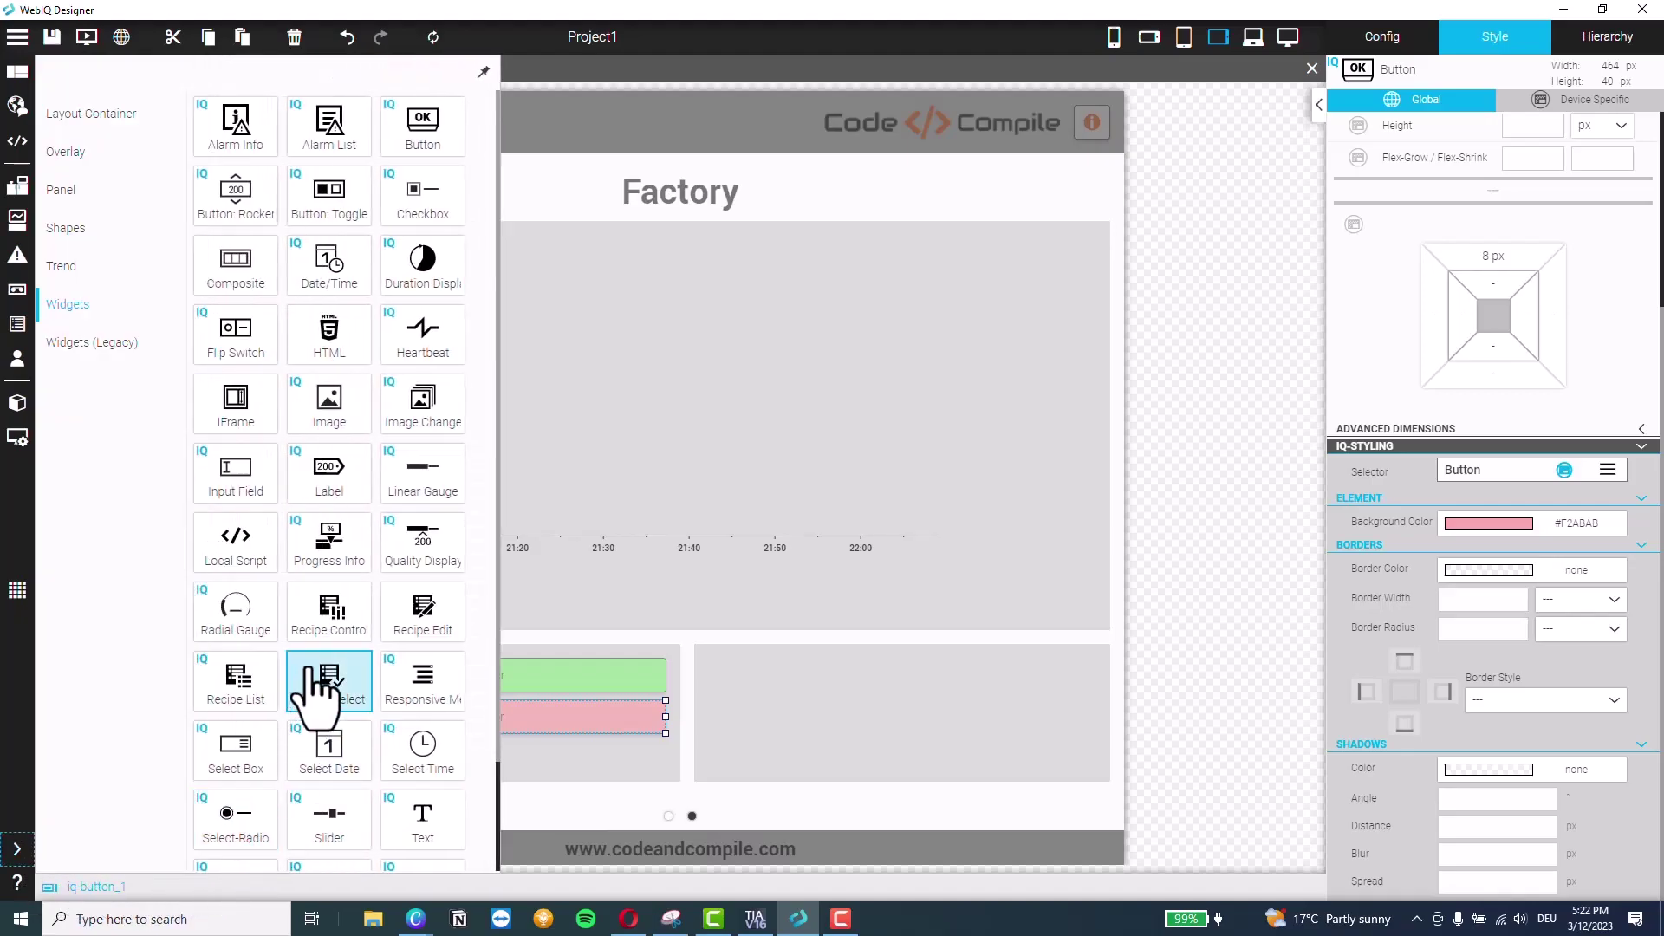
Add a slider below the Stop Conveyor button with an 8 px top margin
scroll(382, 632, down, 2)
drag(332, 716, 563, 760)
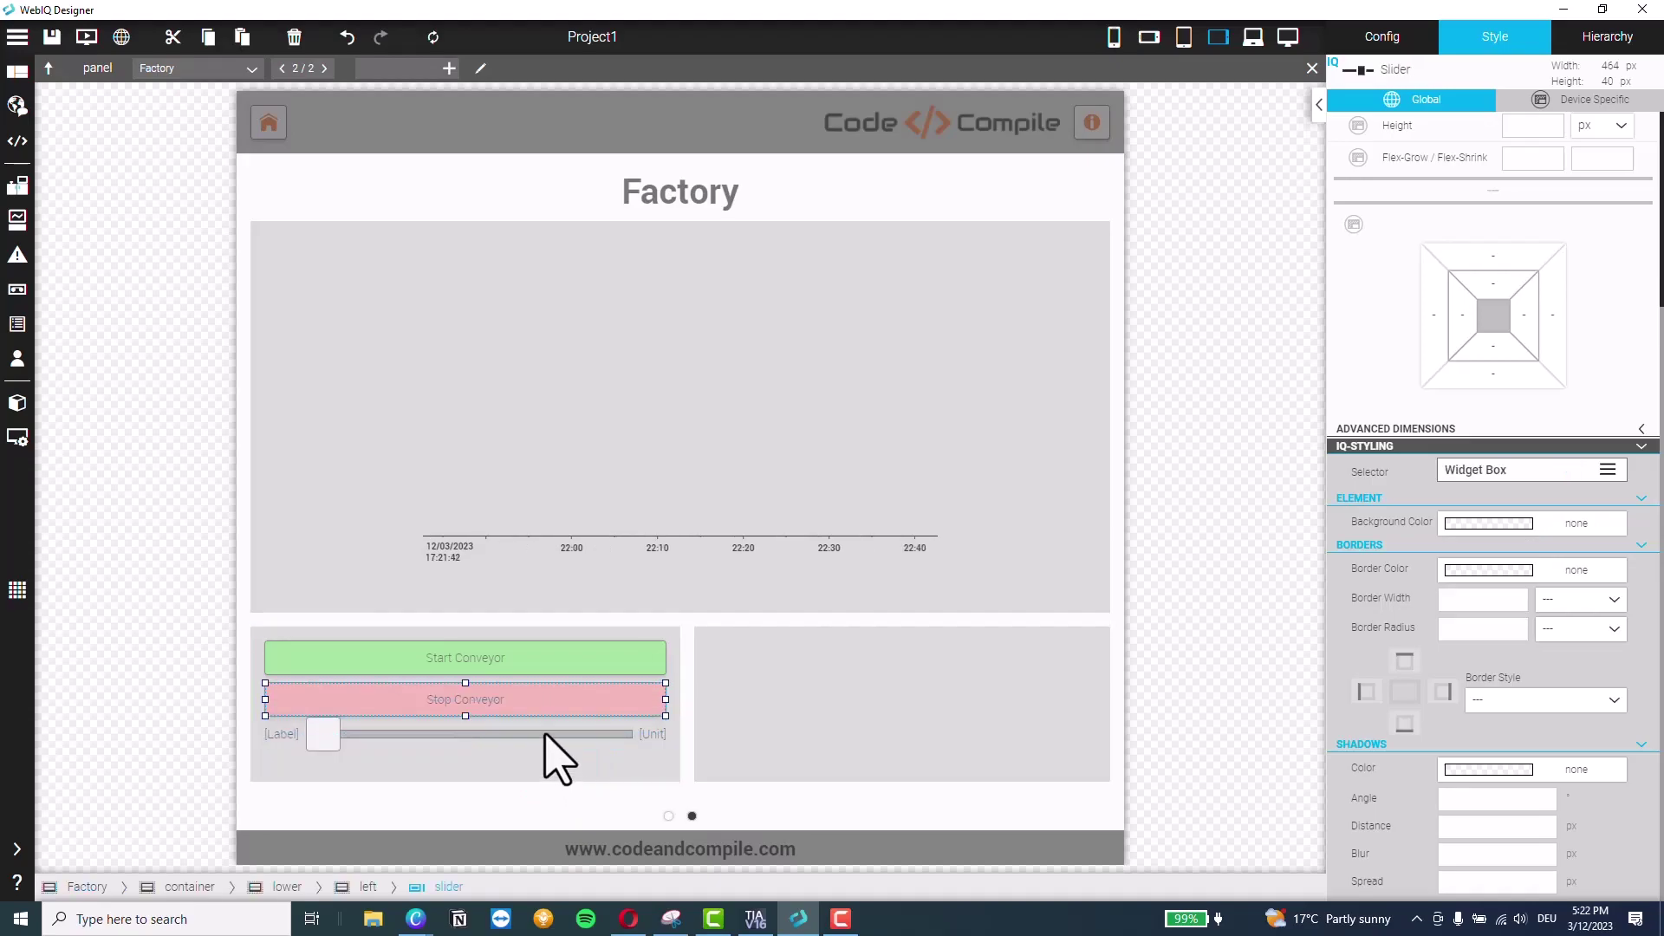
click(1493, 257)
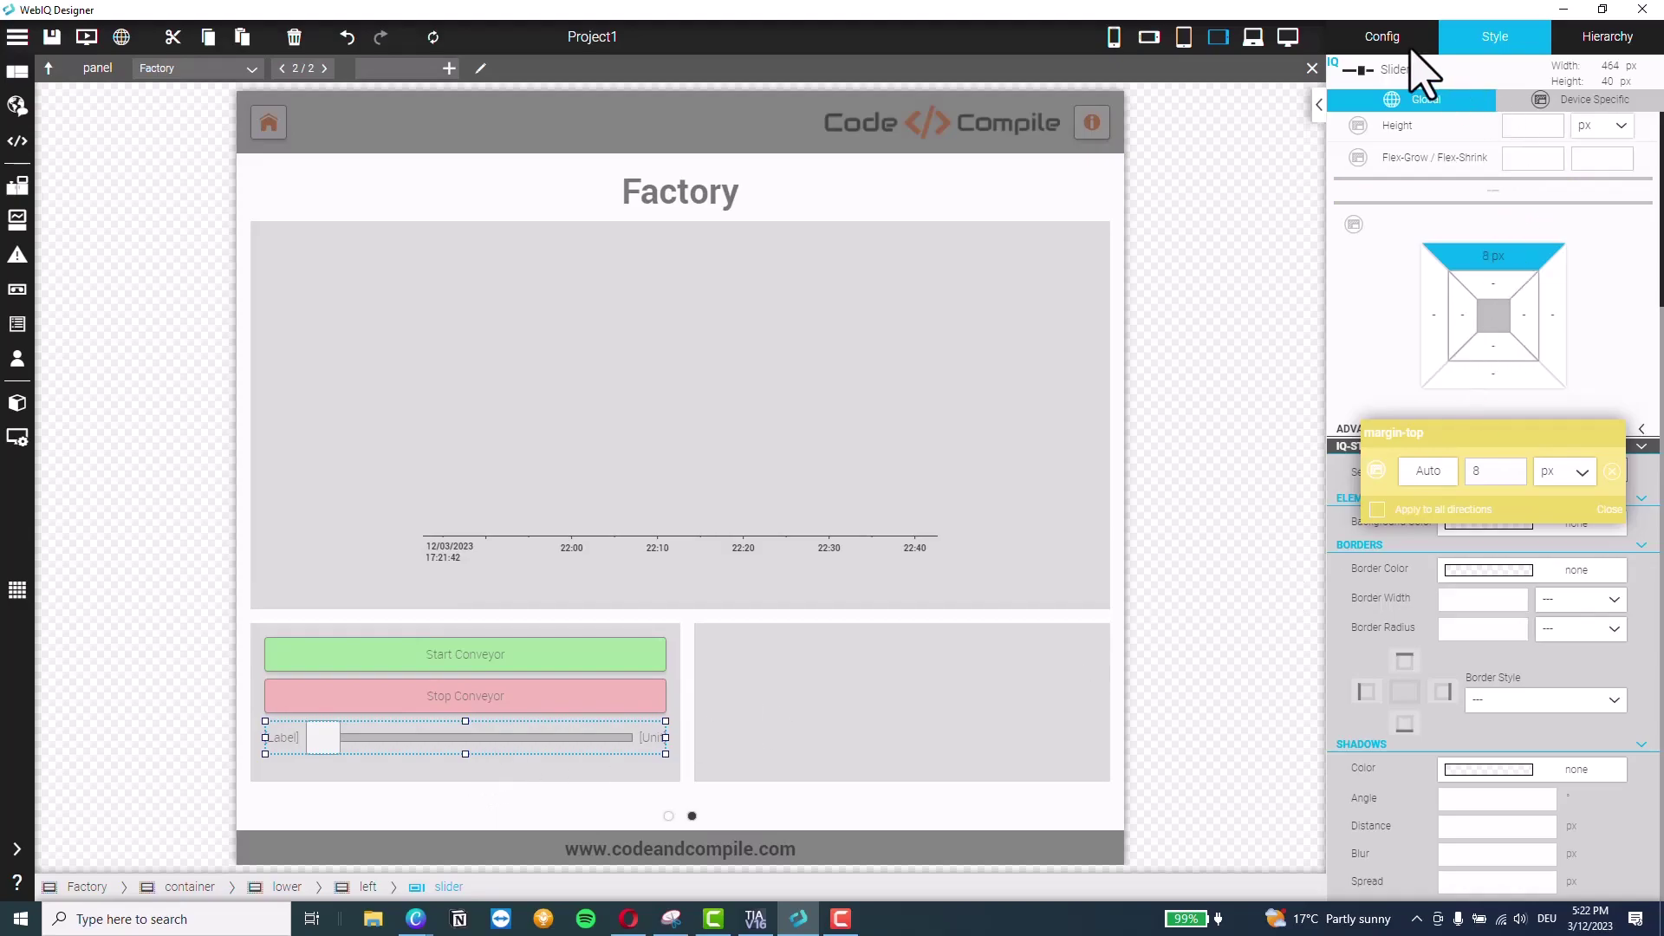
Bind the slider's Item to the rSpeedIn process item in its Config settings
click(1383, 39)
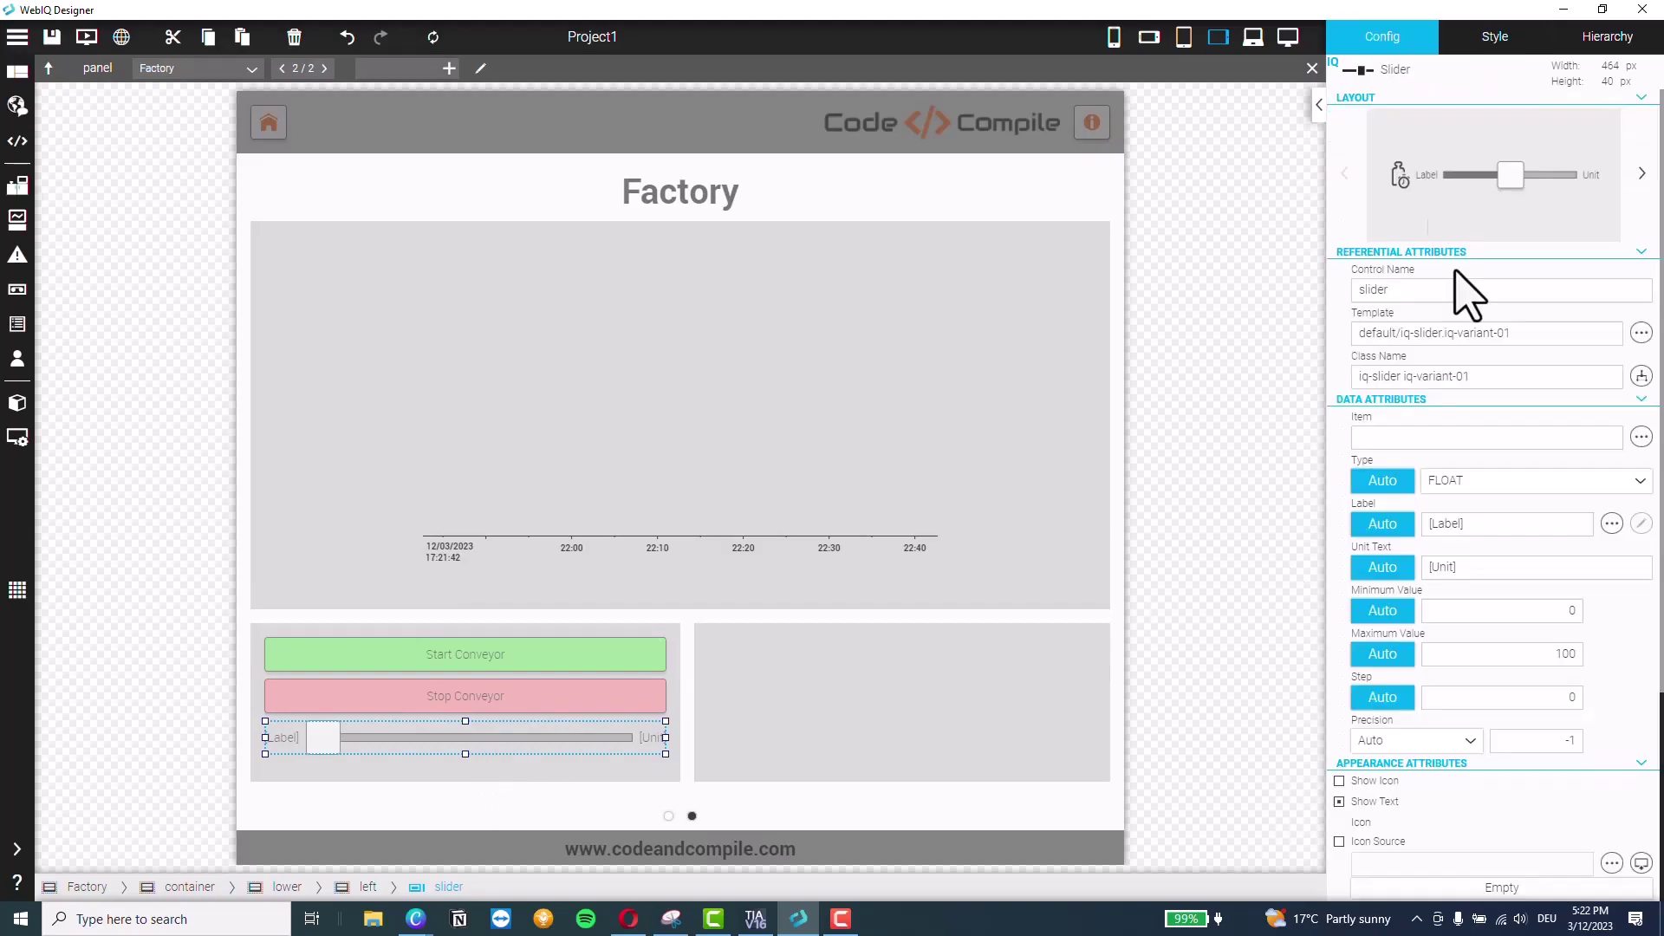
click(1642, 438)
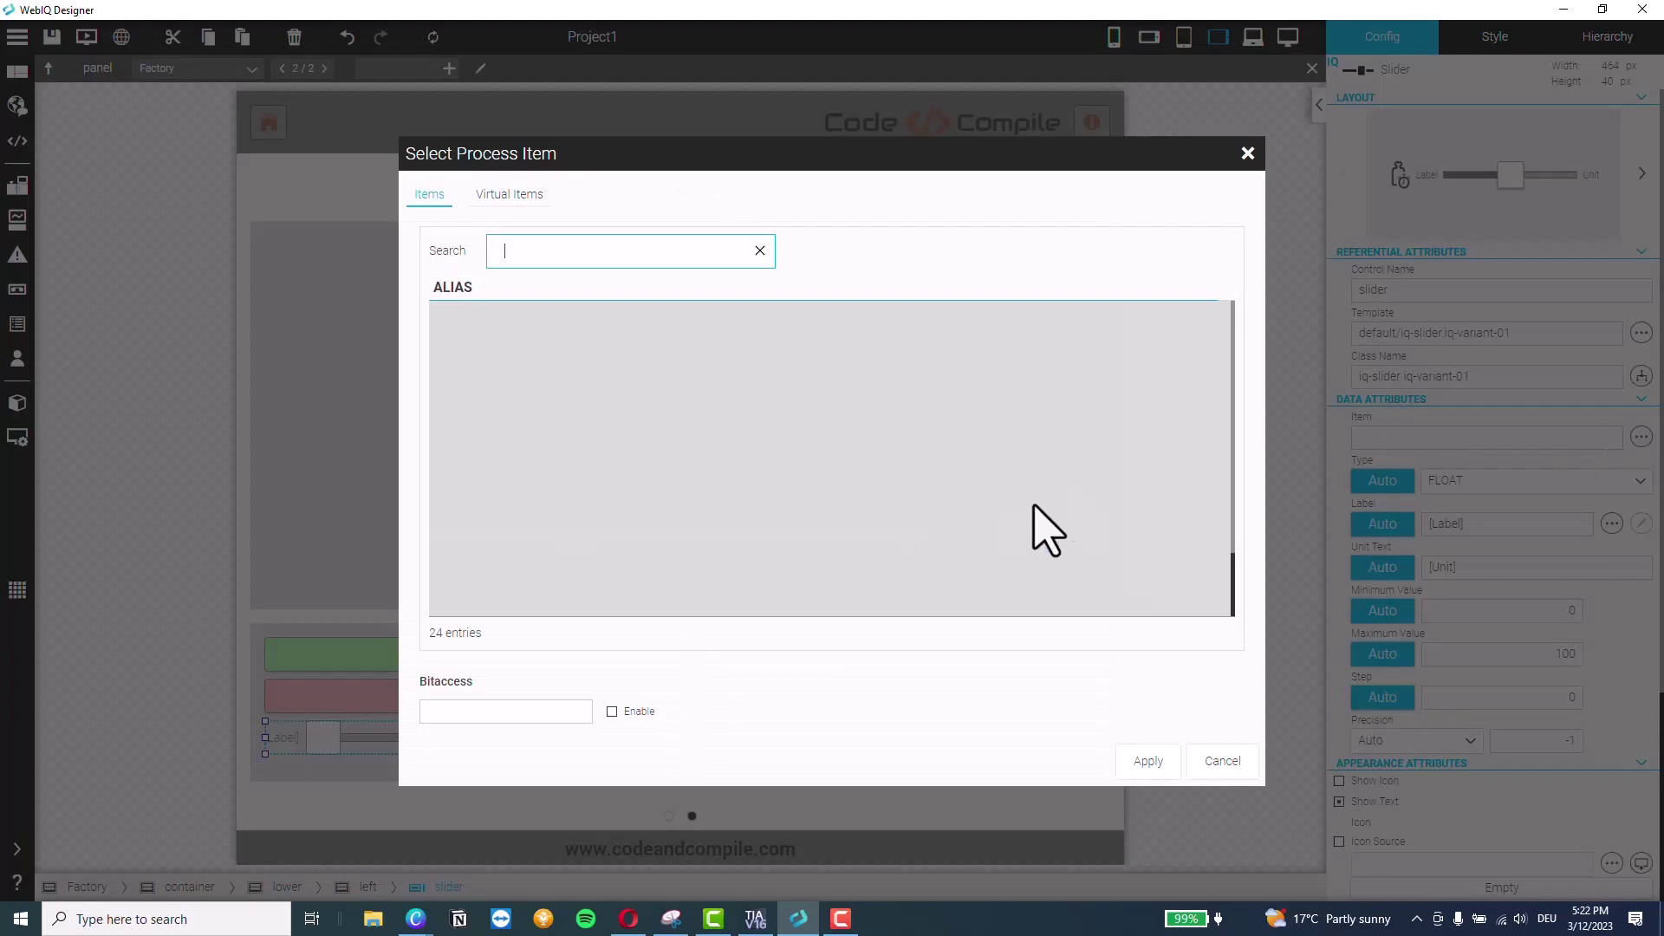
scroll(520, 542, down, 3)
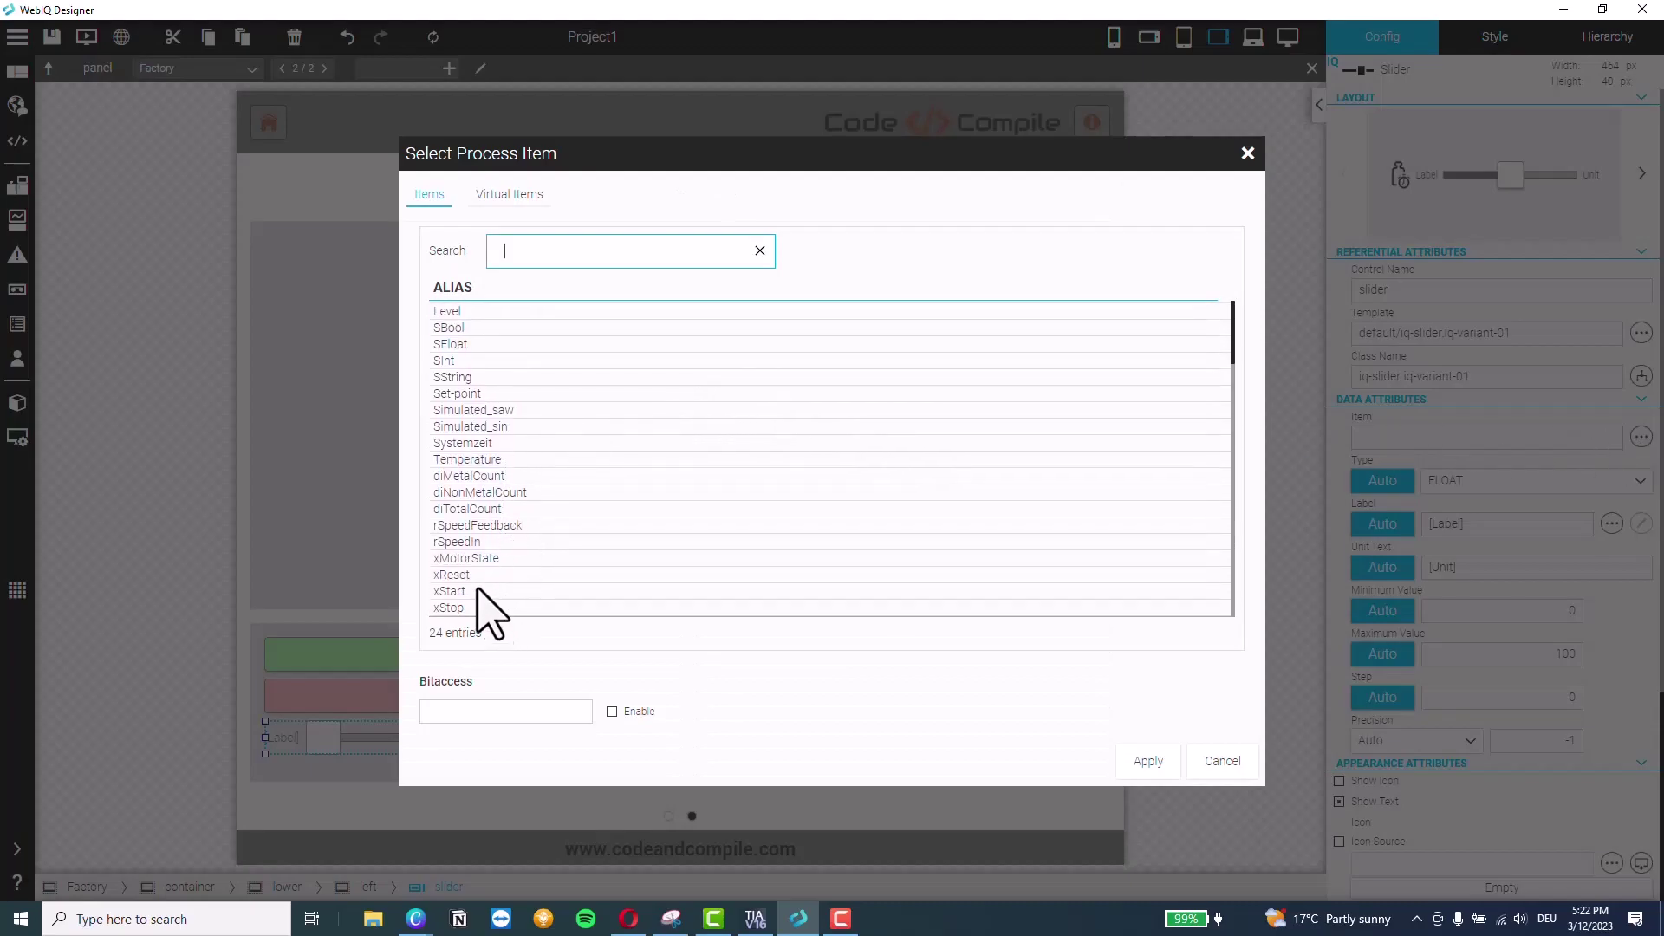
click(470, 542)
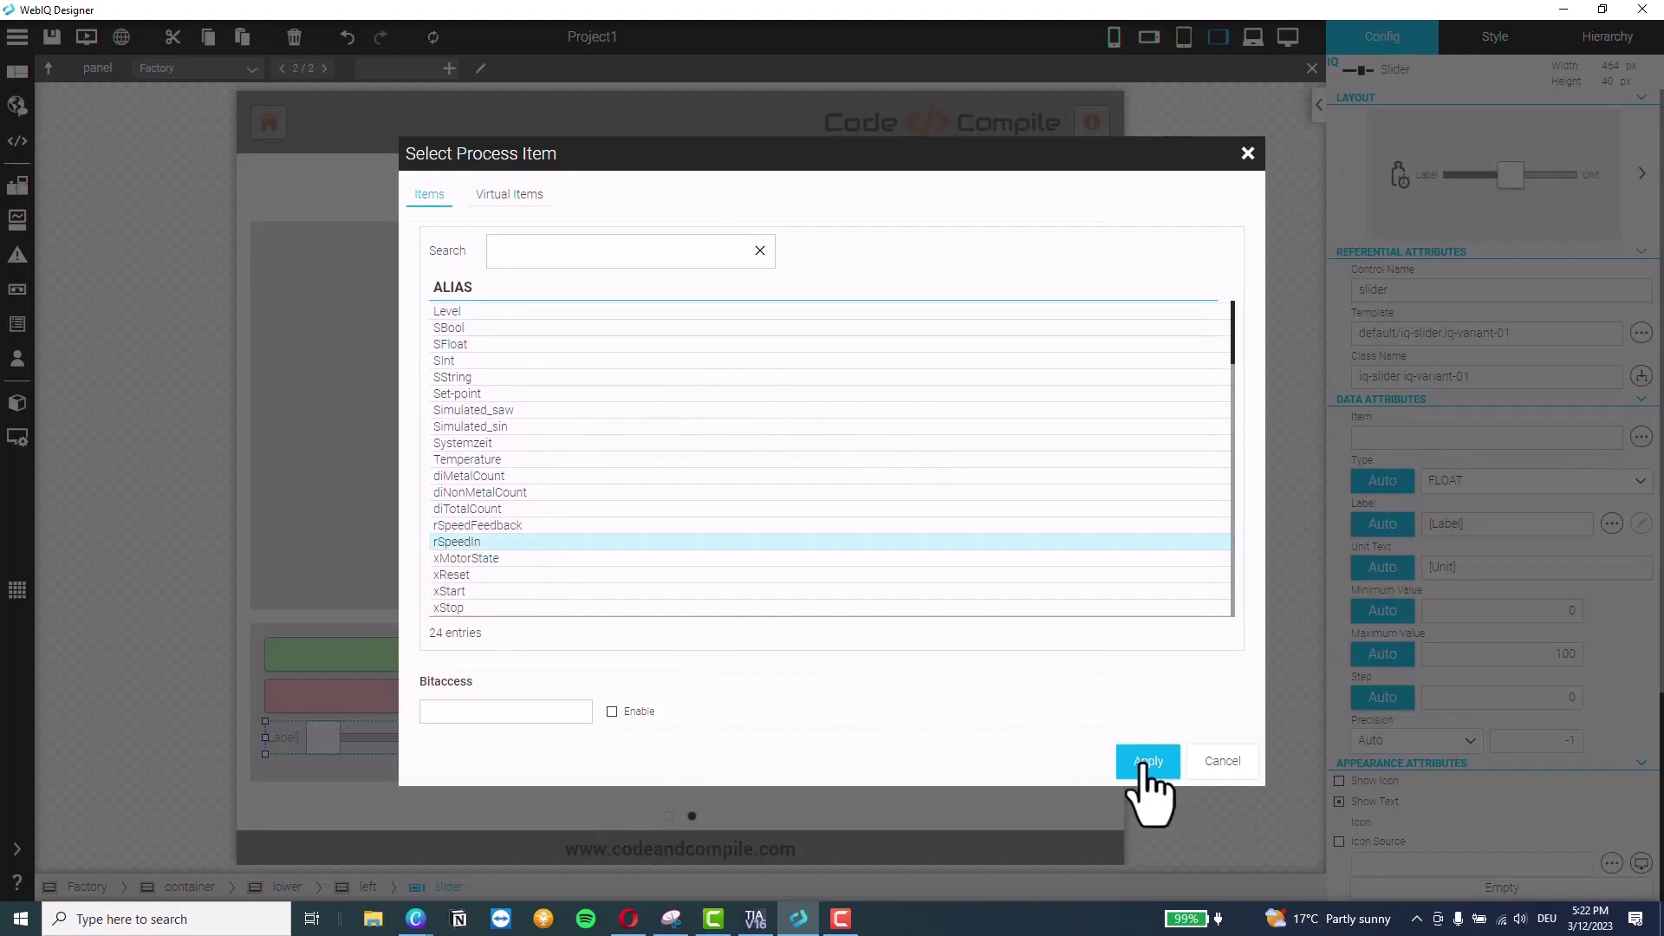
click(1148, 761)
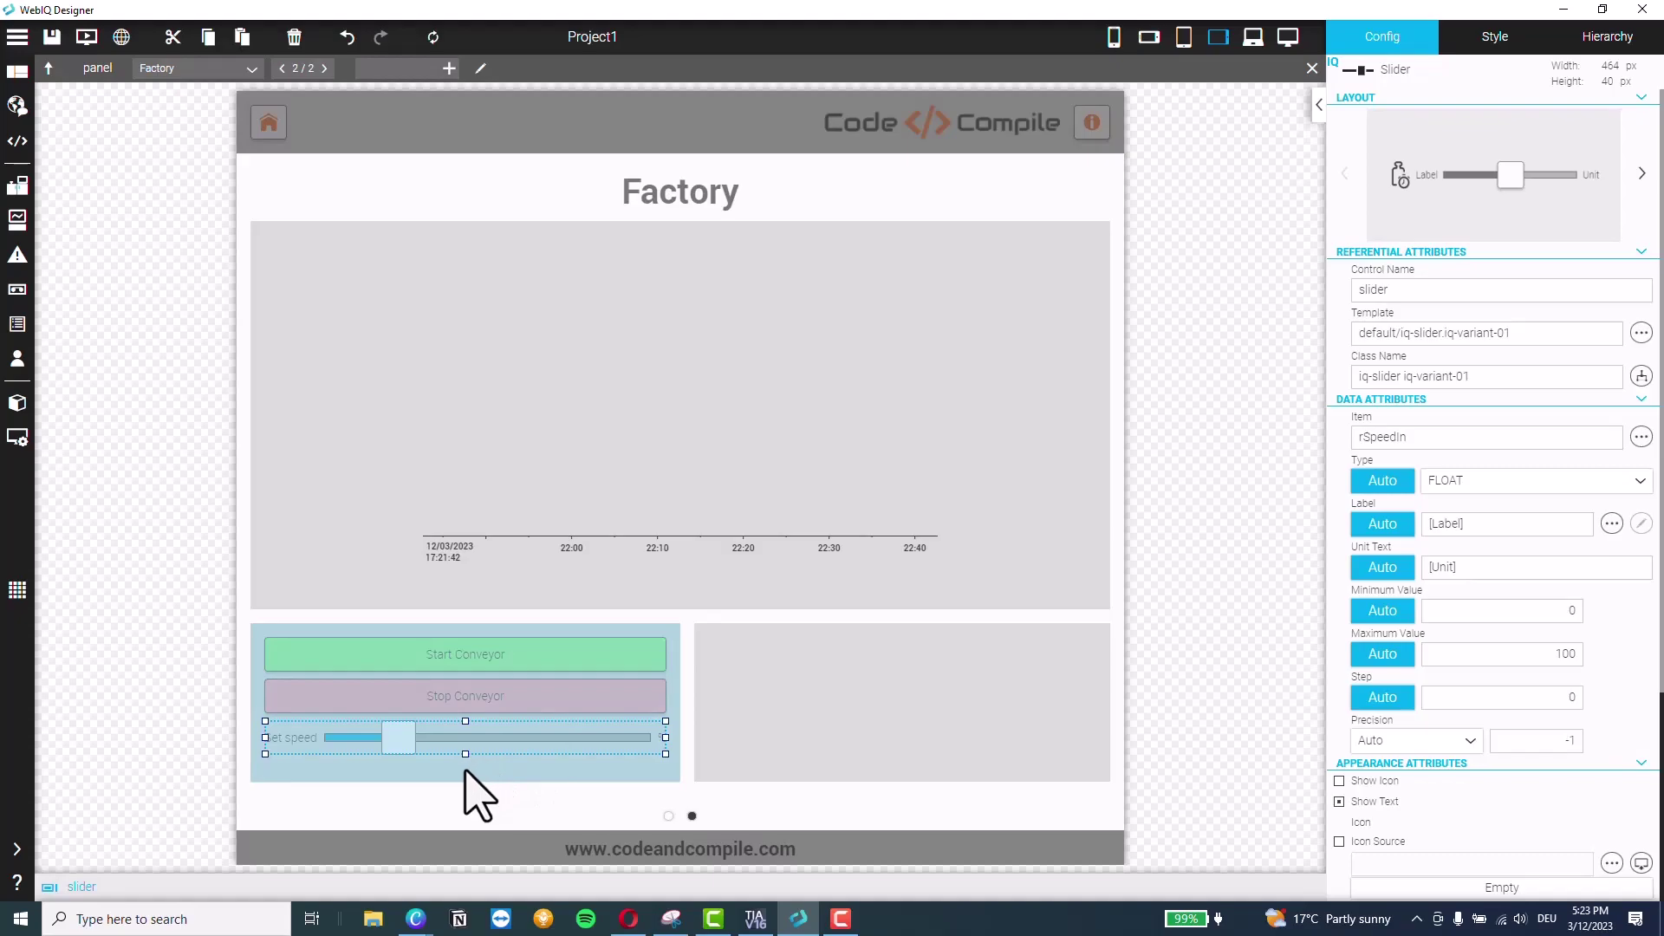
Place a Text Display under the speed slider bound to diNonMetalCount
mouse_move(18, 881)
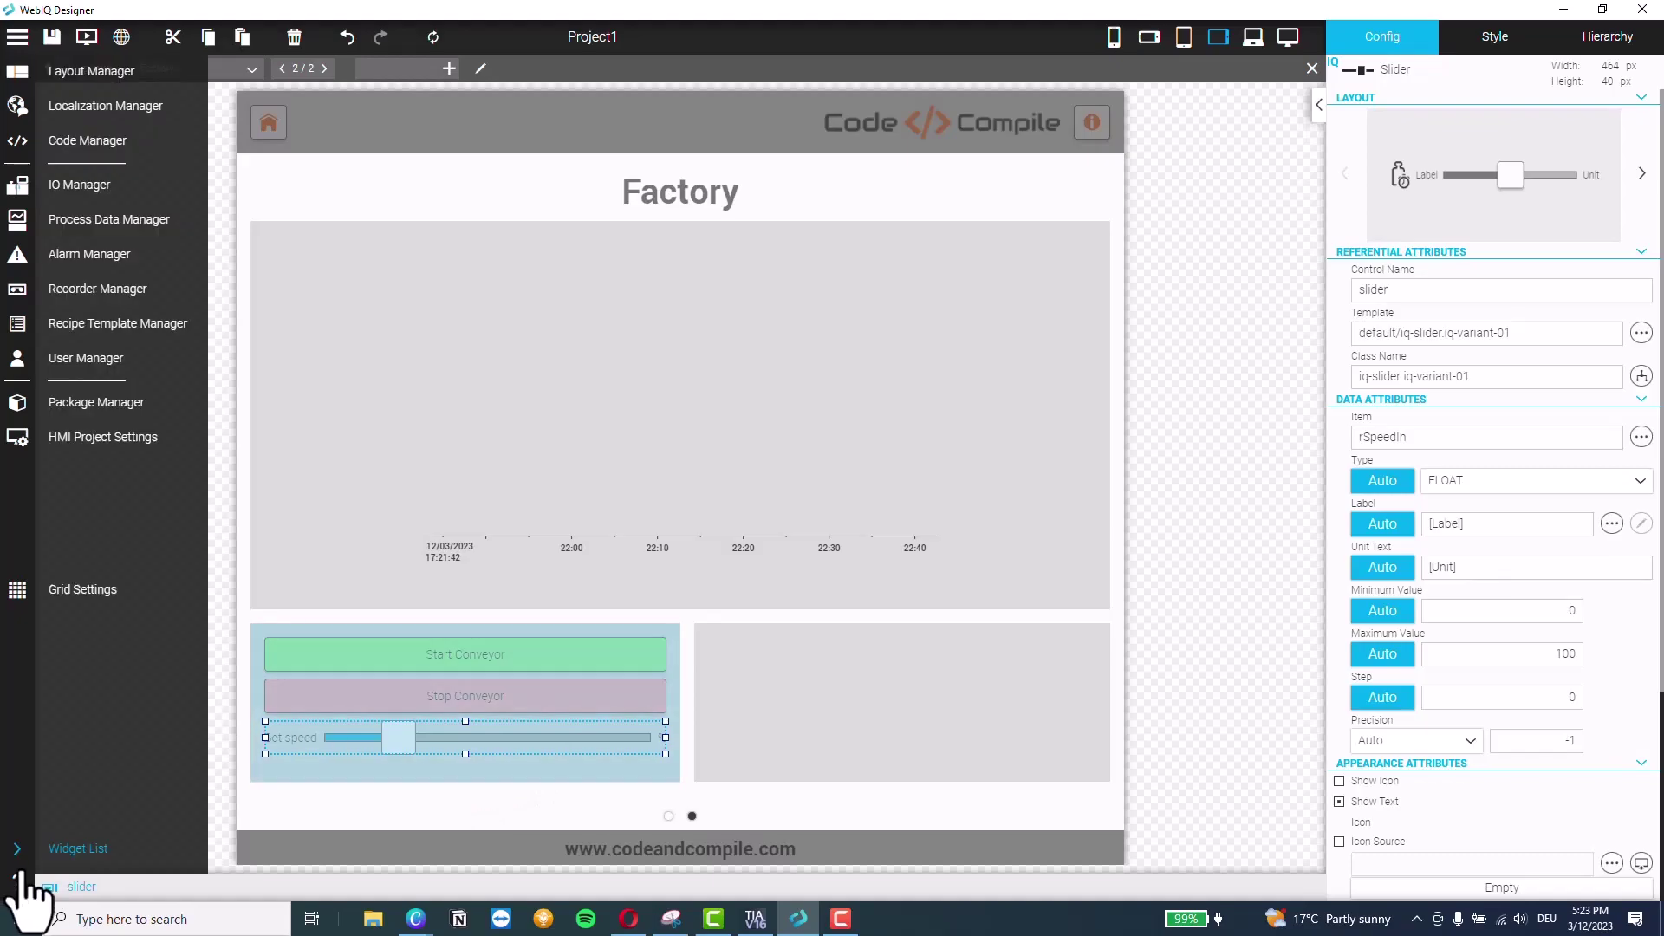
click(78, 854)
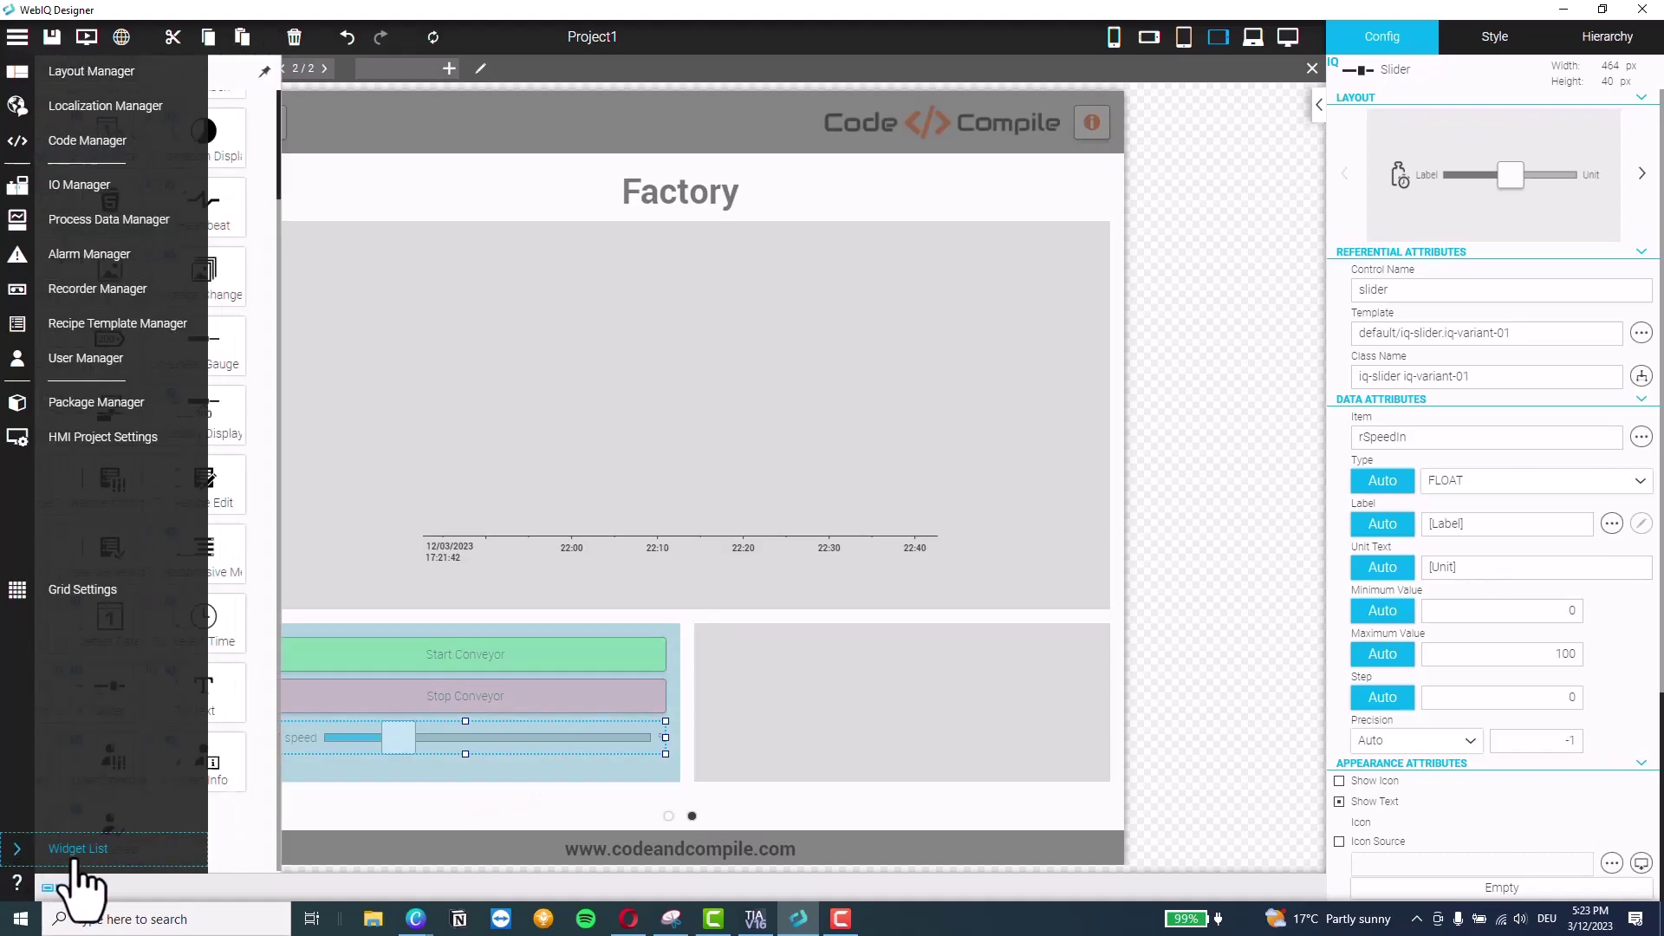
drag(230, 780, 533, 770)
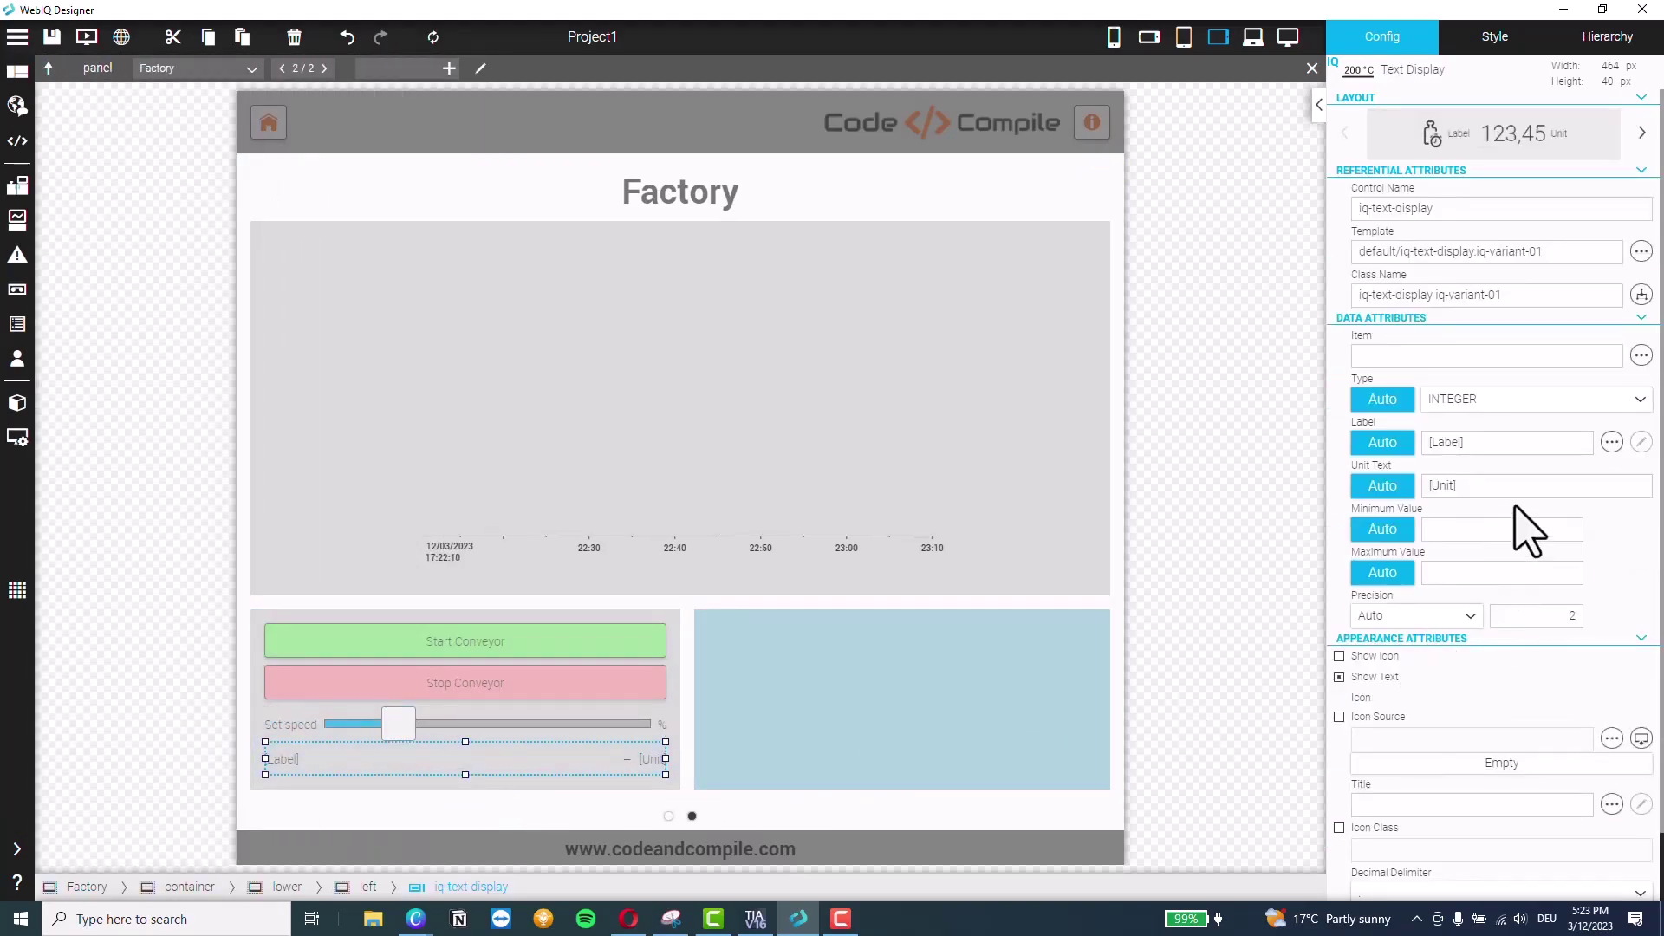
click(1642, 355)
scroll(617, 542, down, 1)
click(542, 492)
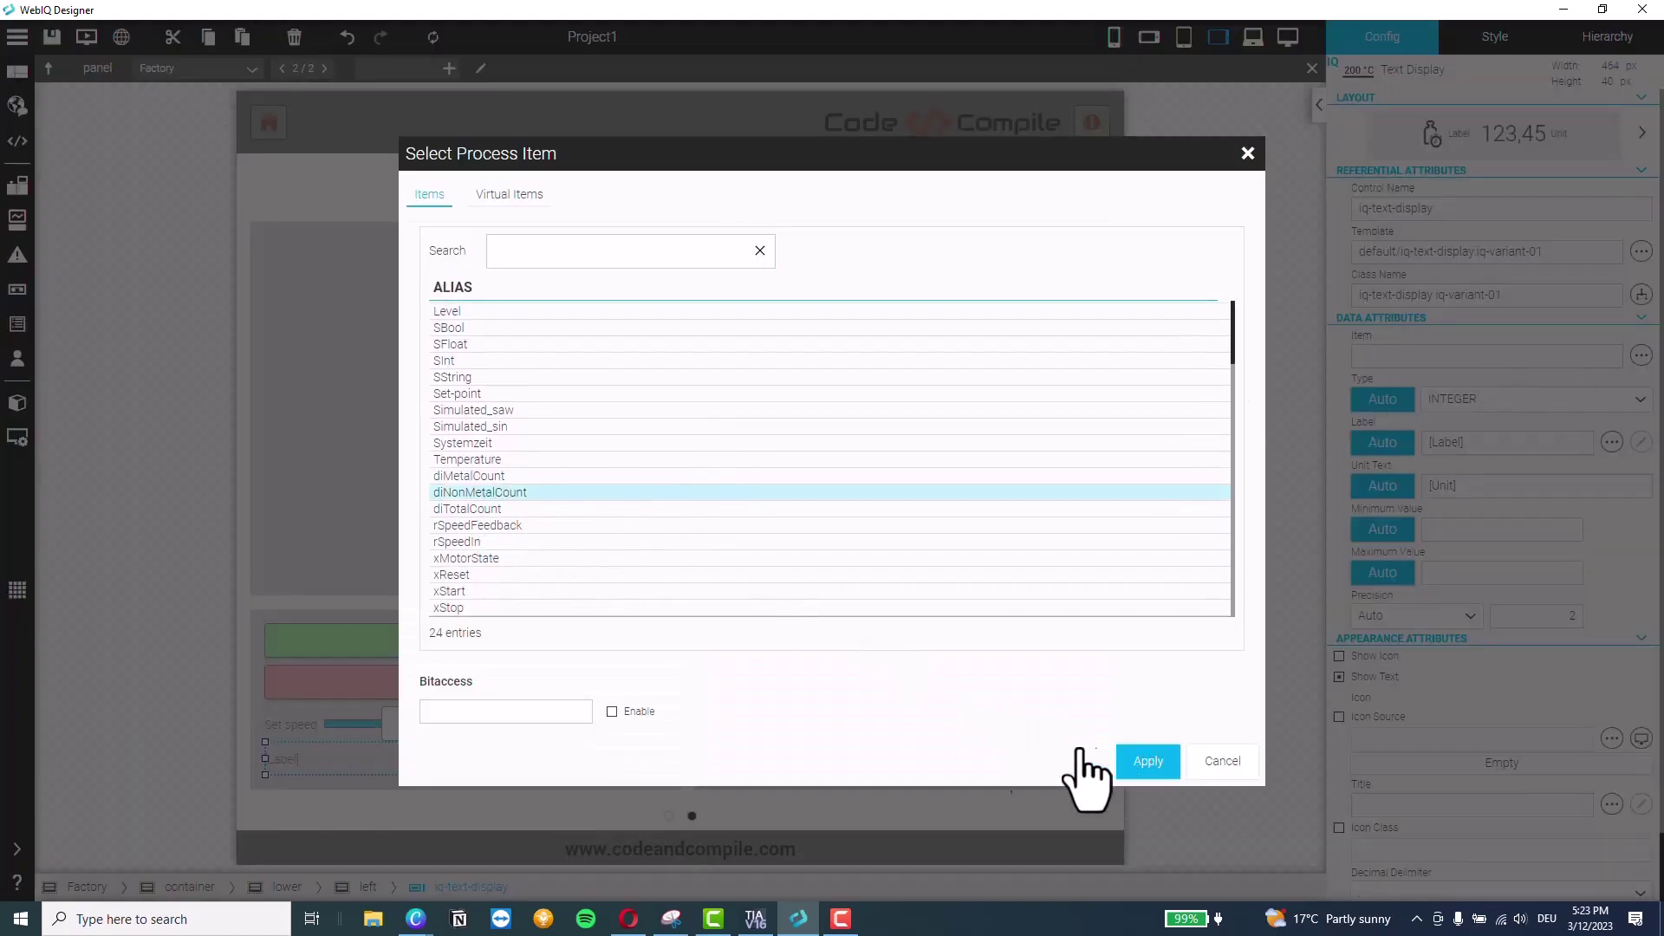
click(1127, 761)
Duplicate the display with Ctrl+C/Ctrl+V and bind the copy to diMetalCount
mouse_move(18, 606)
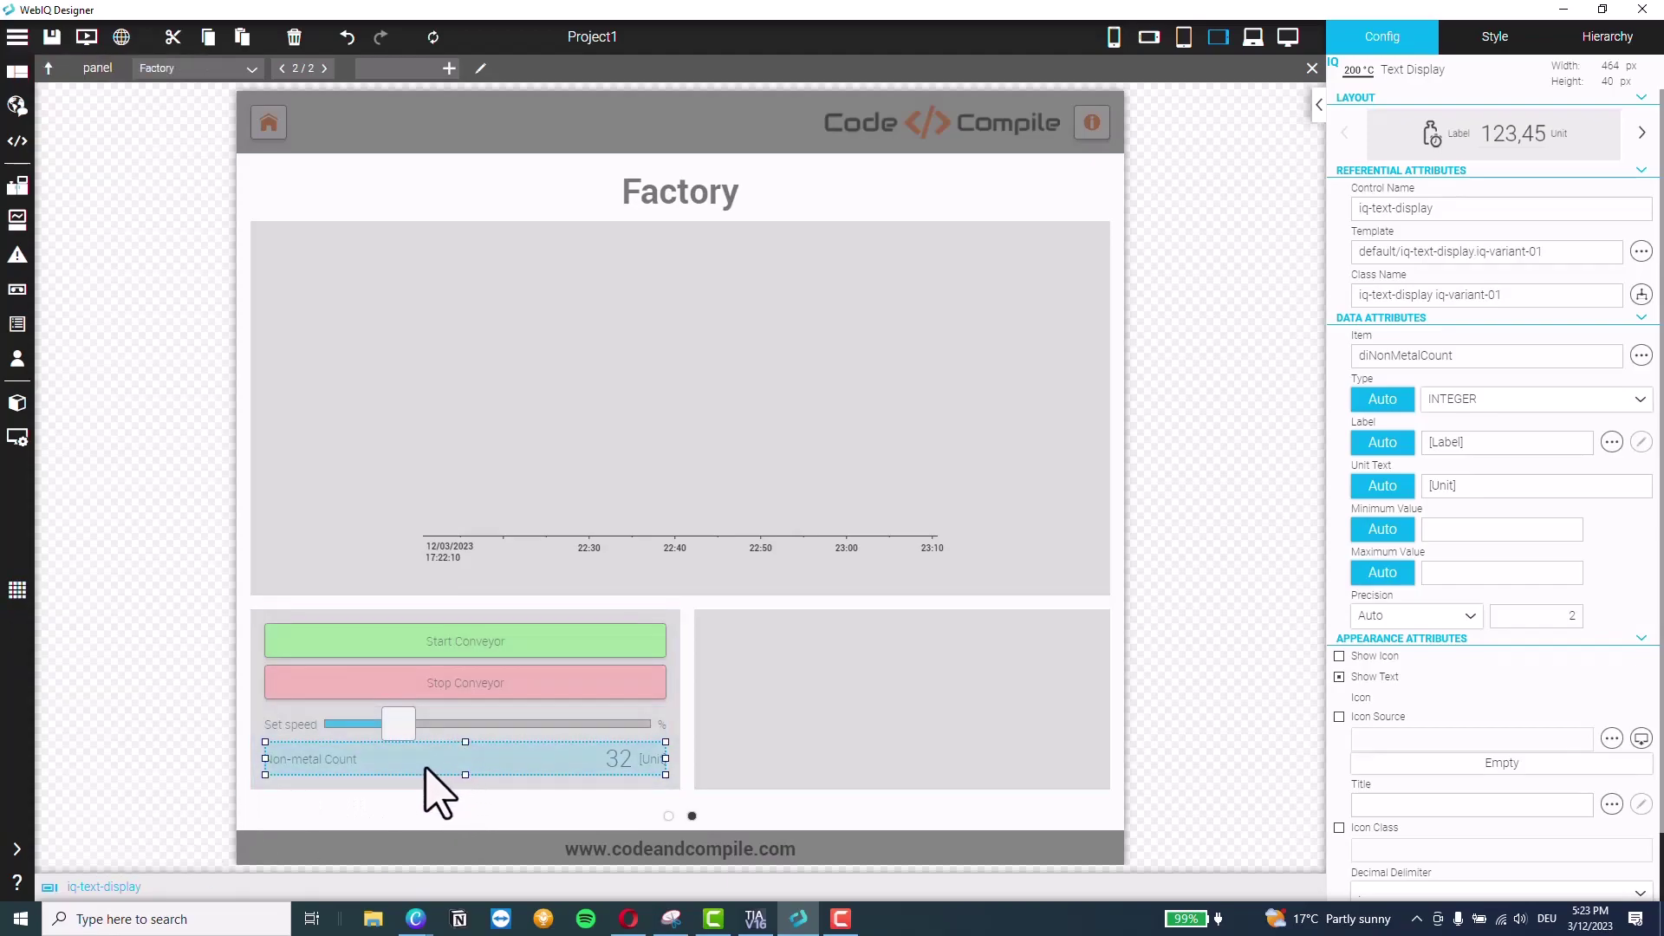
key(ctrl+c)
key(ctrl+v)
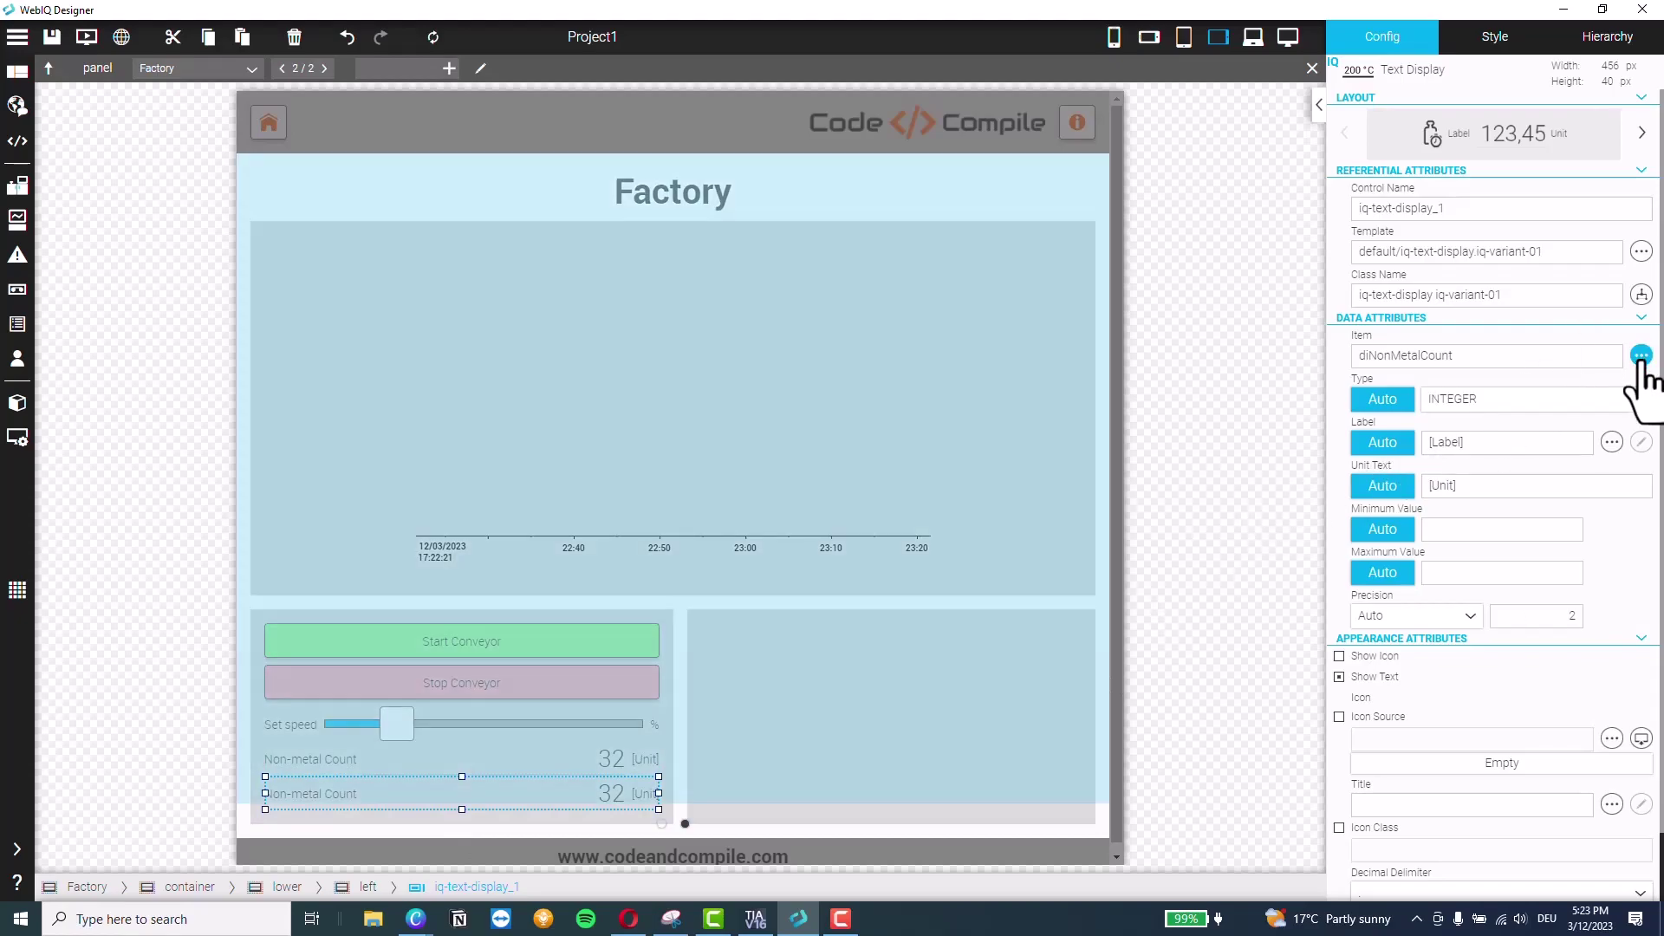
click(1641, 355)
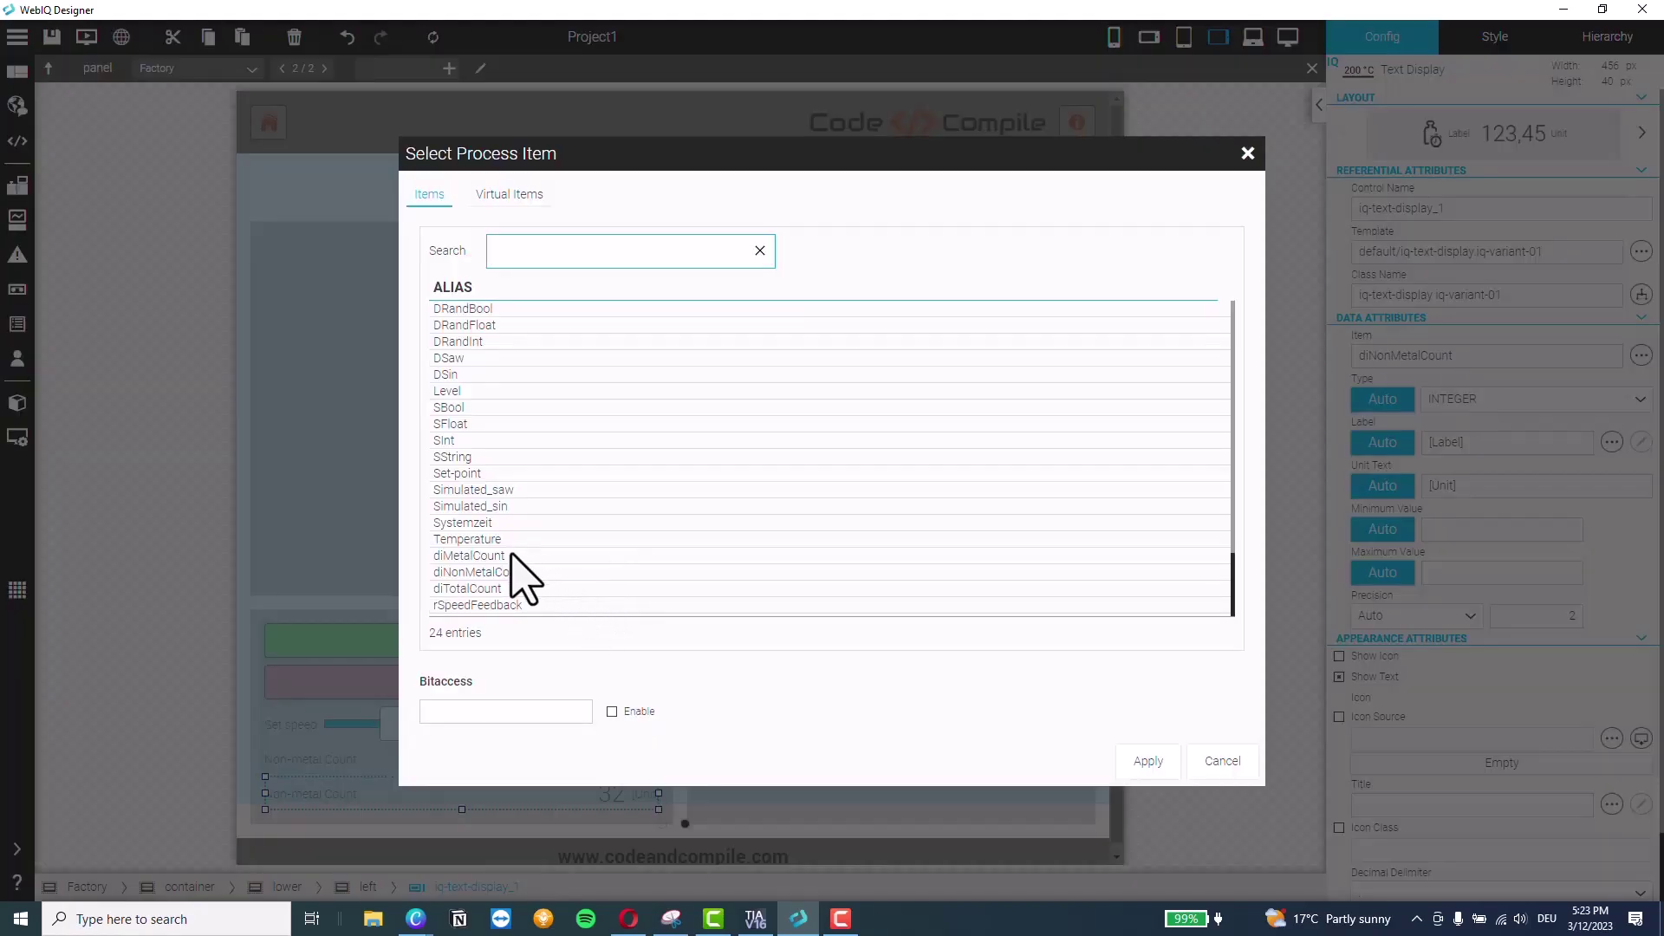
click(472, 555)
click(1148, 761)
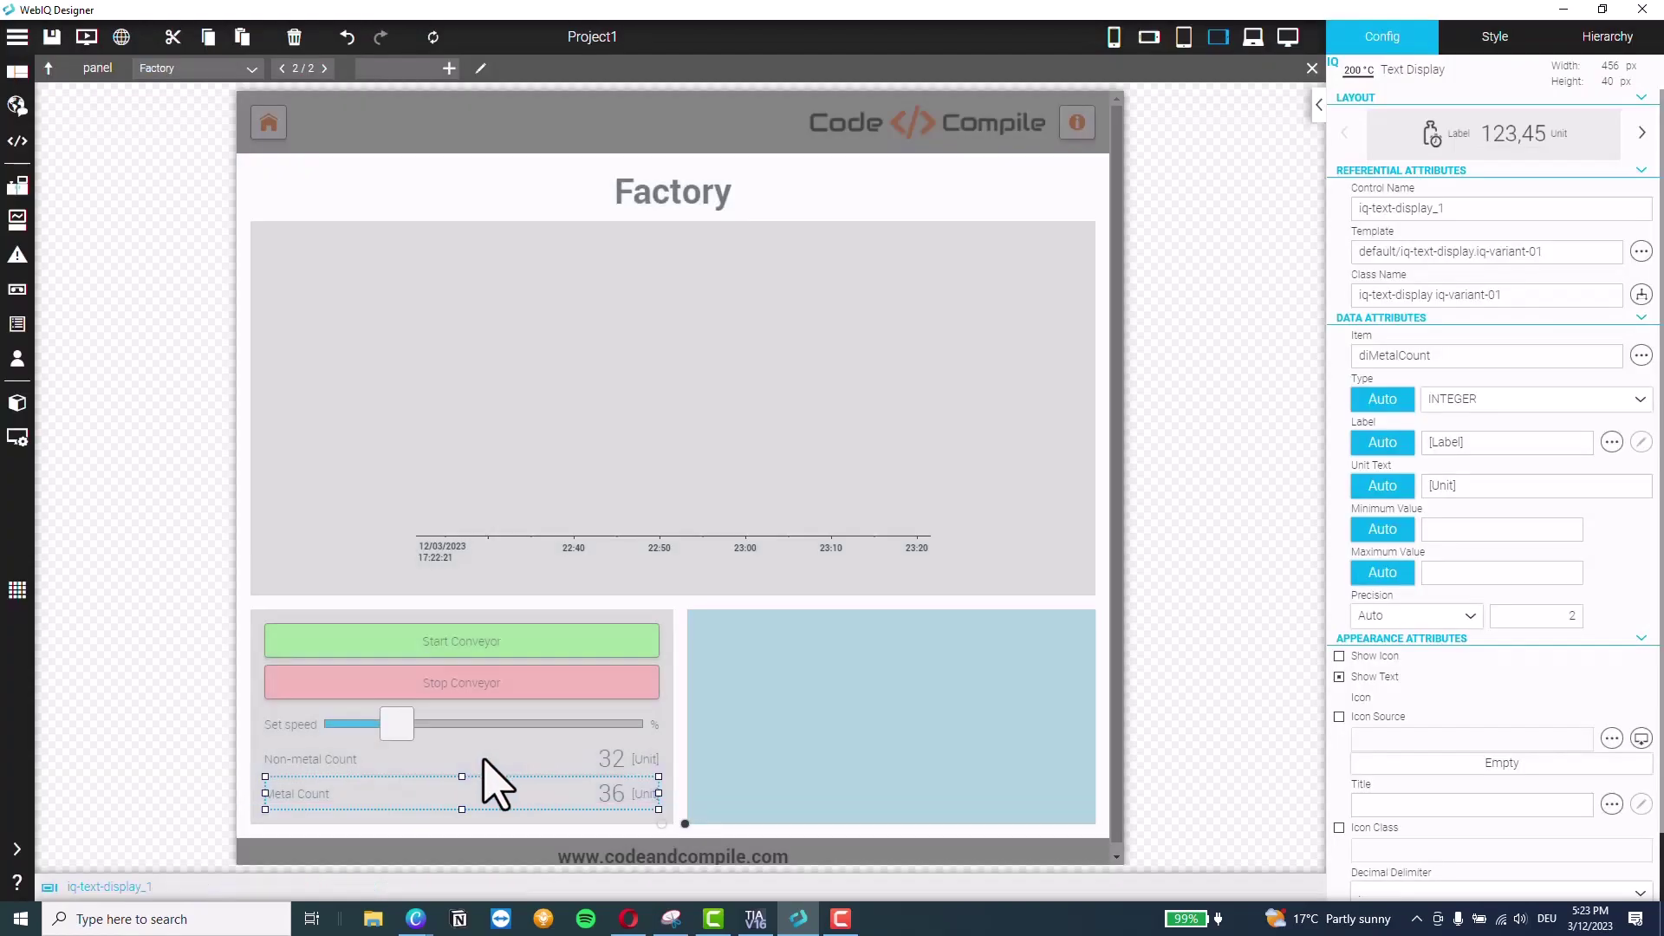
Give the Non-metal Count display 8 px top and bottom margins in Style
click(554, 761)
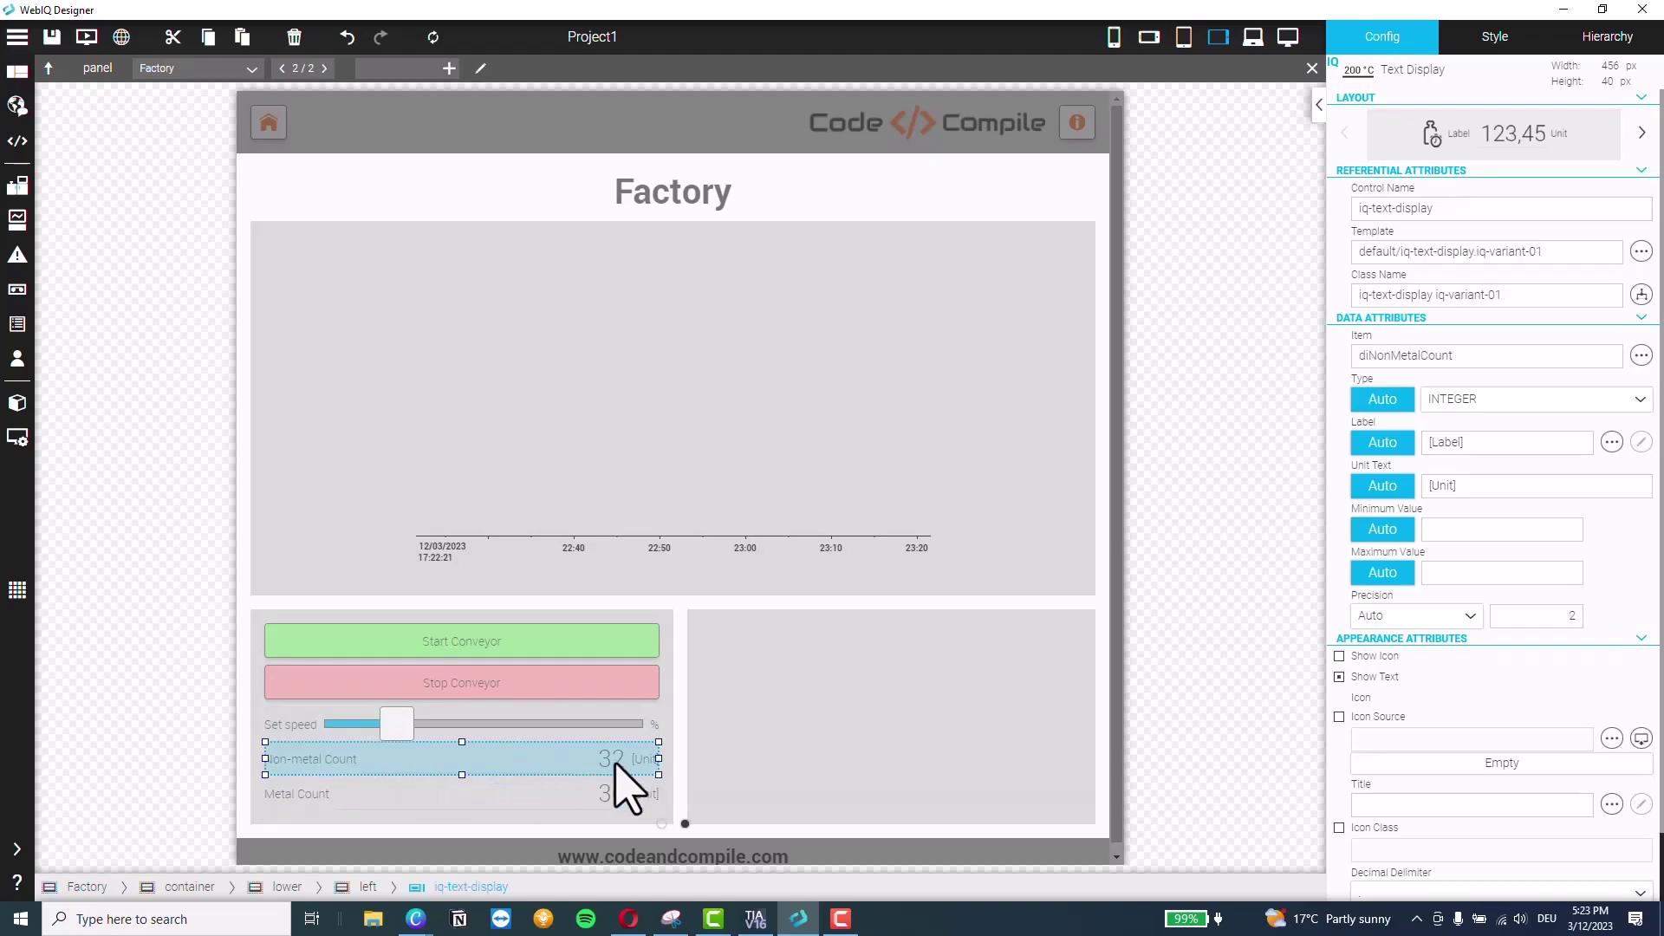
click(1512, 48)
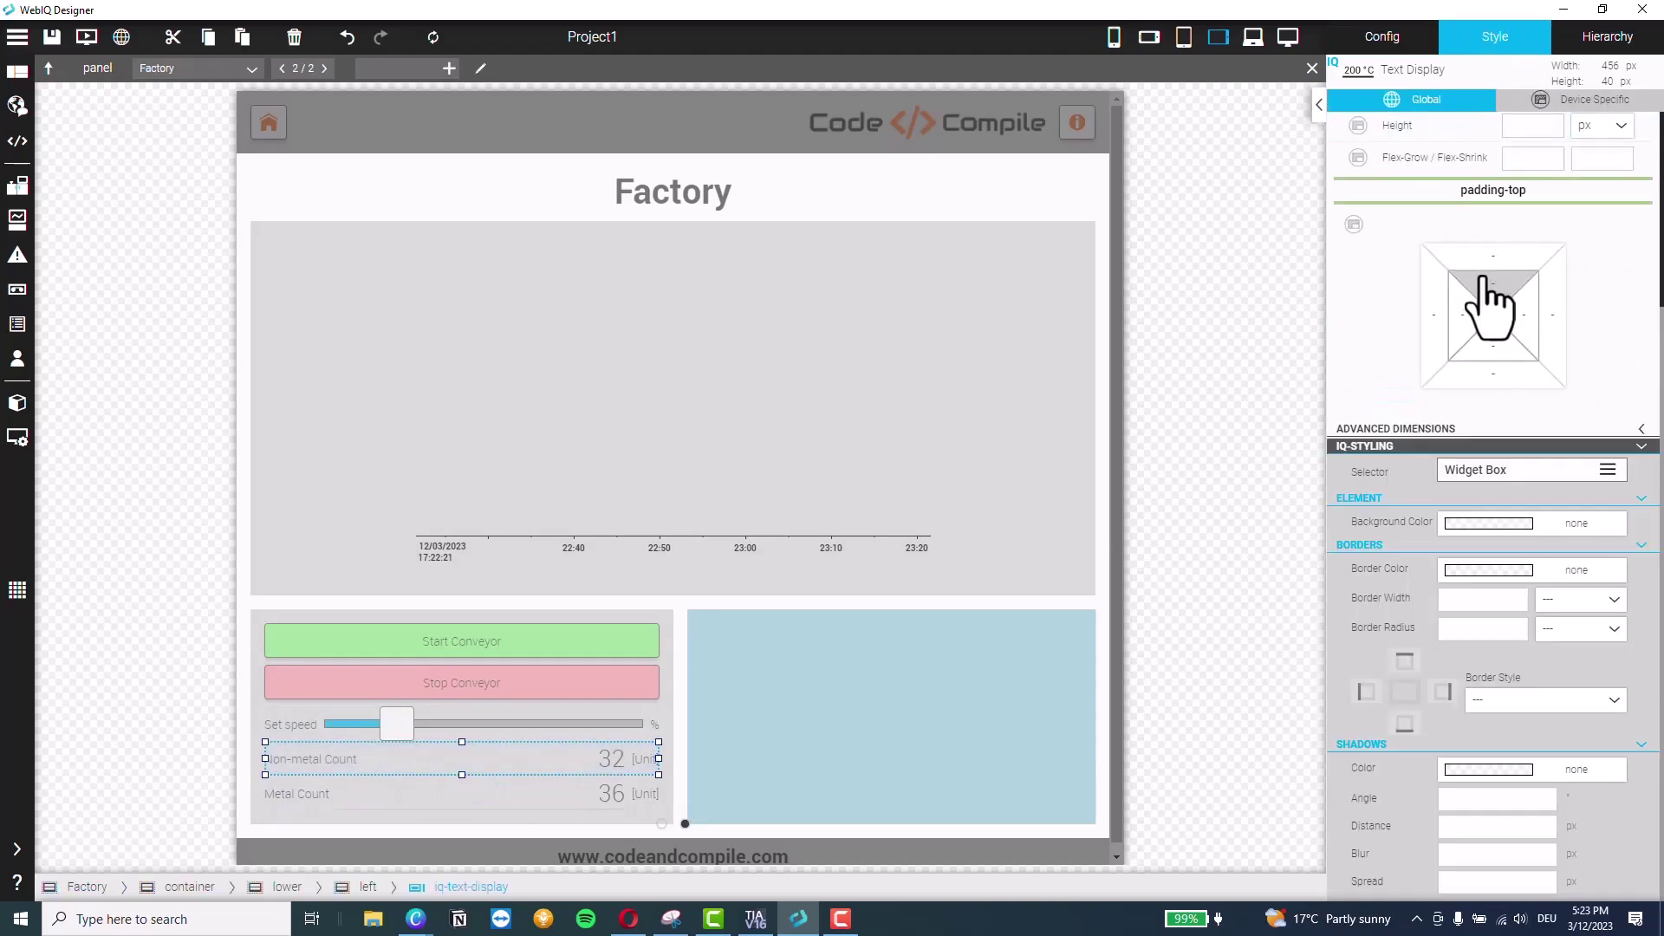
click(1493, 260)
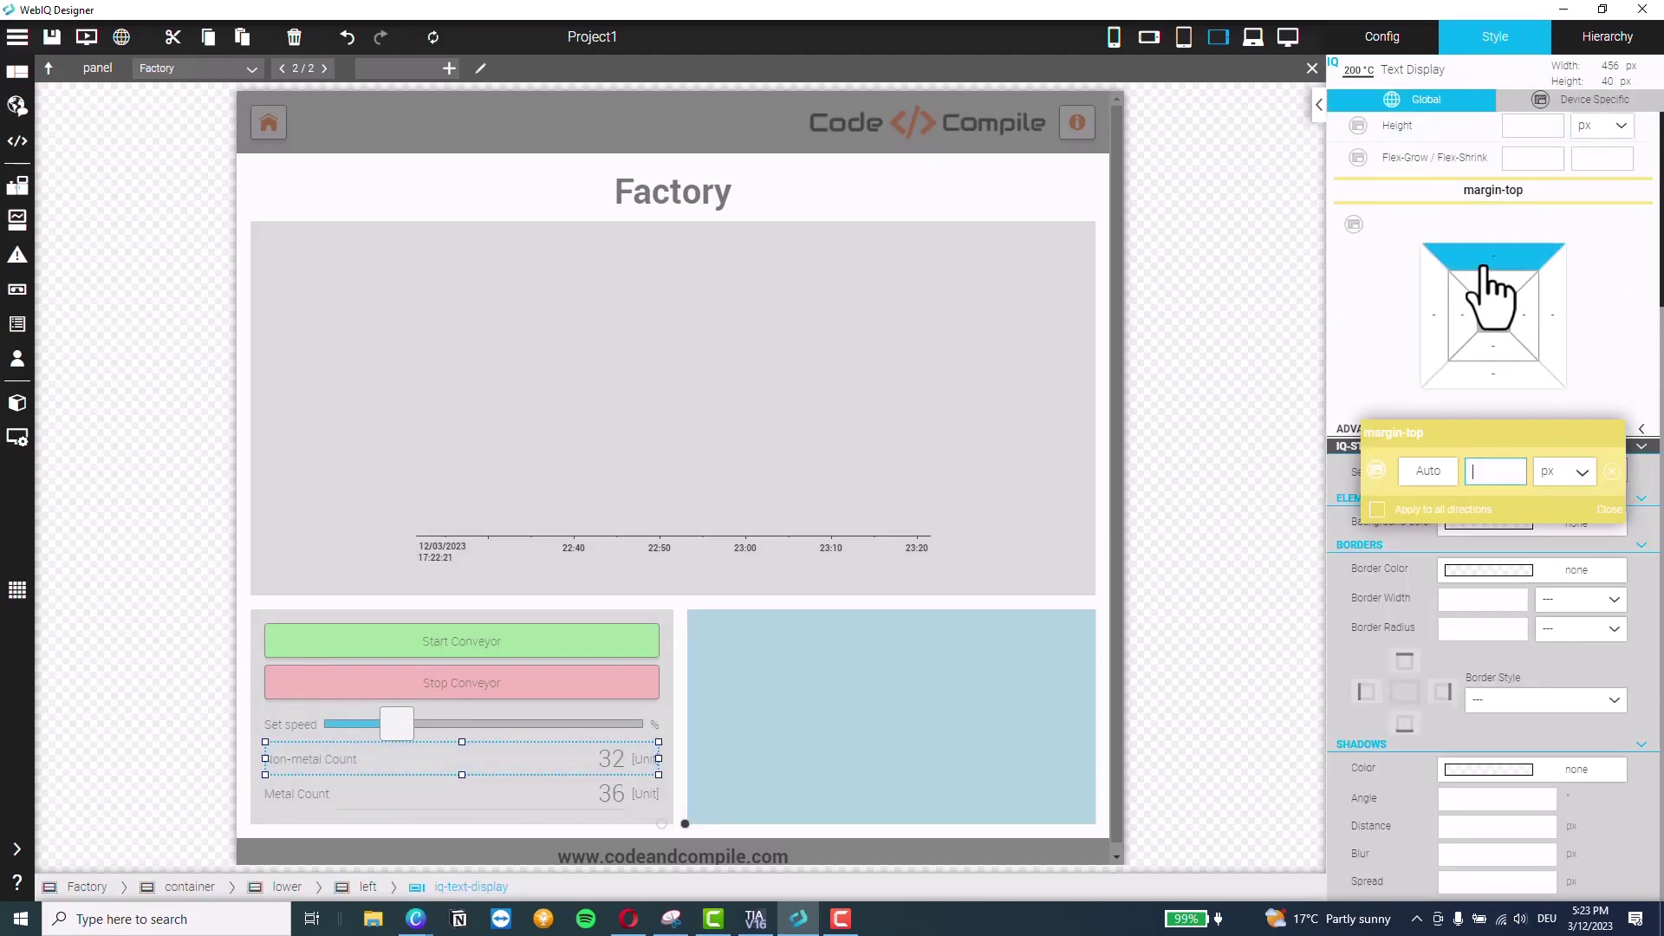
key(Return)
click(1491, 375)
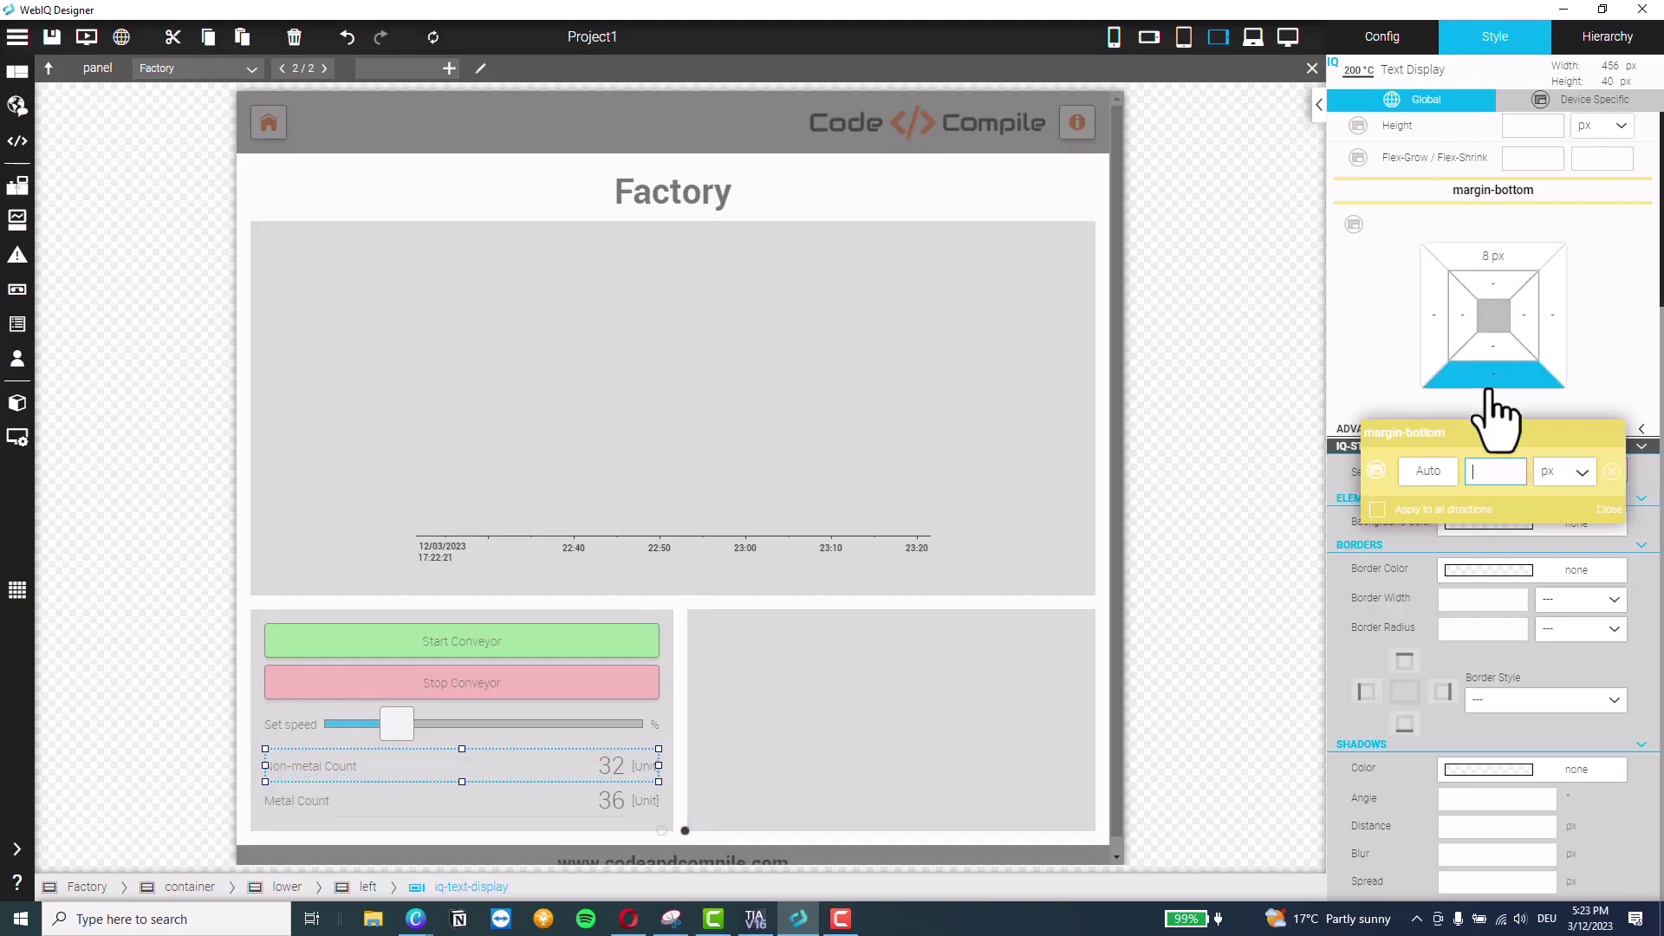
text(8)
key(Return)
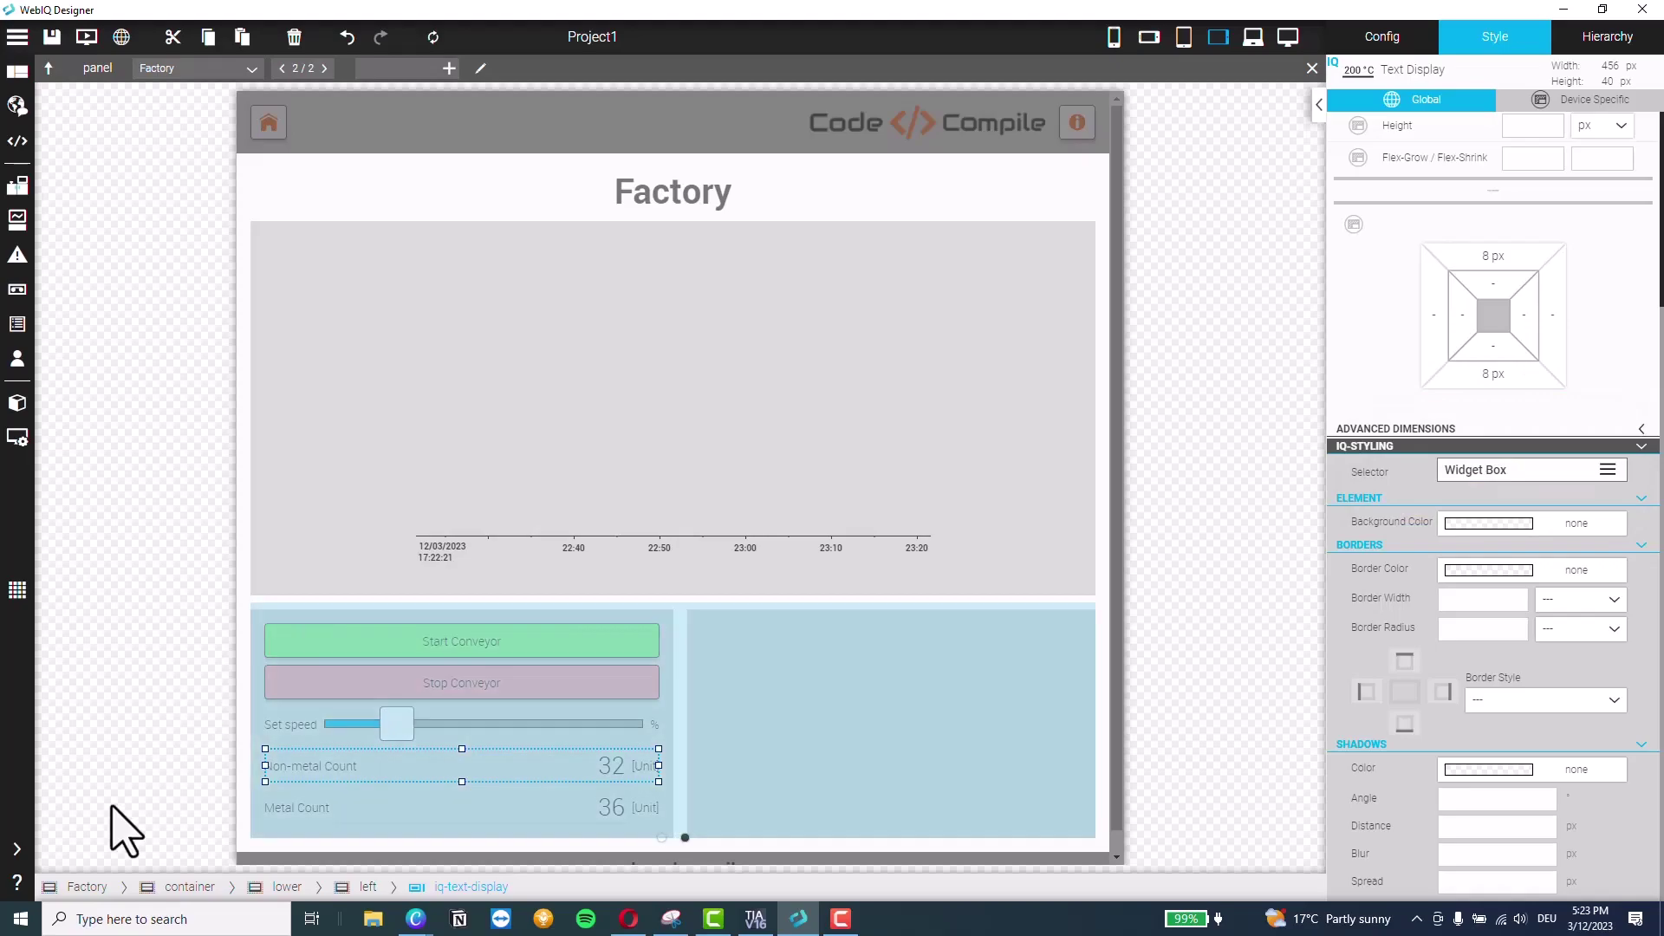
click(17, 850)
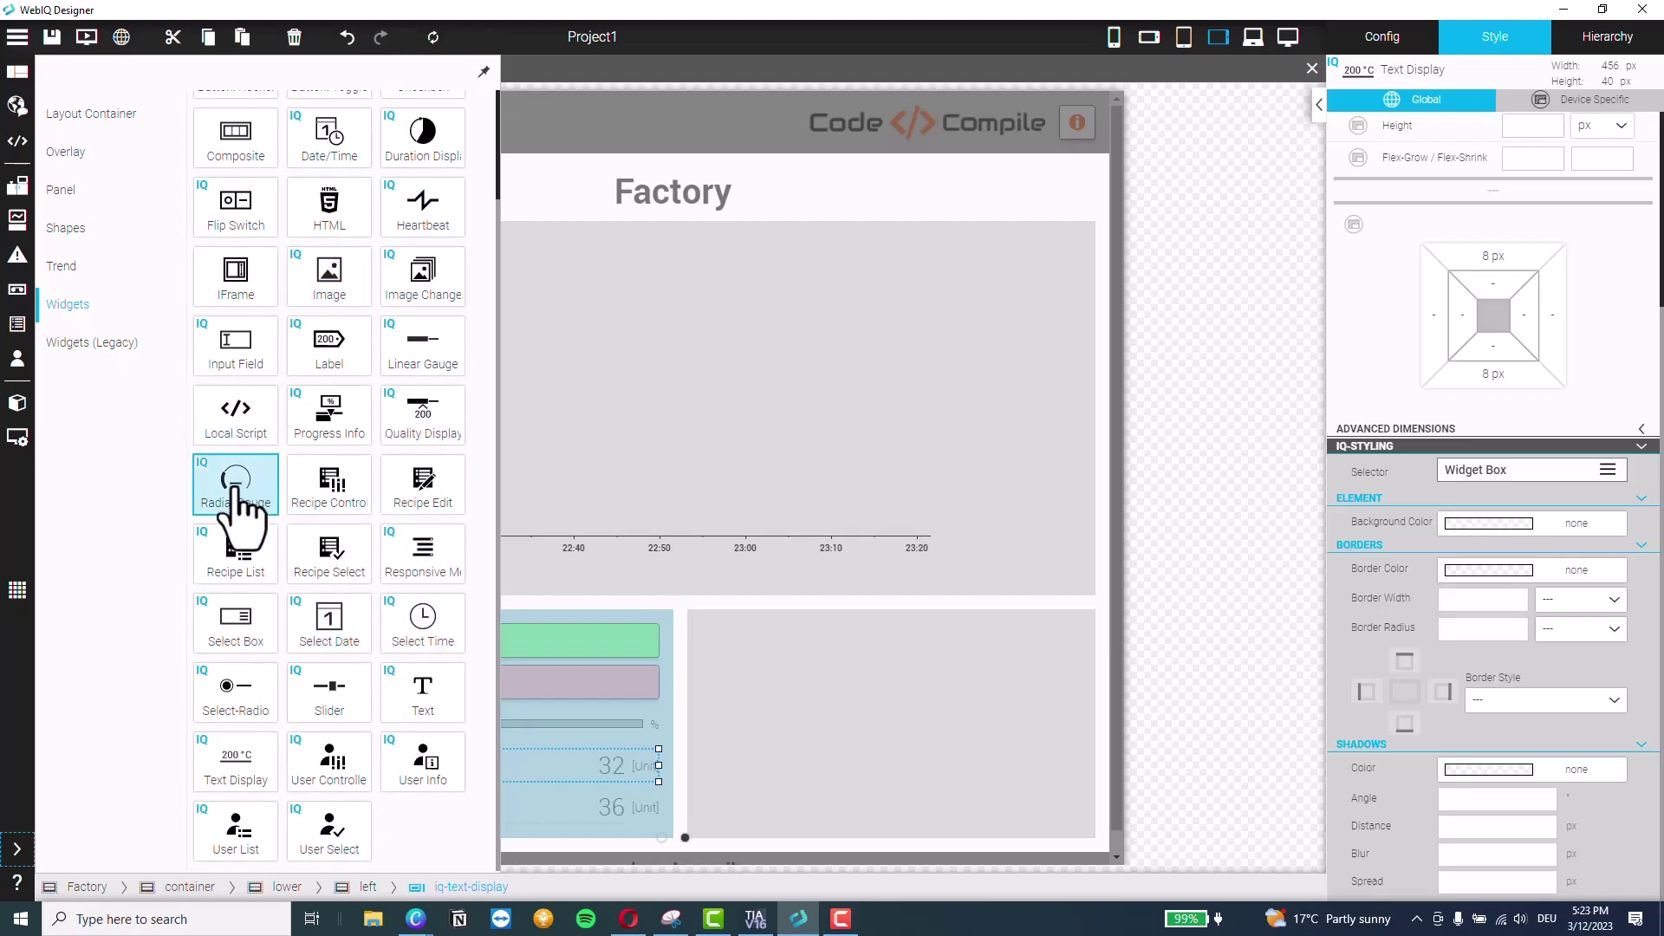
Drop a Radial Gauge into the lower-right panel and bind its Item to rSpeedFeedback
drag(243, 503, 875, 726)
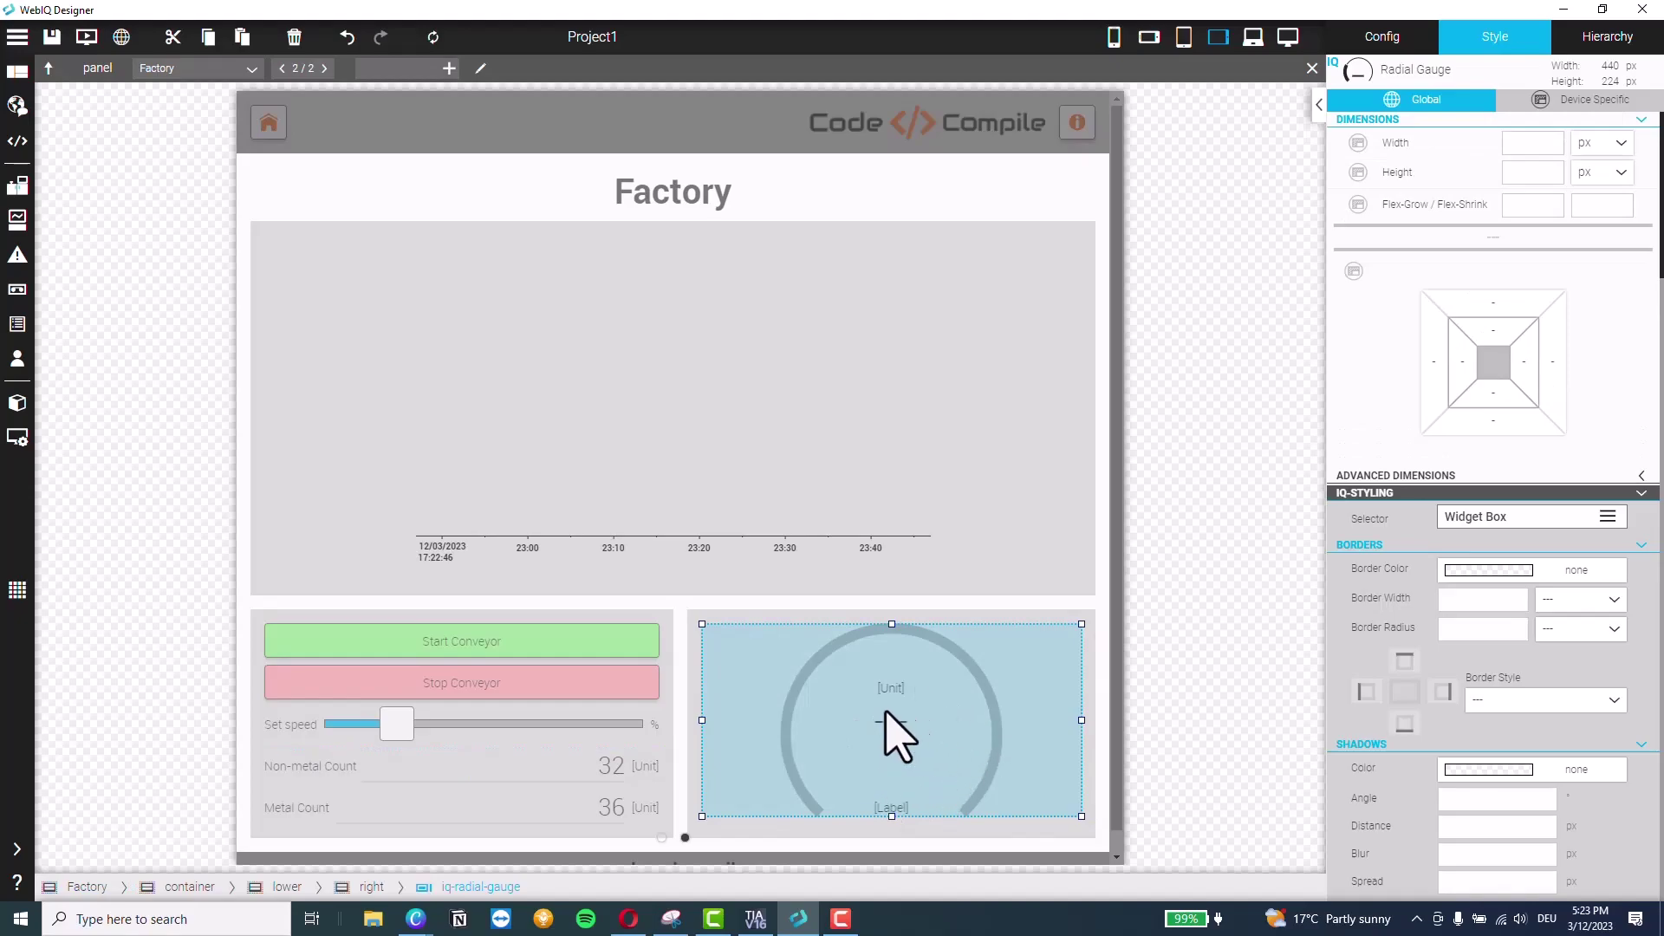
click(1406, 50)
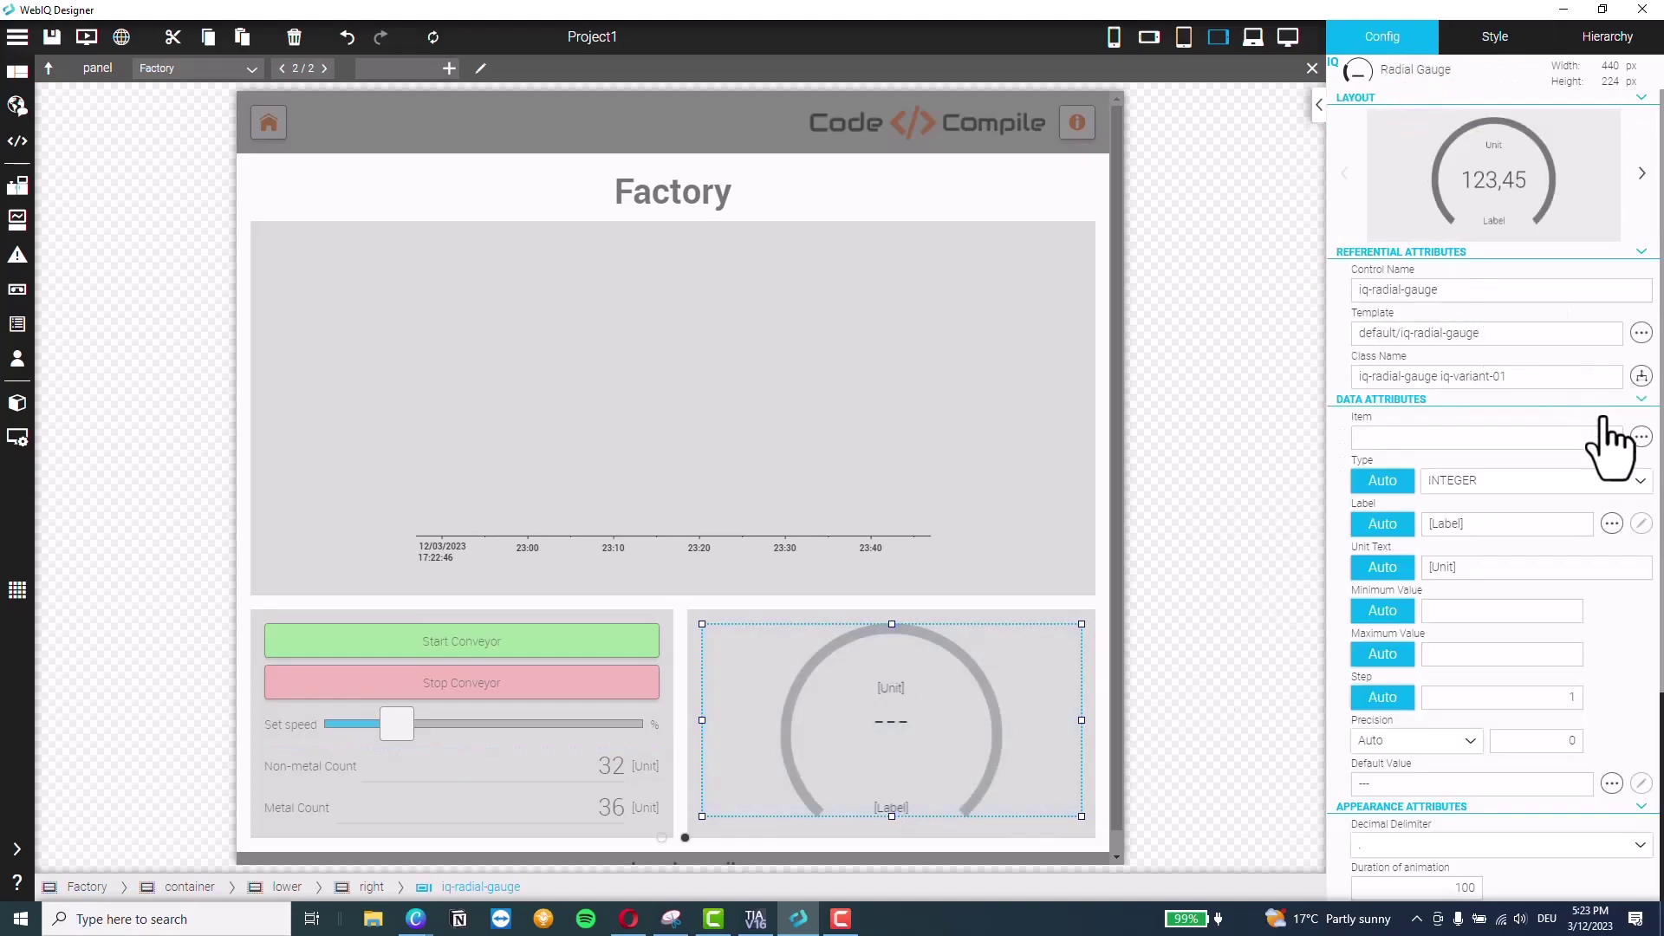
click(1641, 437)
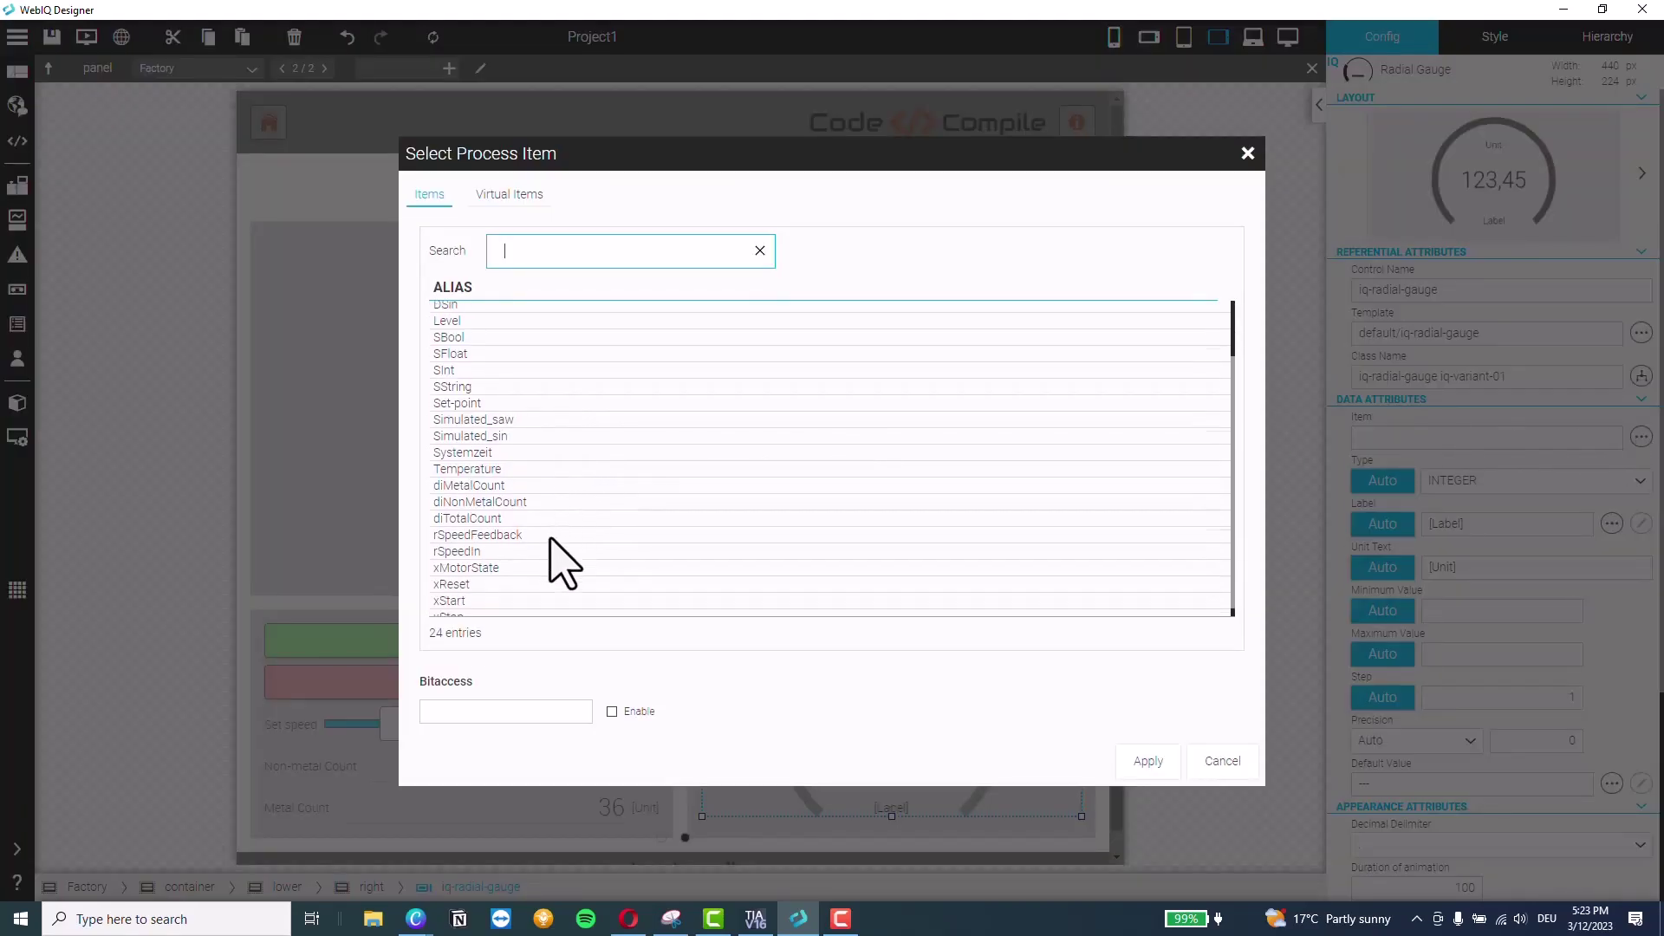
click(485, 526)
click(1151, 763)
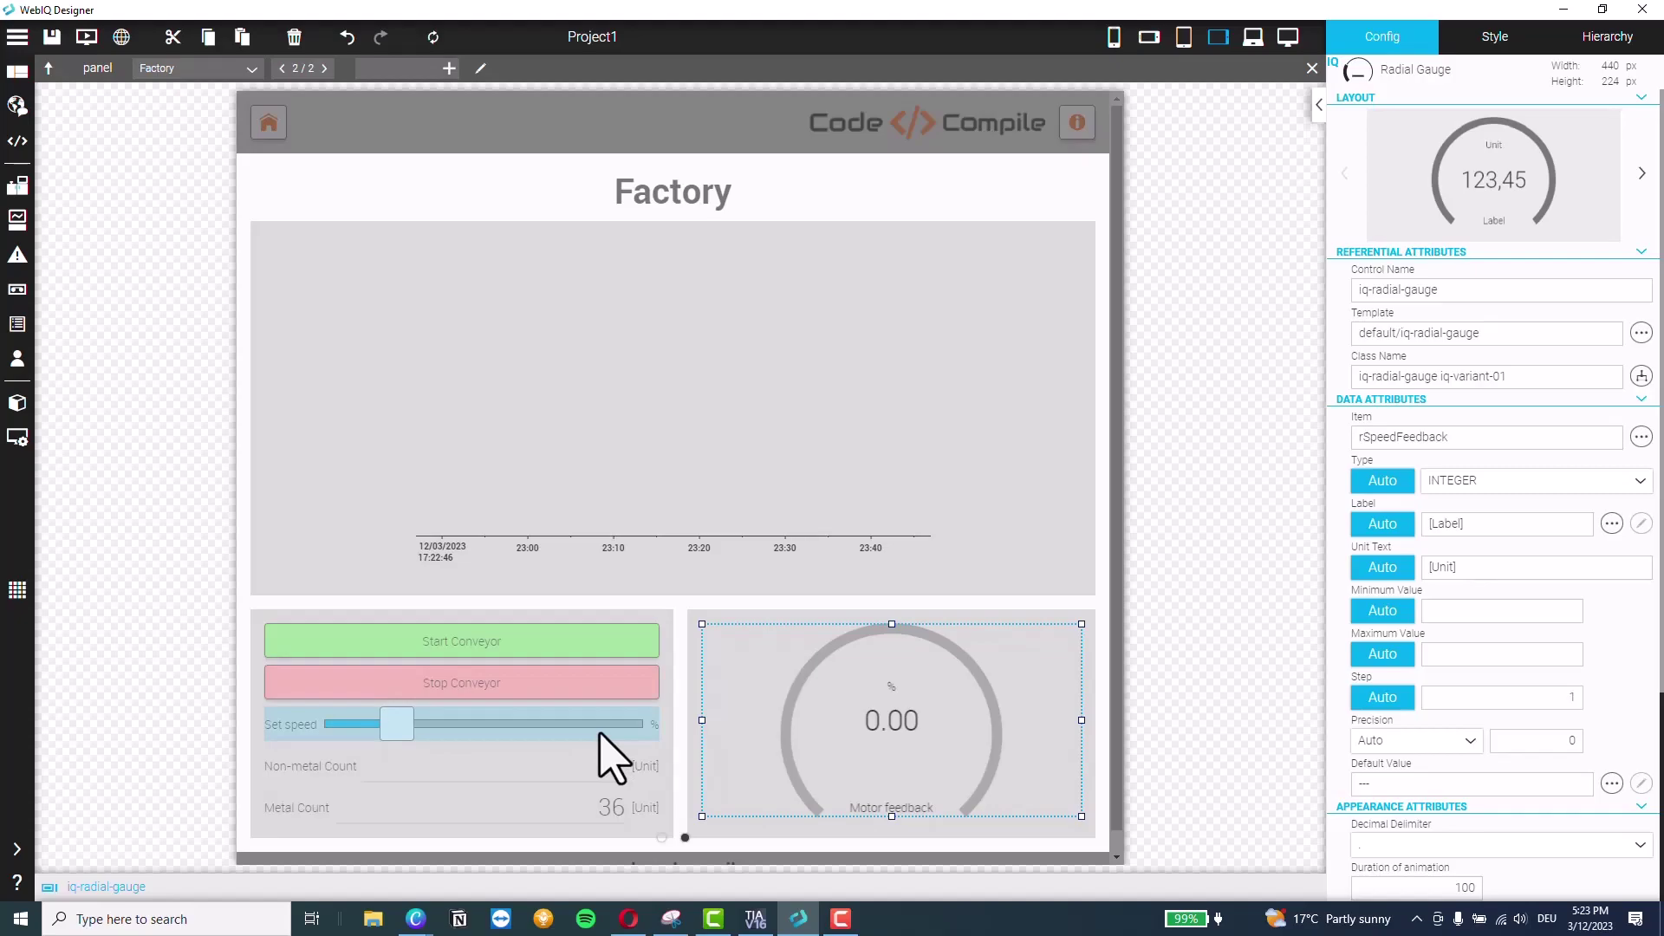
click(546, 399)
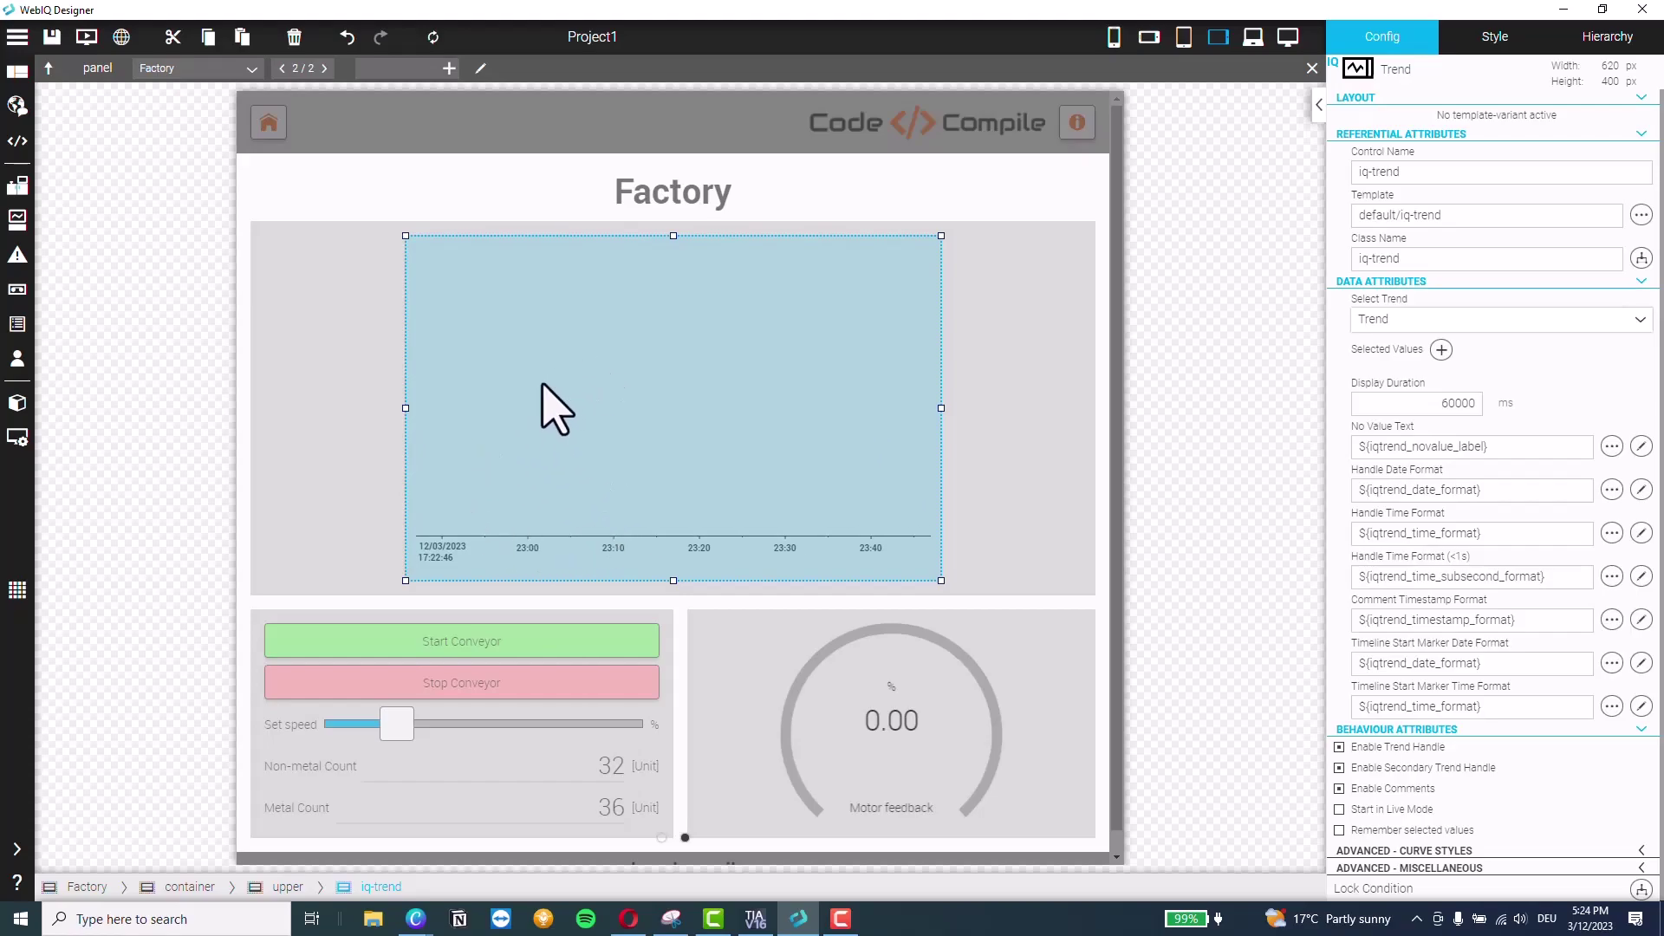
Add rSpeedIn to the Trend_Demo recorder for the Trend and apply the recorder settings
mouse_move(35, 299)
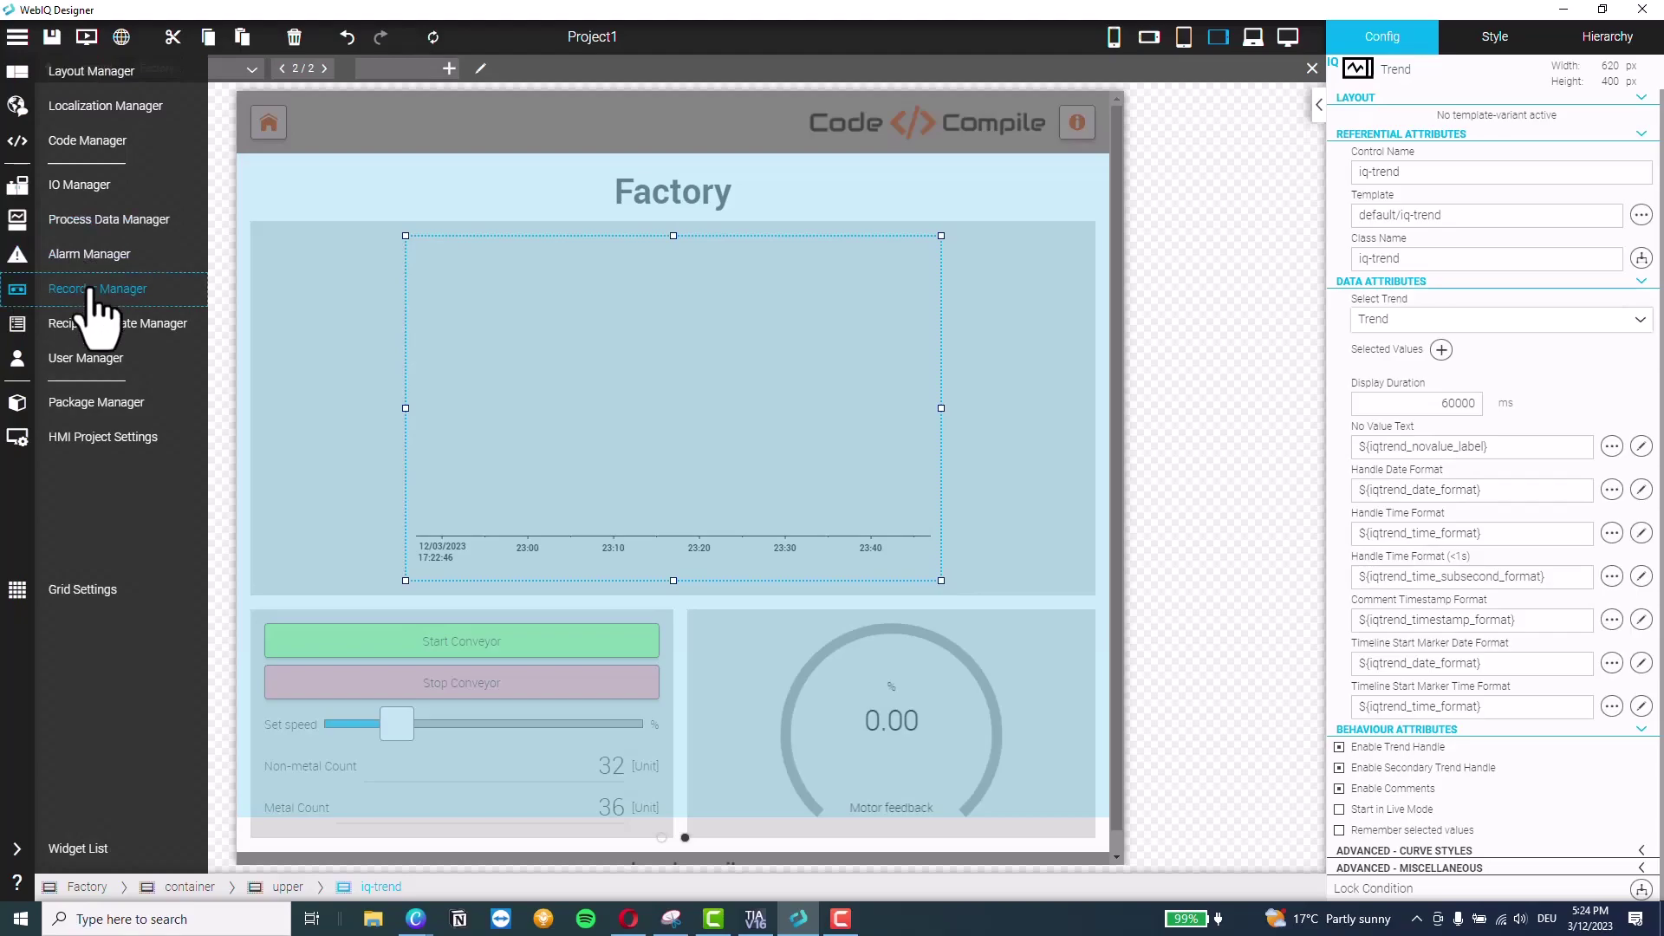
click(95, 289)
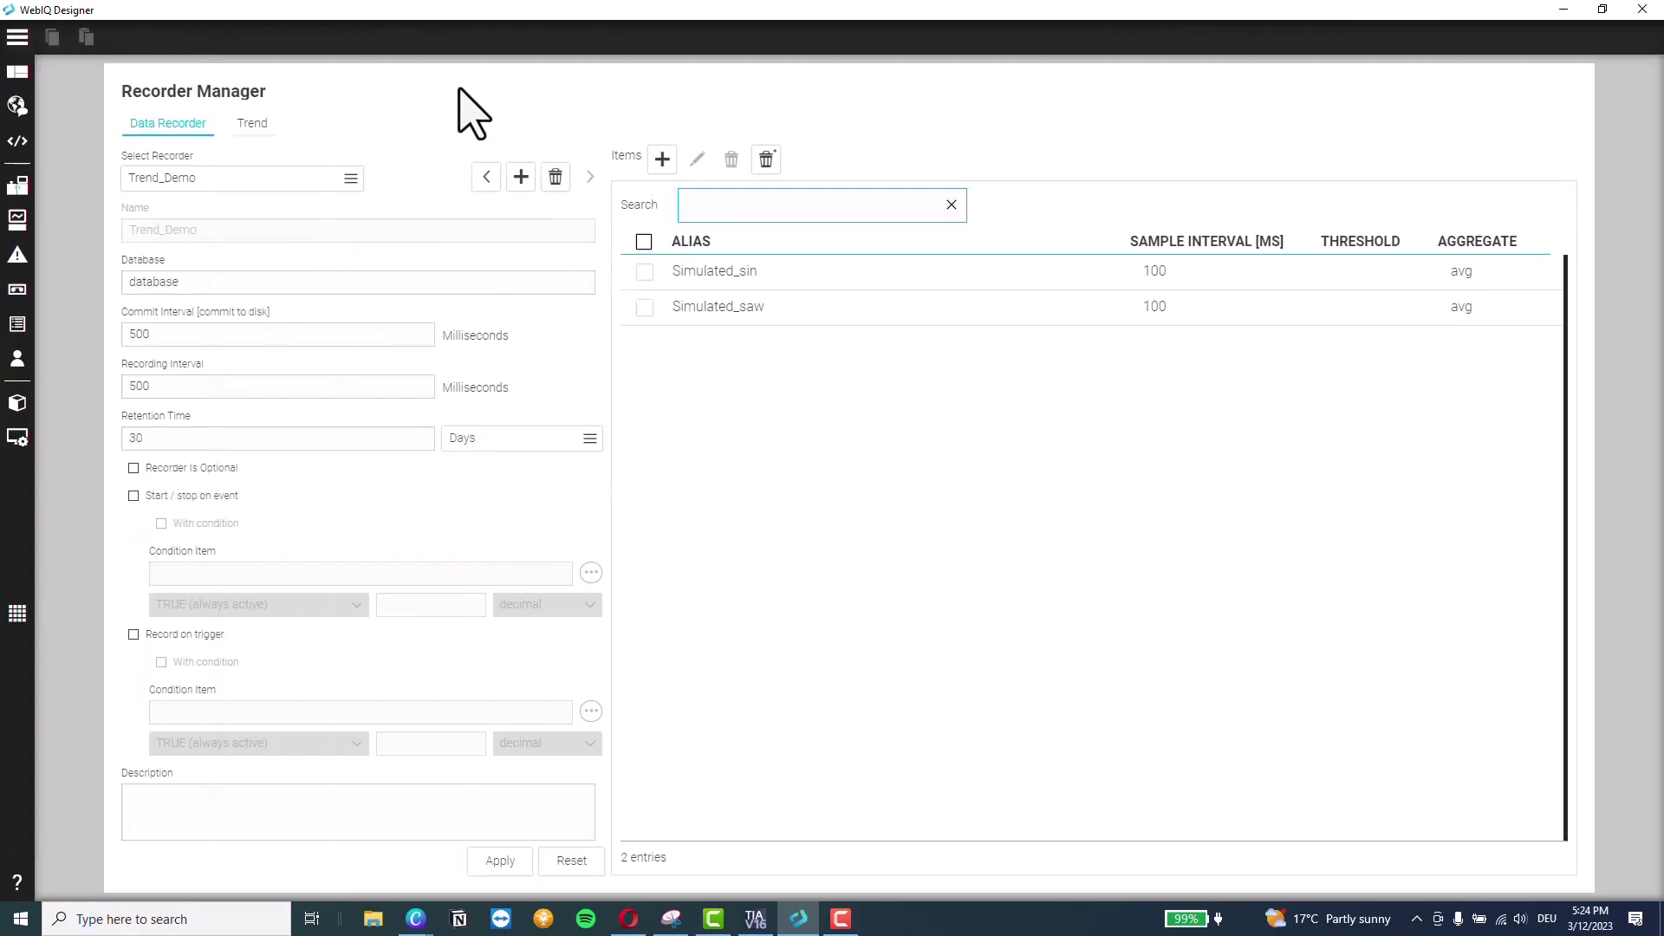
click(792, 462)
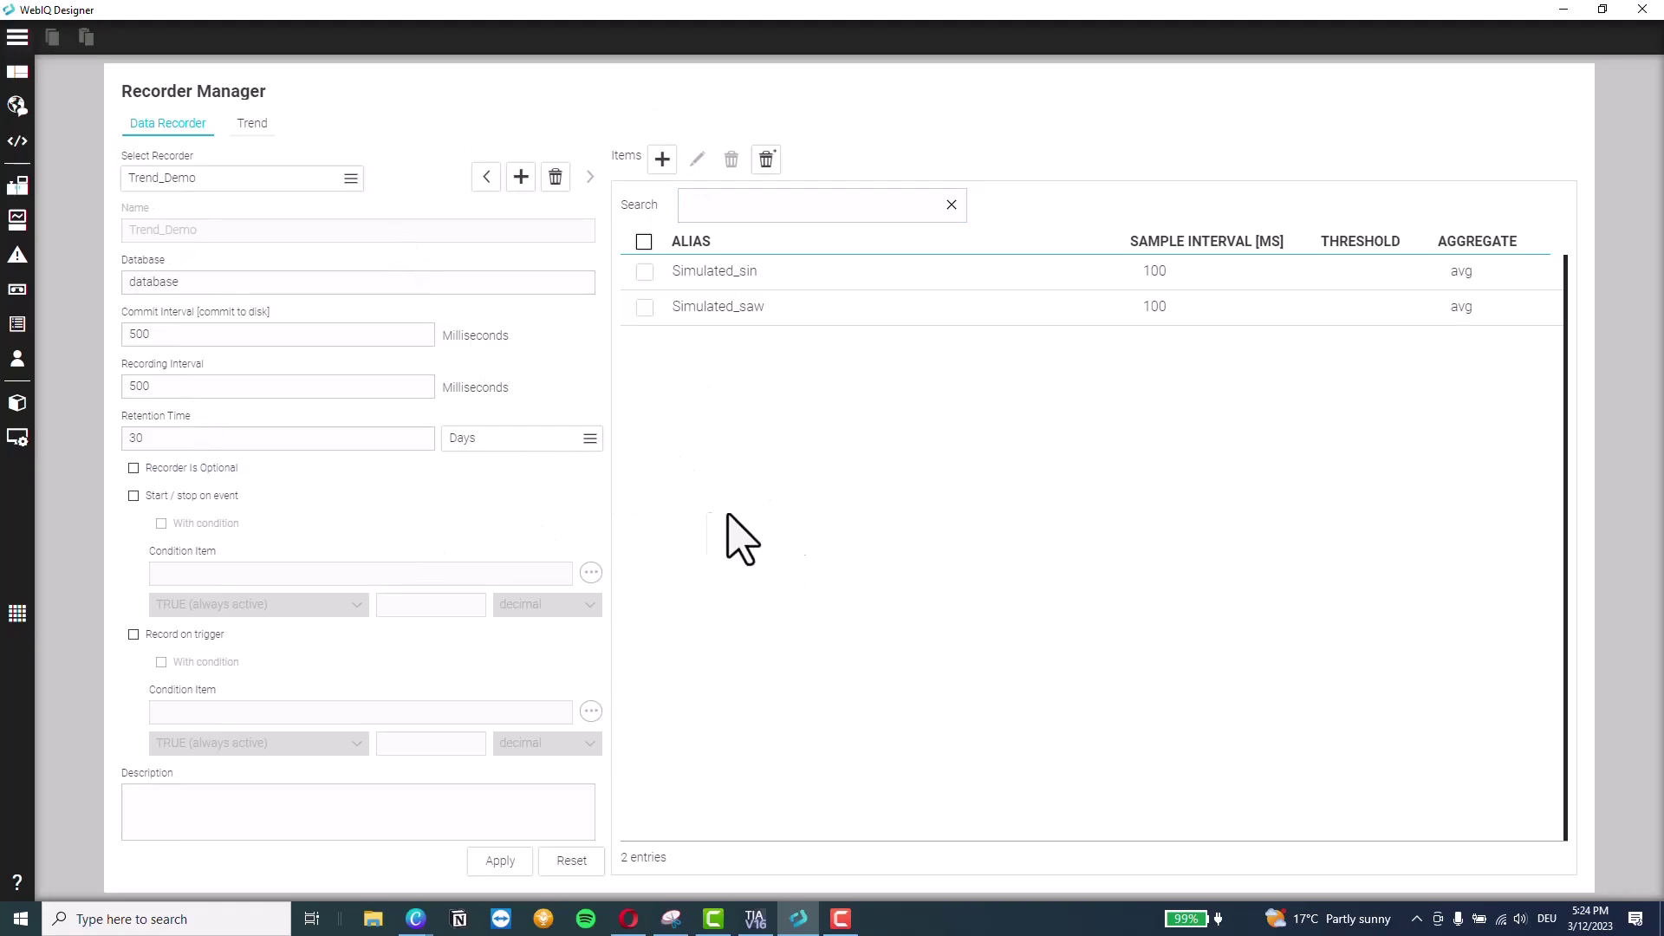
click(662, 159)
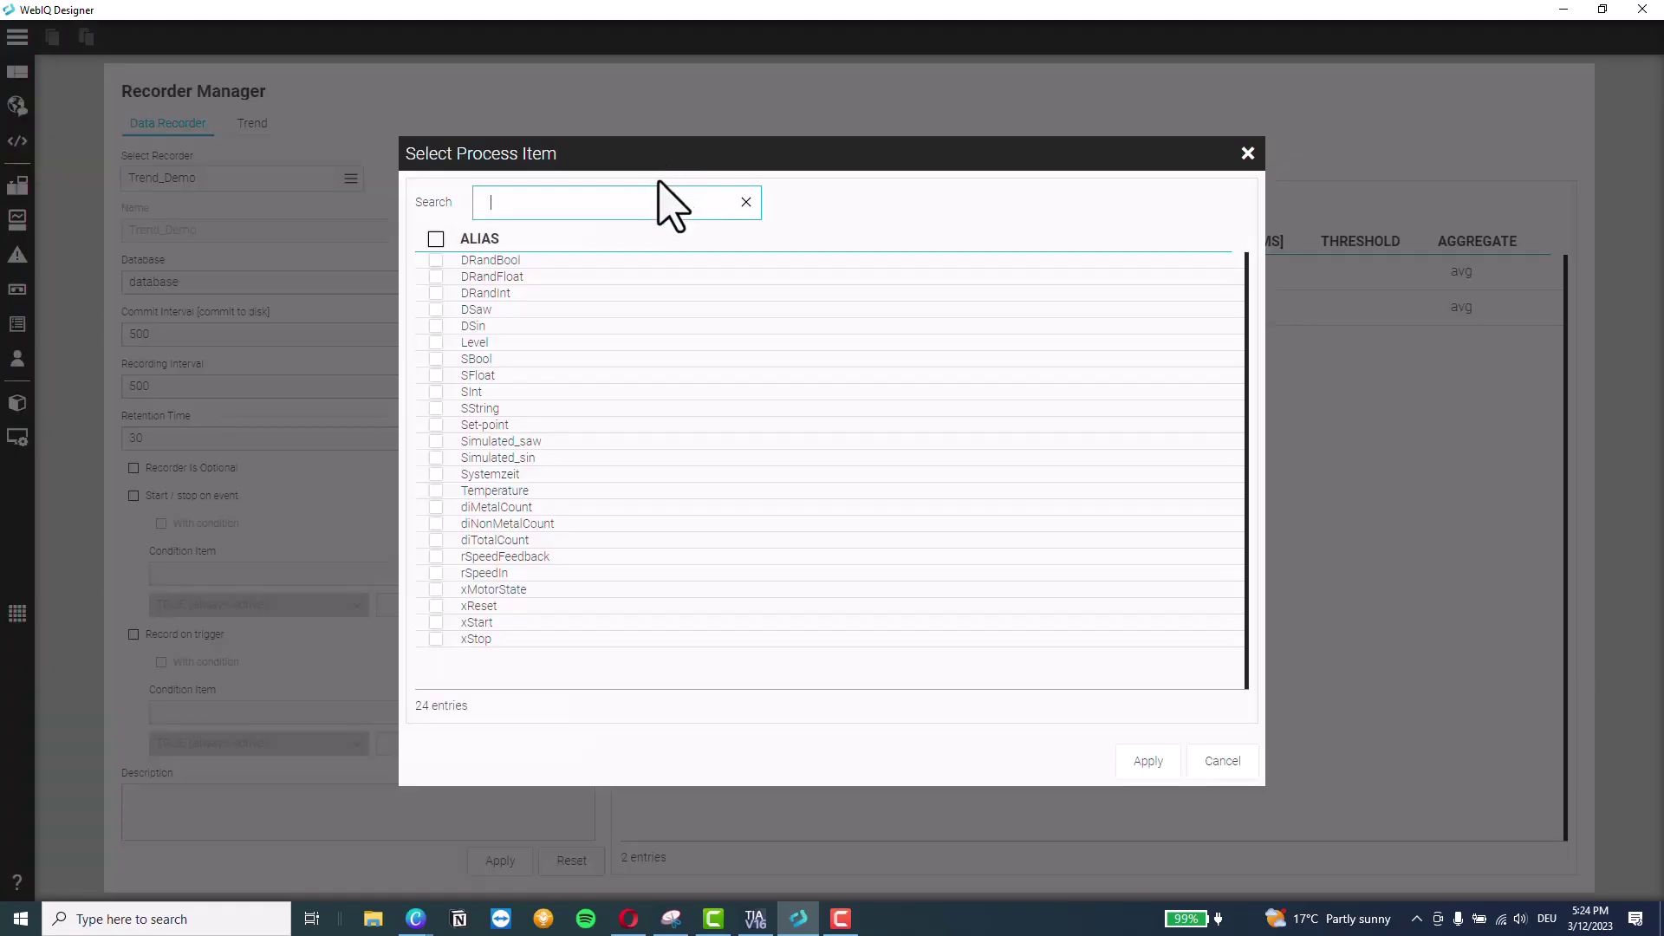
click(436, 573)
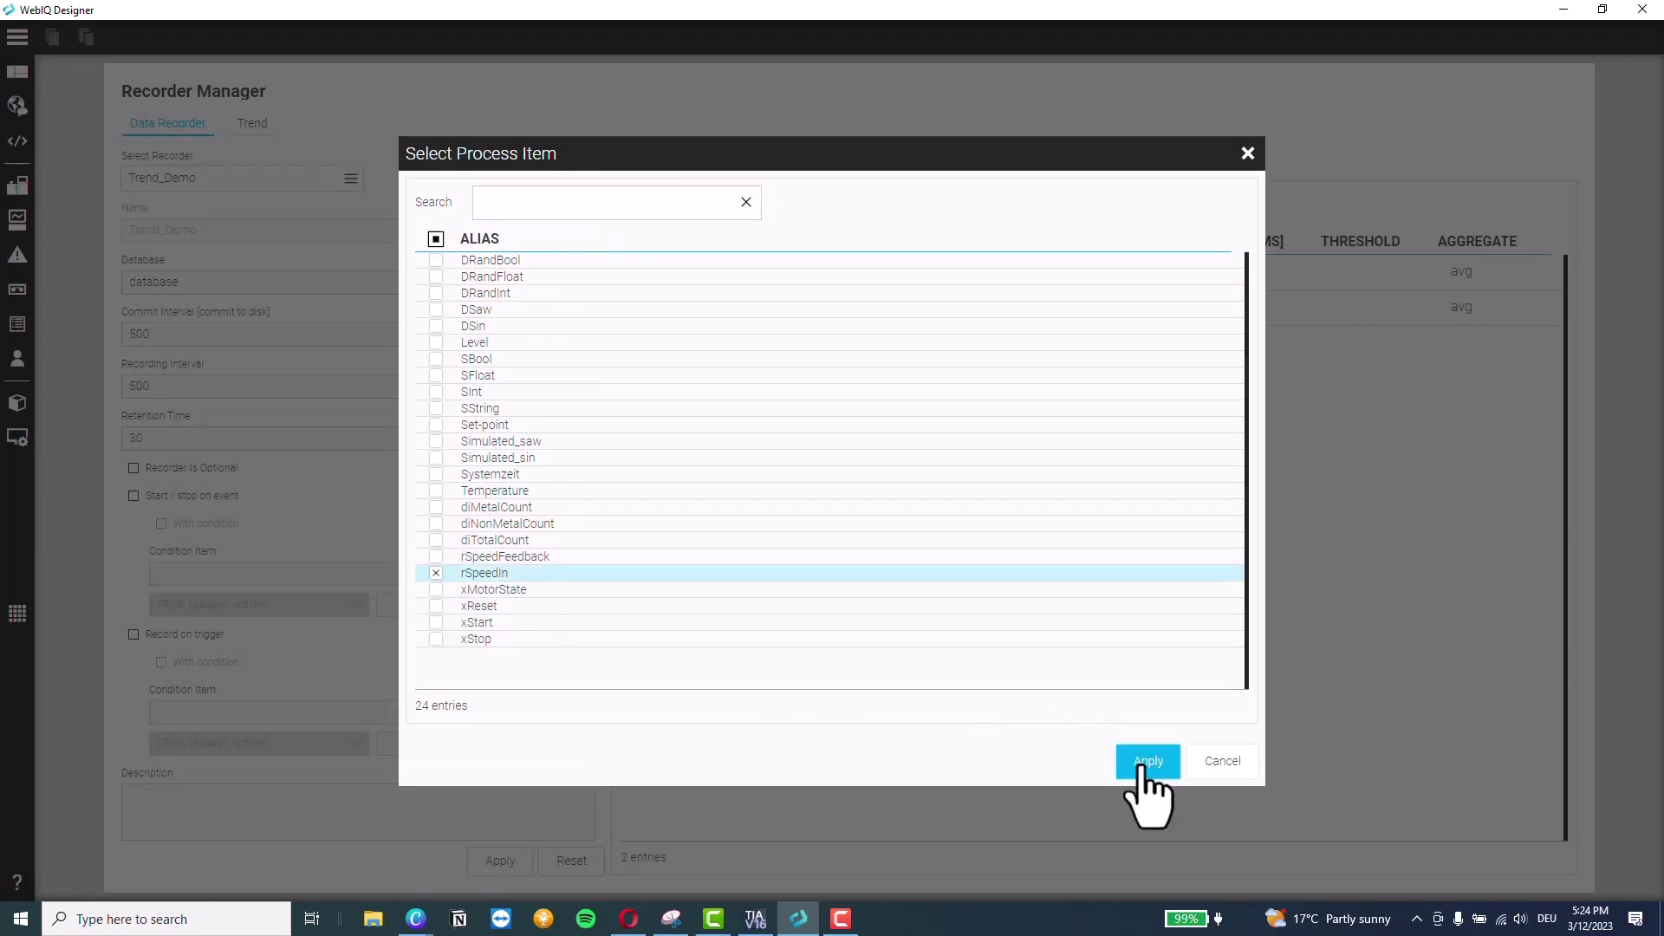
click(1146, 763)
click(716, 414)
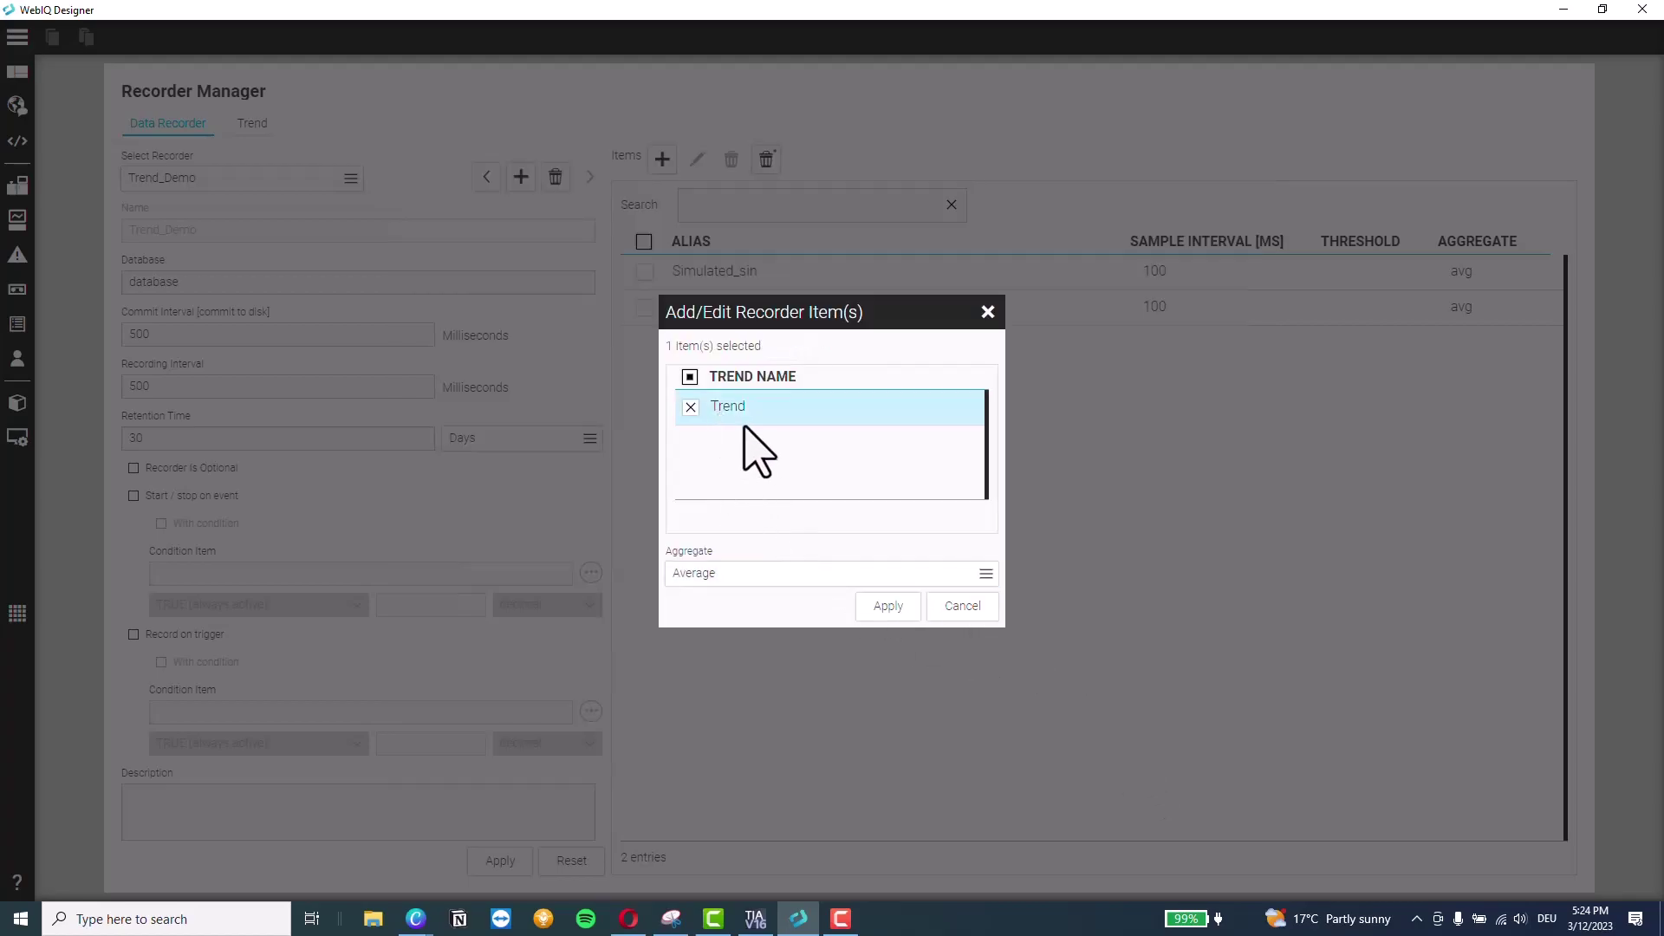
click(886, 606)
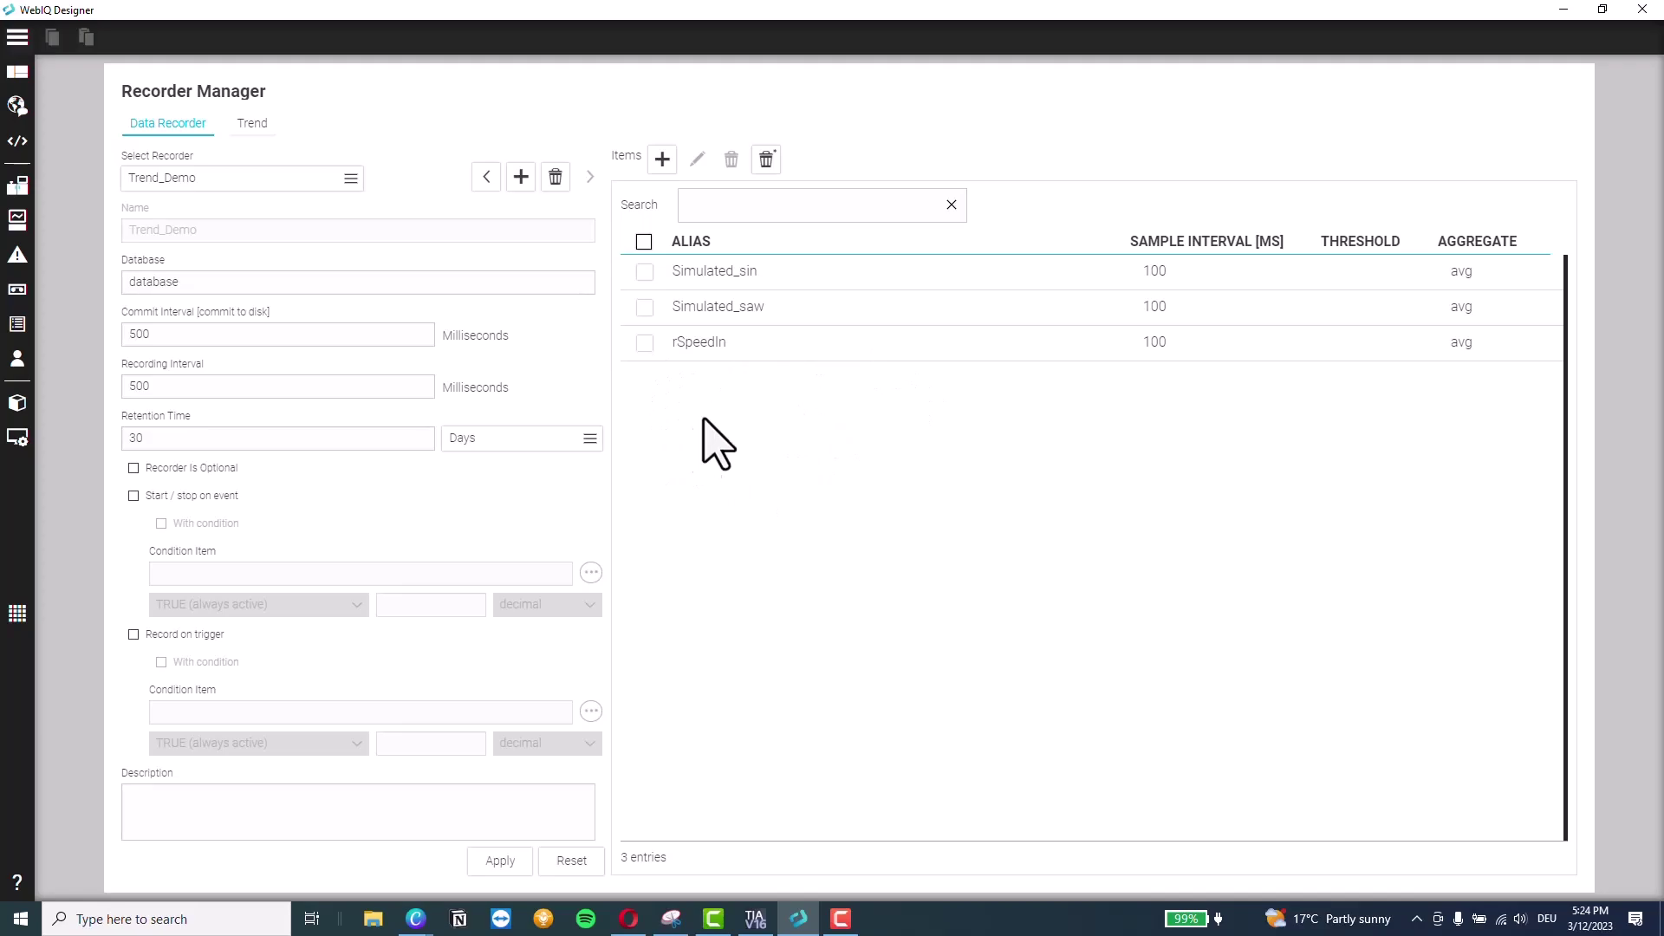
click(500, 861)
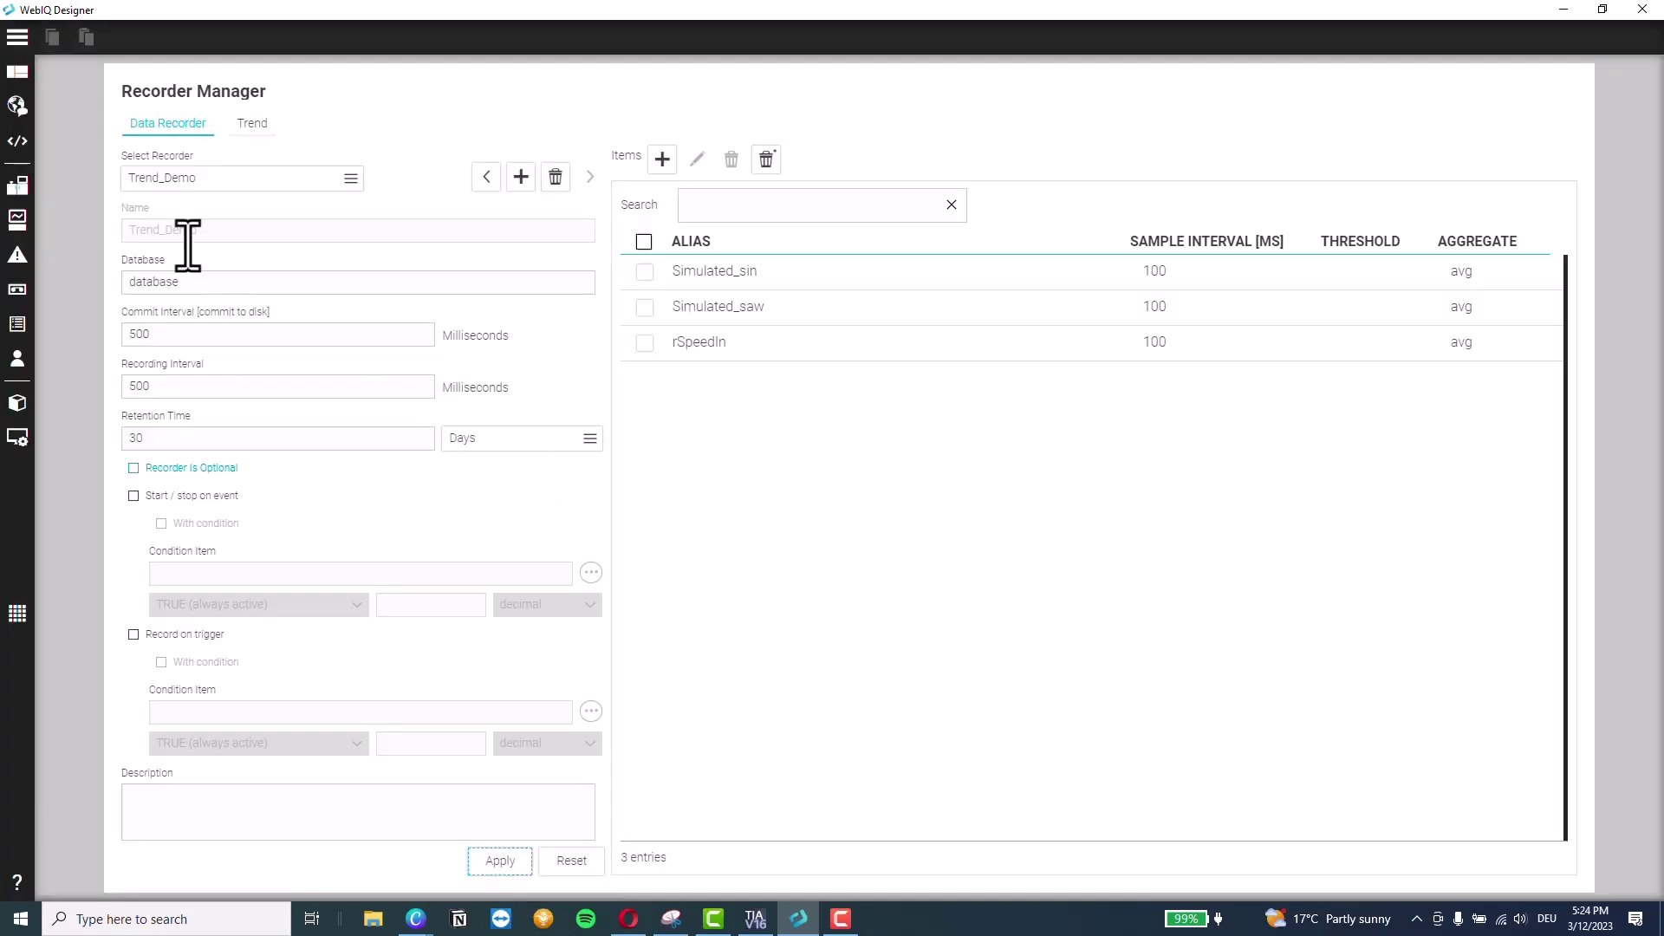
click(25, 77)
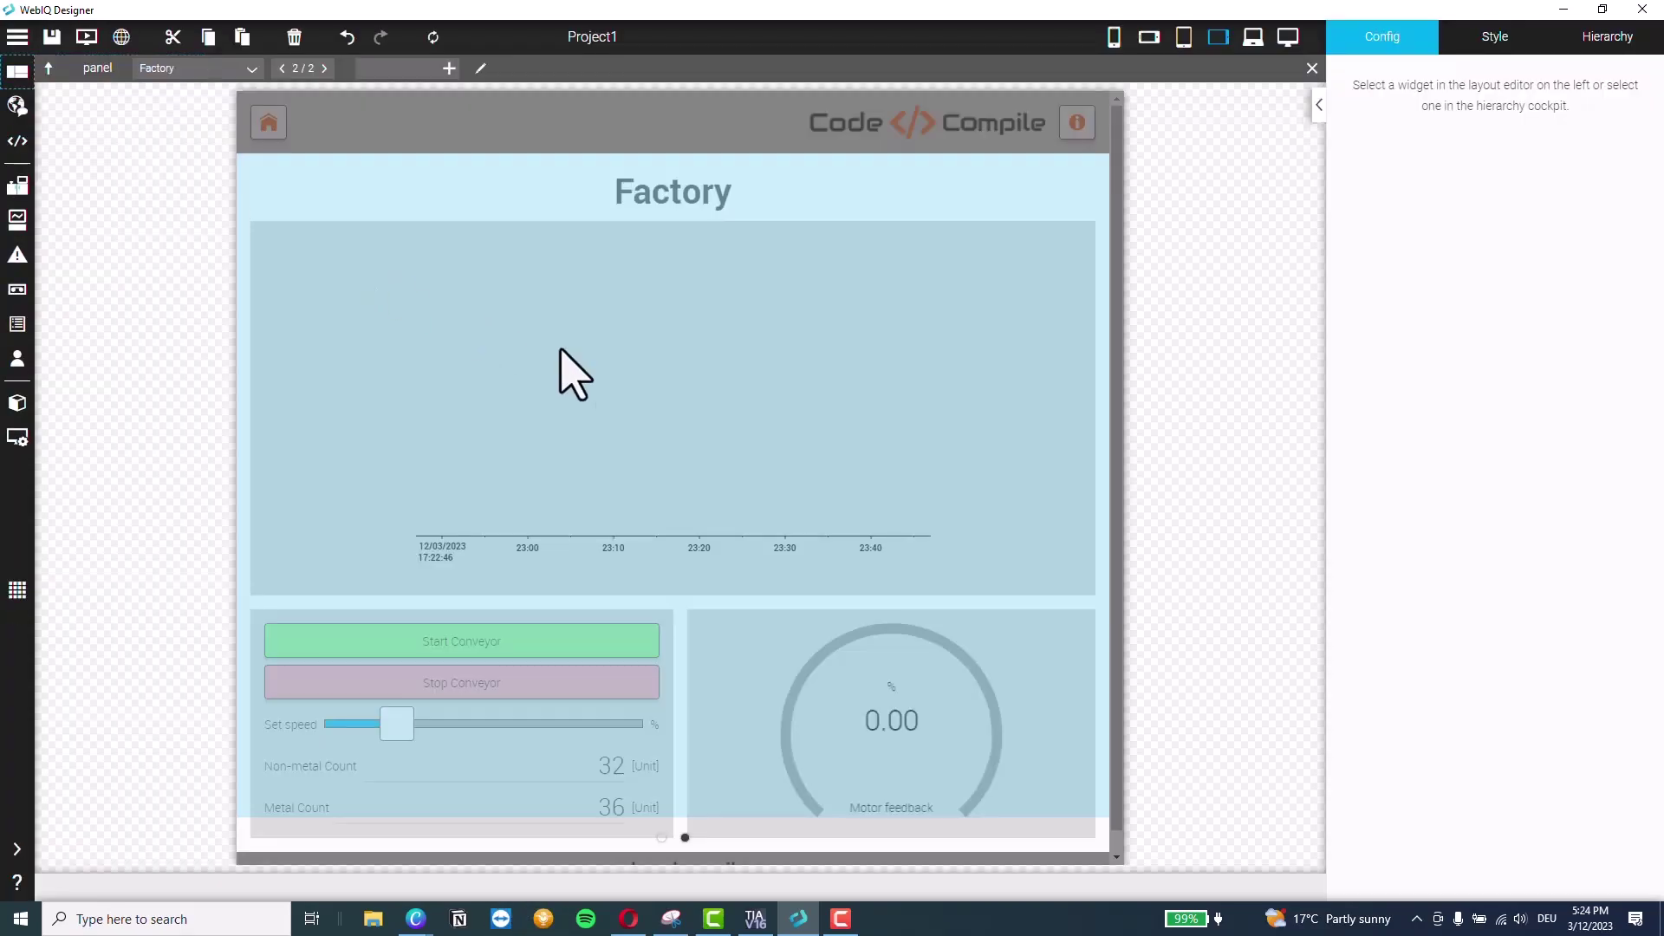
Add rSpeedIn to the trend's Selected Values and set Display Duration to 30000 ms
click(628, 398)
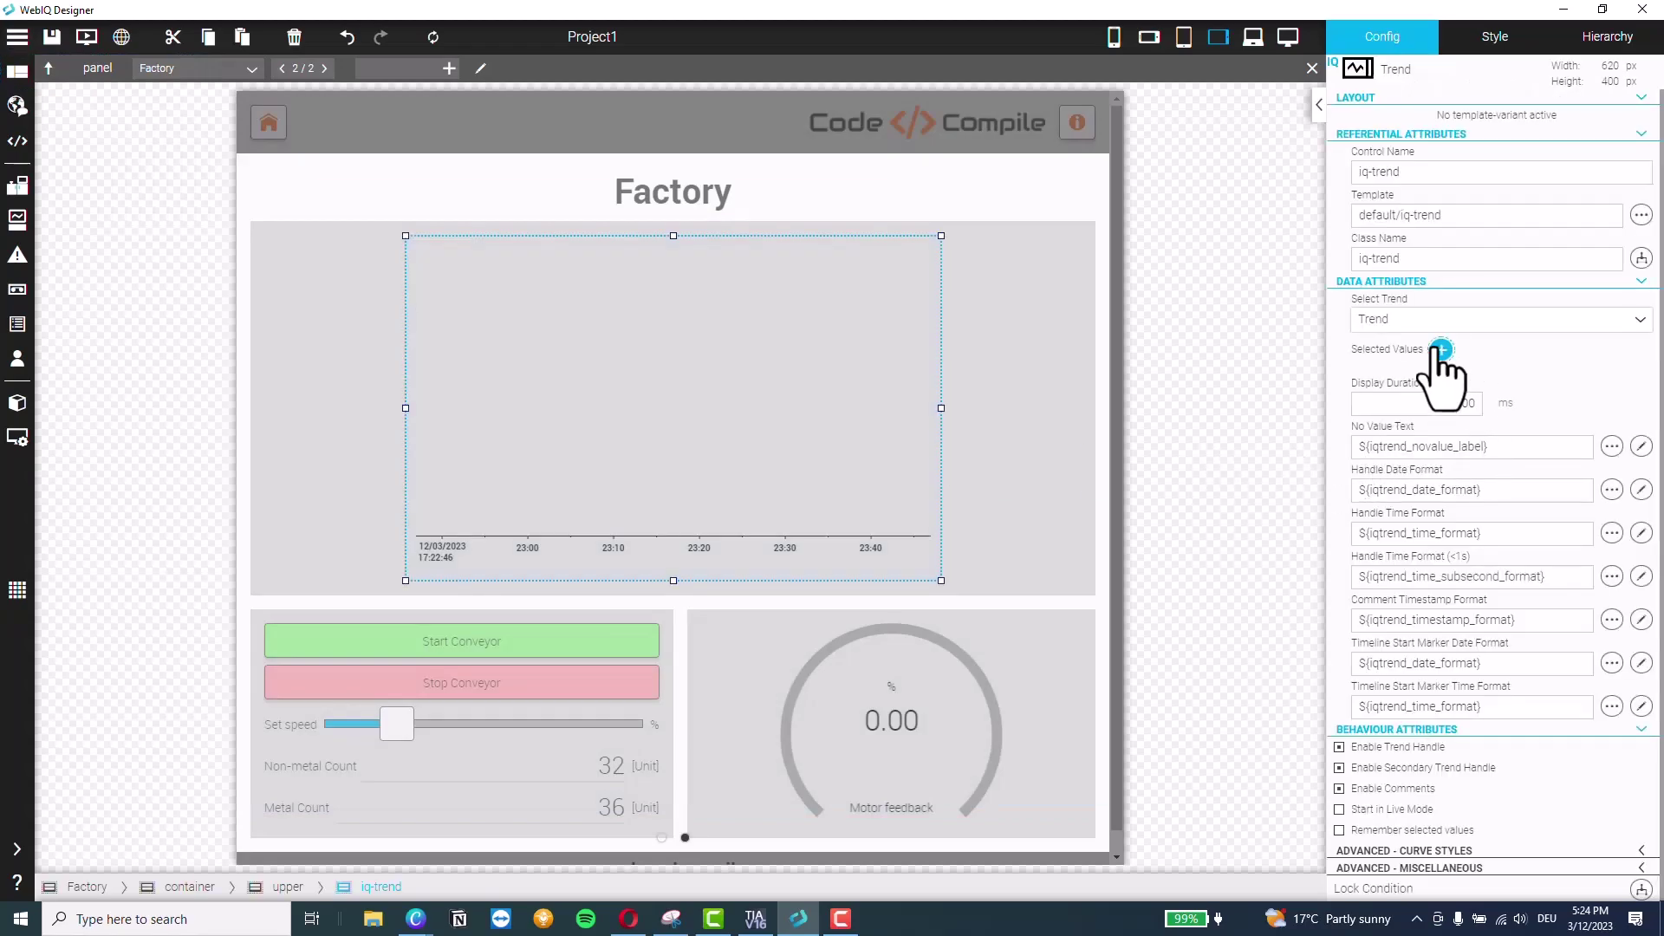
click(1442, 349)
click(487, 338)
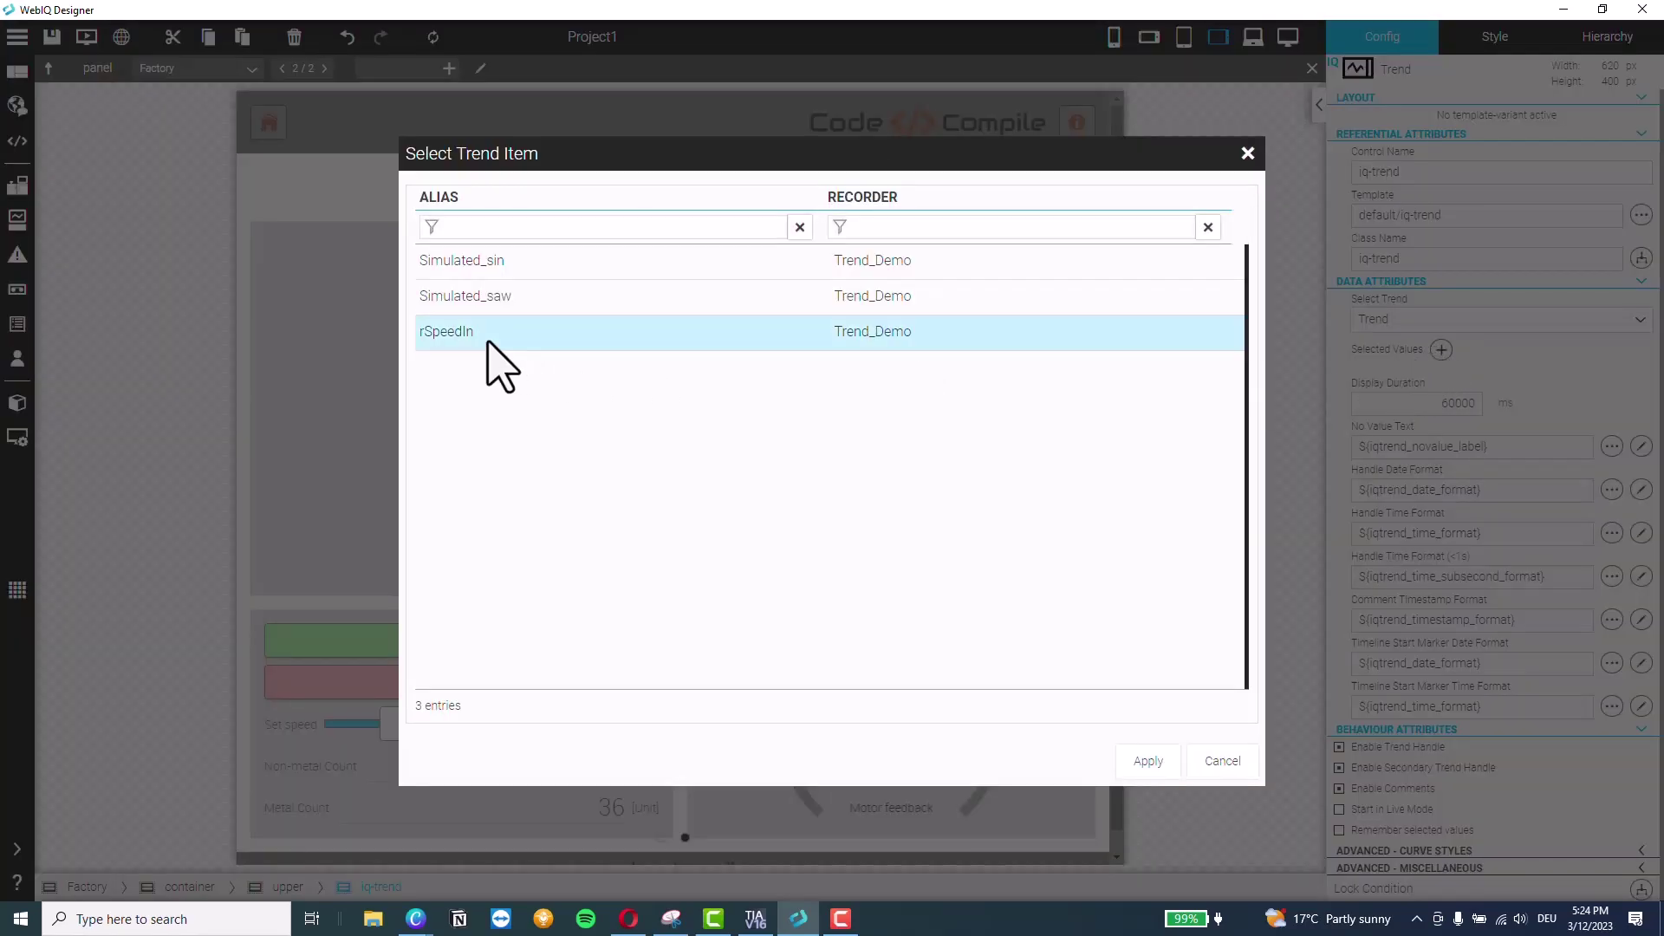
click(1149, 761)
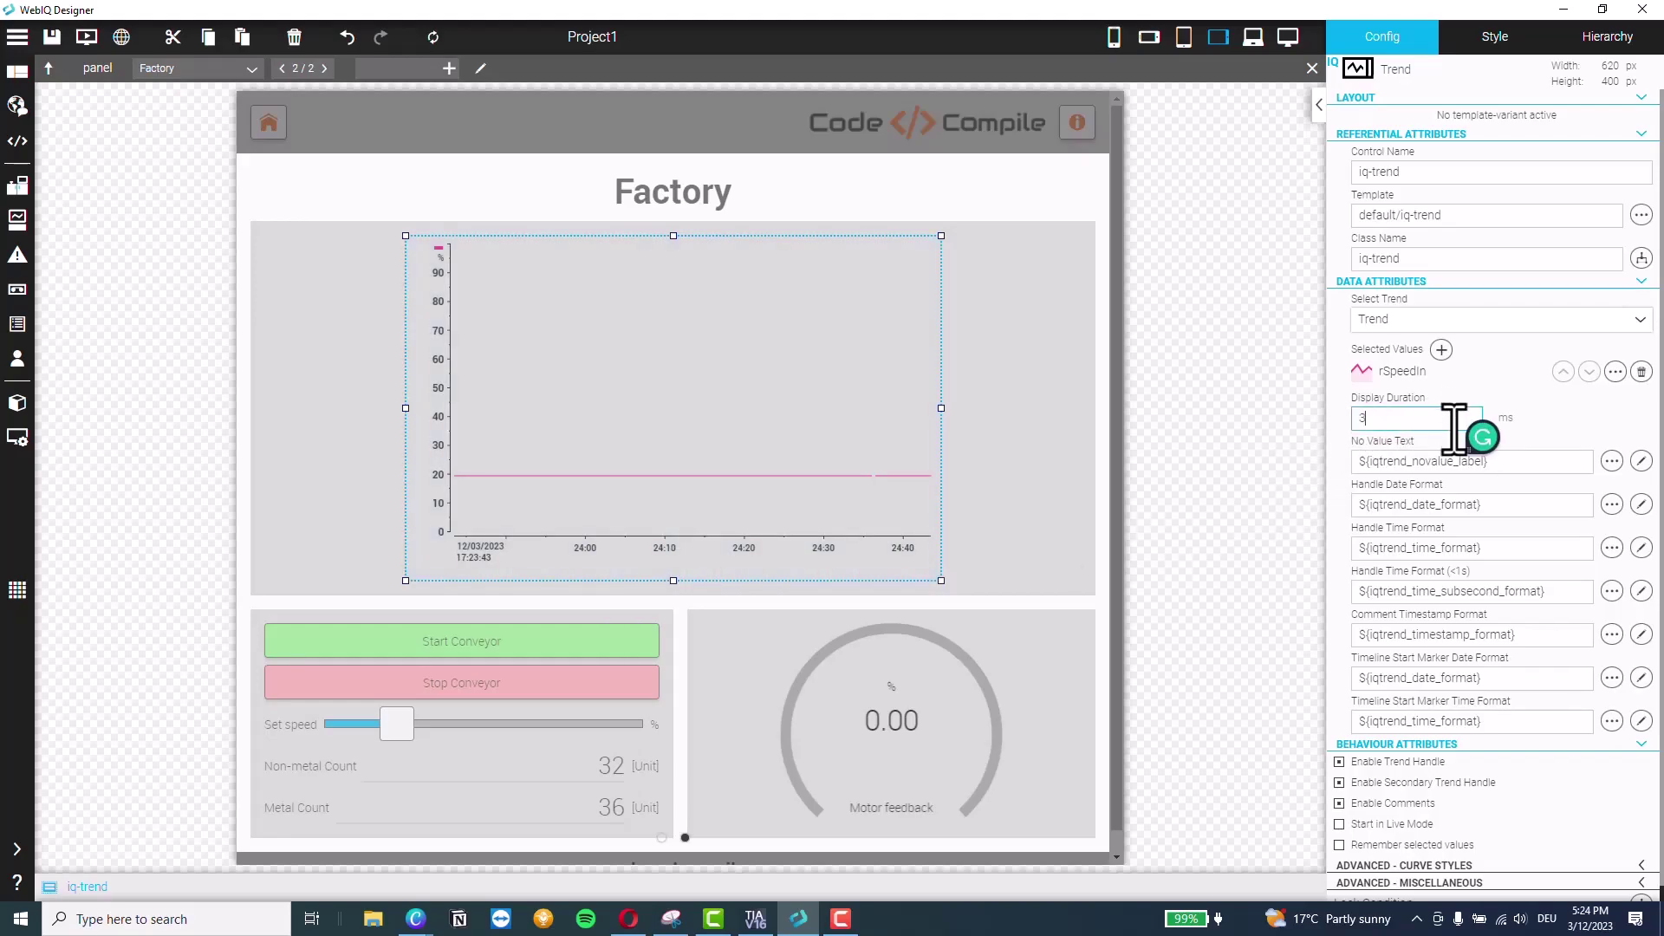
text(0000)
key(Return)
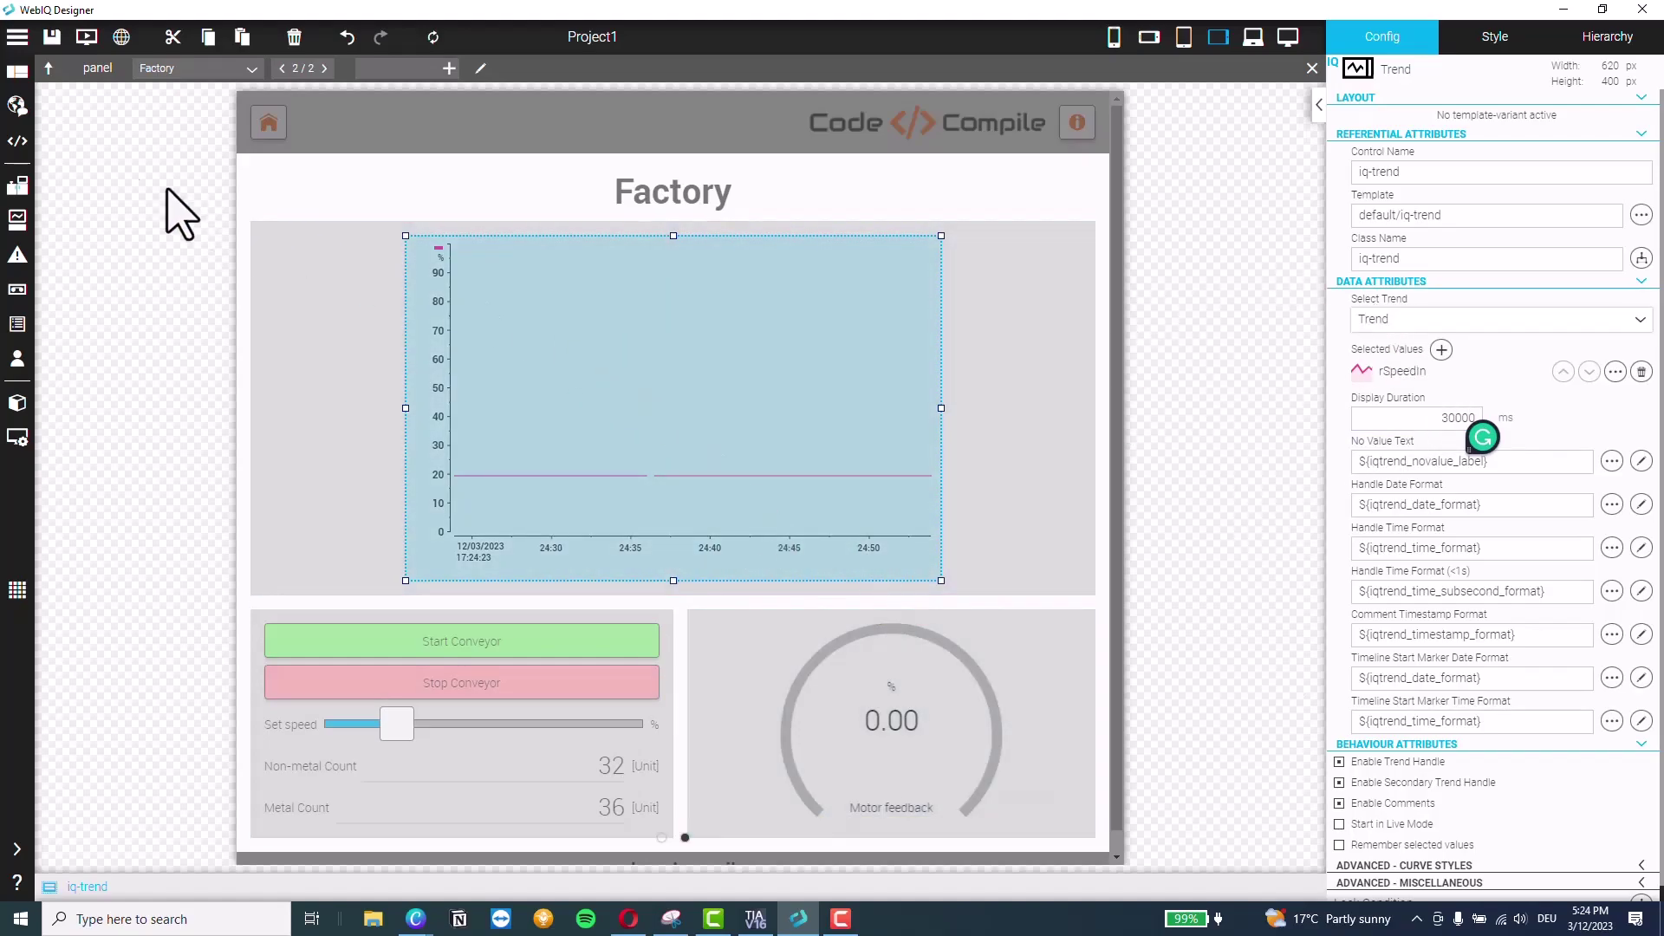
Save Project1 and open an enlarged preview showing the Factory page on the right
click(52, 38)
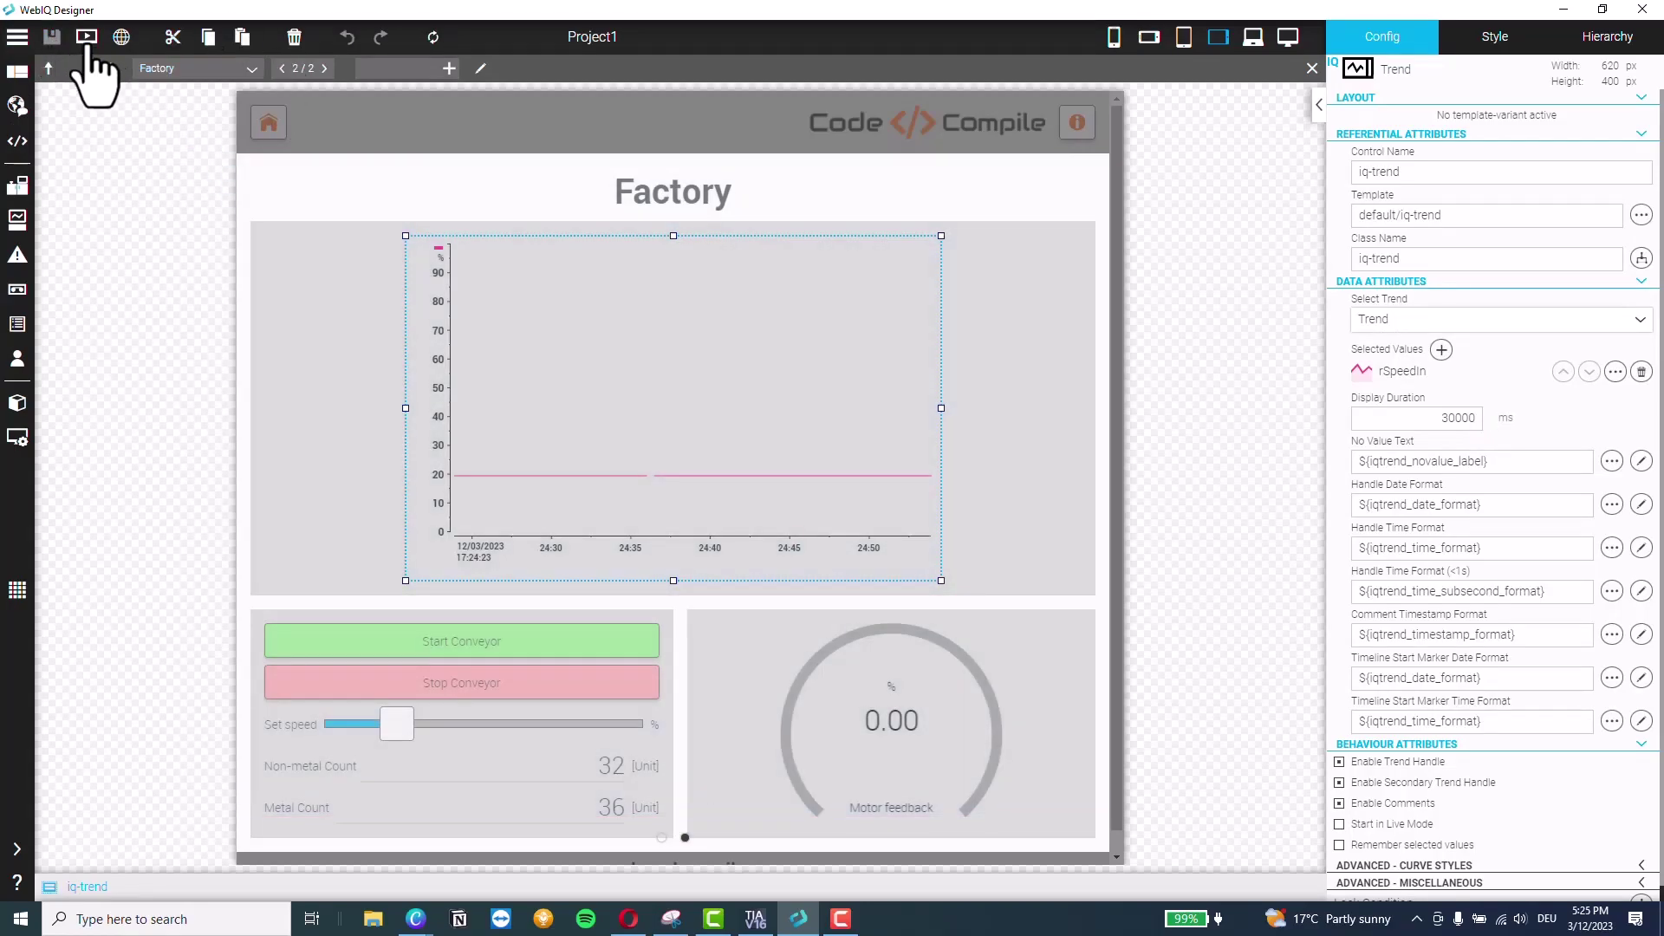
click(86, 38)
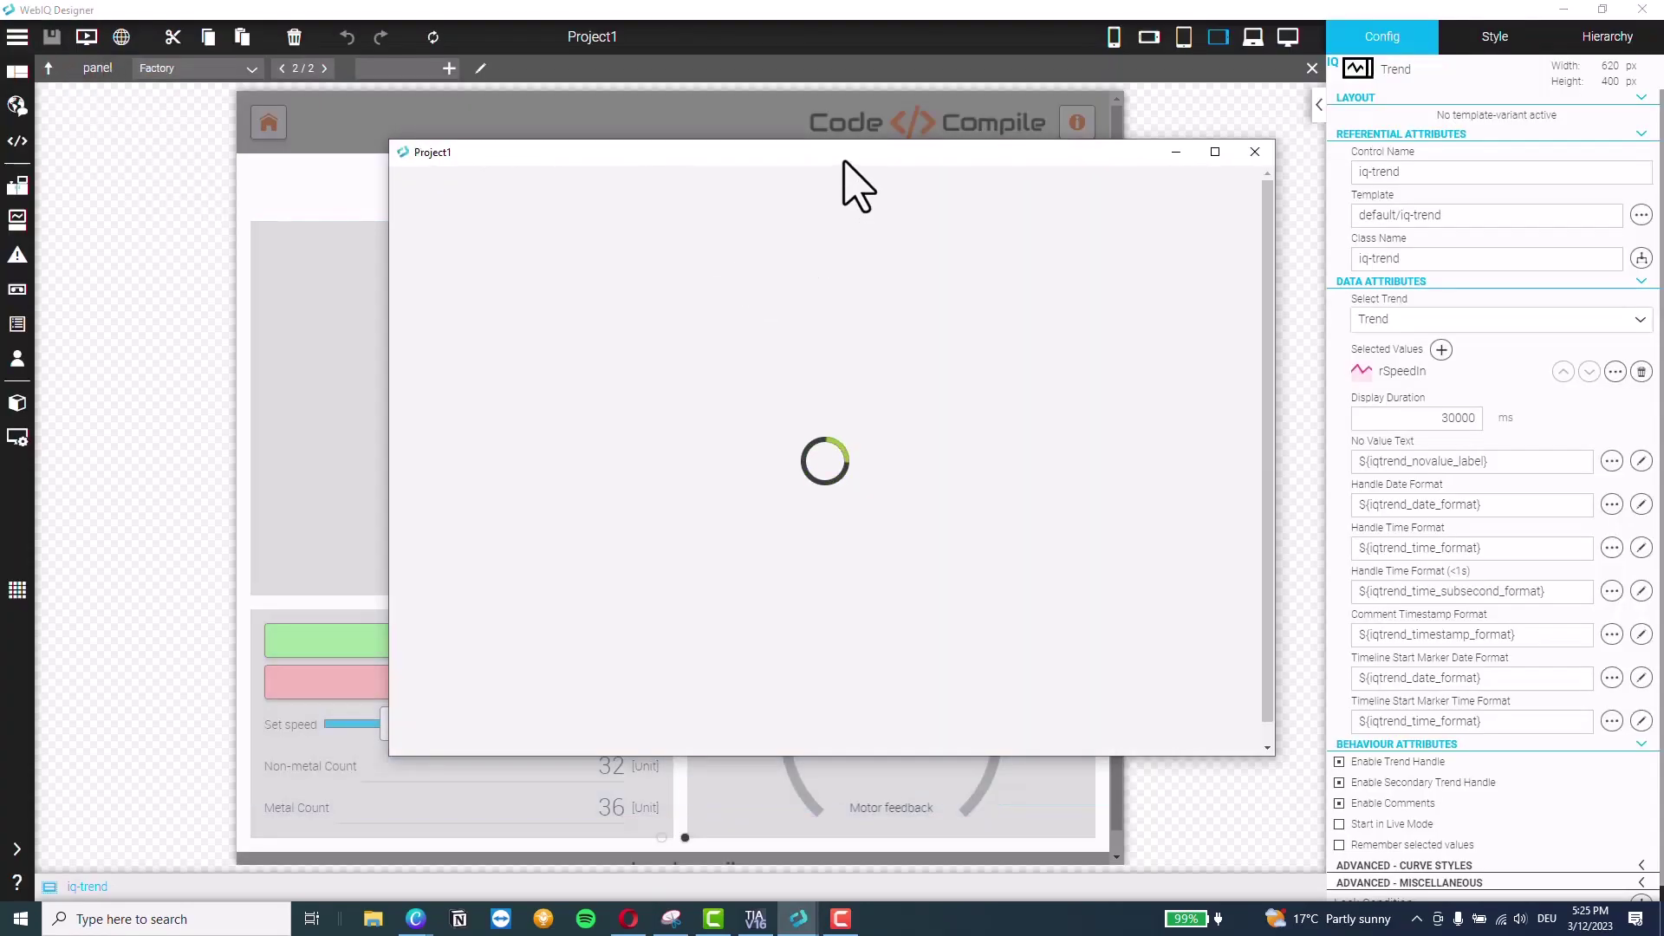
drag(843, 162, 624, 58)
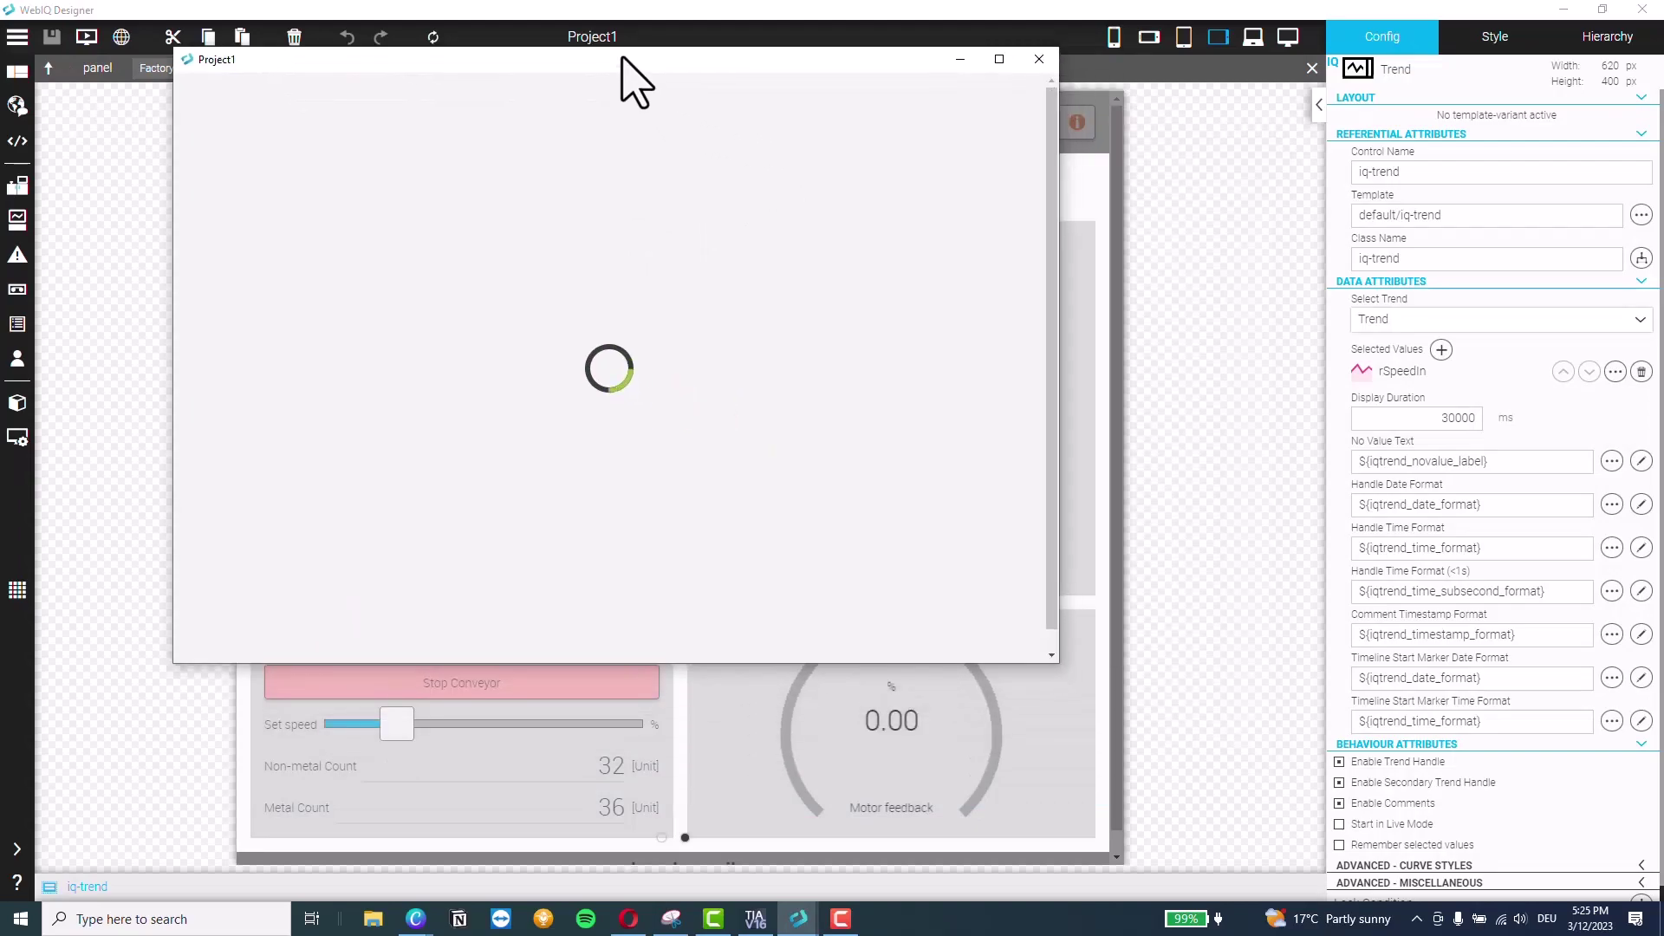
drag(653, 659, 663, 901)
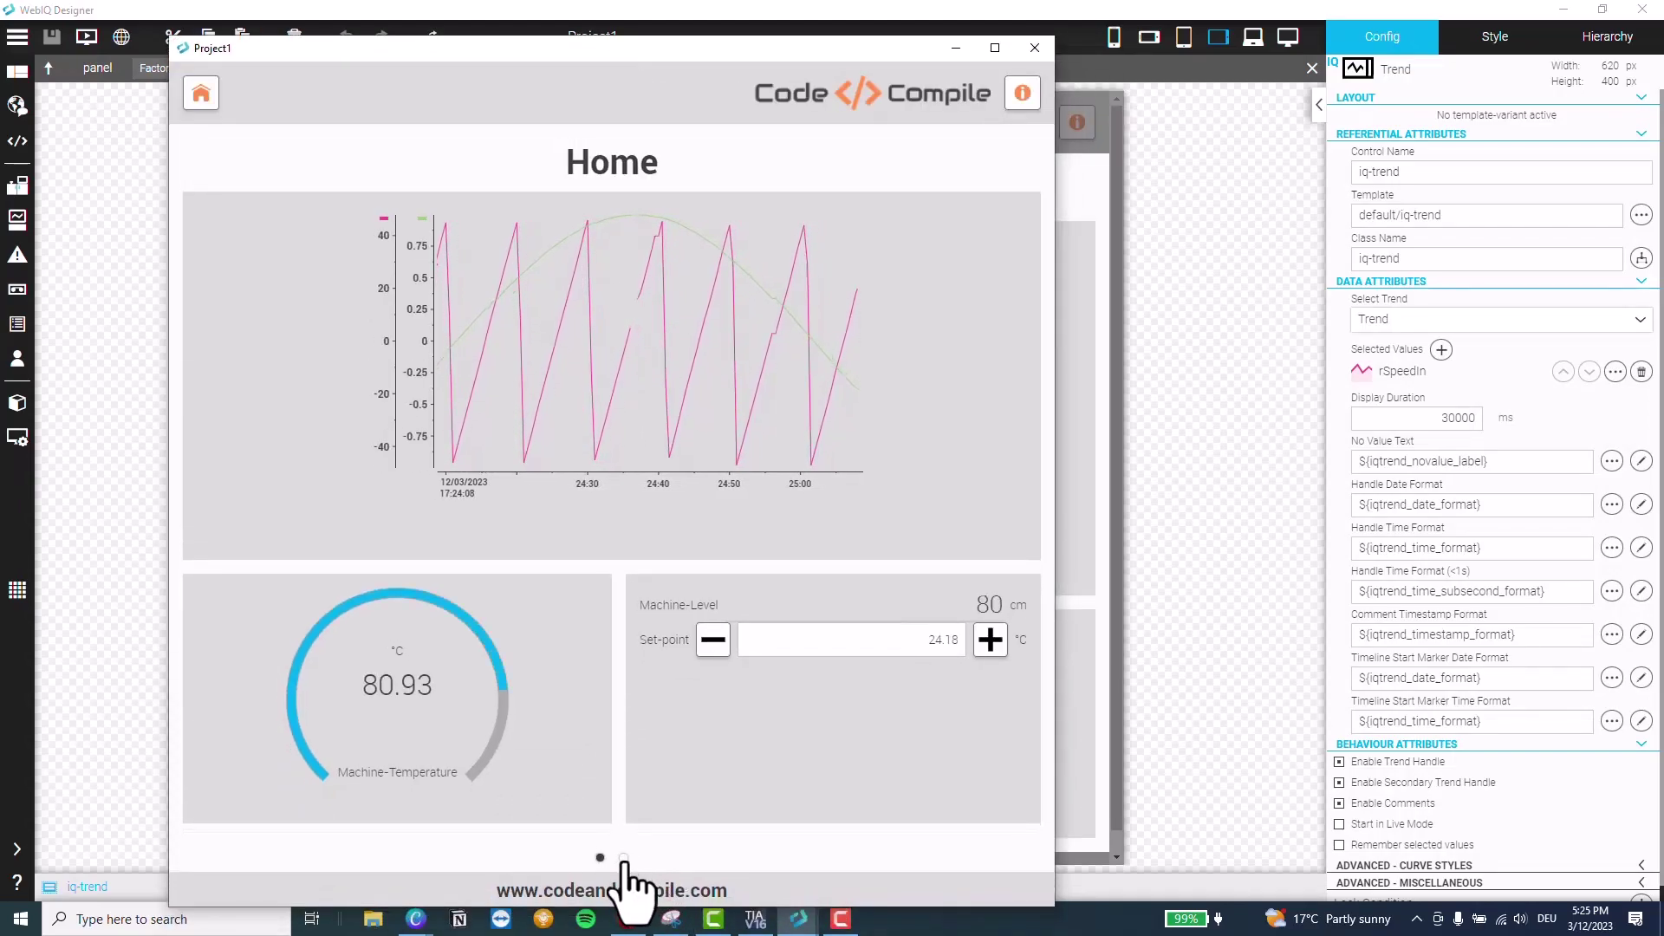
click(624, 858)
drag(633, 55, 1214, 49)
click(628, 919)
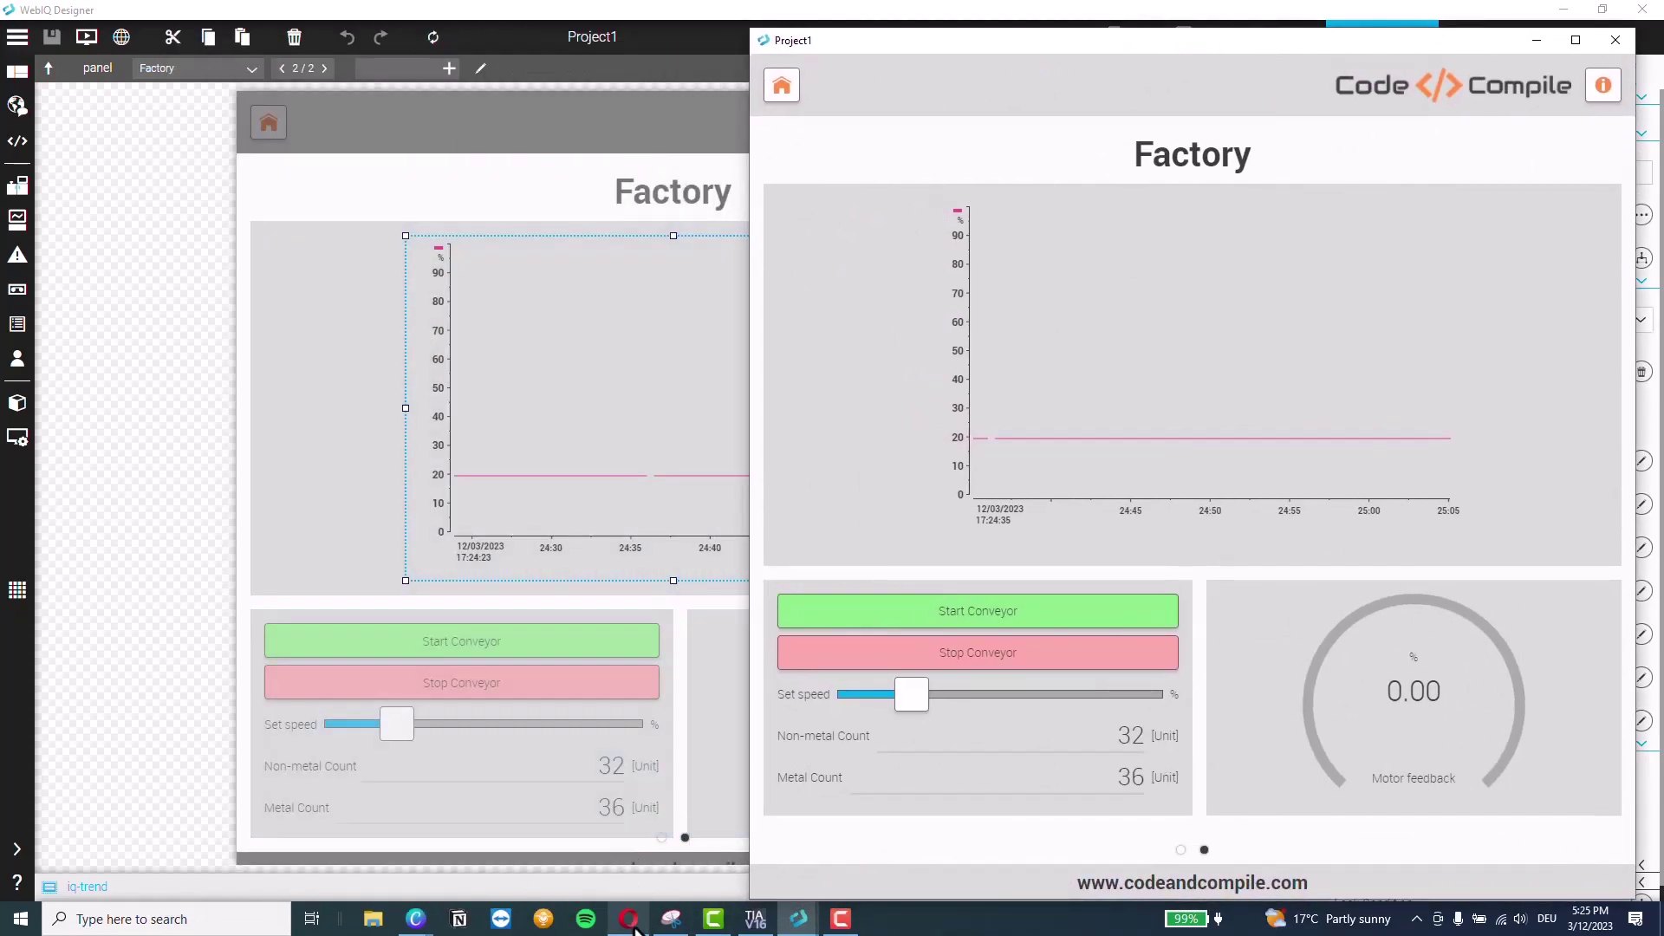
Place the Simumatik browser on the left and start the conveyor emulation
click(252, 16)
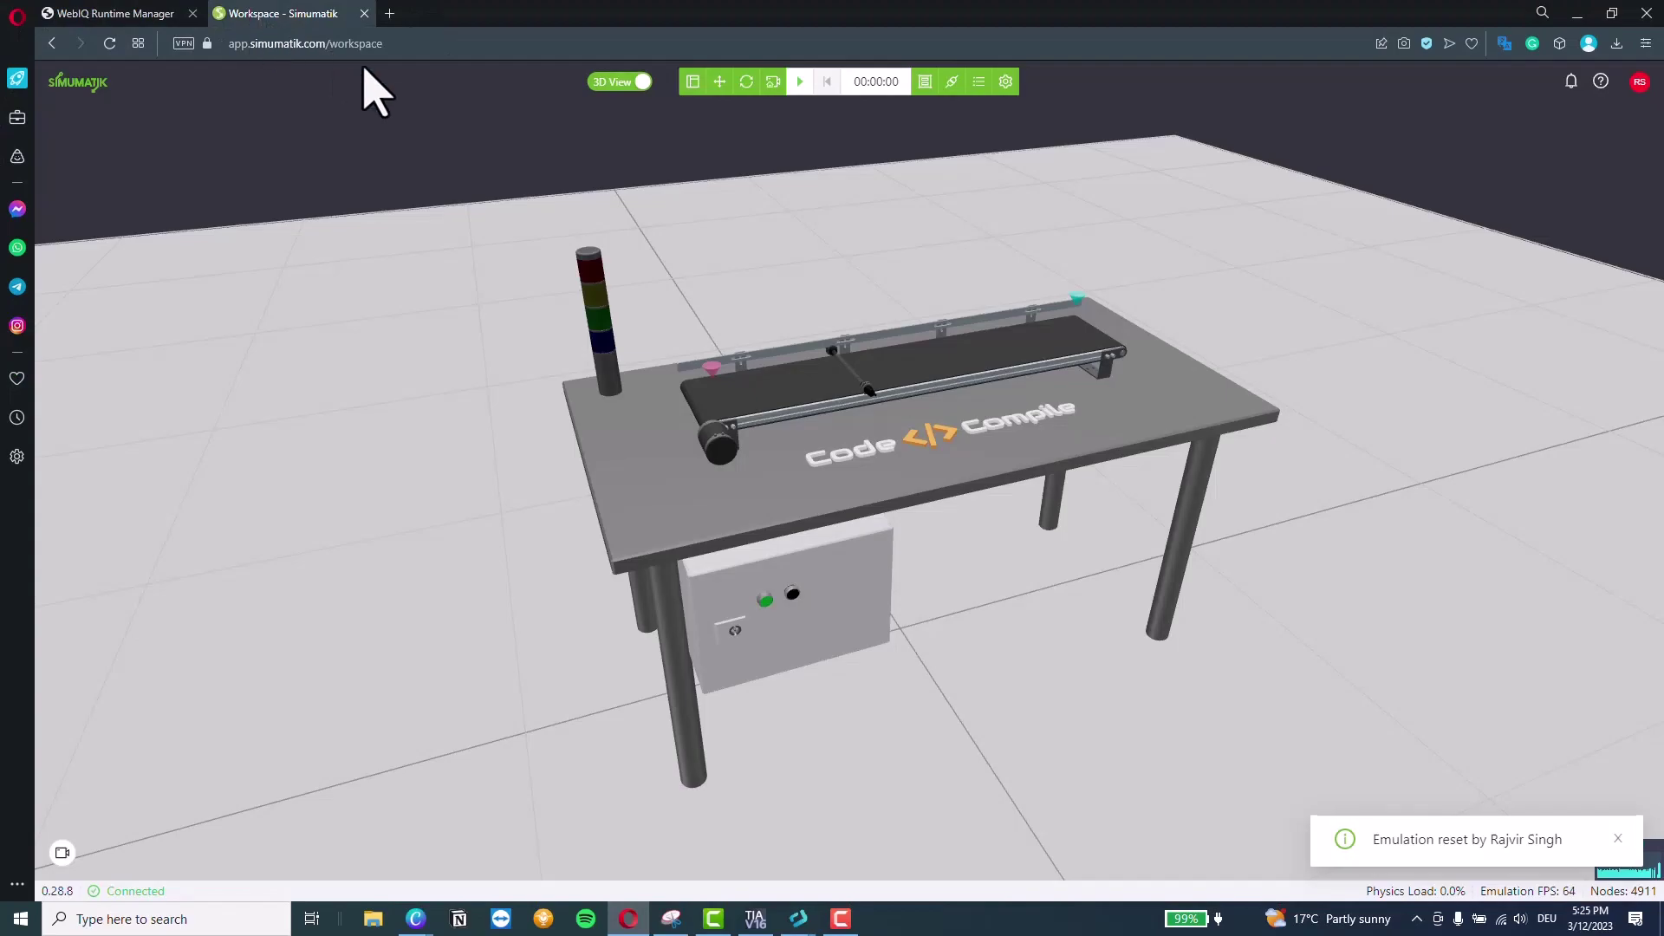
click(1612, 13)
drag(889, 143, 454, 36)
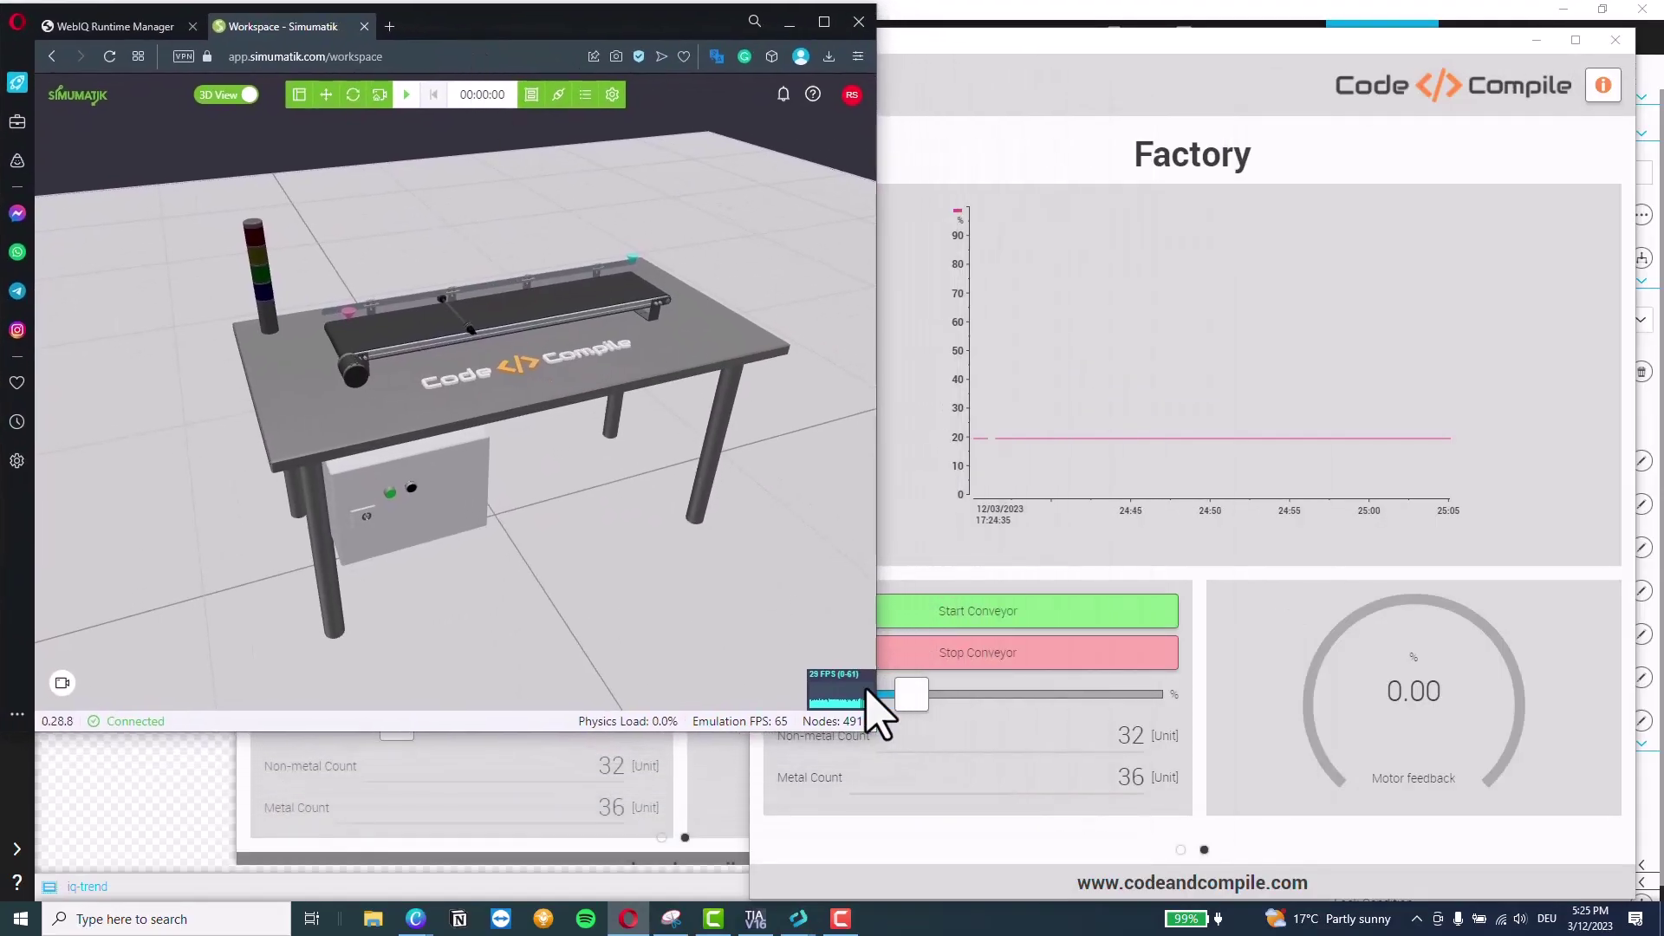
drag(876, 735, 862, 896)
scroll(564, 511, down, 1)
drag(591, 532, 486, 525)
click(402, 97)
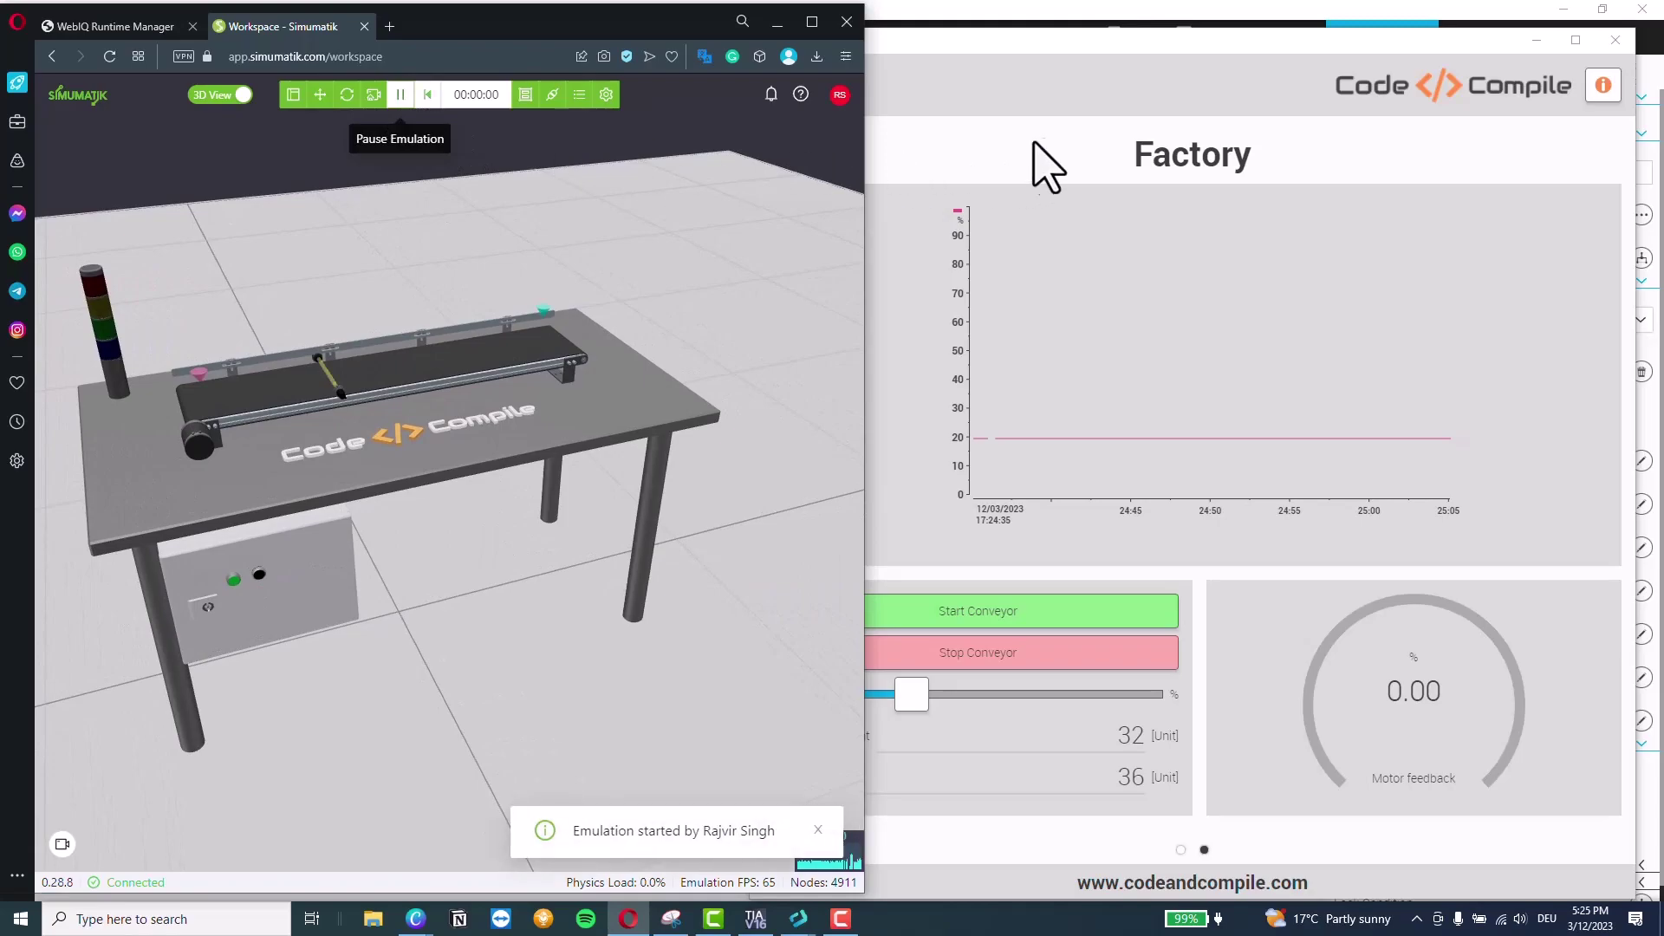
Start the conveyor from the HMI preview and raise the Set speed slider
mouse_move(1104, 75)
mouse_down()
mouse_move(1138, 65)
mouse_move(1088, 51)
mouse_up()
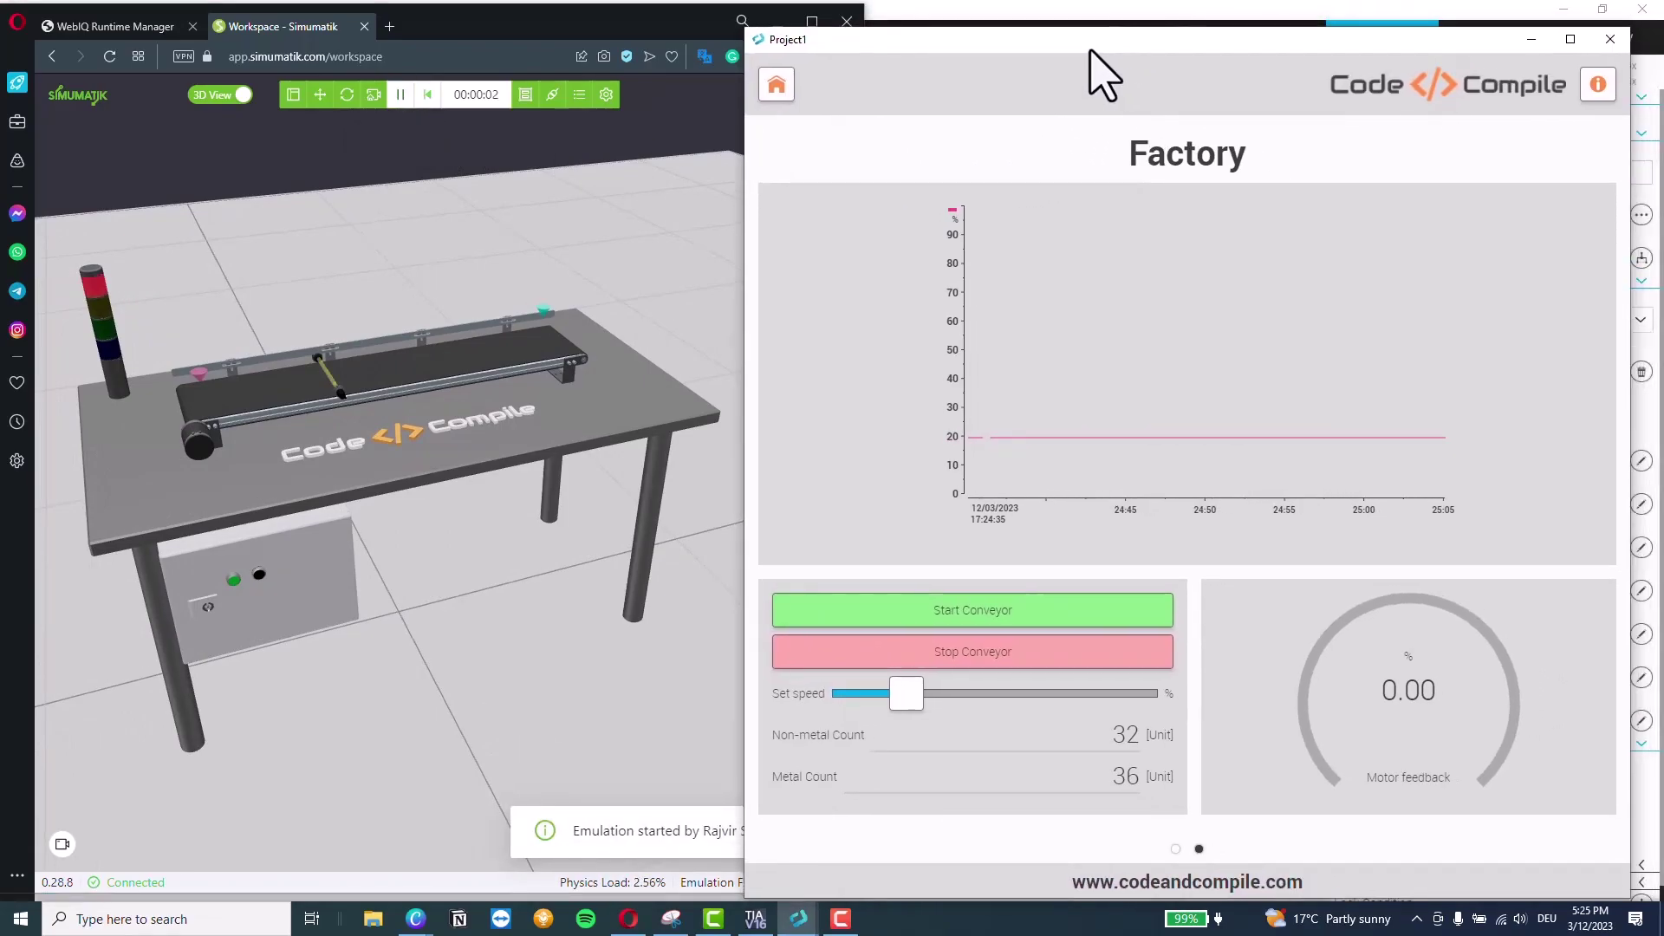
click(956, 620)
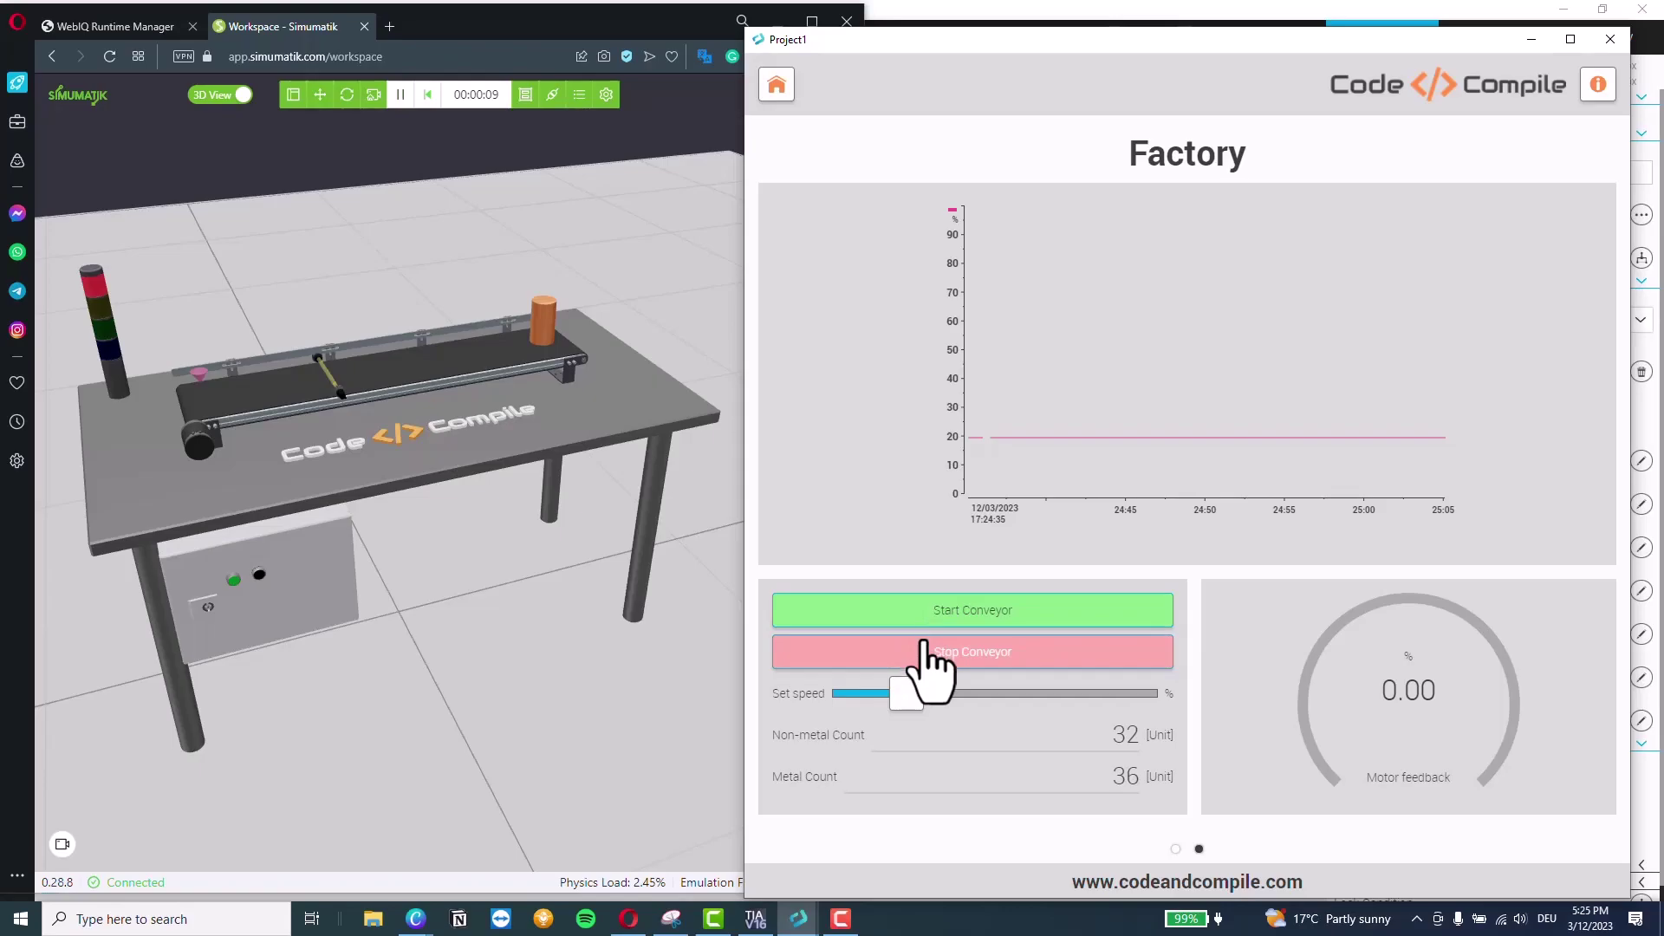
click(957, 609)
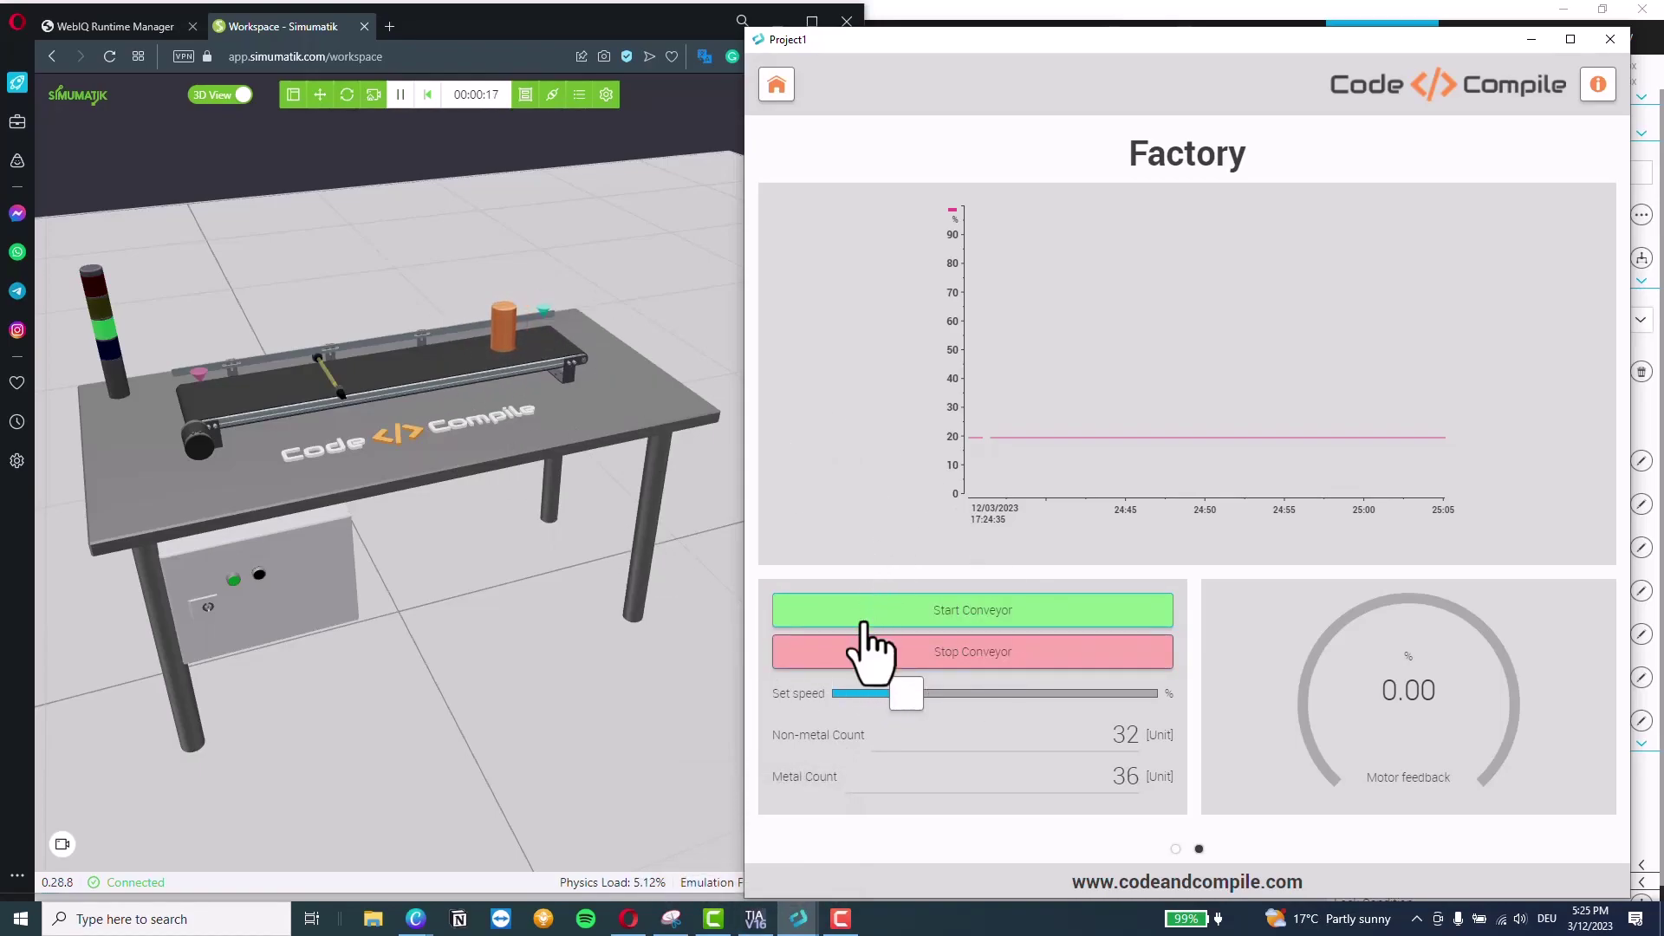
drag(907, 693, 1074, 698)
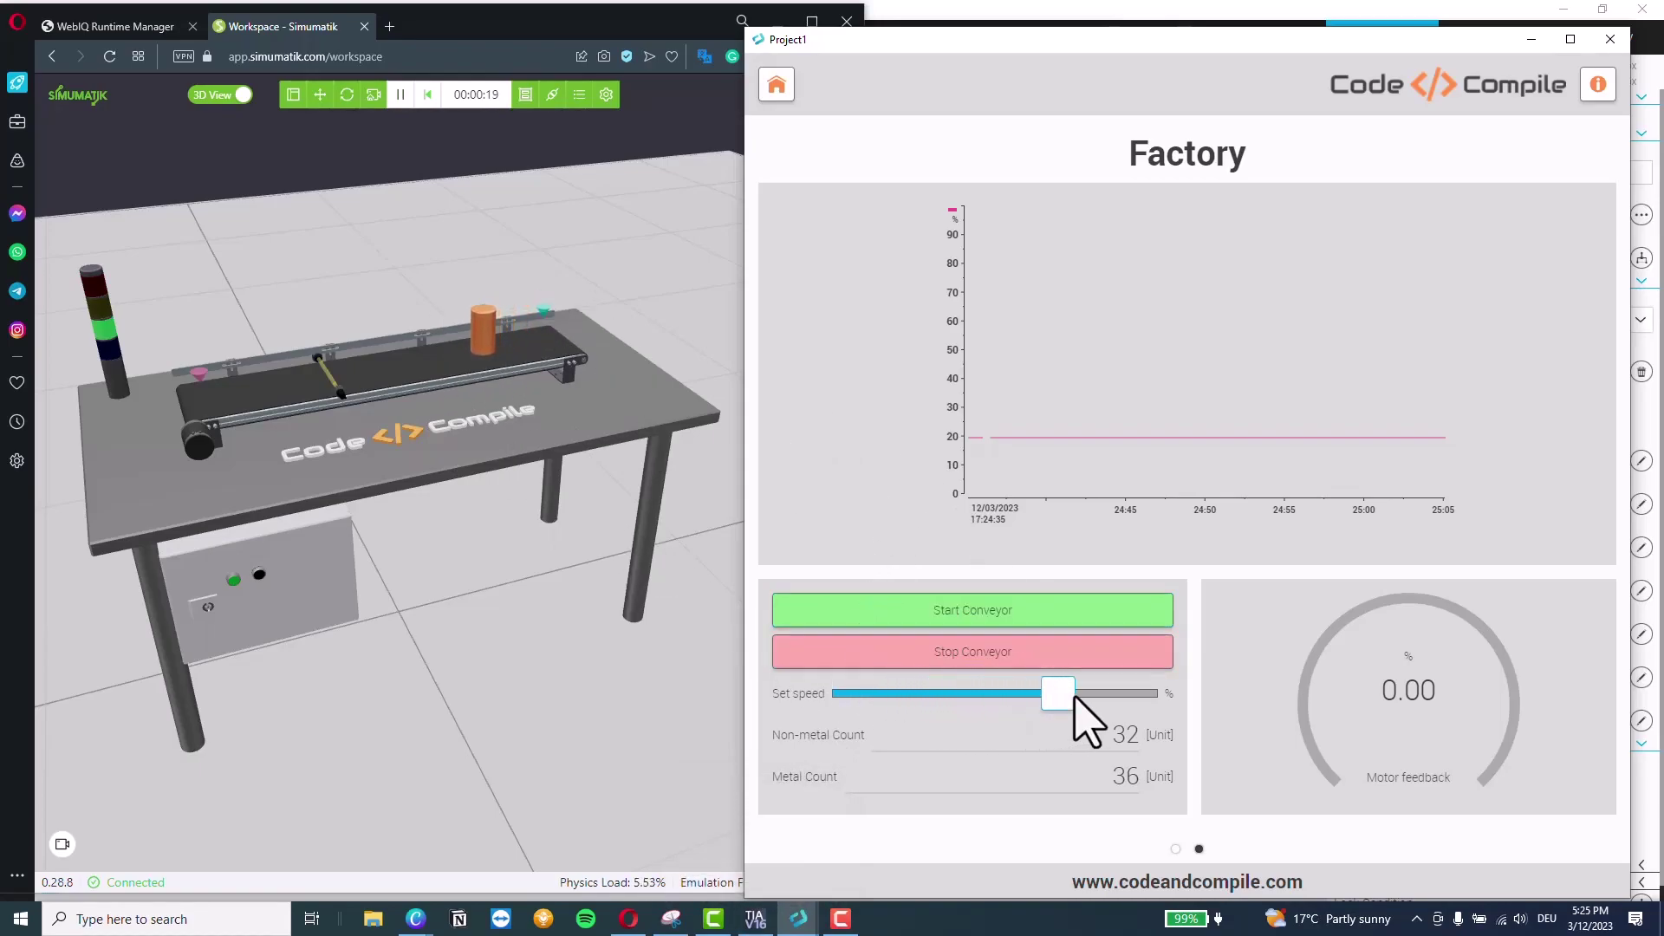
click(1074, 695)
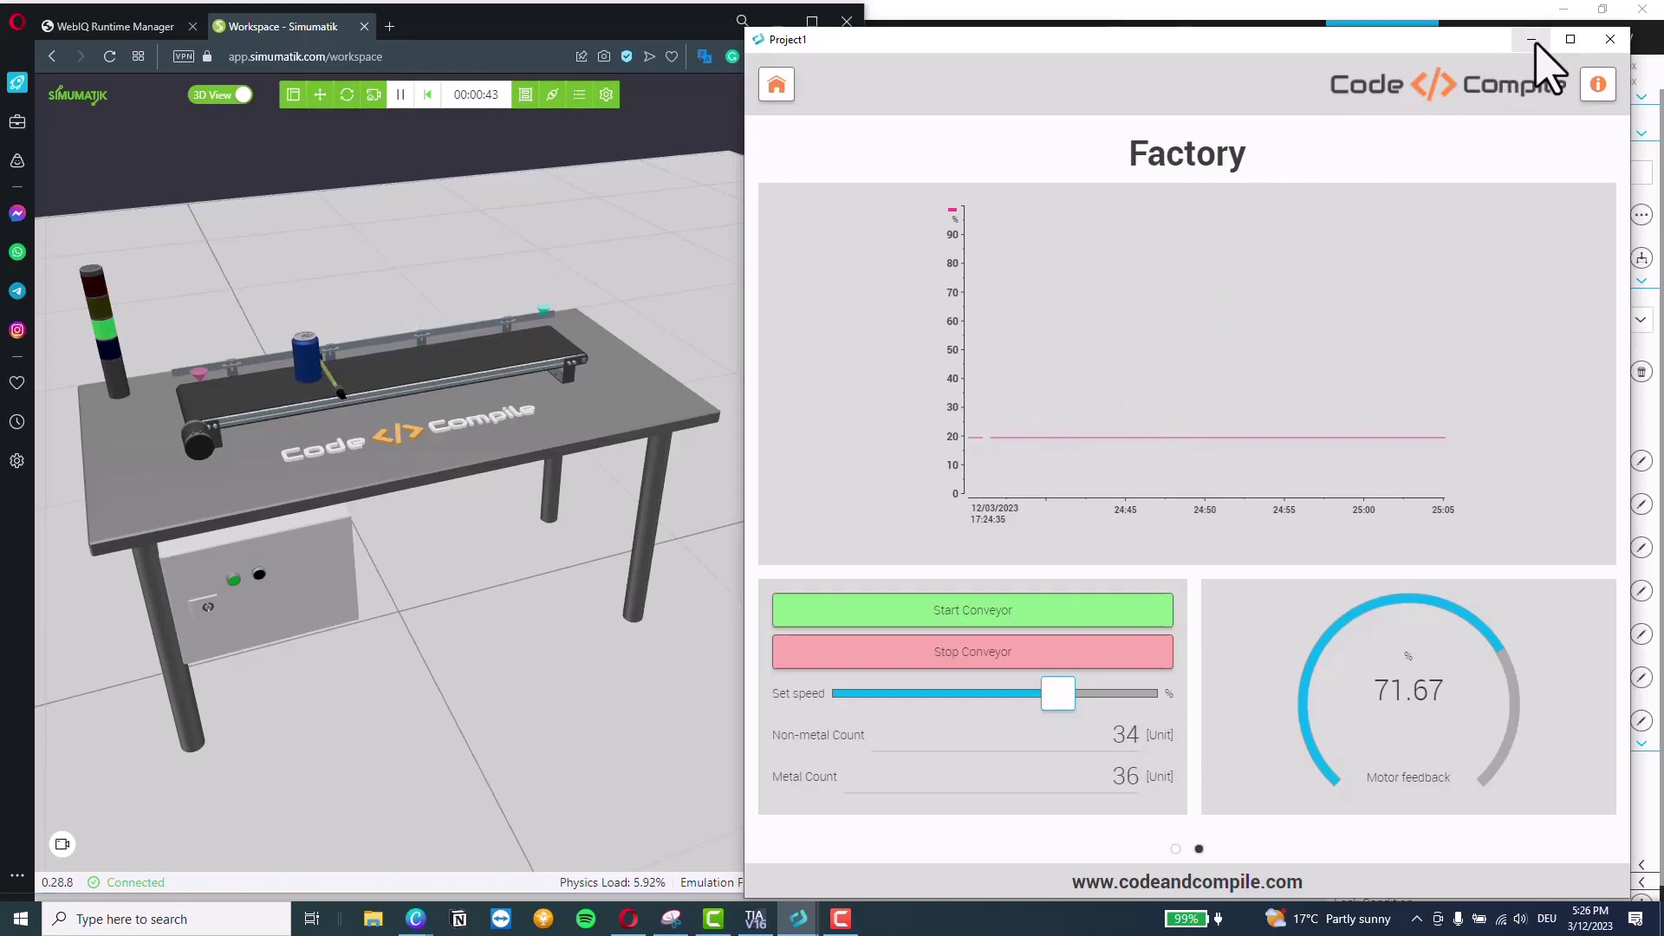
Close the preview and enable Start in Live Mode on the Factory trend
click(1599, 44)
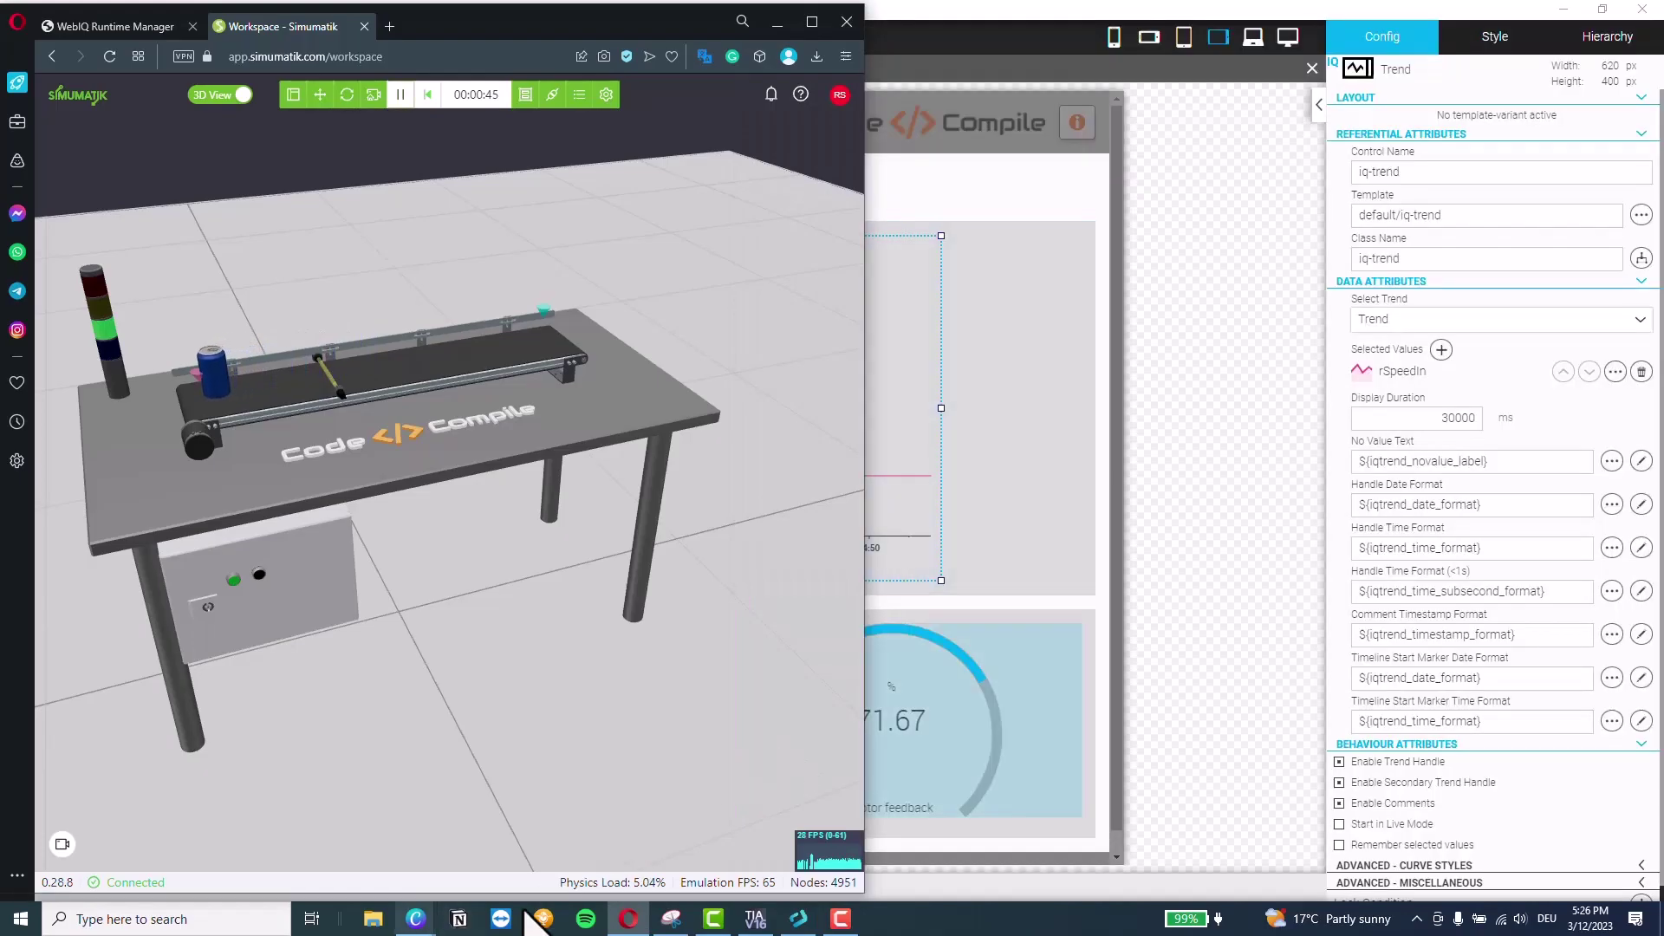
click(1133, 575)
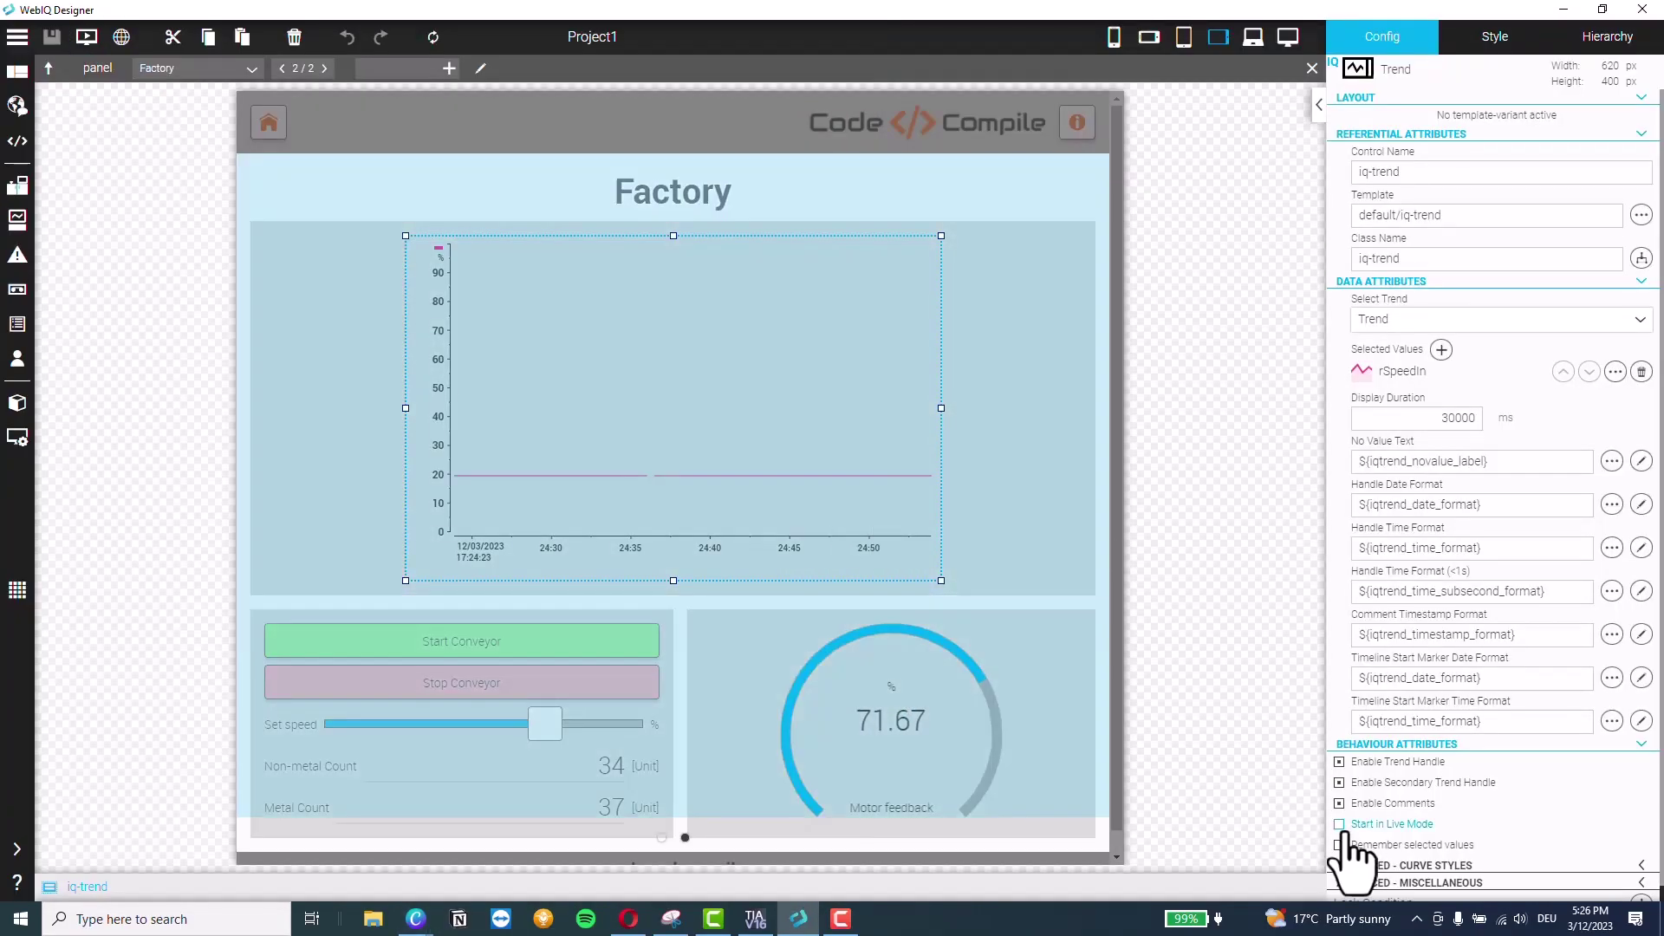
click(1339, 824)
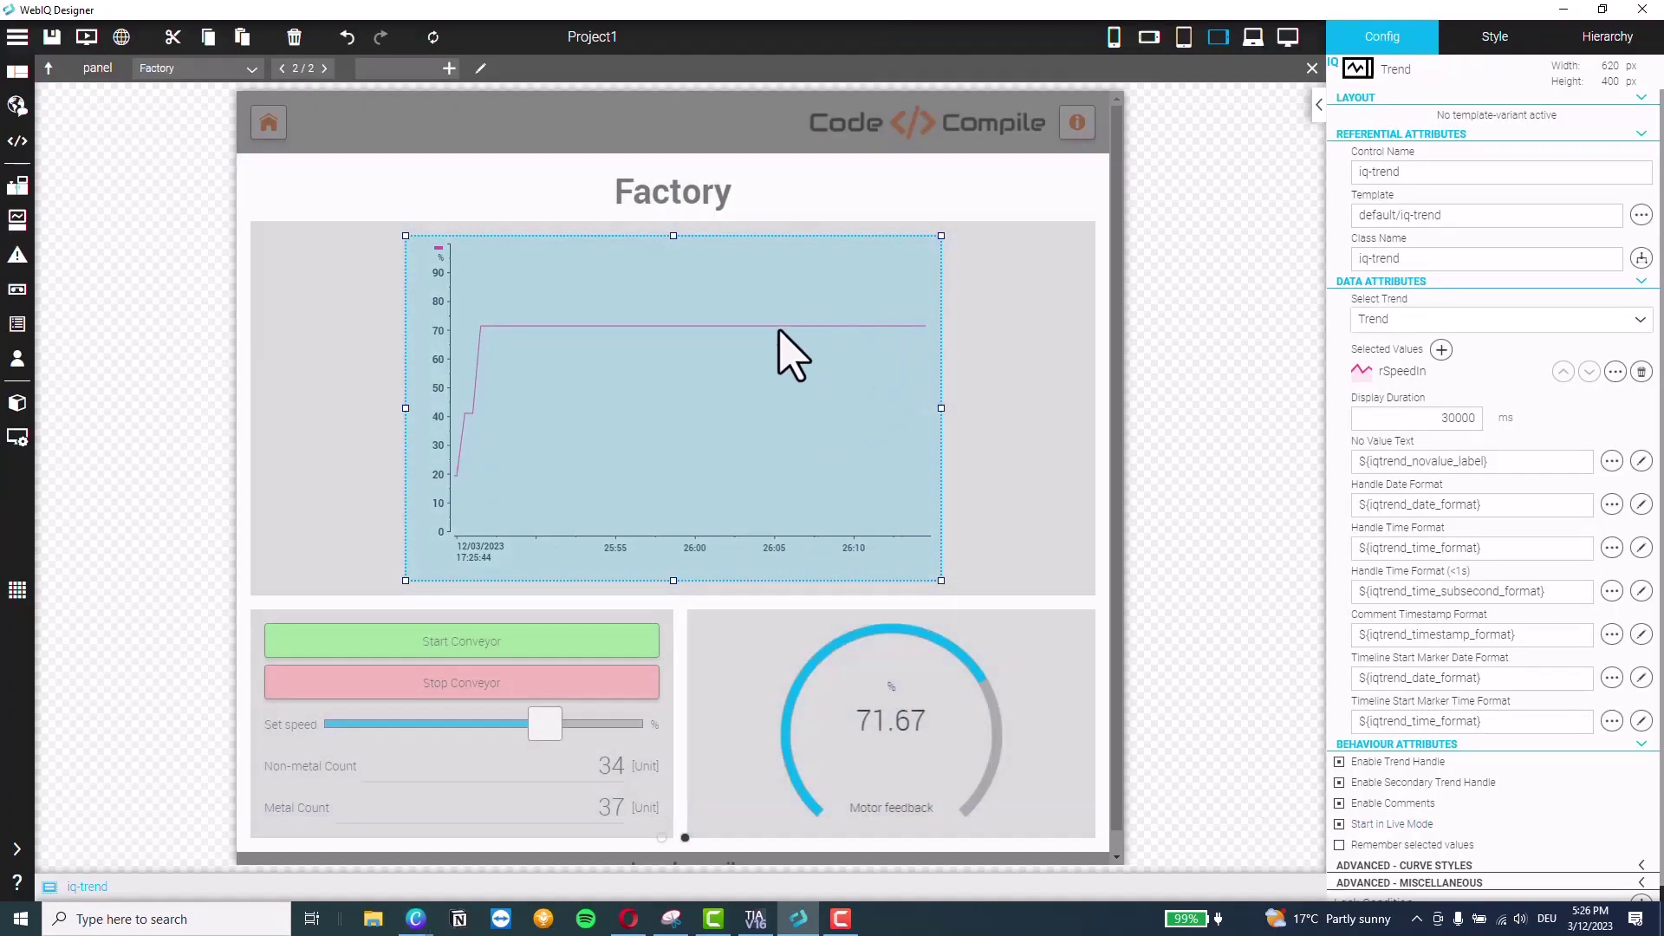
Relaunch the HMI preview, enlarged on the Factory page and moved to the right
click(88, 41)
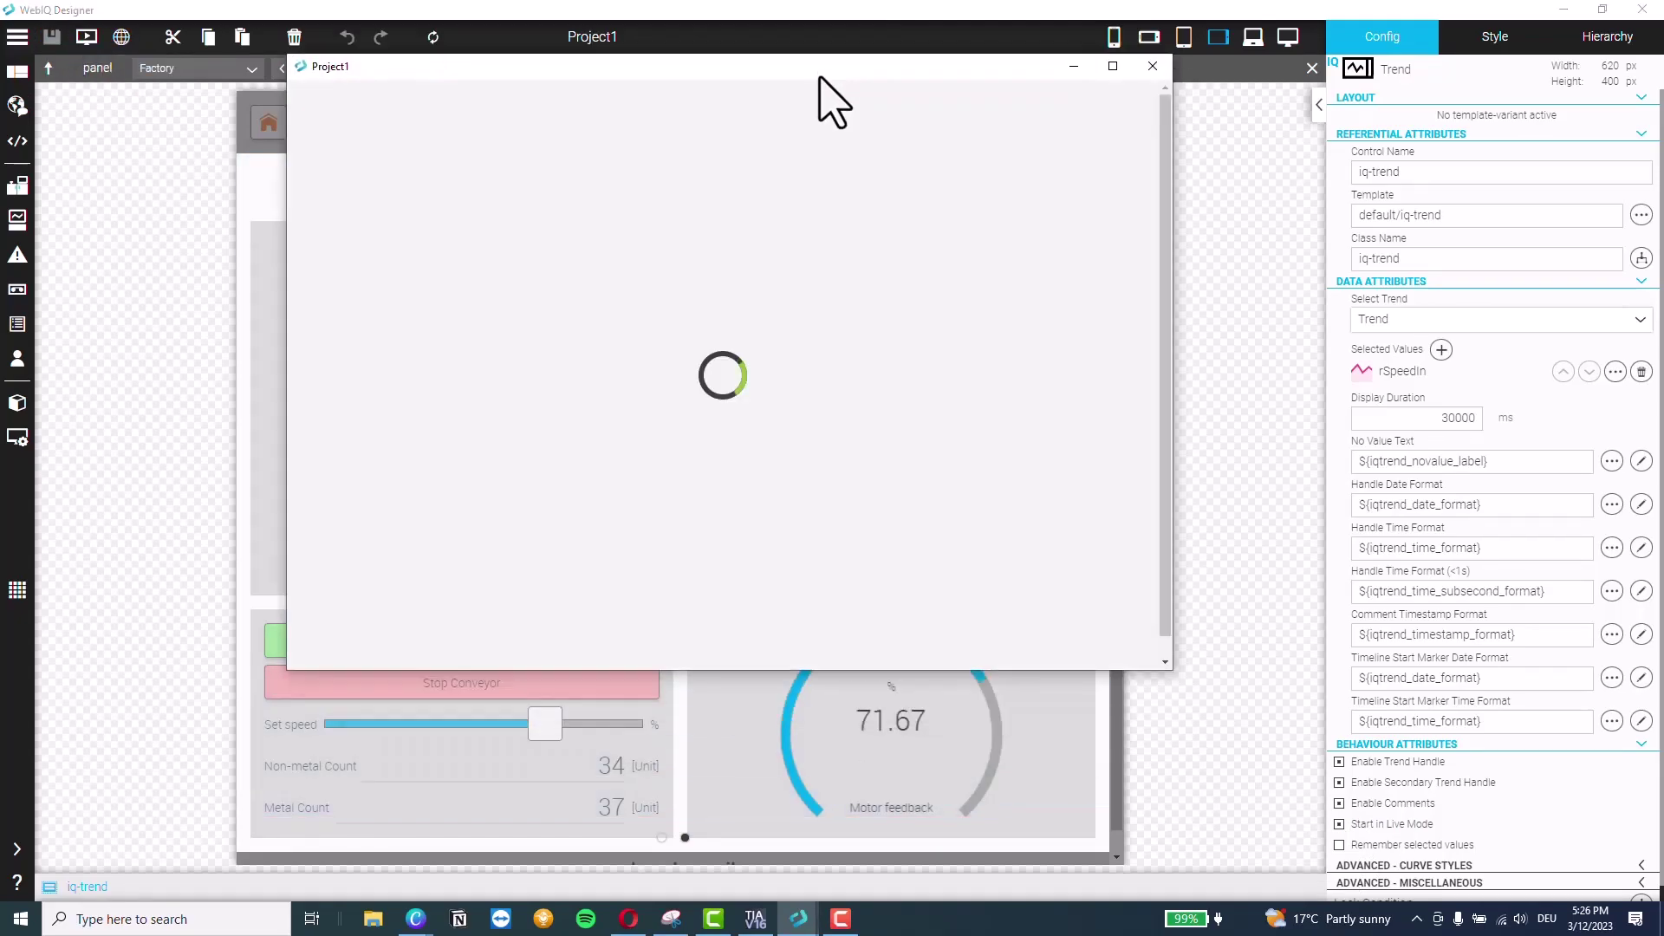
drag(910, 684, 924, 865)
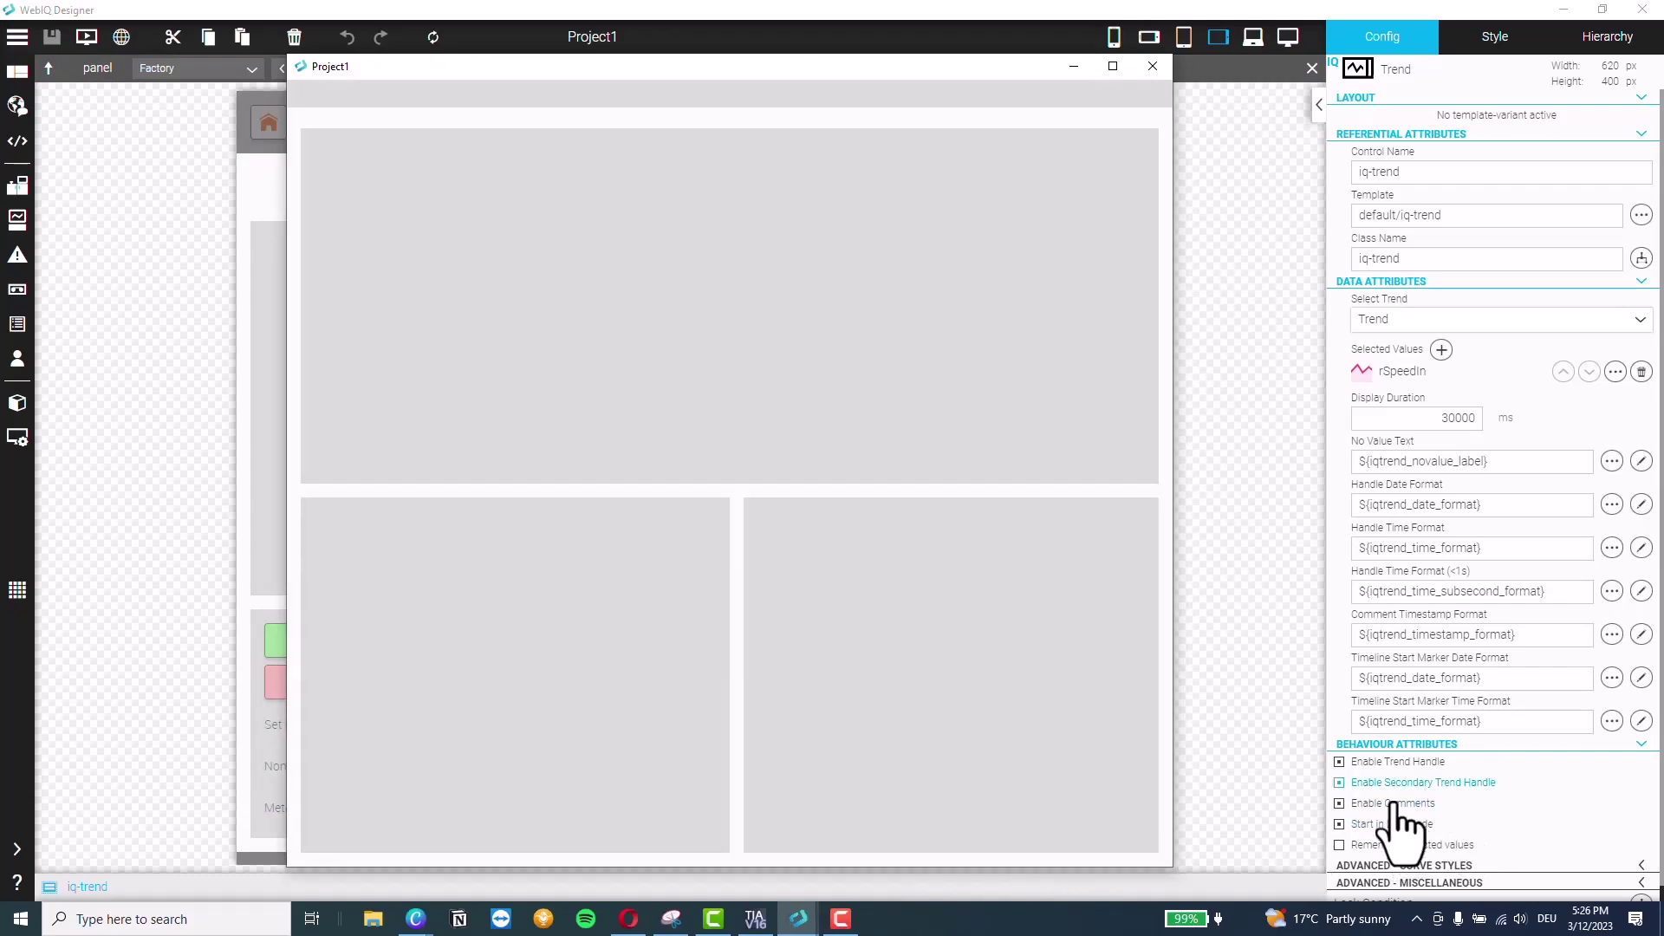
drag(992, 568, 835, 705)
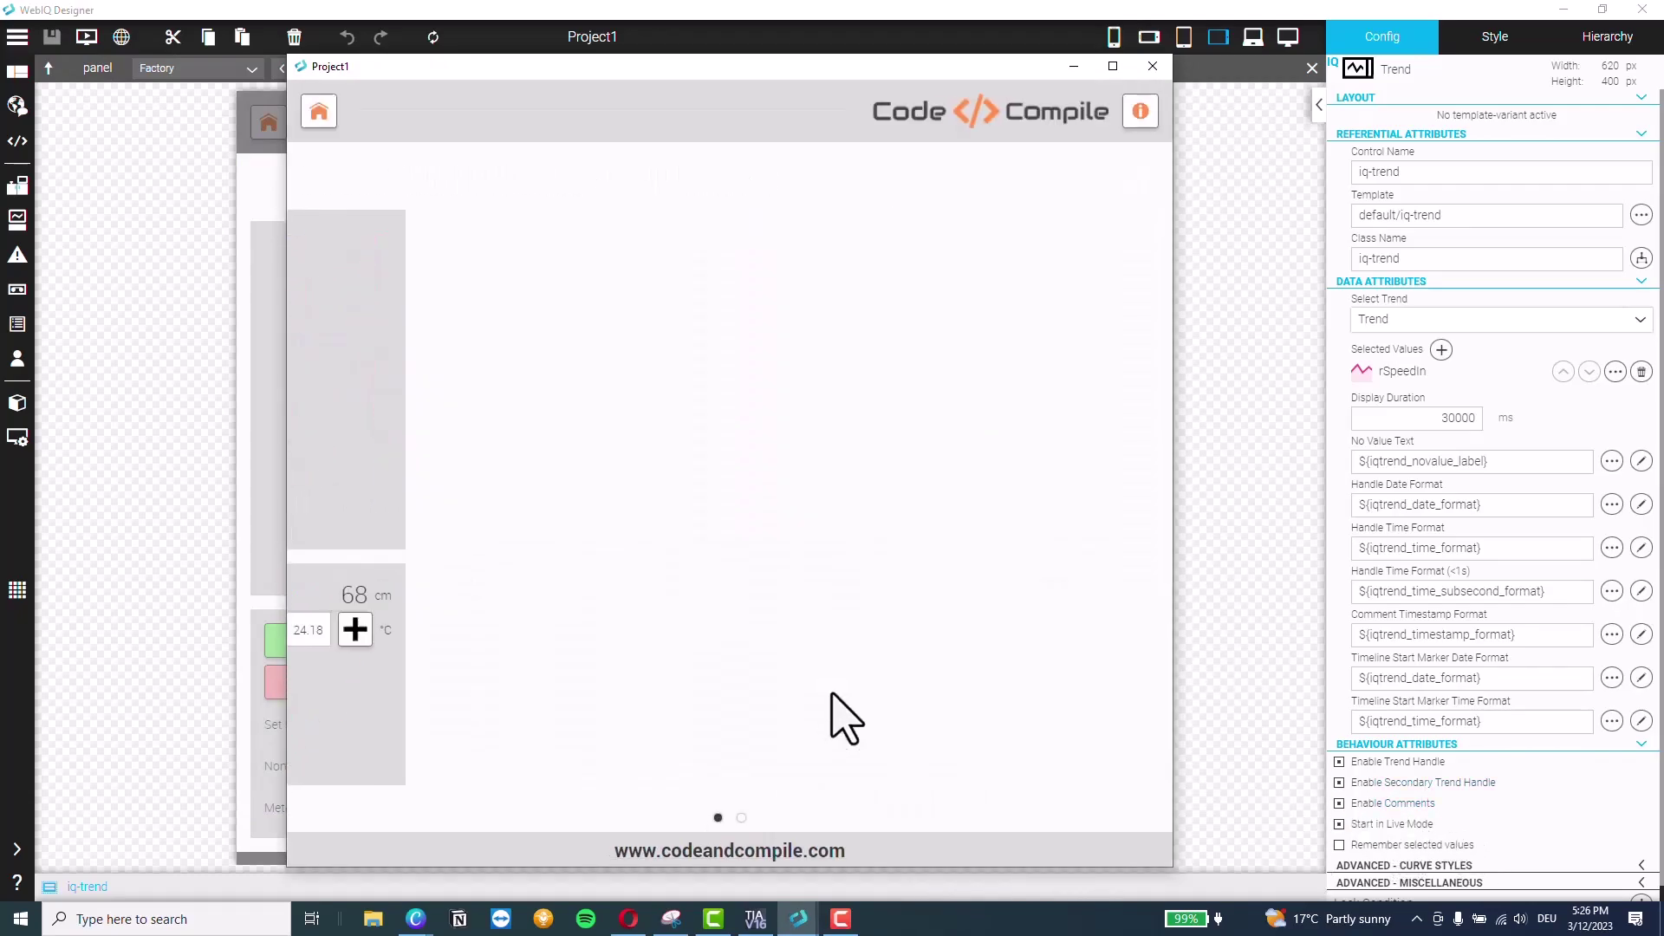
drag(837, 74, 1301, 69)
Lower the conveyor set speed from the HMI preview and stop the conveyor
click(628, 919)
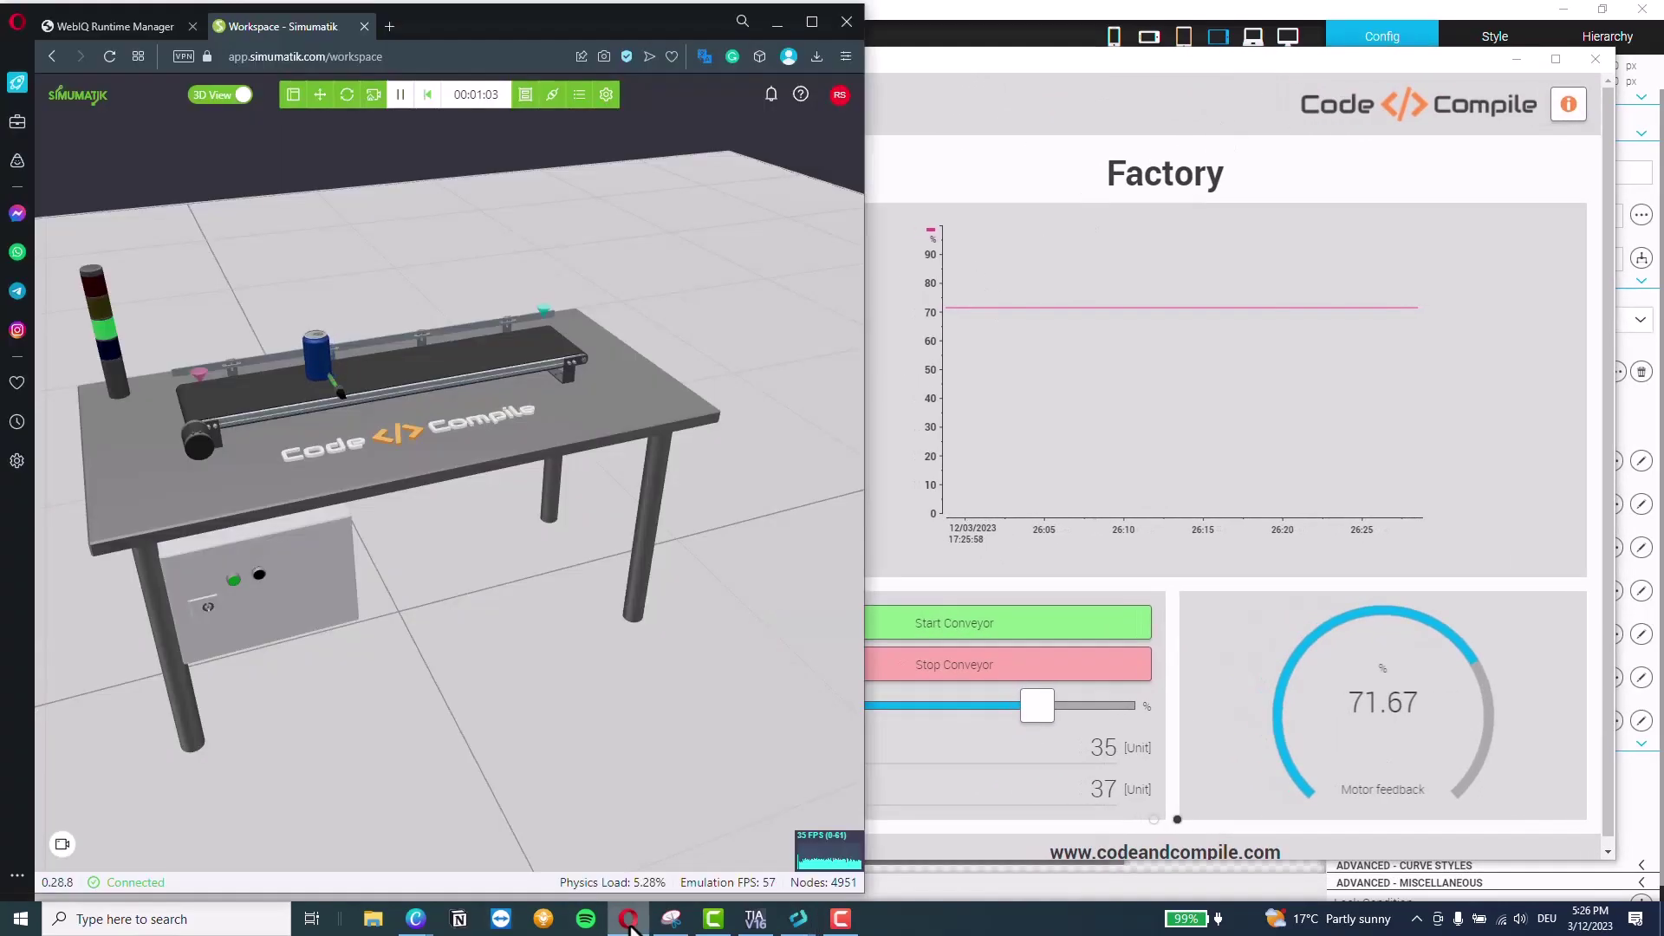
click(1089, 142)
drag(1170, 60, 1211, 52)
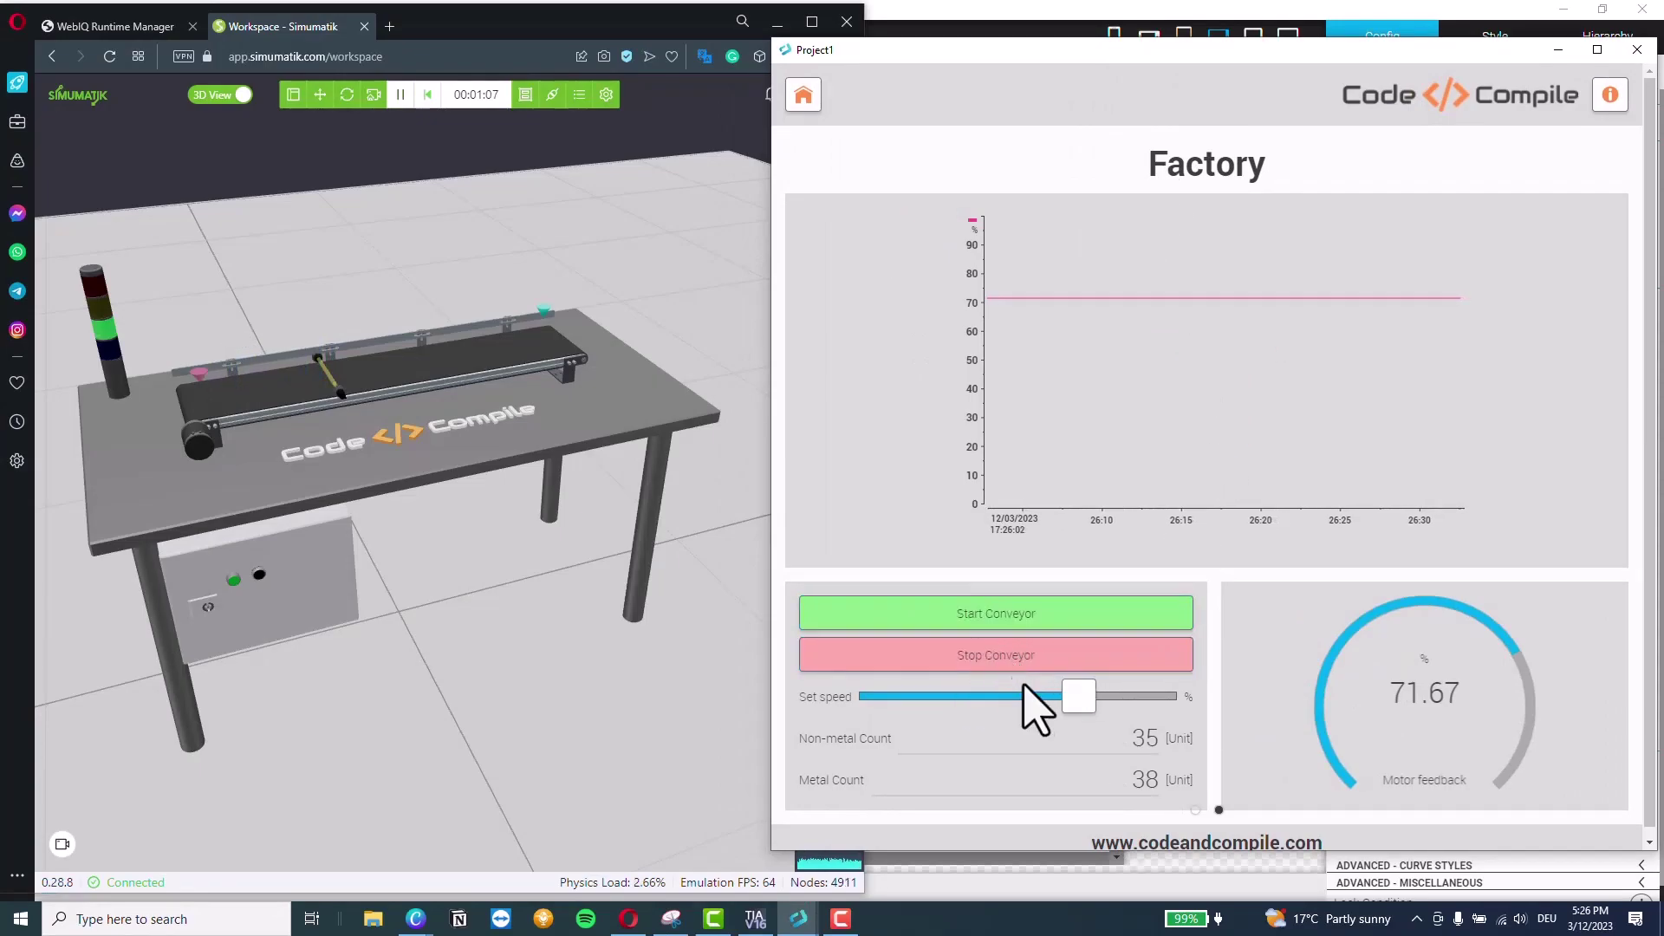
drag(1075, 694, 957, 702)
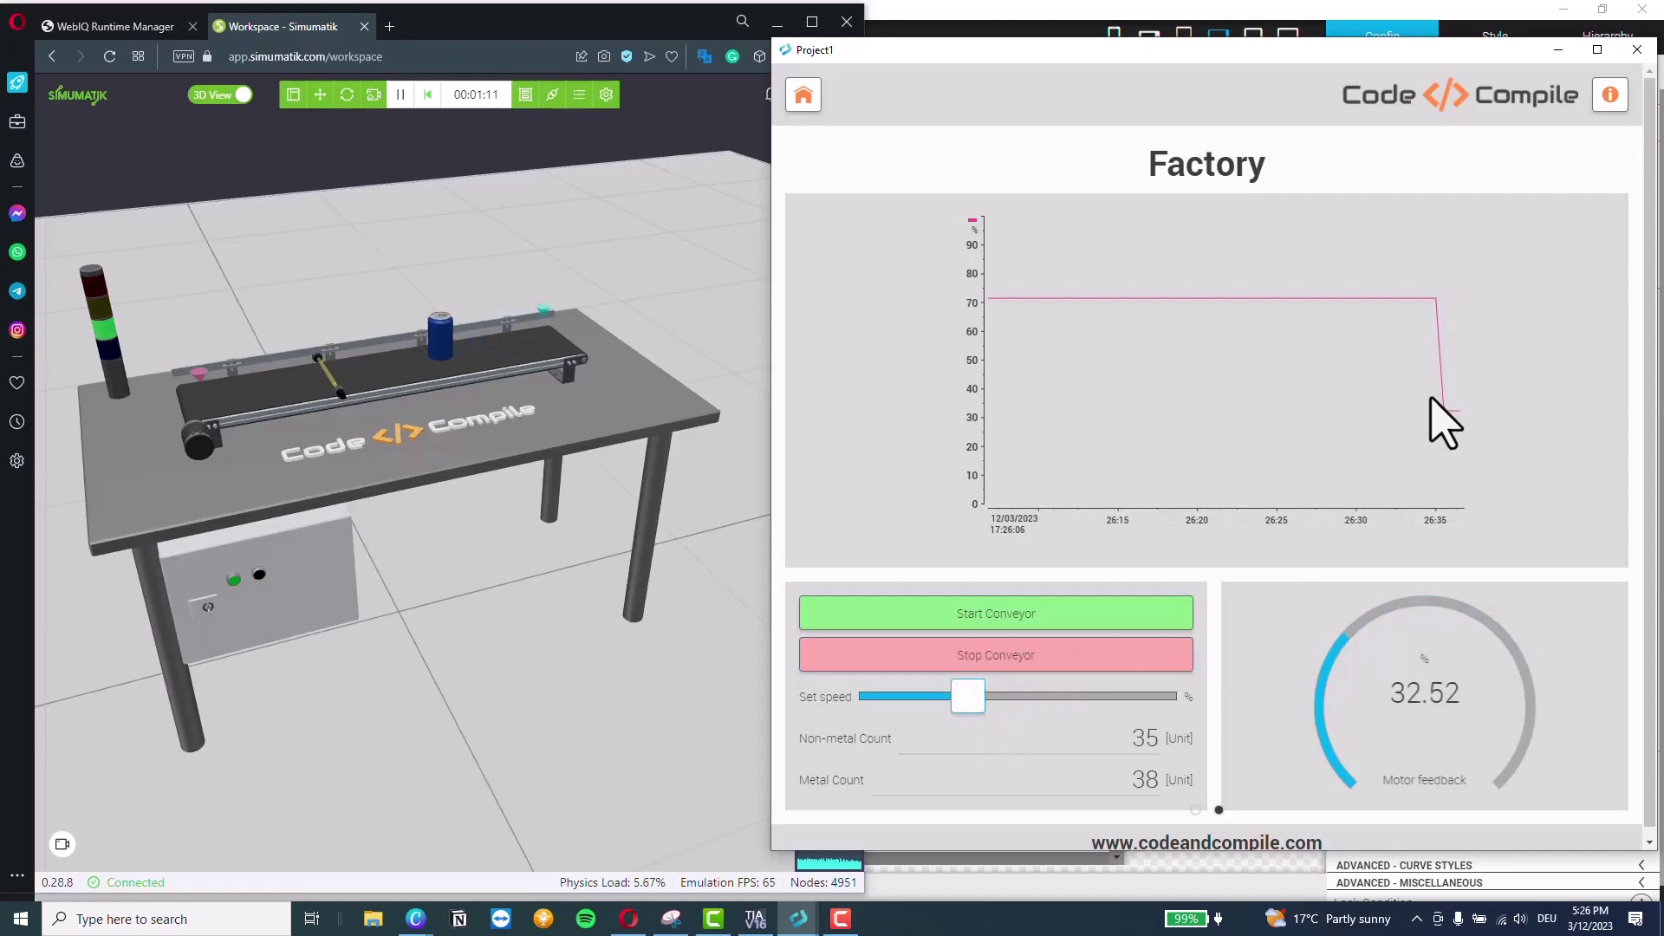
click(1006, 656)
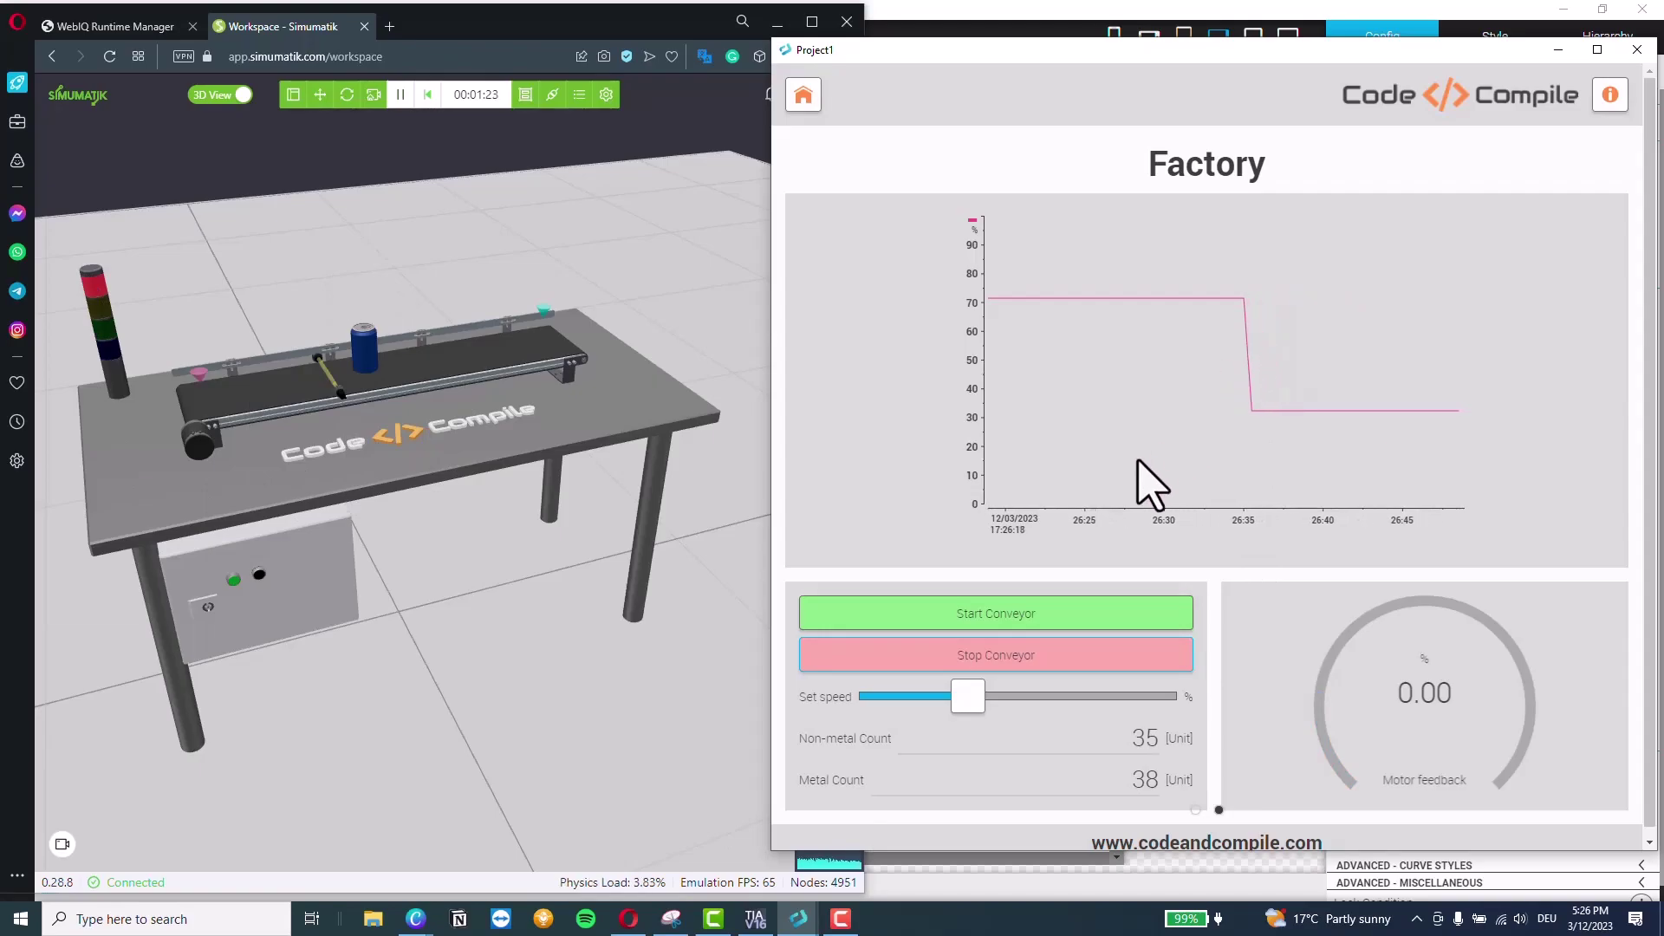
Restart and stop the conveyor once more, then close the HMI preview
click(979, 618)
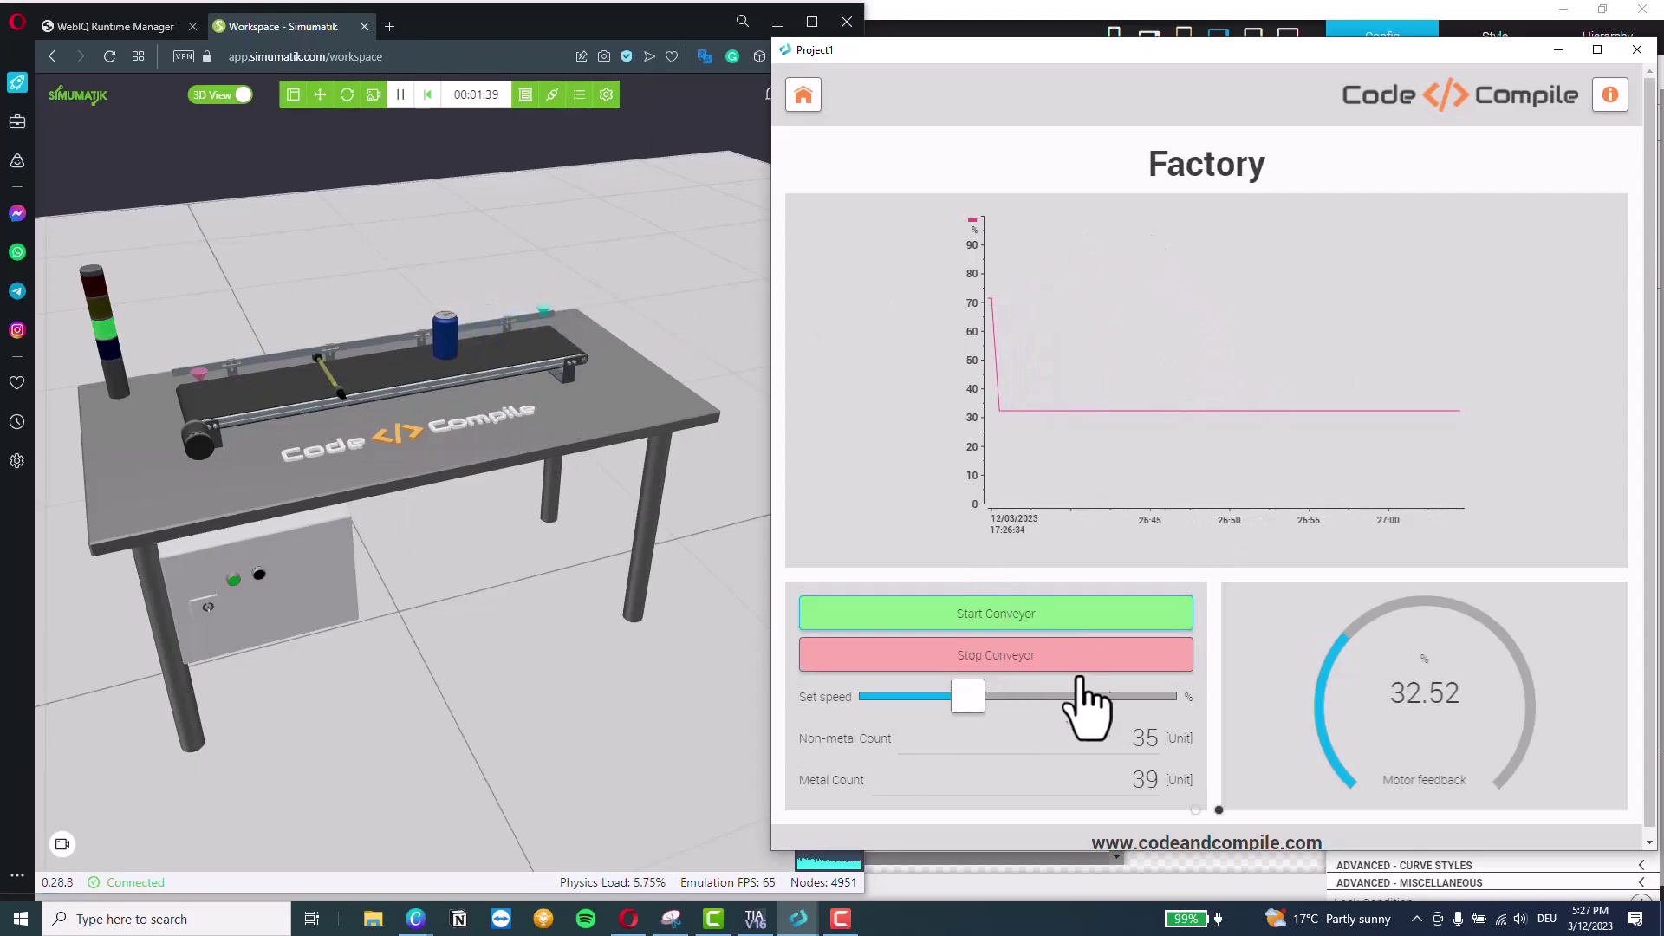
click(1019, 663)
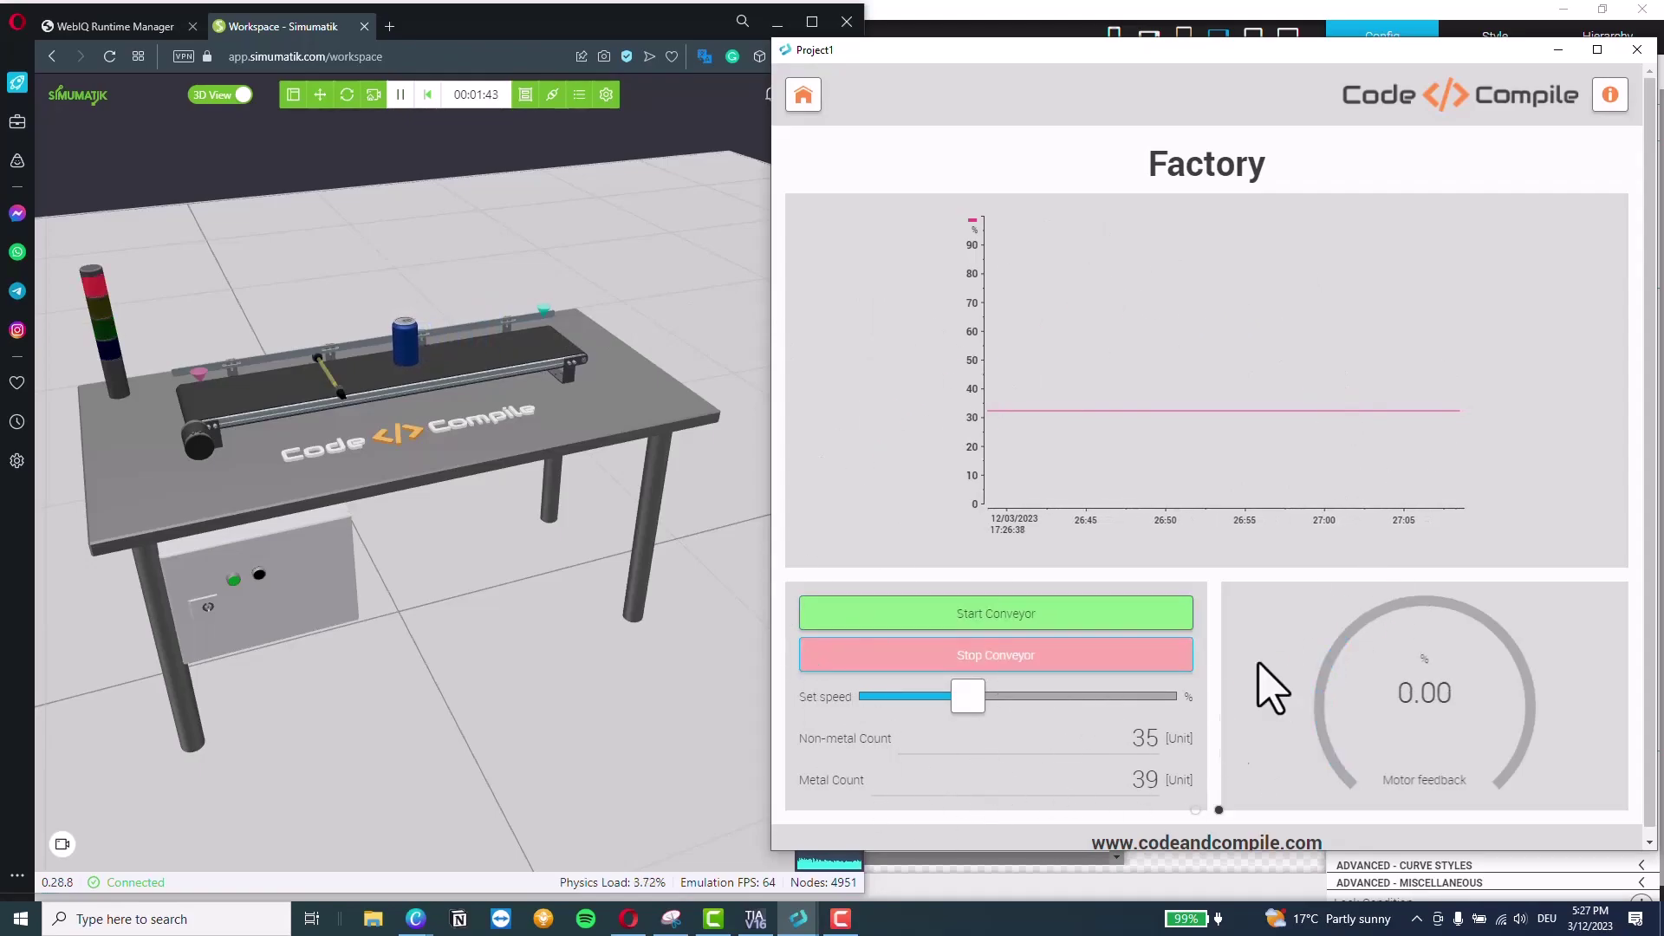
click(1637, 50)
click(1089, 35)
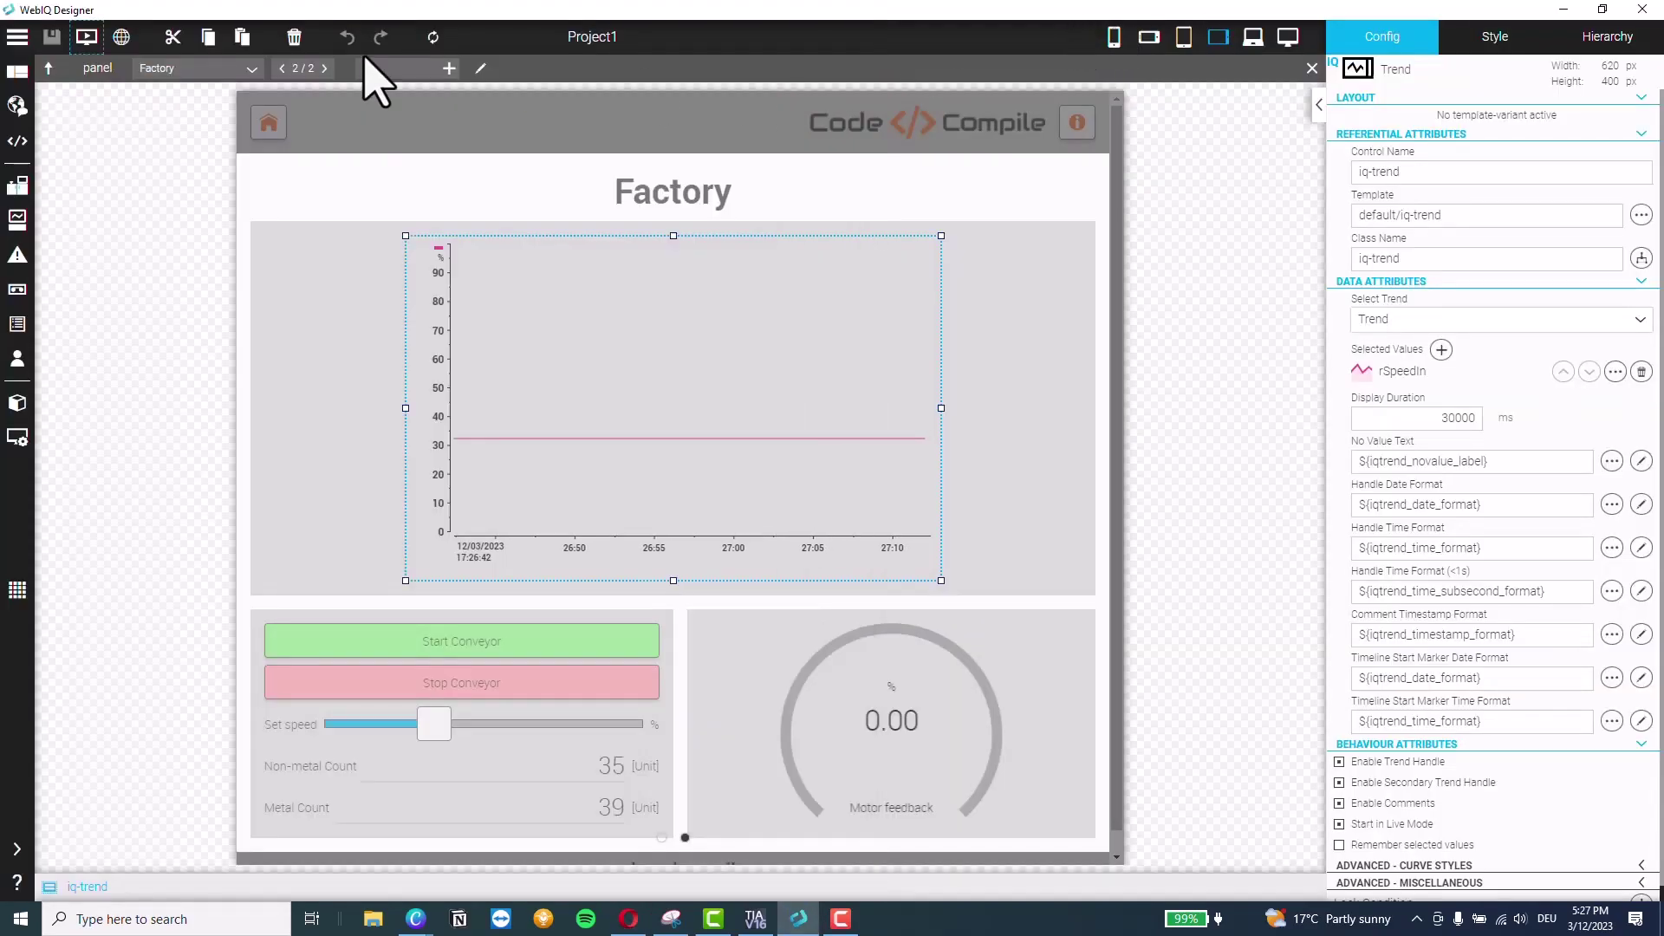
Publish Project1 from the project menu and confirm with Yes
click(27, 48)
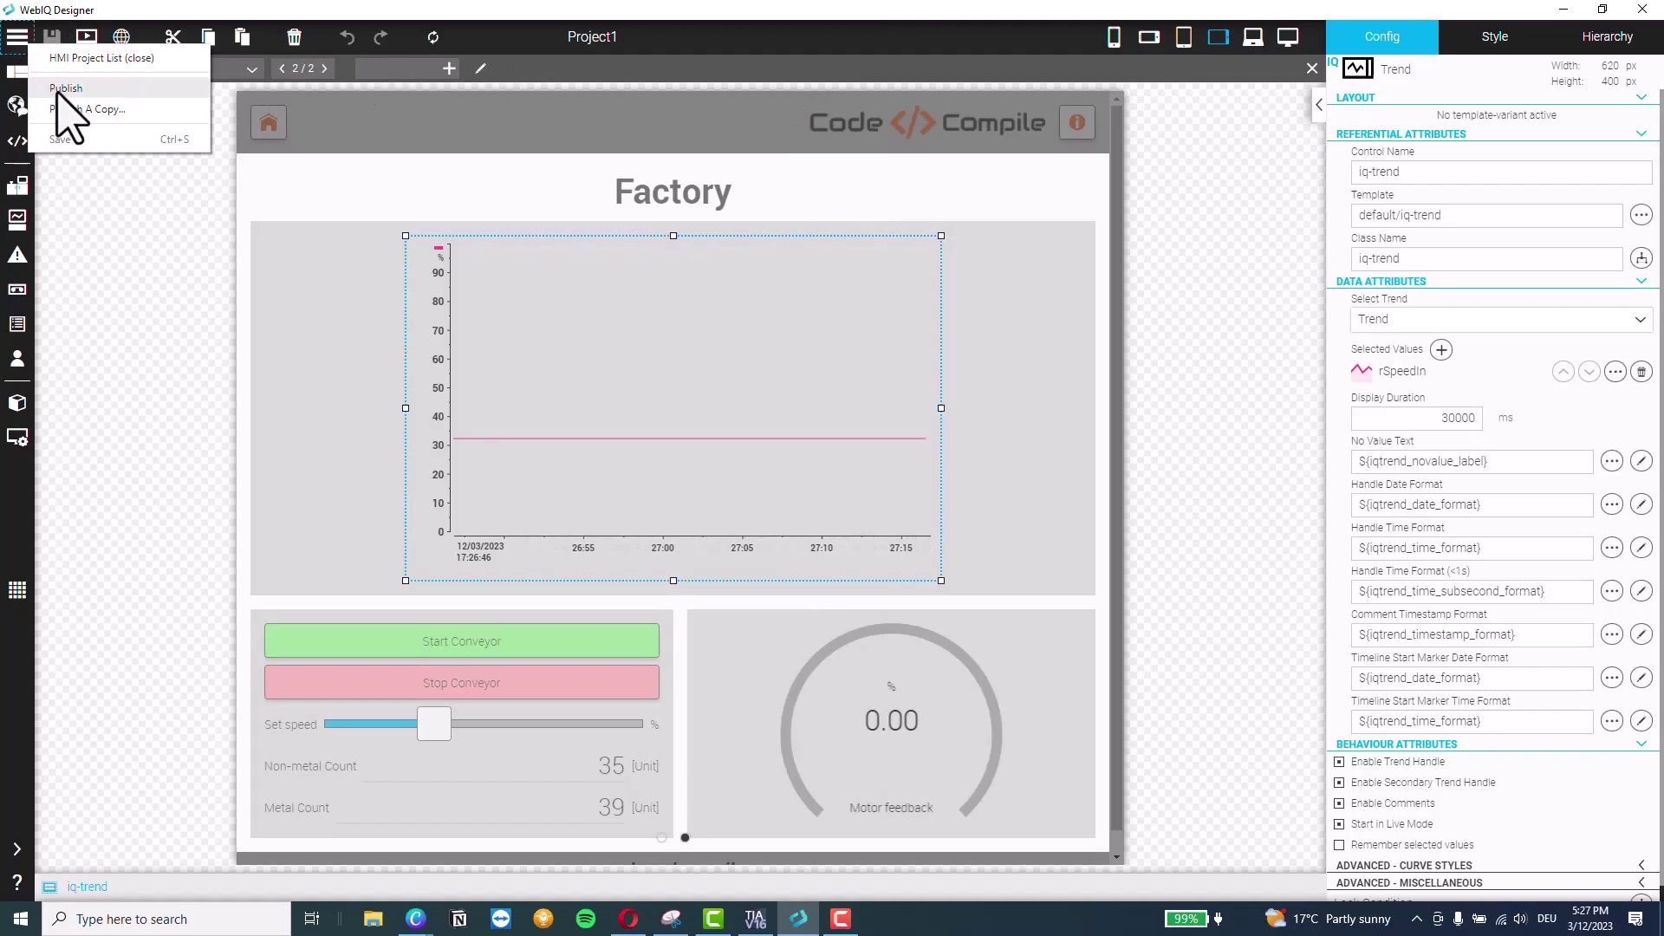
click(63, 108)
click(906, 497)
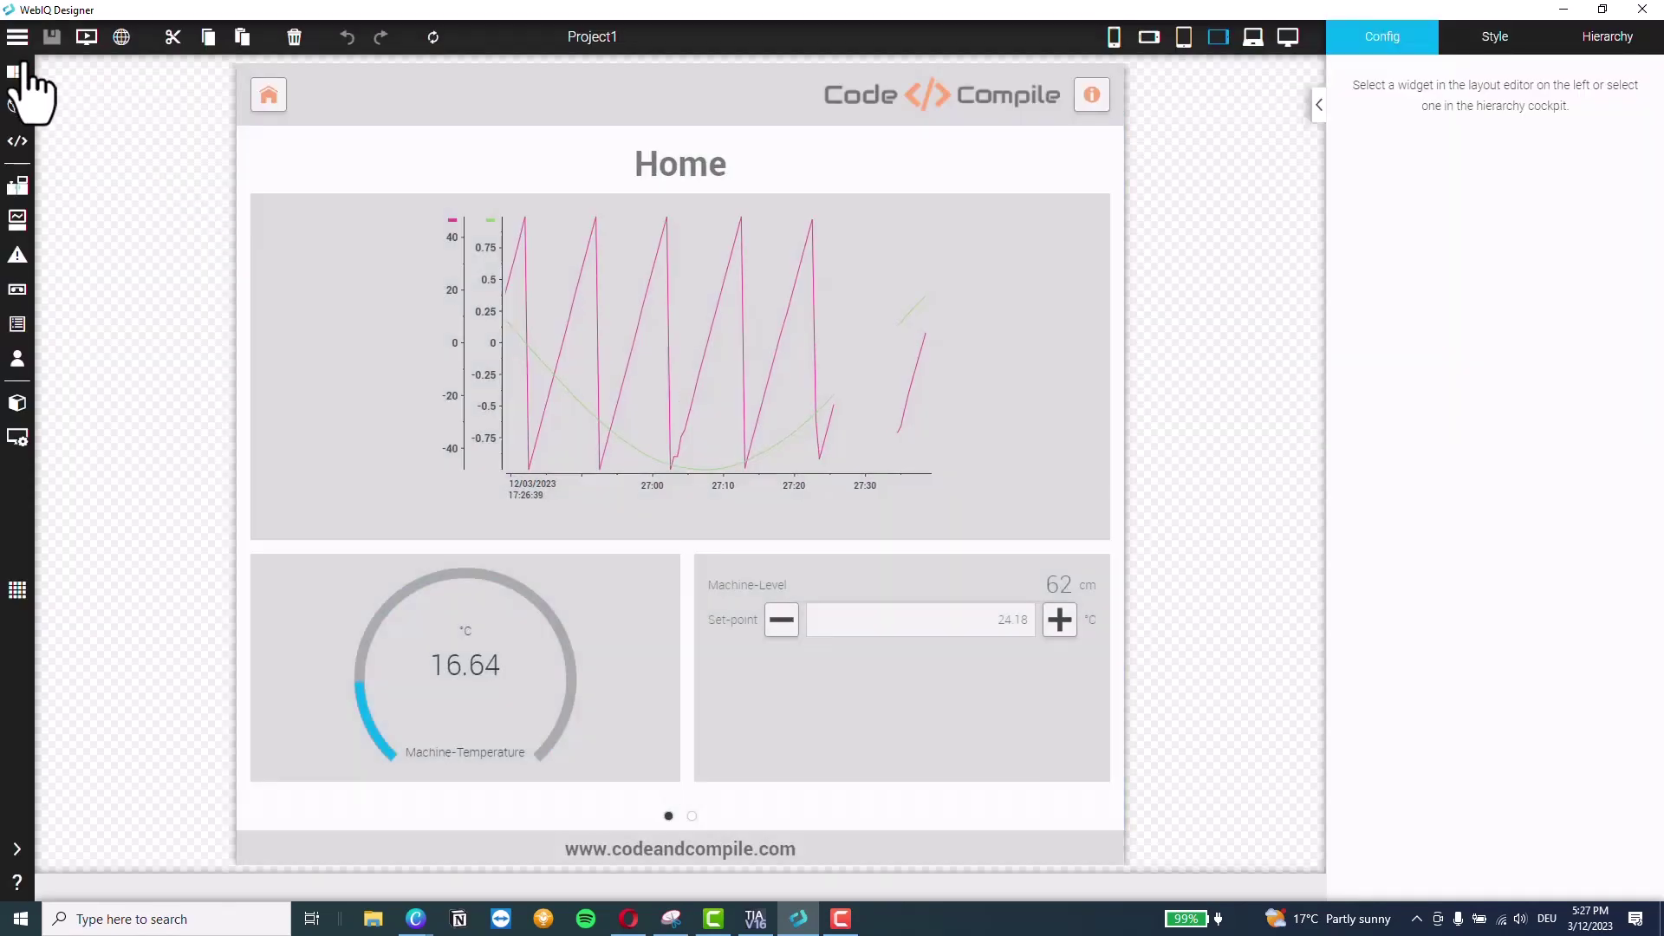
Close the project to the HMI Project List, discarding unsaved changes
click(17, 37)
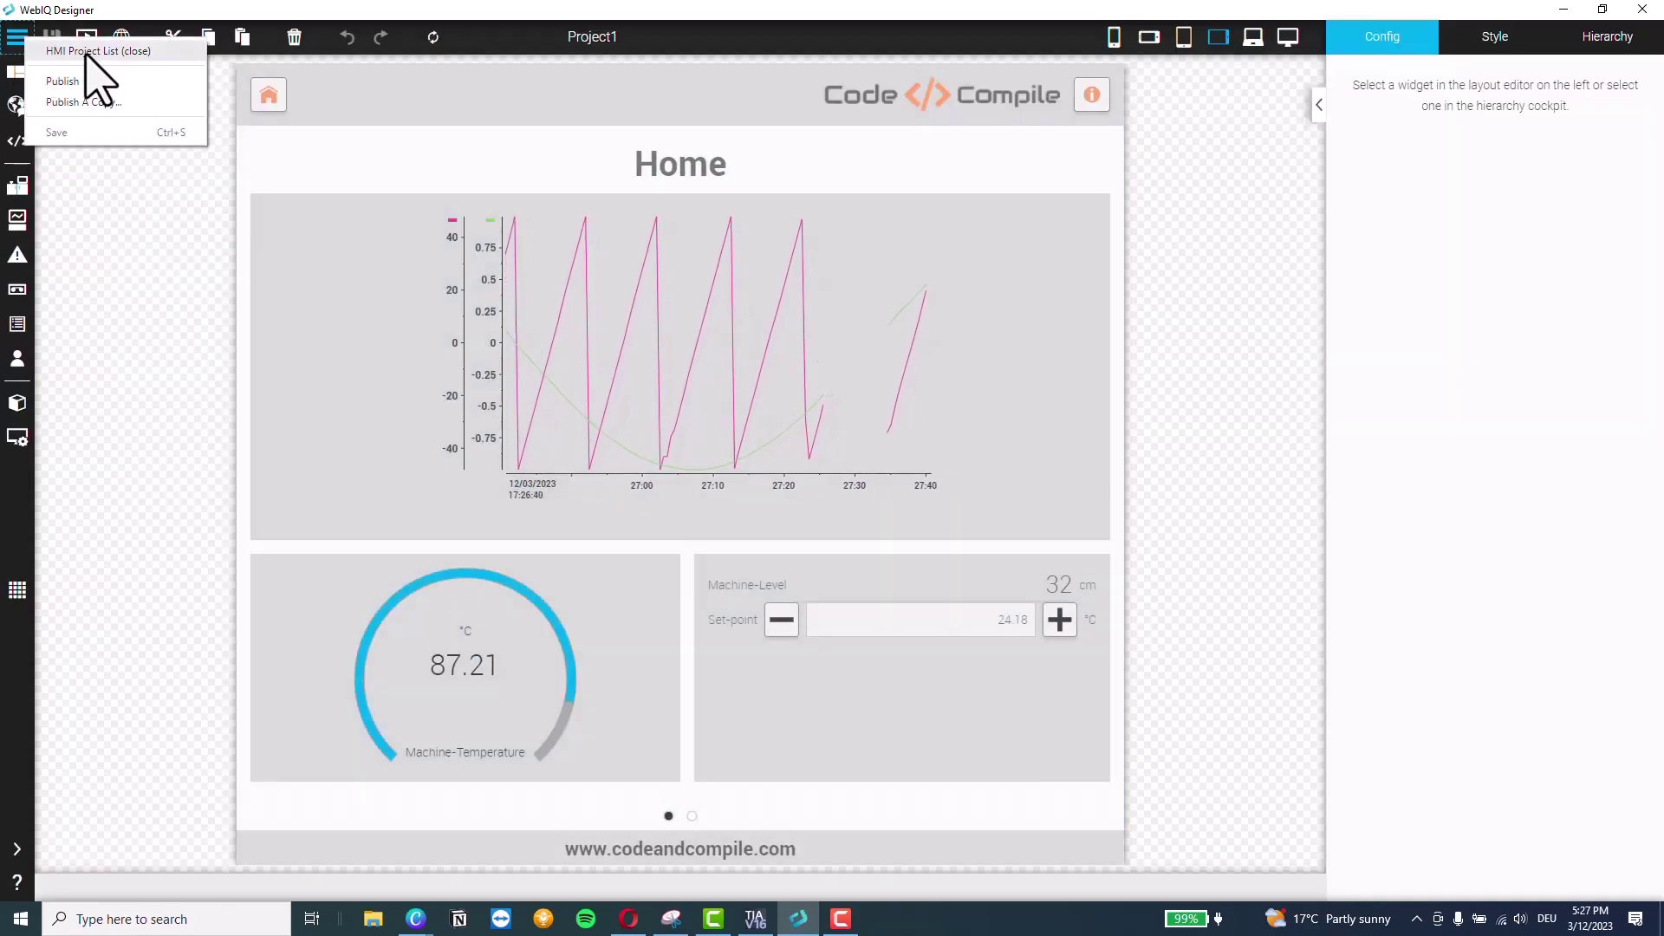
click(93, 76)
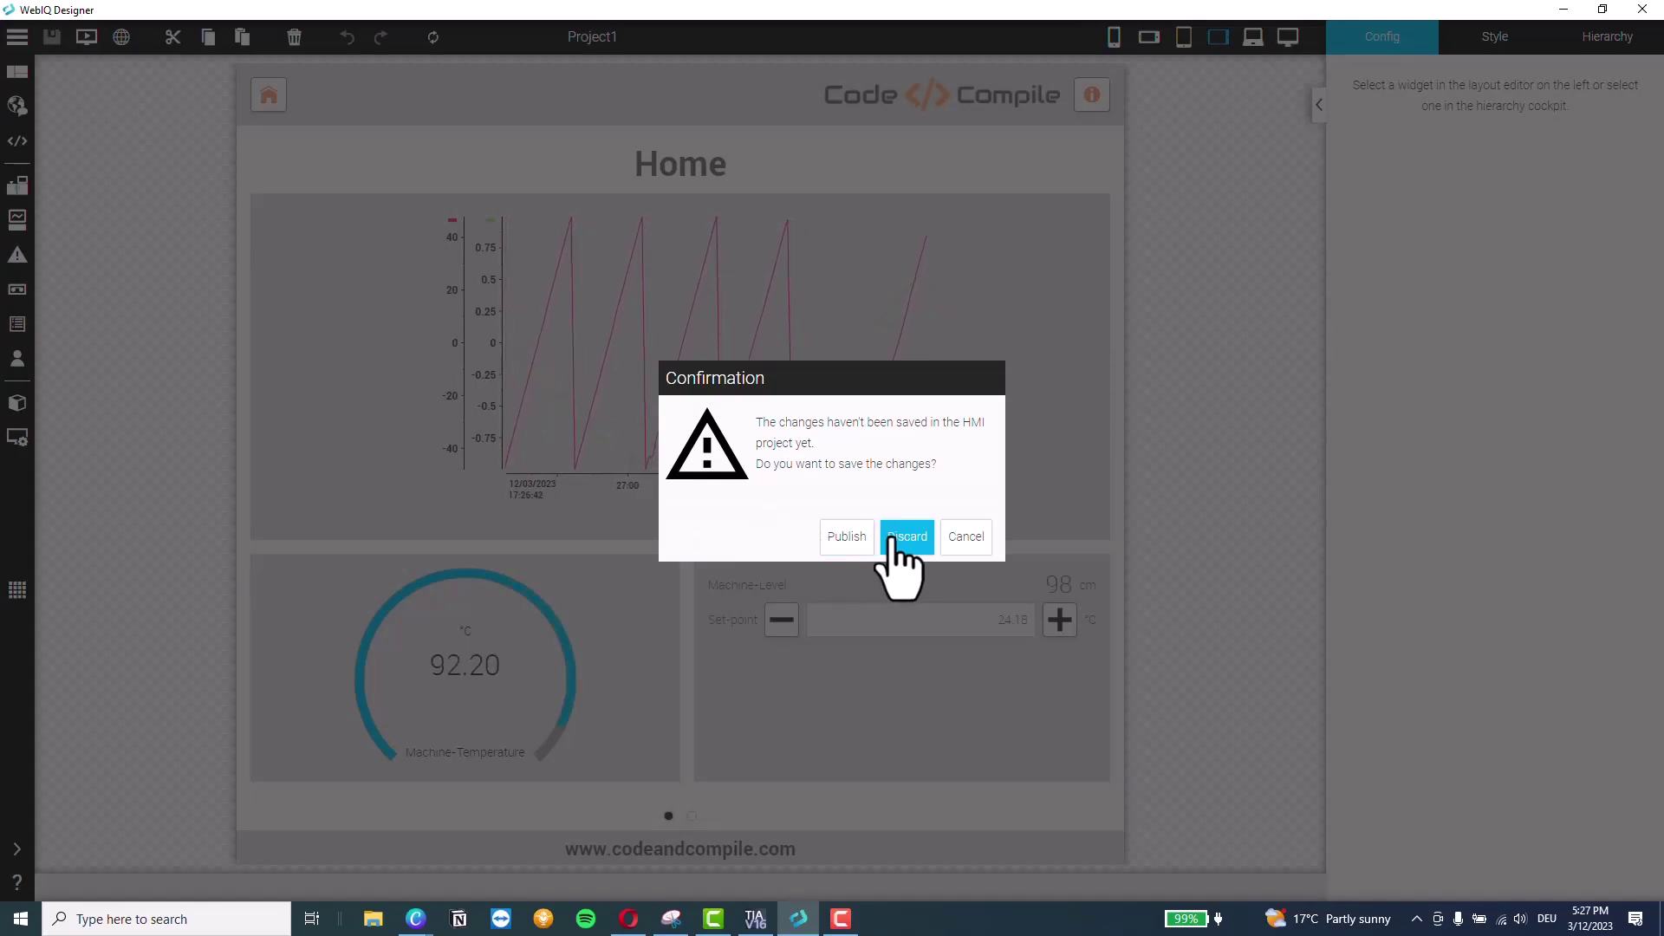
click(898, 535)
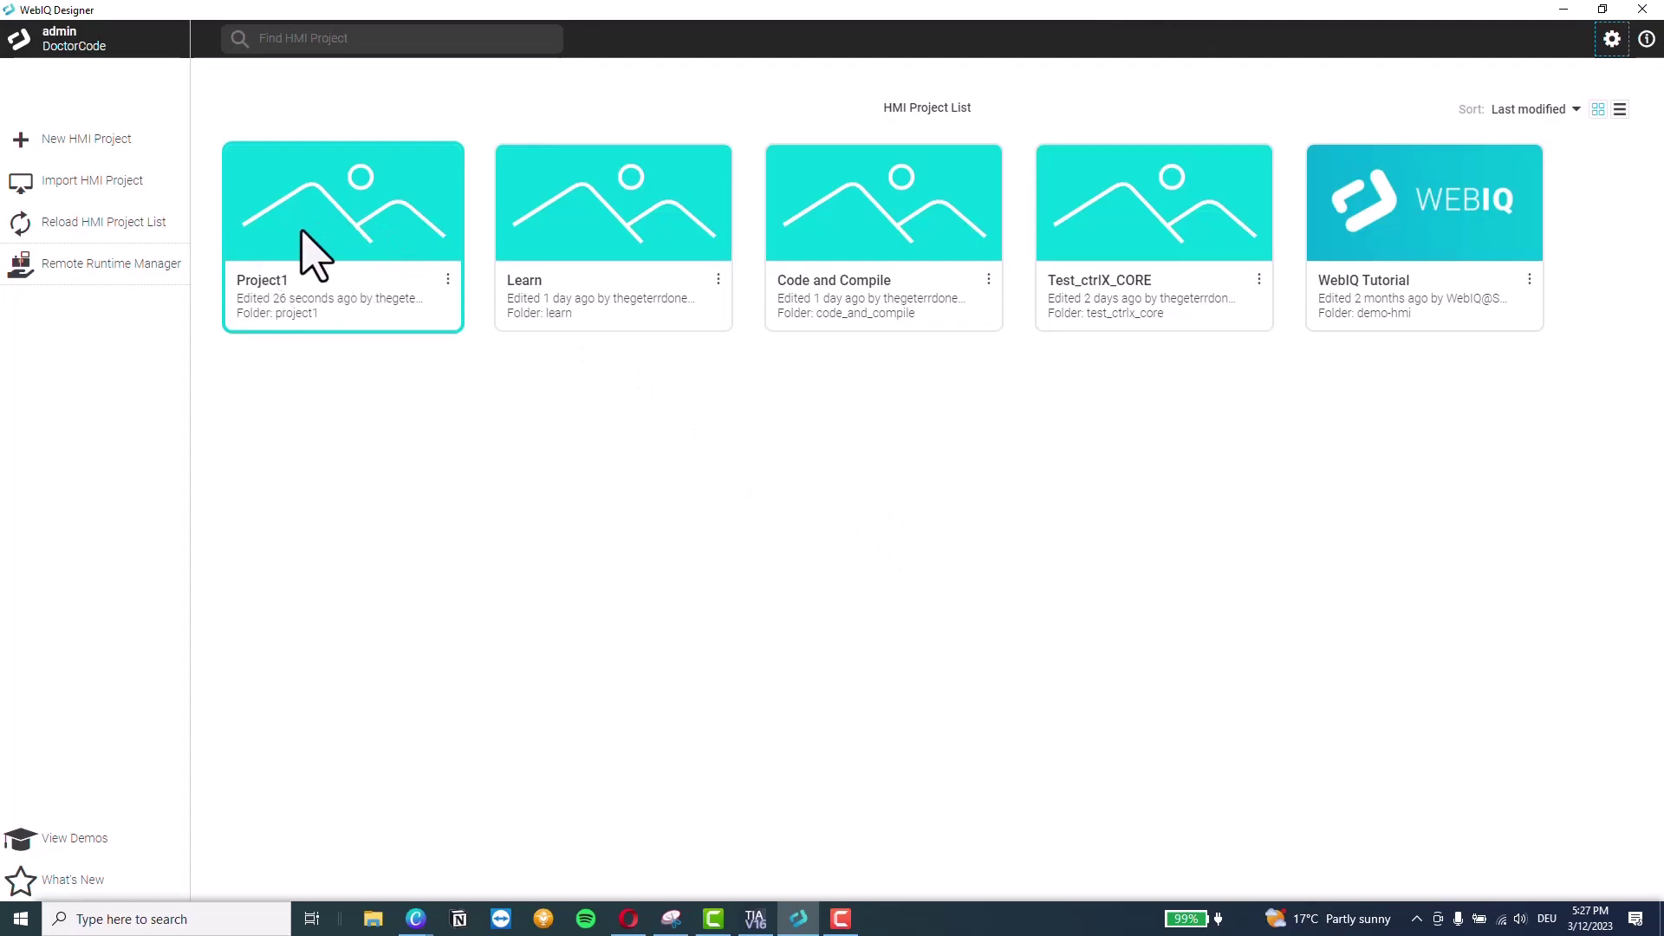
Connect to the remote WebIQ server at 192.168.0.76:10123 and log in with the server's user name and password
click(121, 290)
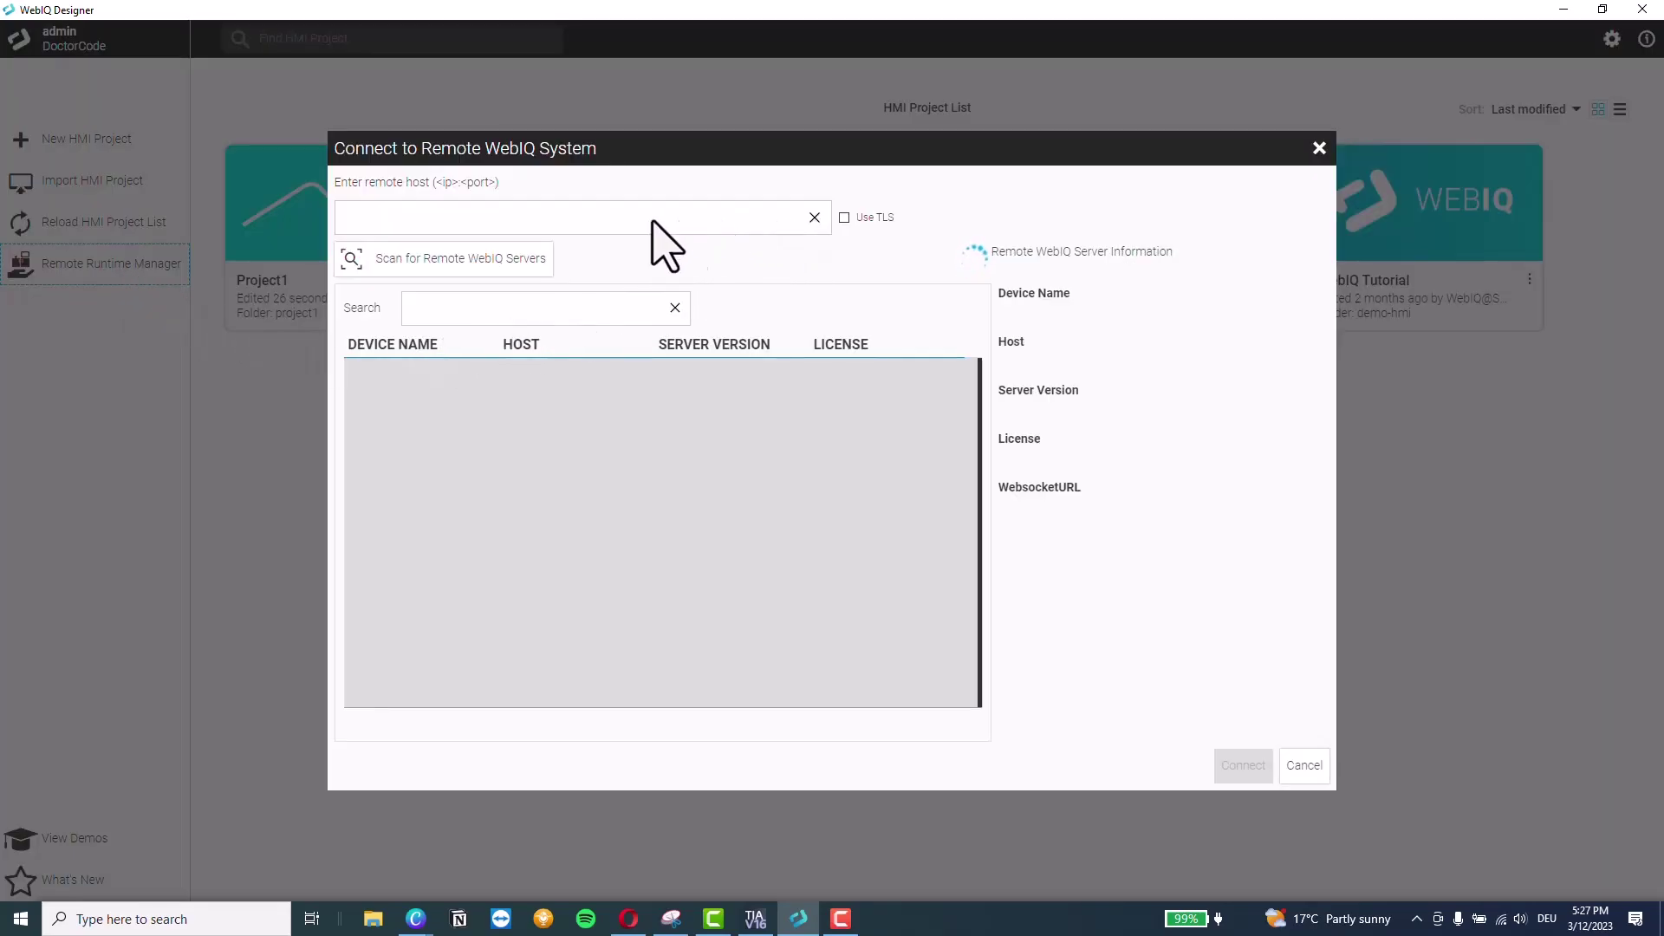
click(438, 217)
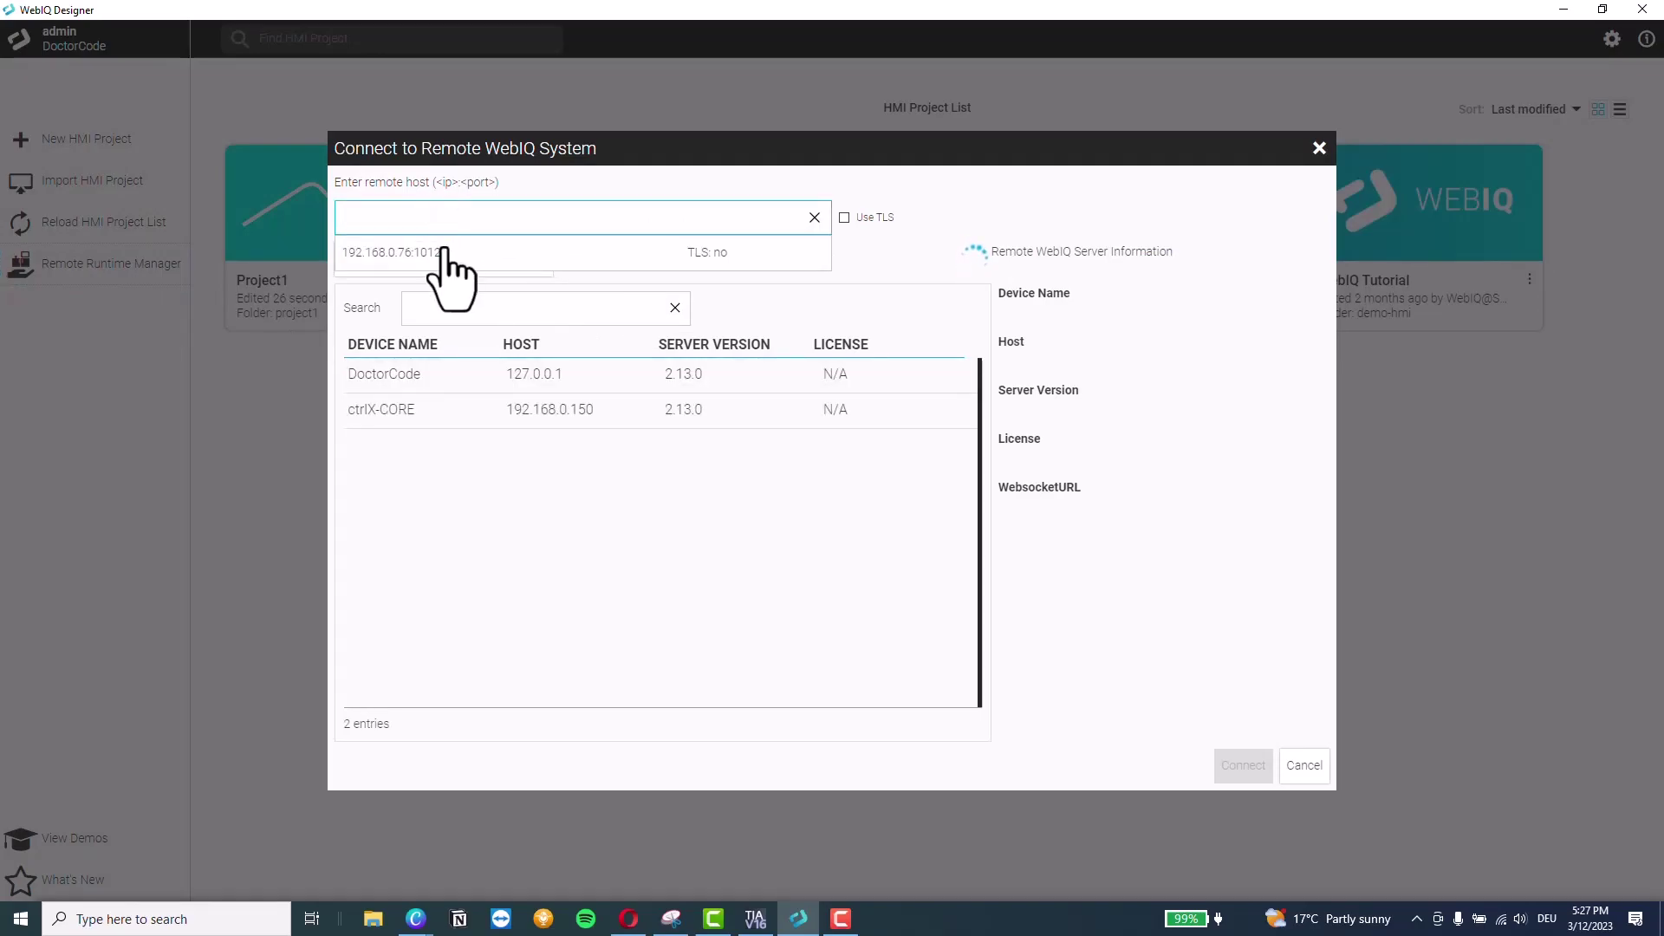
click(444, 254)
click(1248, 766)
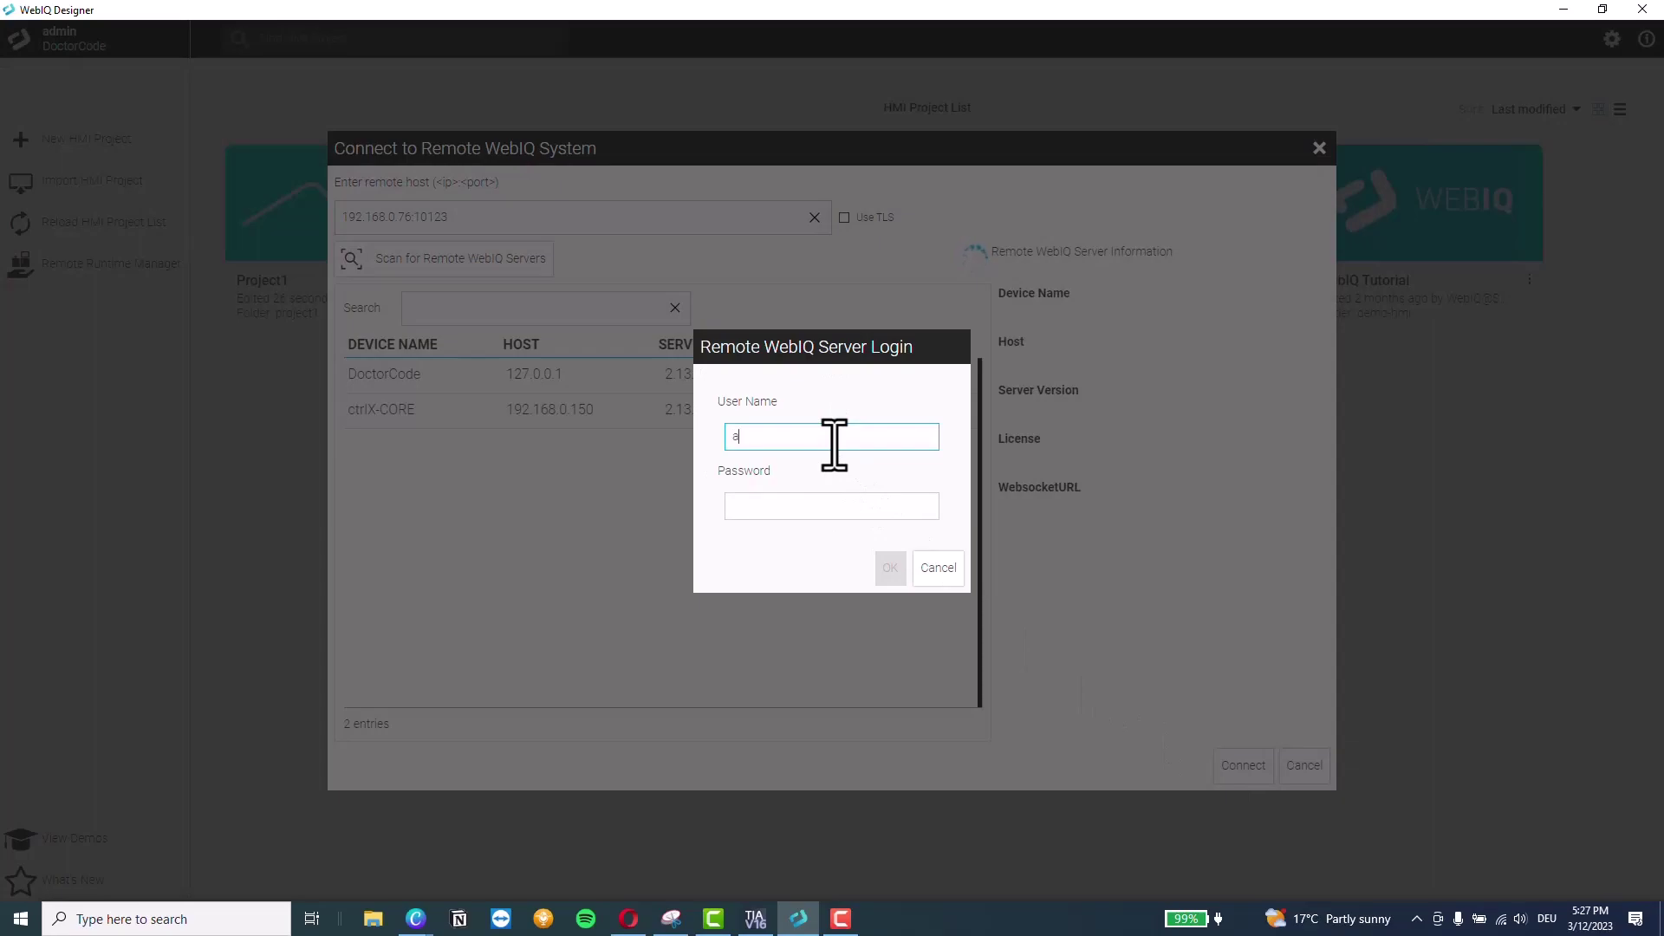
key(Tab)
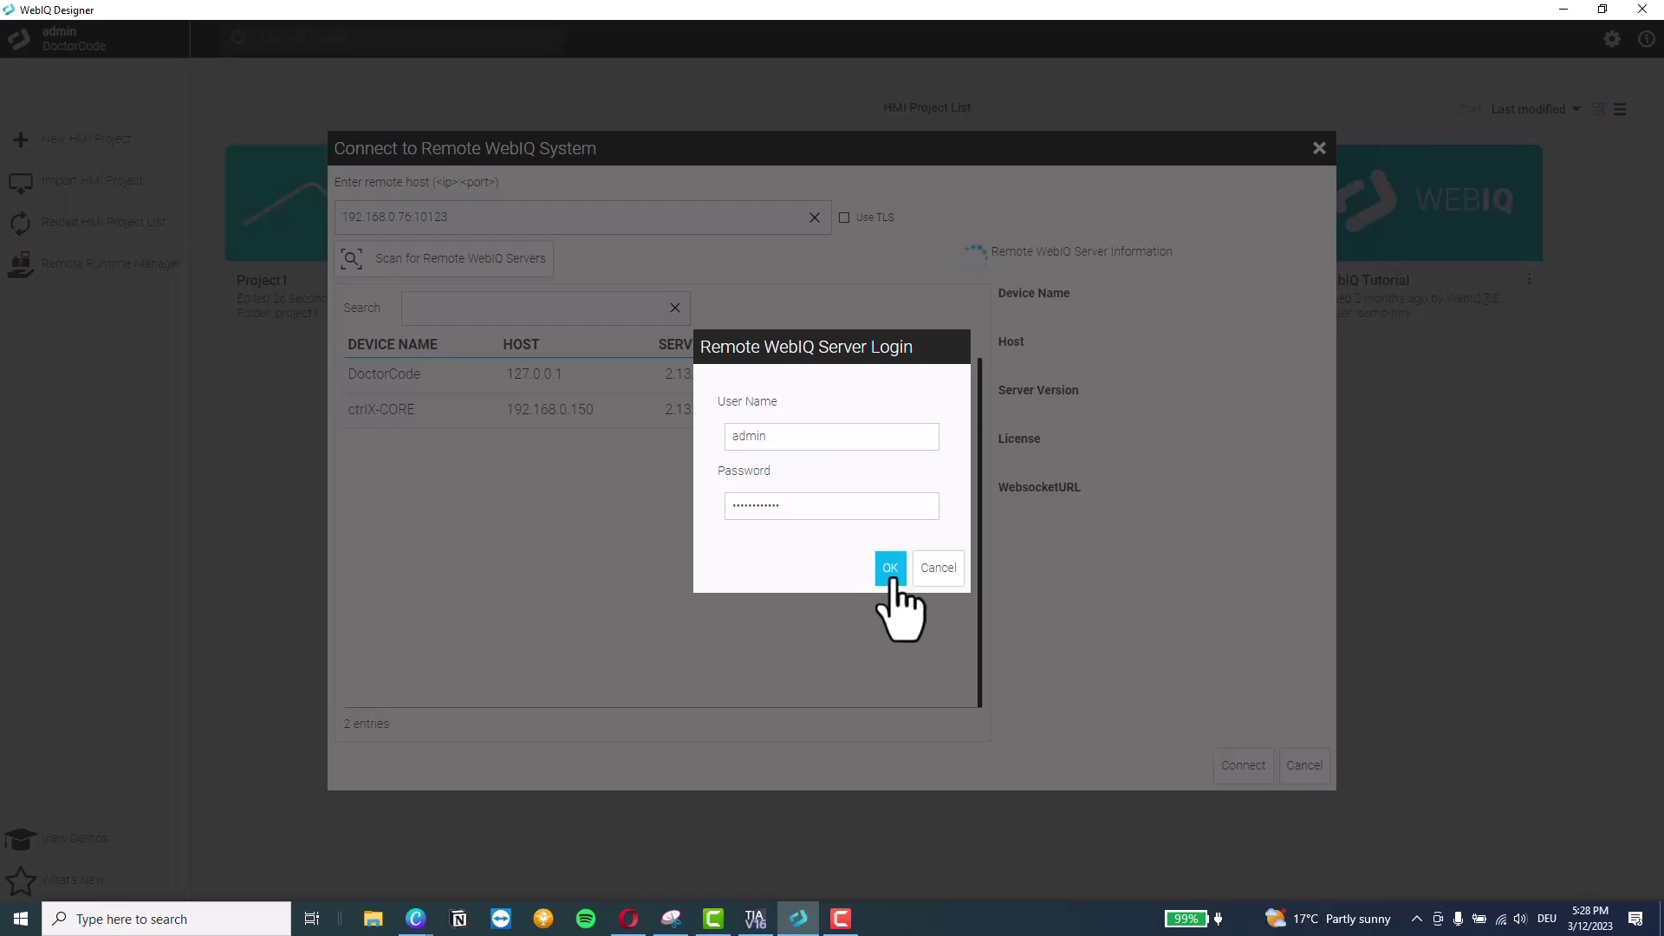
click(890, 568)
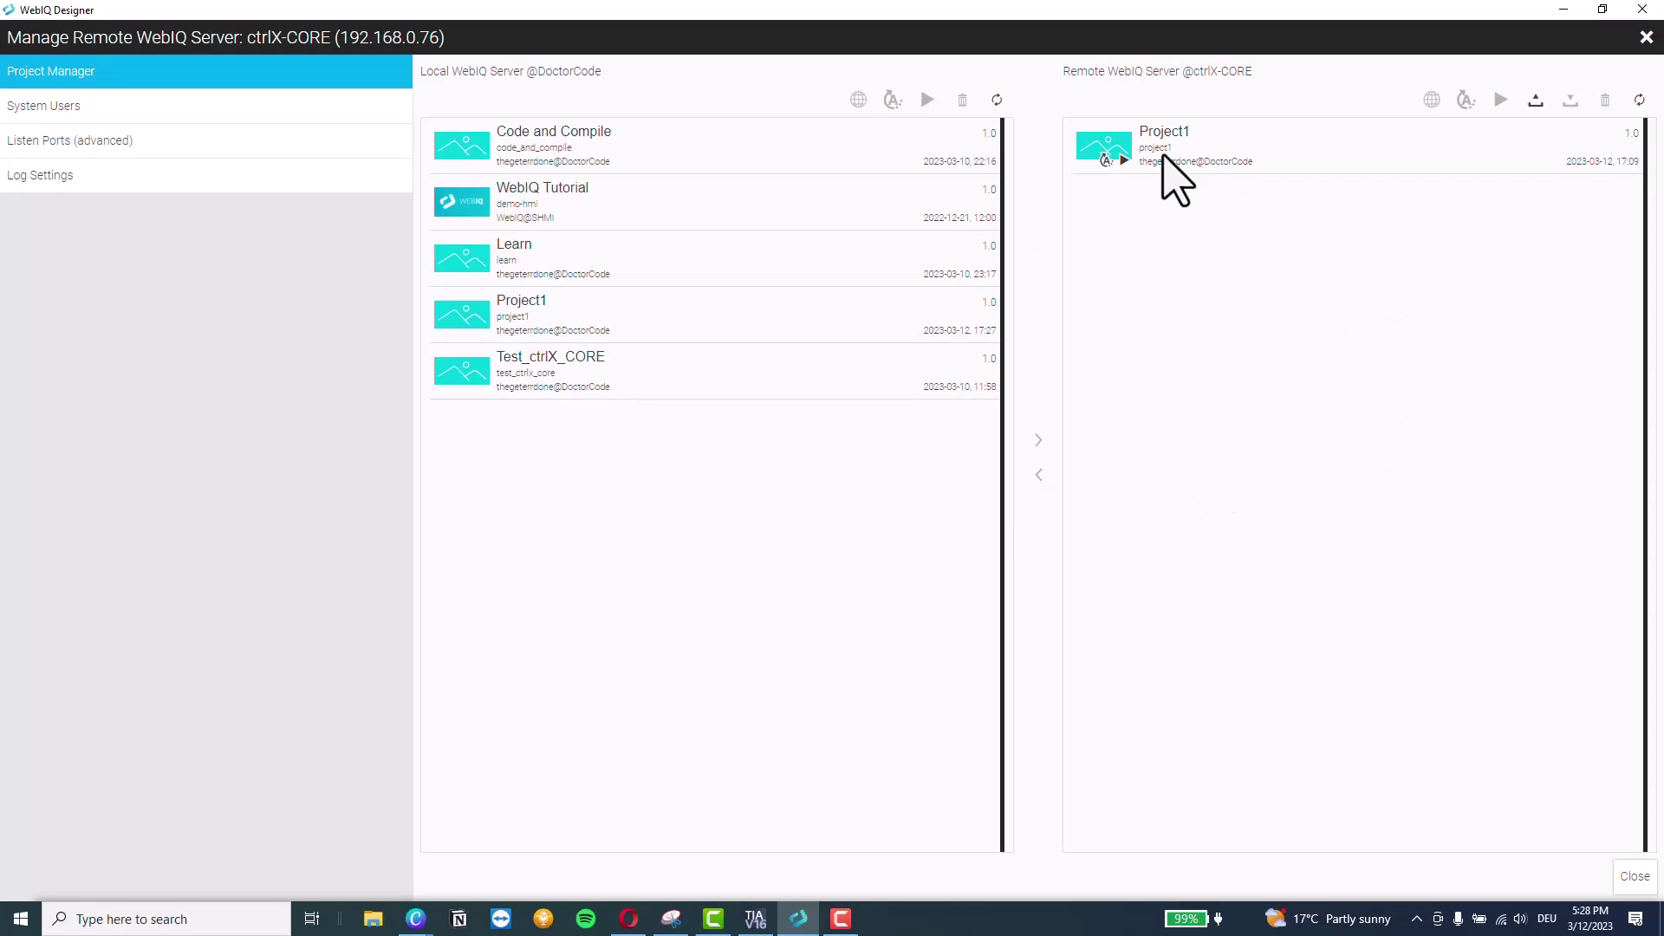
Stop remote Project1, overwrite it with the local Project1, restart it and view it in the browser
click(1162, 155)
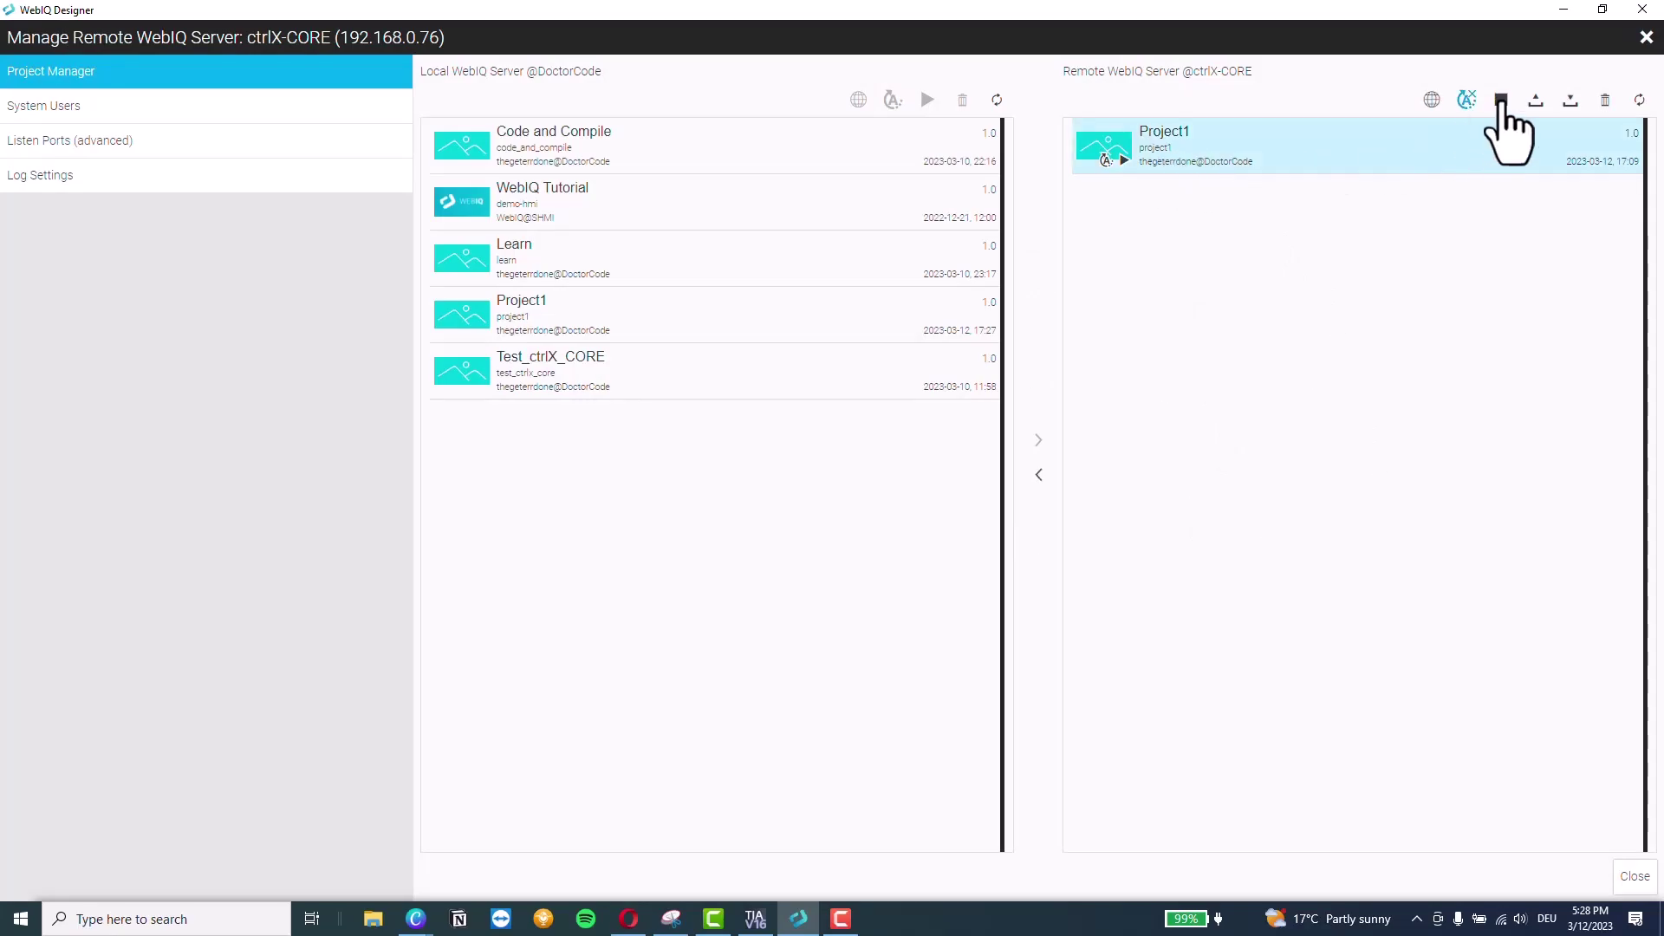
click(1502, 102)
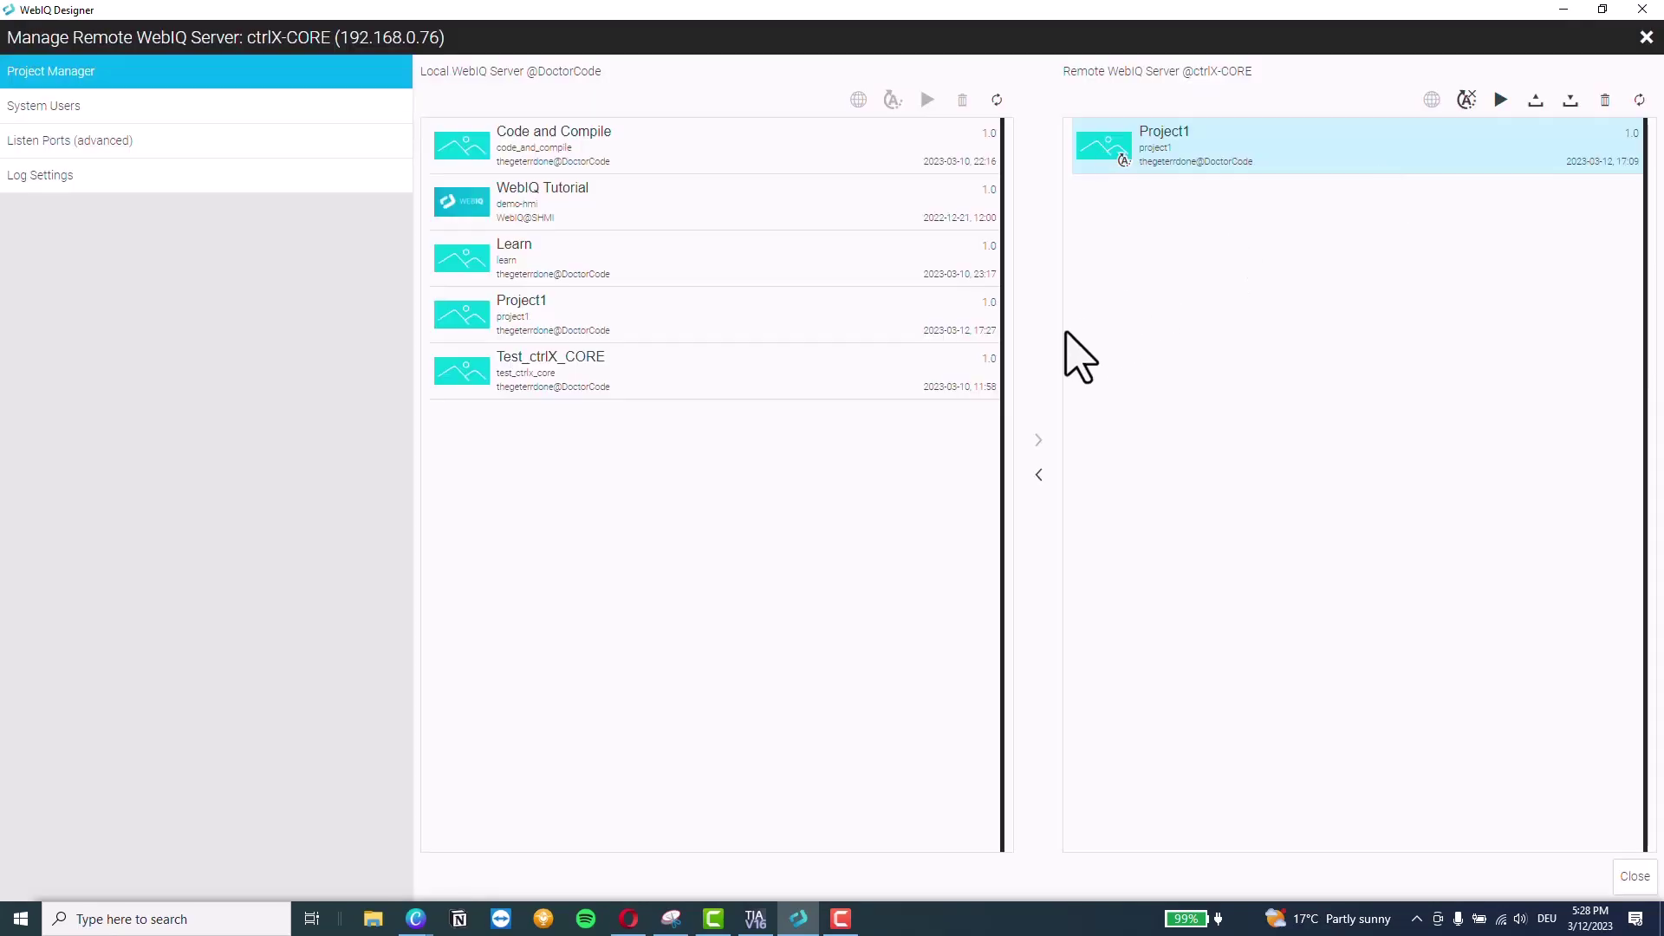
click(525, 308)
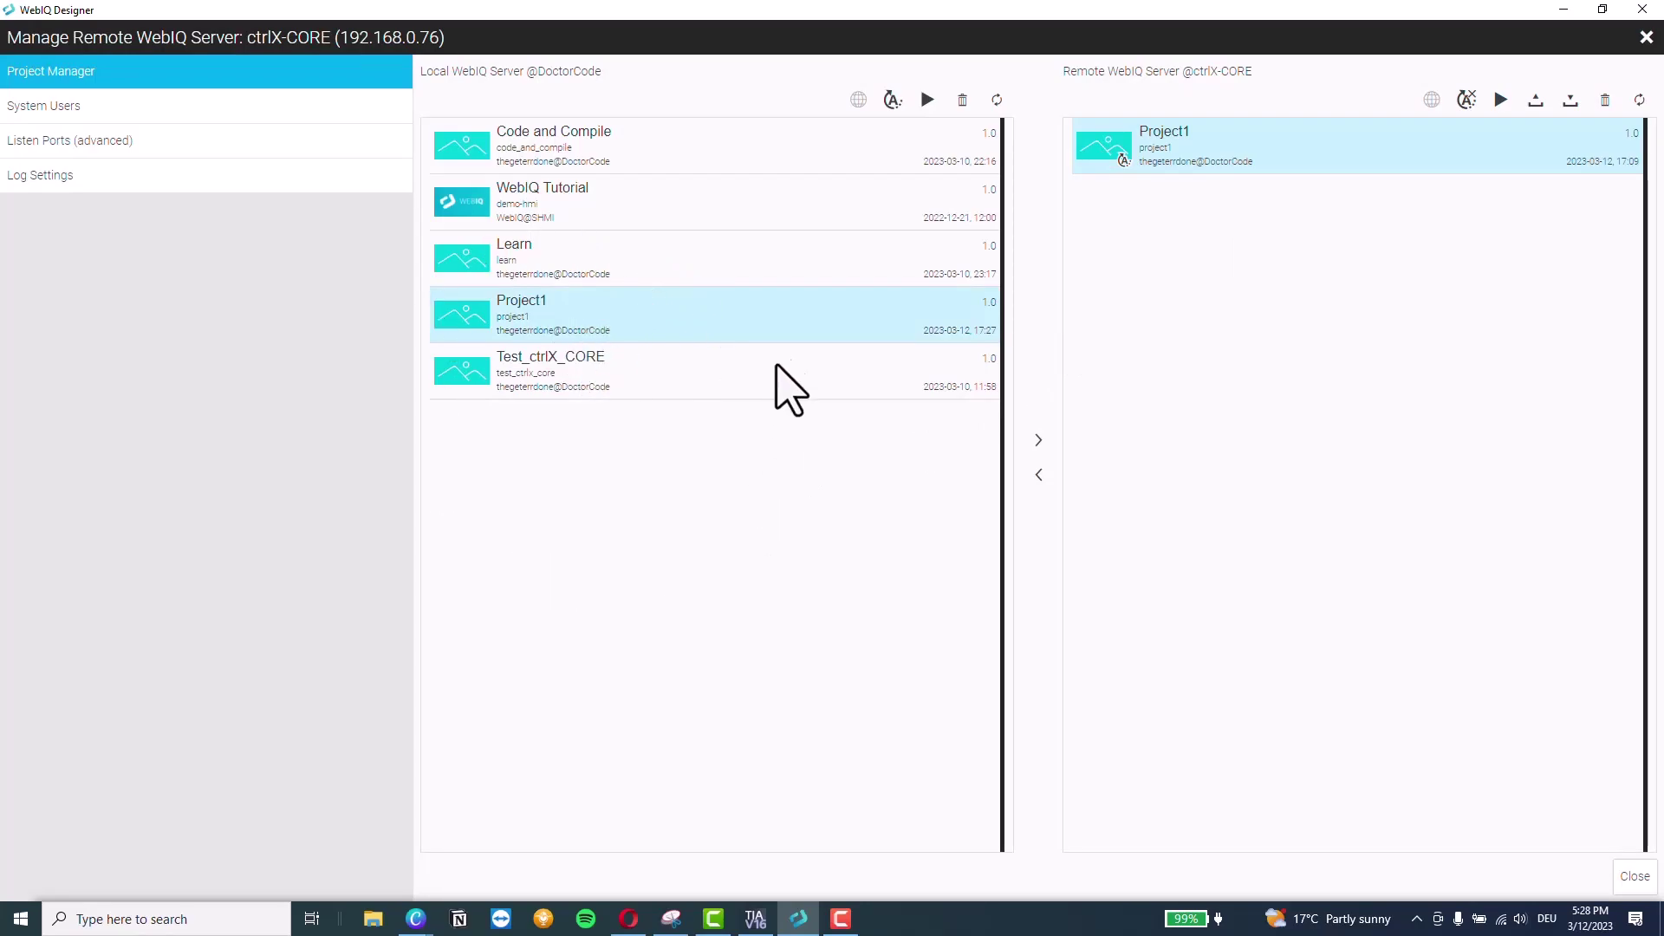
click(1037, 442)
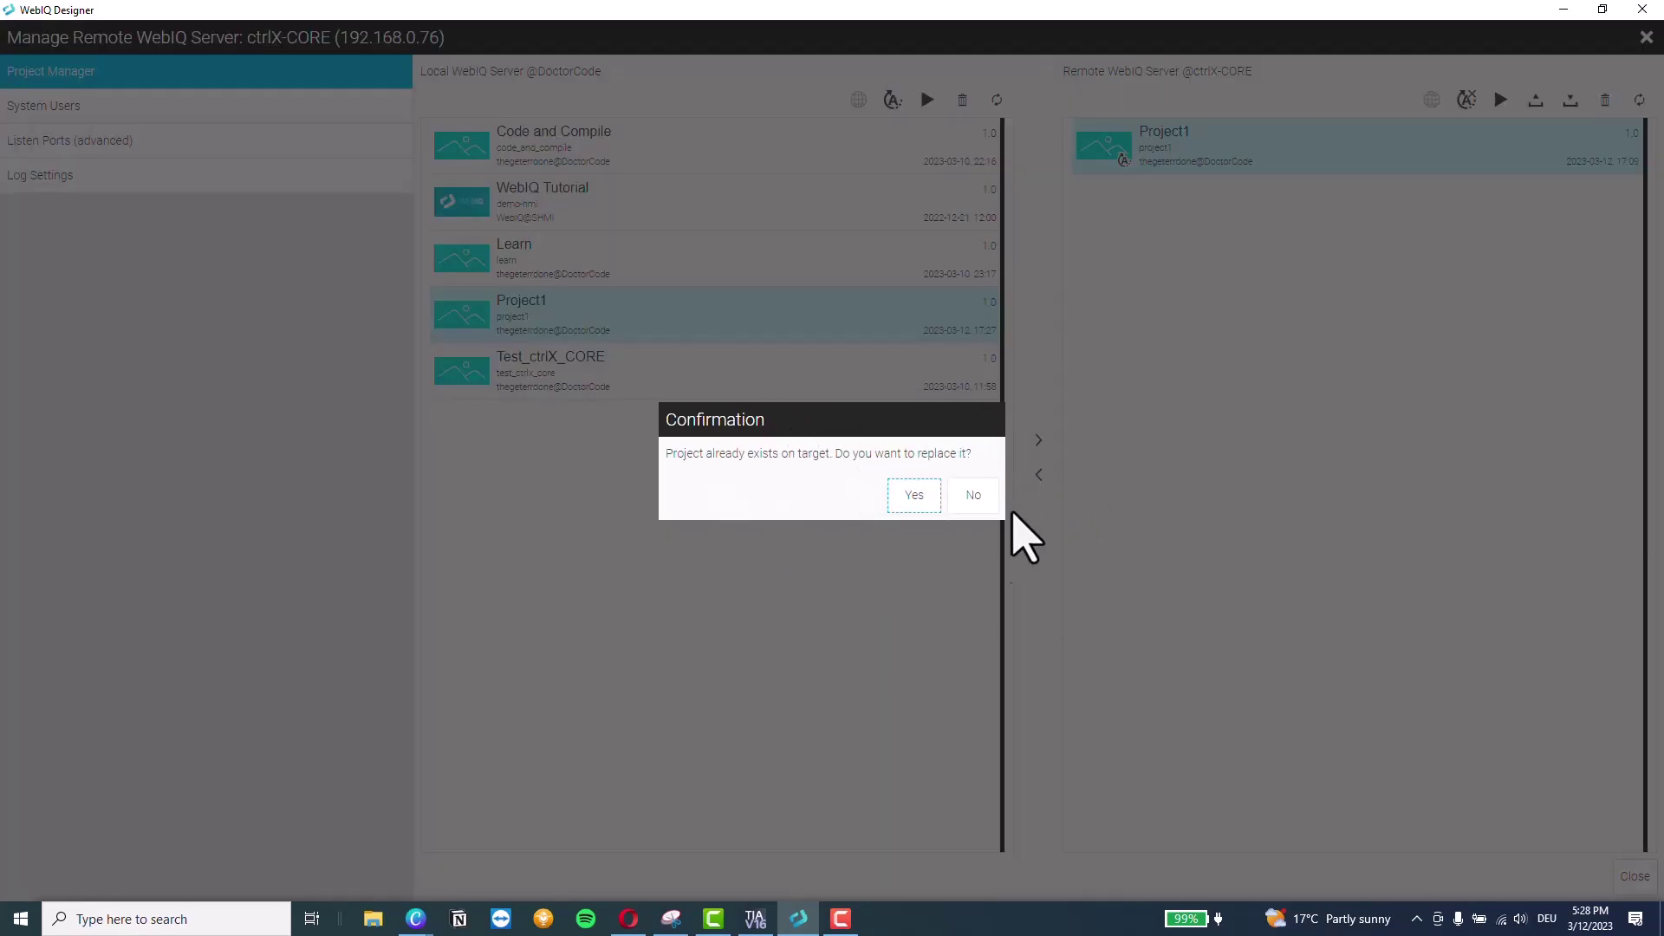
click(914, 495)
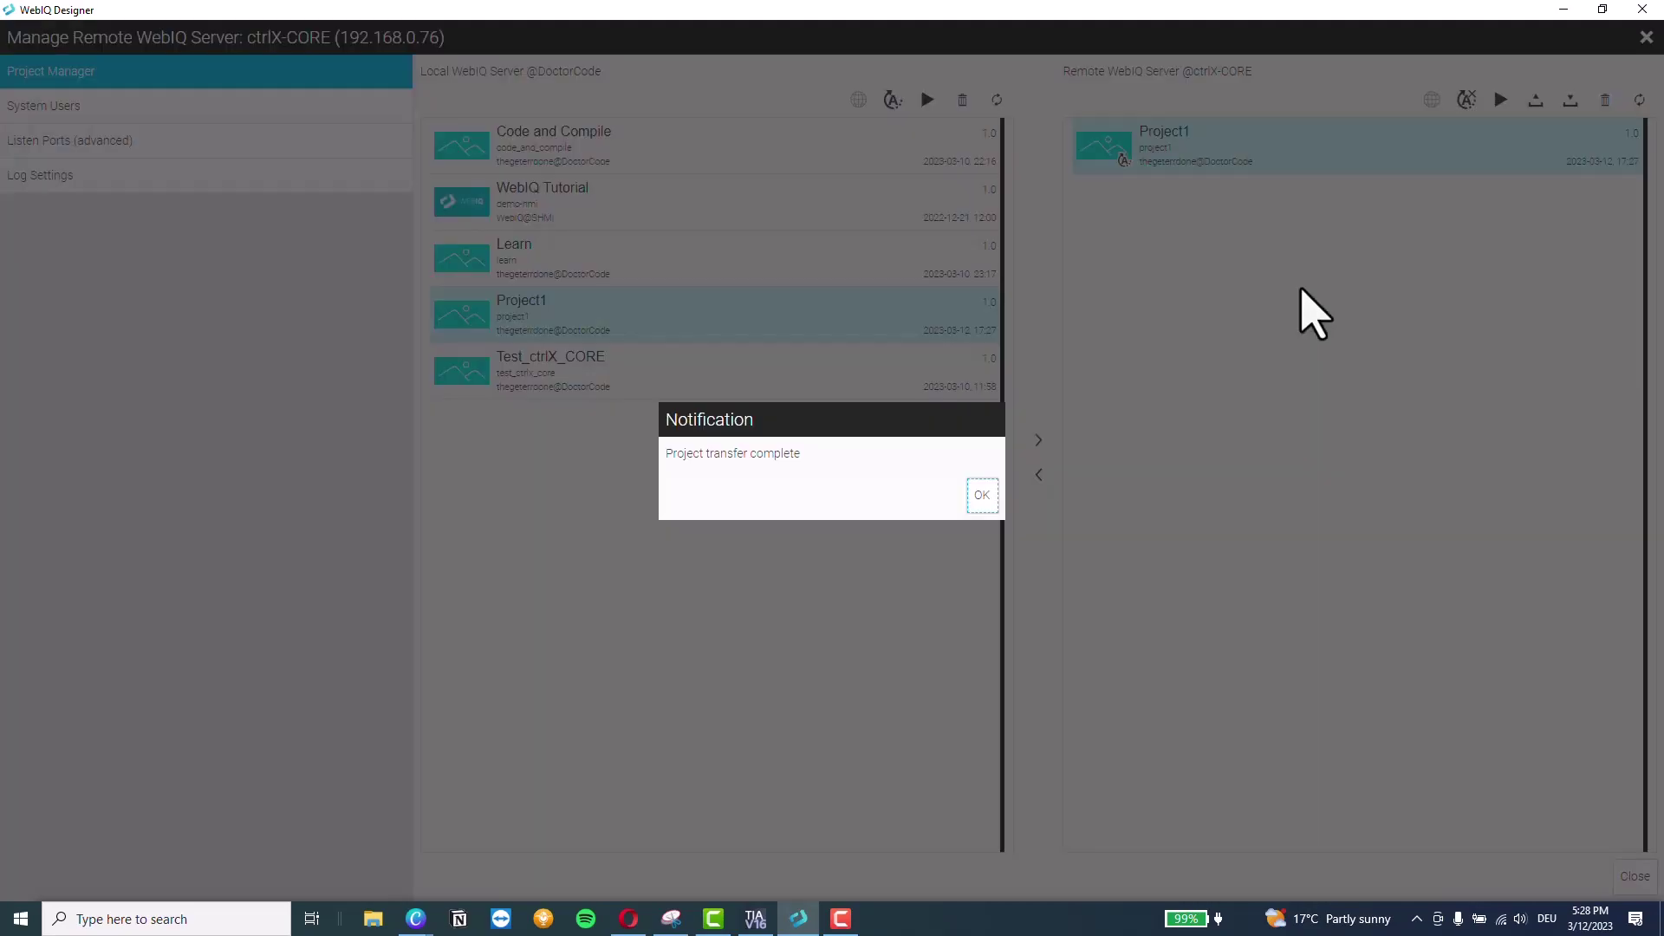
click(981, 497)
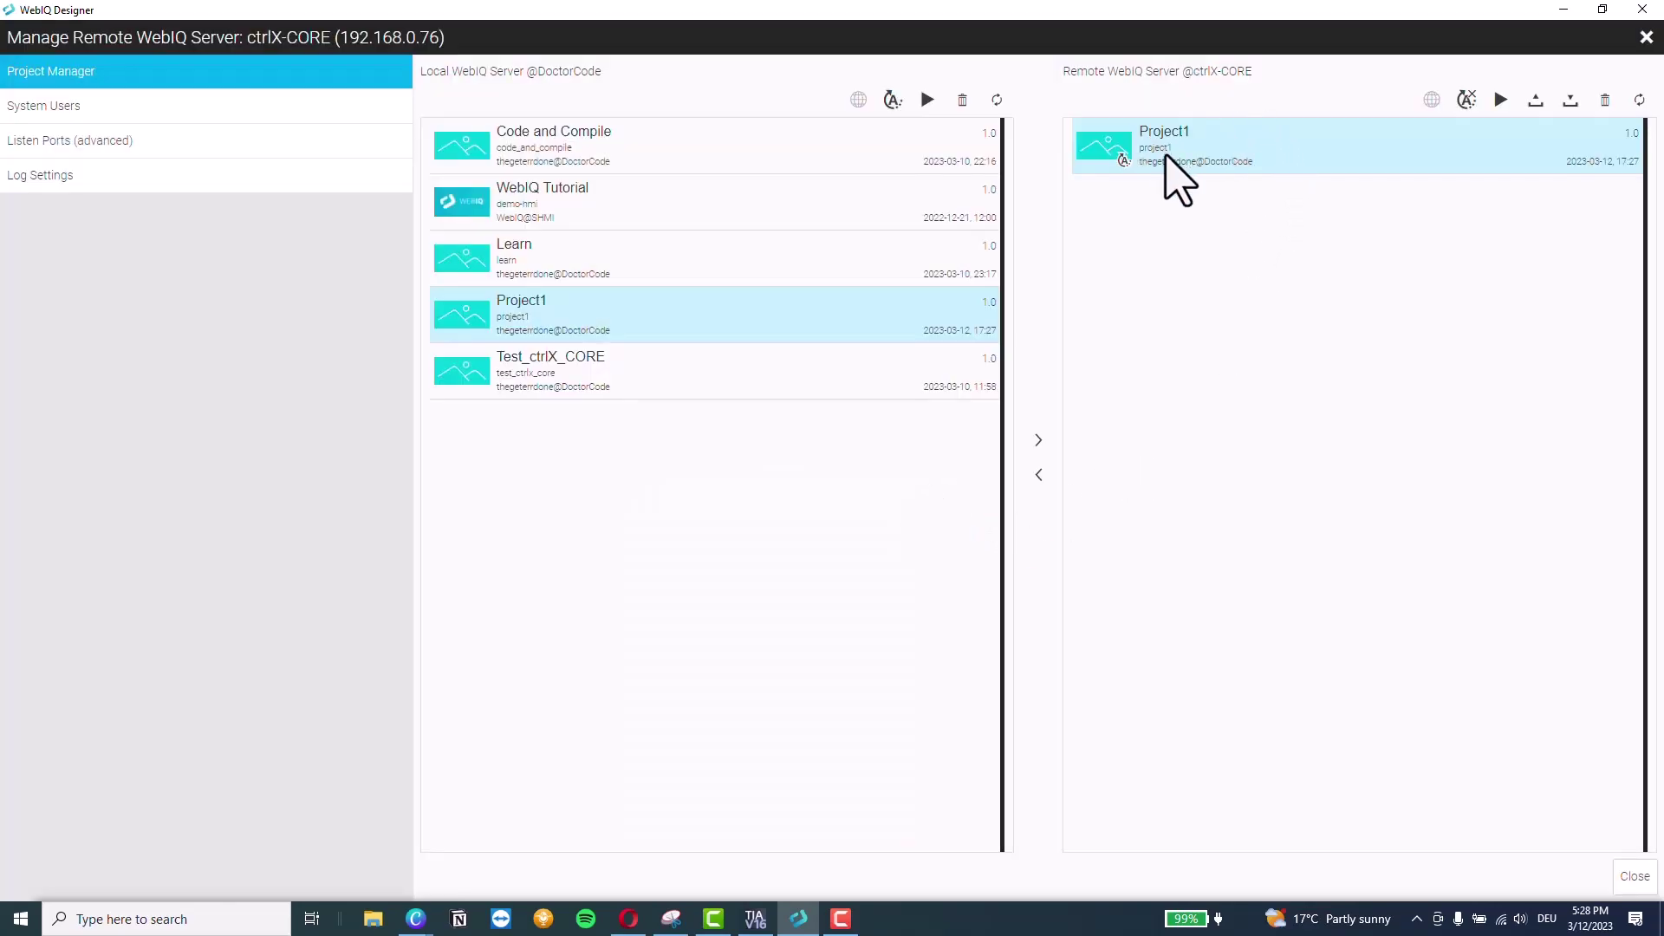
click(1502, 104)
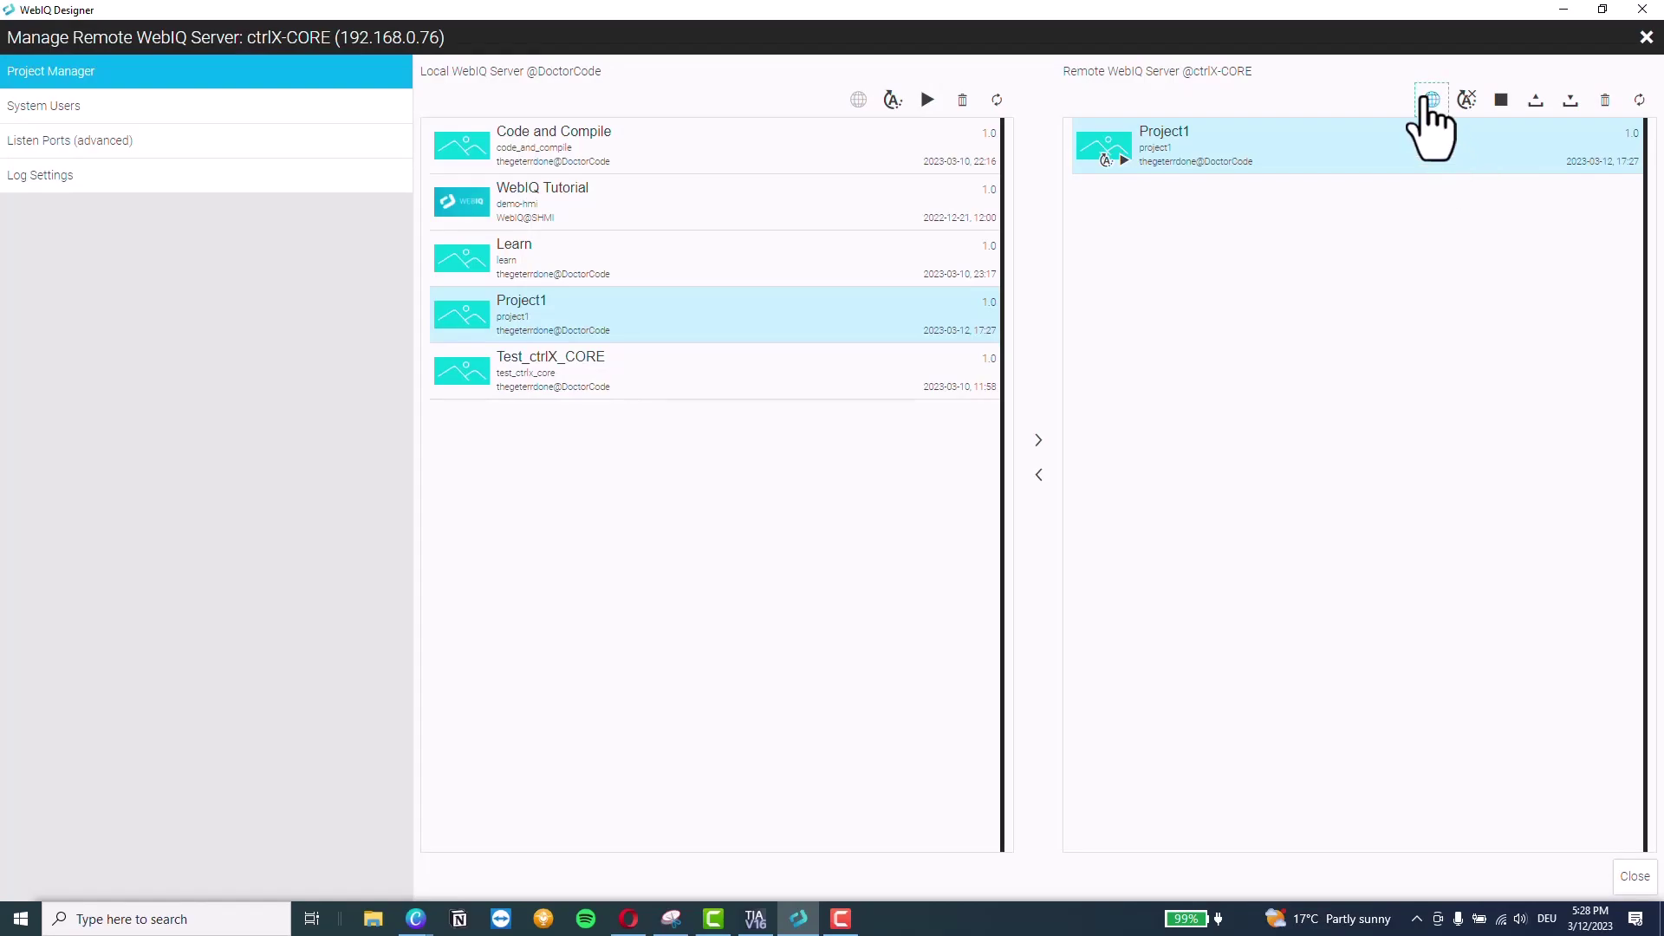
click(1430, 100)
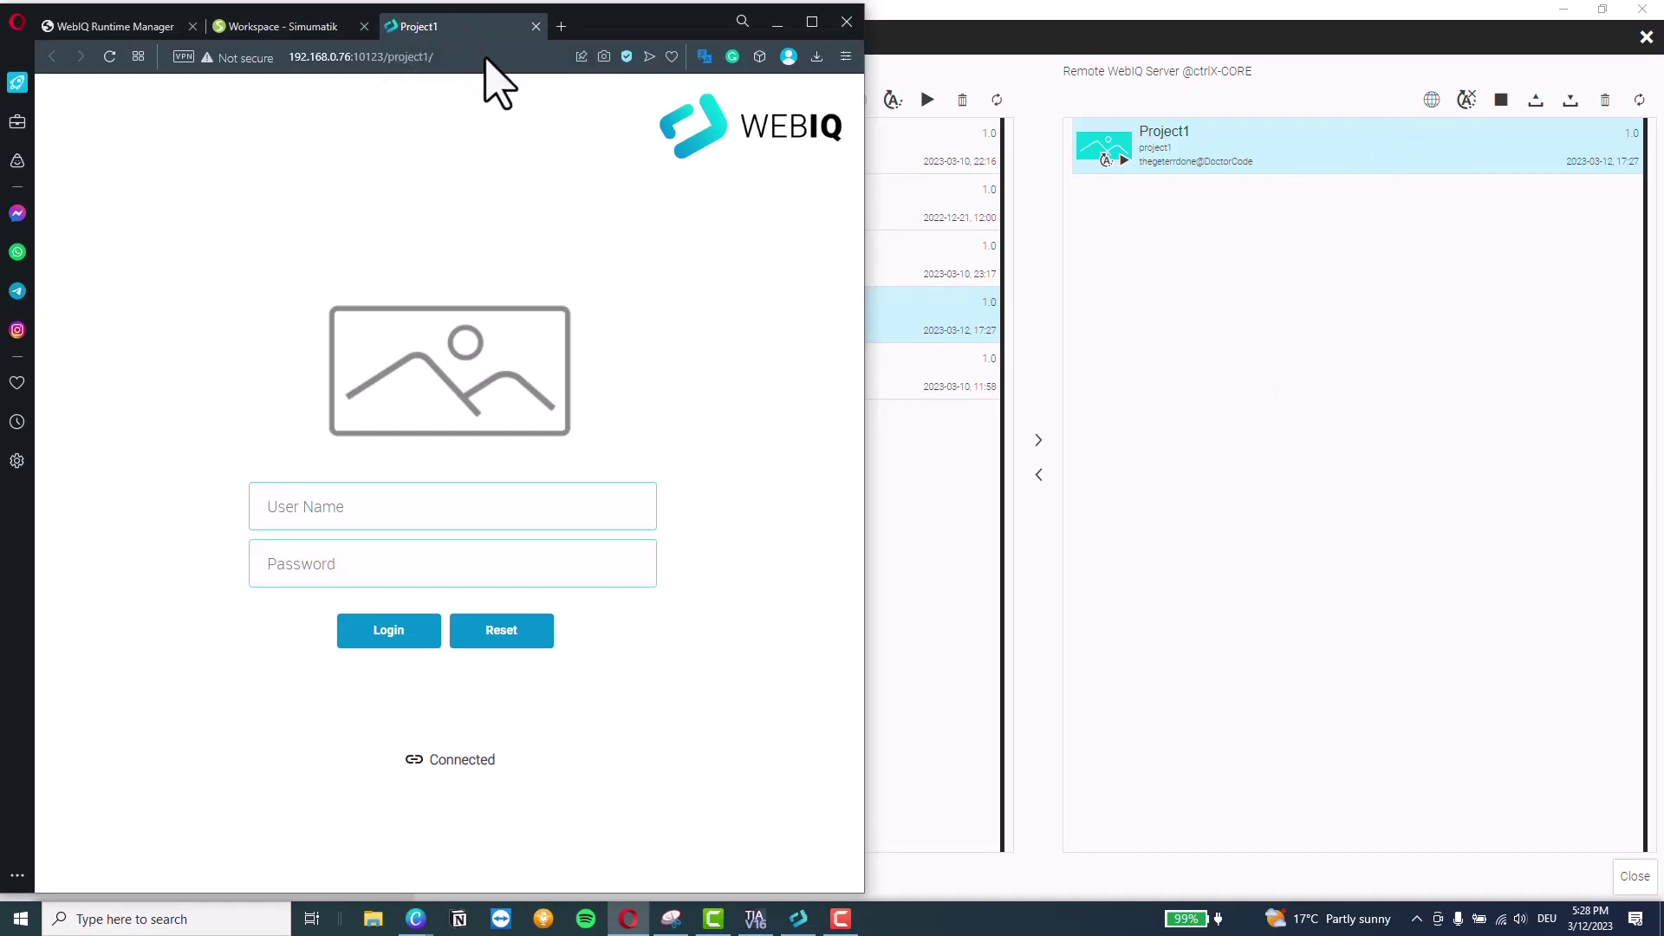
Move the Project1 HMI tab into its own right-half window and log in with the saved login
drag(460, 26, 1186, 86)
drag(526, 39, 1317, 65)
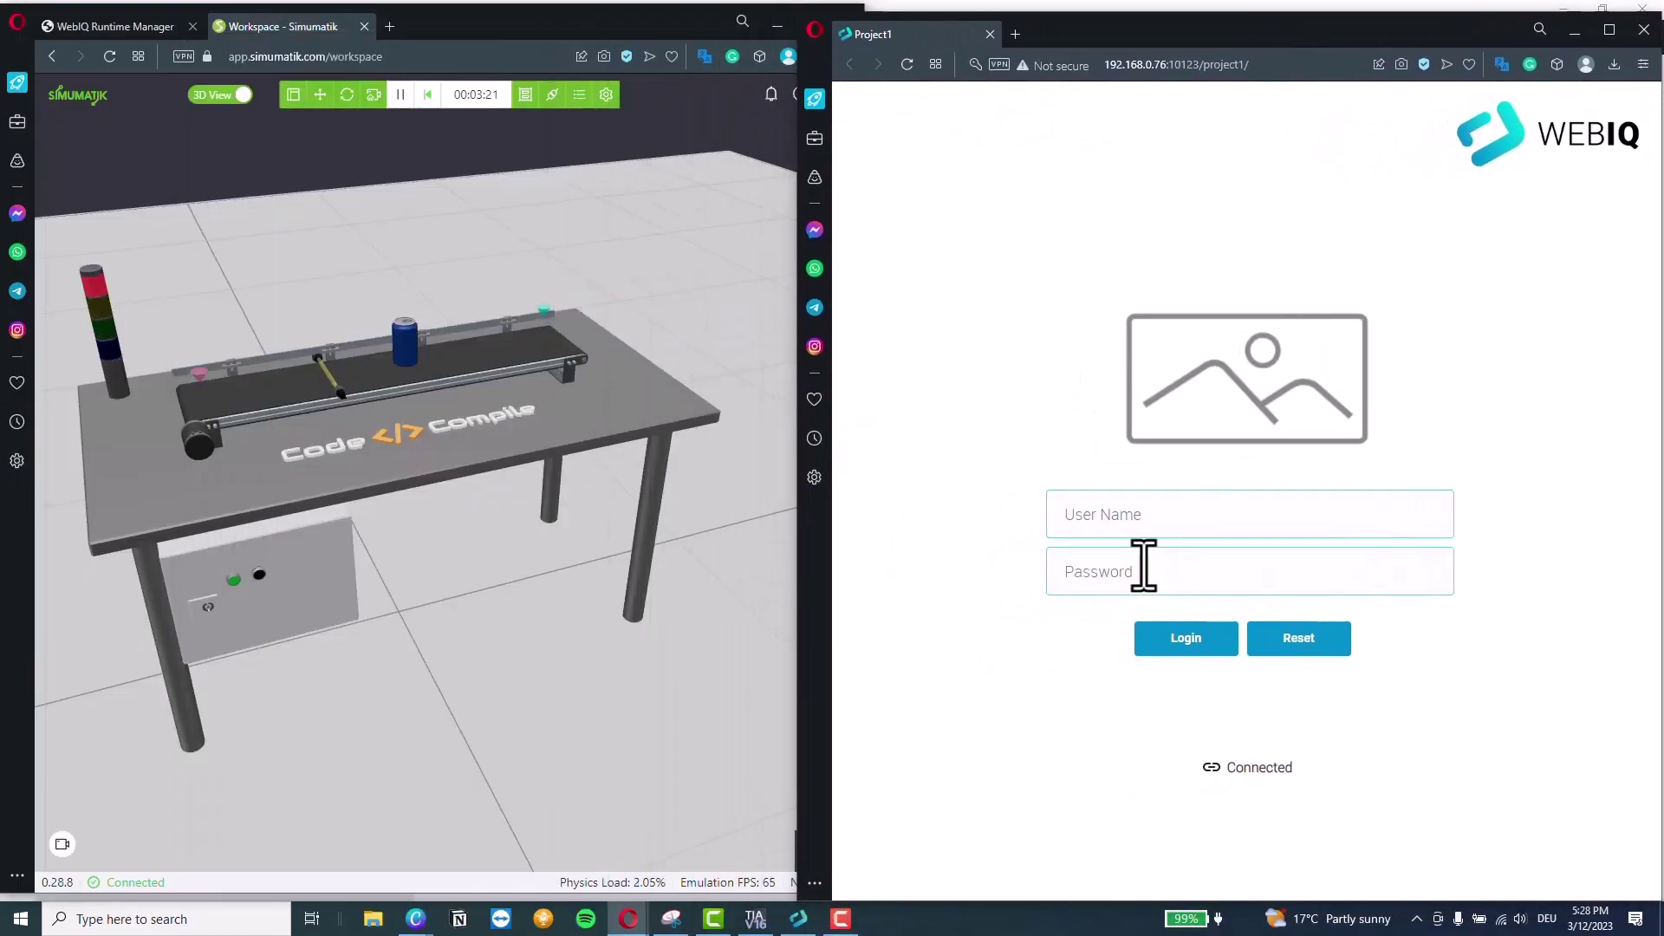
click(1135, 520)
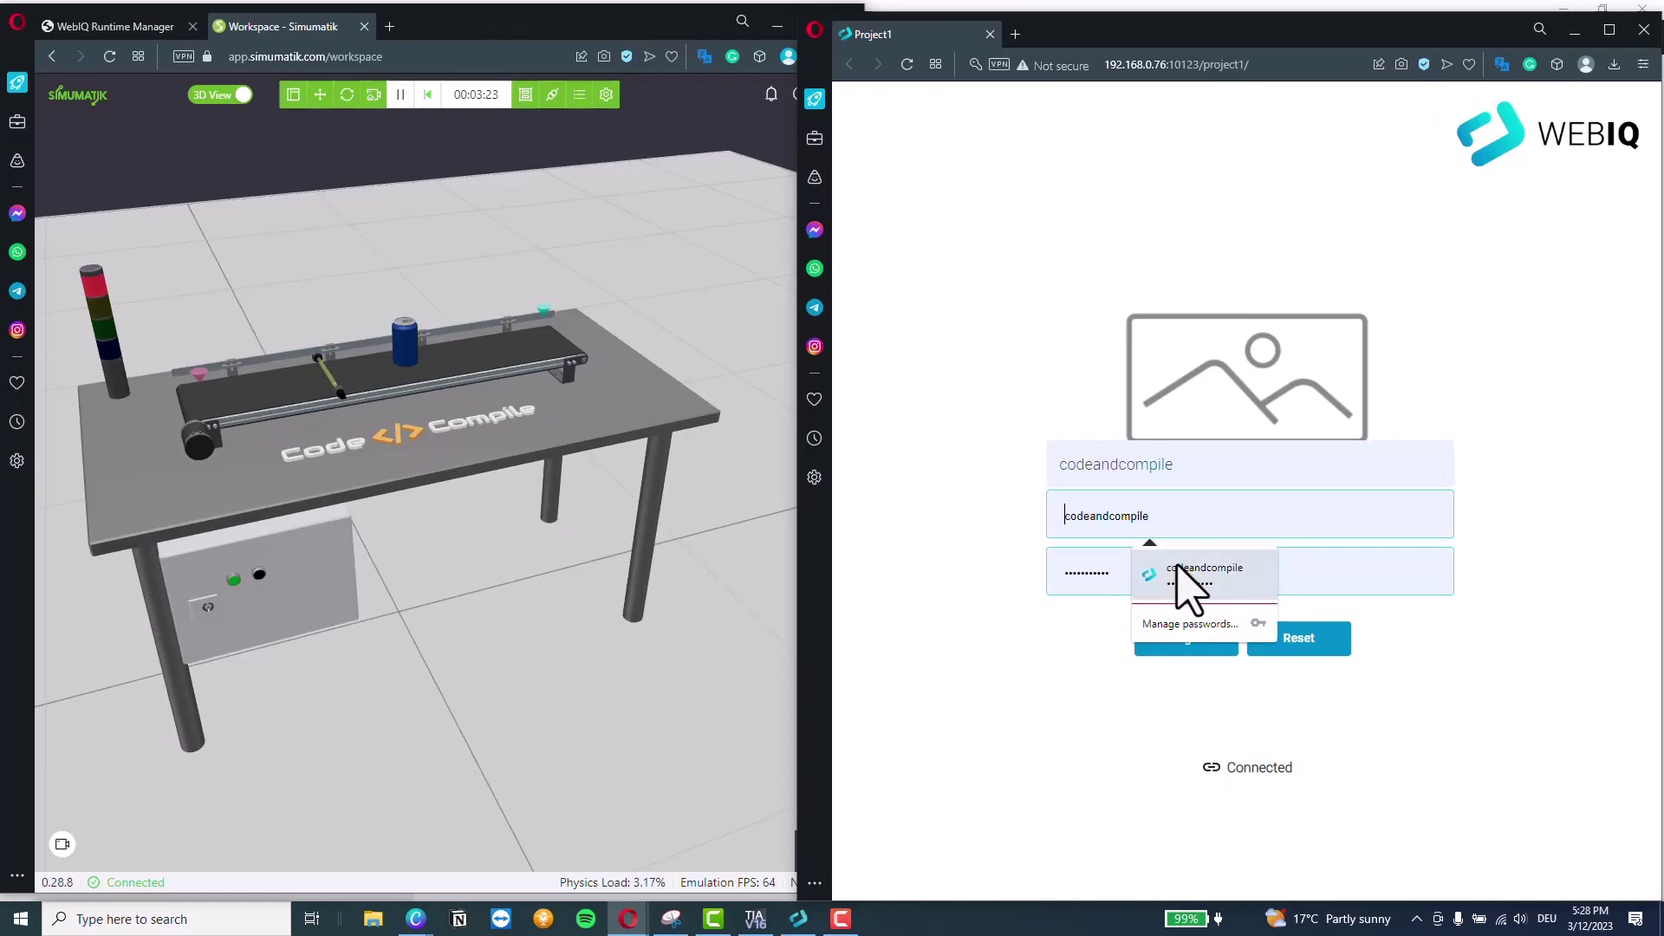
click(1189, 577)
click(1178, 645)
Widen Simumatik, move the HMI window to the screen top, and show the Factory page
drag(791, 491, 875, 491)
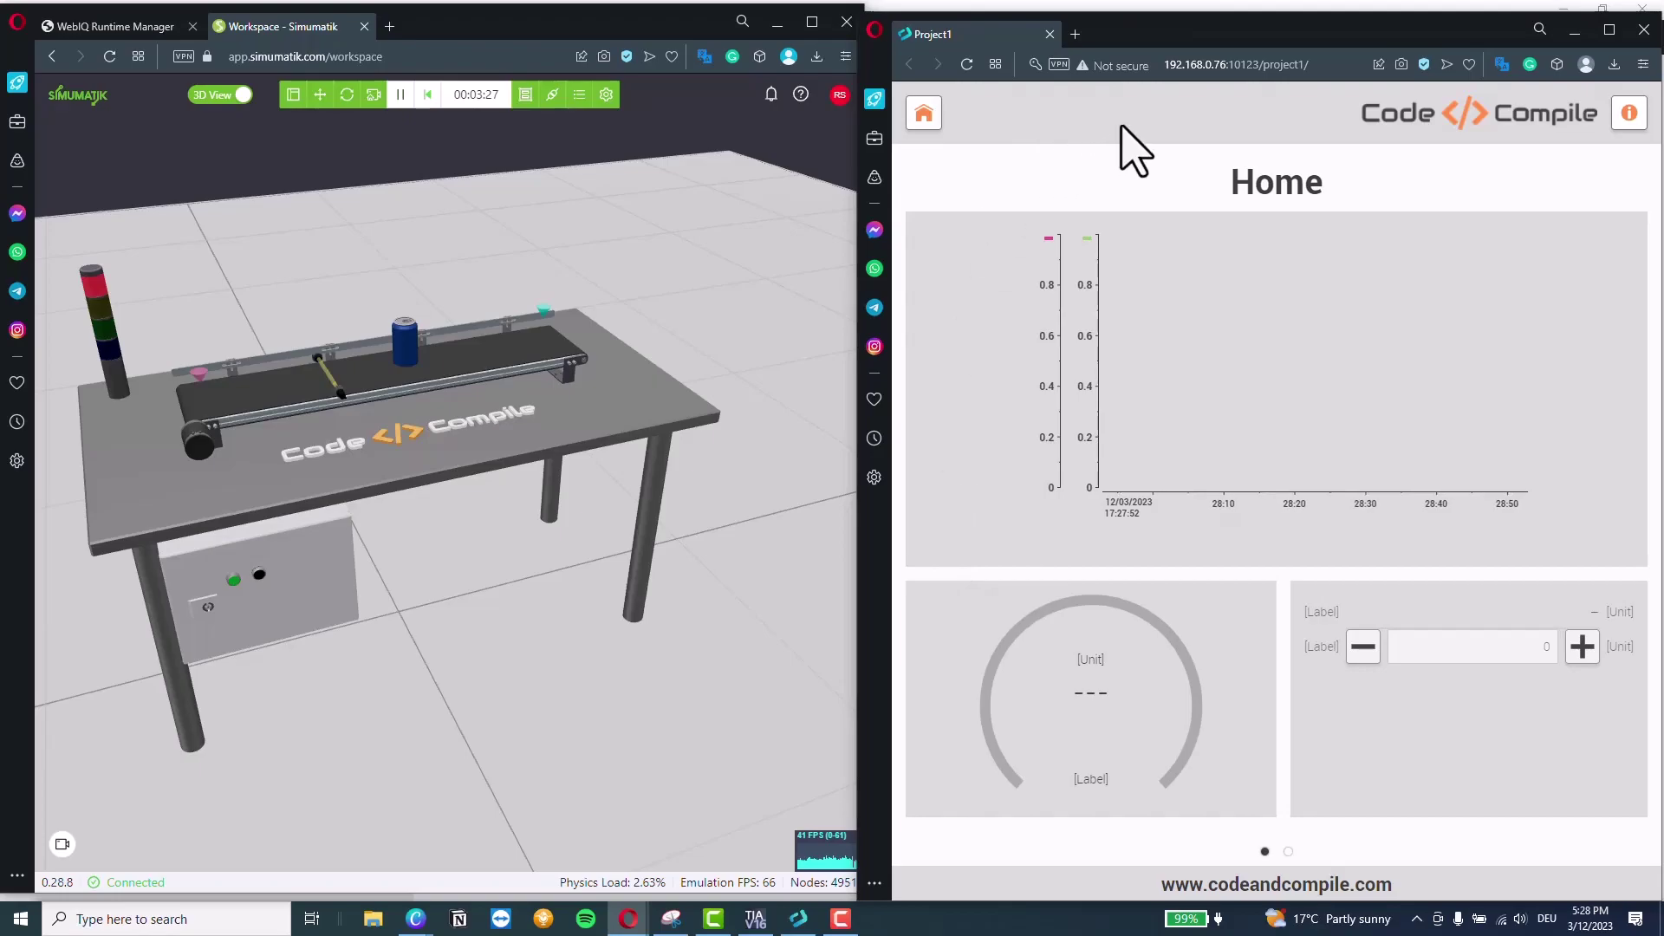
drag(1189, 11, 1189, 2)
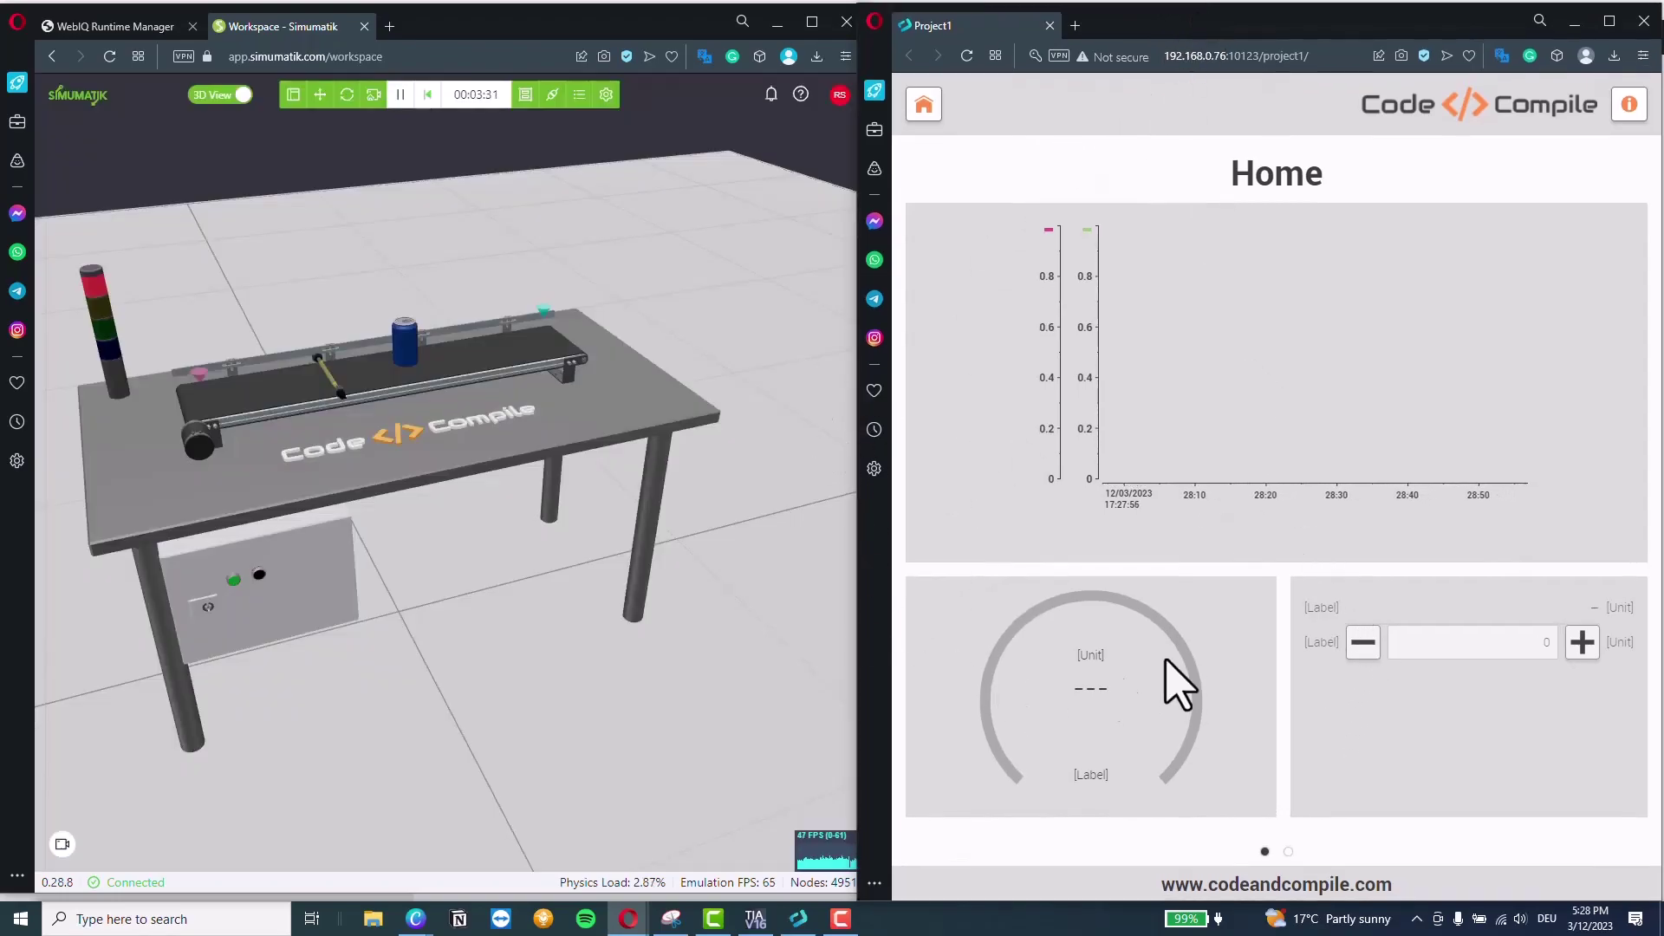
click(1289, 852)
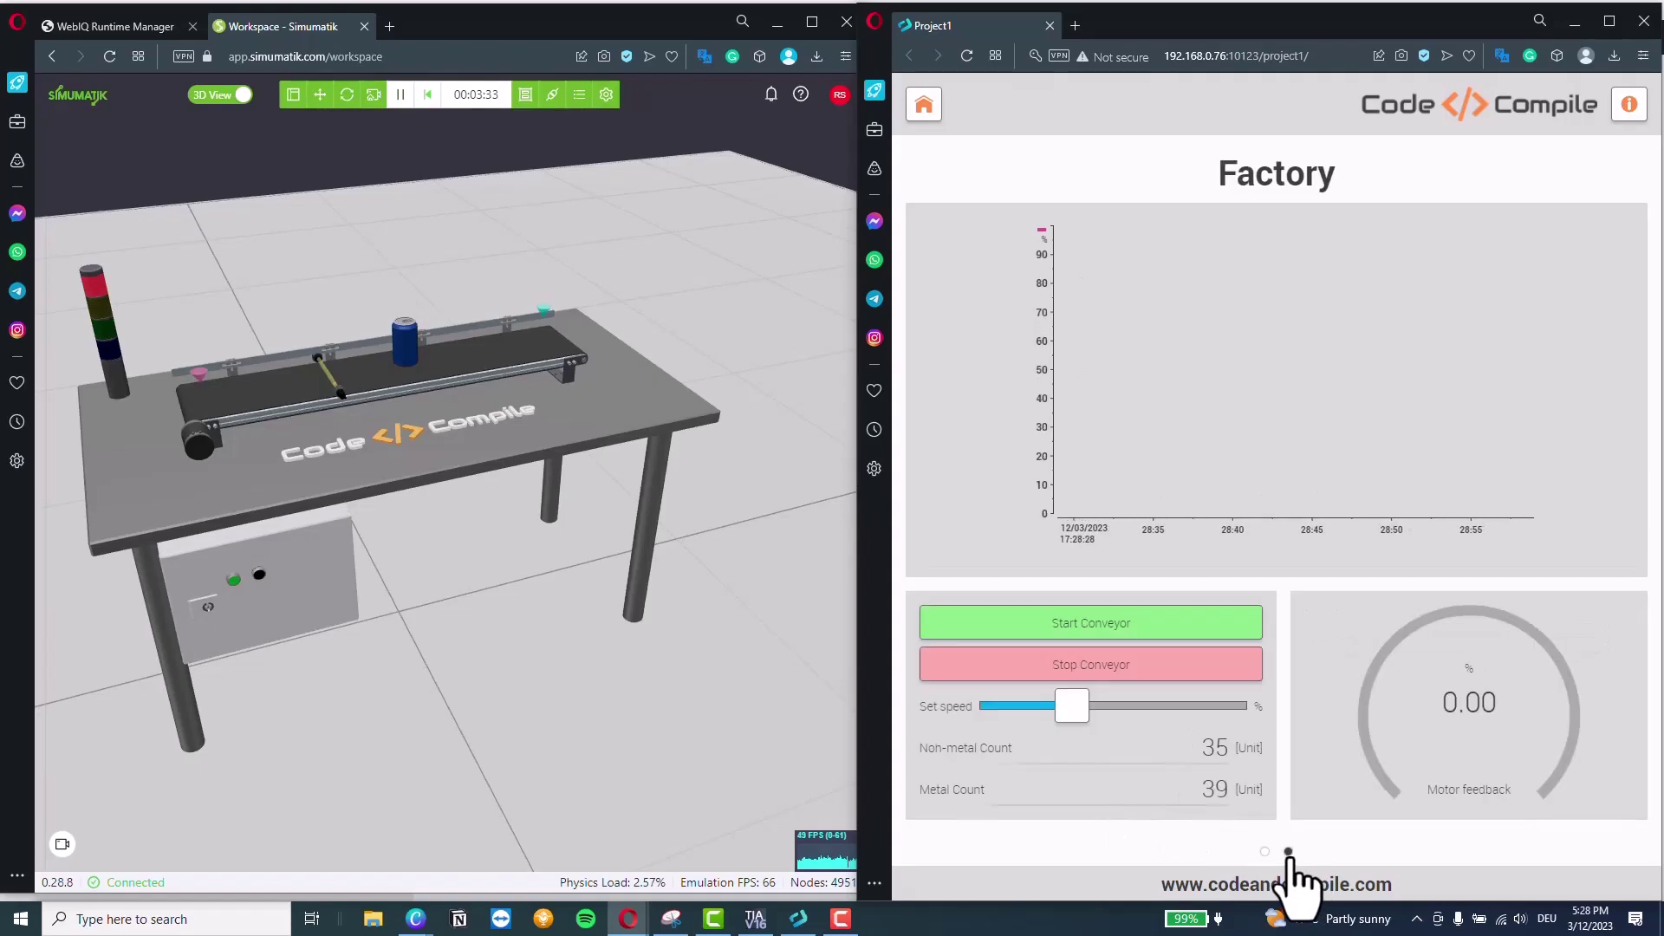
Start the conveyor, stop it, then start it again while watching Simumatik's cans and counters
click(1072, 633)
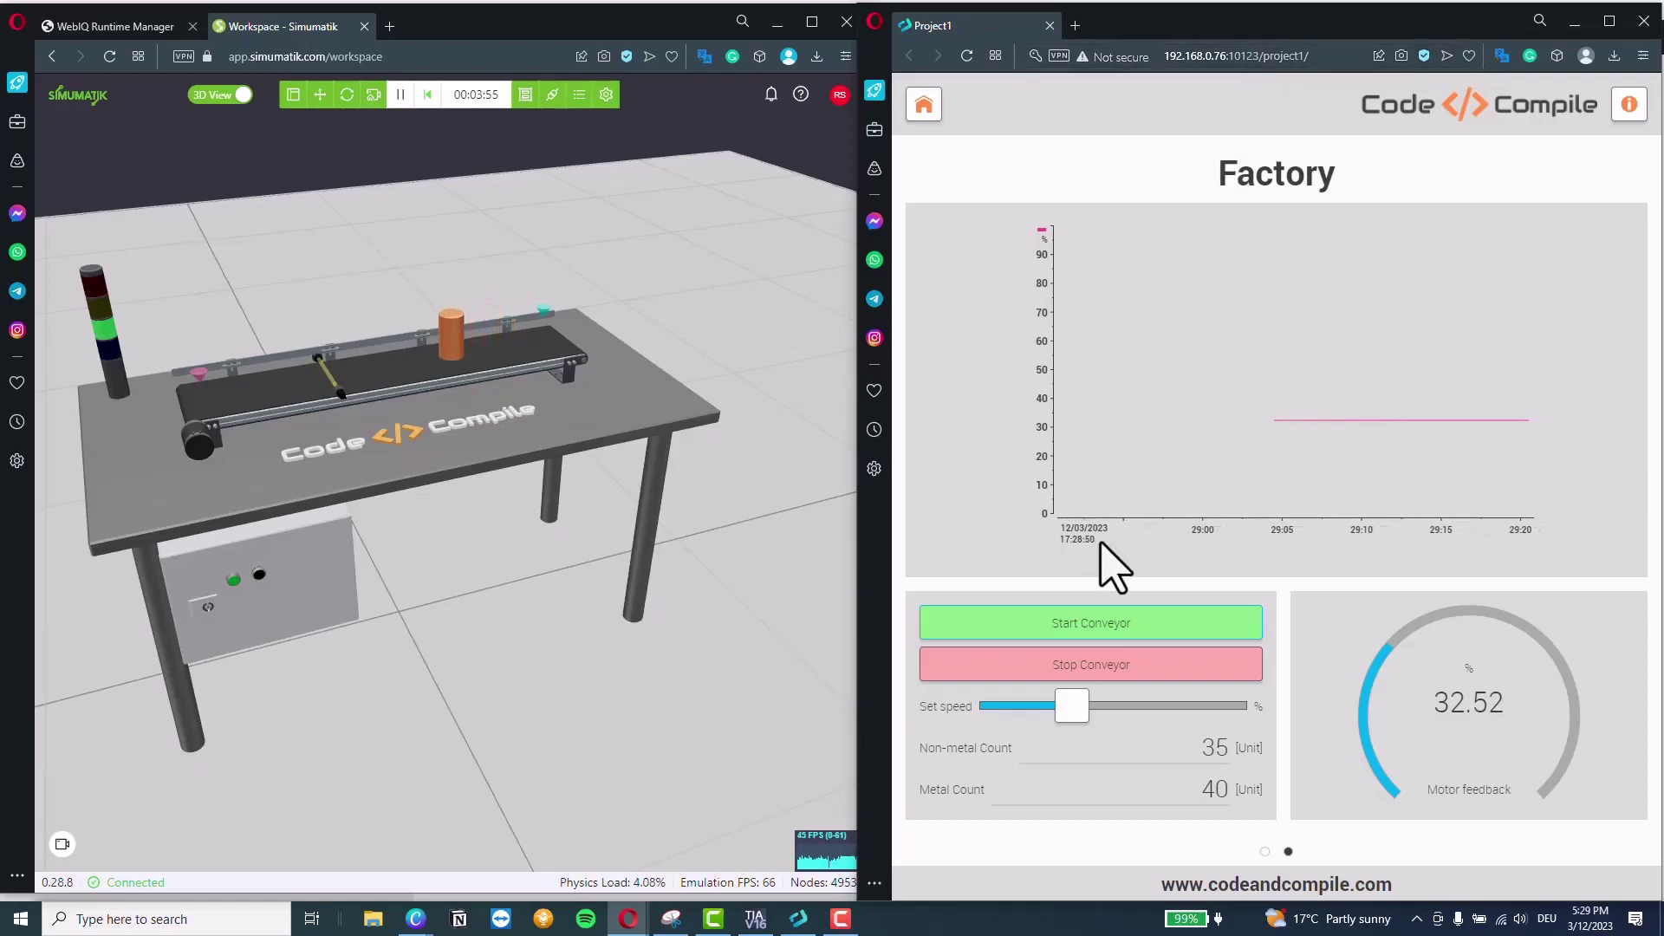
click(1085, 667)
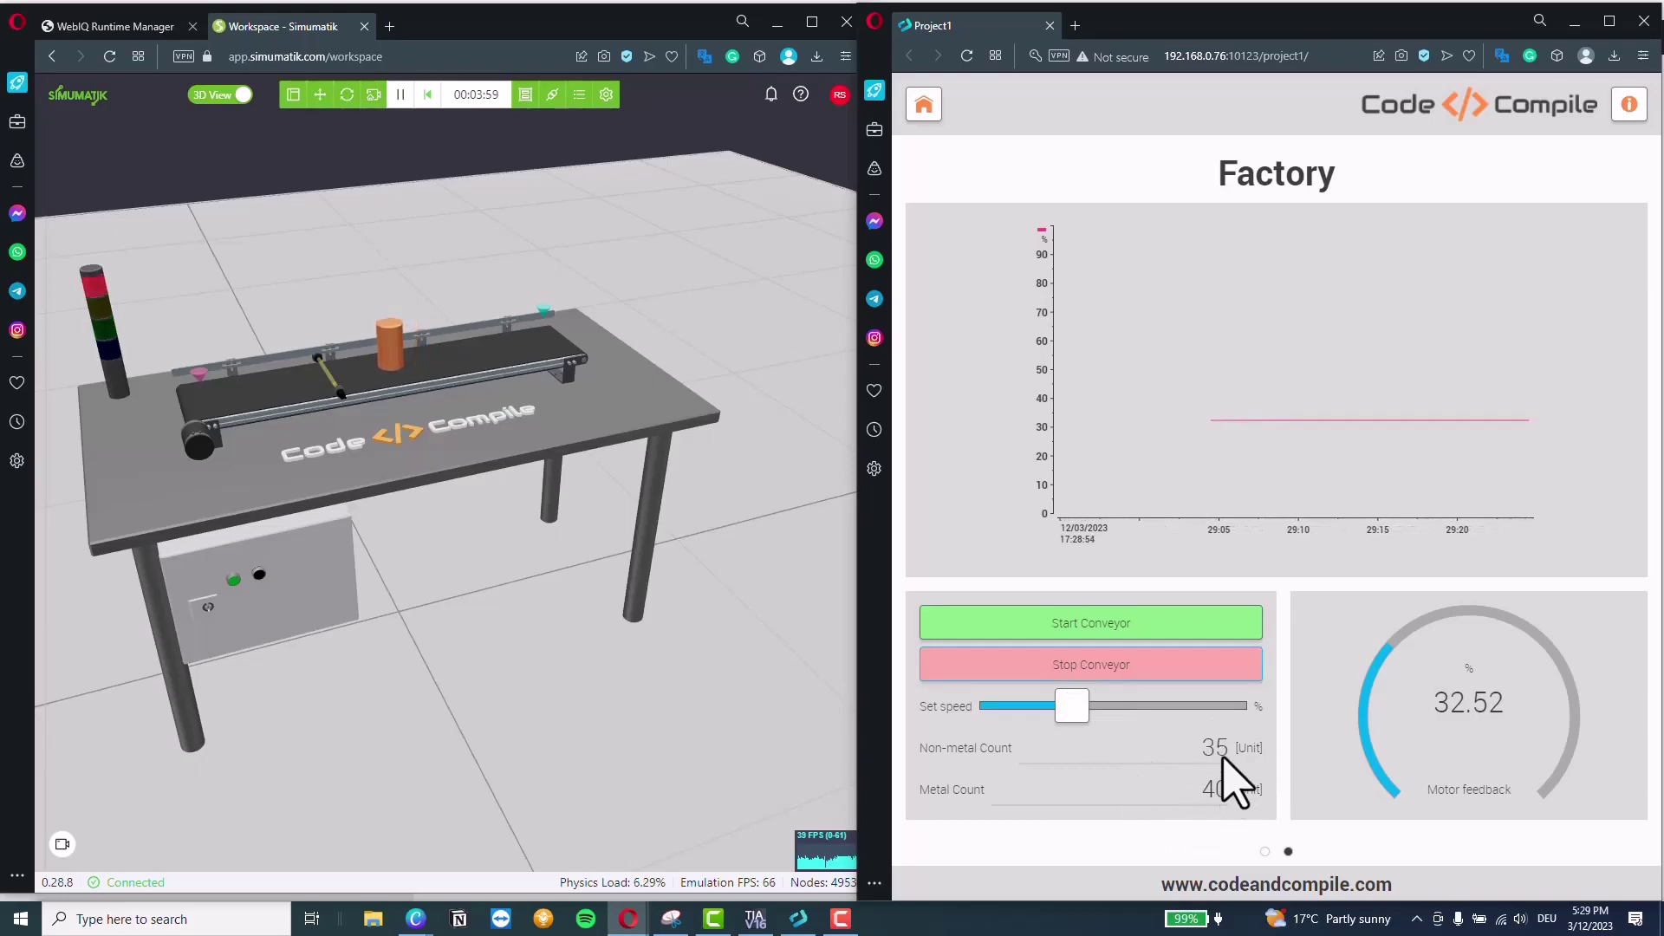
click(1118, 629)
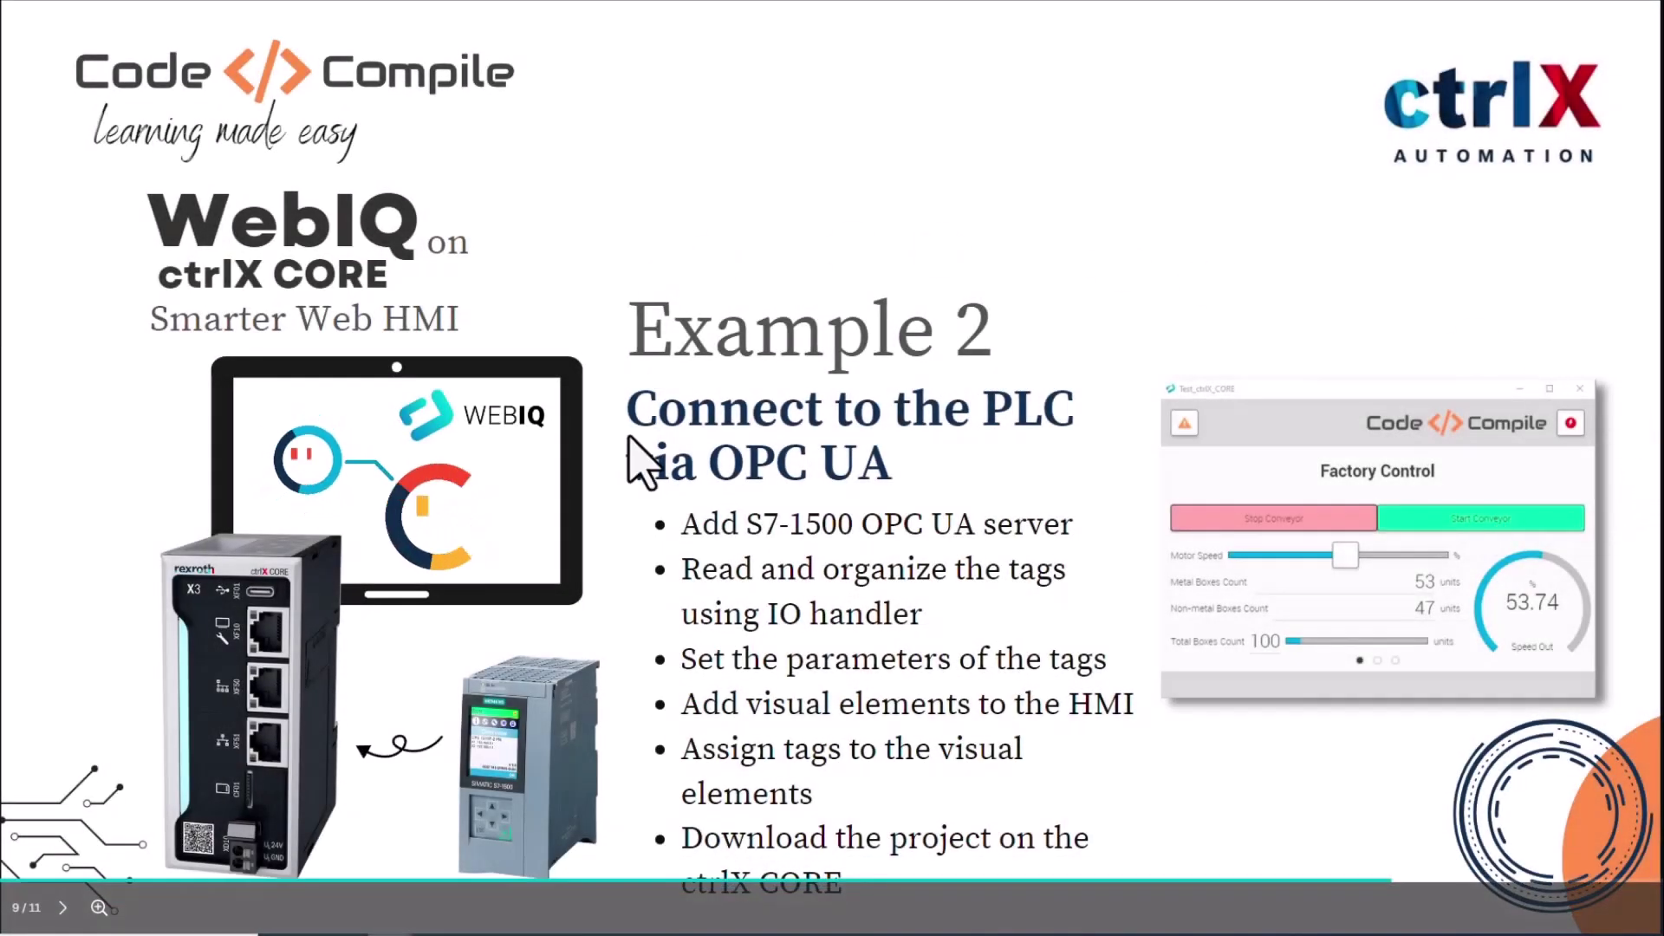
Advance the presentation to the Example 3 slide on trends and alarms
key(Right)
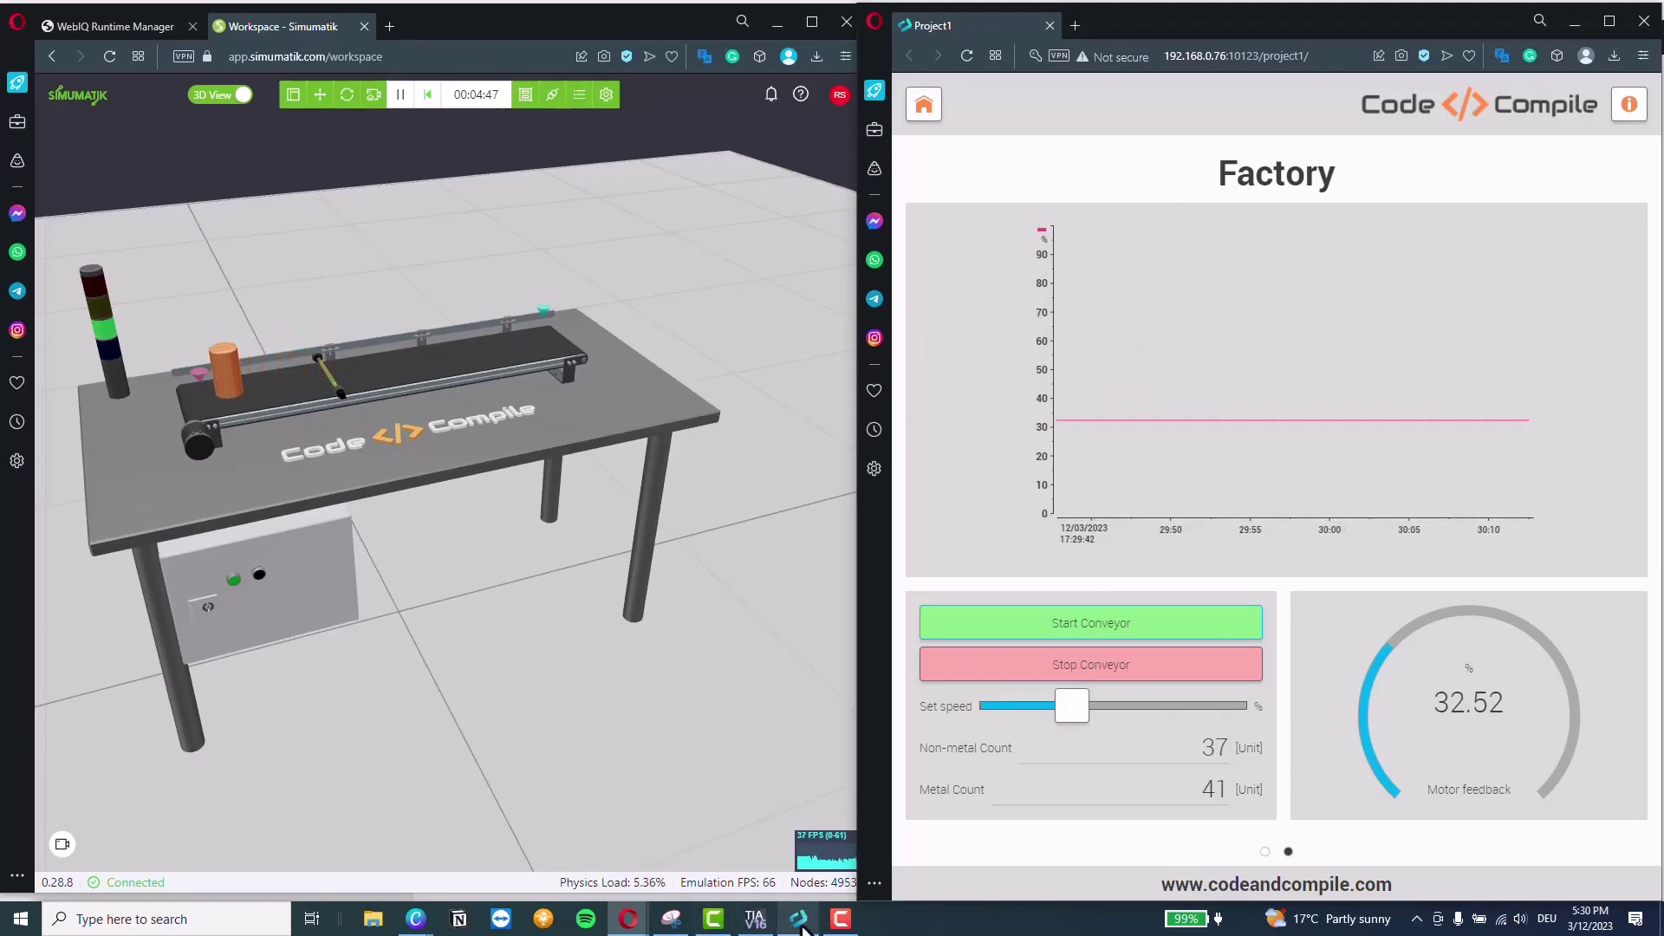
Reset the simulation, close the remote server manager, and open Project1 for editing in WebIQ Designer
click(427, 111)
click(799, 918)
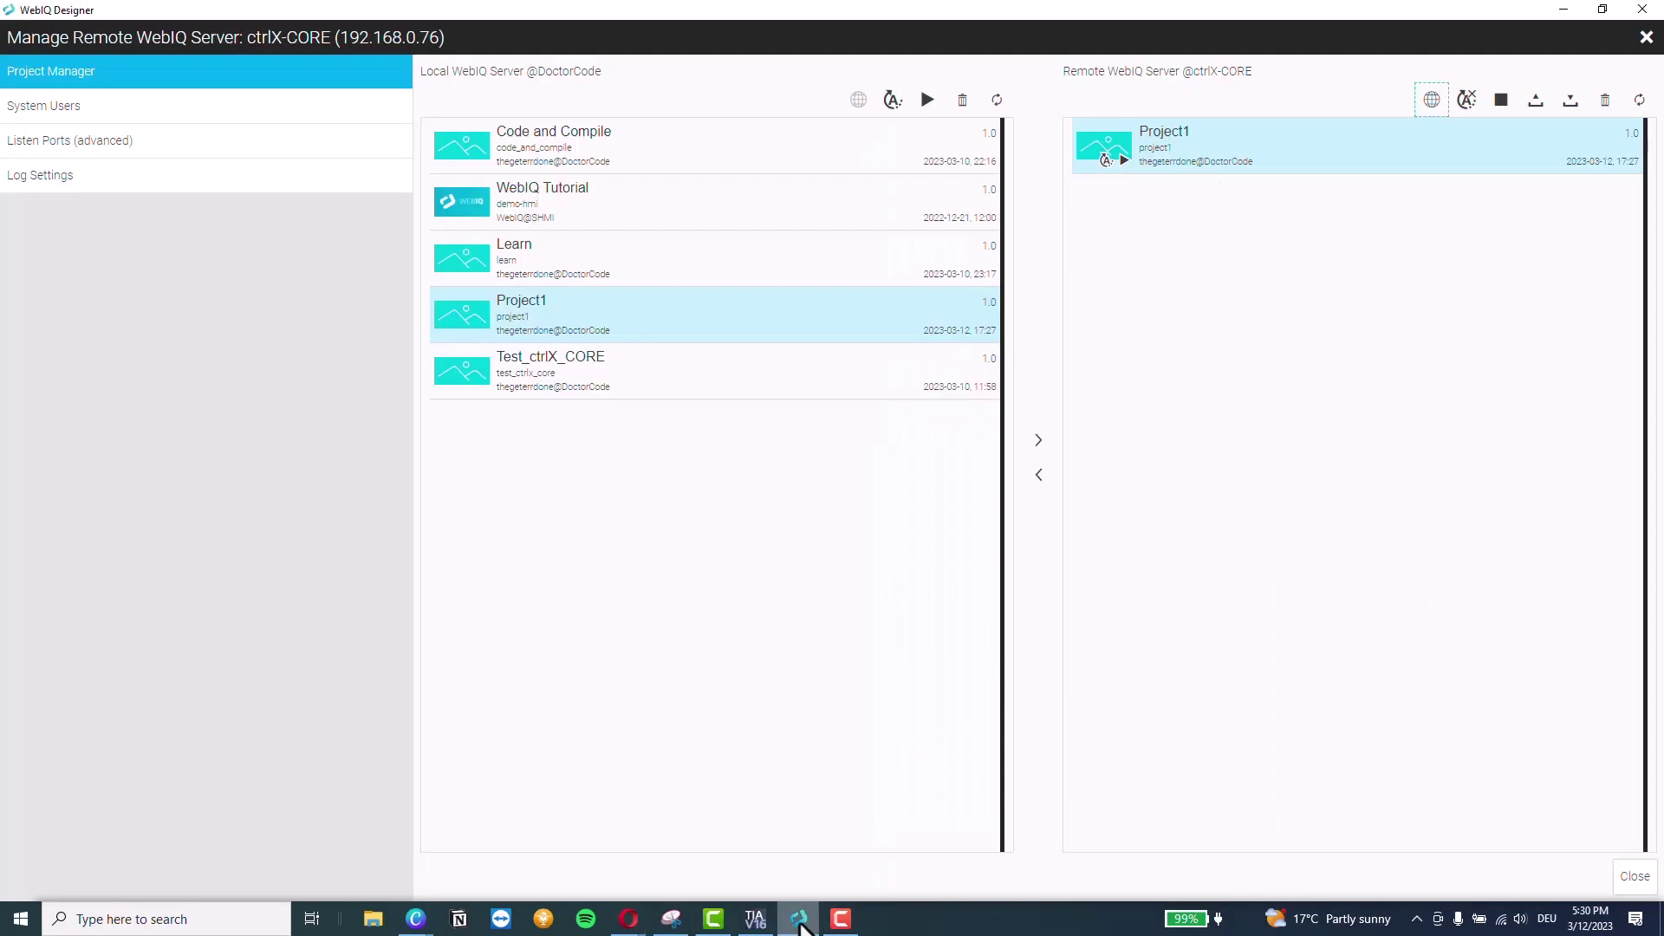
click(1646, 38)
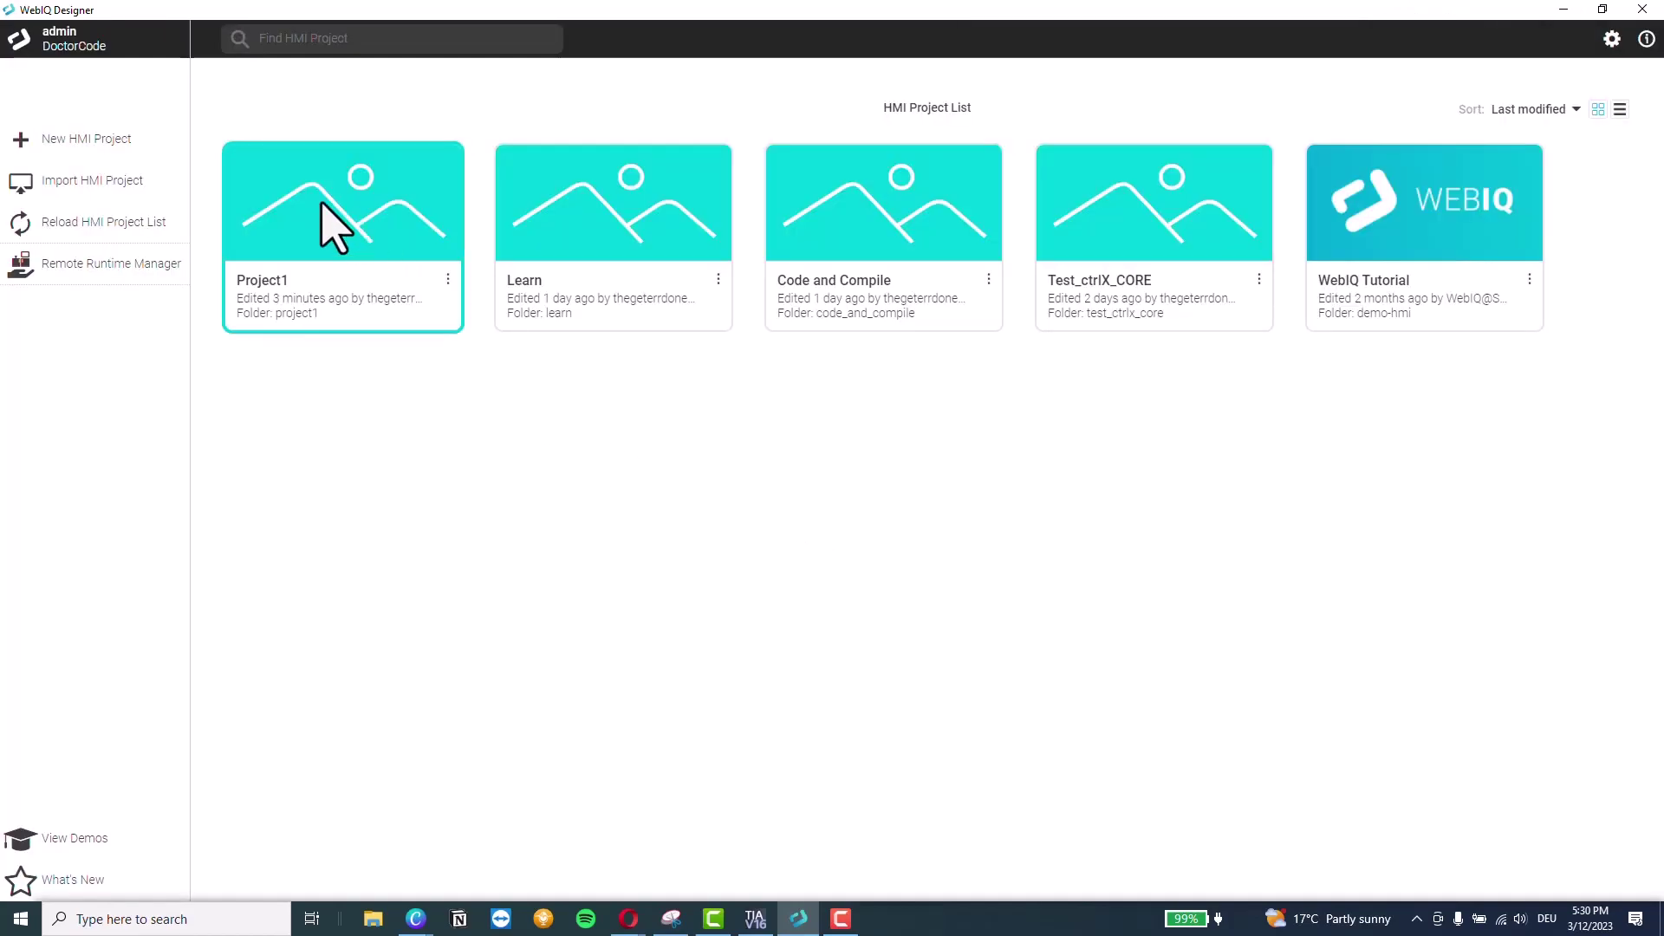
click(322, 227)
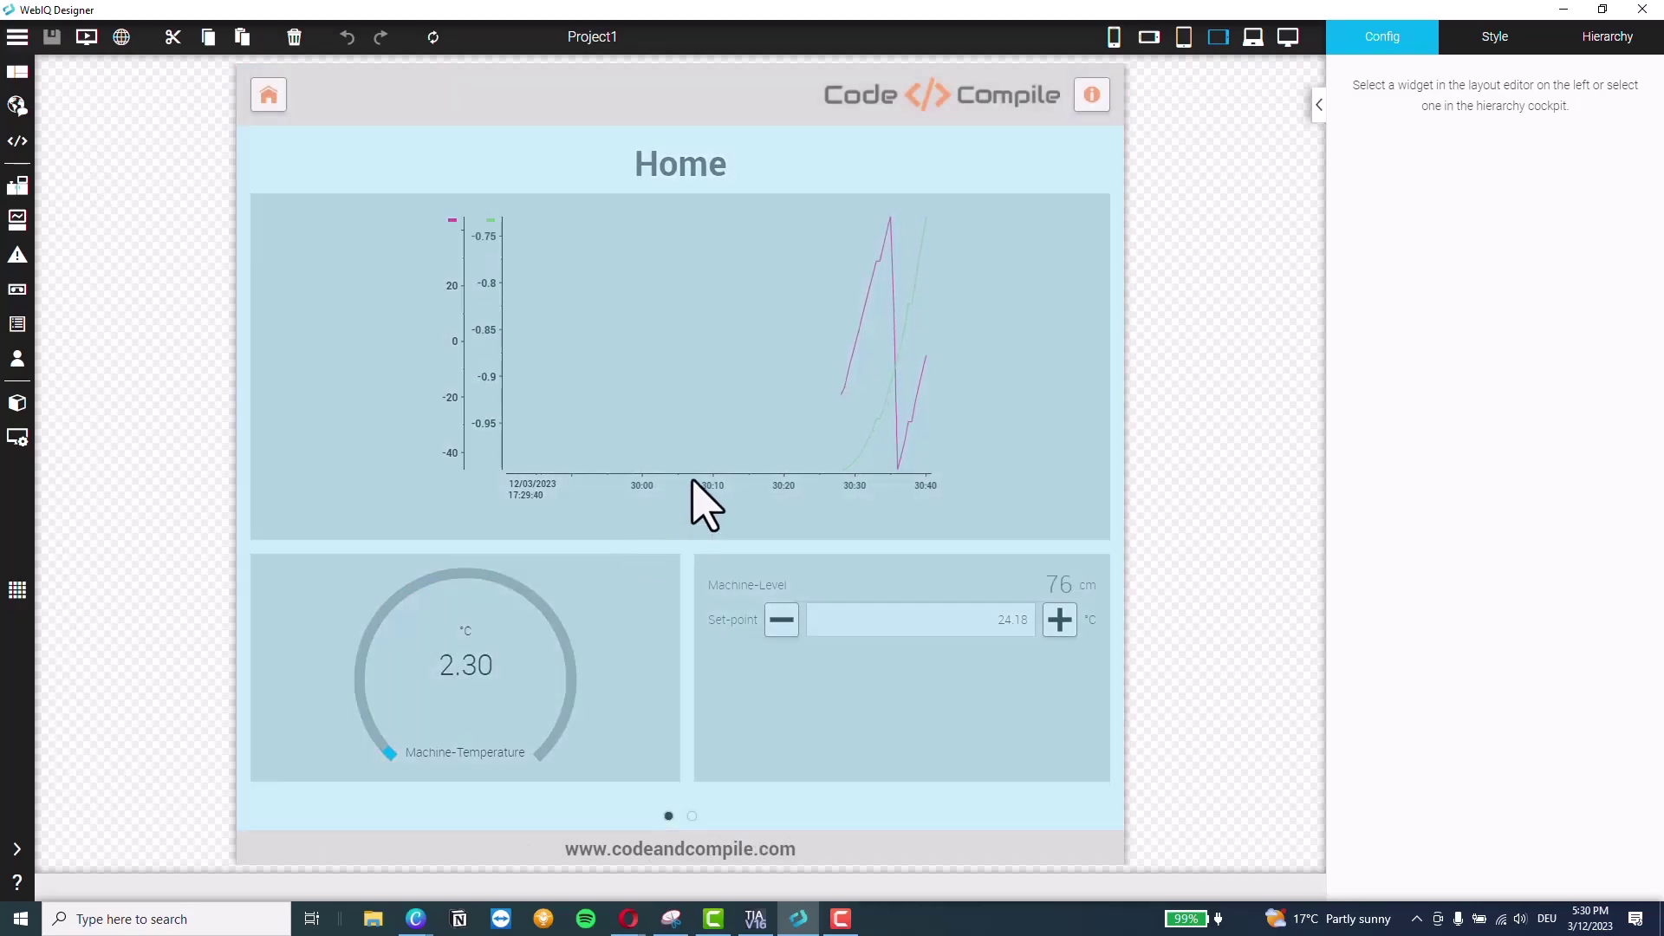
Select the Home page trend chart, switch to the Factory page, and expand the manager list
double_click(678, 473)
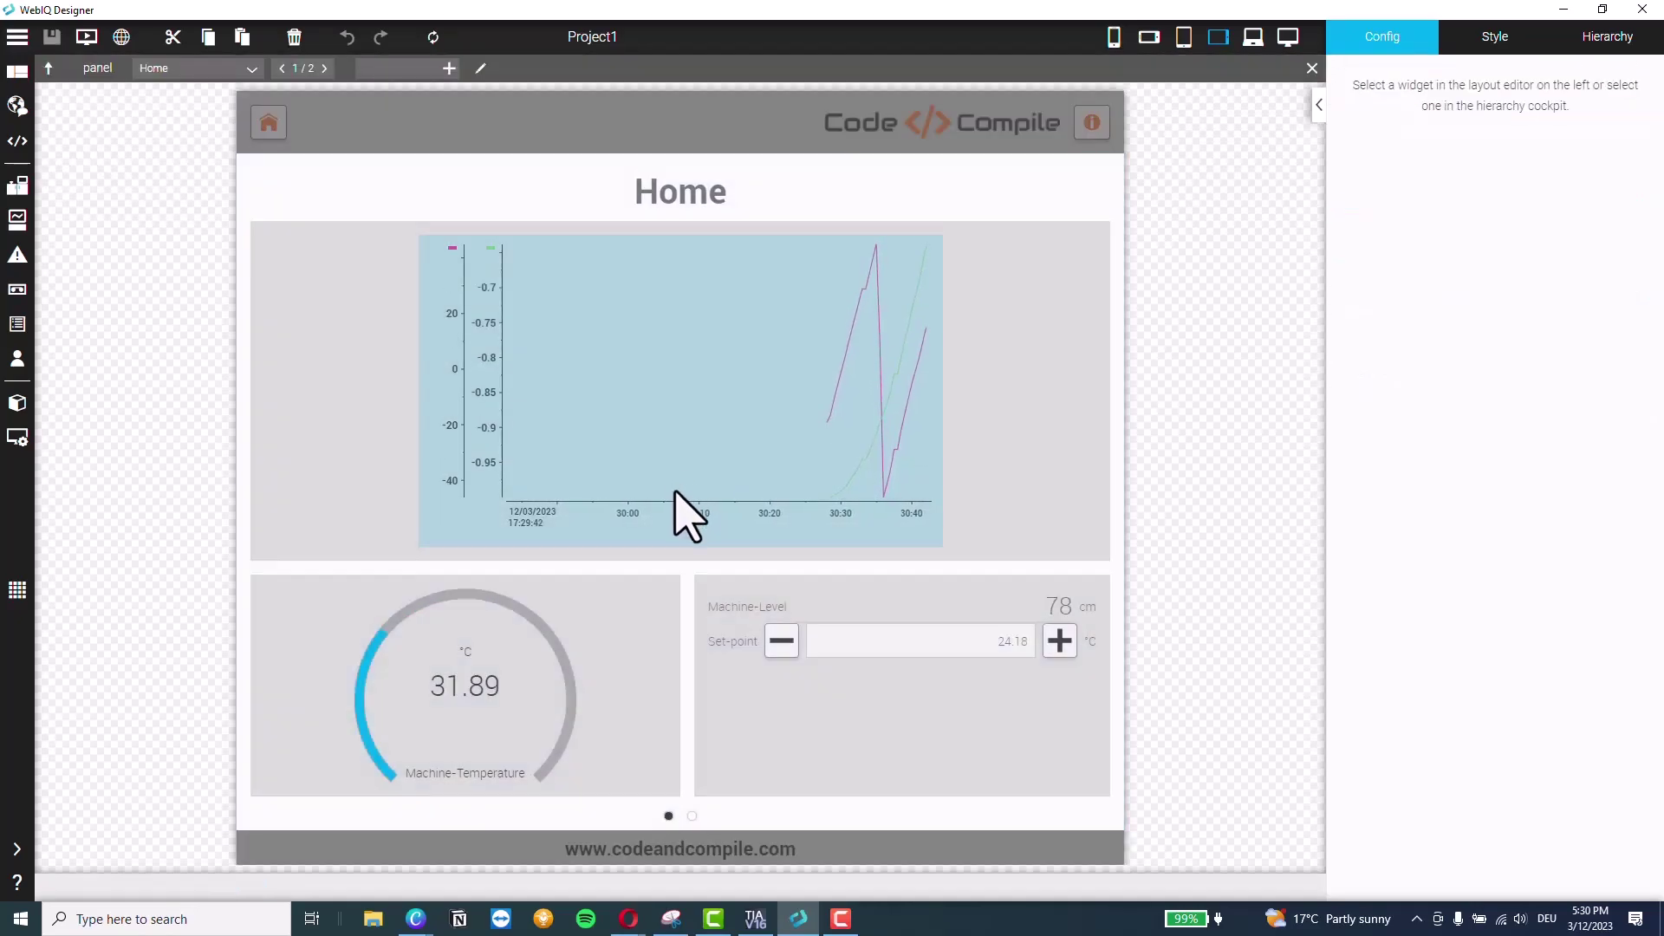
click(663, 512)
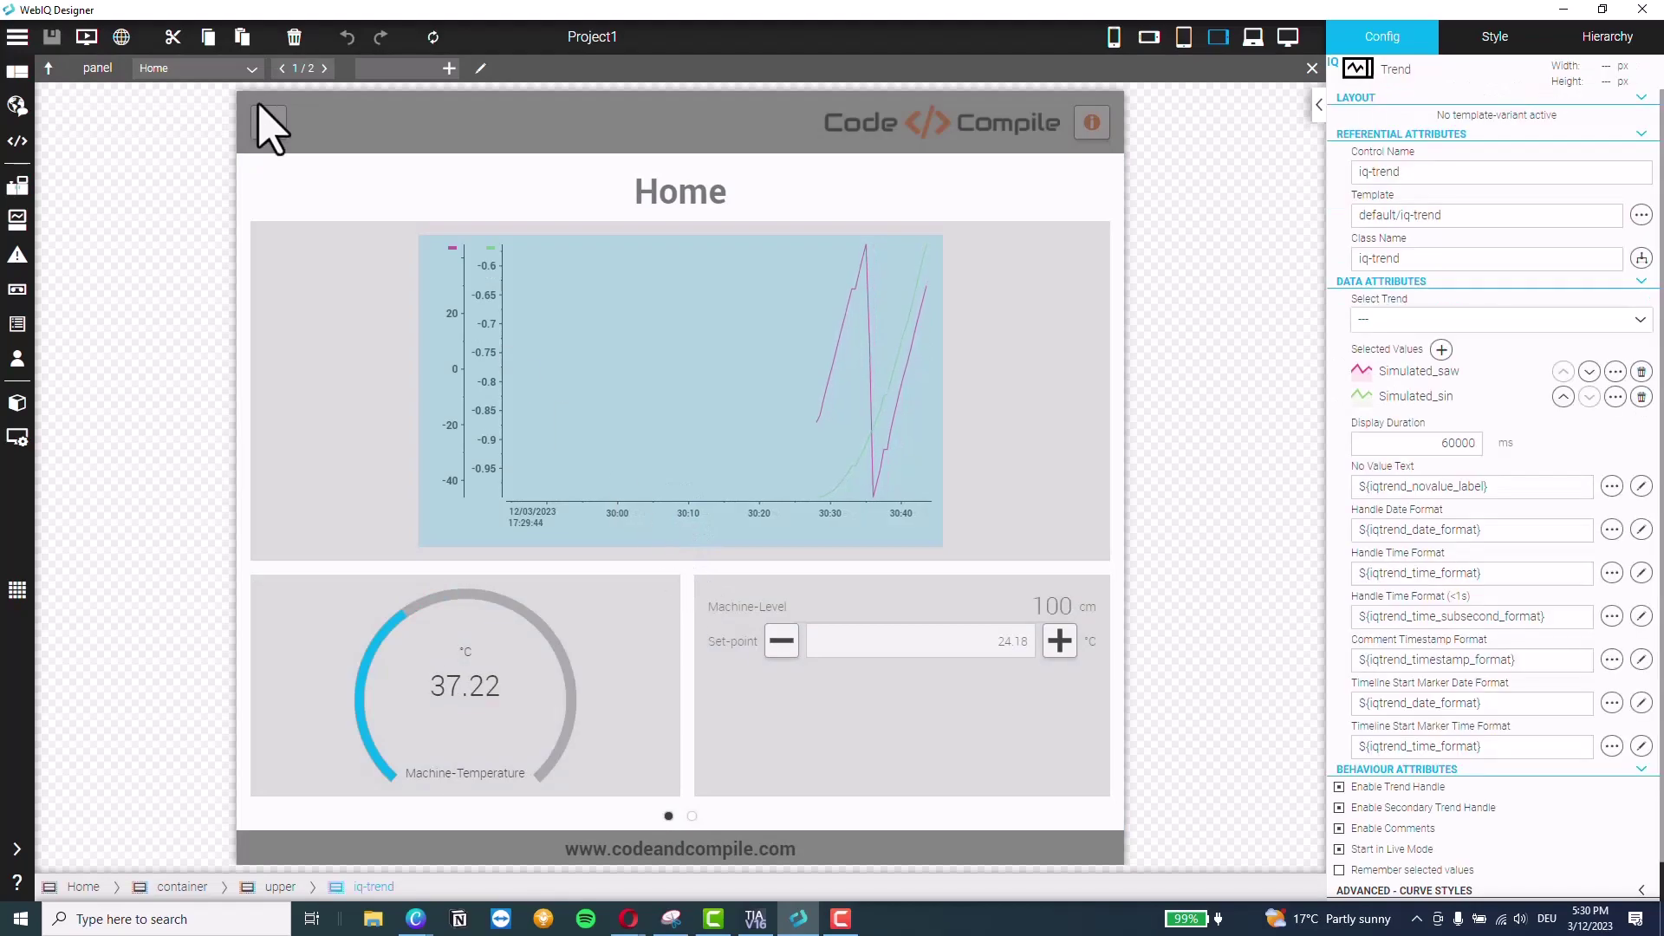
click(324, 68)
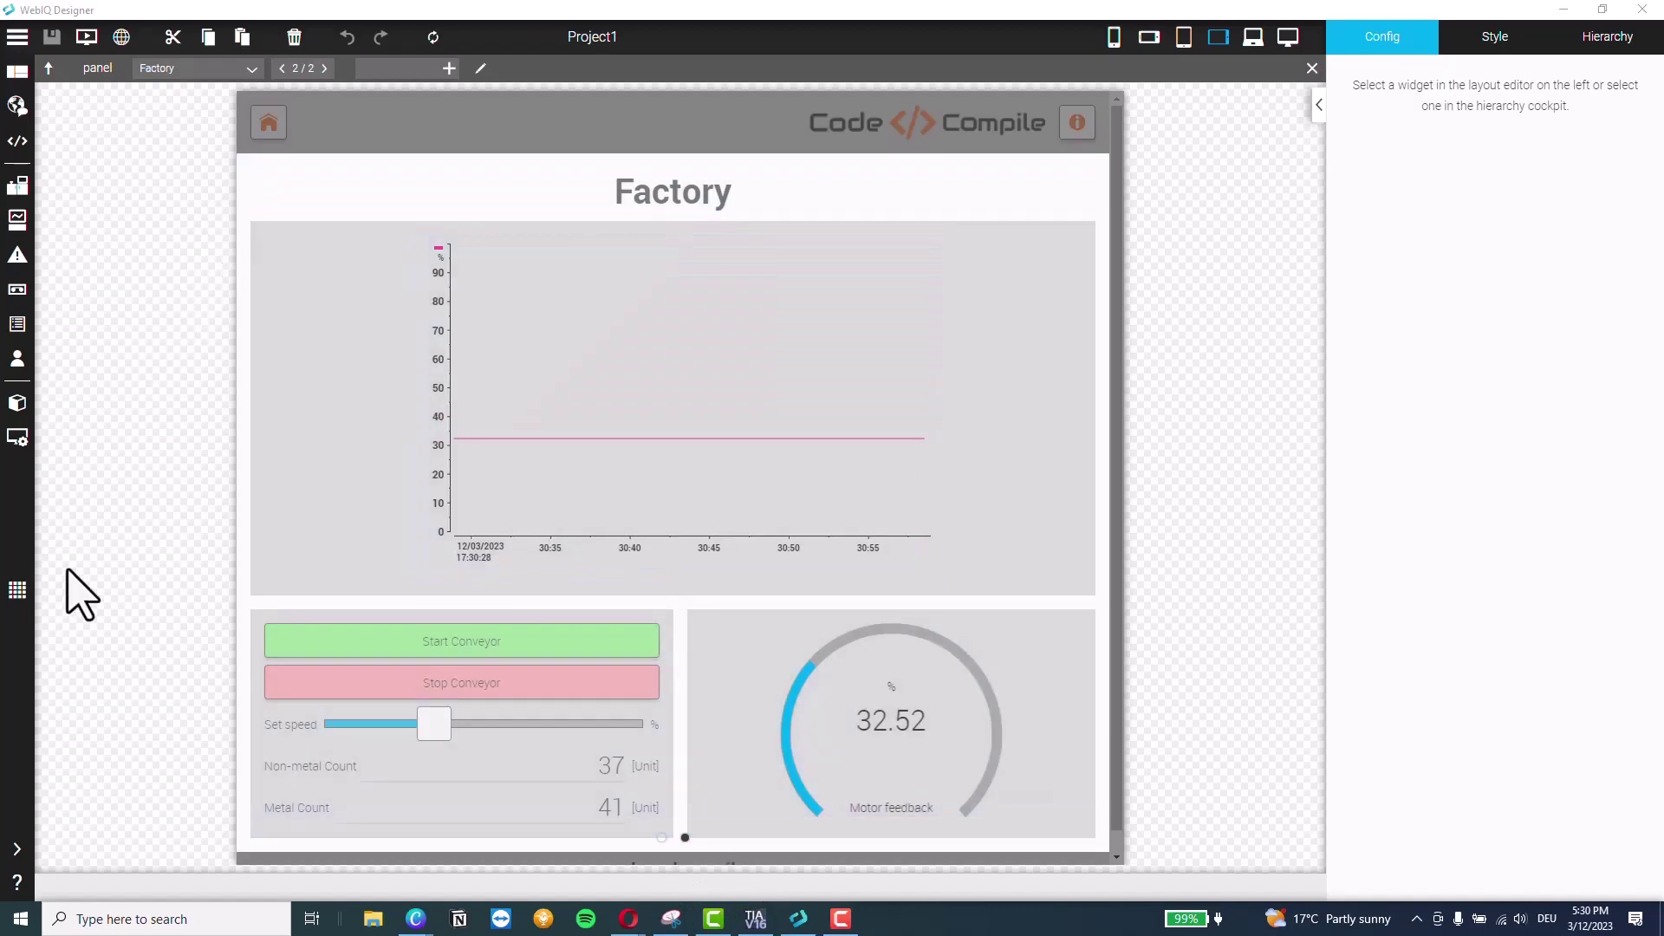
click(18, 849)
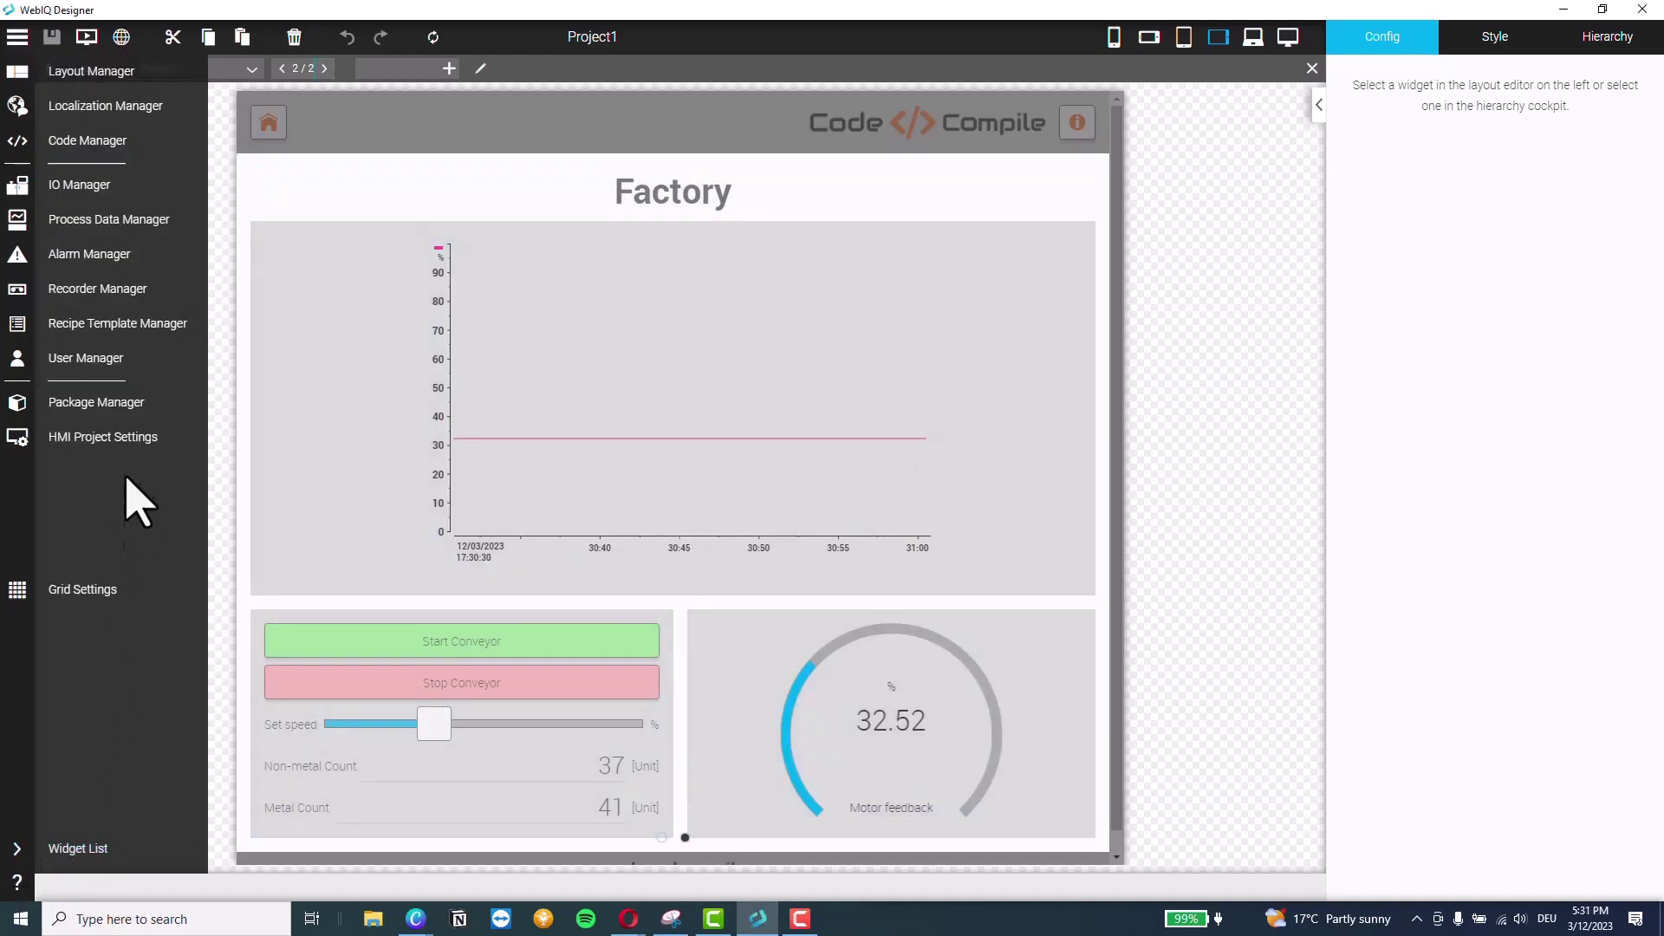
Add an alarm described 'High-speed Alert' at Alarm level and open its trigger-item picker
click(109, 258)
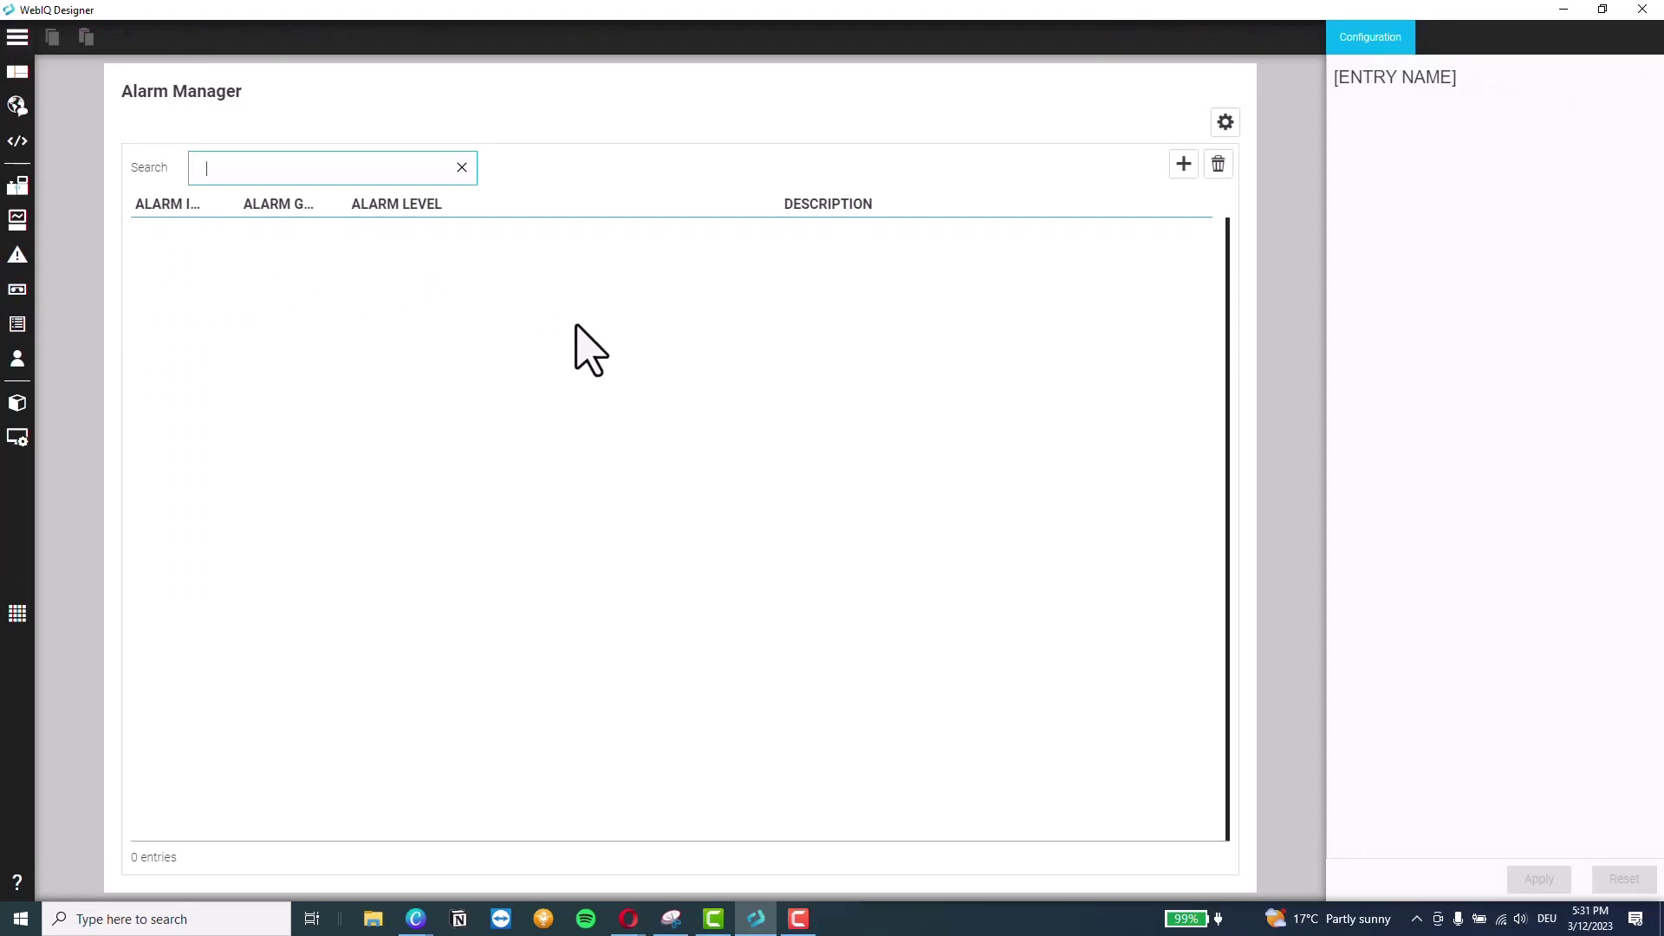
click(1183, 164)
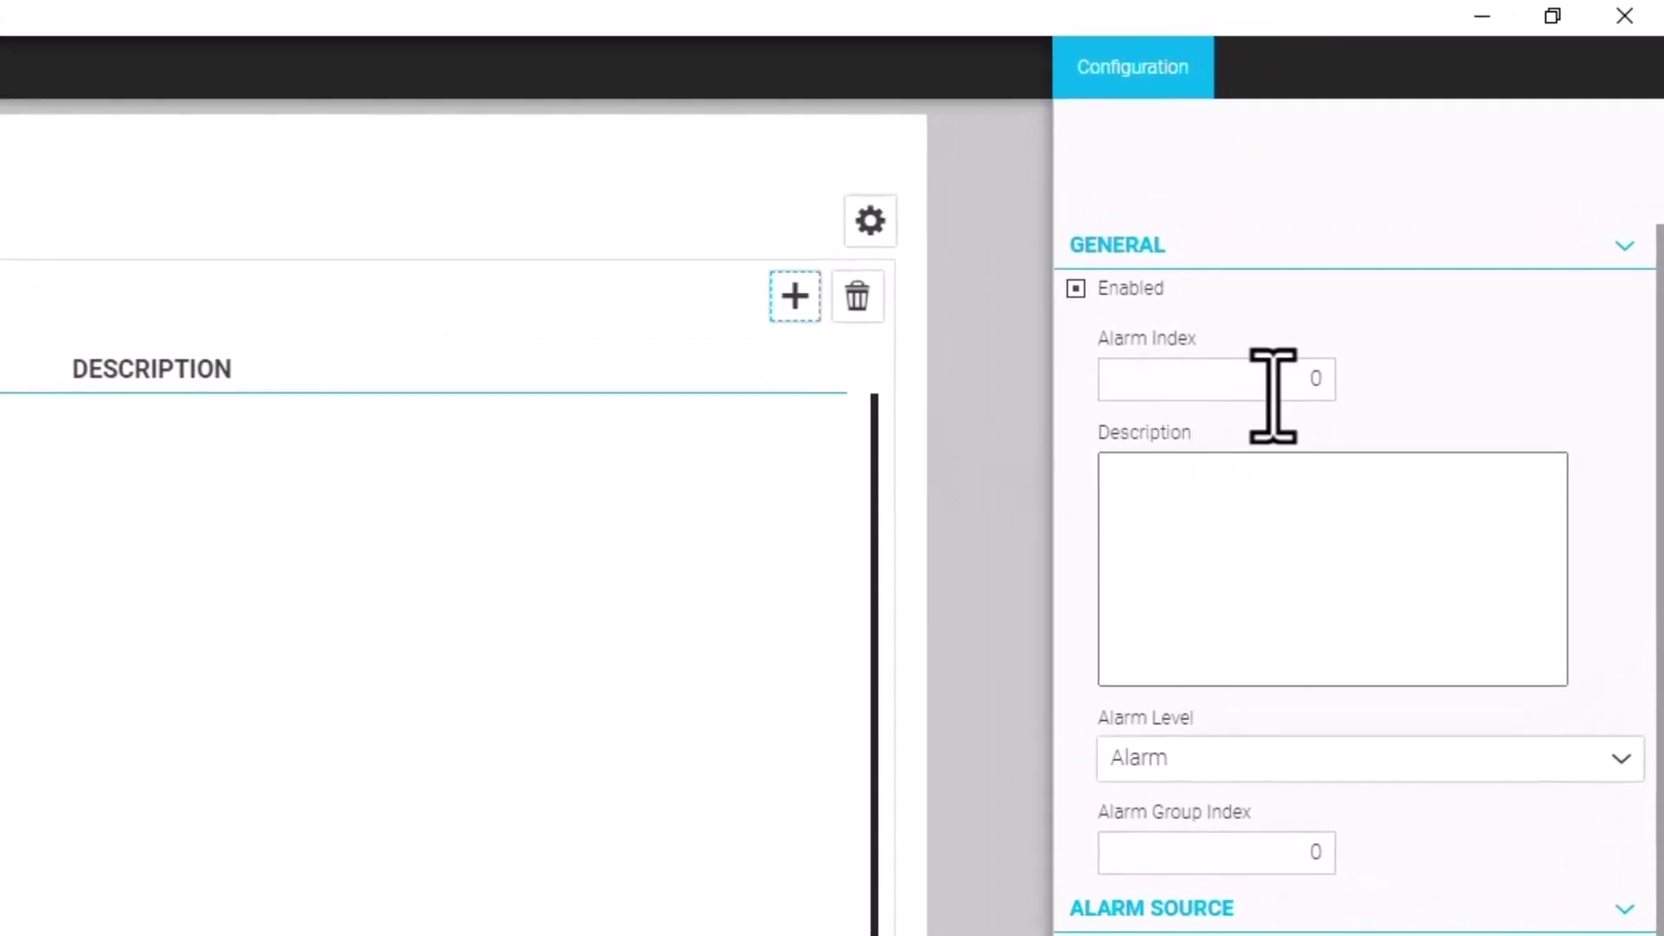
click(1192, 501)
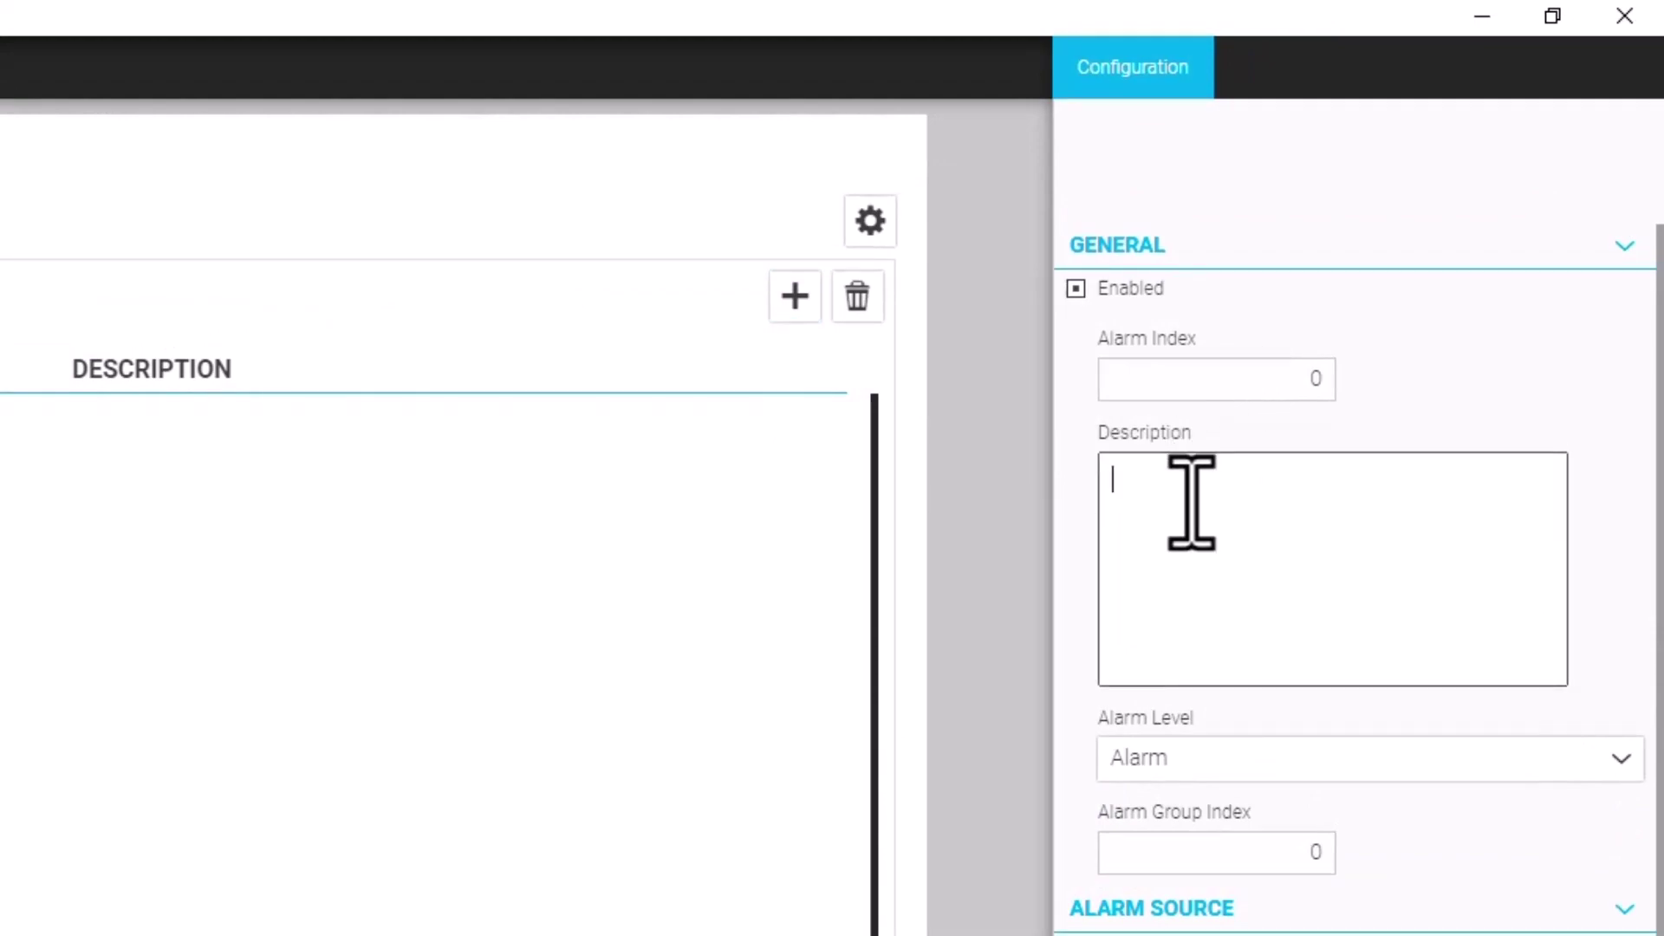
text(High-speed Alert)
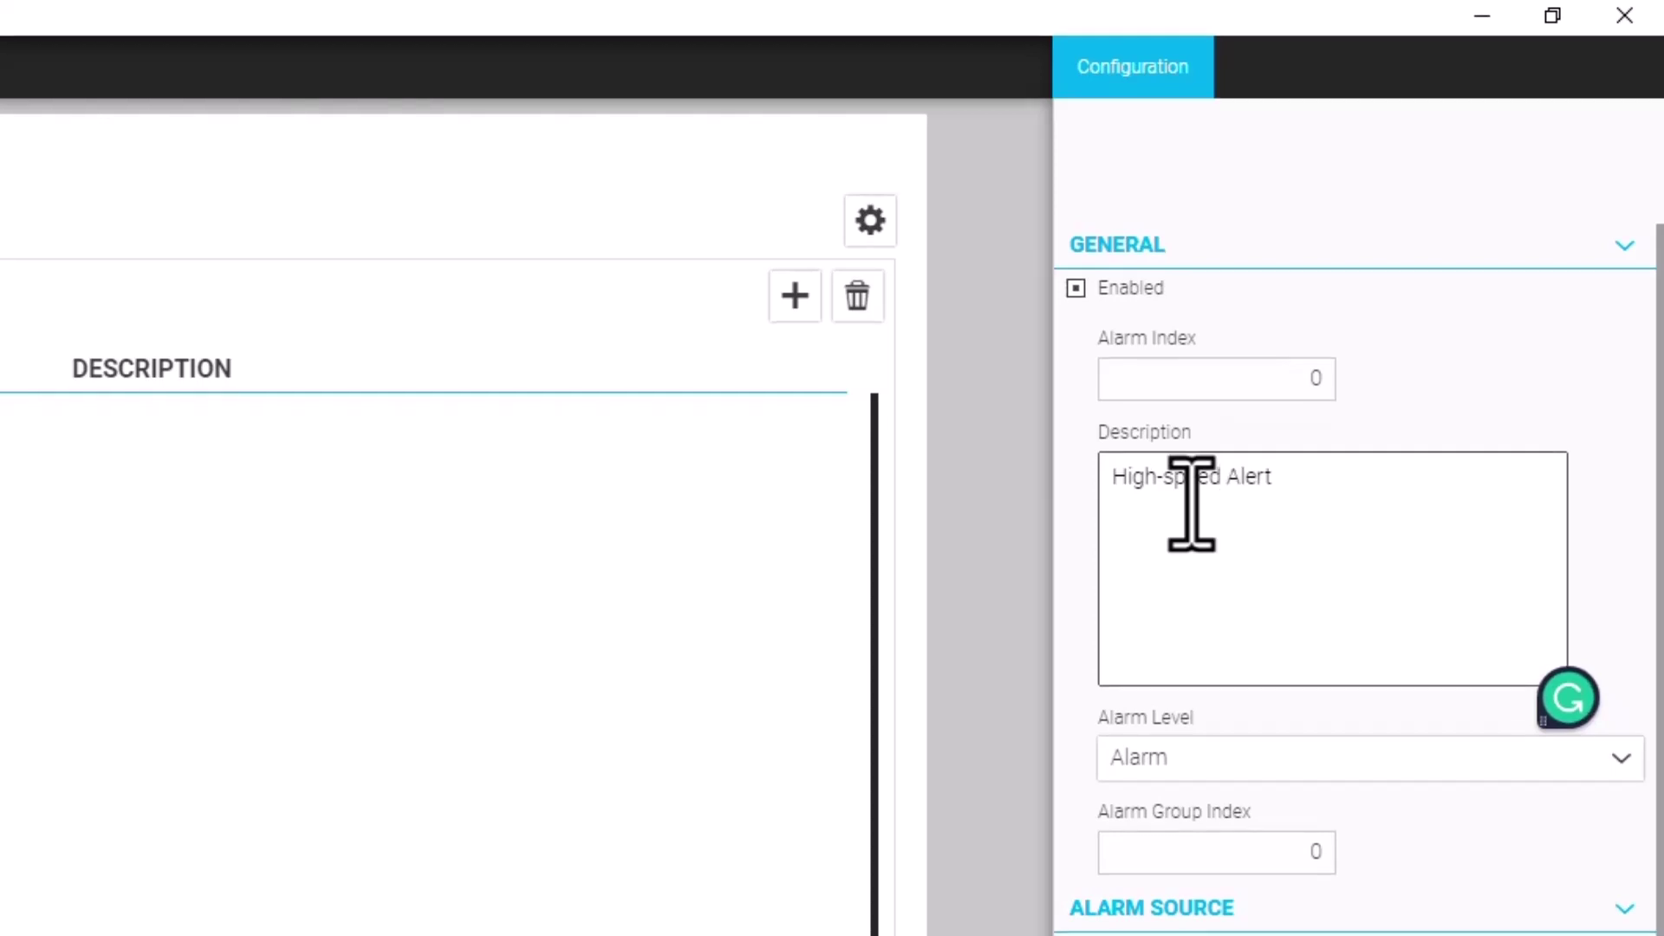
scroll(1189, 502, down, 8)
click(1195, 71)
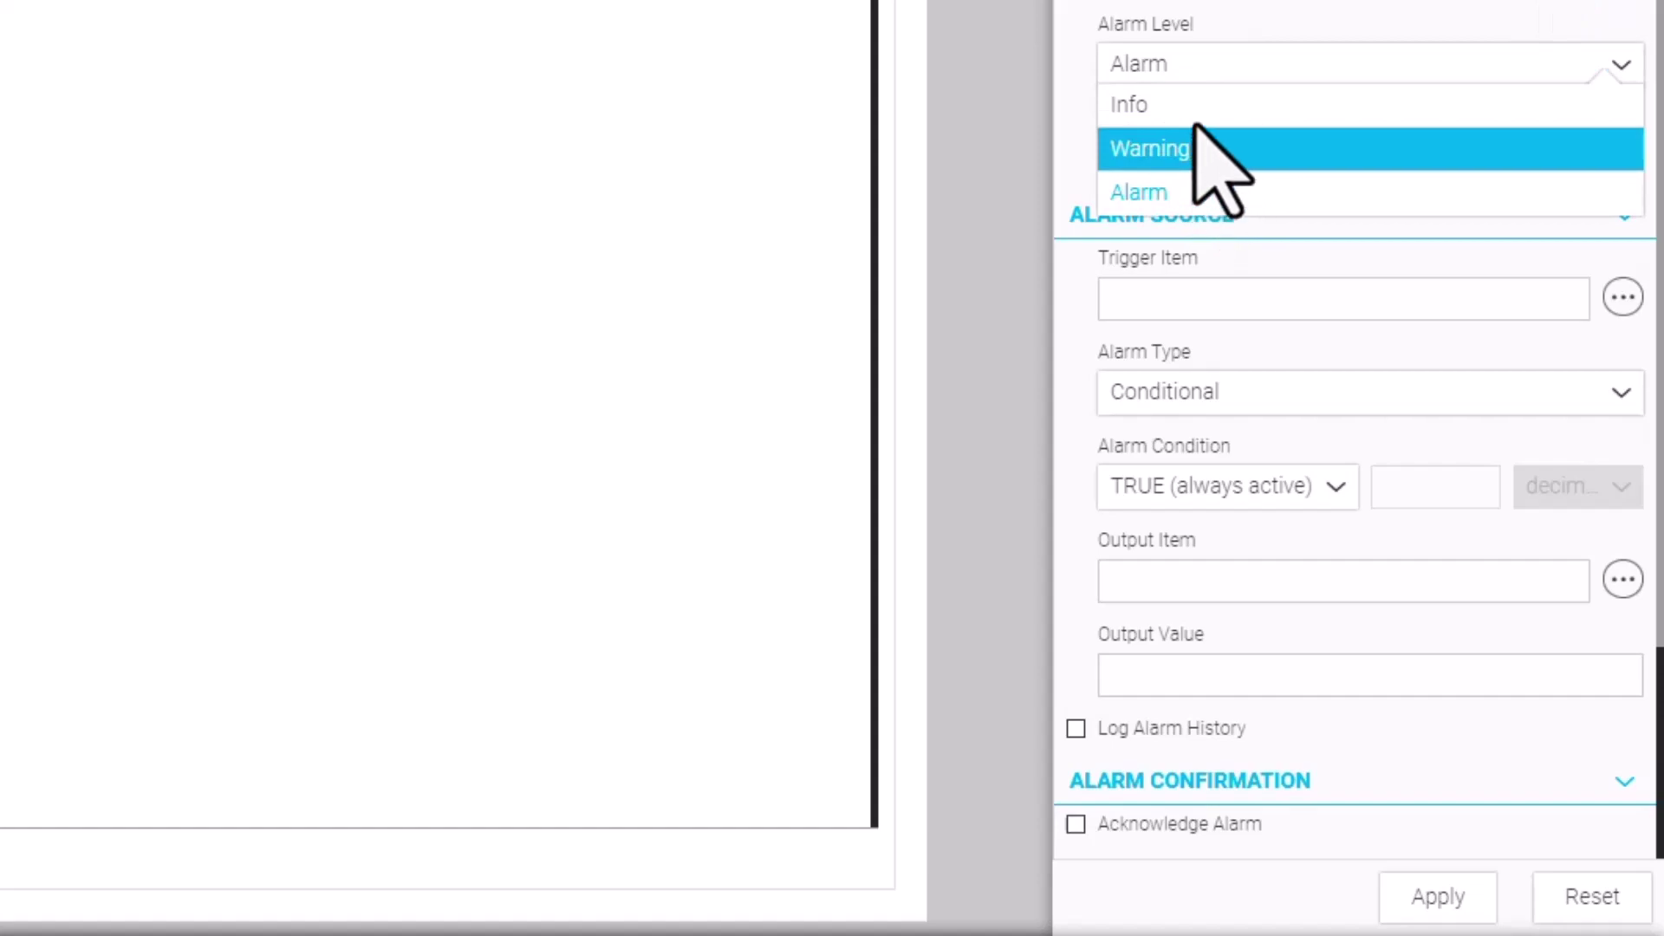
click(1184, 192)
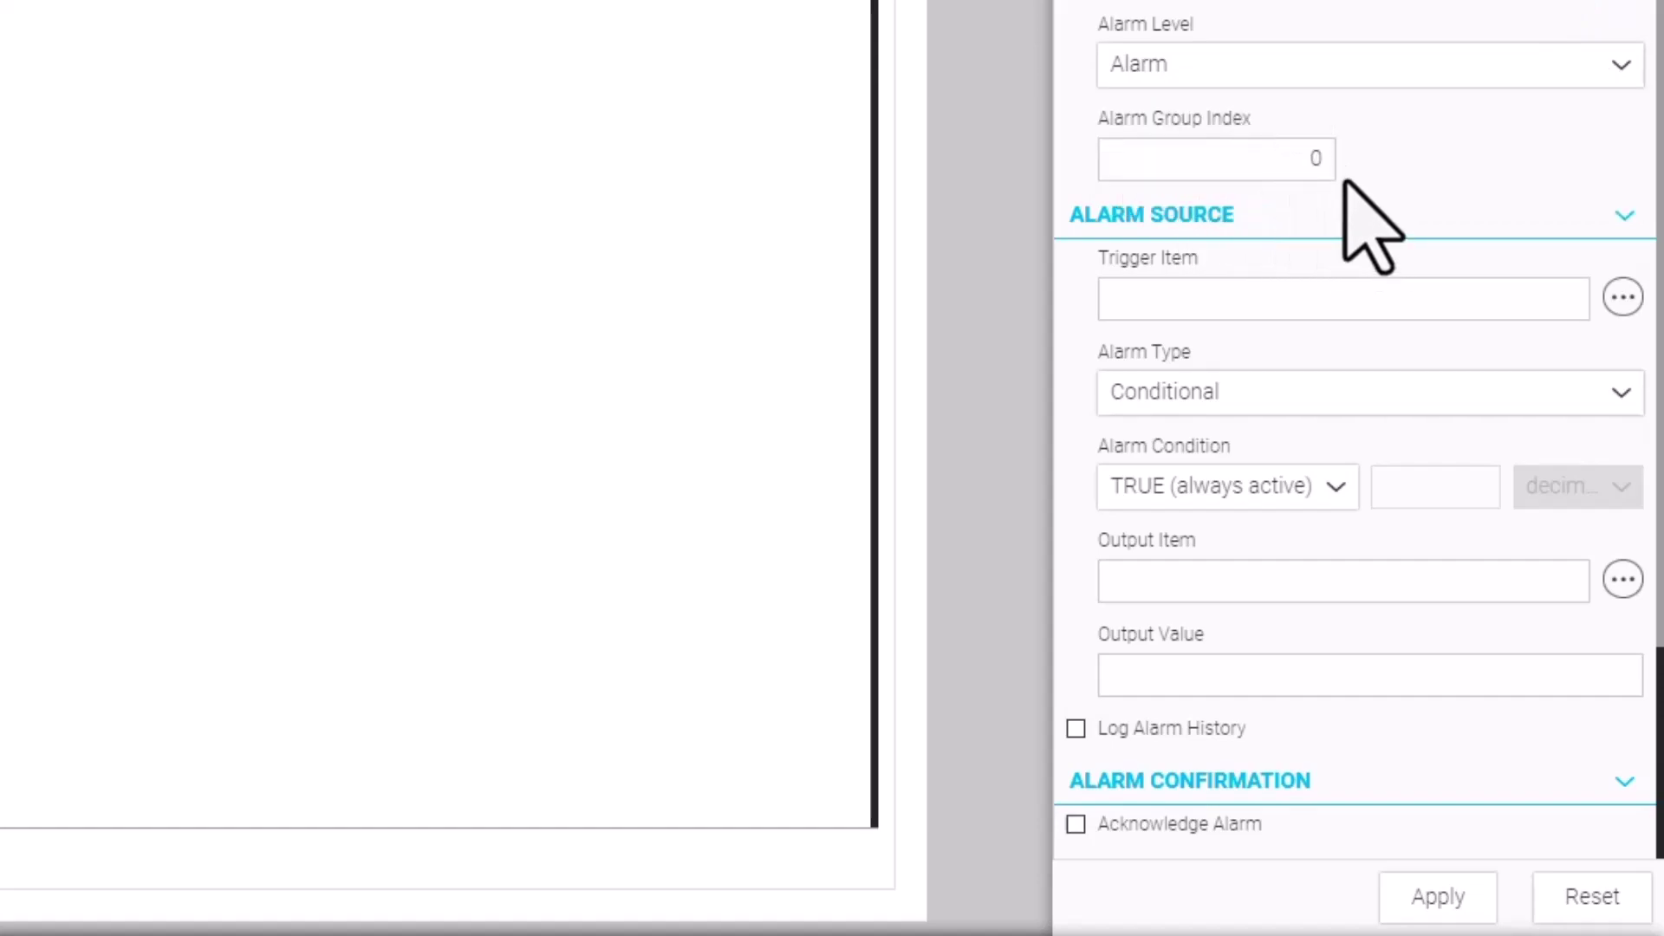
click(1624, 298)
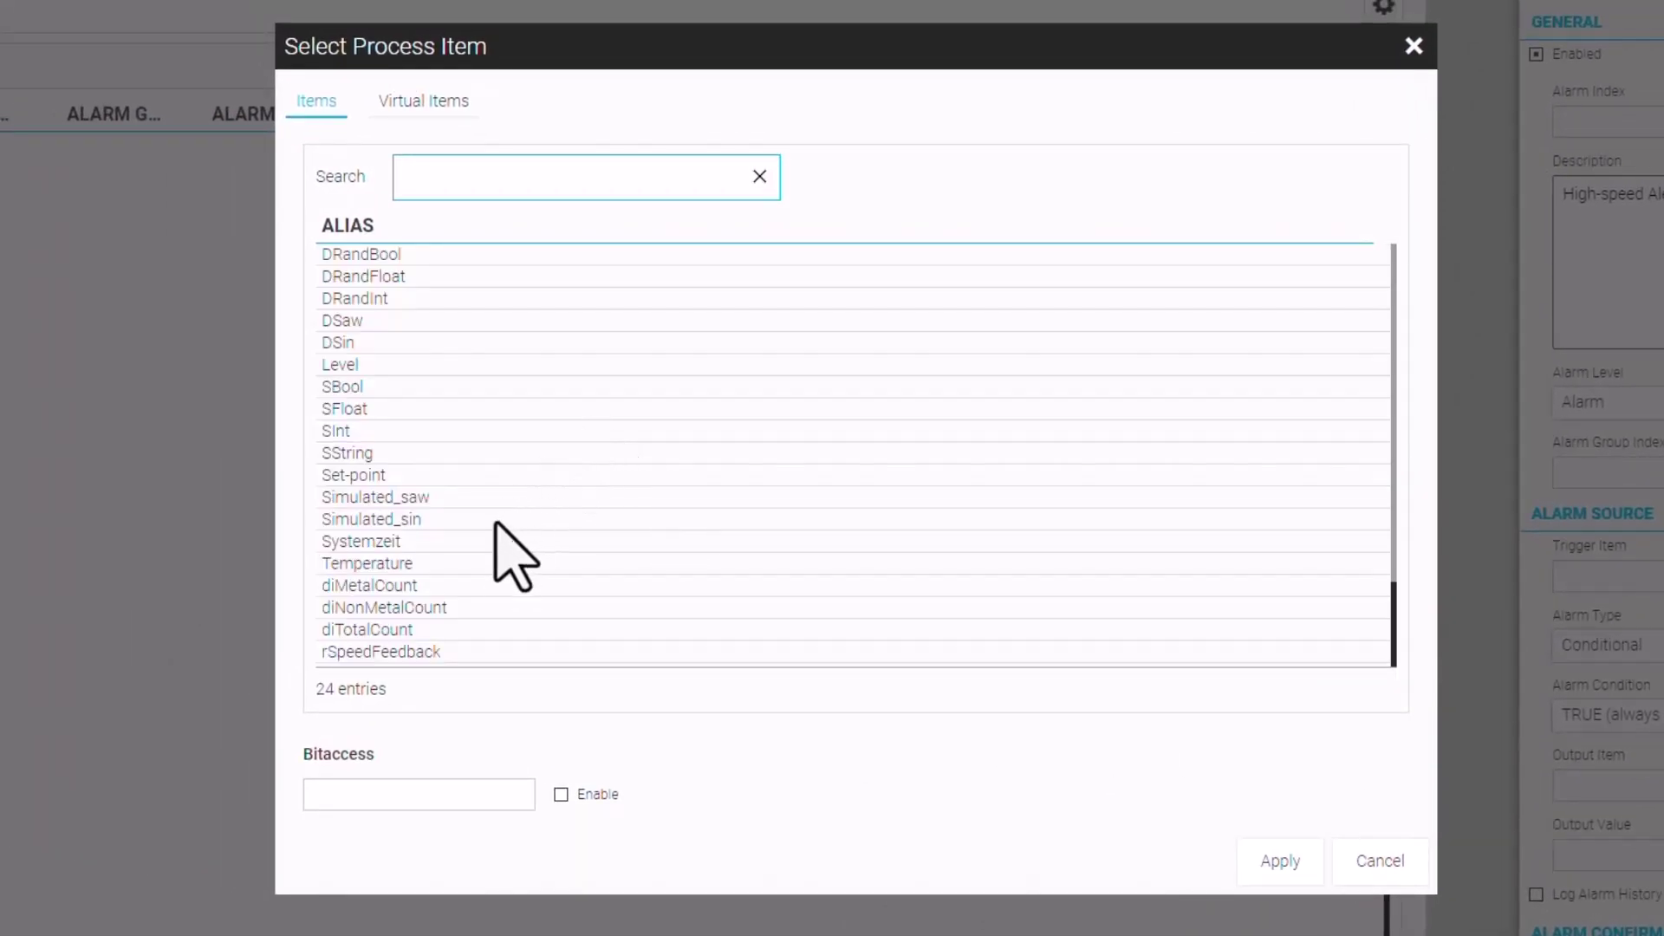
Set rSpeedIn as the trigger item and make the alarm type Conditional
scroll(507, 564, down, 3)
click(429, 570)
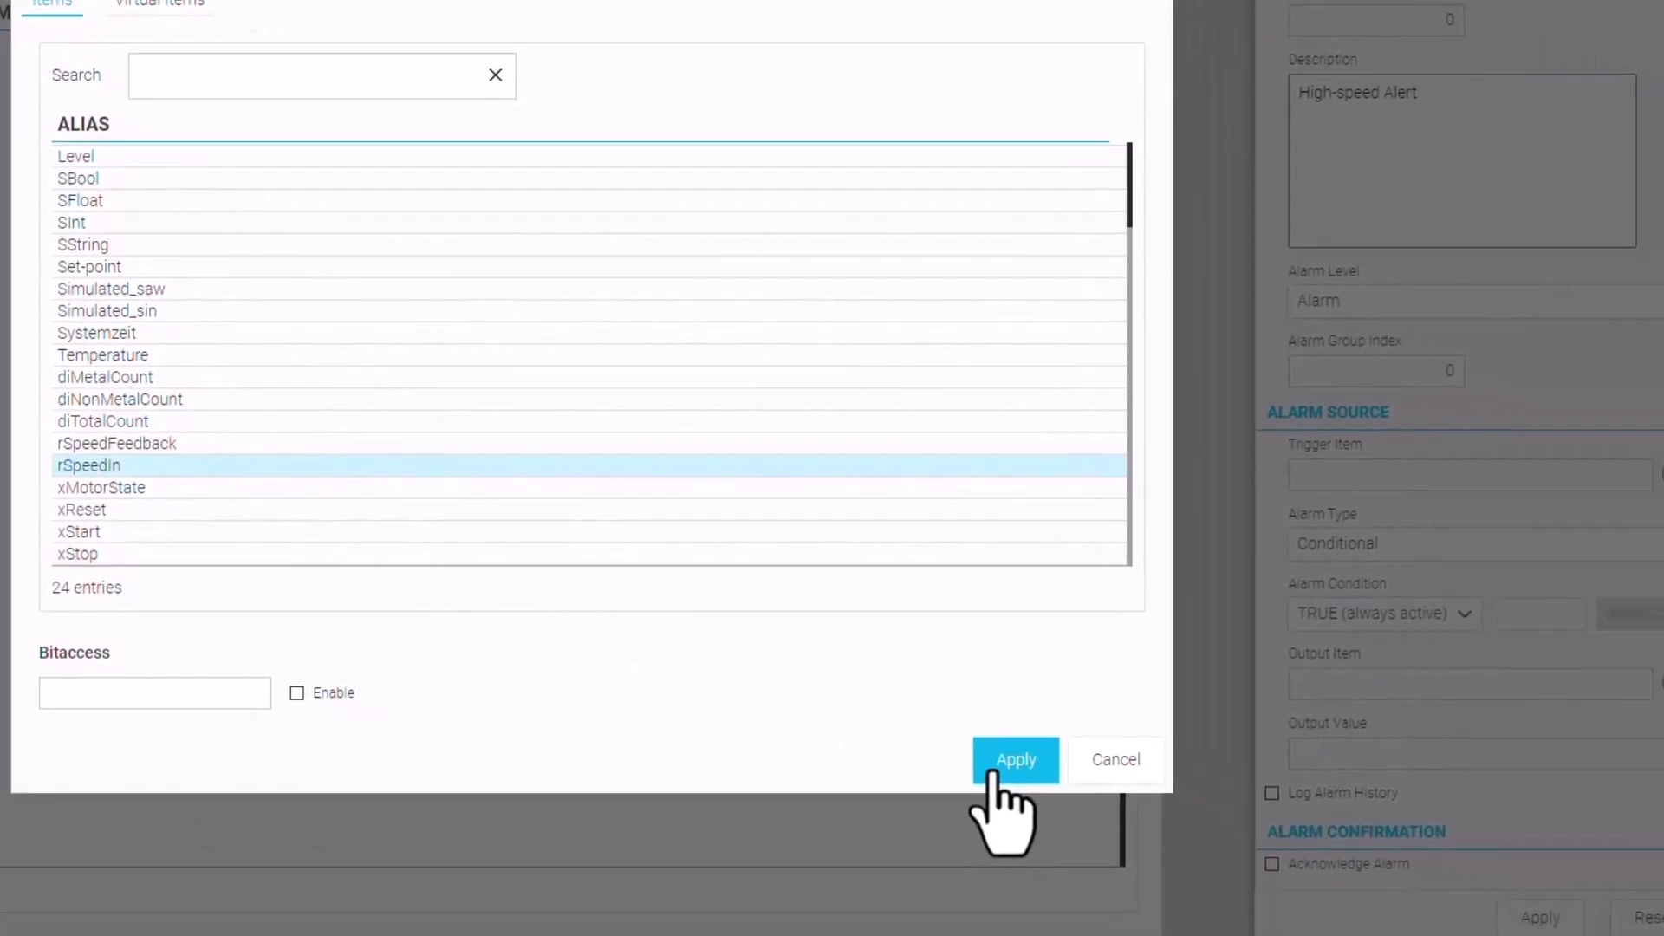
click(1280, 861)
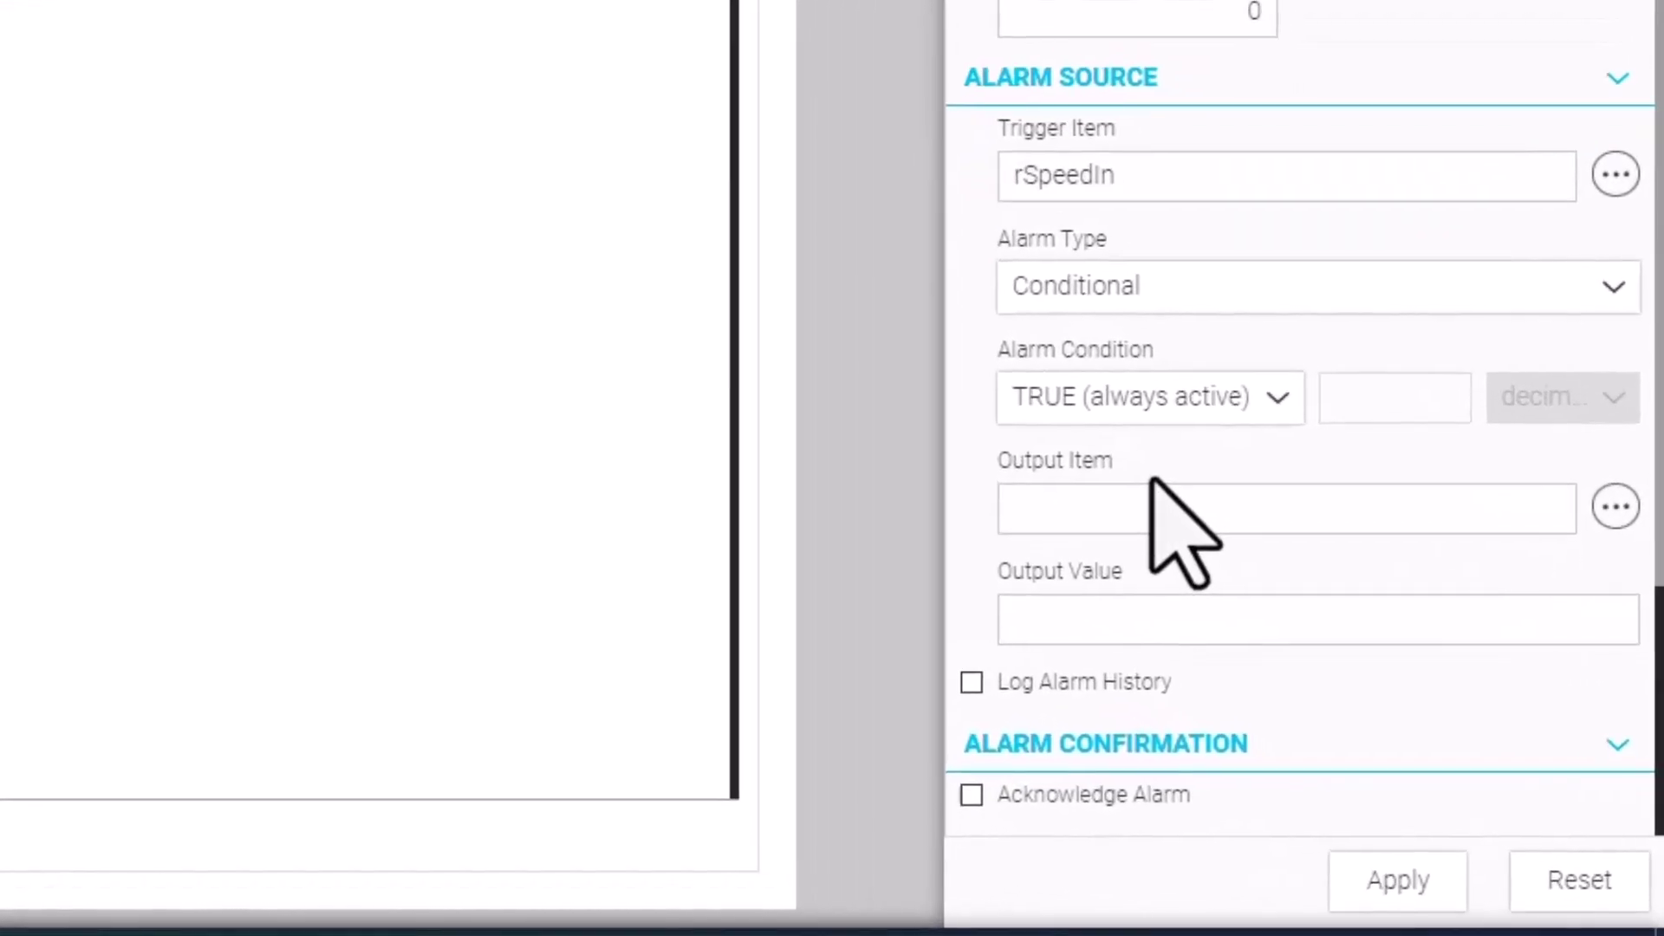
scroll(1254, 254, down, 2)
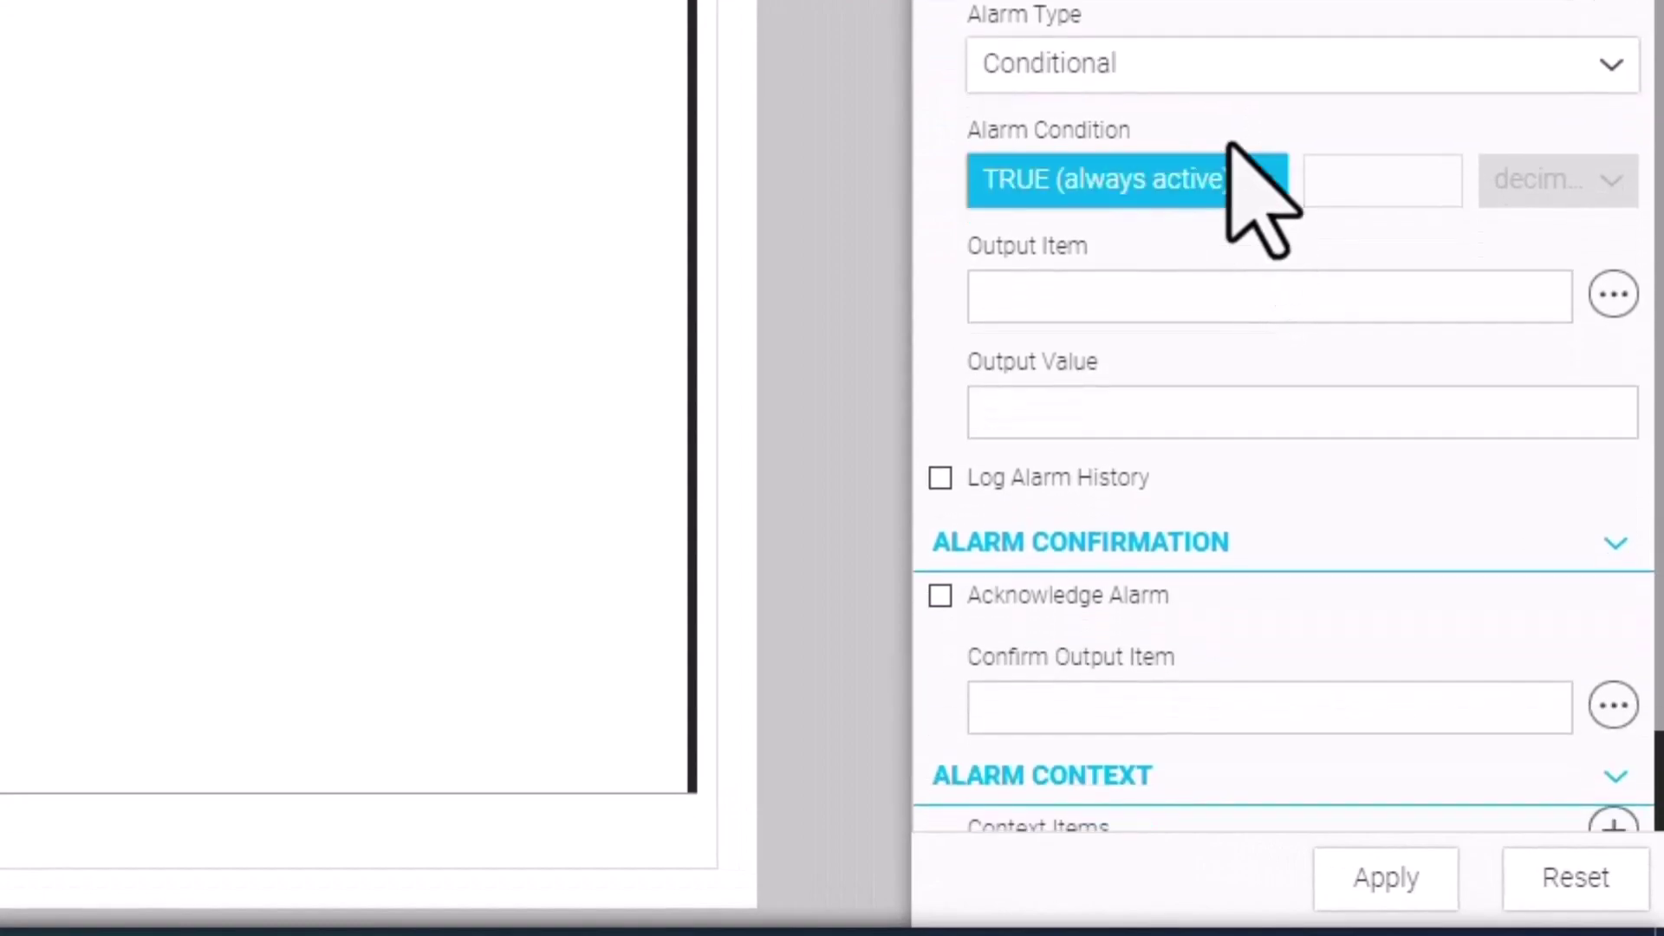
click(1125, 80)
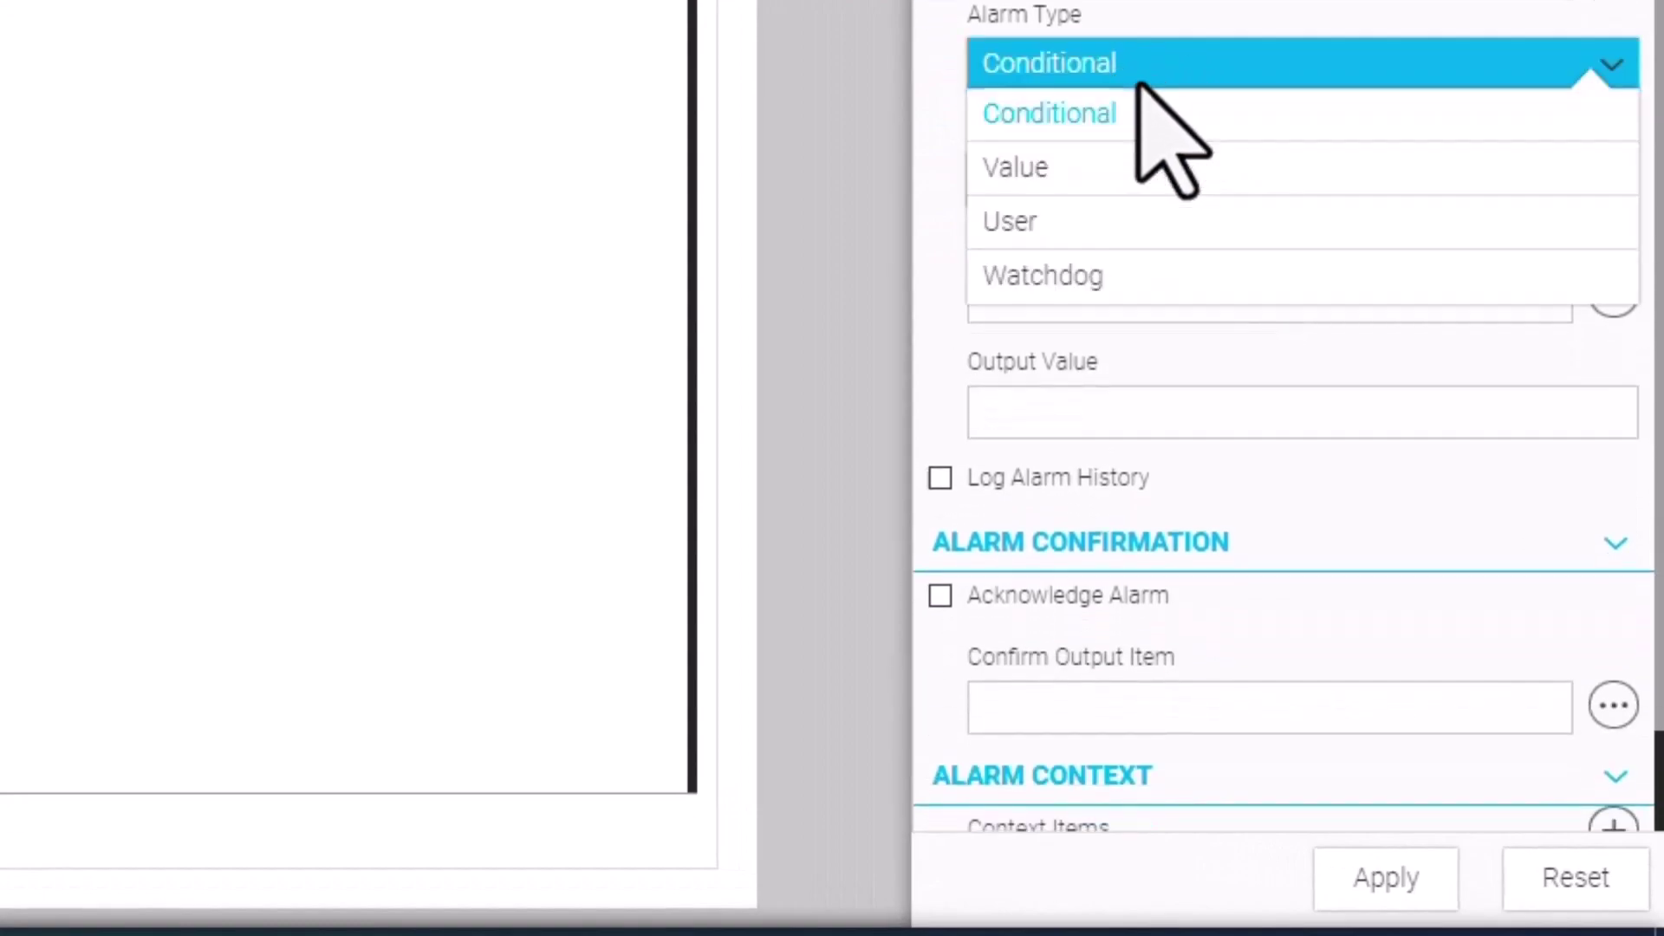
click(1133, 165)
click(1597, 64)
scroll(1396, 156, up, 2)
click(1182, 349)
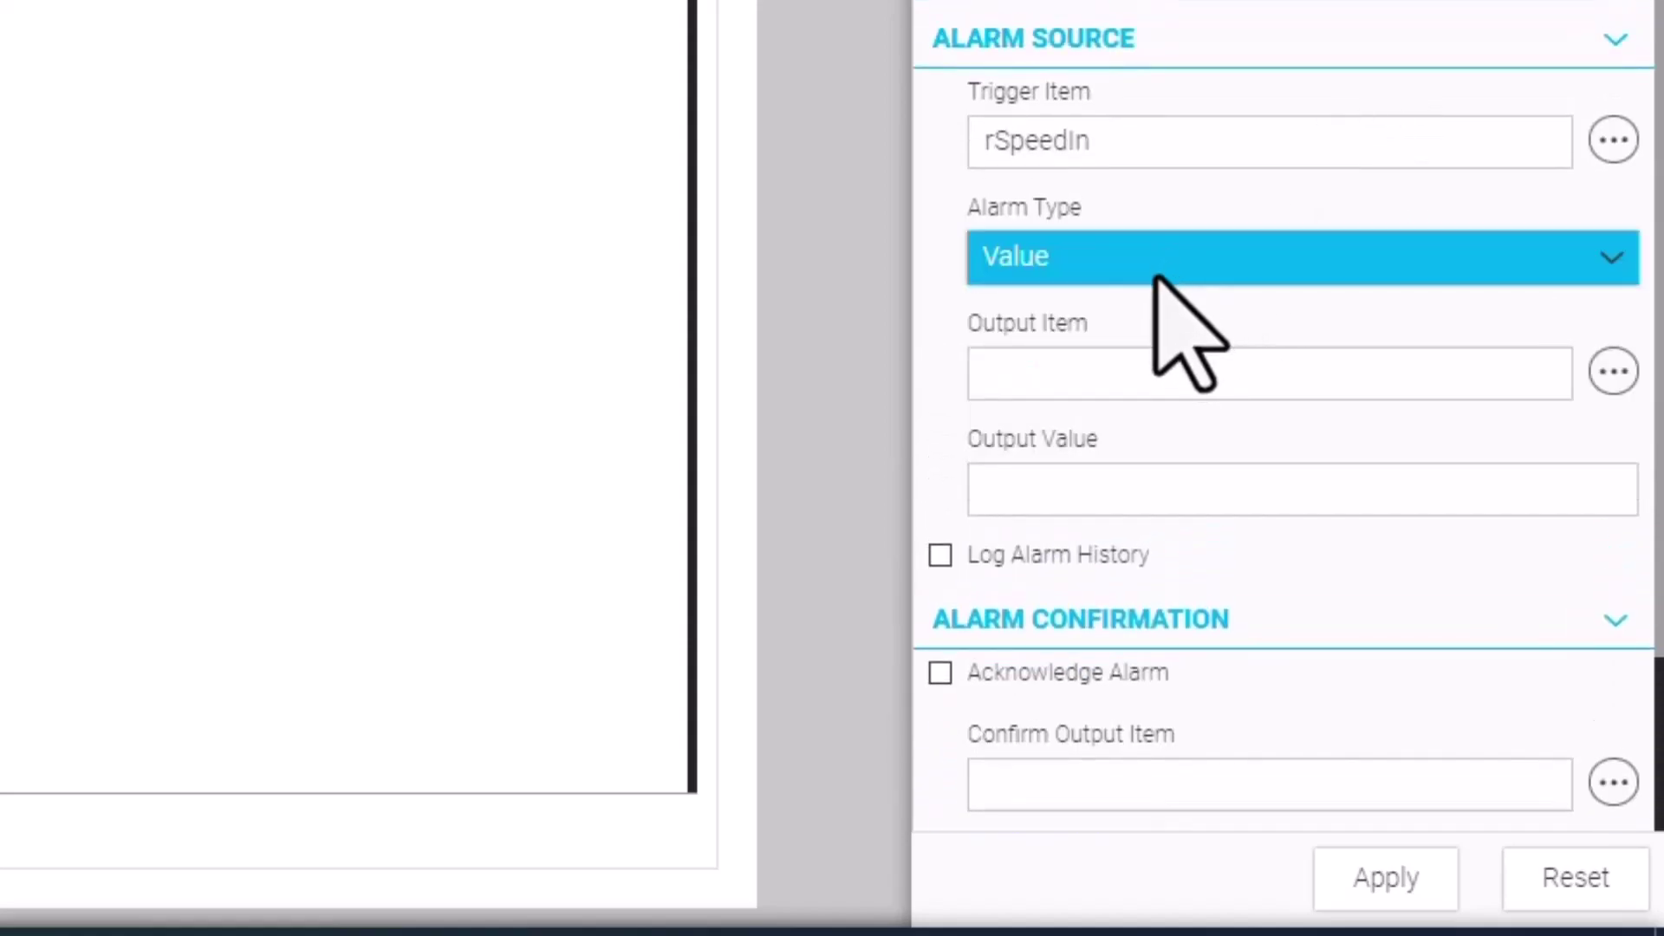
click(1158, 275)
click(1127, 308)
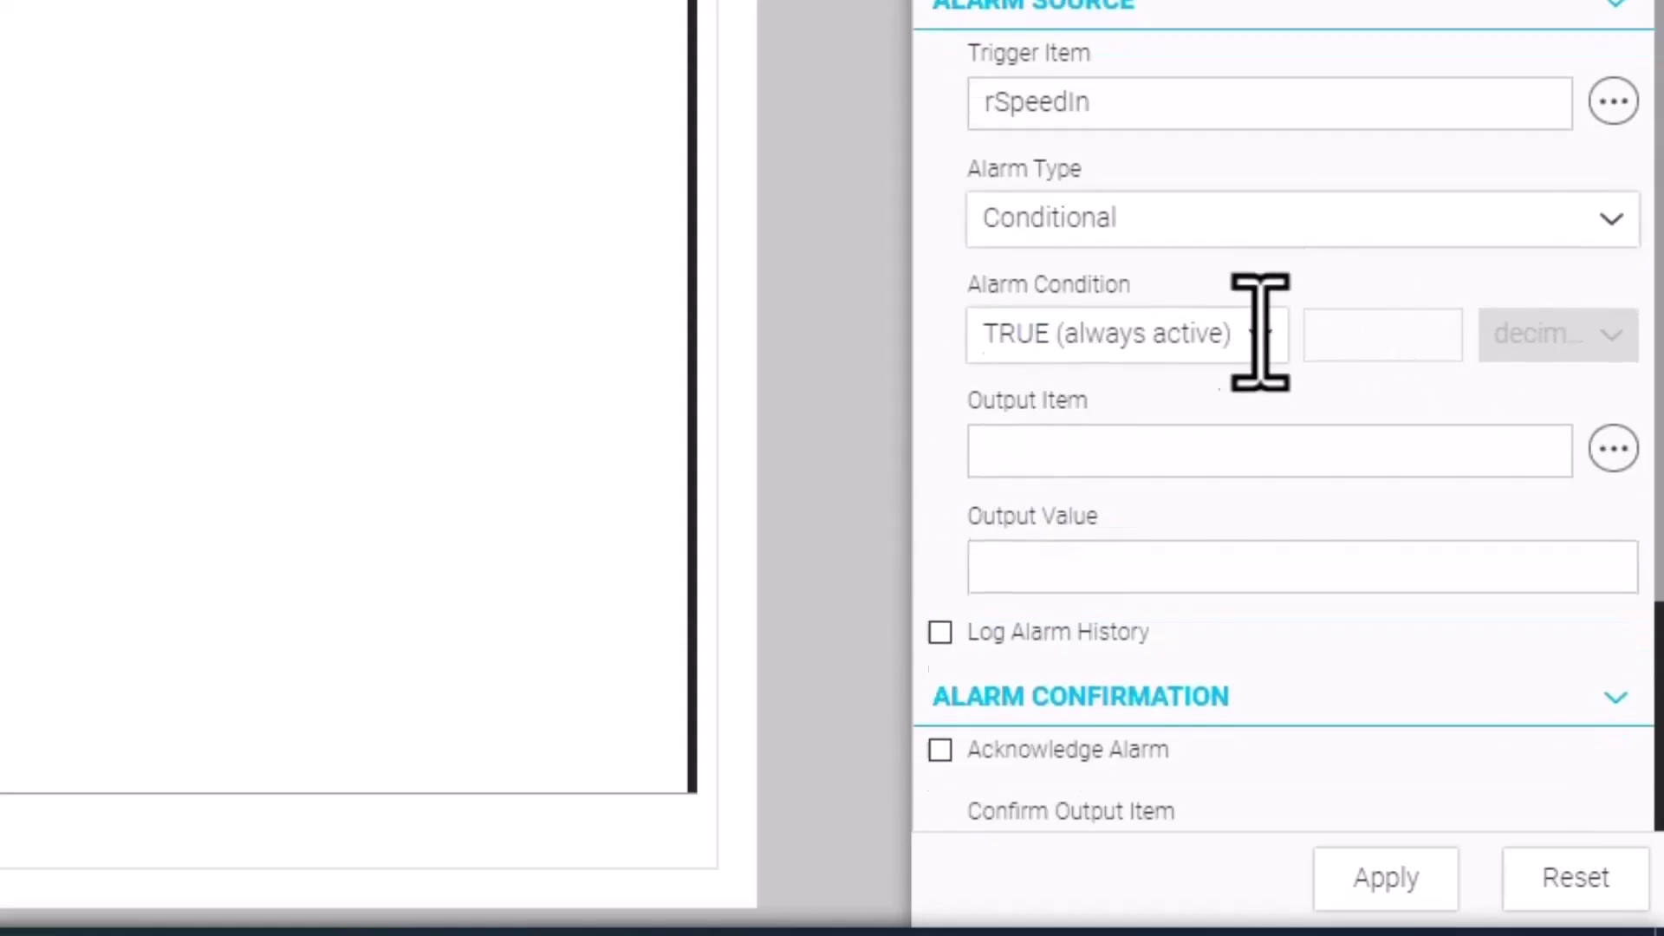
Set the condition to >= 75, require acknowledgement with history logging, and apply the alarm
scroll(1273, 336, down, 2)
click(1231, 201)
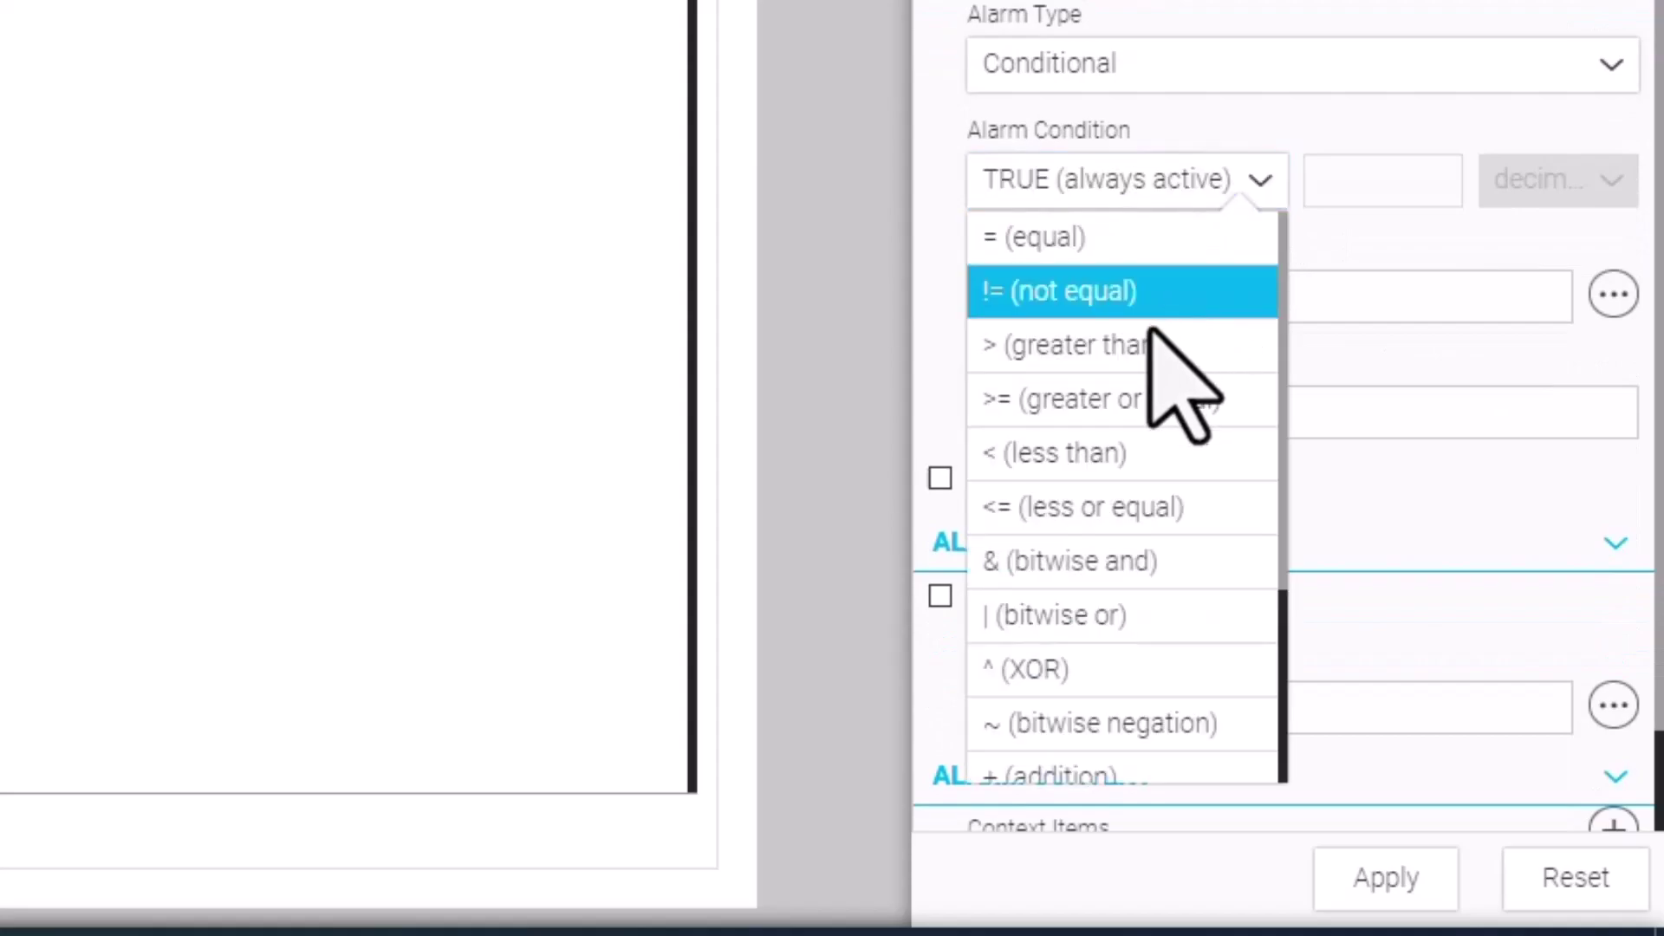
click(1136, 400)
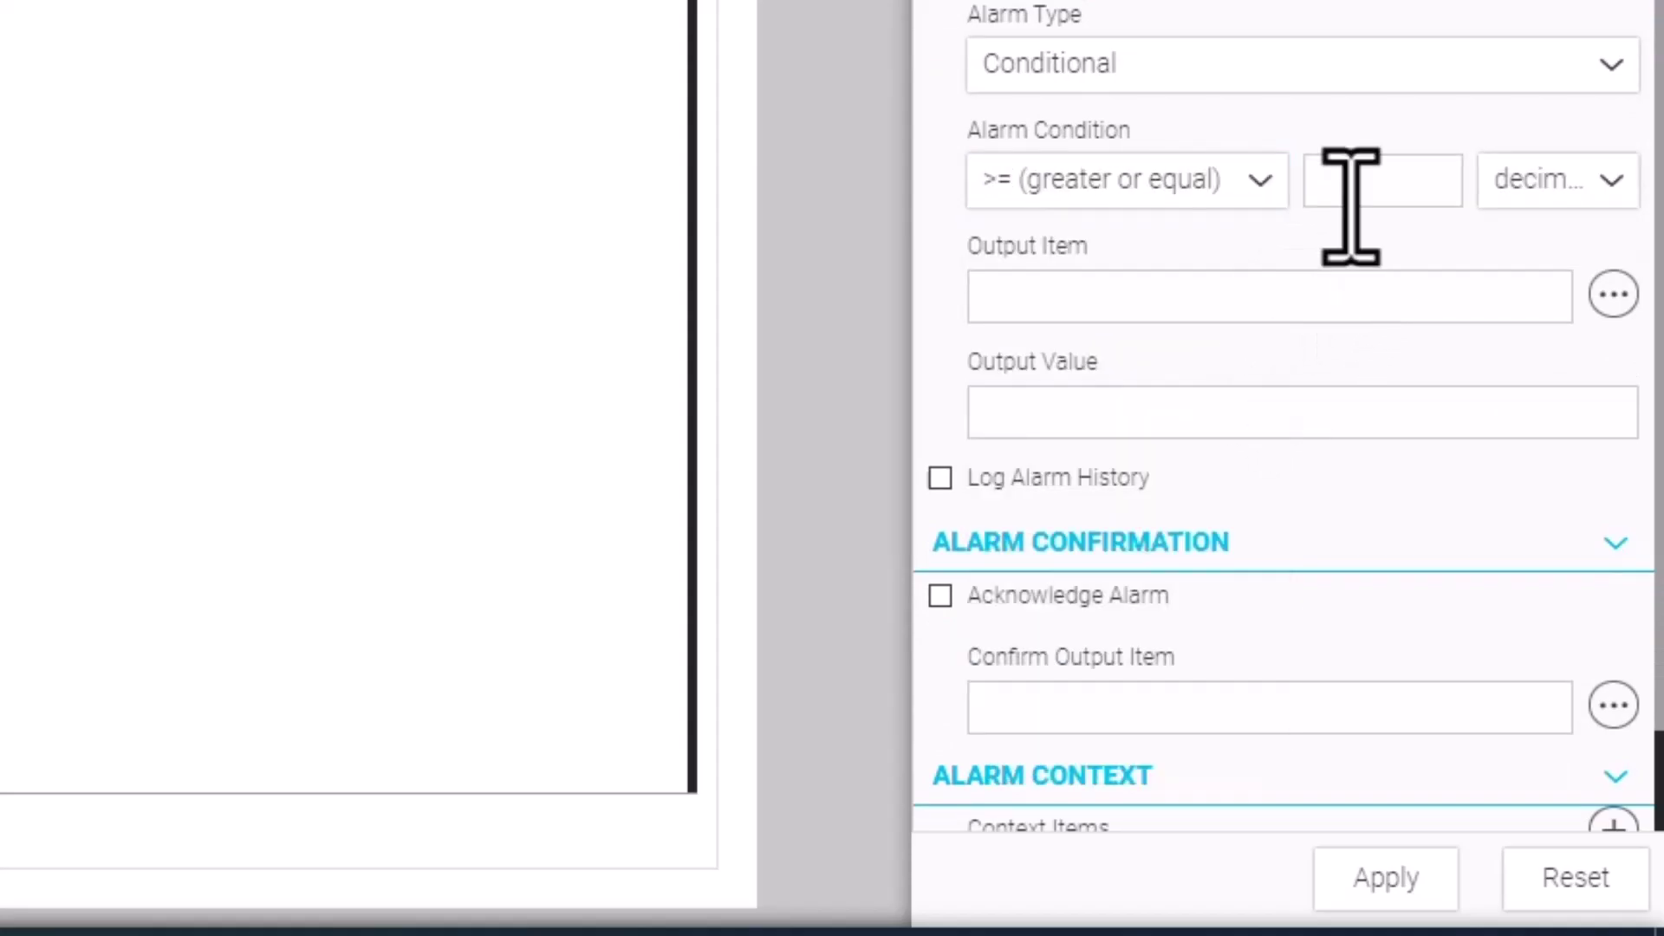
text(75)
key(Return)
scroll(1199, 230, down, 2)
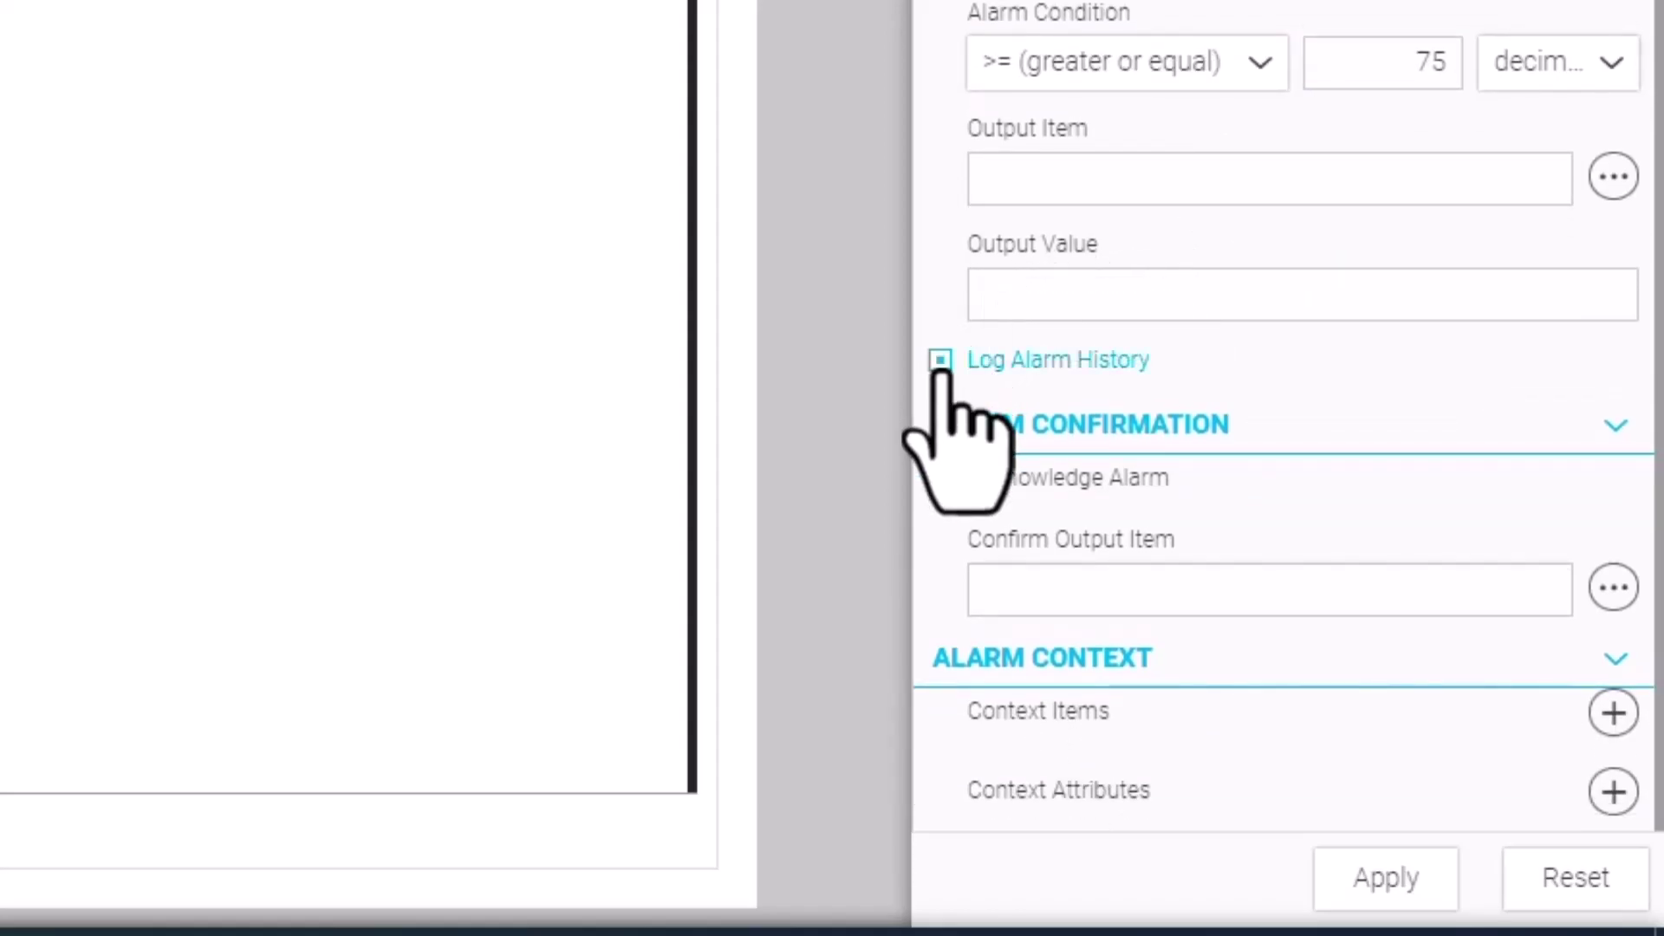
click(941, 479)
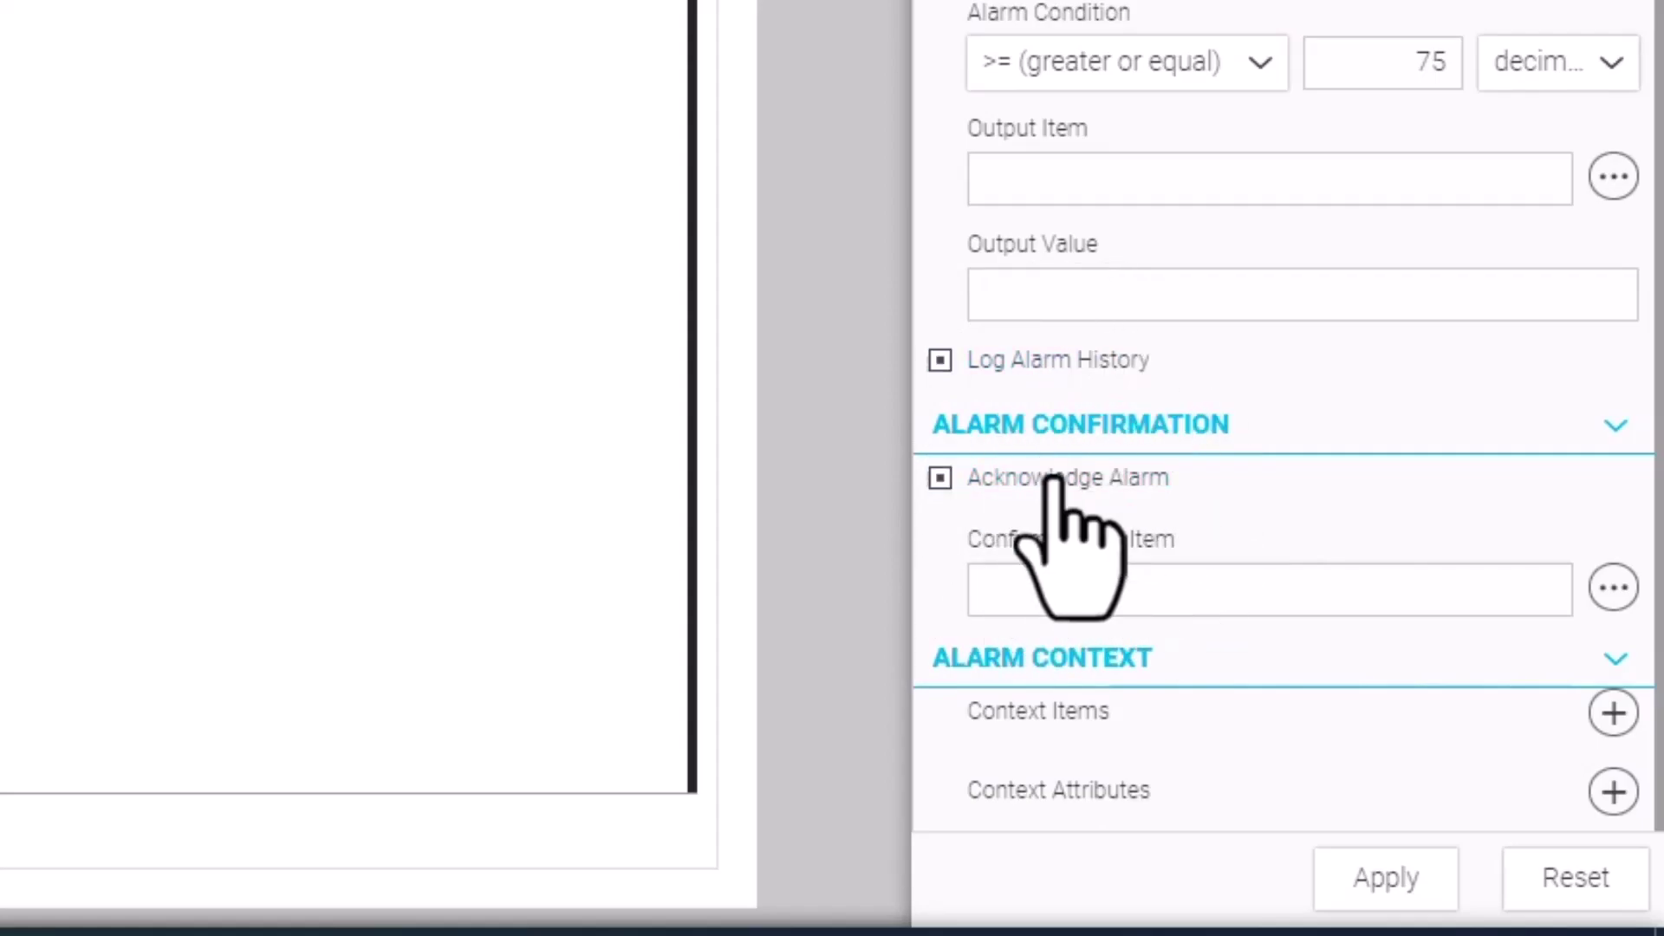
click(1387, 882)
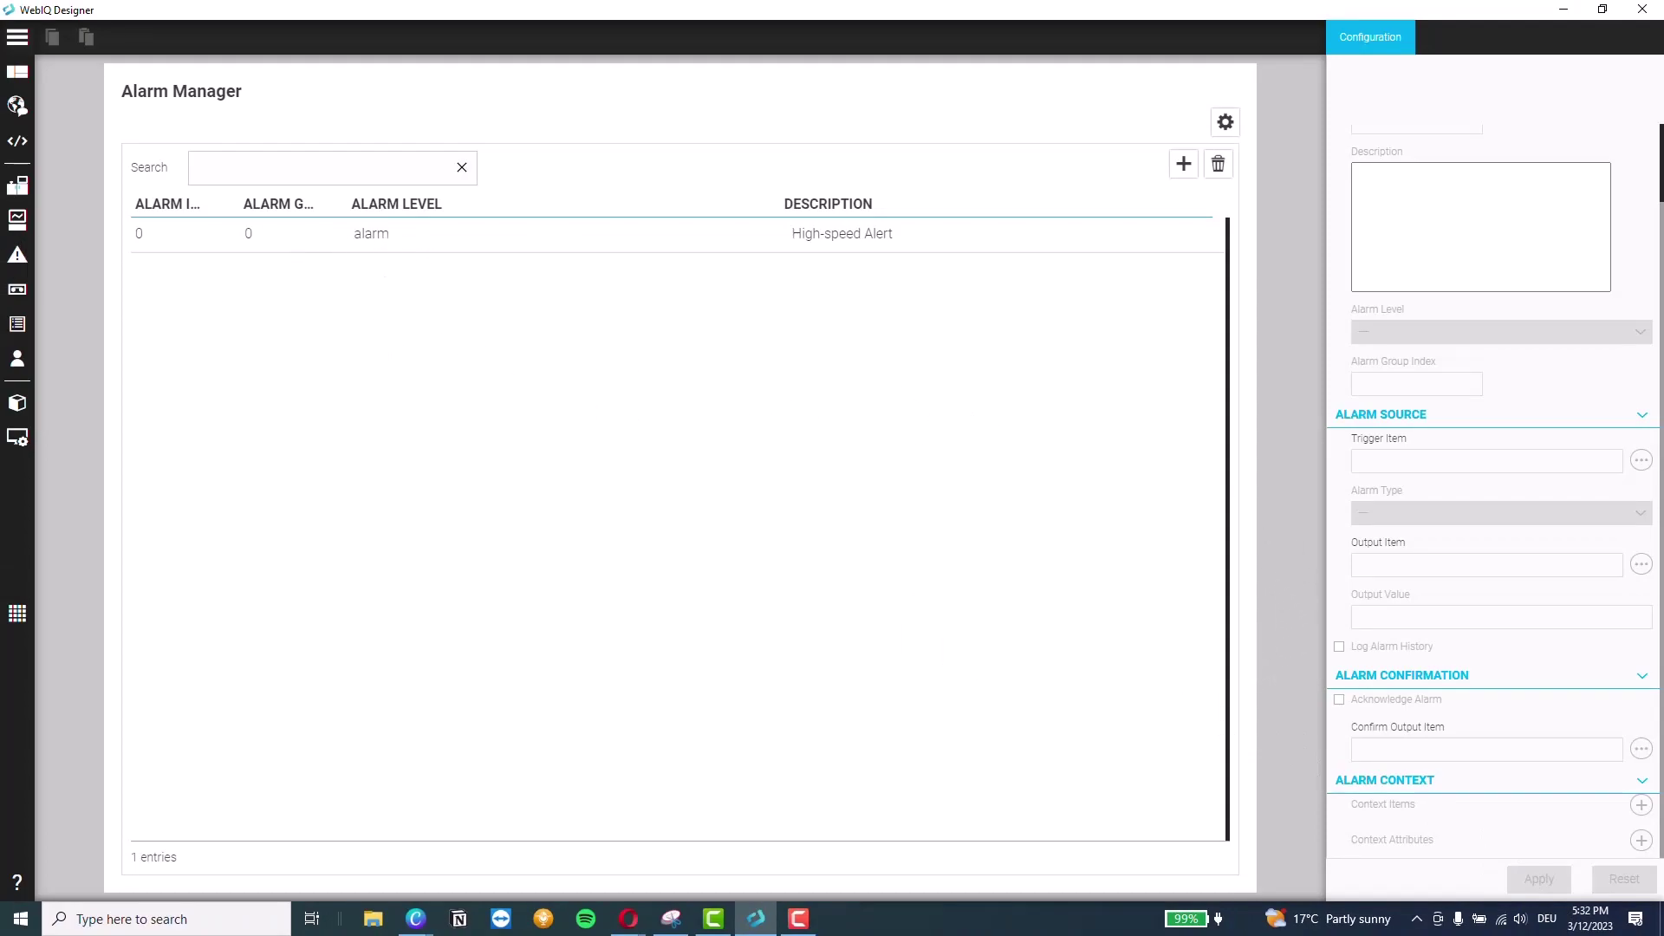
Place an Alarm List widget in the empty container beside the Factory page's trend chart
mouse_move(200, 227)
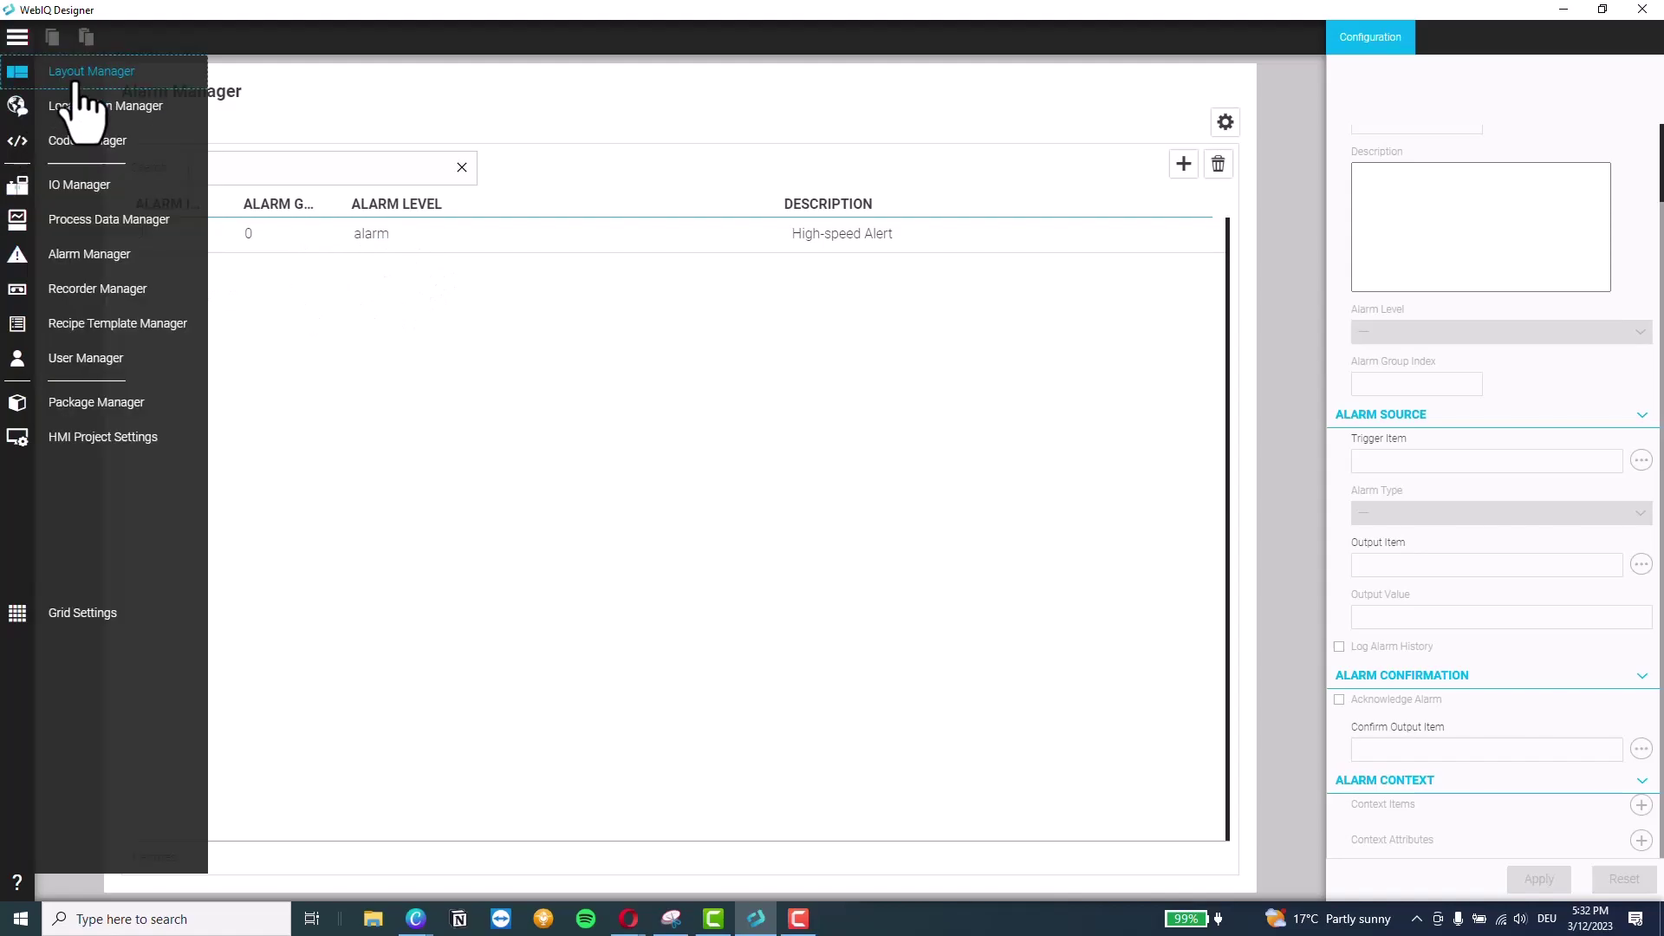
click(76, 84)
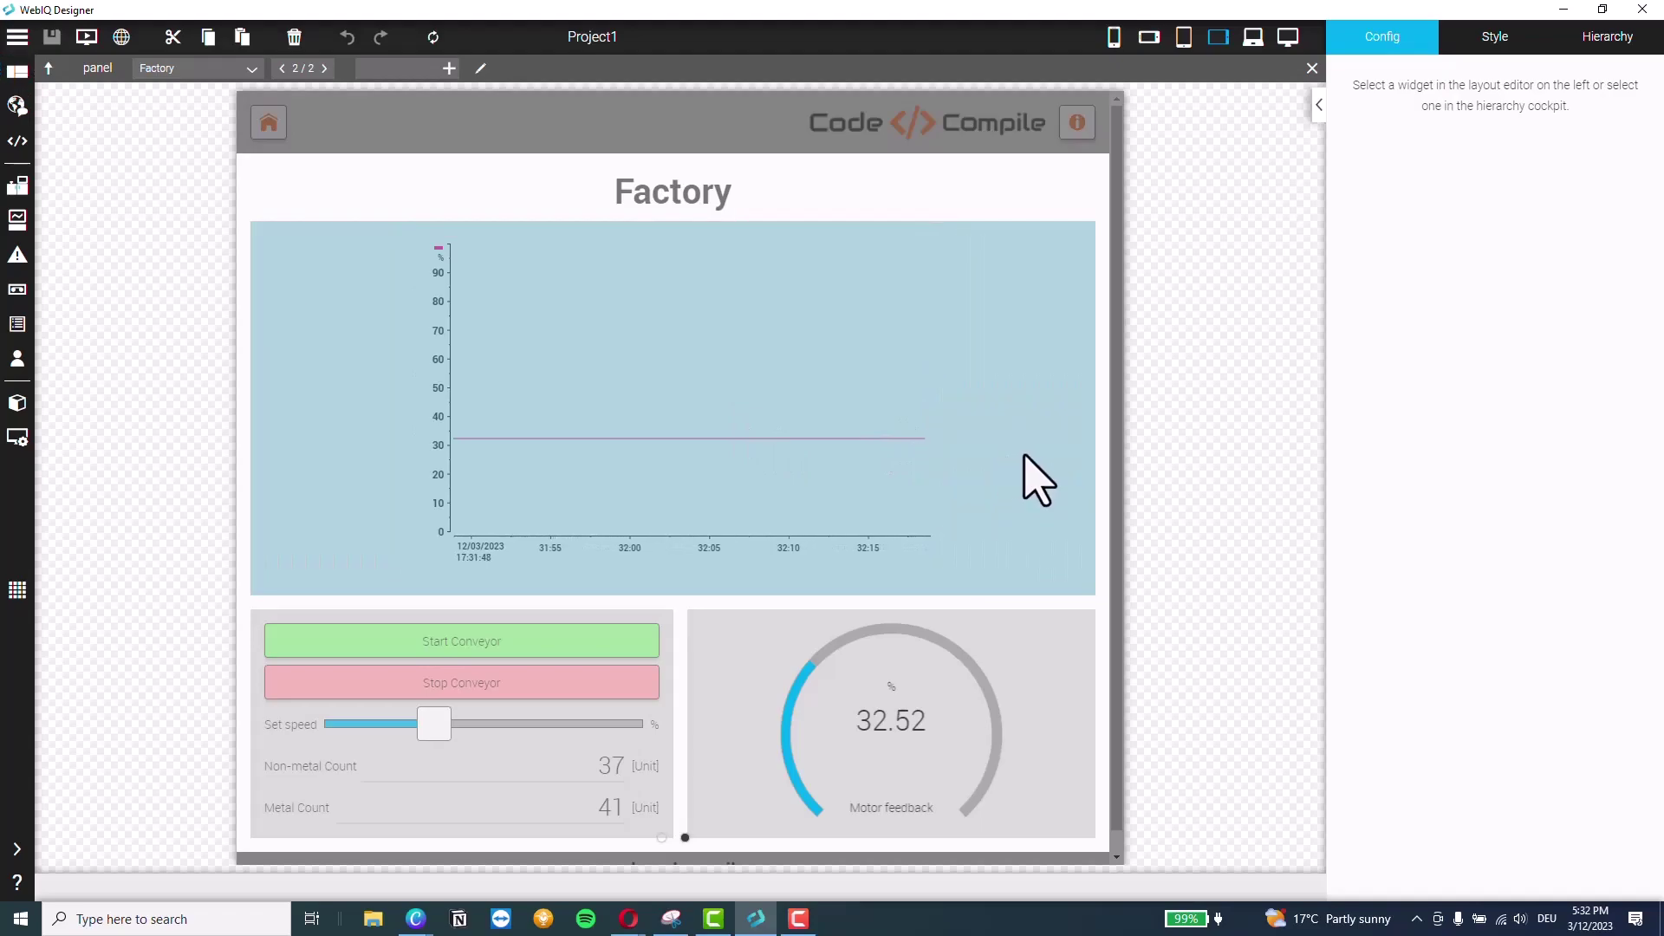
click(785, 557)
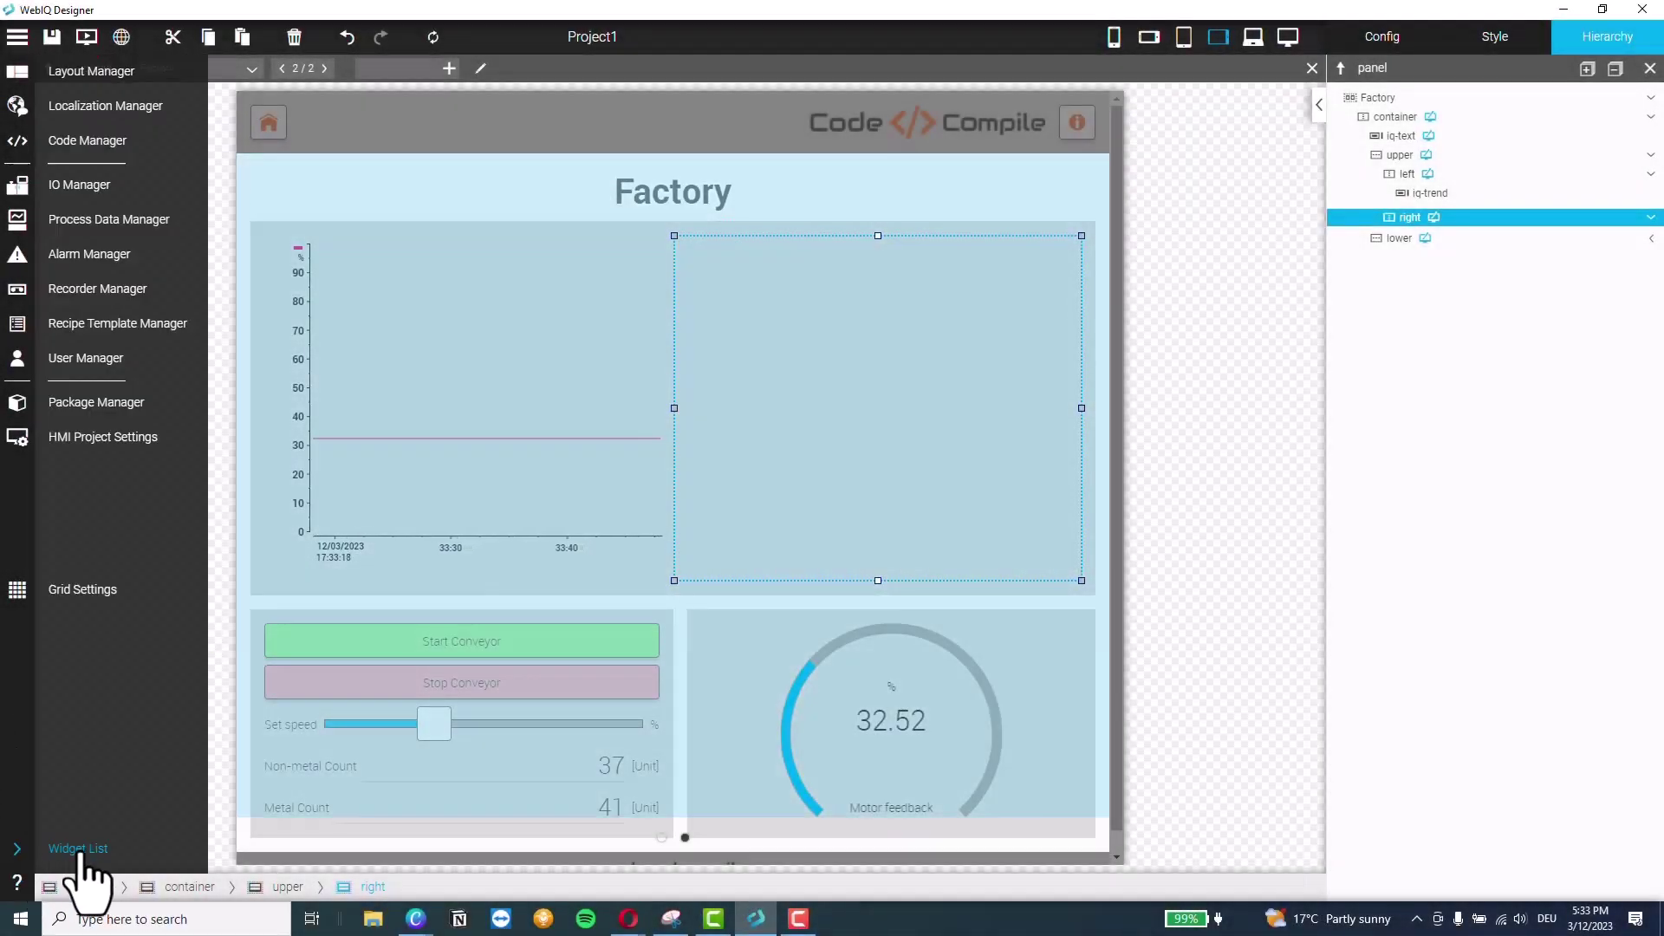
click(79, 852)
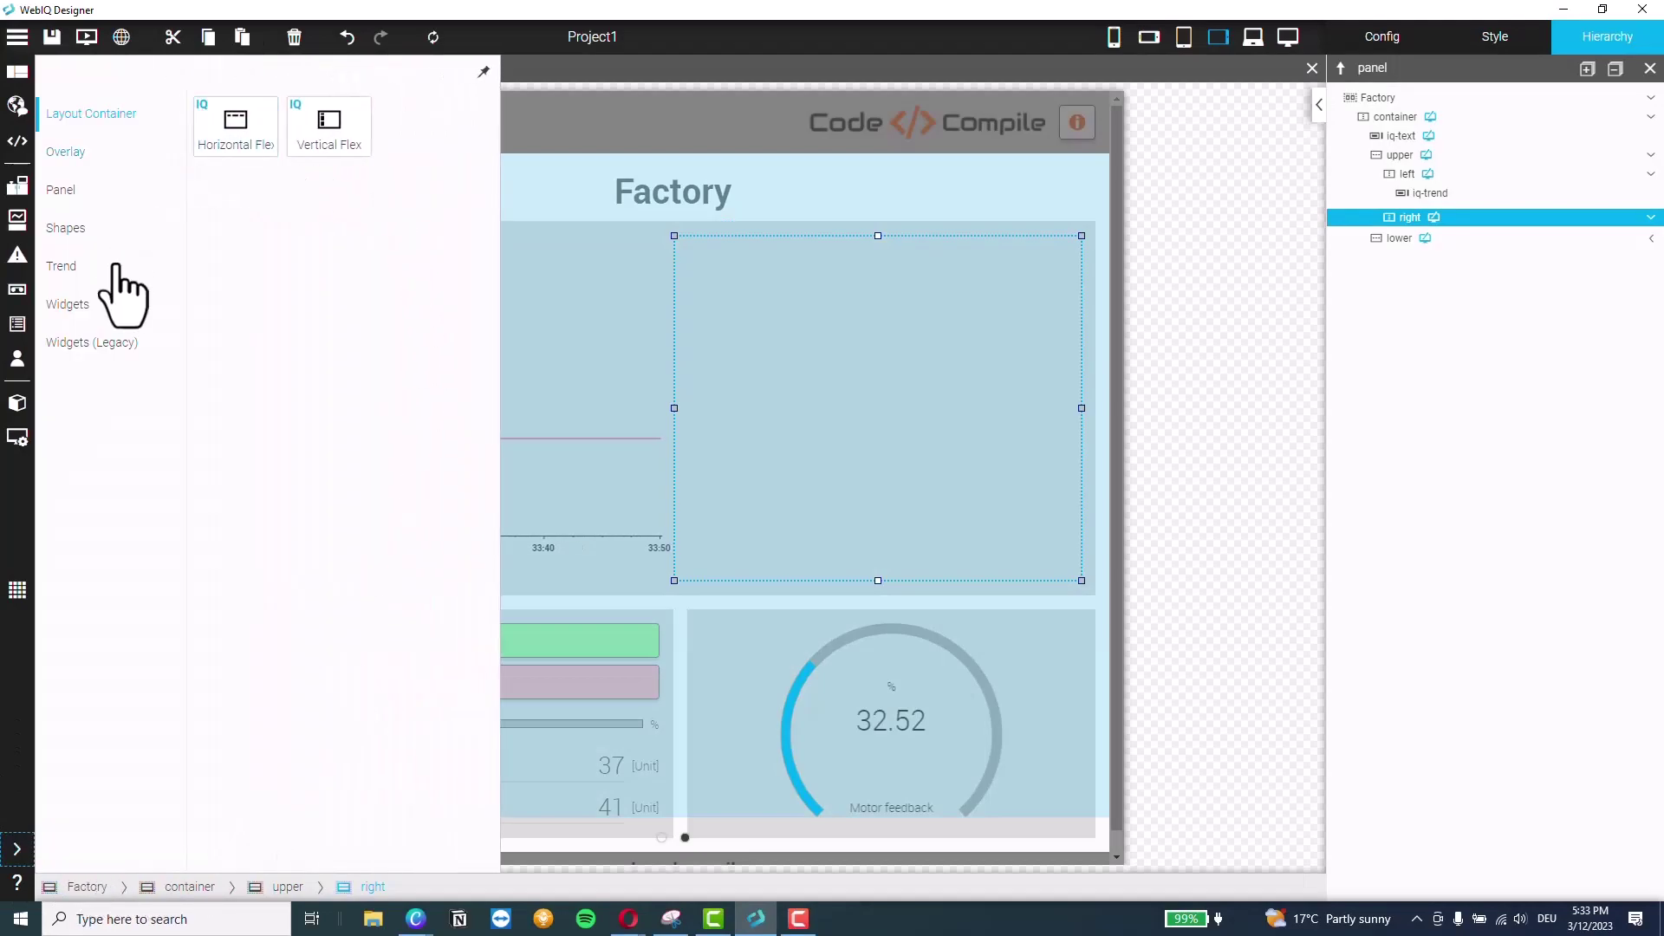
click(70, 305)
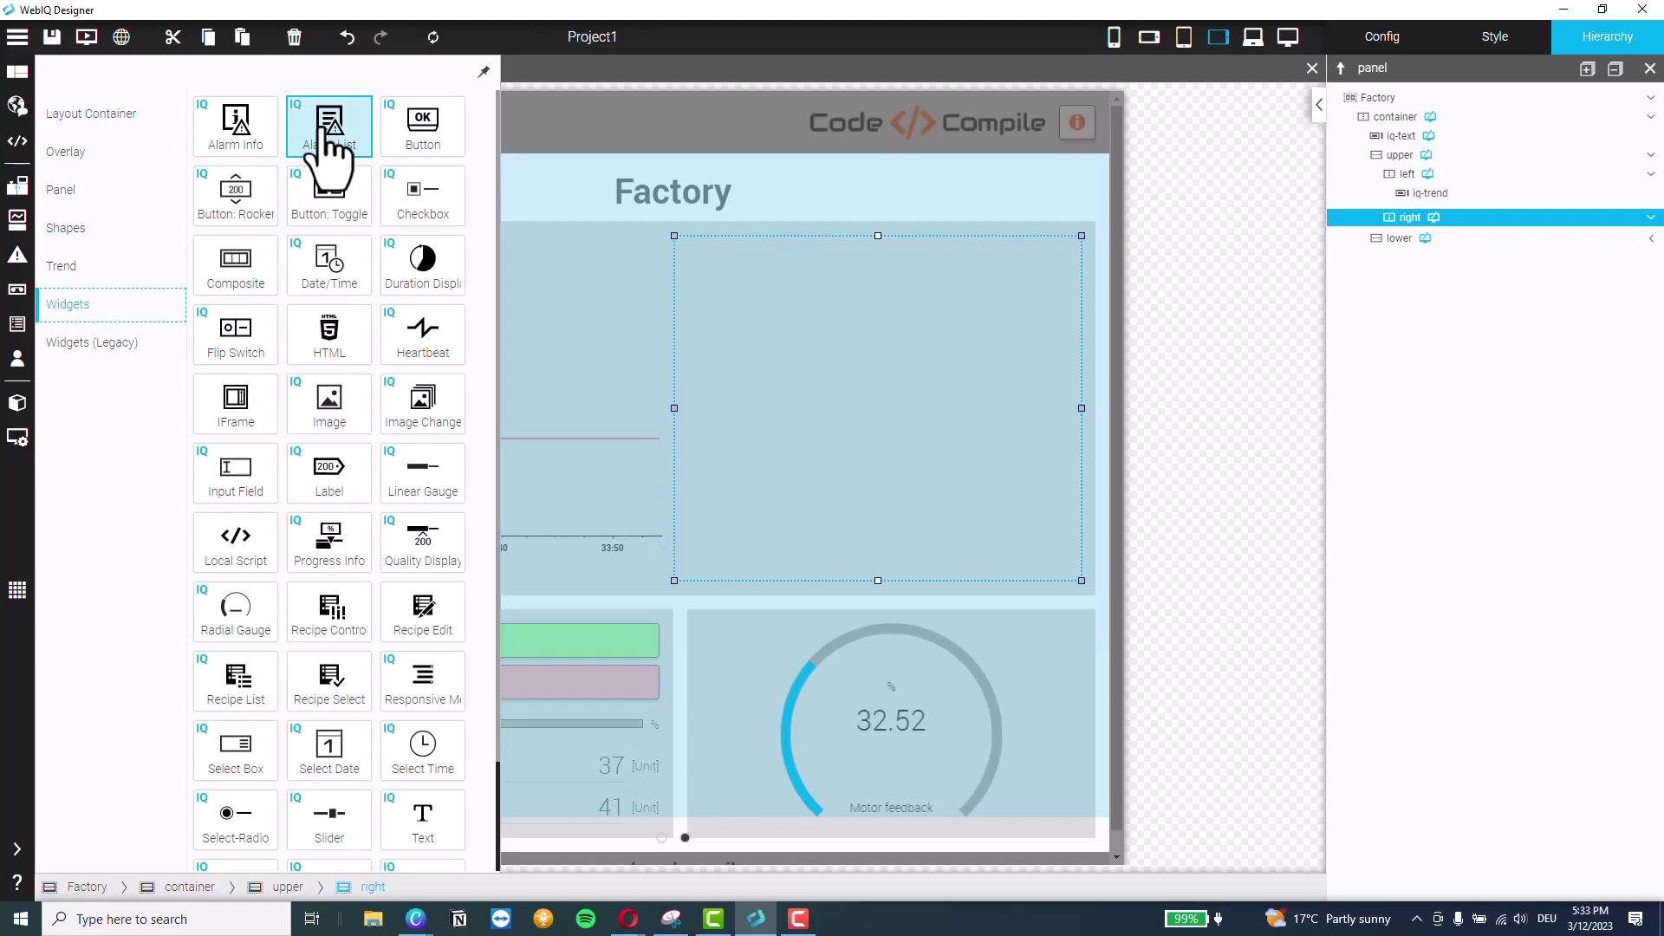
drag(334, 132, 908, 445)
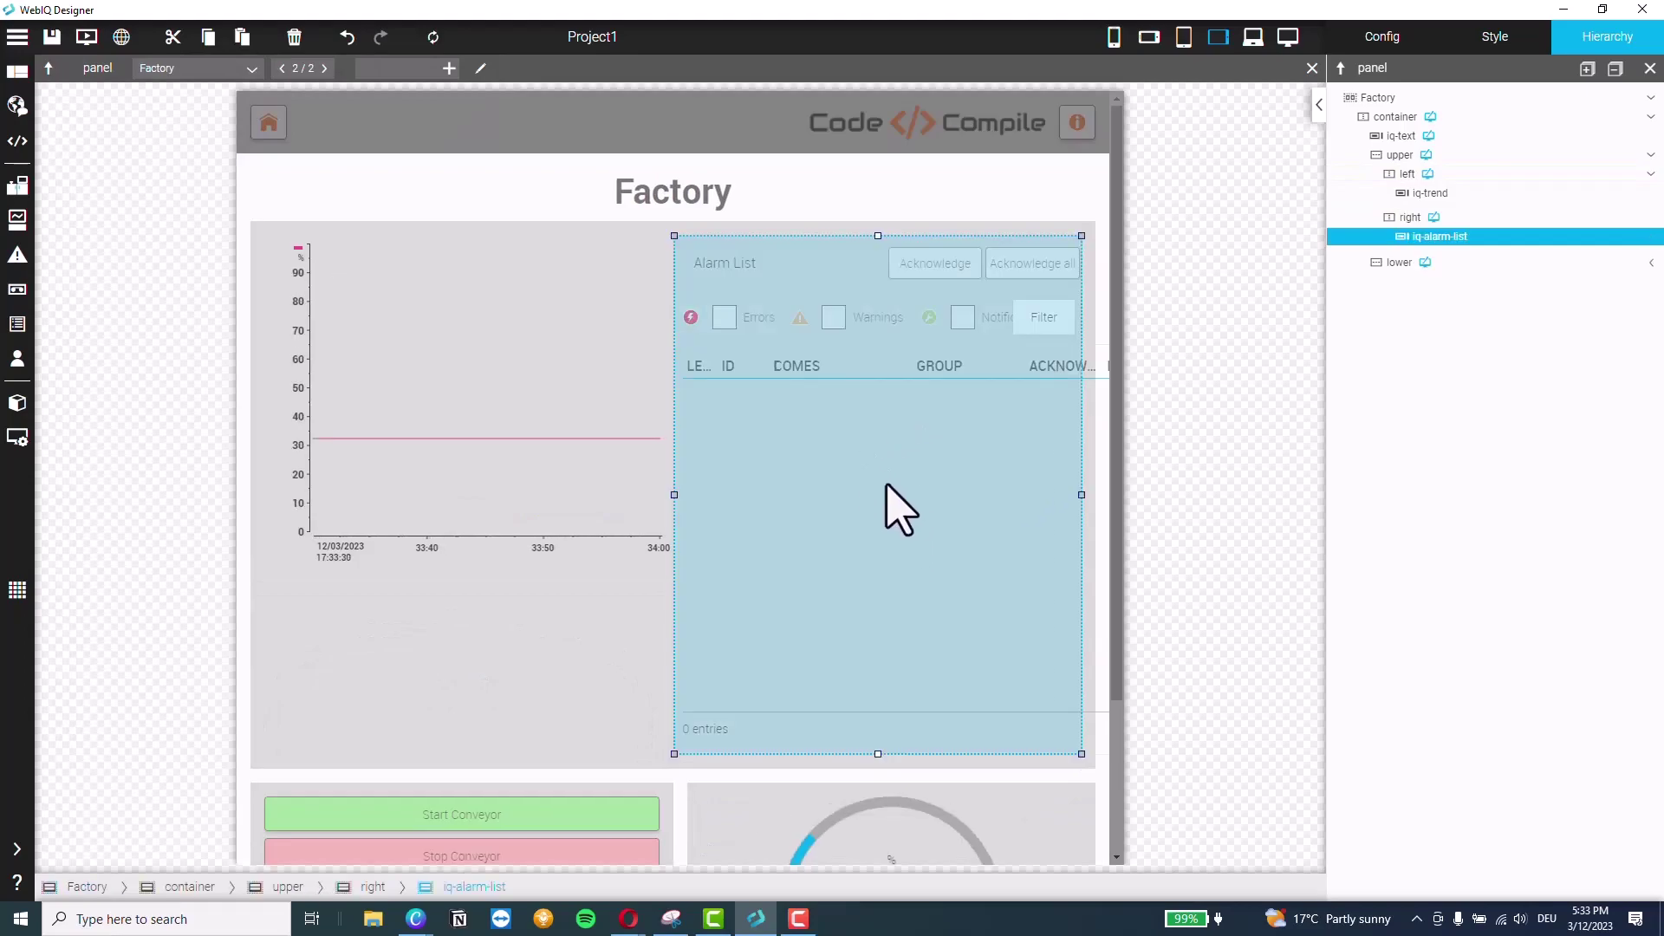
Drag the Alarm List's bottom handle upward to shorten it
scroll(932, 607, down, 3)
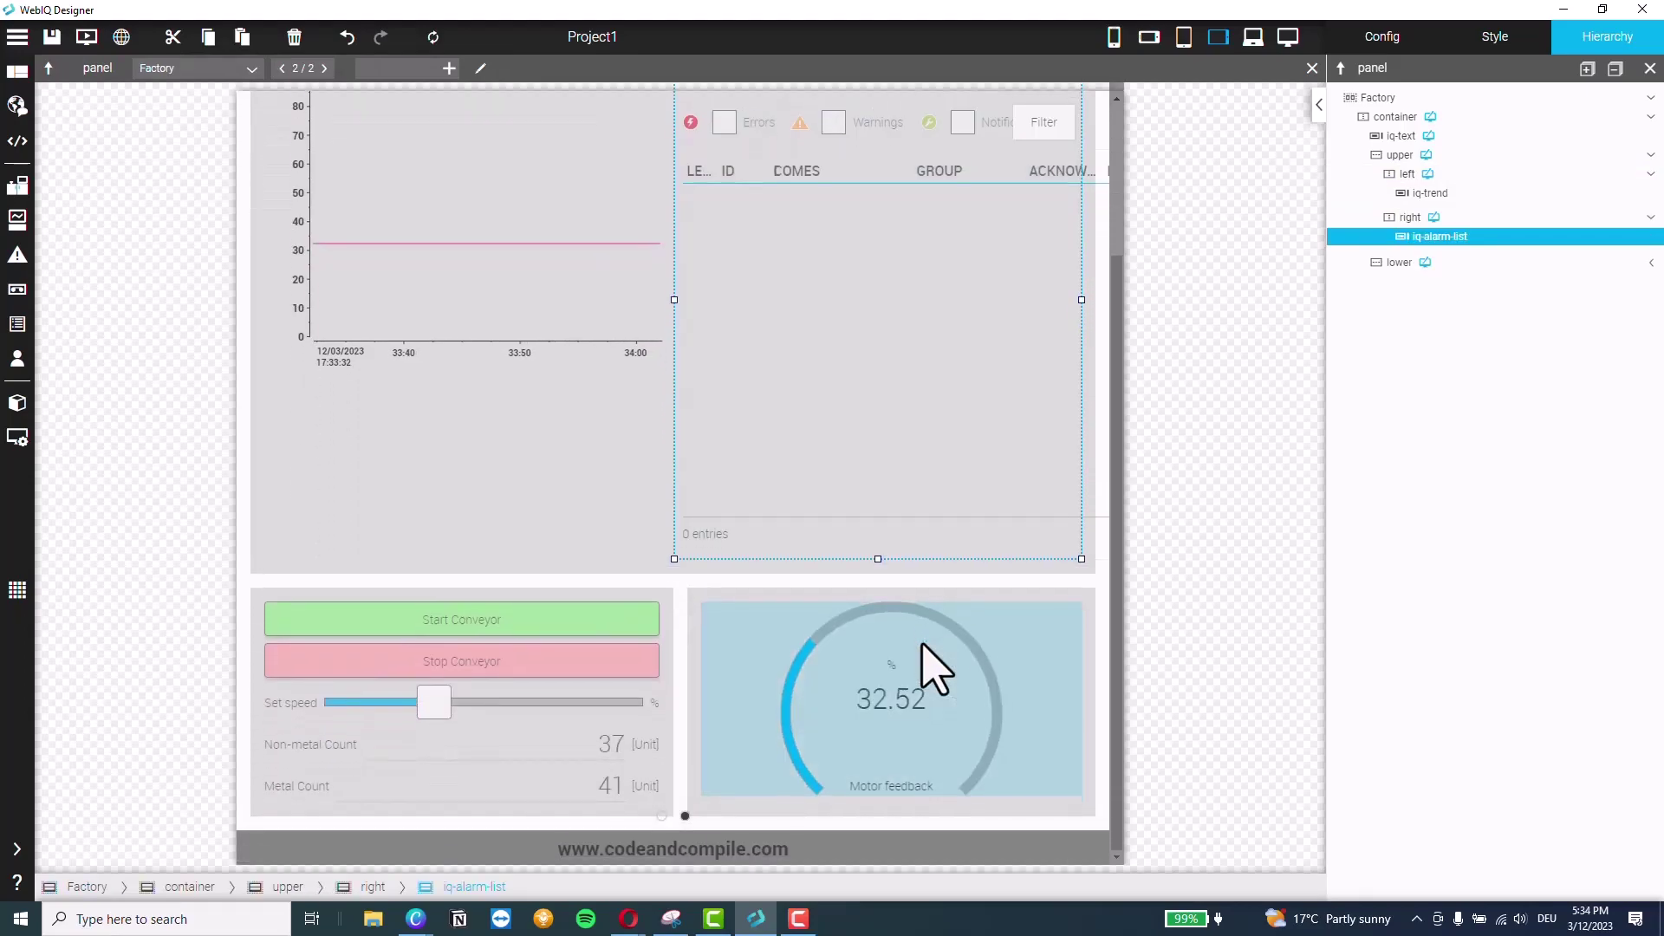
scroll(932, 672, up, 3)
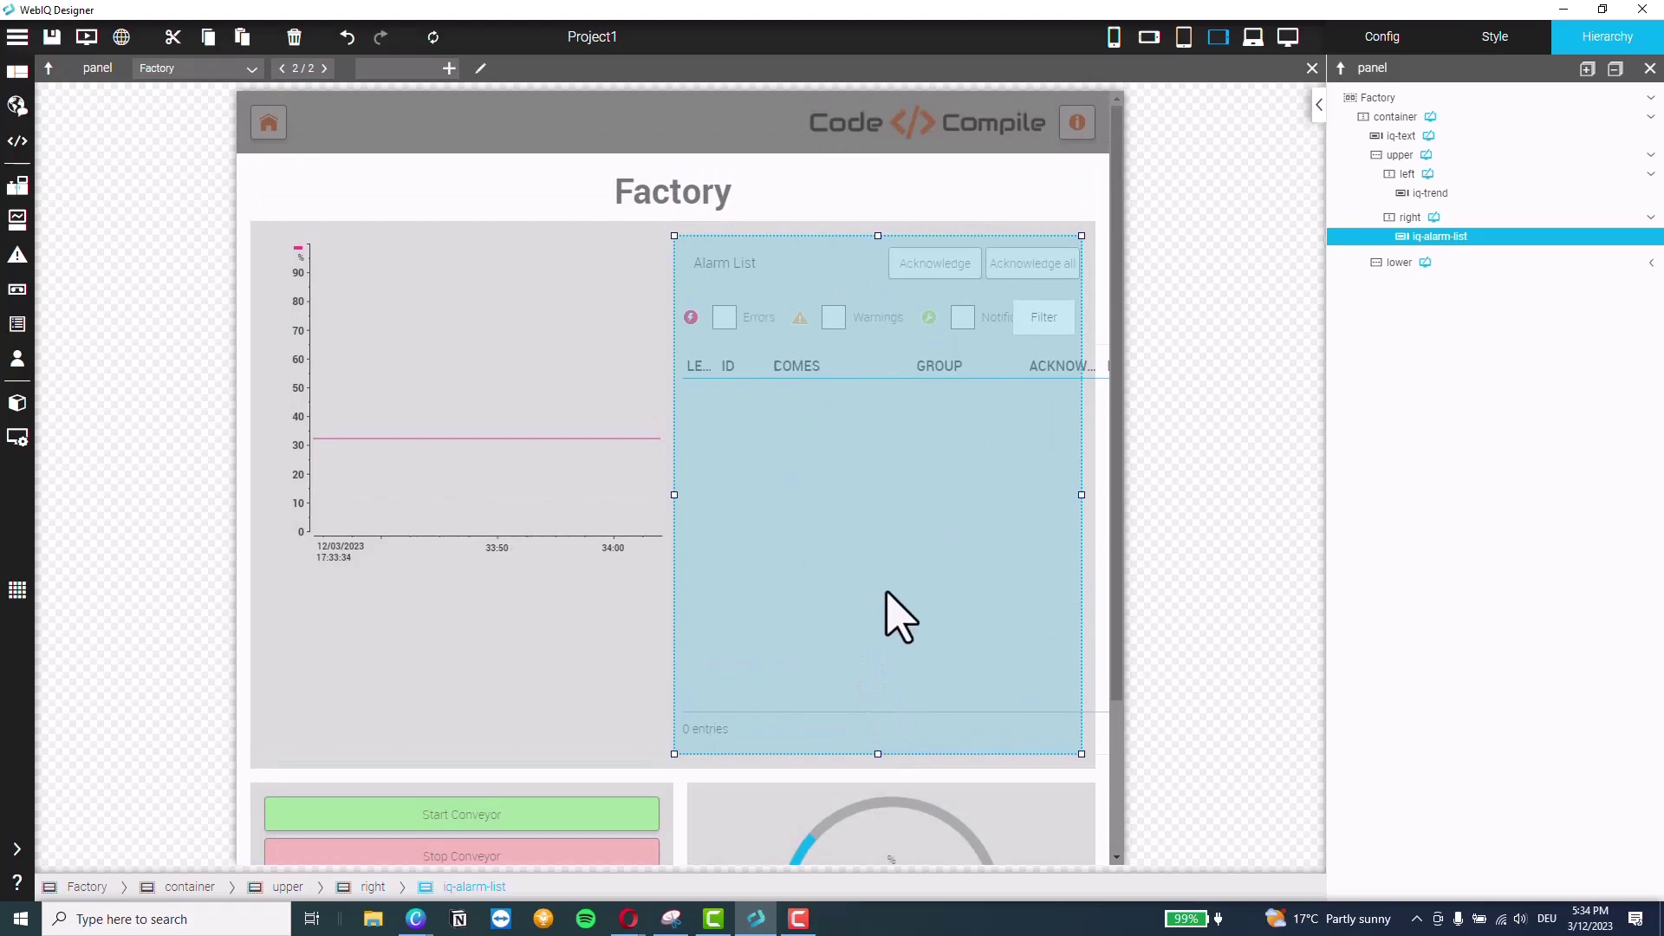
drag(877, 747, 910, 542)
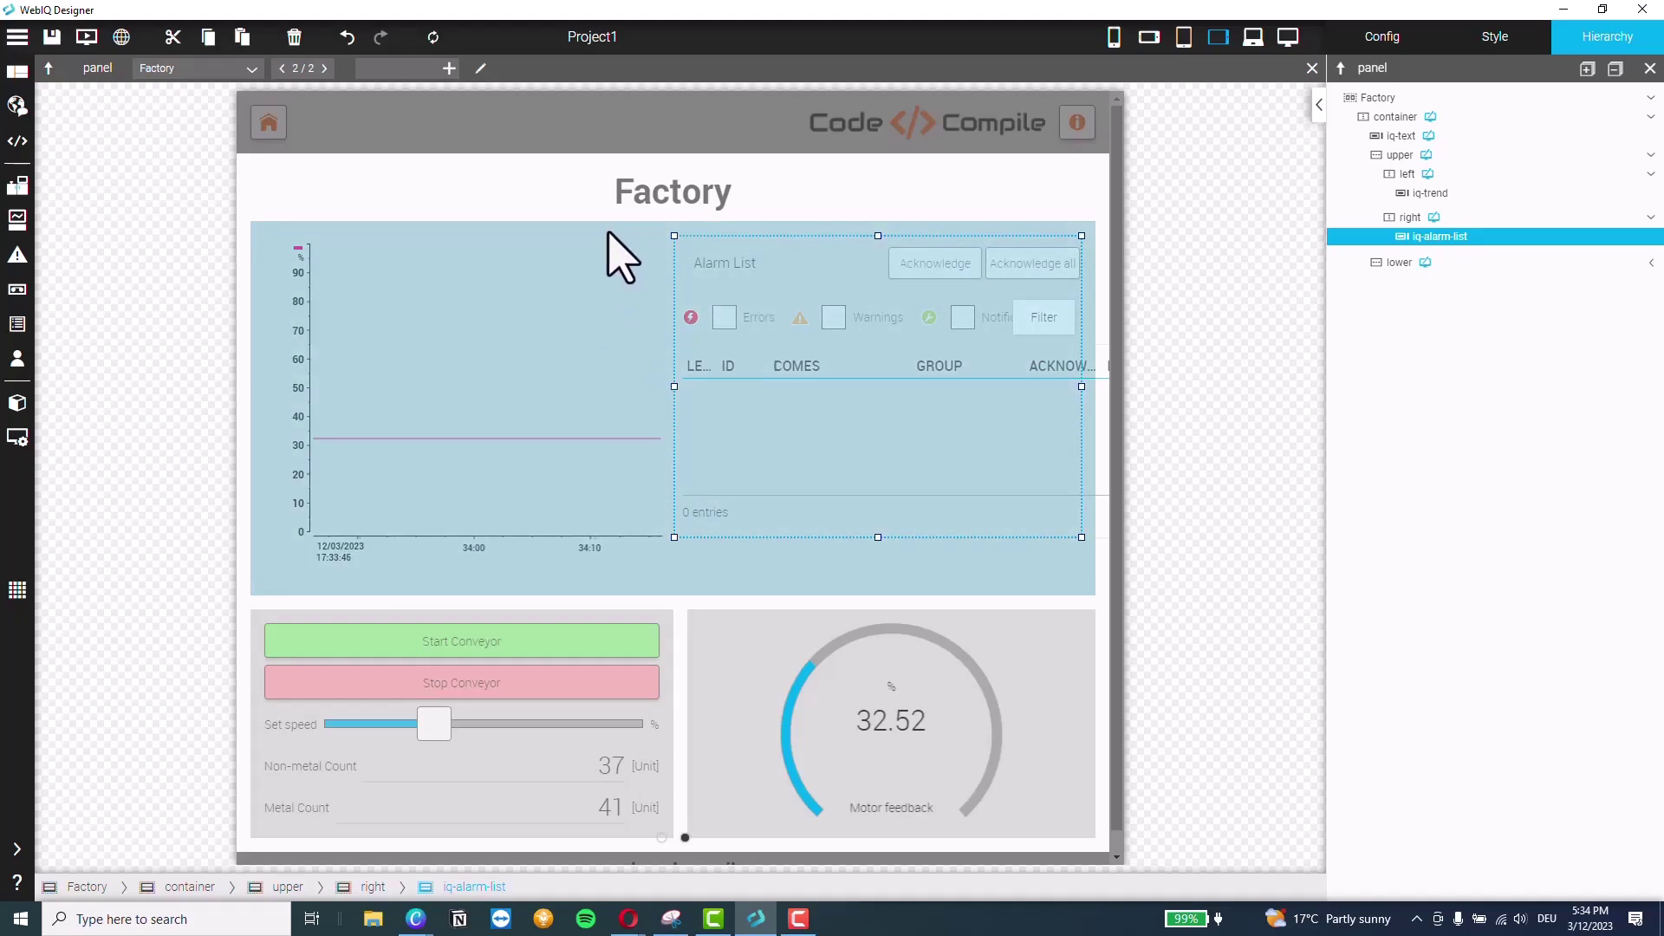
Set the chart's left container width to 40 %
click(1408, 176)
click(1494, 37)
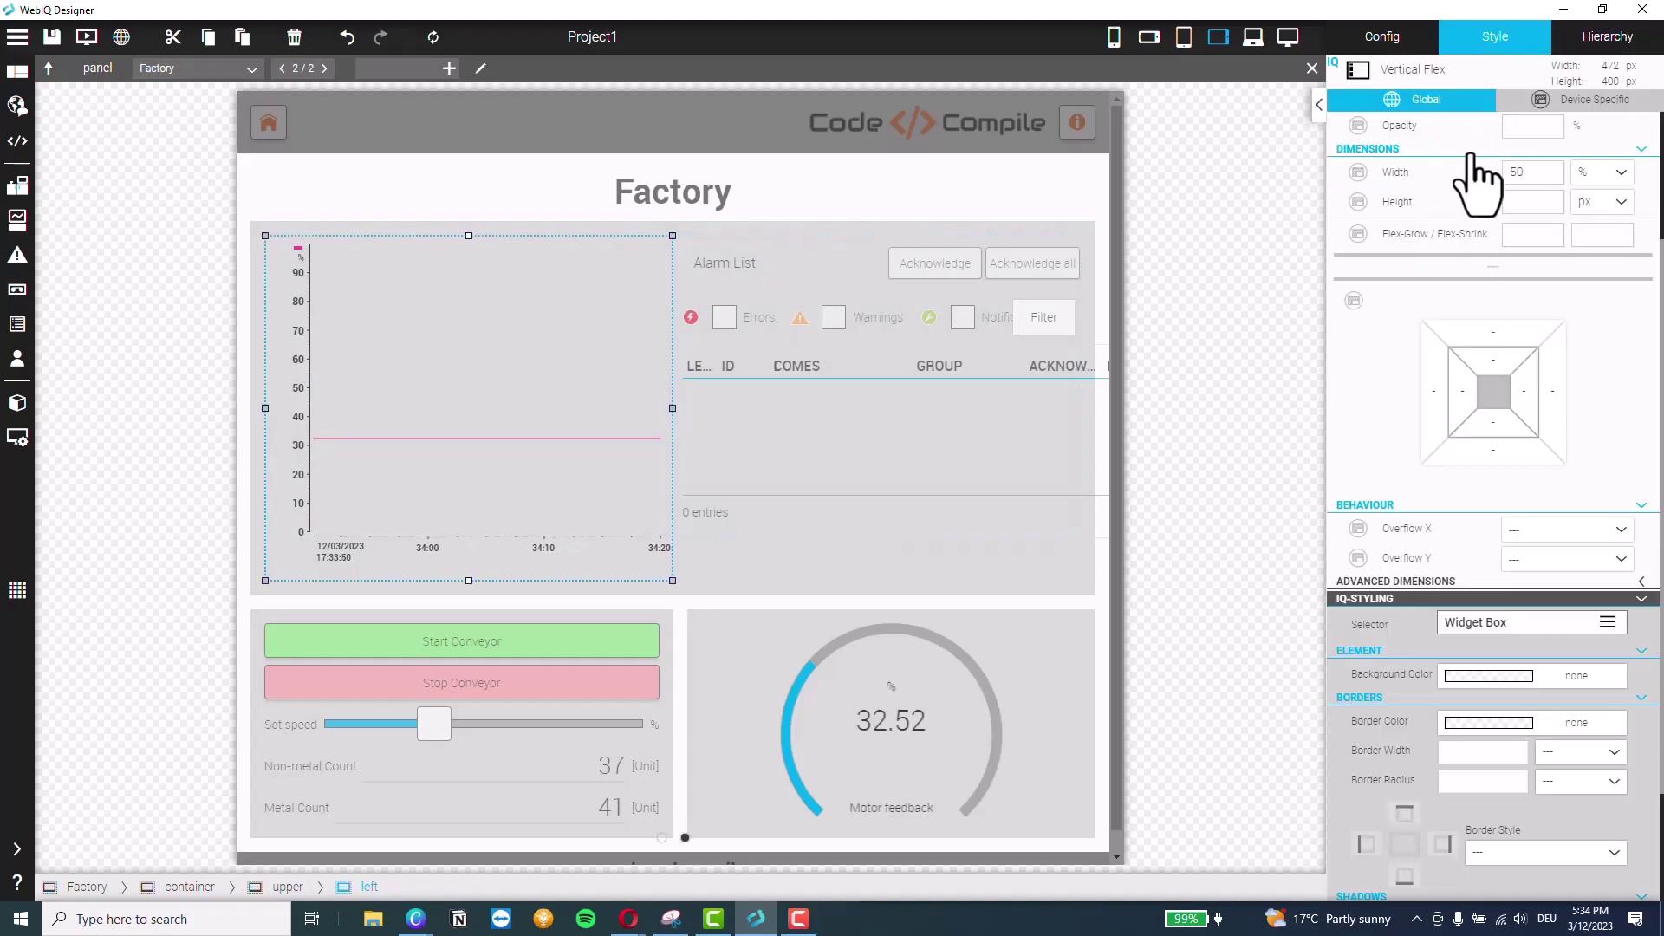
click(1536, 179)
text(30)
key(Return)
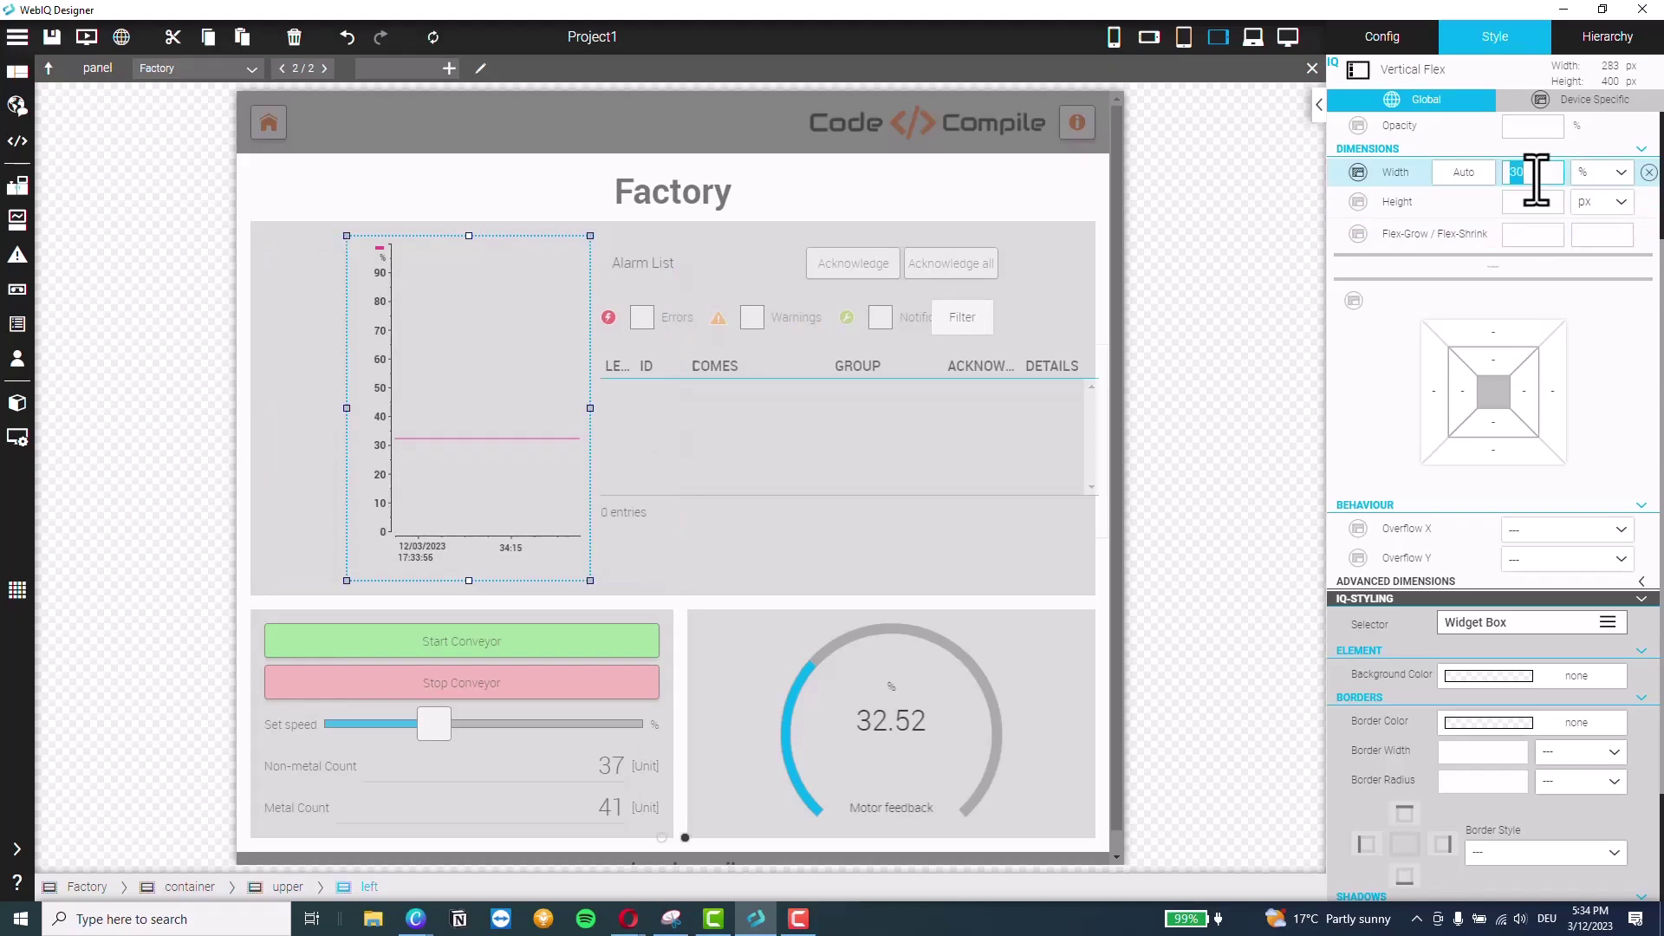
text(40)
key(Return)
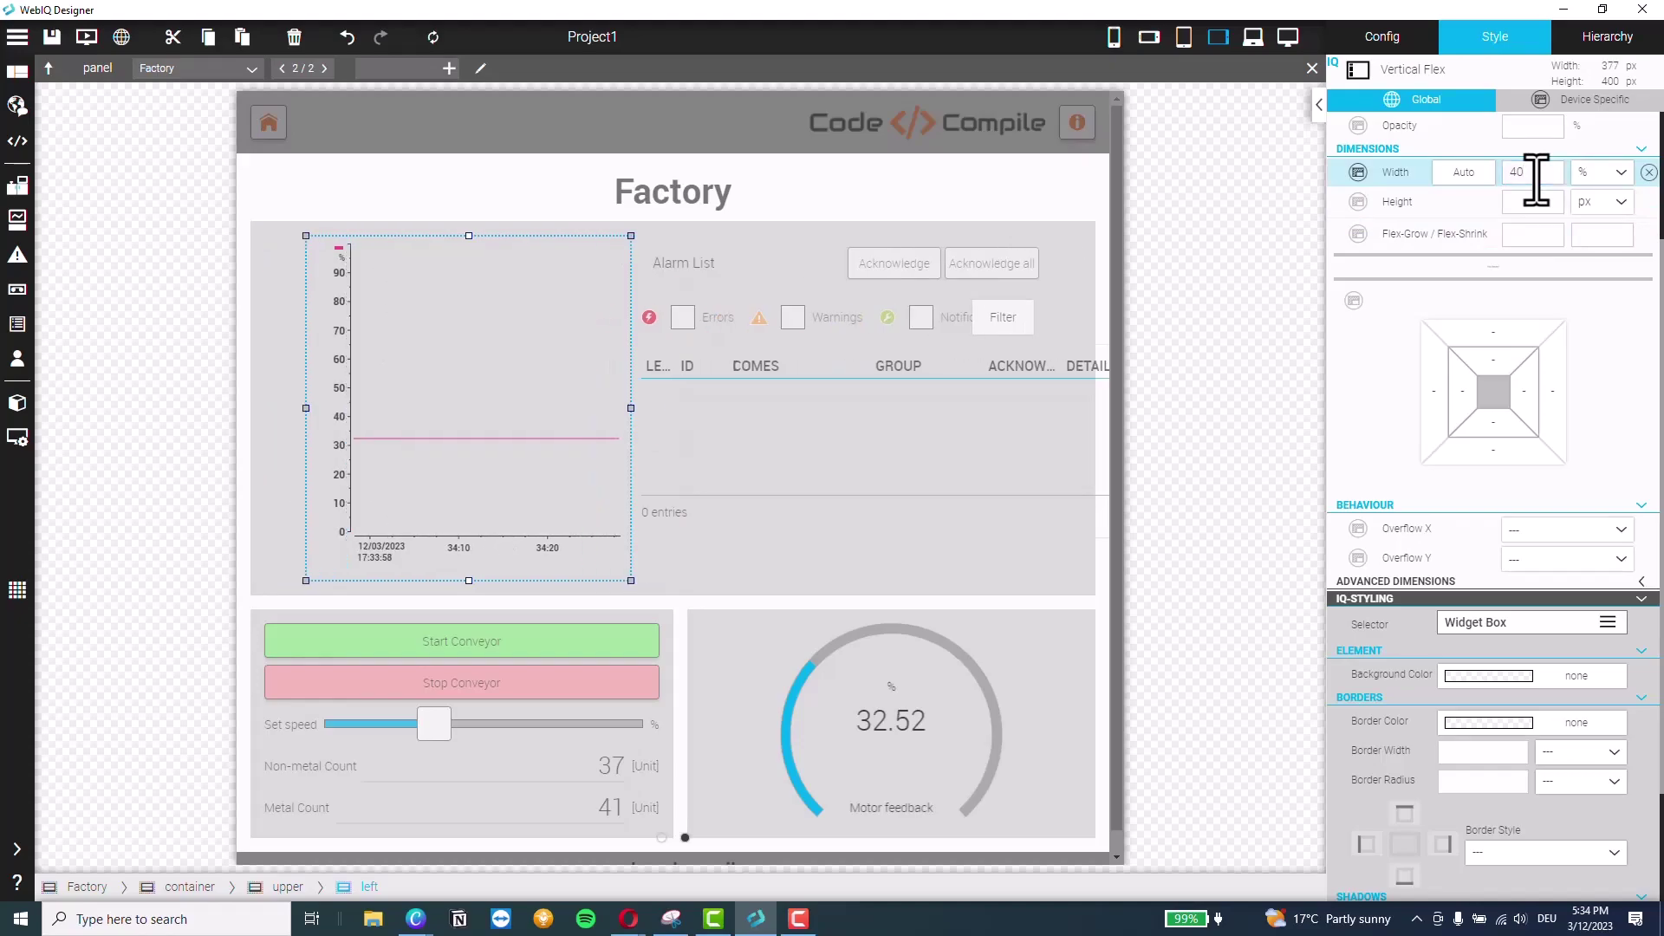
Set the right container holding the Alarm List to 60 % width and check the widget
click(1605, 37)
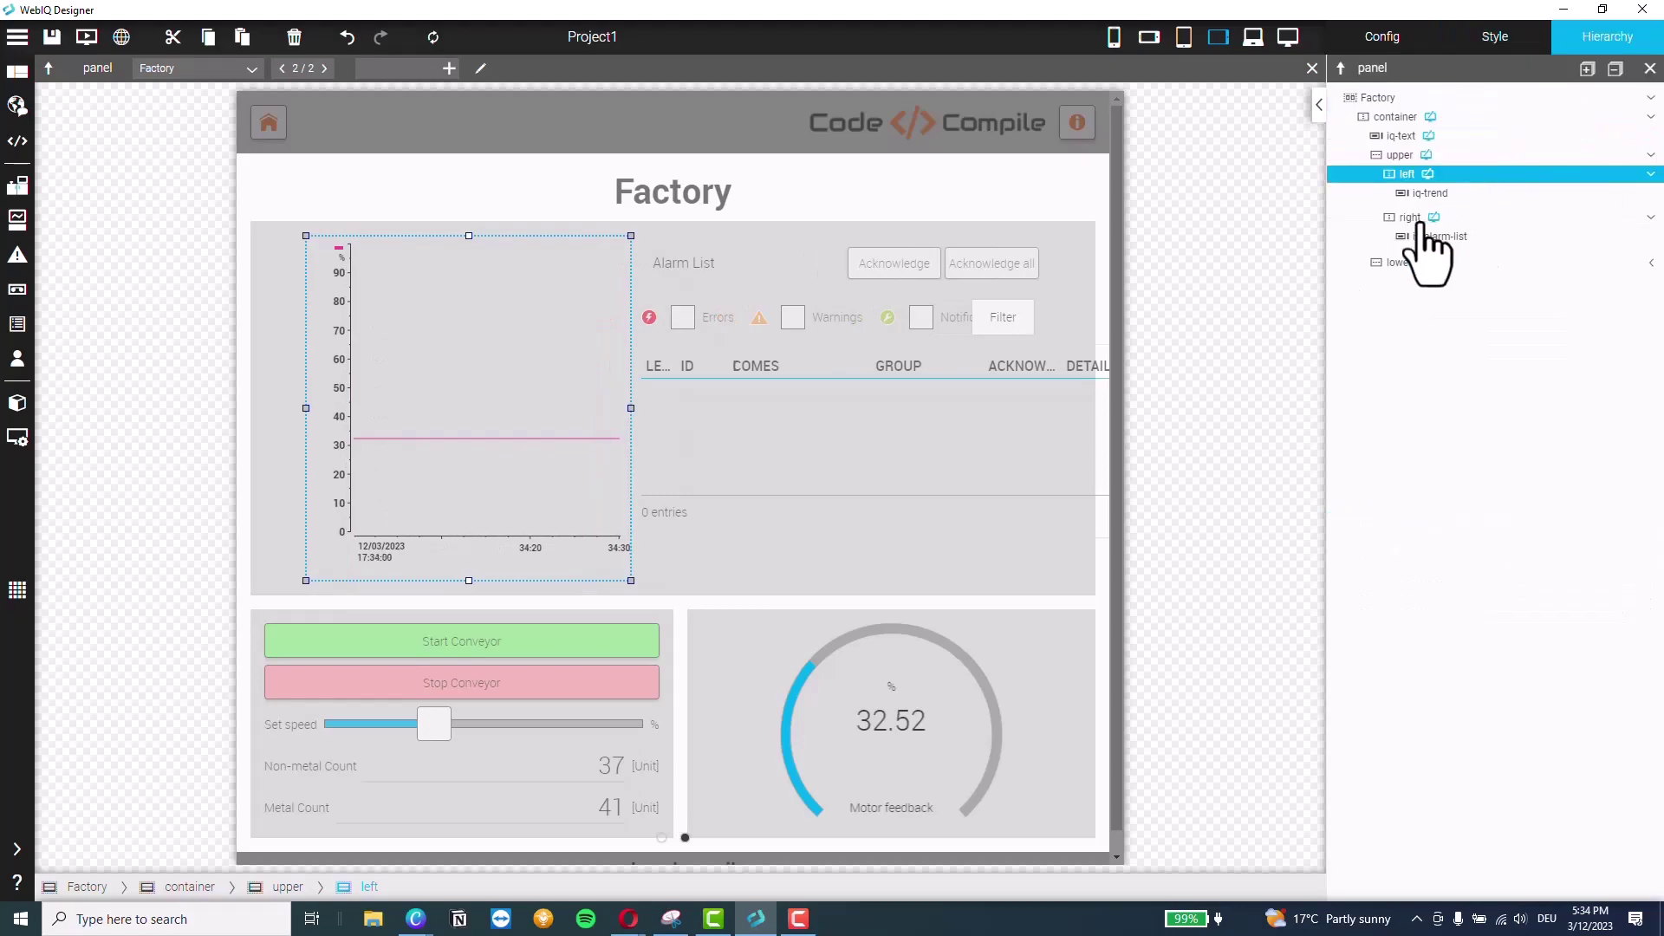
click(1408, 219)
click(1492, 36)
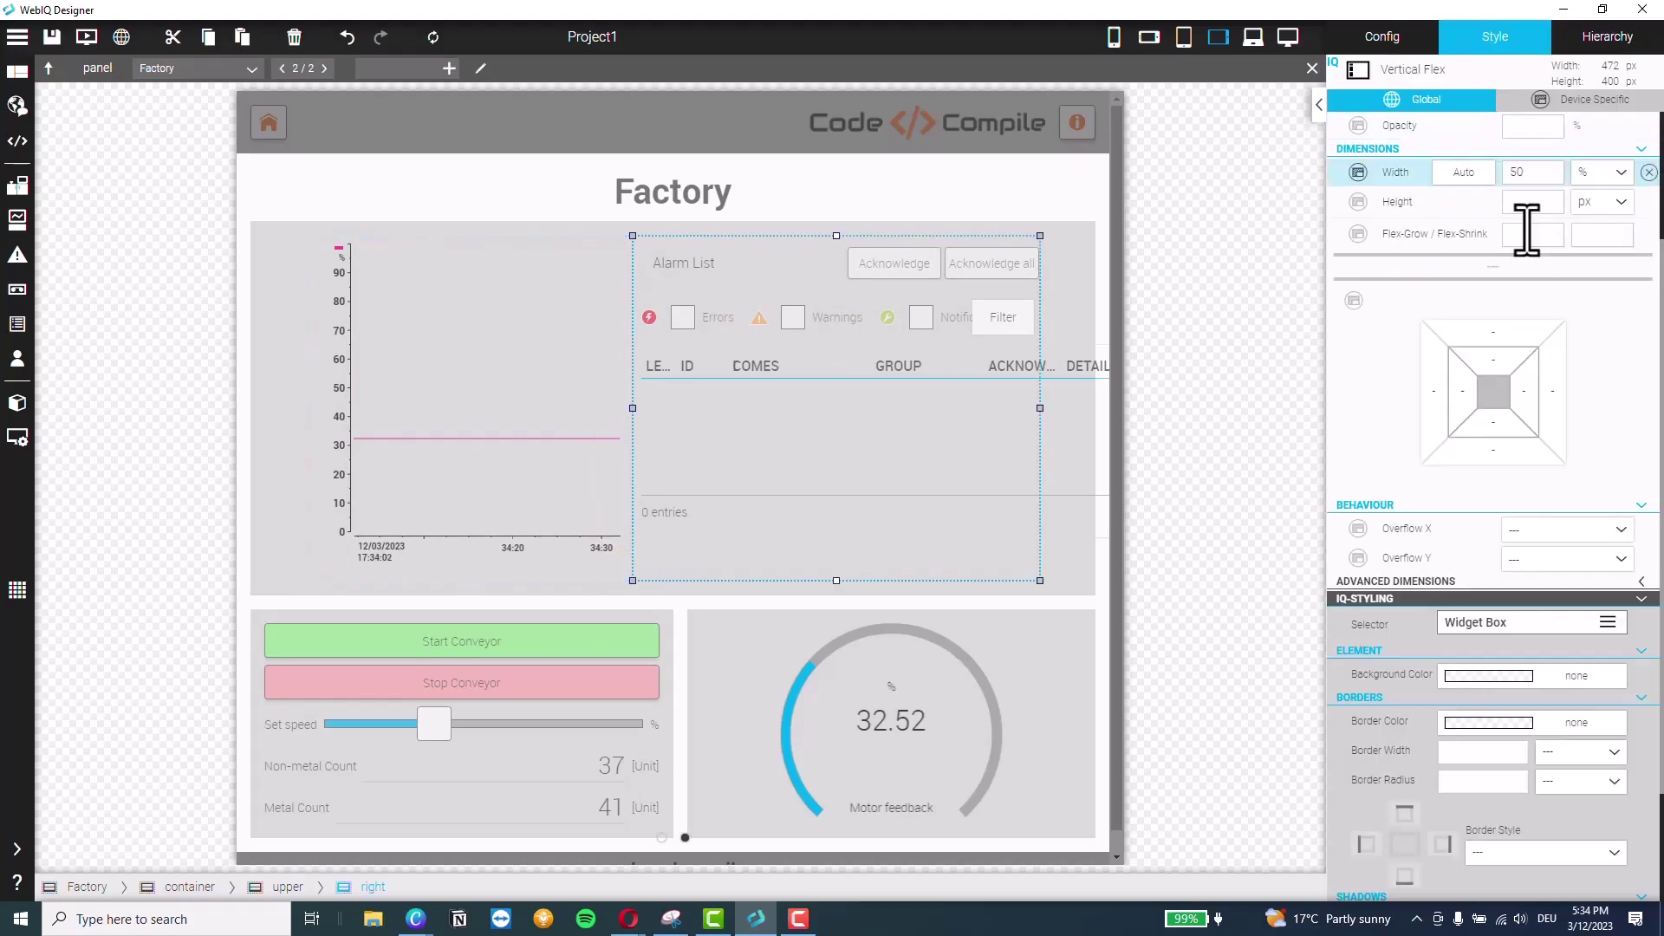
click(1534, 173)
text(60)
key(Return)
click(1103, 402)
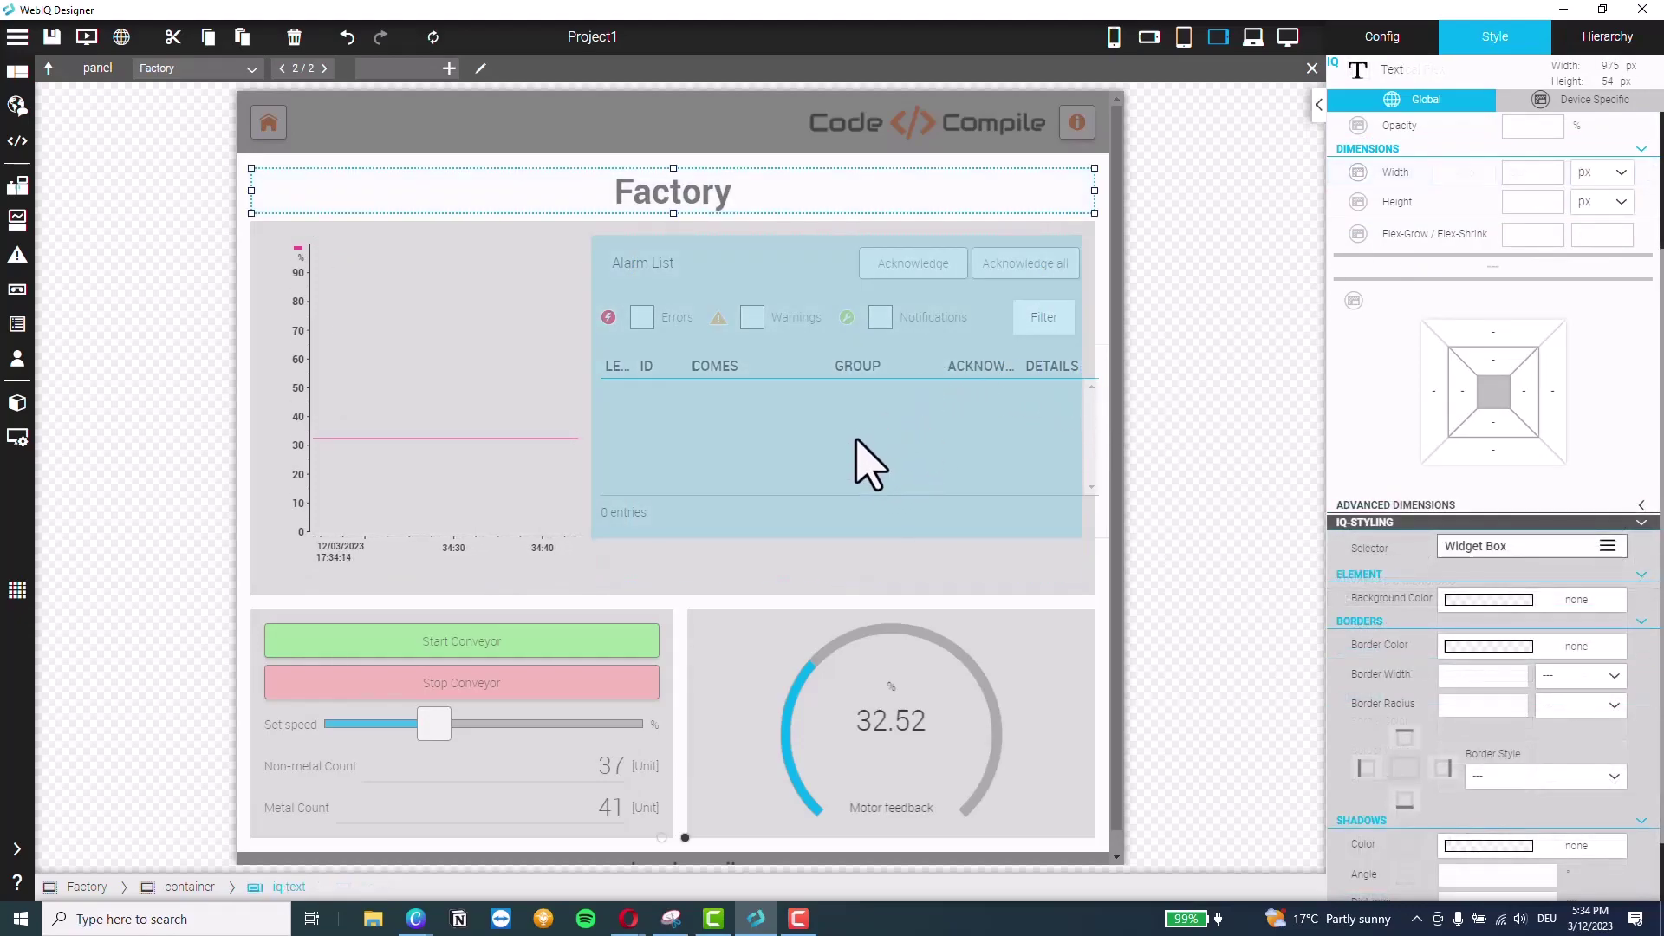
click(899, 453)
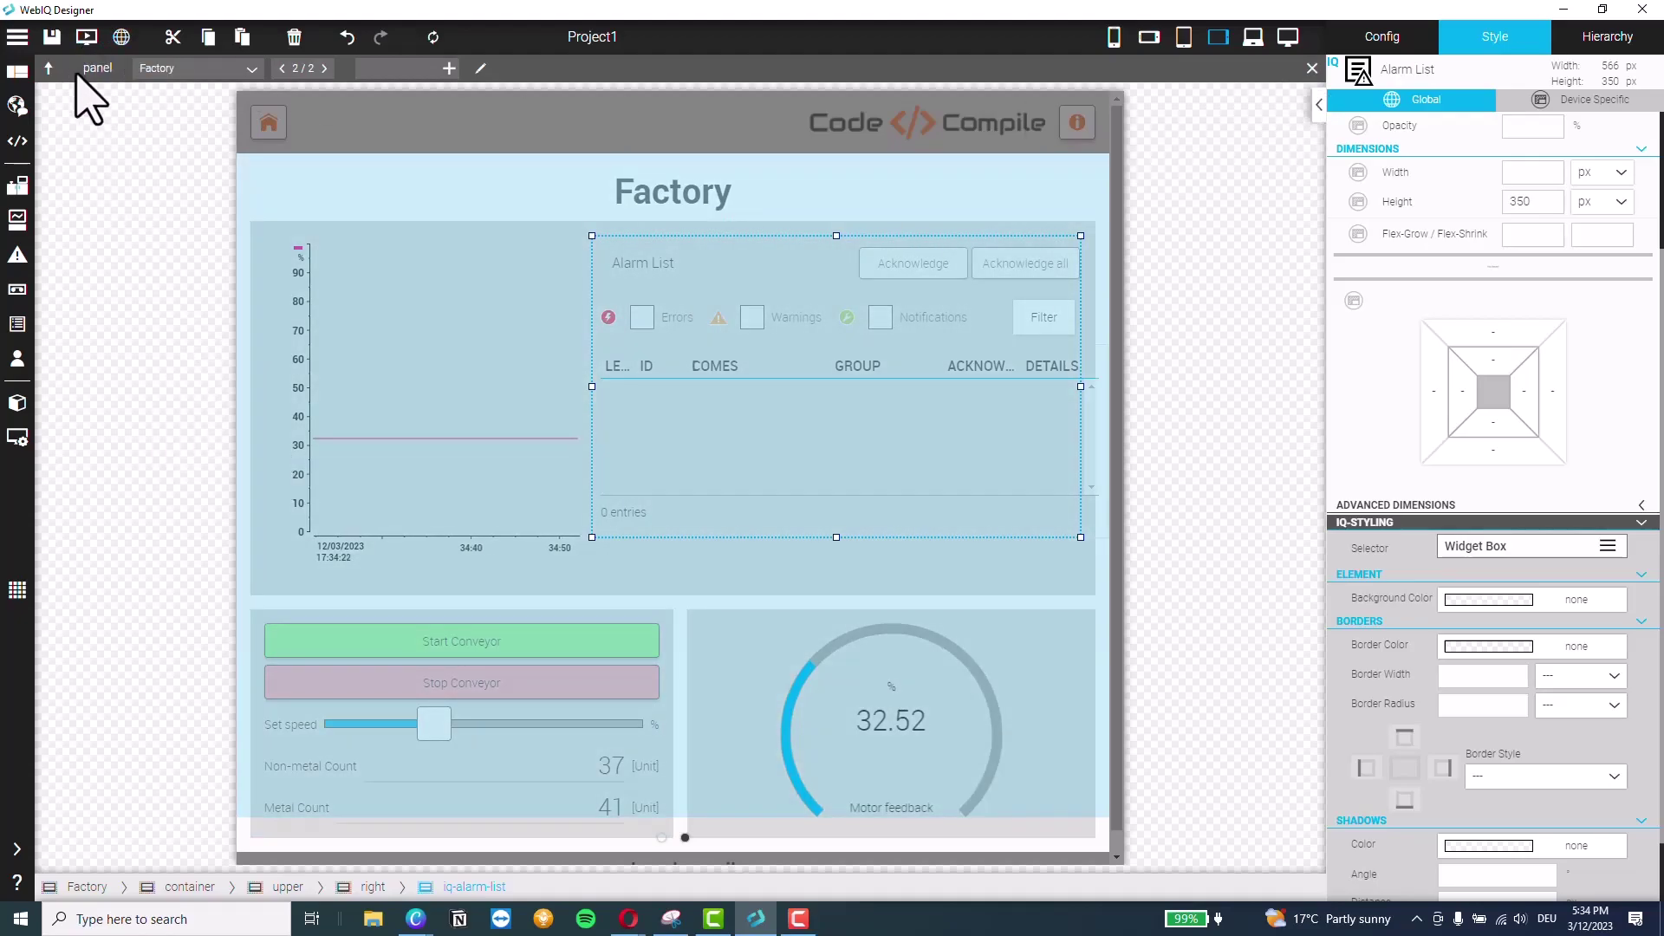
mouse_move(52, 290)
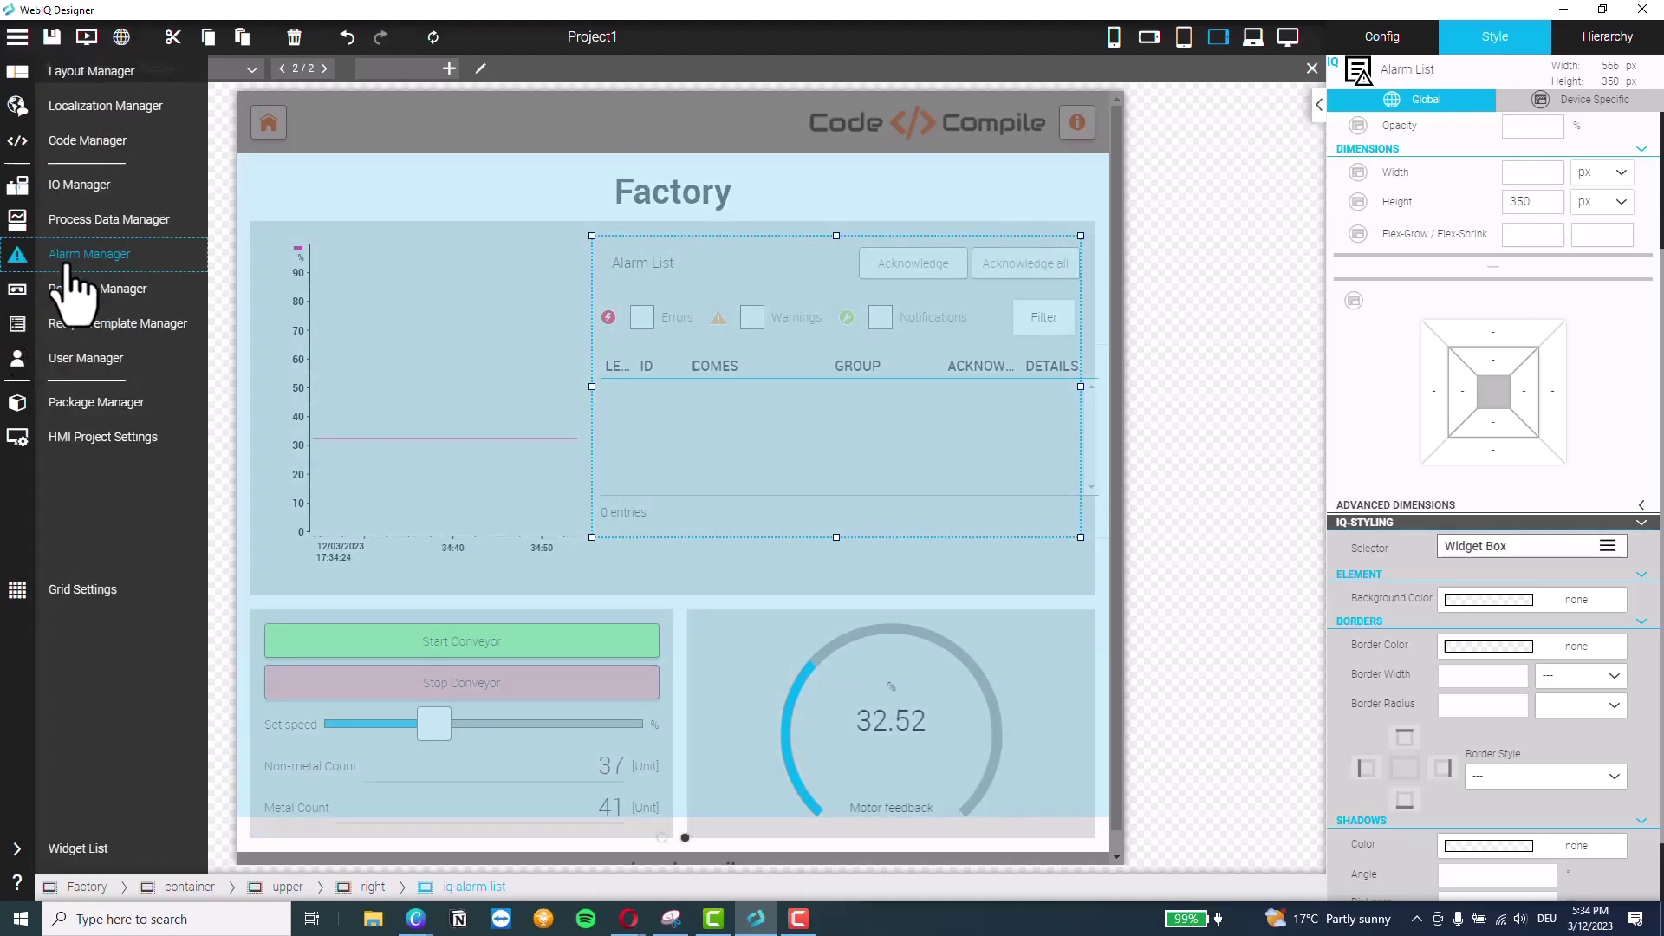
click(65, 255)
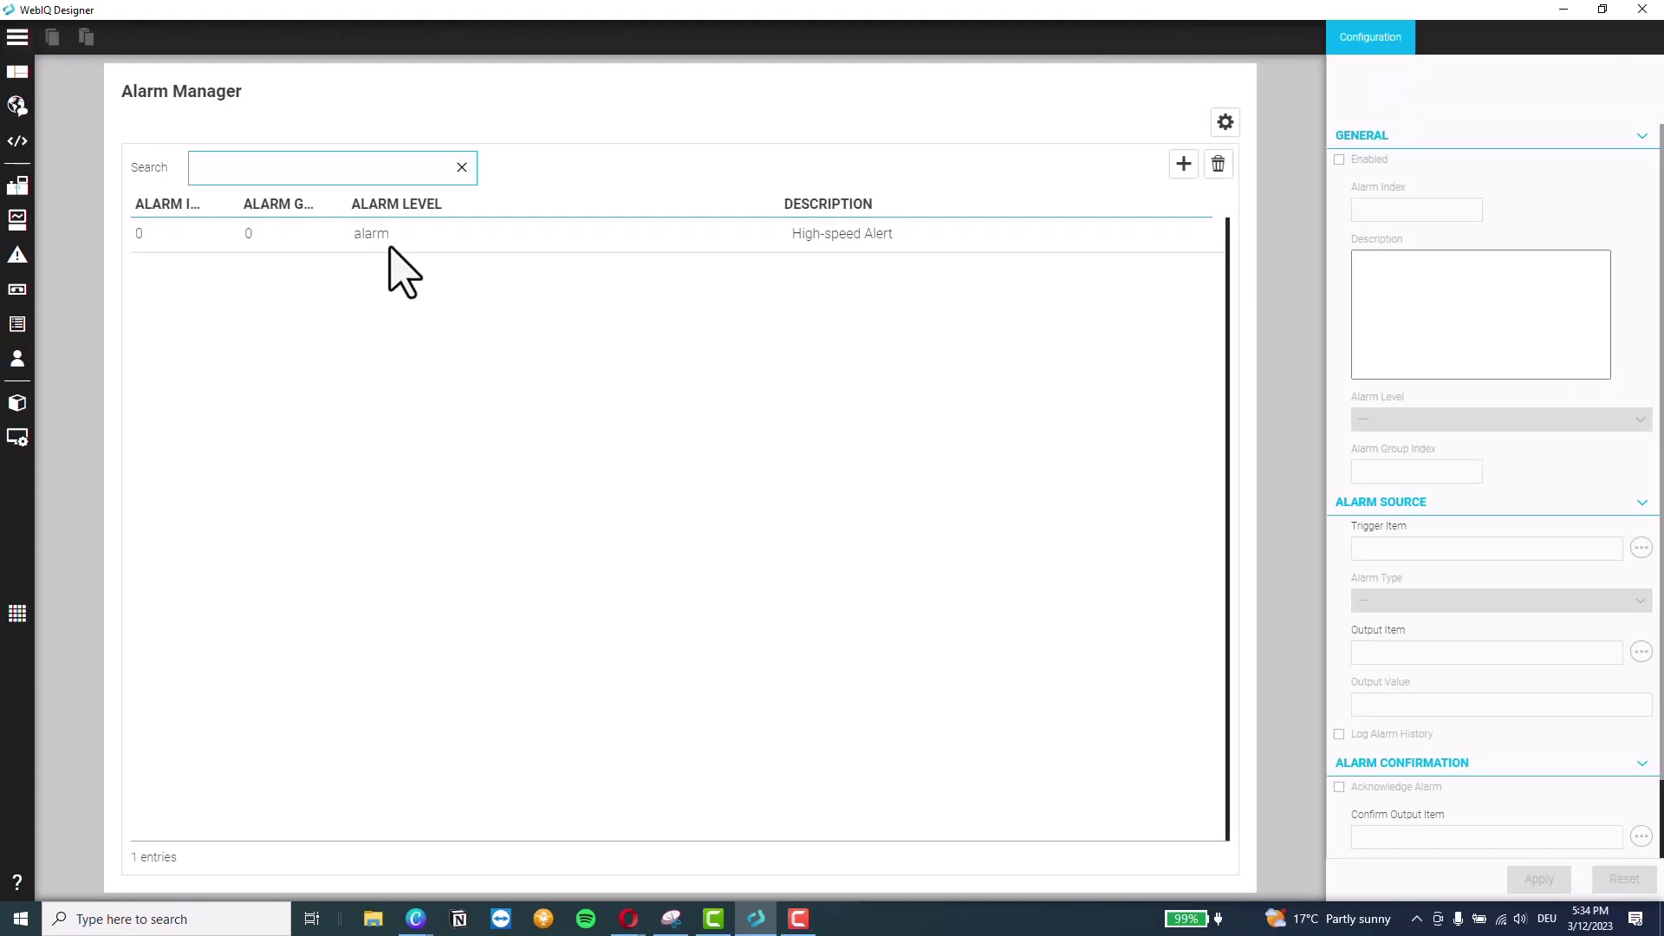
click(389, 249)
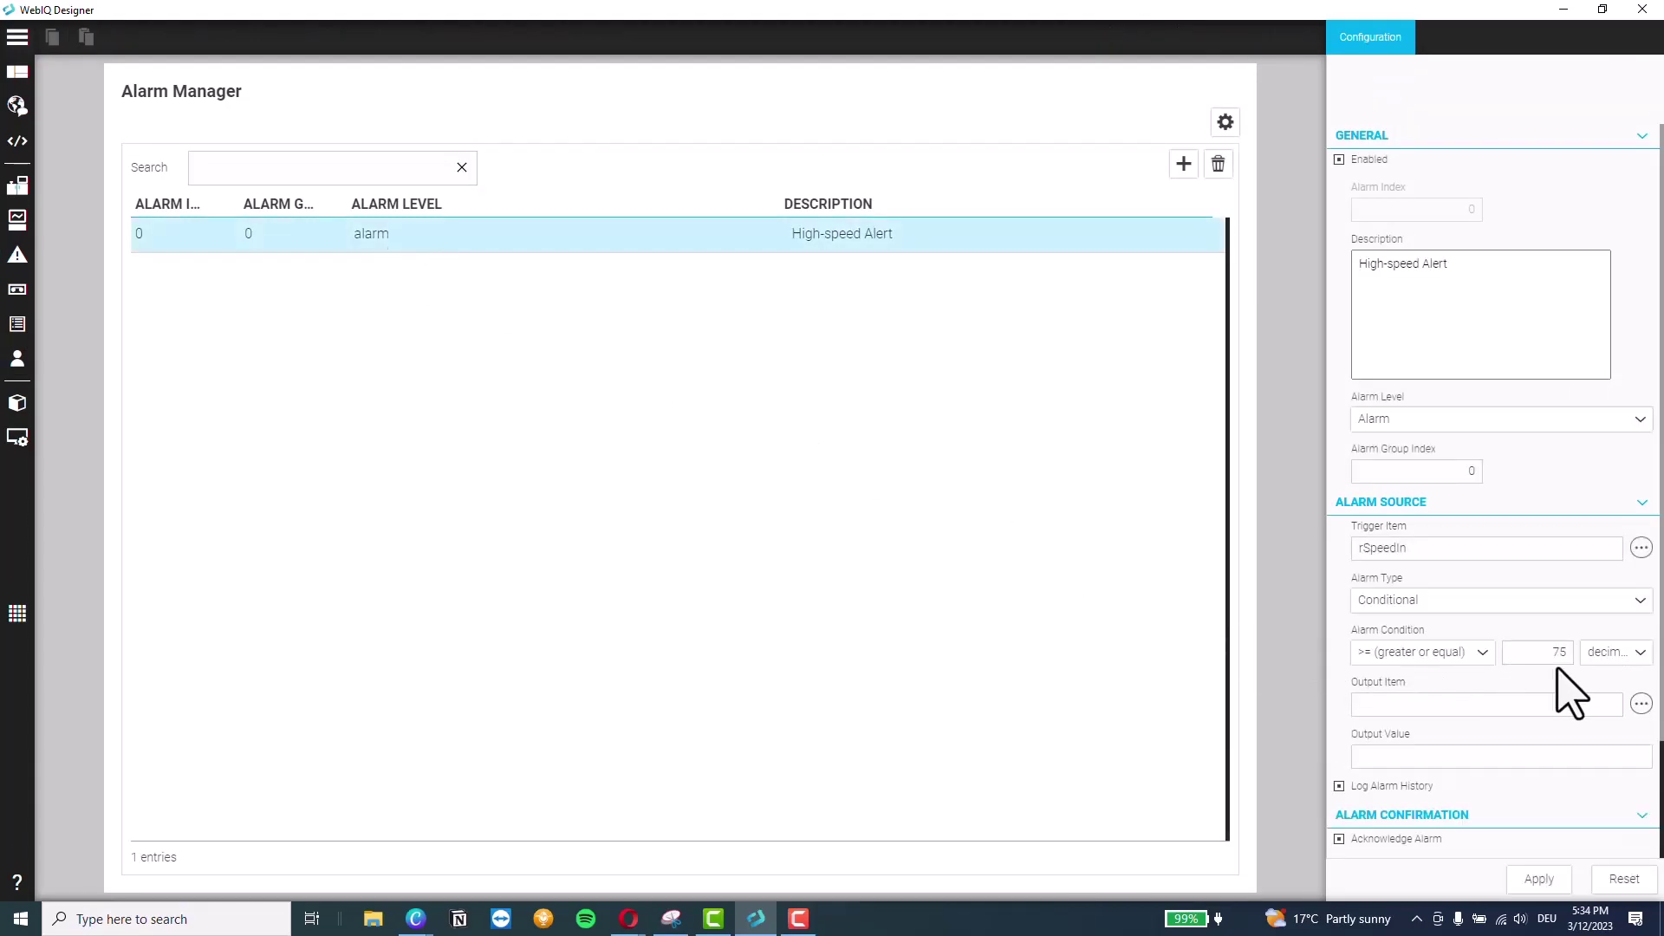
click(43, 75)
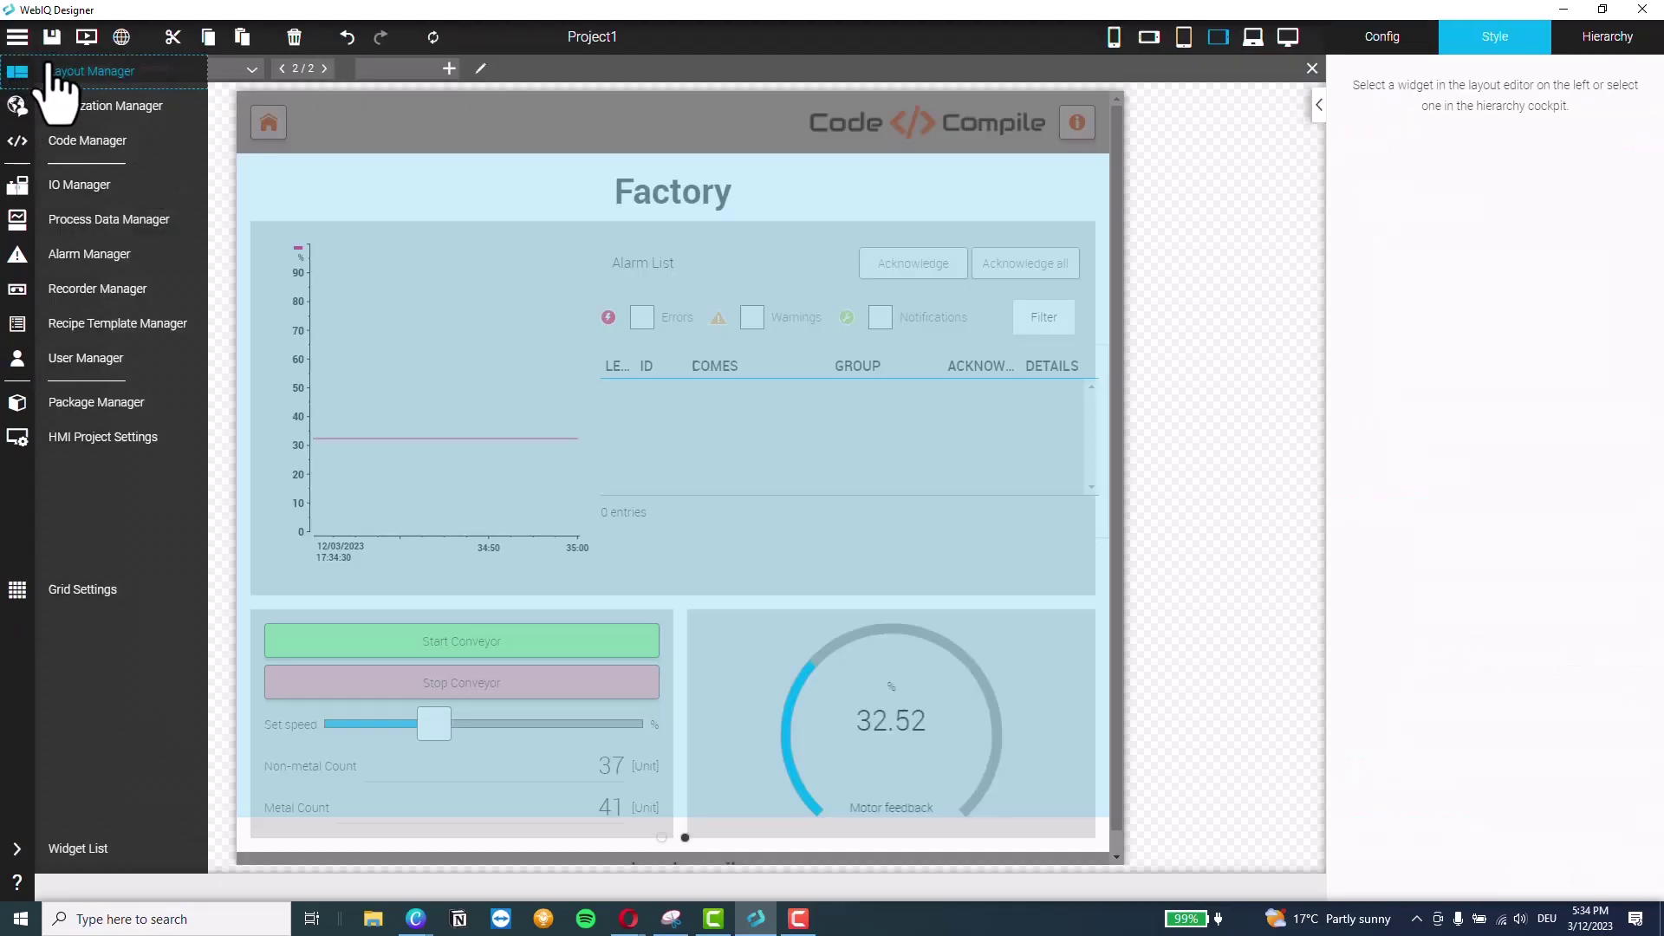
Launch the HMI preview, then move its window up-left and enlarge it
click(86, 36)
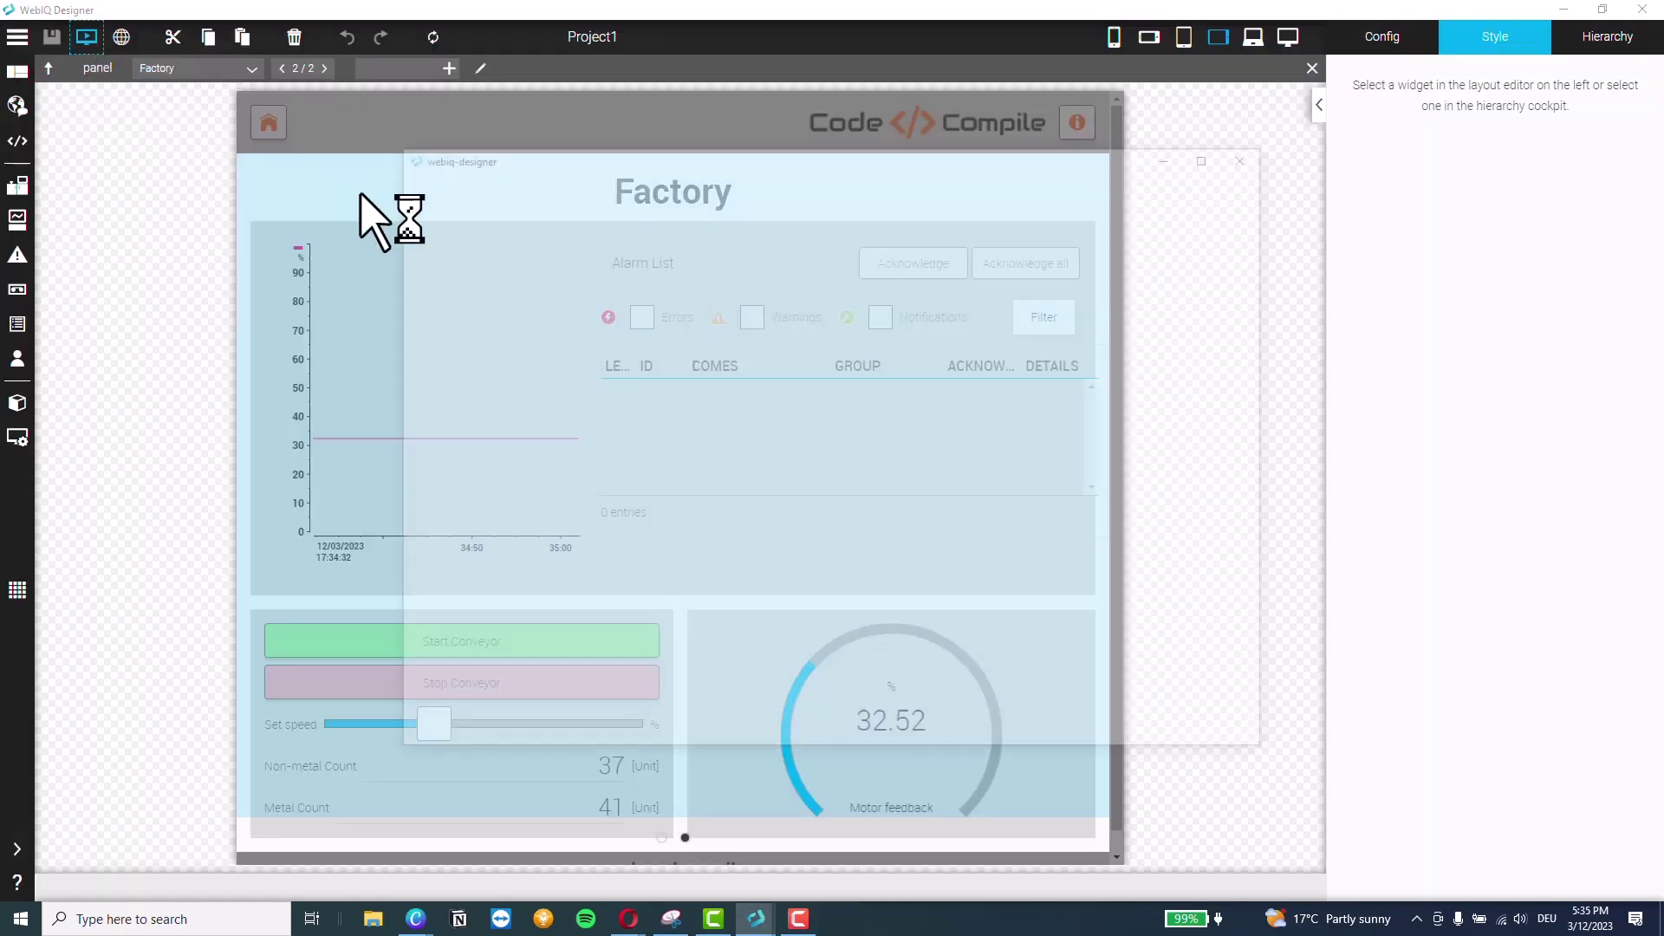
drag(846, 156, 654, 48)
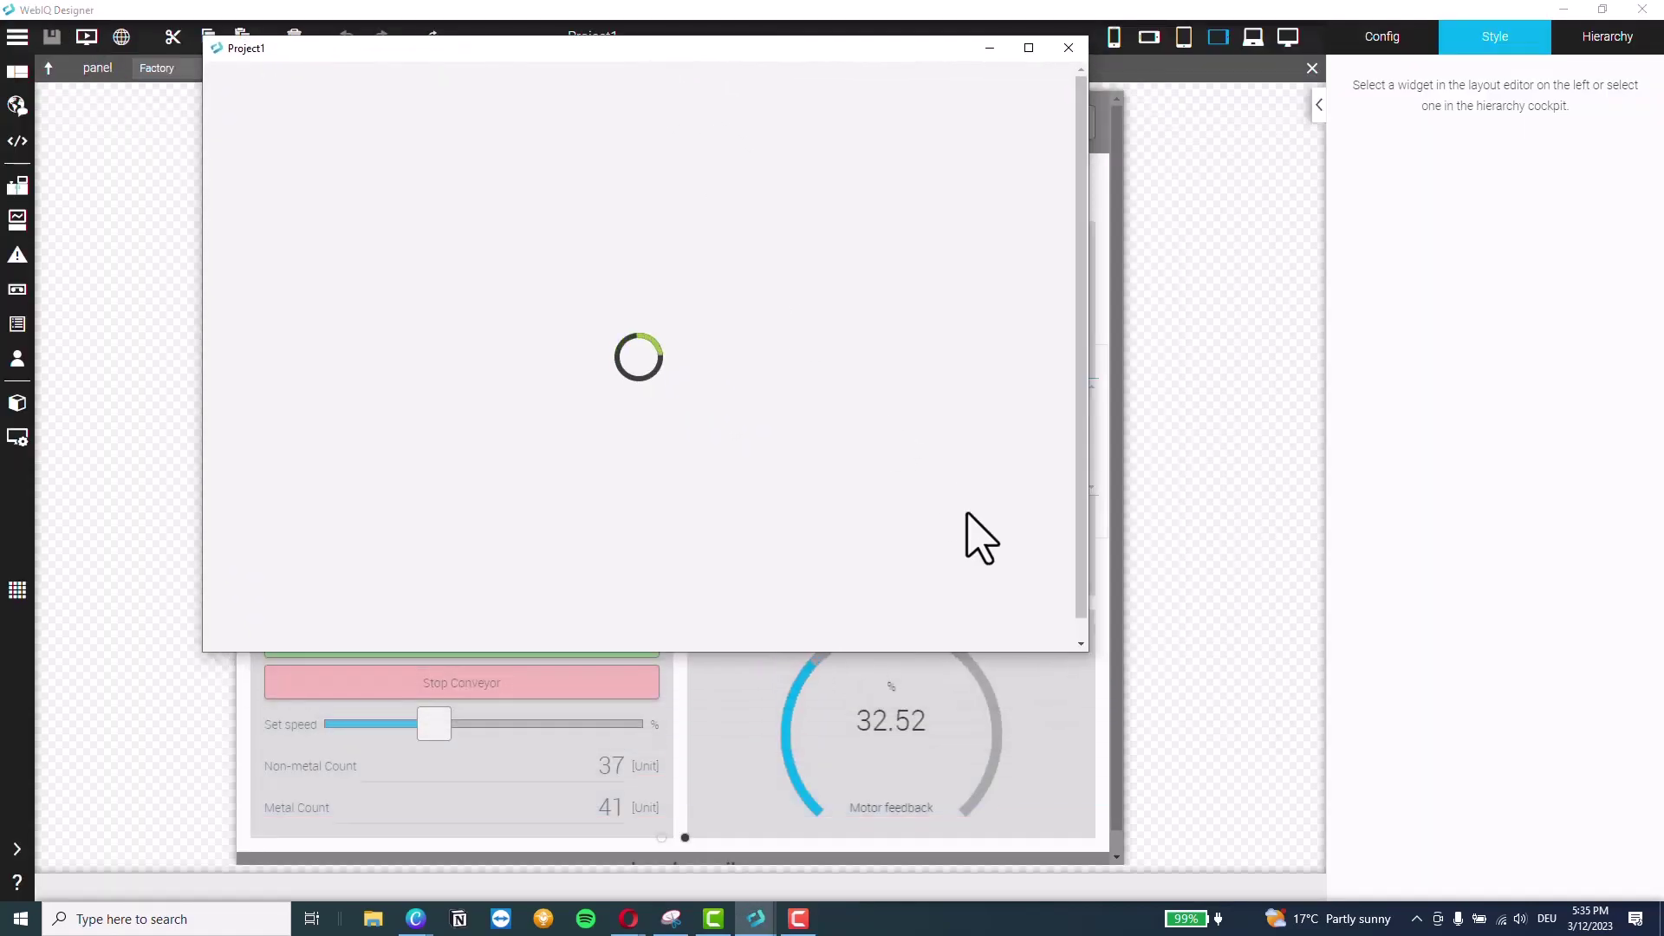
drag(1090, 656, 1234, 900)
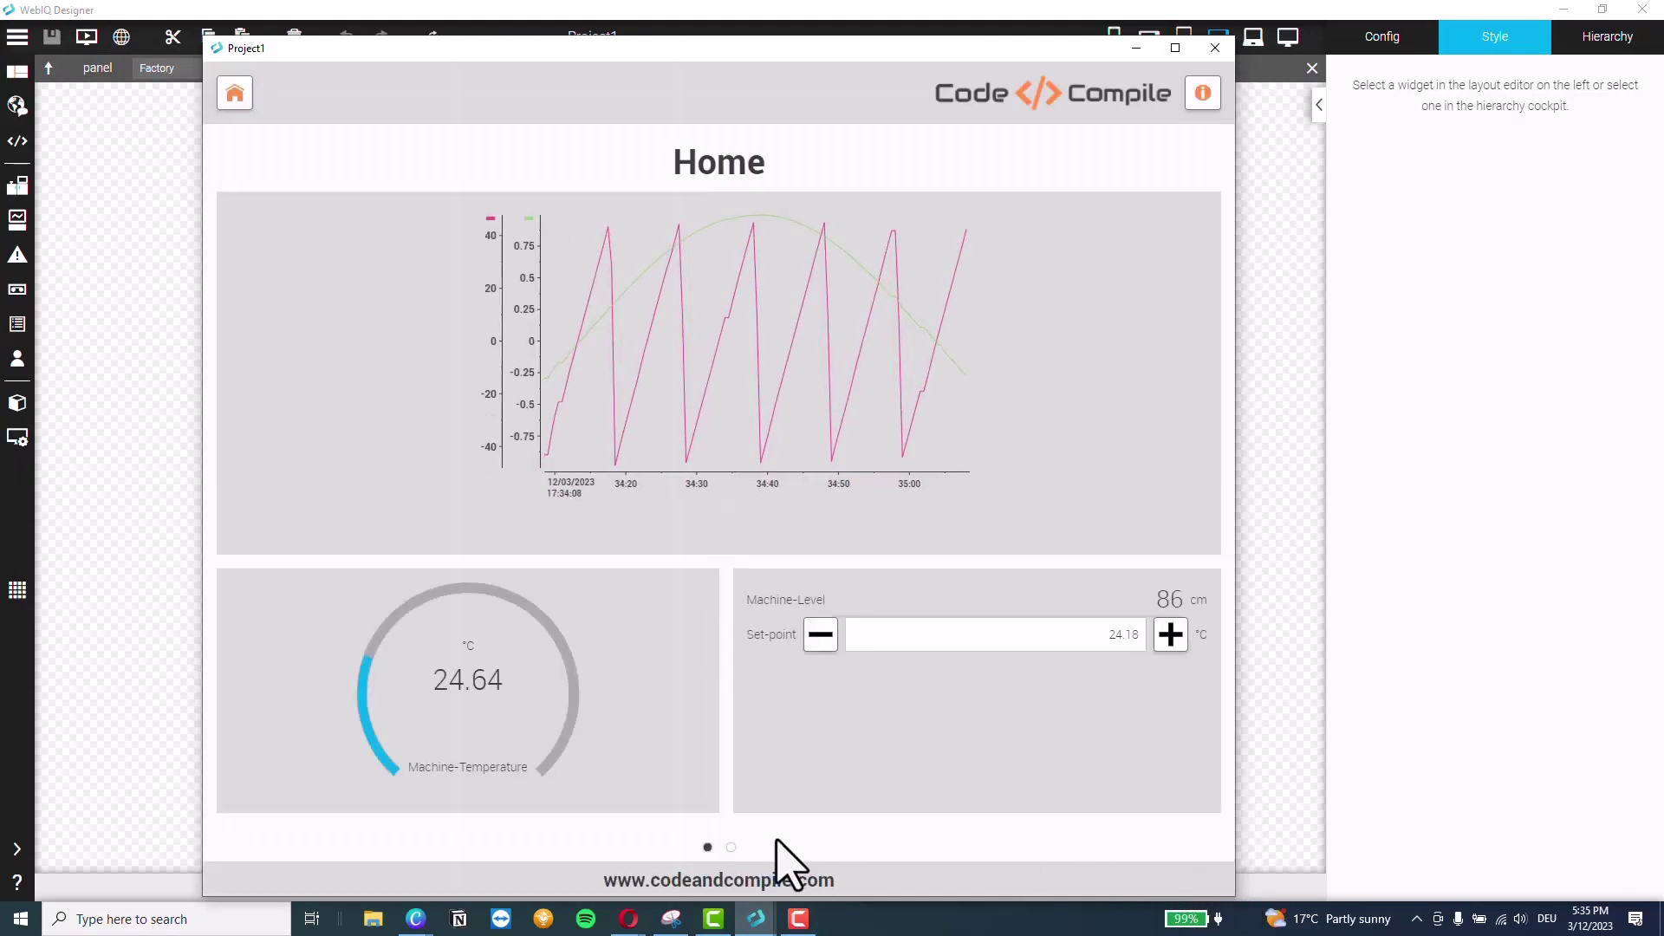
On the Factory page, raise the set speed past the alarm limit to trigger a high-speed alarm
click(730, 849)
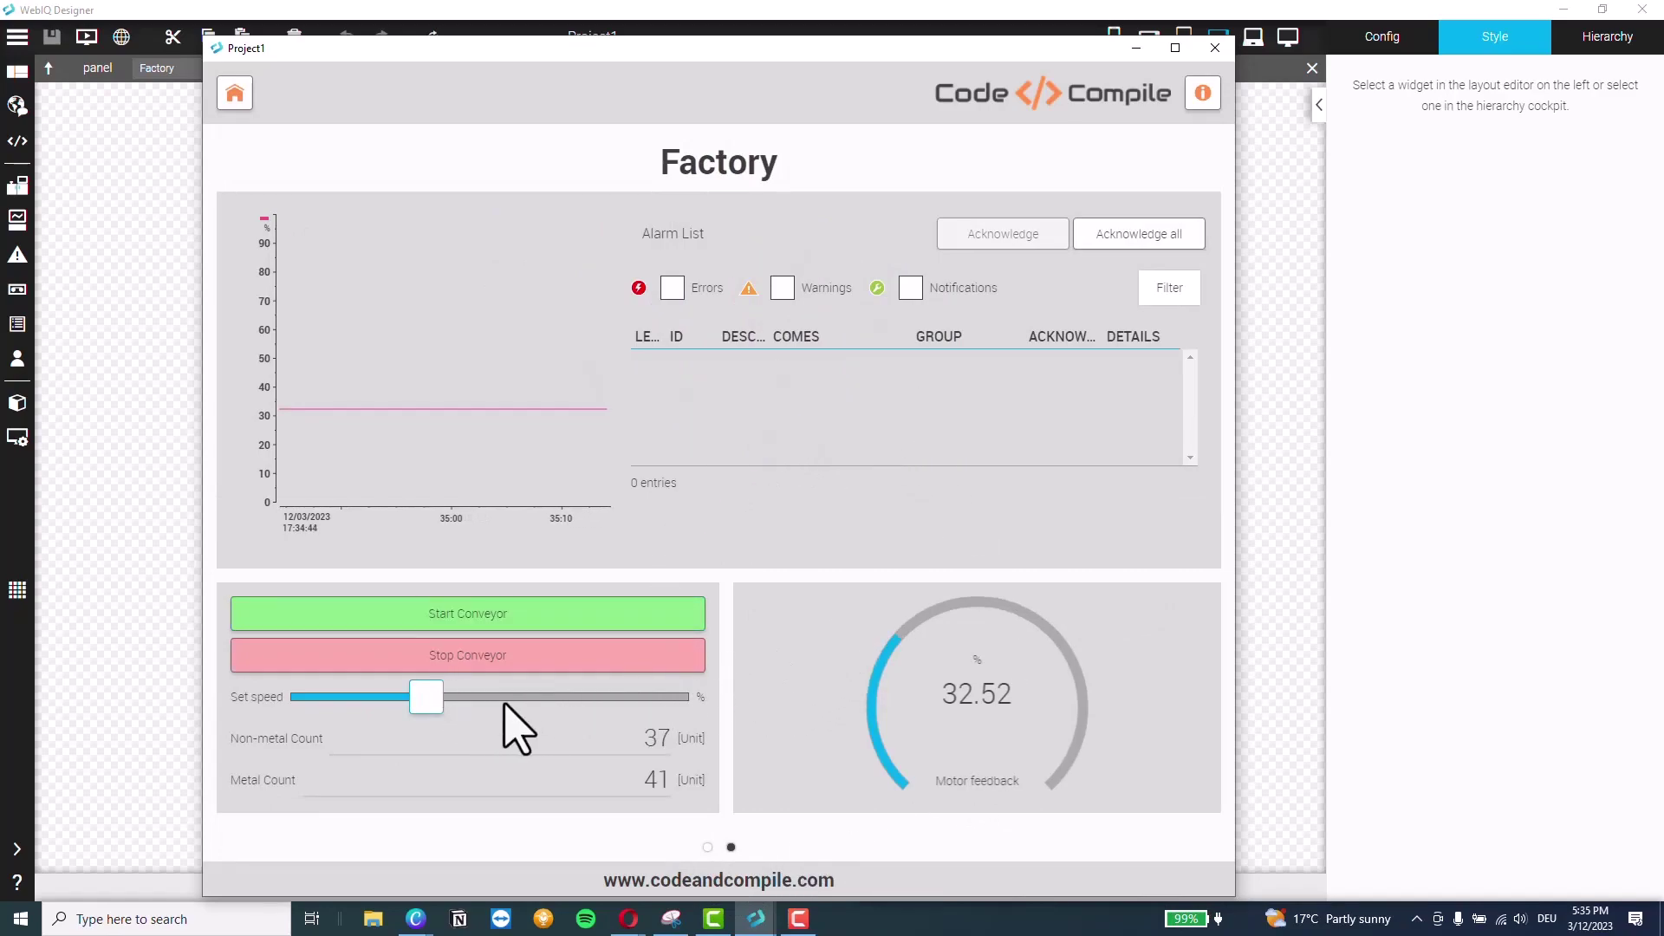
drag(451, 698, 509, 698)
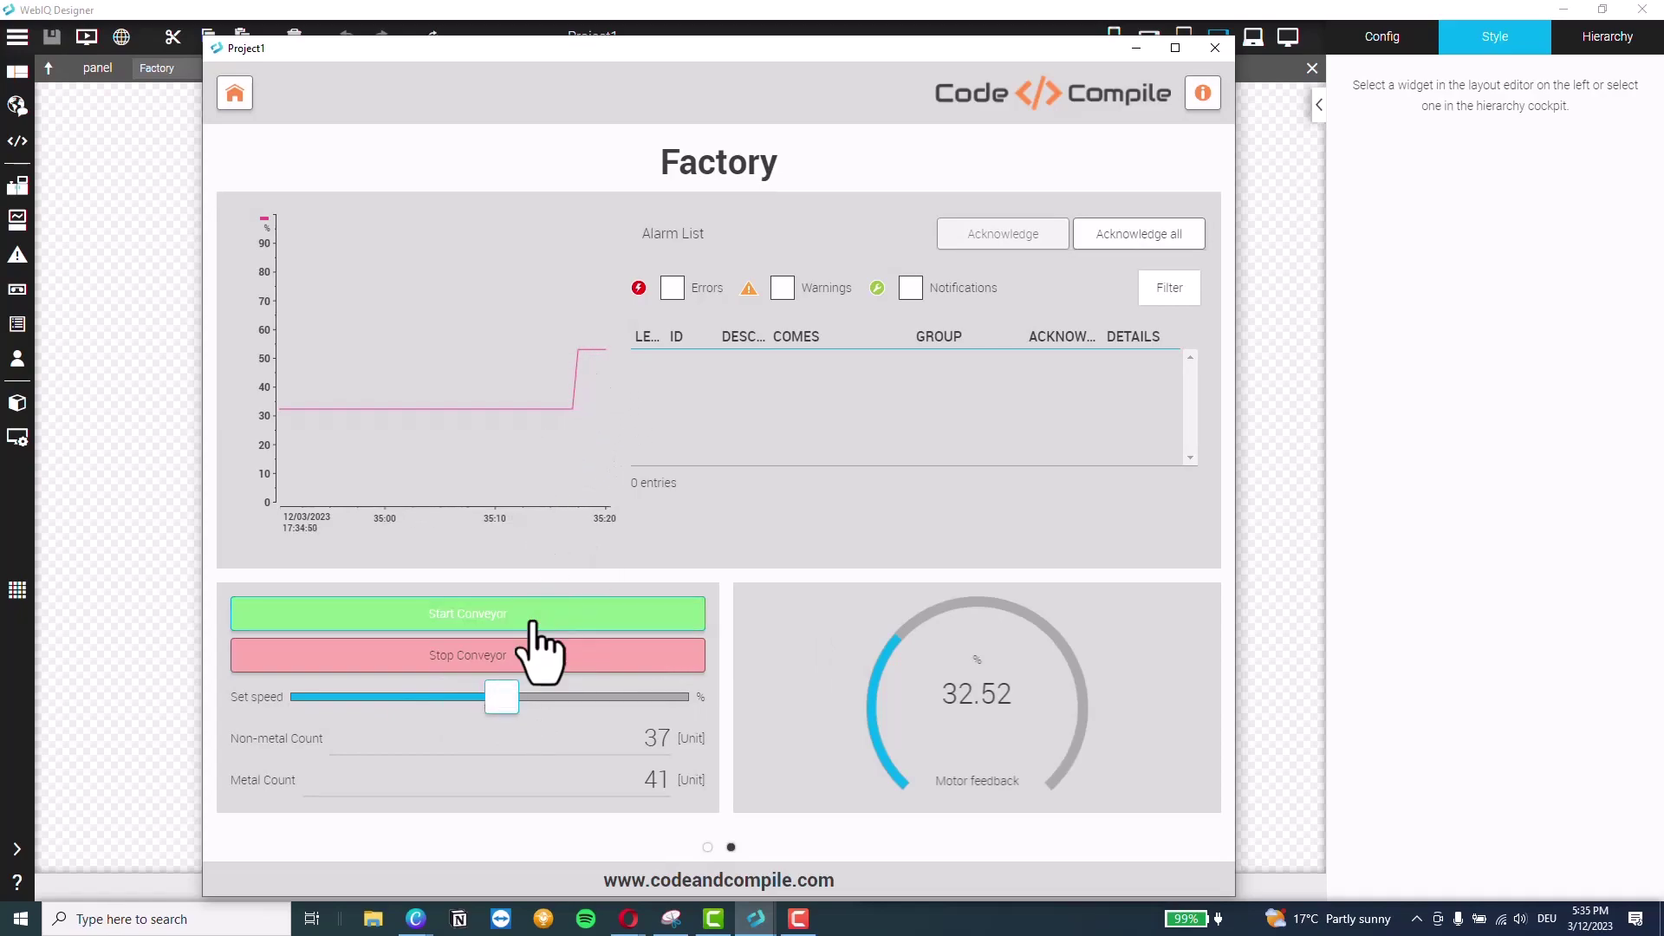
drag(500, 697, 609, 699)
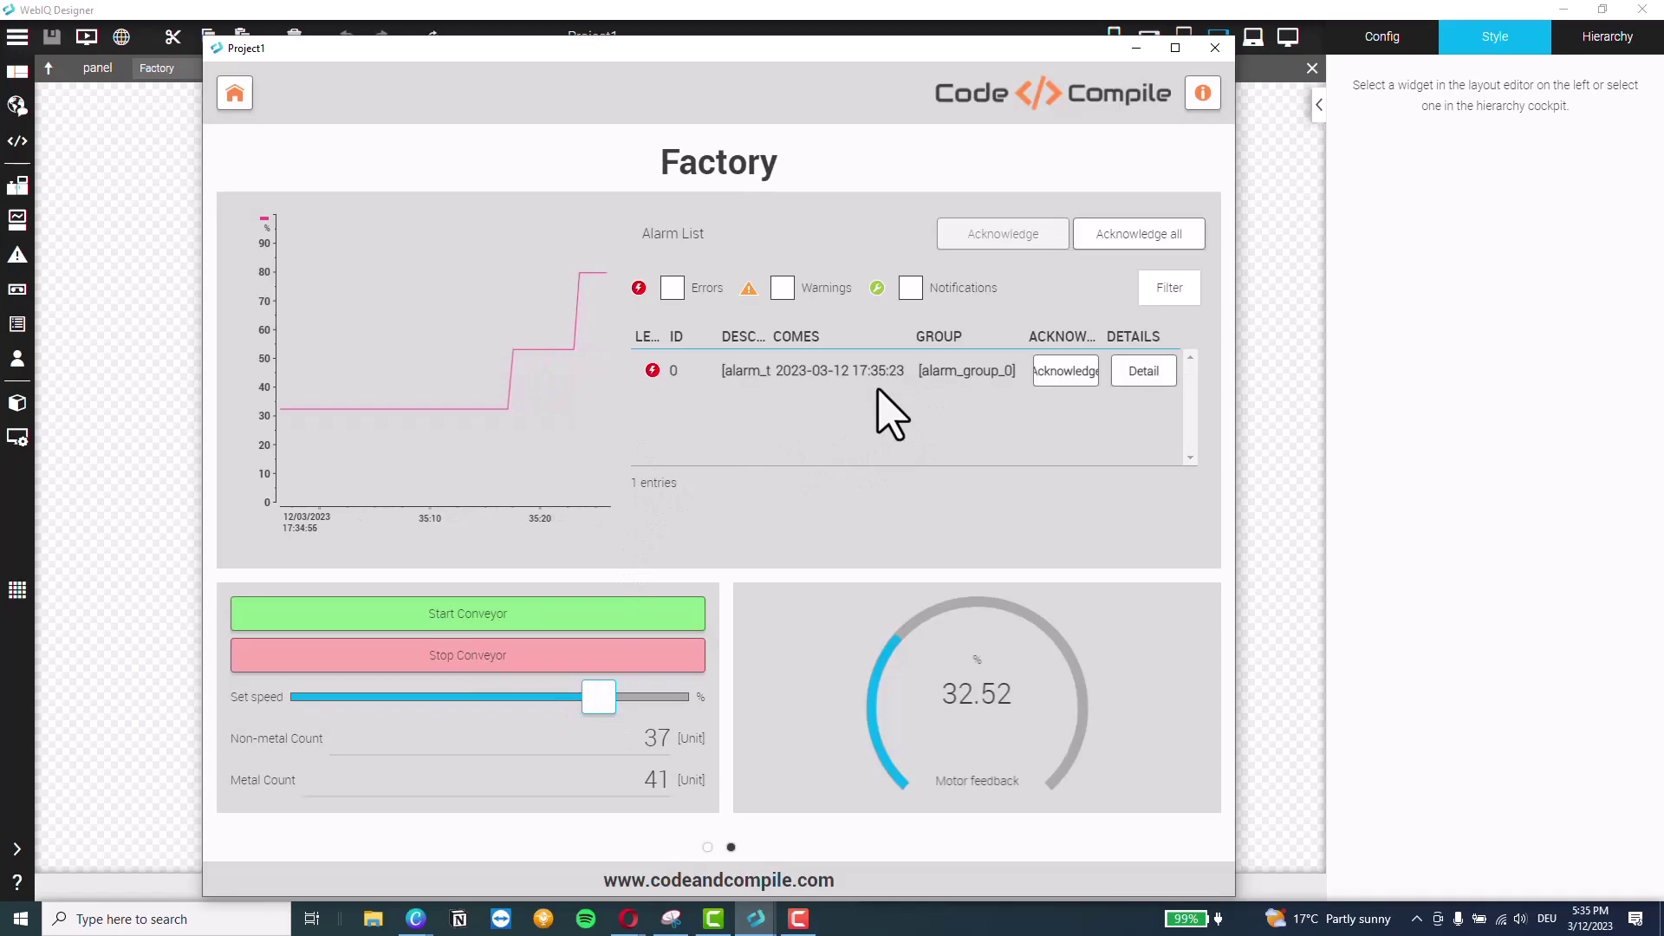
Check the speed alarm's details, acknowledge it, and confirm the acknowledgement in Detail
click(1061, 375)
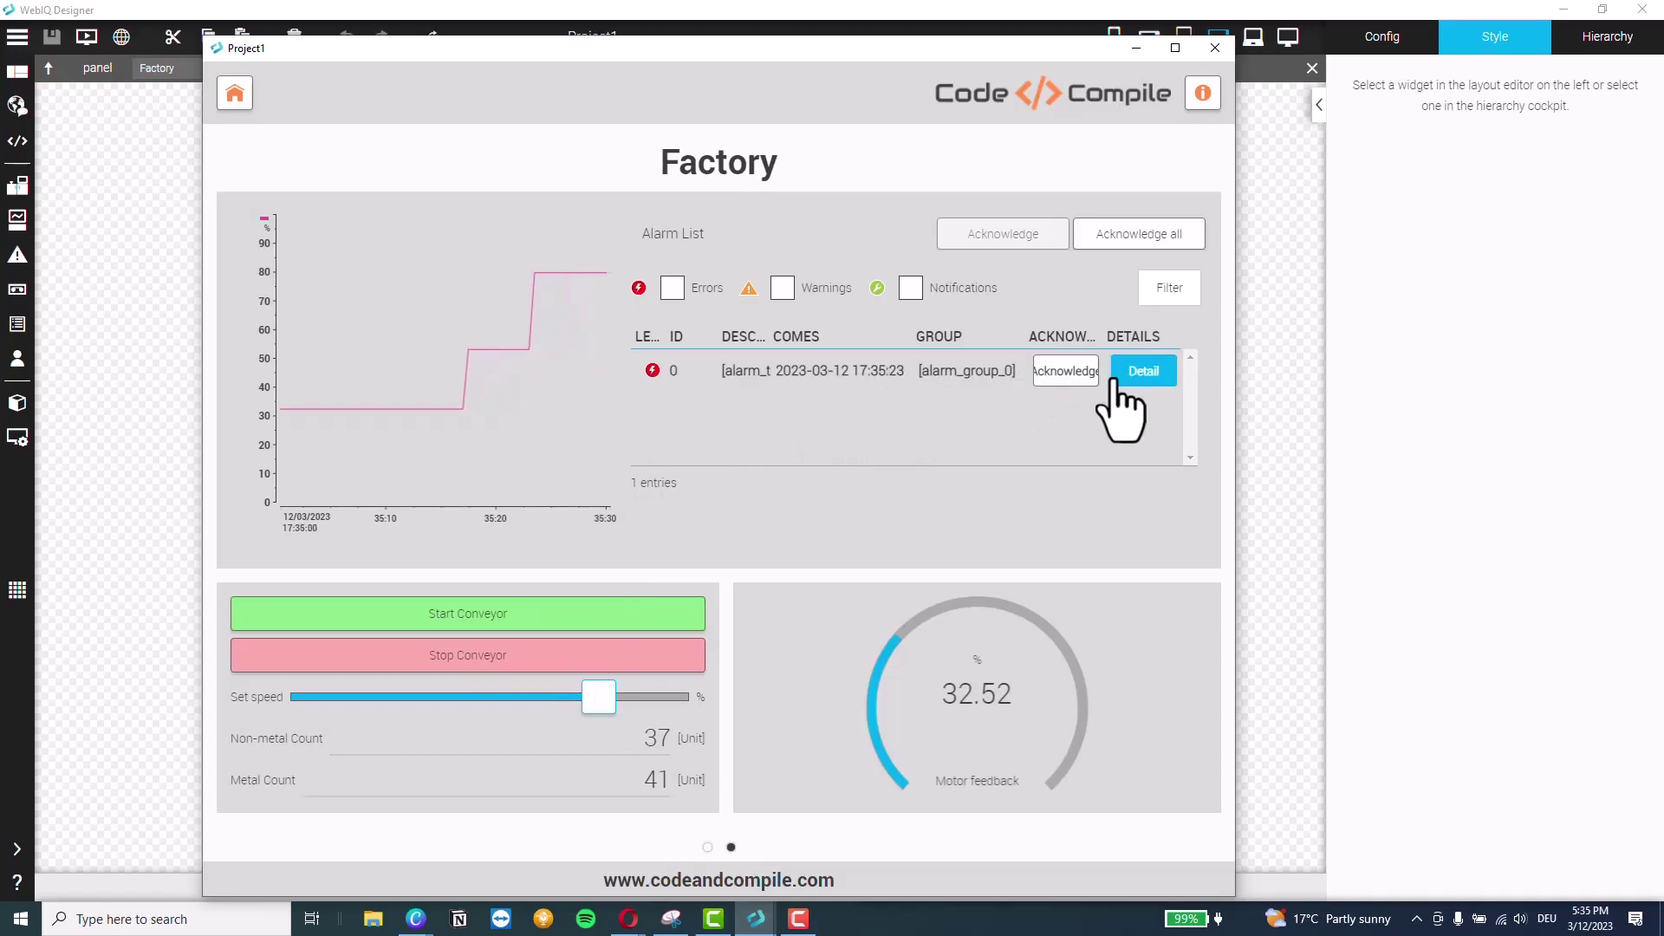
click(1142, 372)
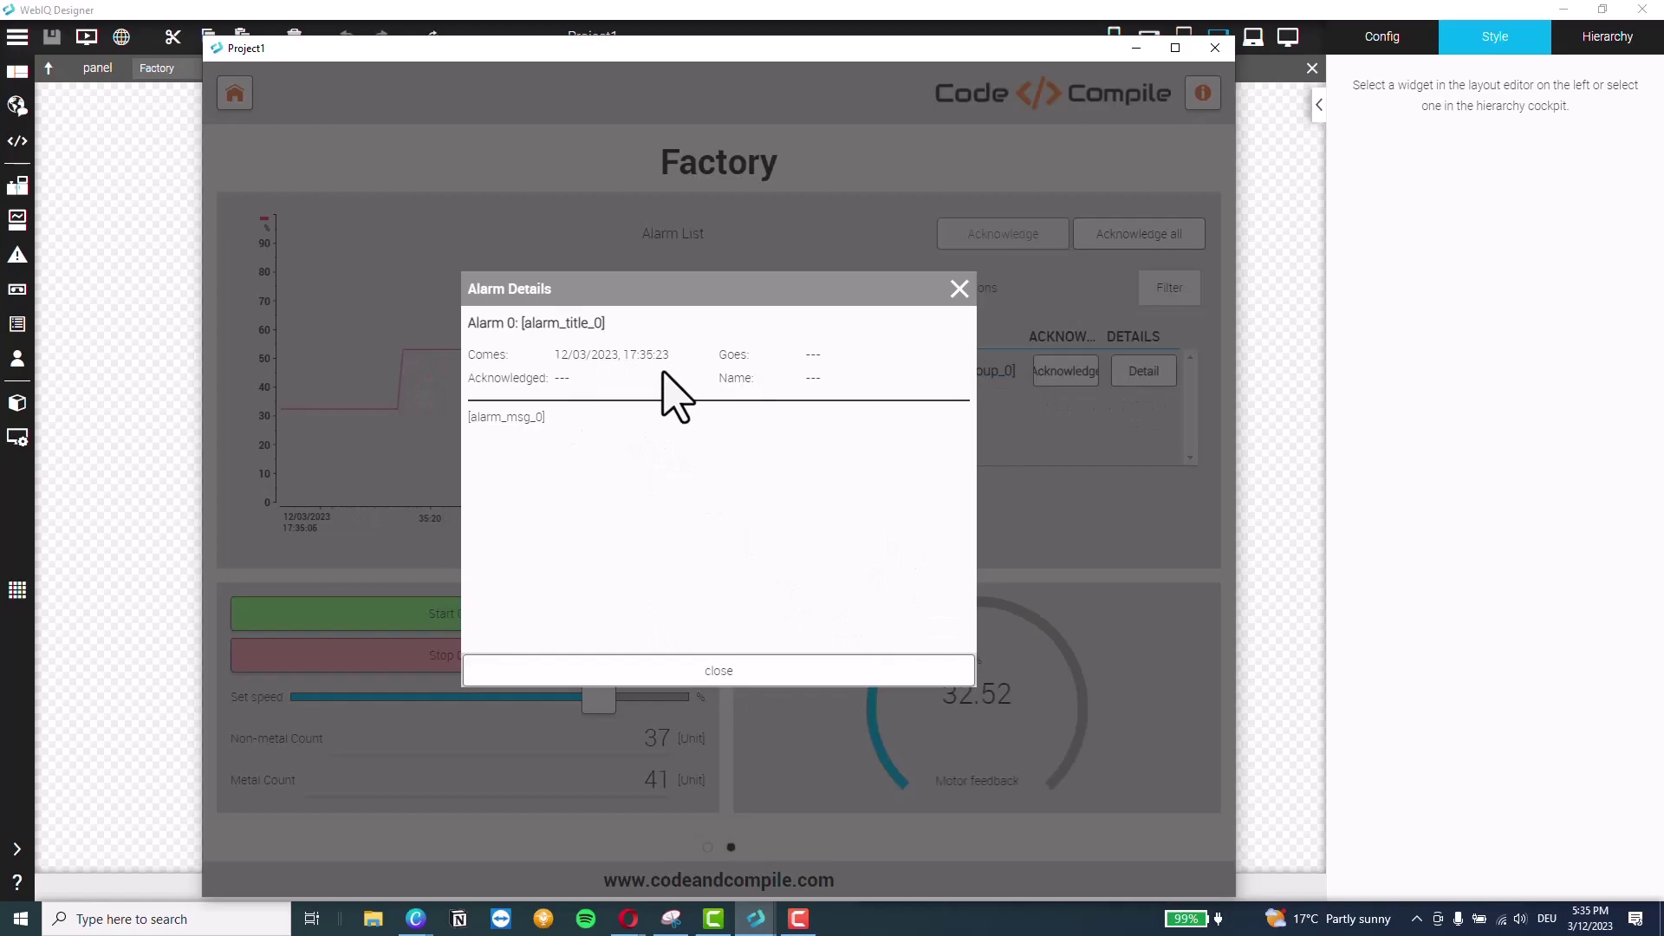
click(958, 290)
click(1056, 372)
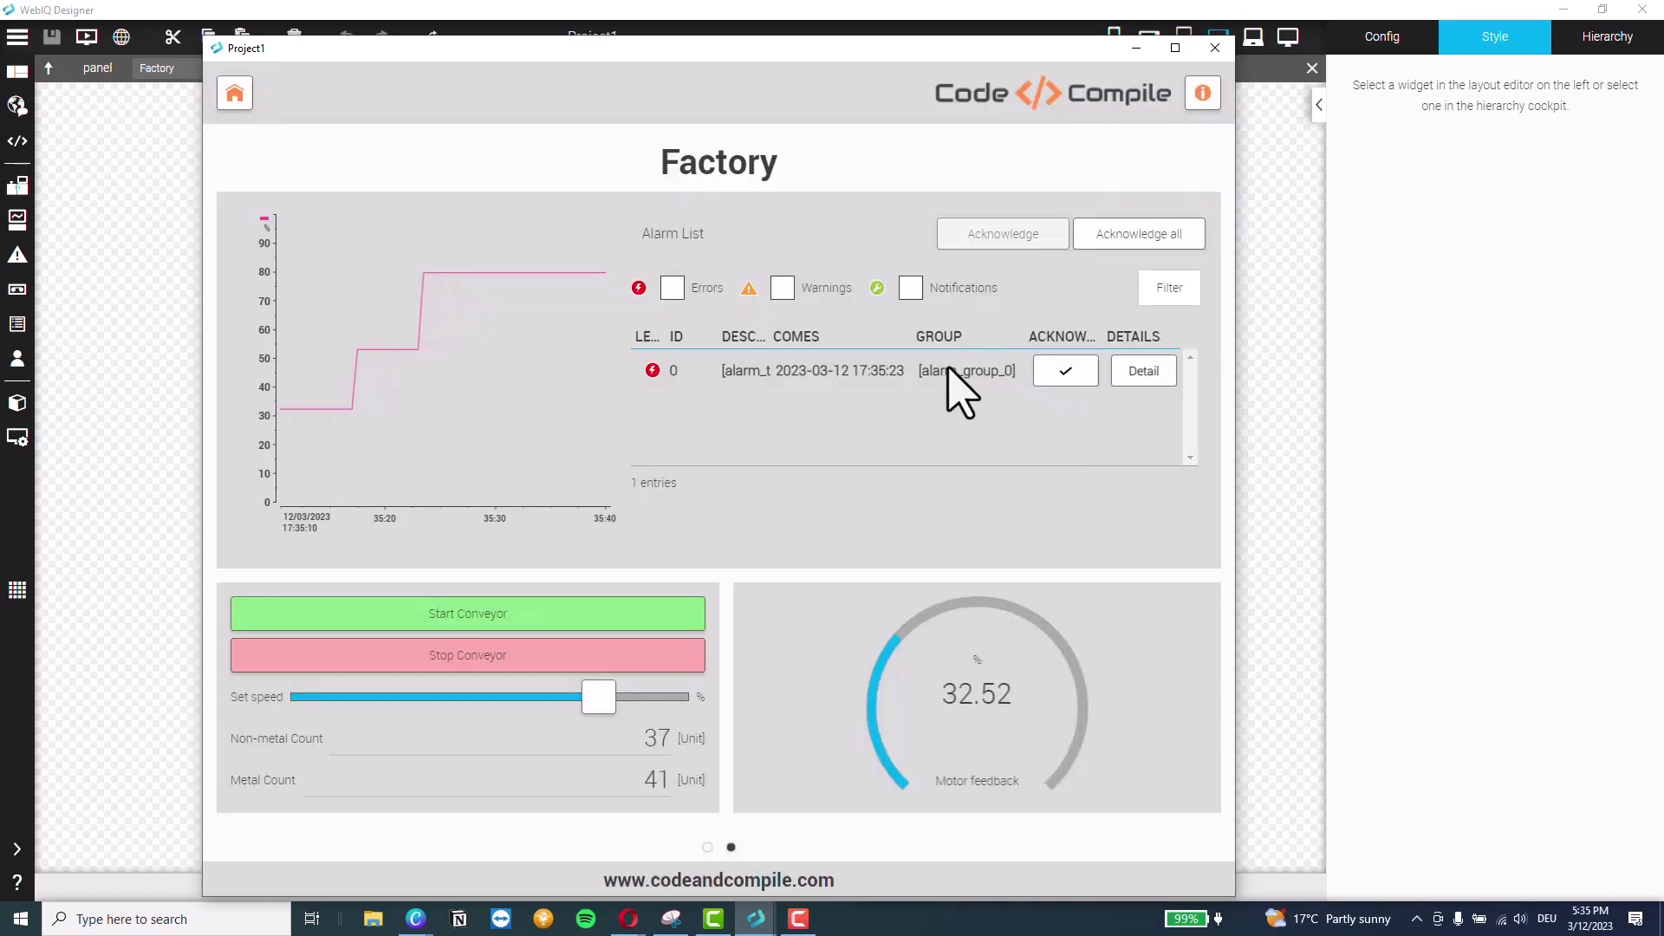
click(1141, 370)
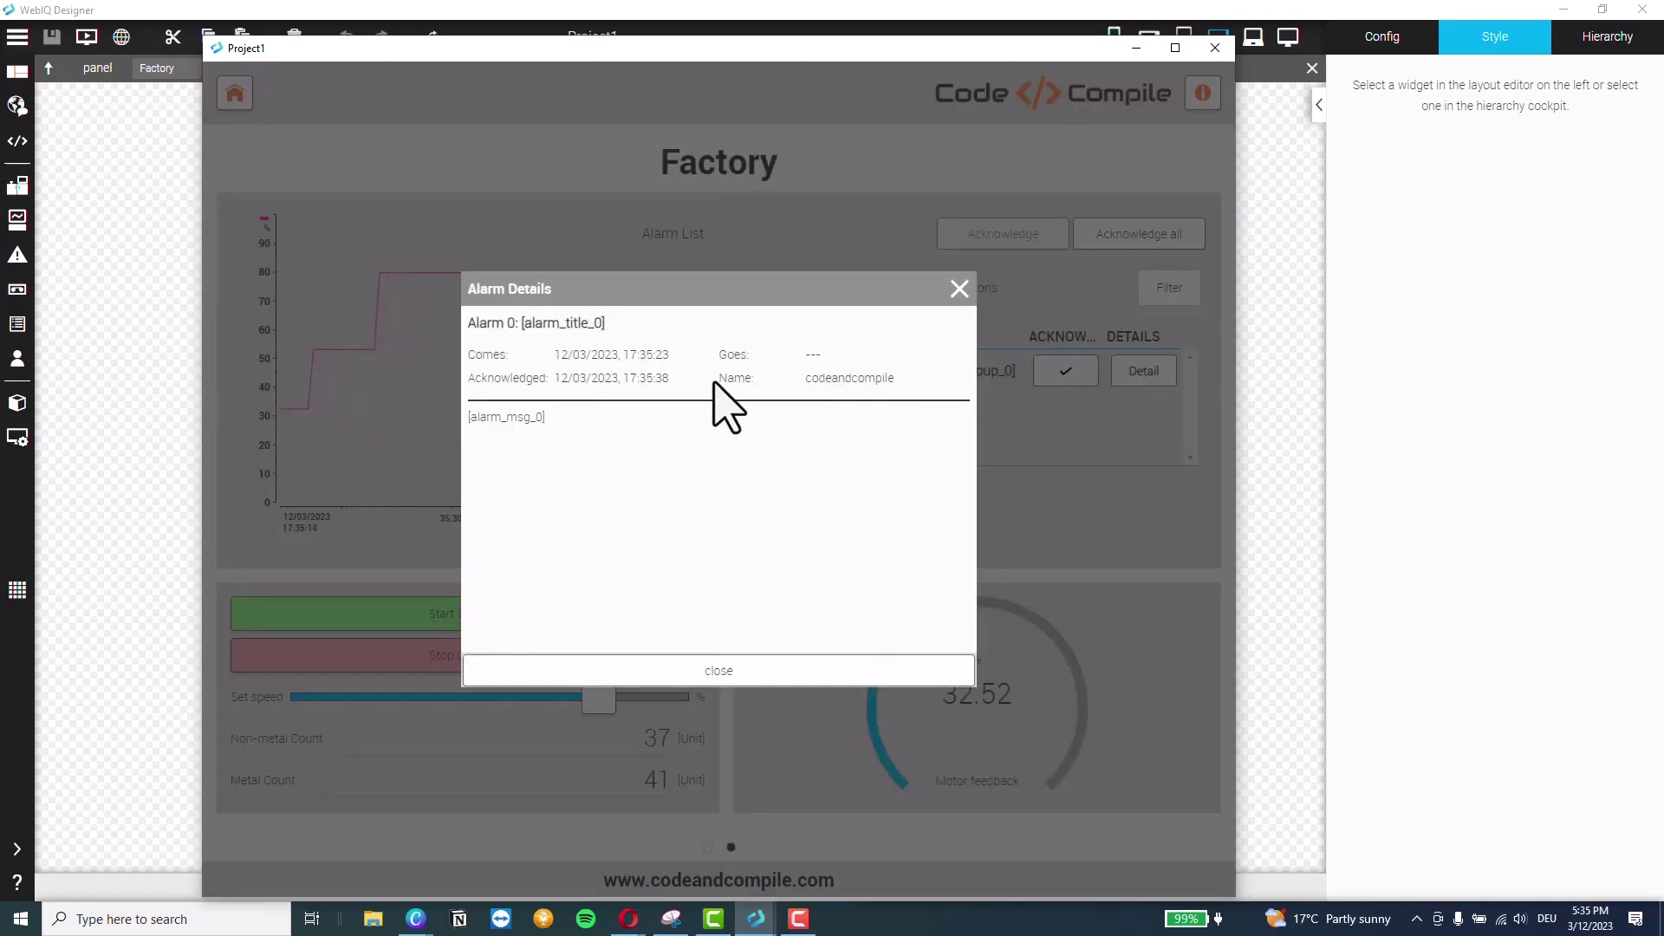
click(958, 291)
Lower the set speed below the alarm limit and check the alarm's end time in Detail
drag(602, 693, 468, 694)
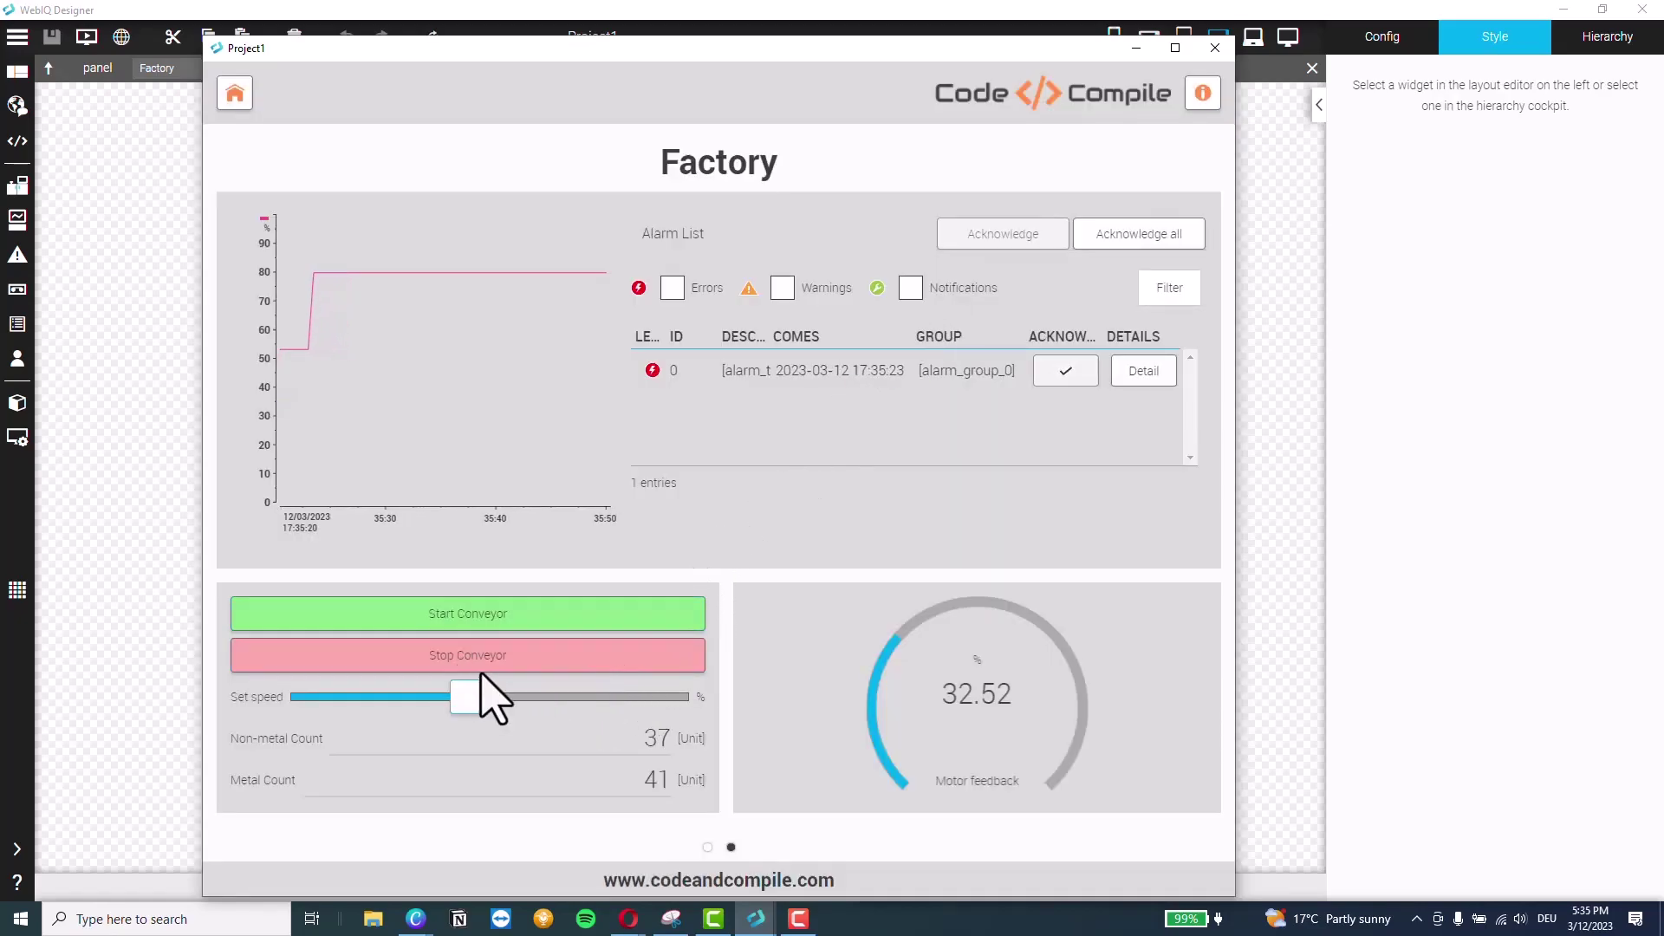
click(1139, 373)
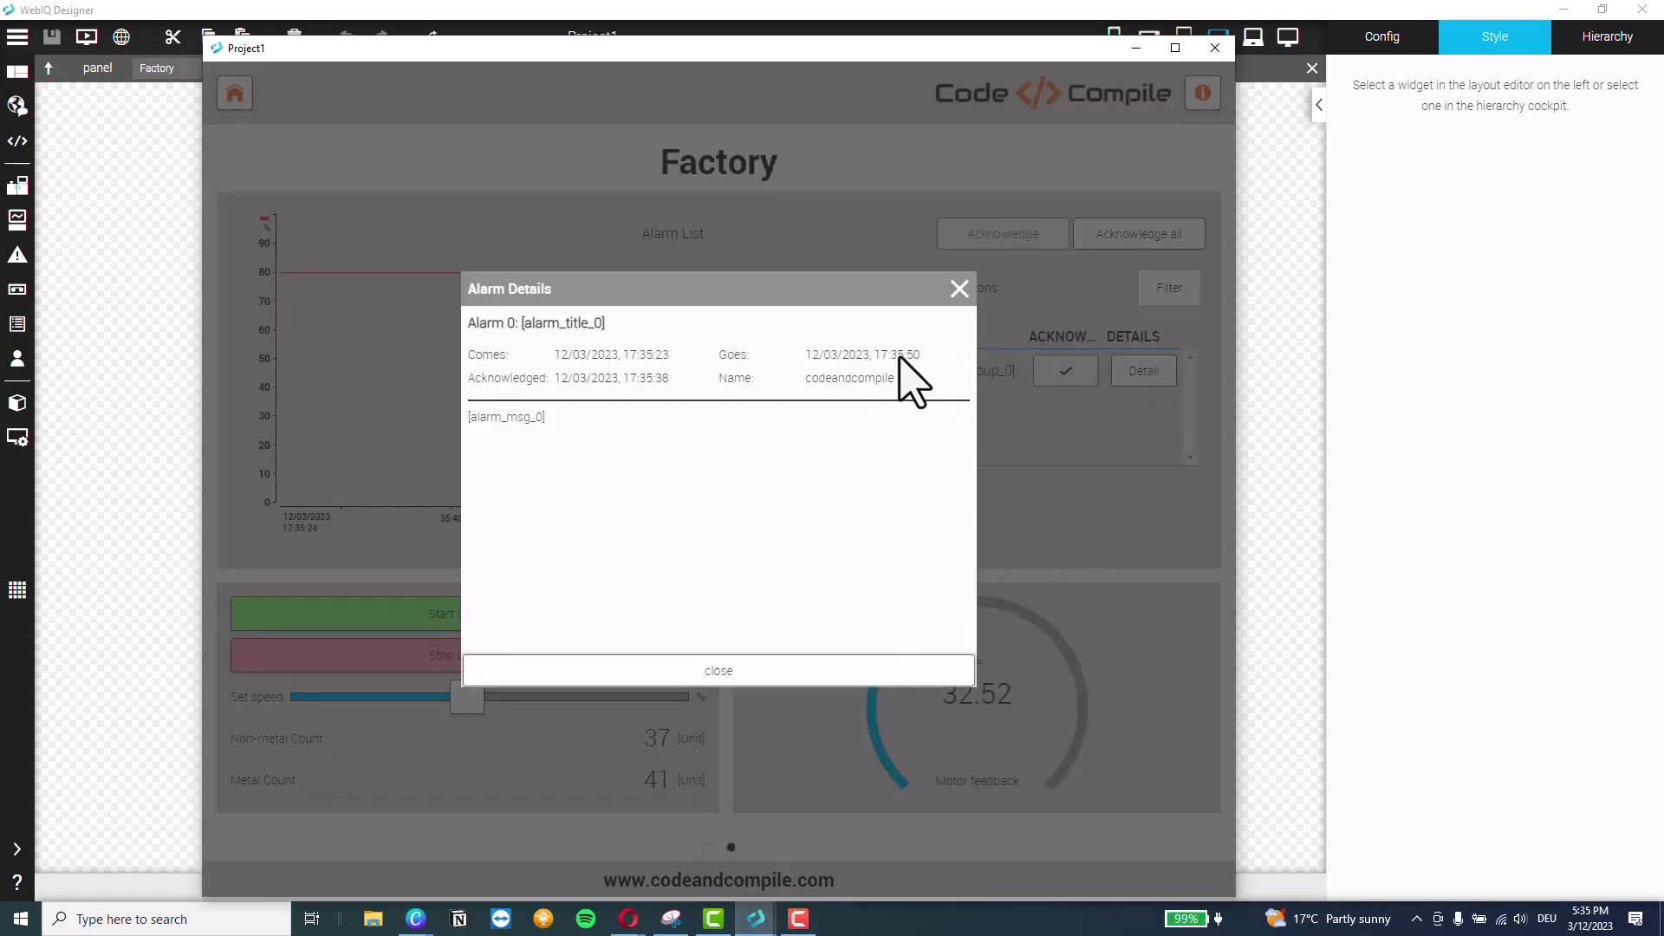
click(958, 288)
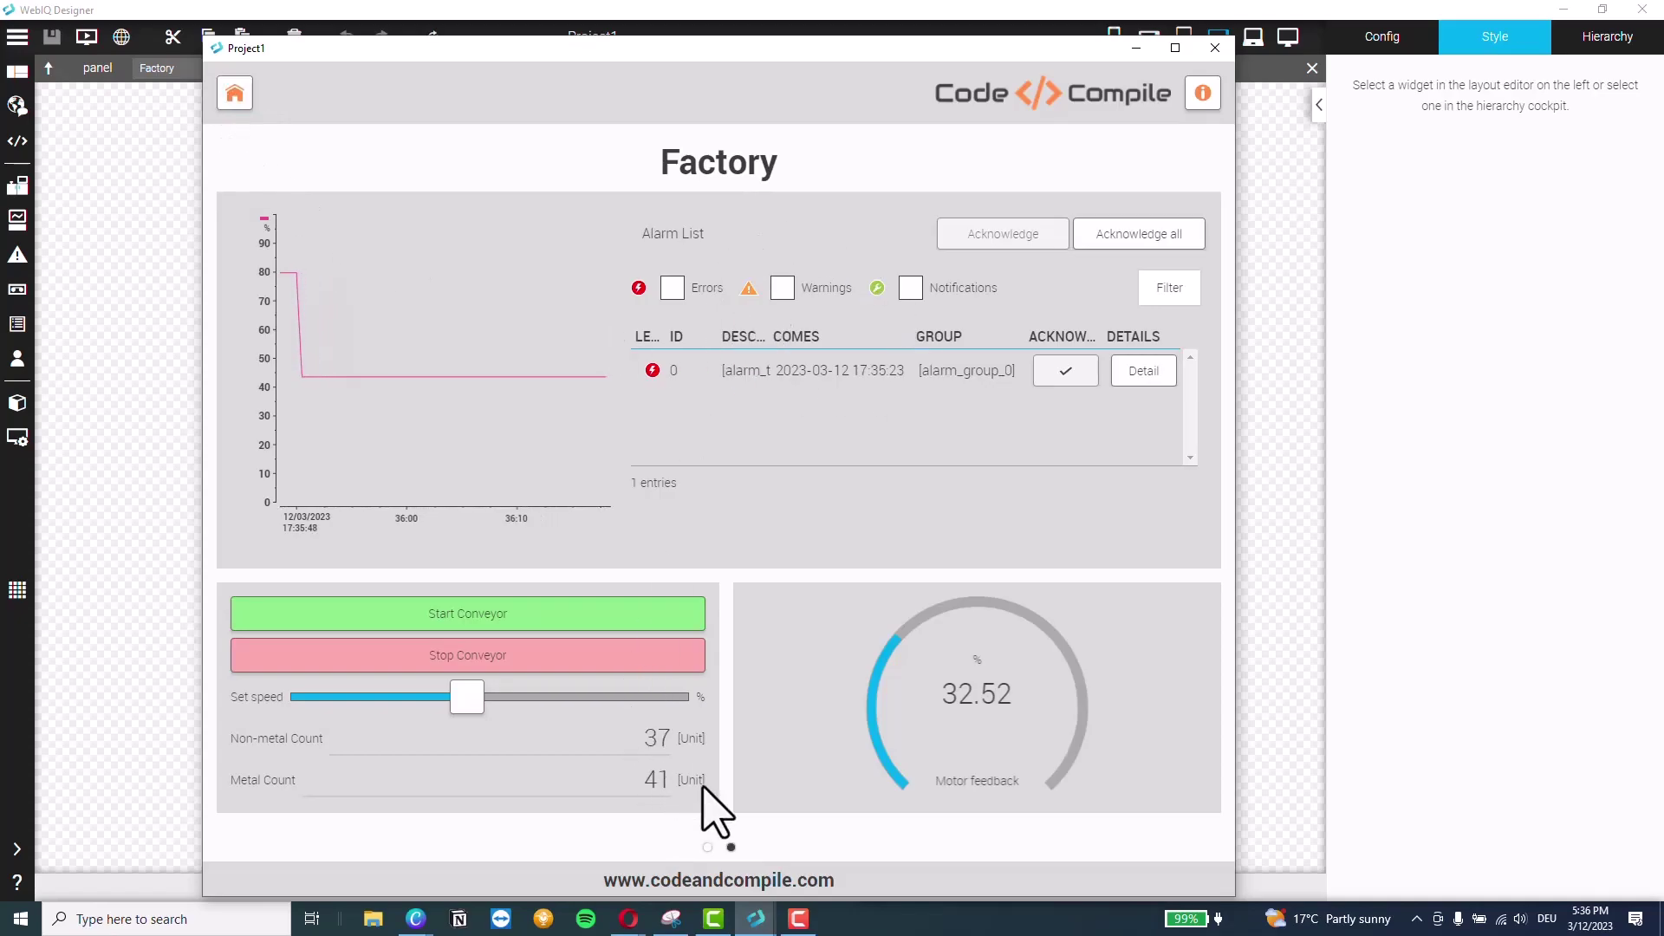
Switch to the Home page, test the info button, then close the Project1 preview window
click(707, 848)
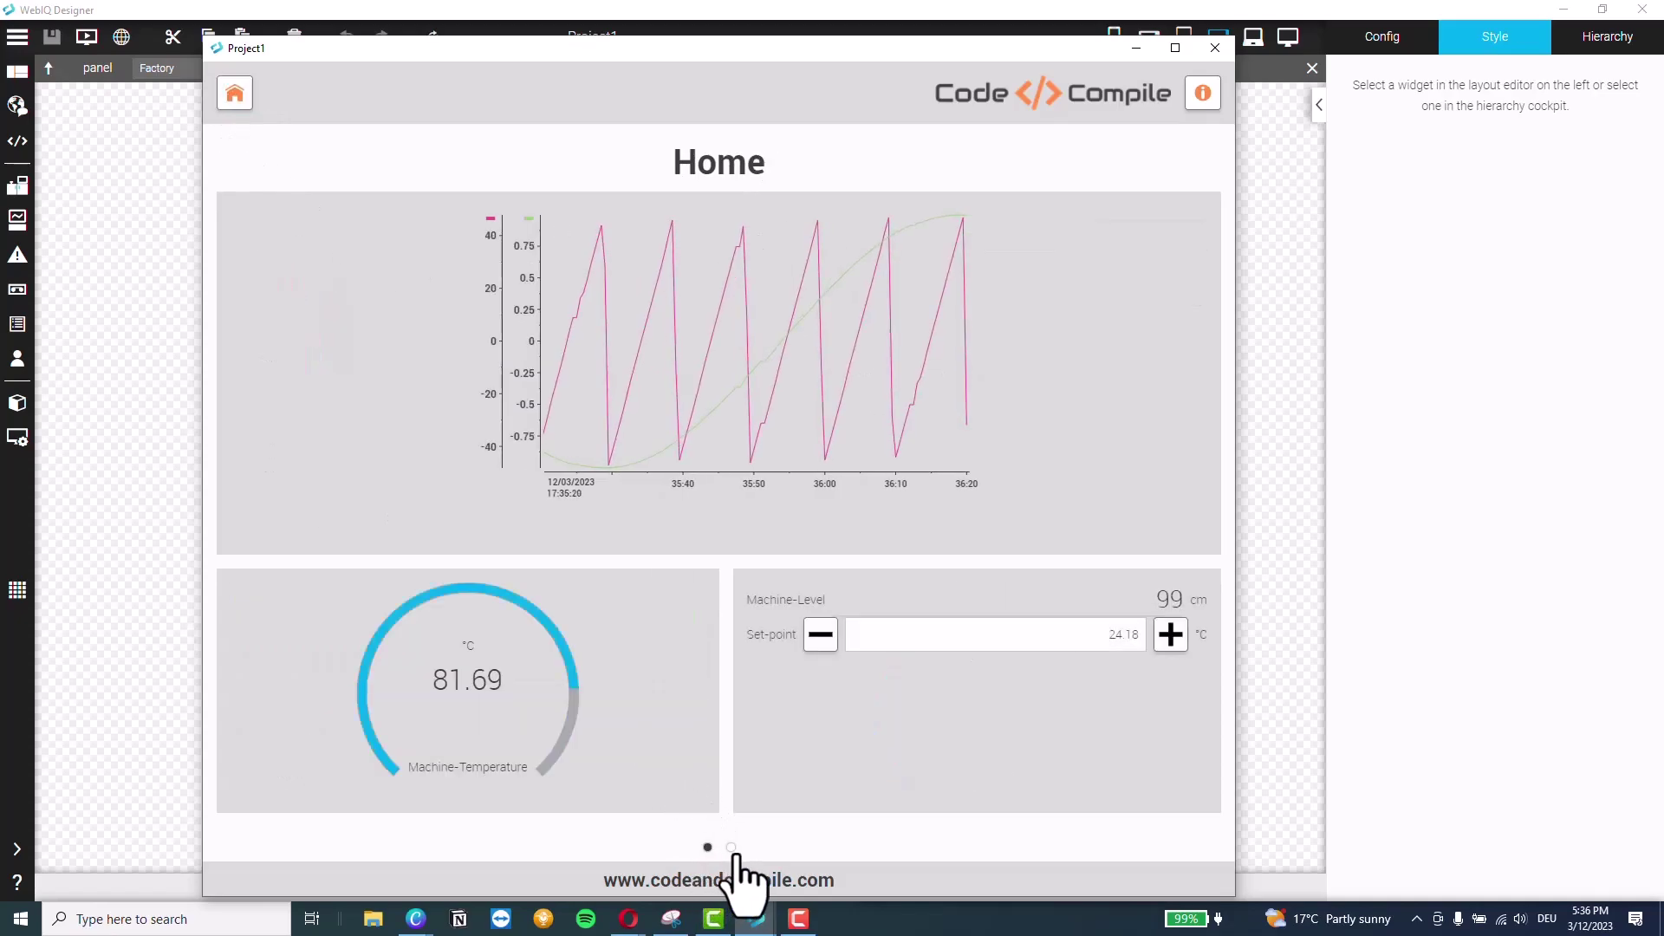
click(1203, 94)
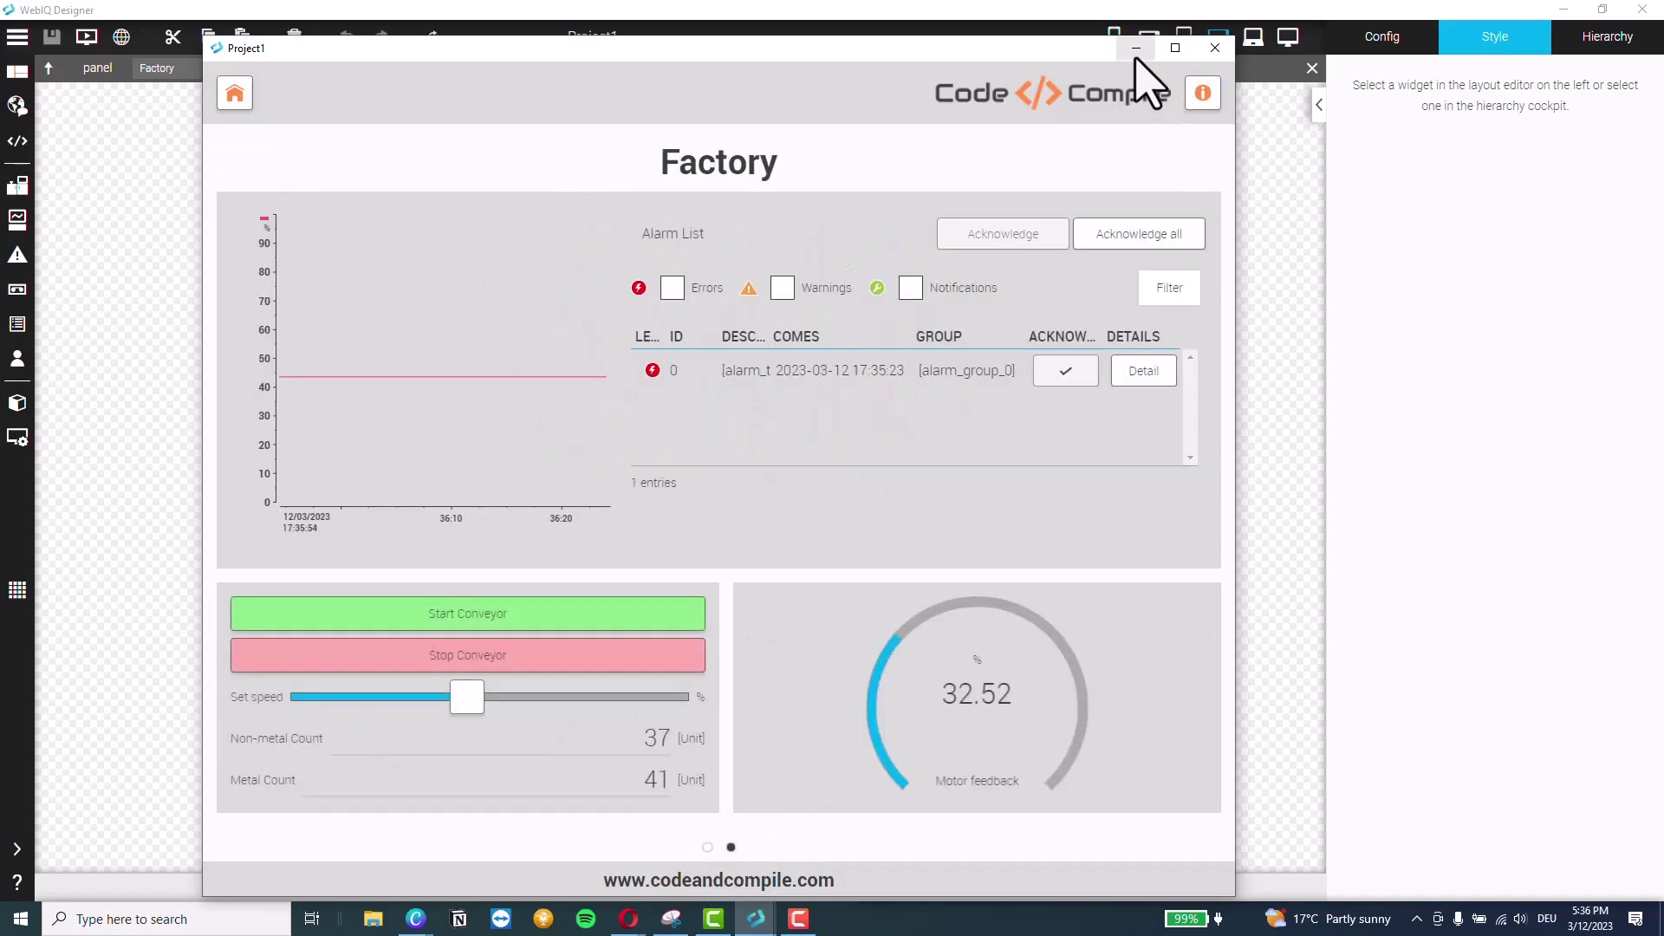
click(1214, 49)
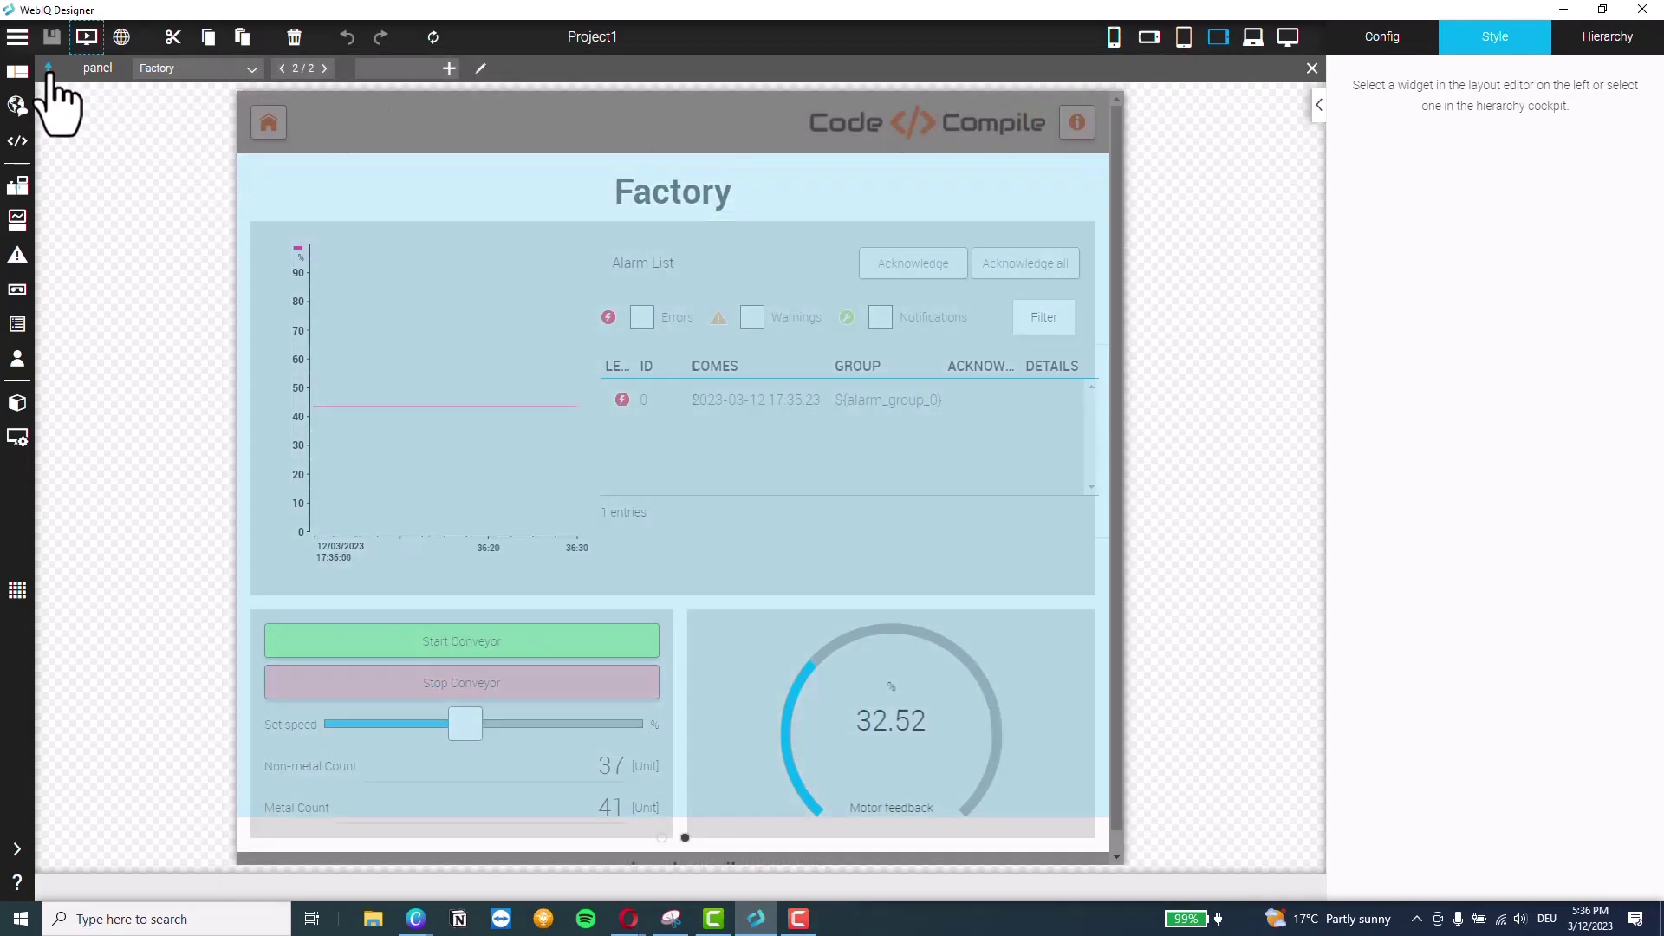
Add a setview onClick action to the header's home button
click(48, 70)
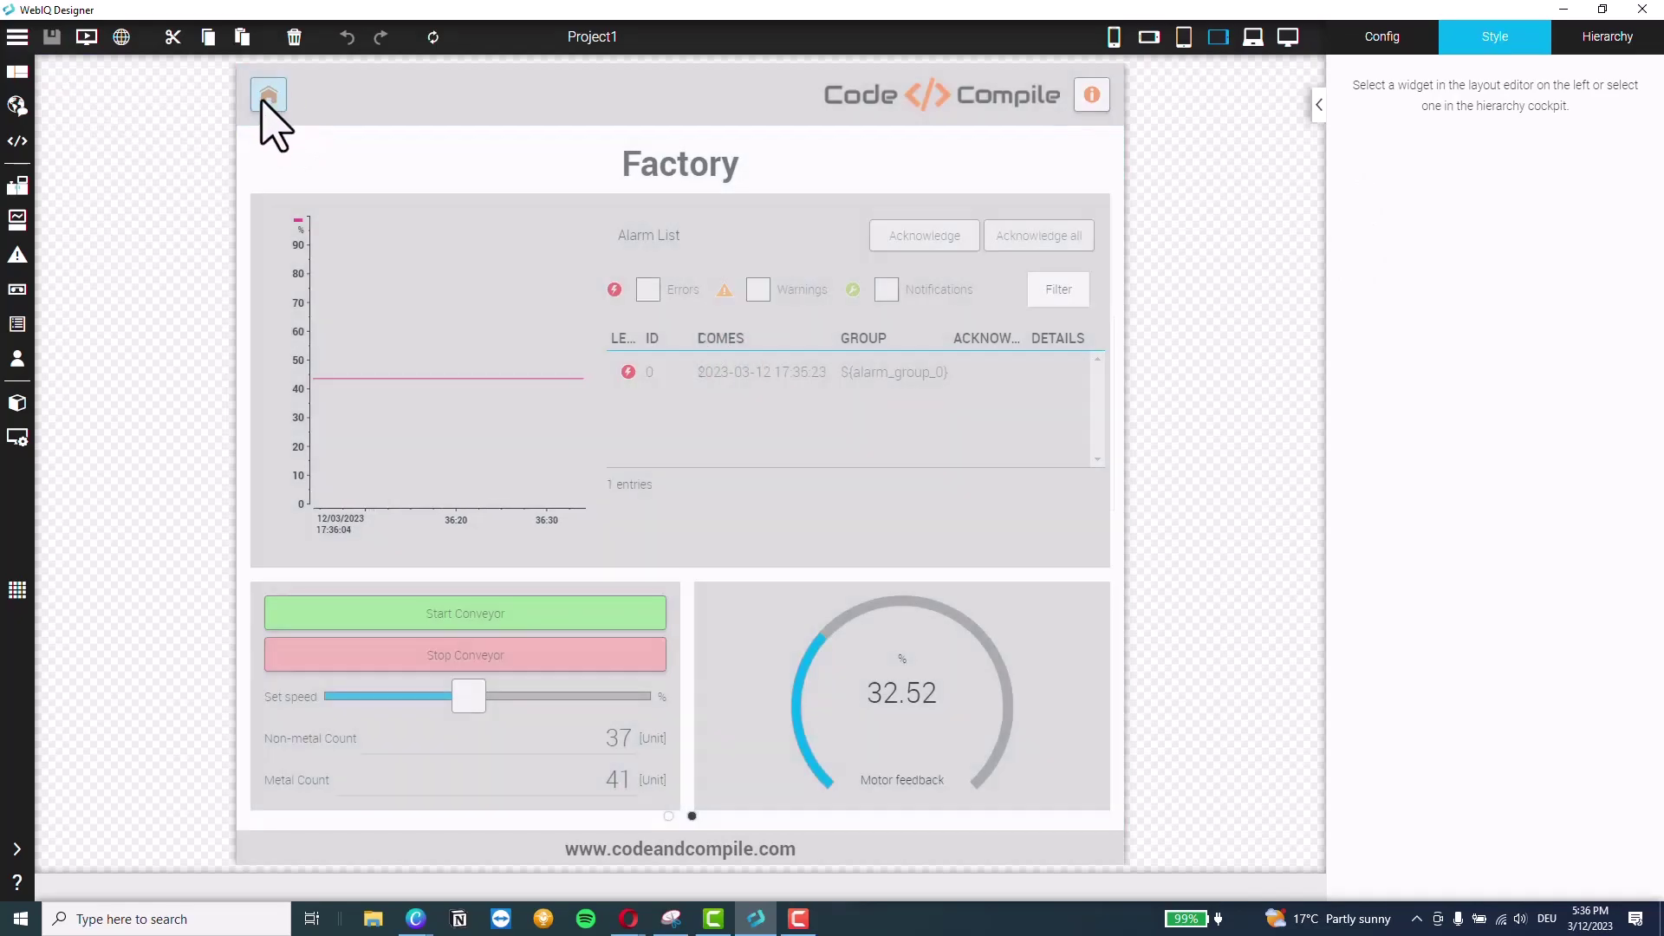
click(261, 99)
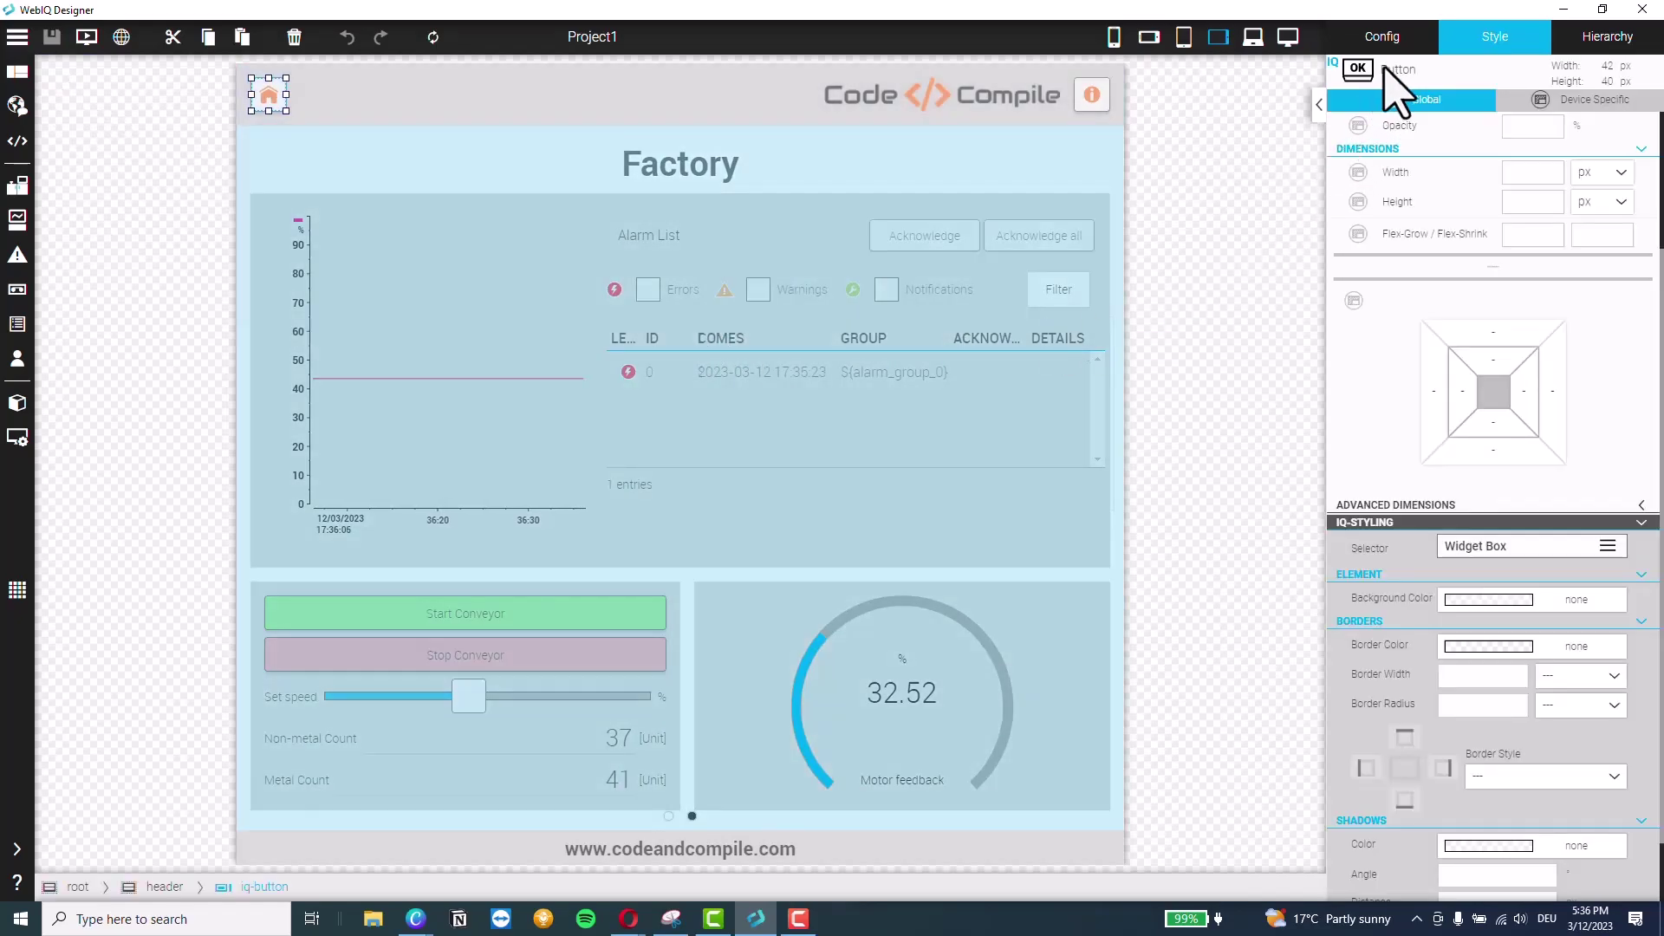
click(1383, 39)
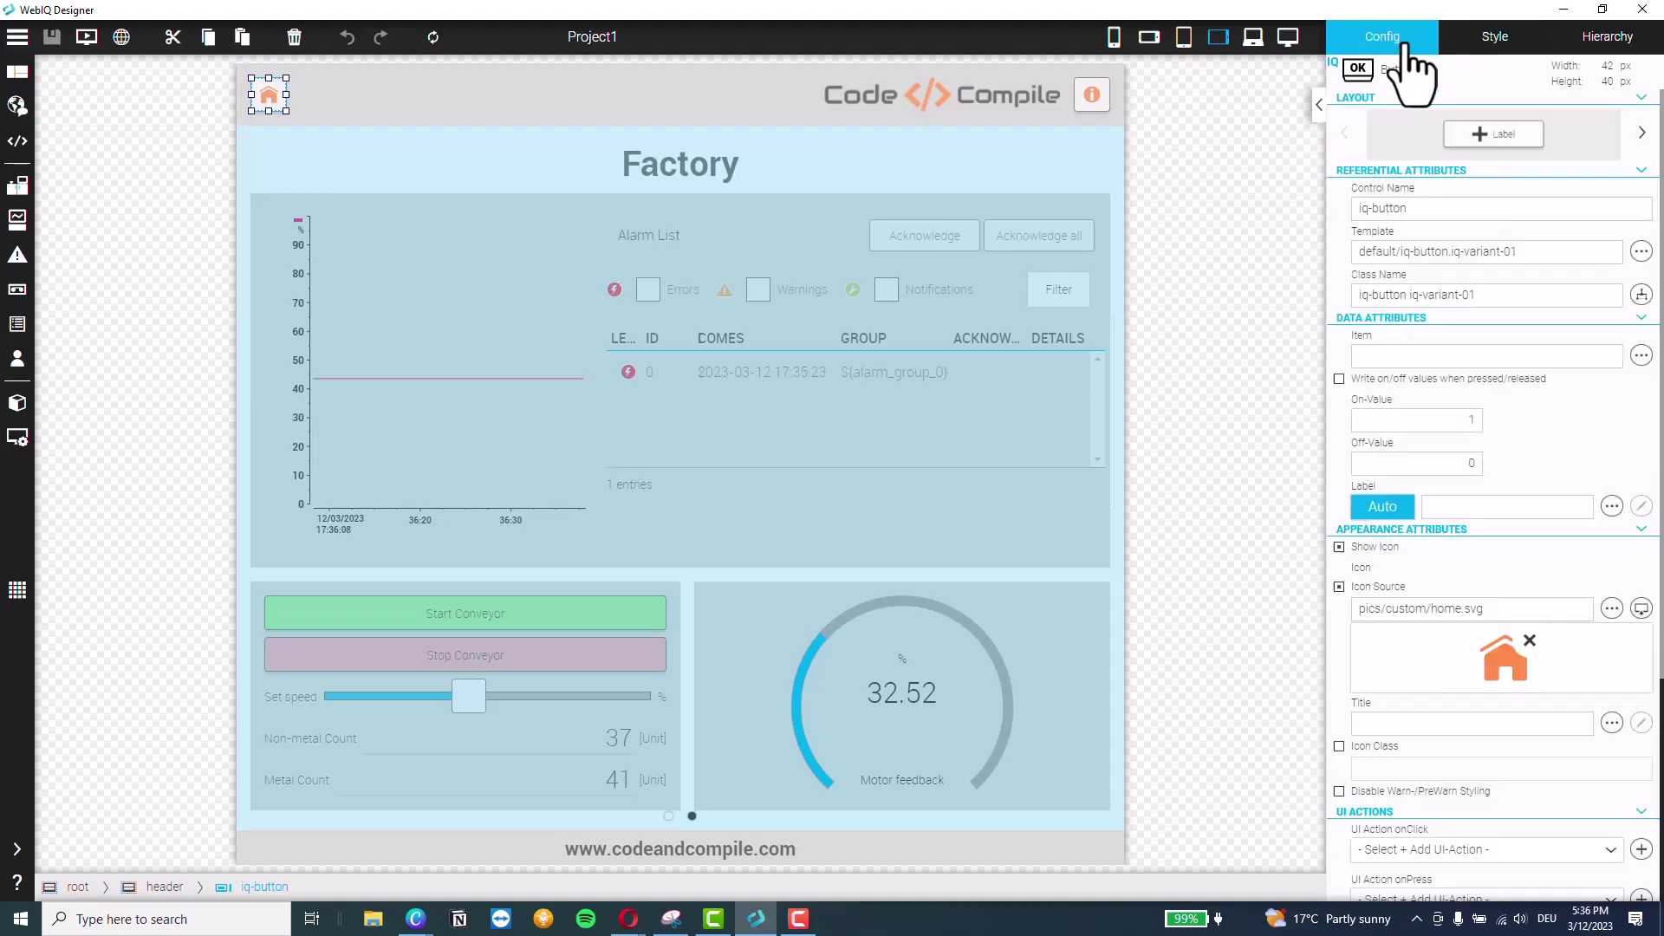
scroll(1447, 578, down, 4)
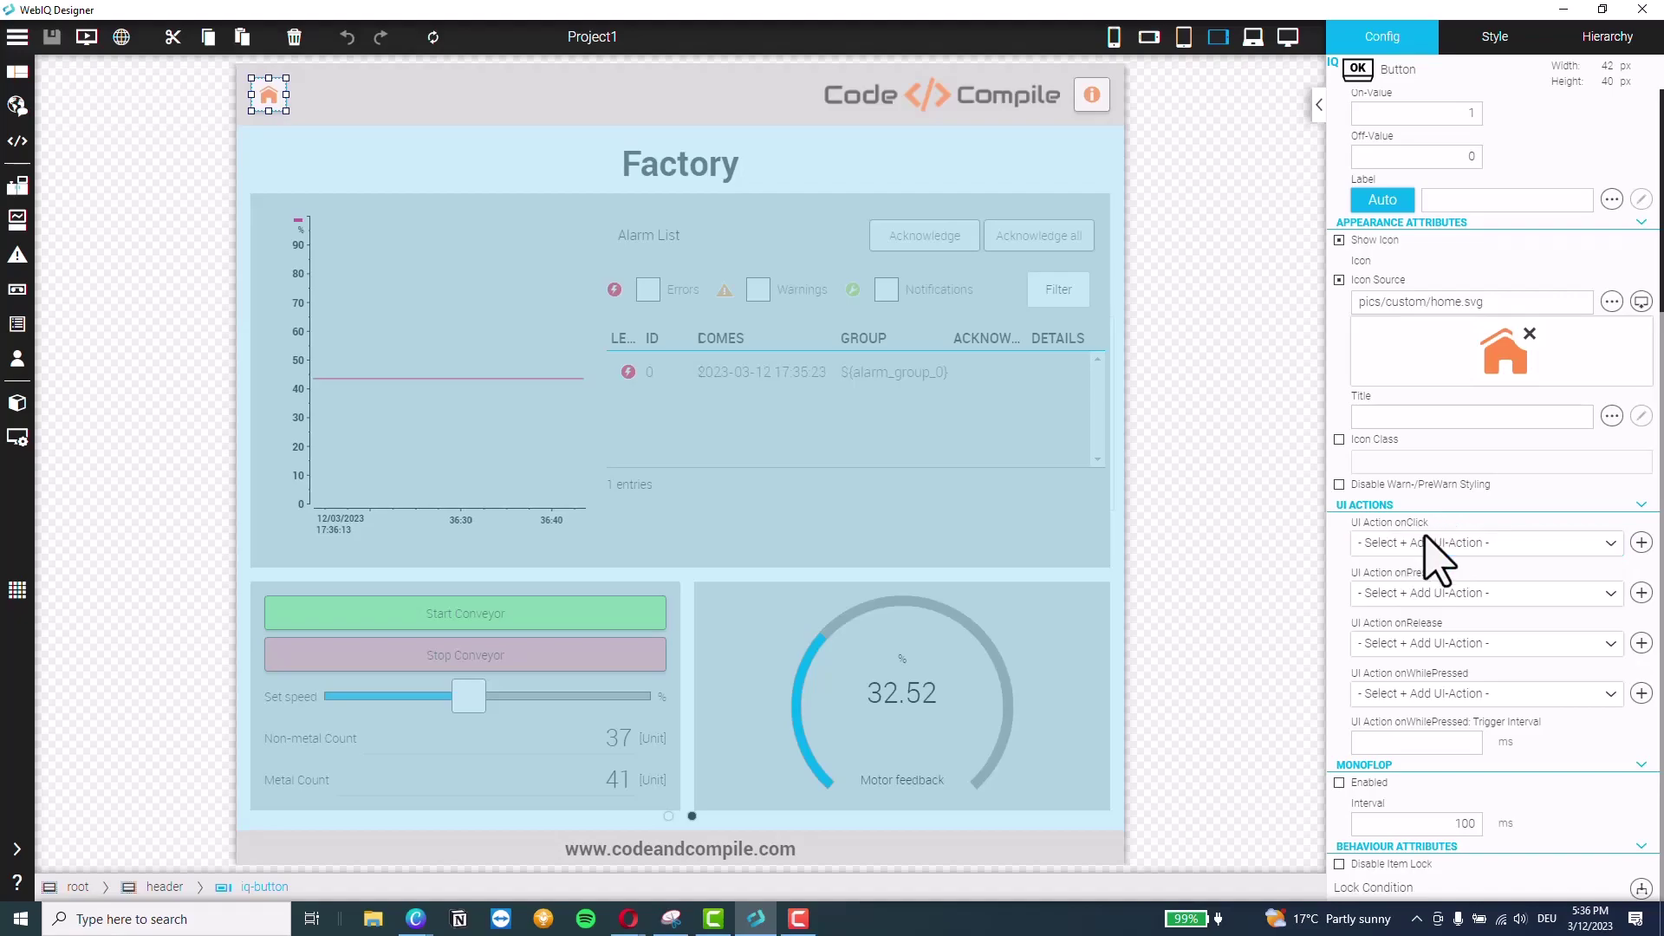
click(1593, 544)
scroll(1474, 754, down, 2)
scroll(1489, 750, down, 2)
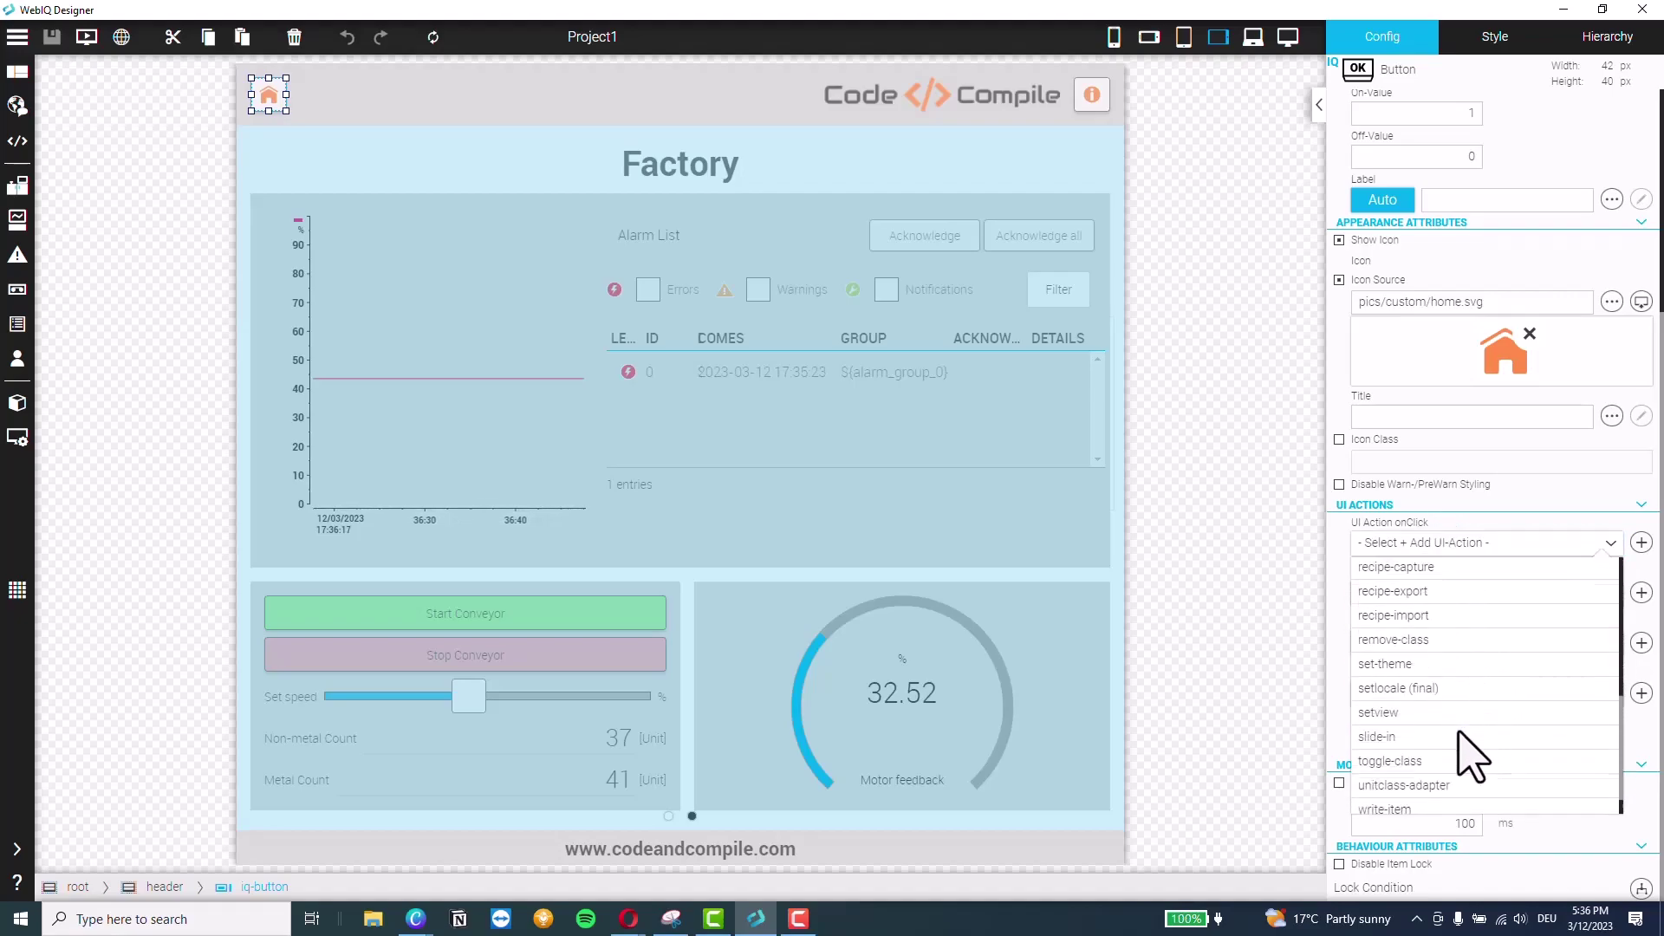
click(1399, 768)
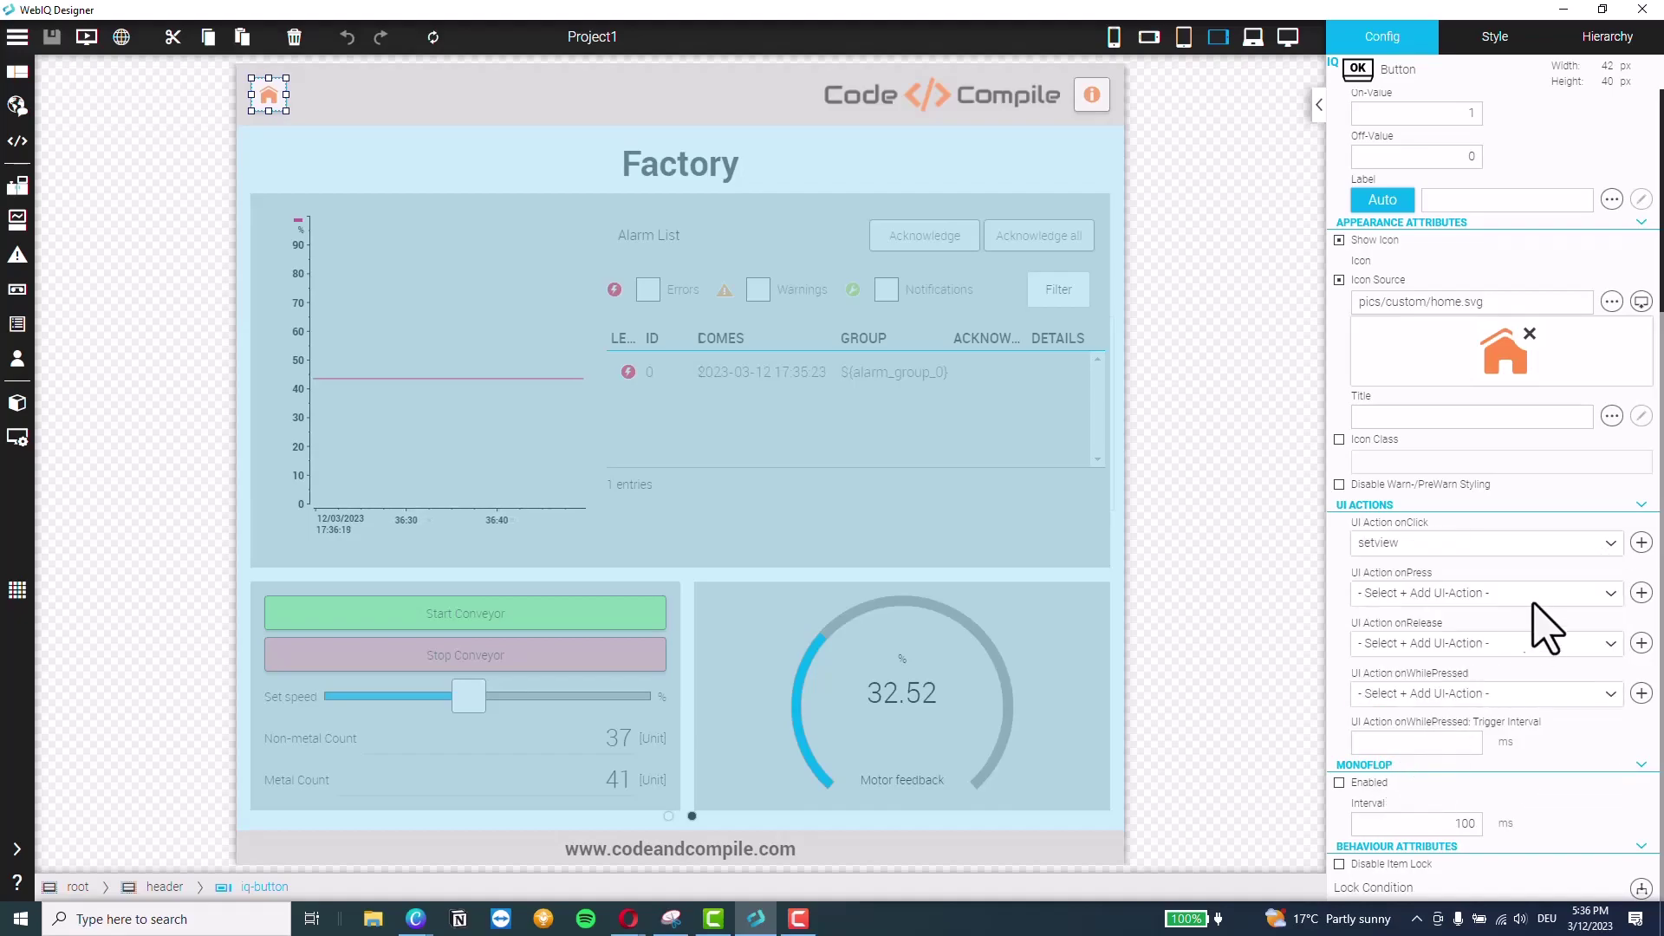
click(1641, 543)
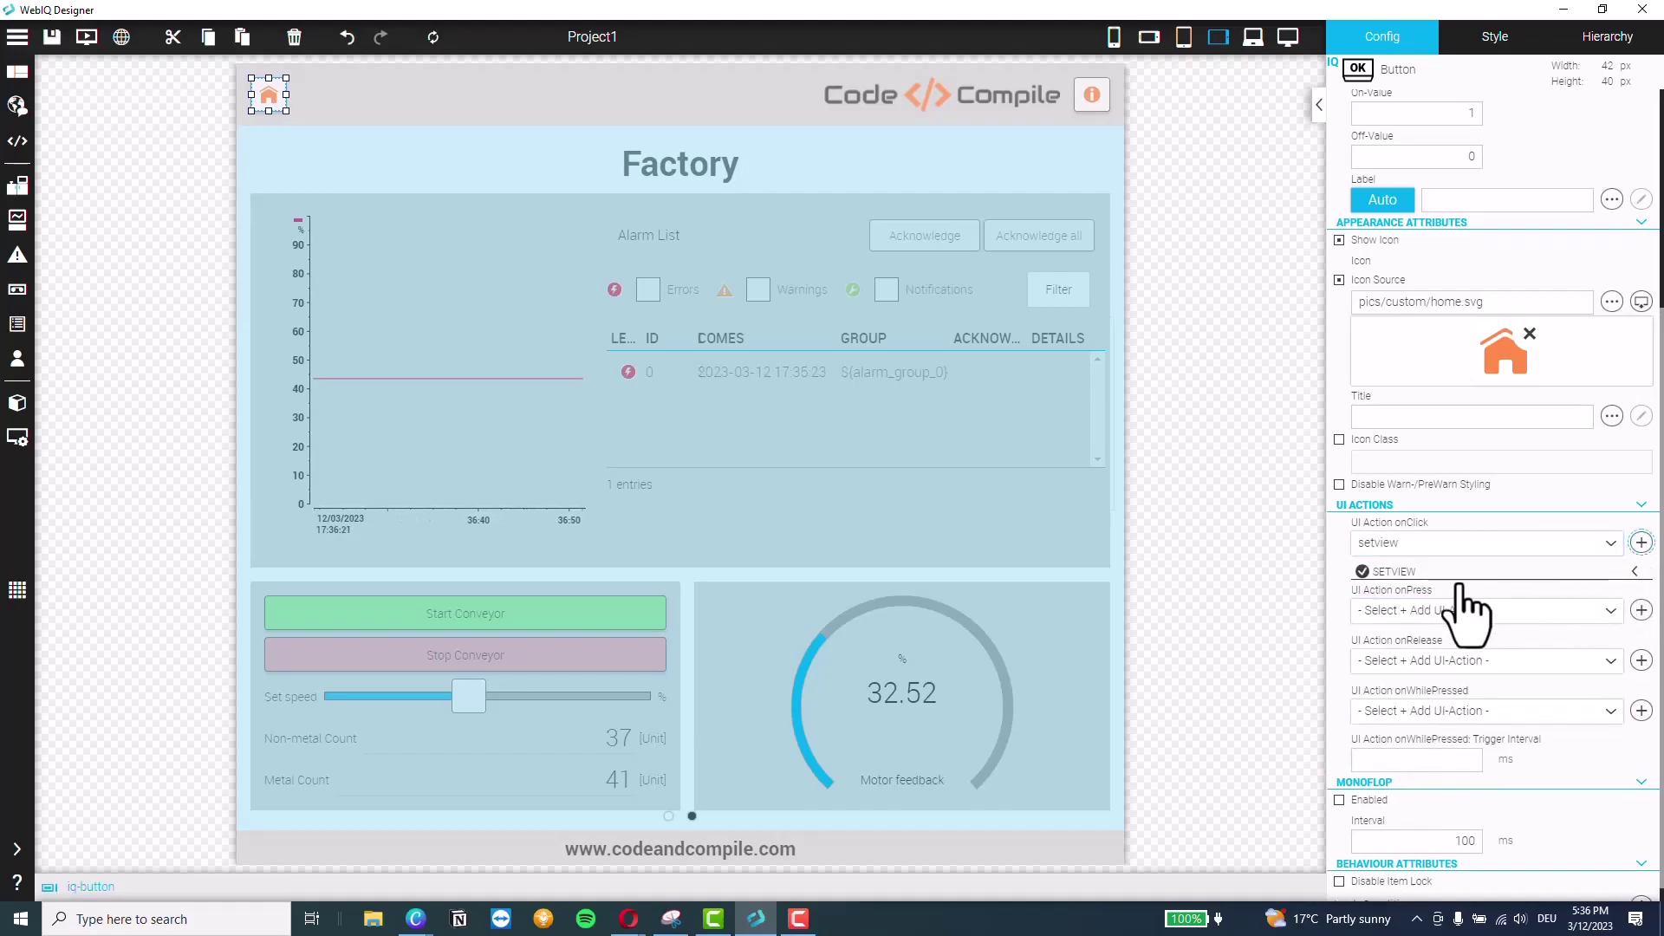
Point the setview action at Panel Control Name 'panel' with Panel View '[0] Home'
click(1631, 573)
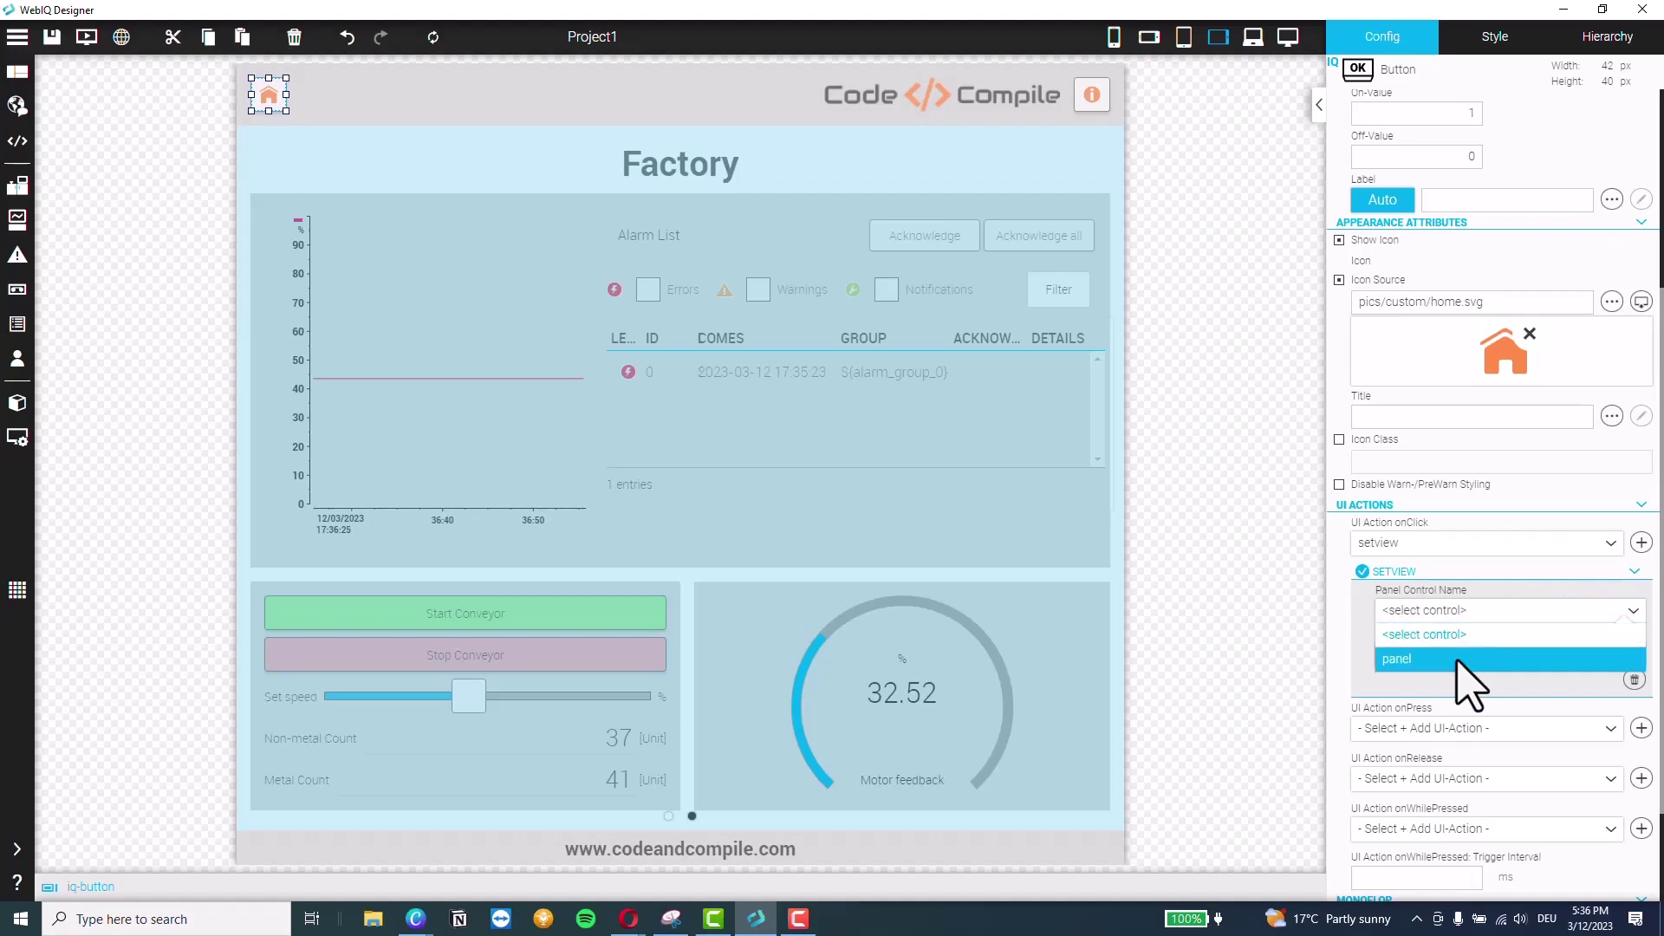
click(1465, 660)
click(1465, 660)
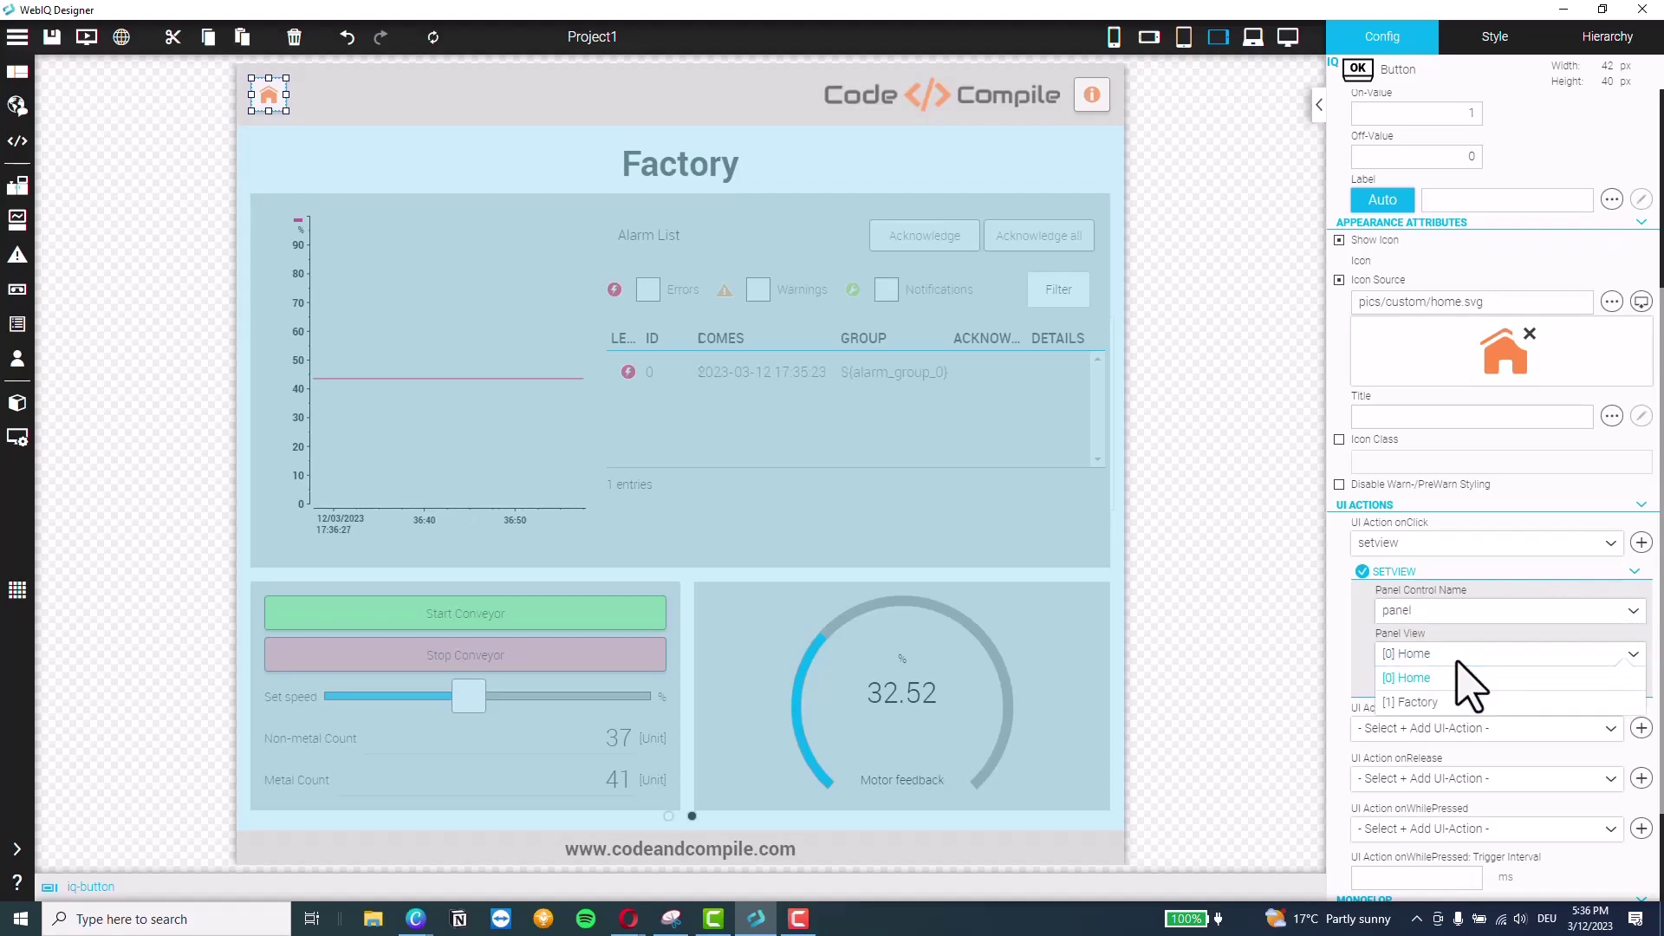
click(1406, 678)
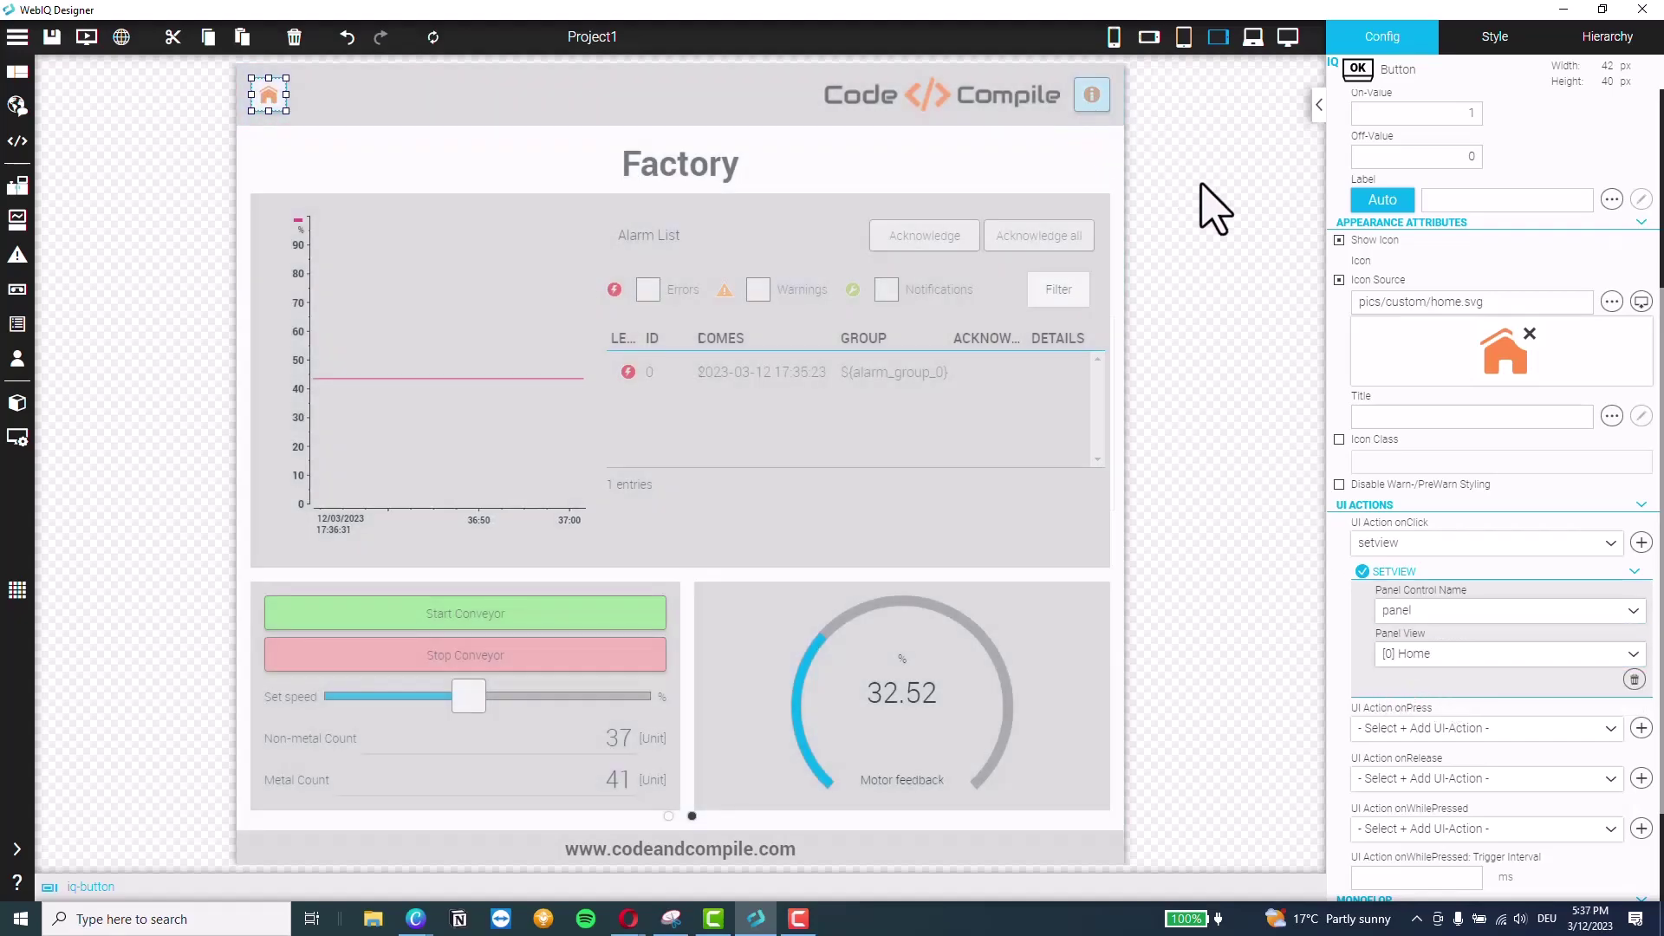
scroll(1442, 780, down, 3)
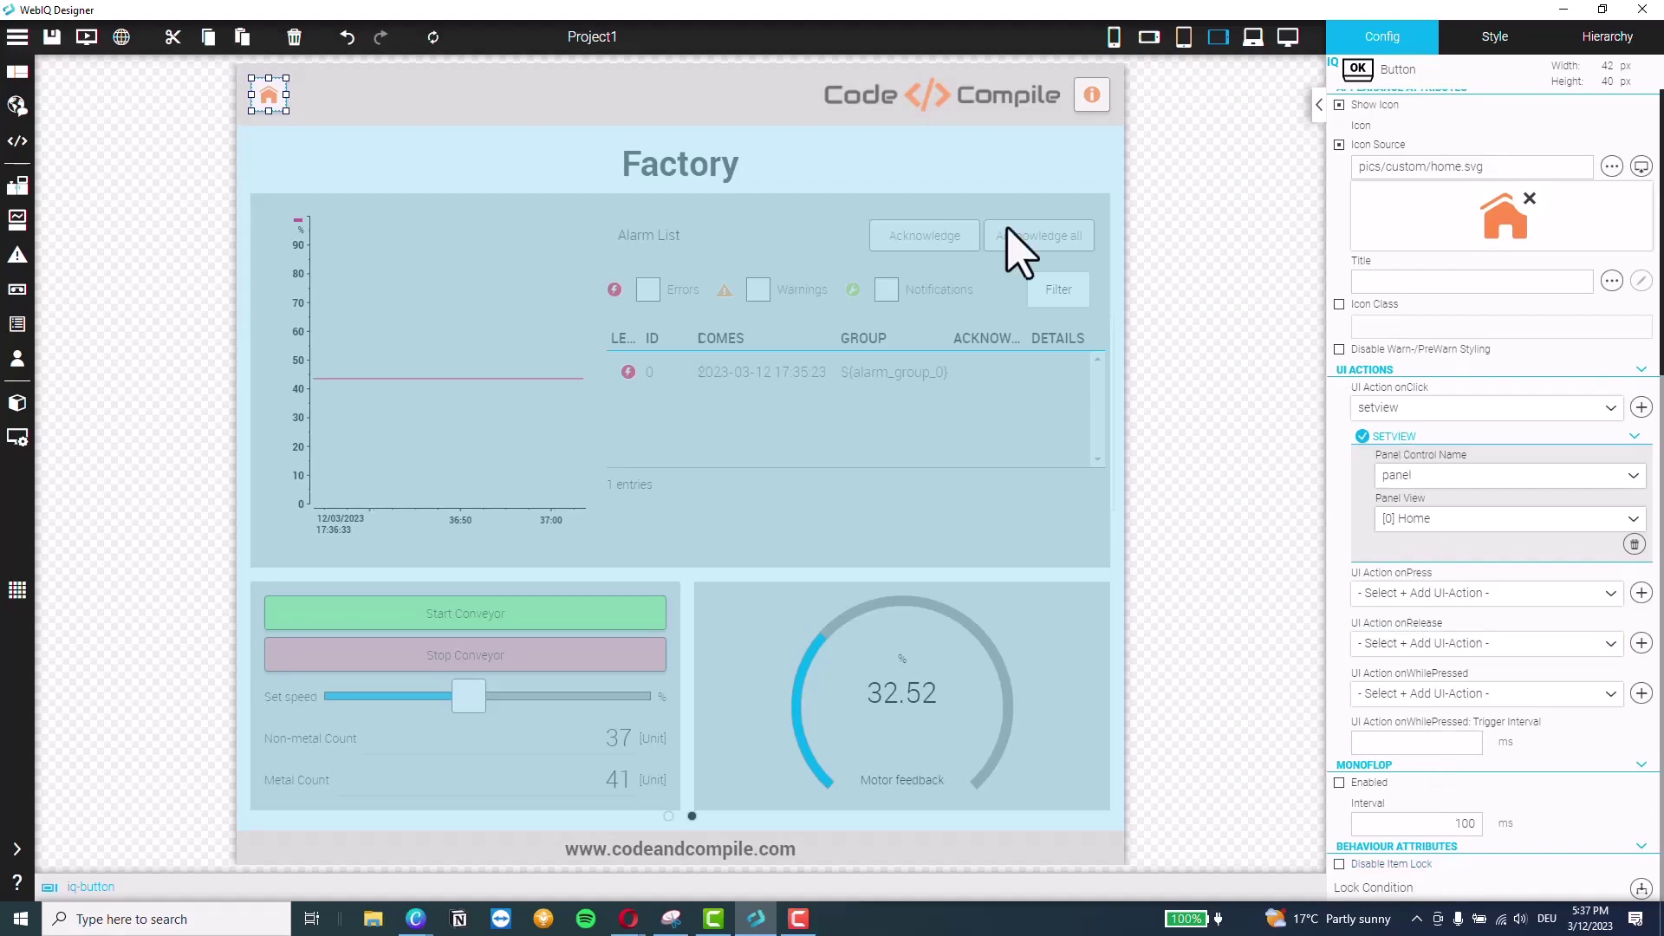
scroll(1344, 390, up, 3)
scroll(1456, 464, up, 3)
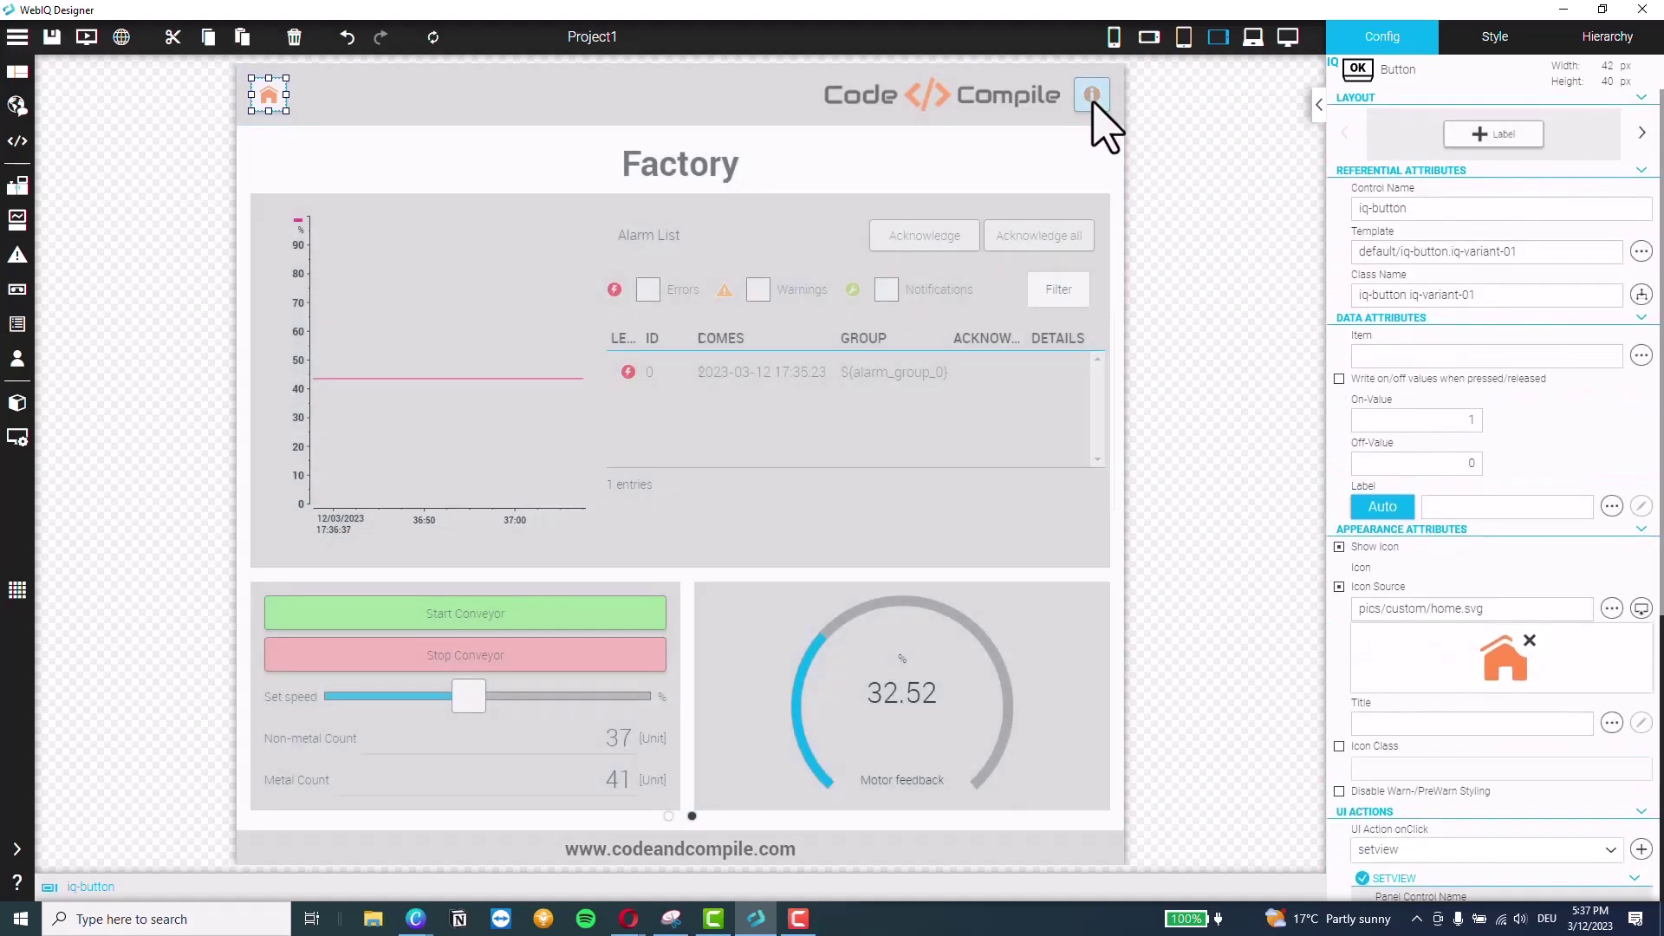
Select the info button, then select root in the Hierarchy tree showing header, content and footer
click(1092, 98)
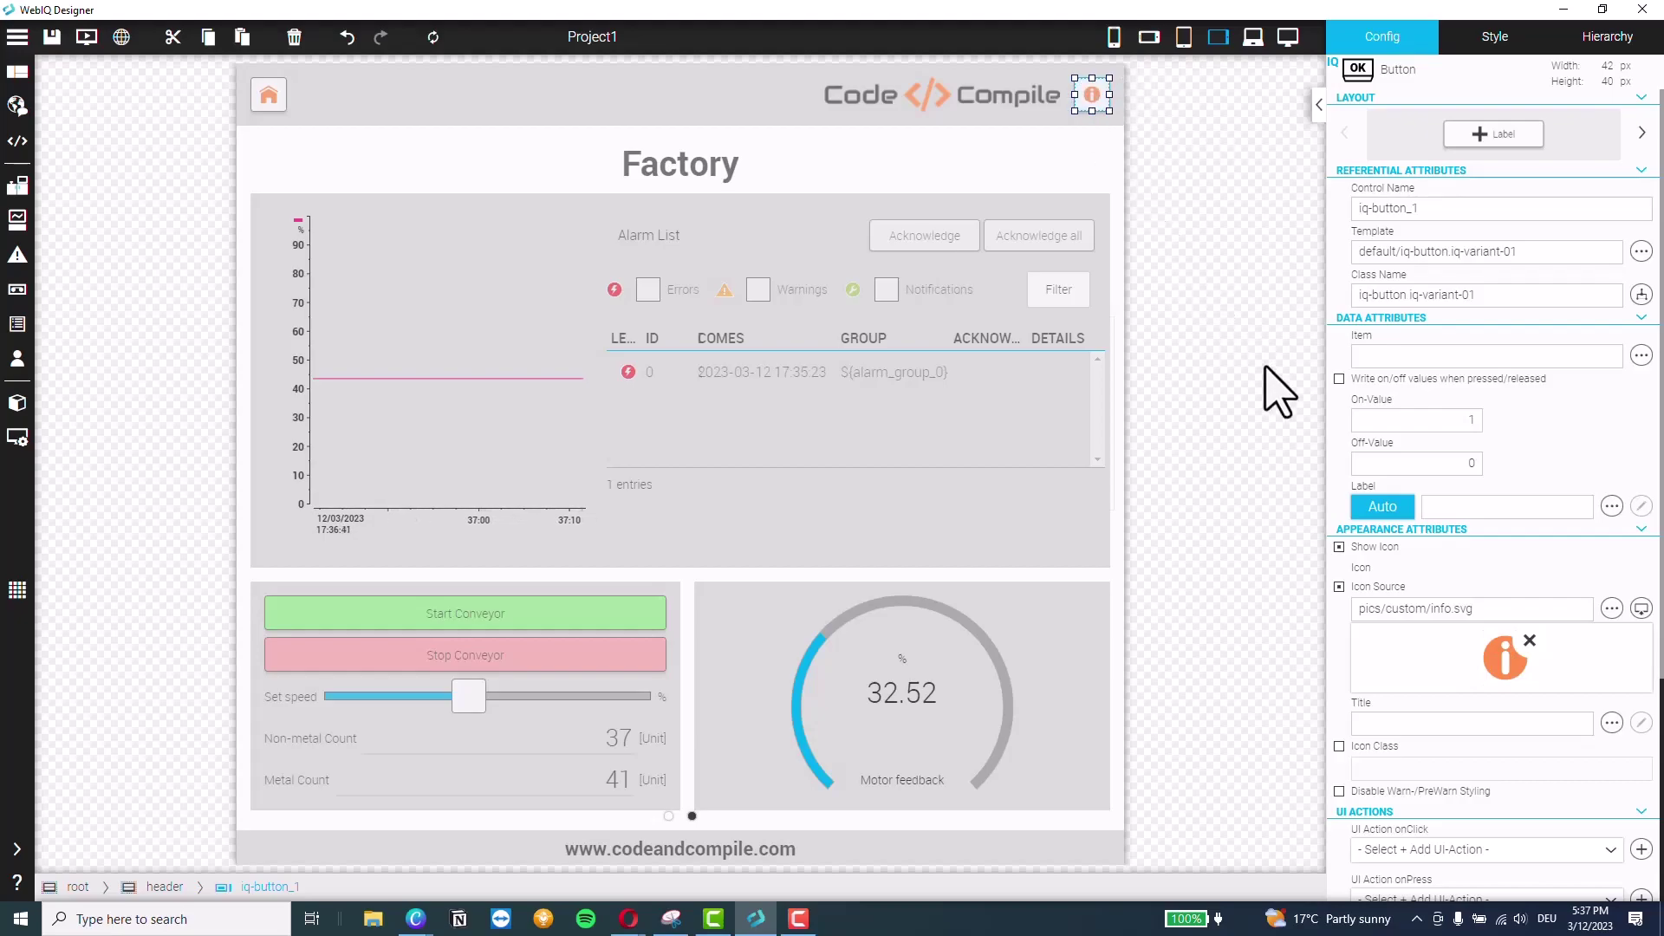
scroll(1456, 507, down, 3)
scroll(1456, 509, up, 3)
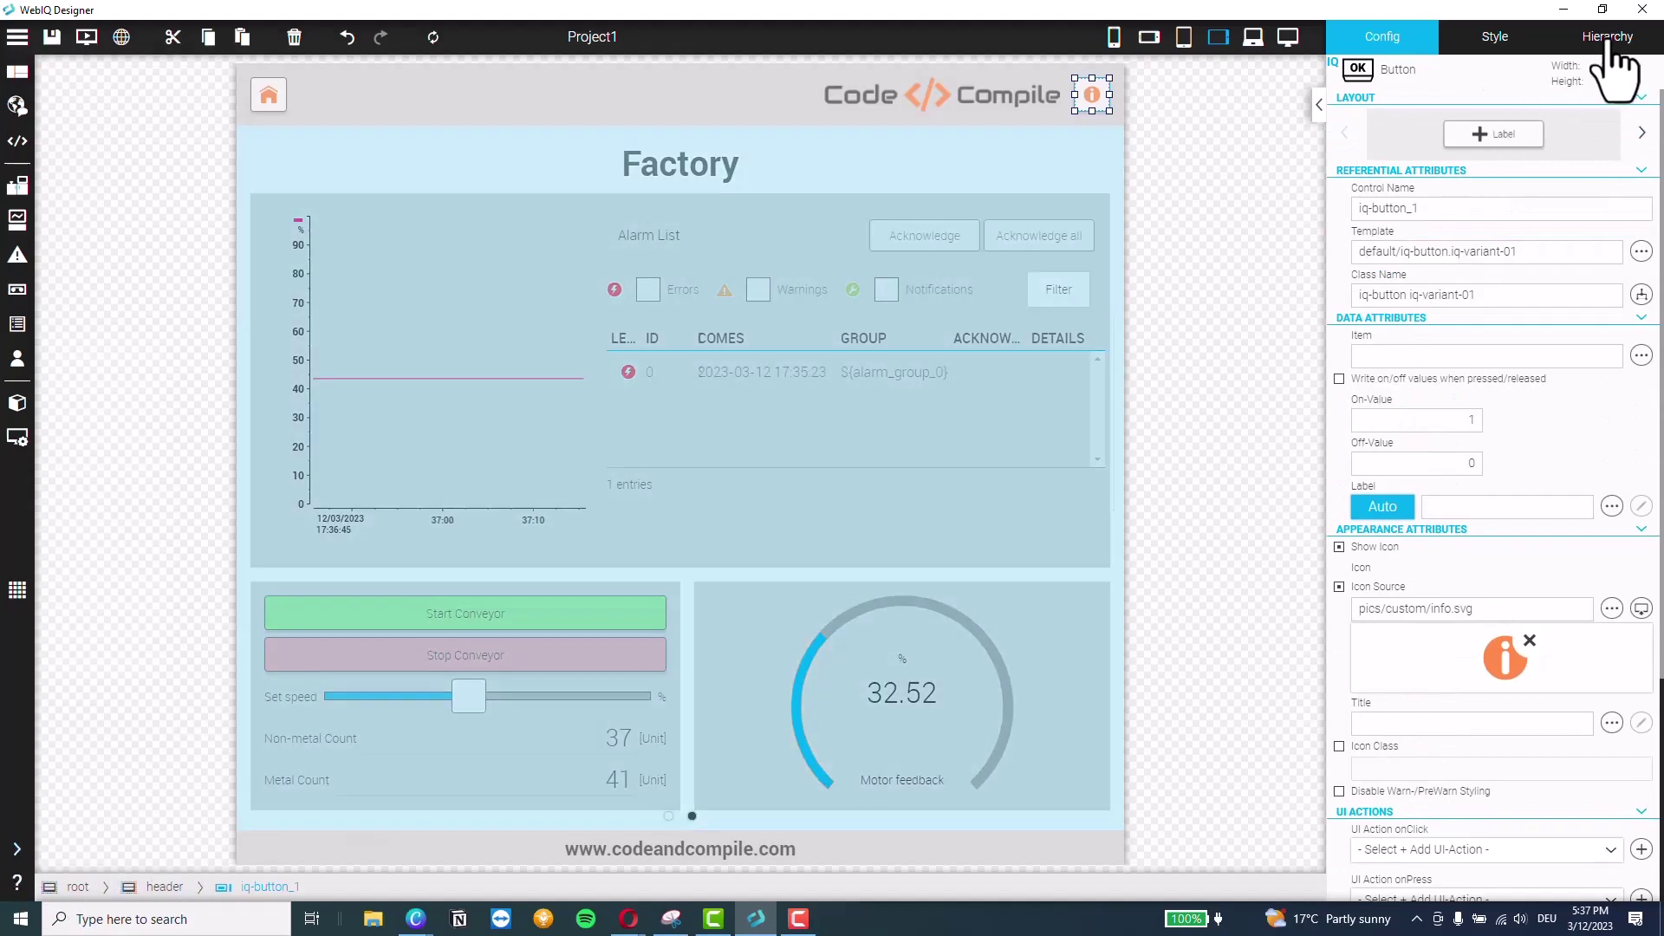
click(1601, 42)
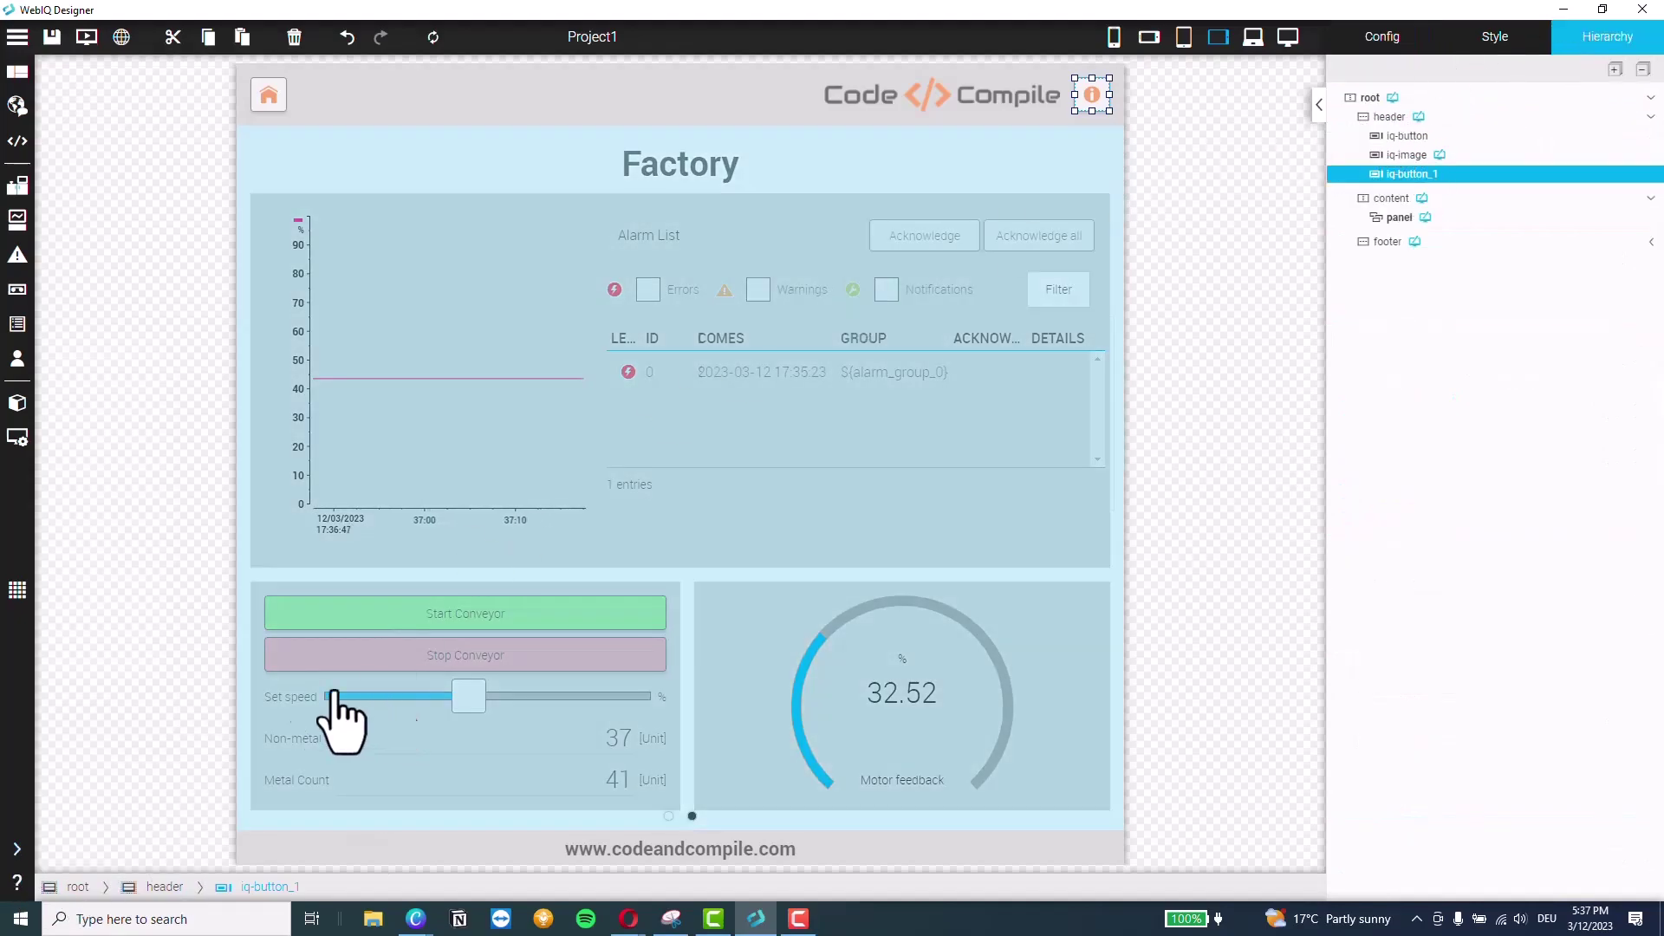
click(78, 887)
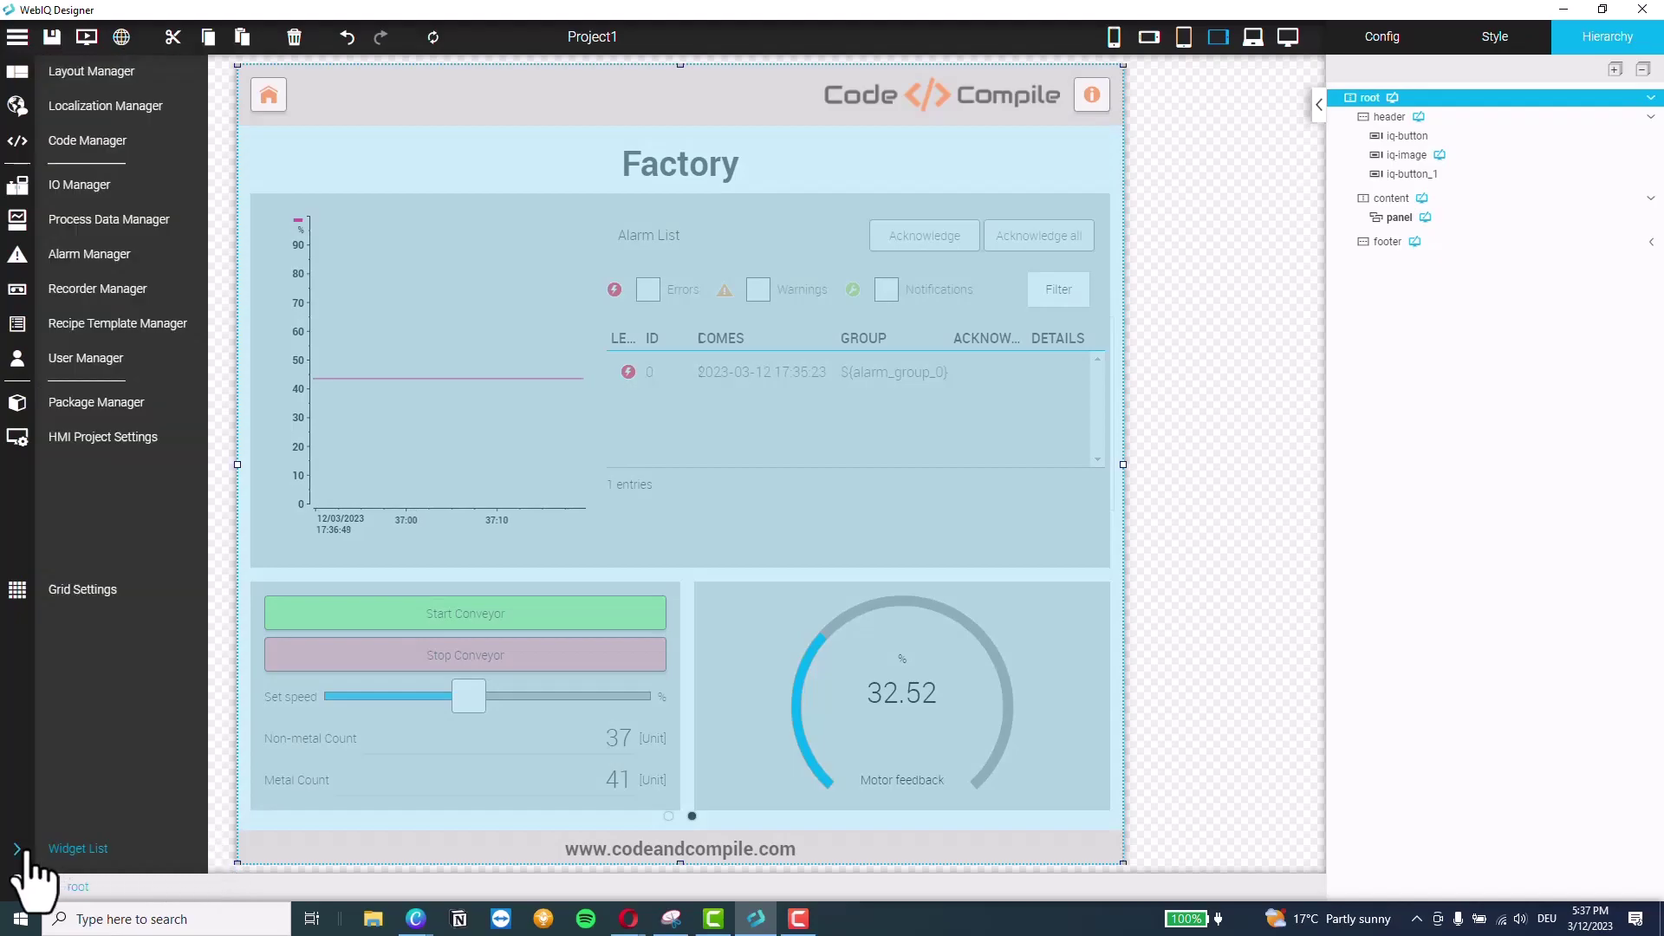
Drop an Overlay Dialog-Box onto root, then enter it and select its content row
click(19, 850)
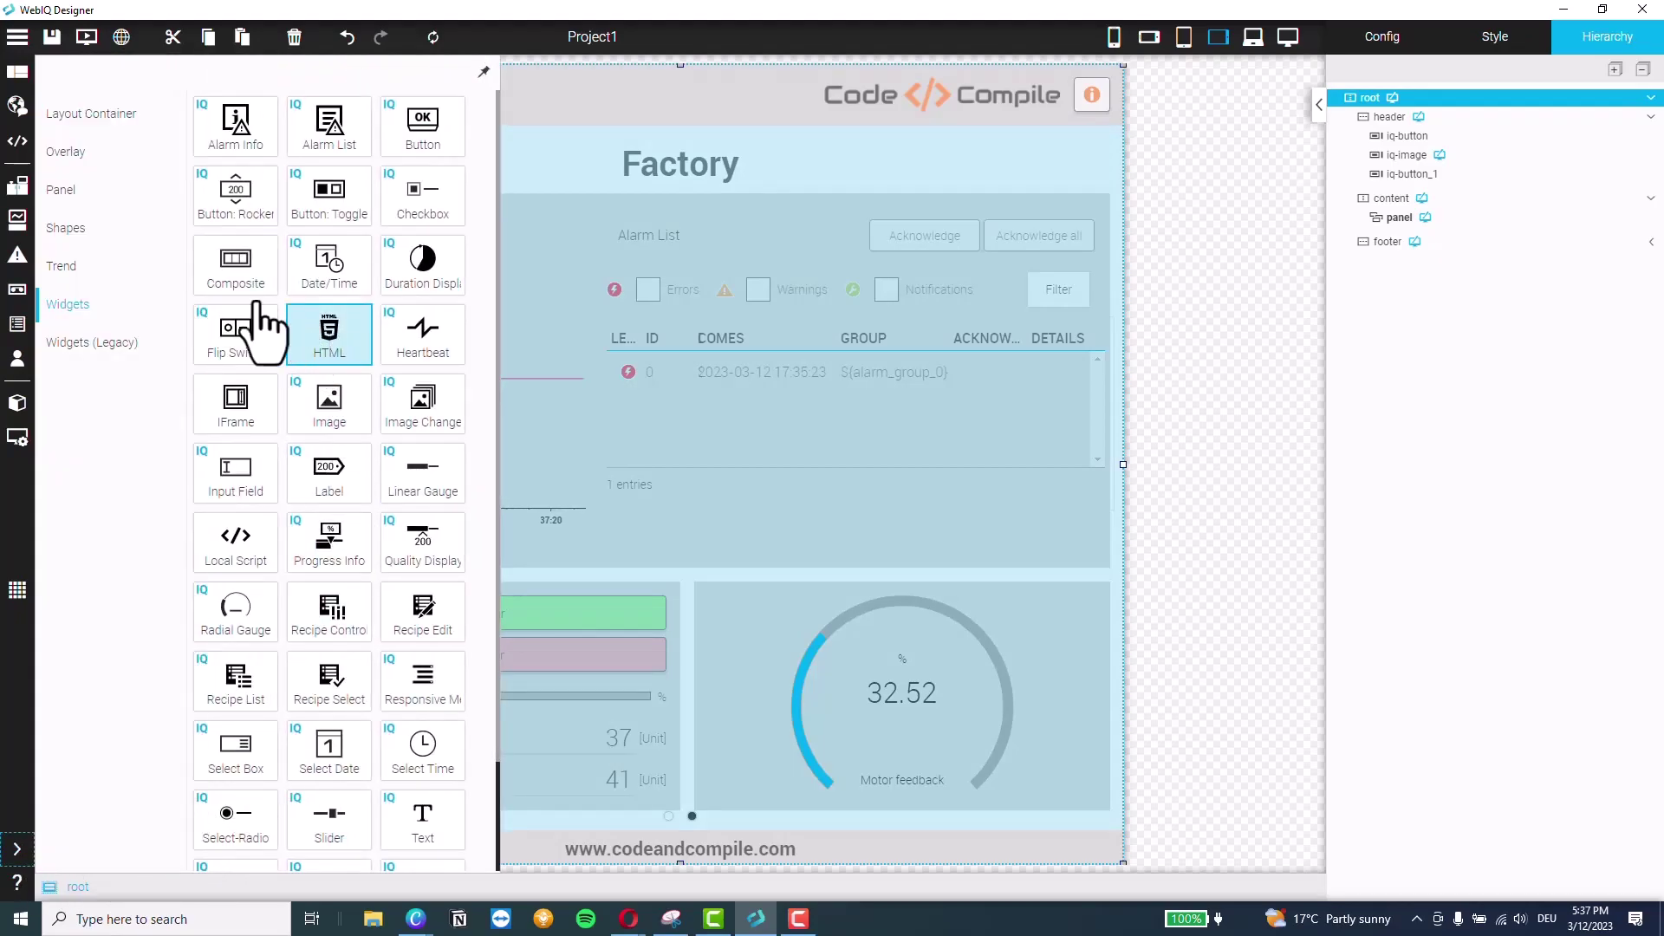
click(69, 228)
click(62, 193)
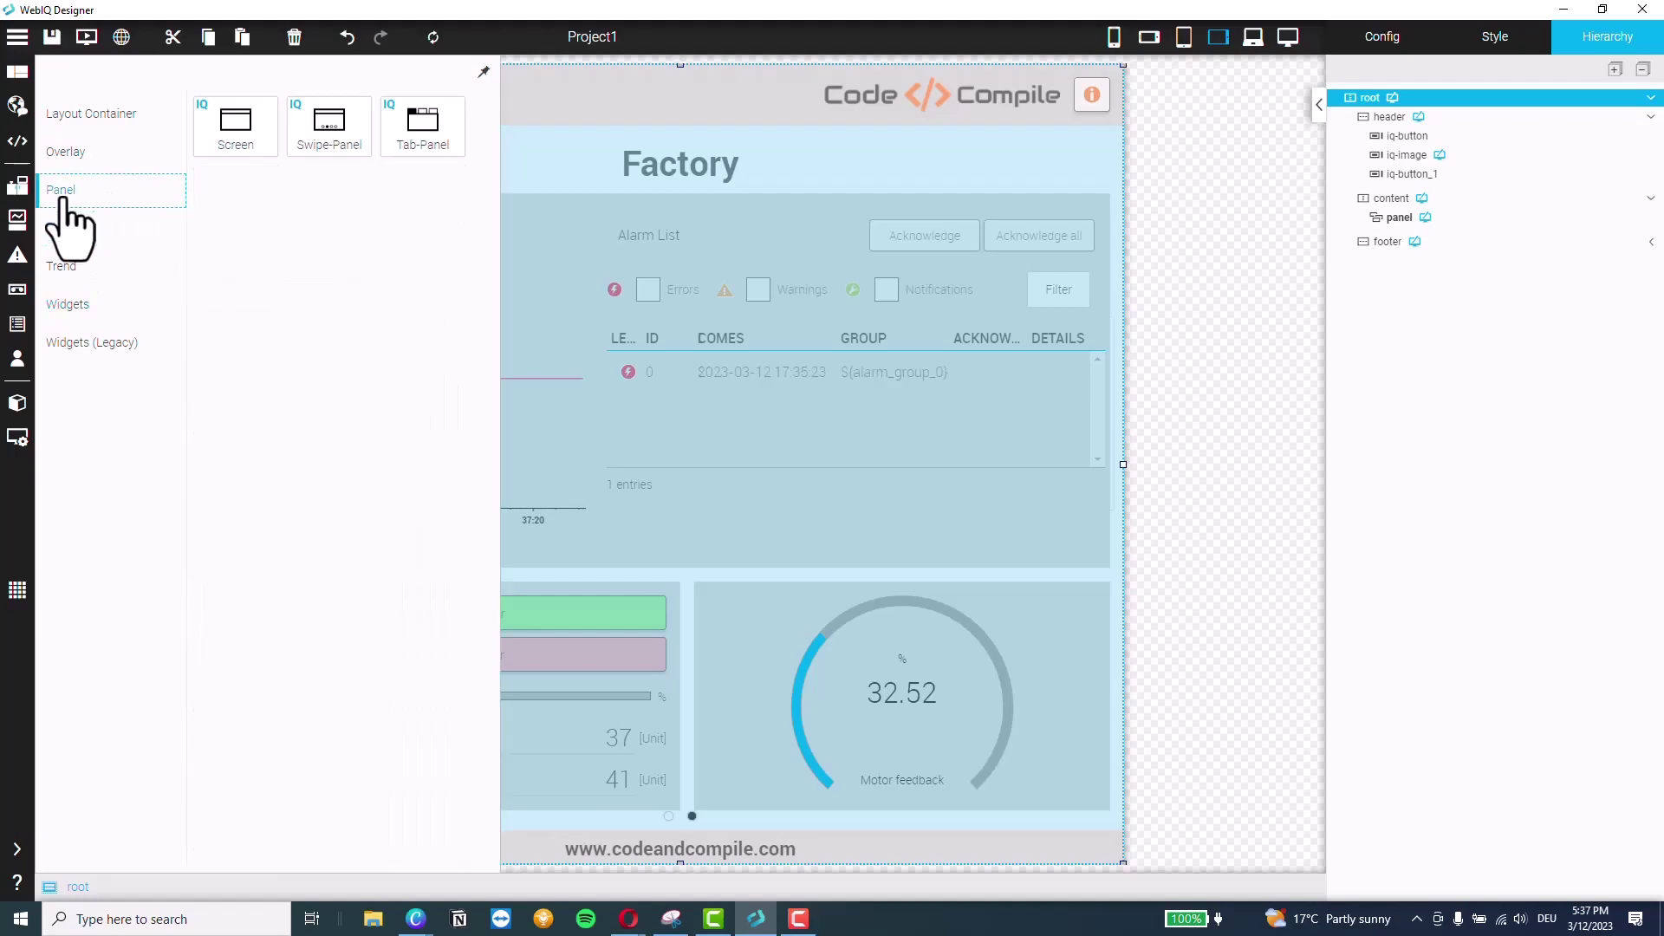
click(66, 152)
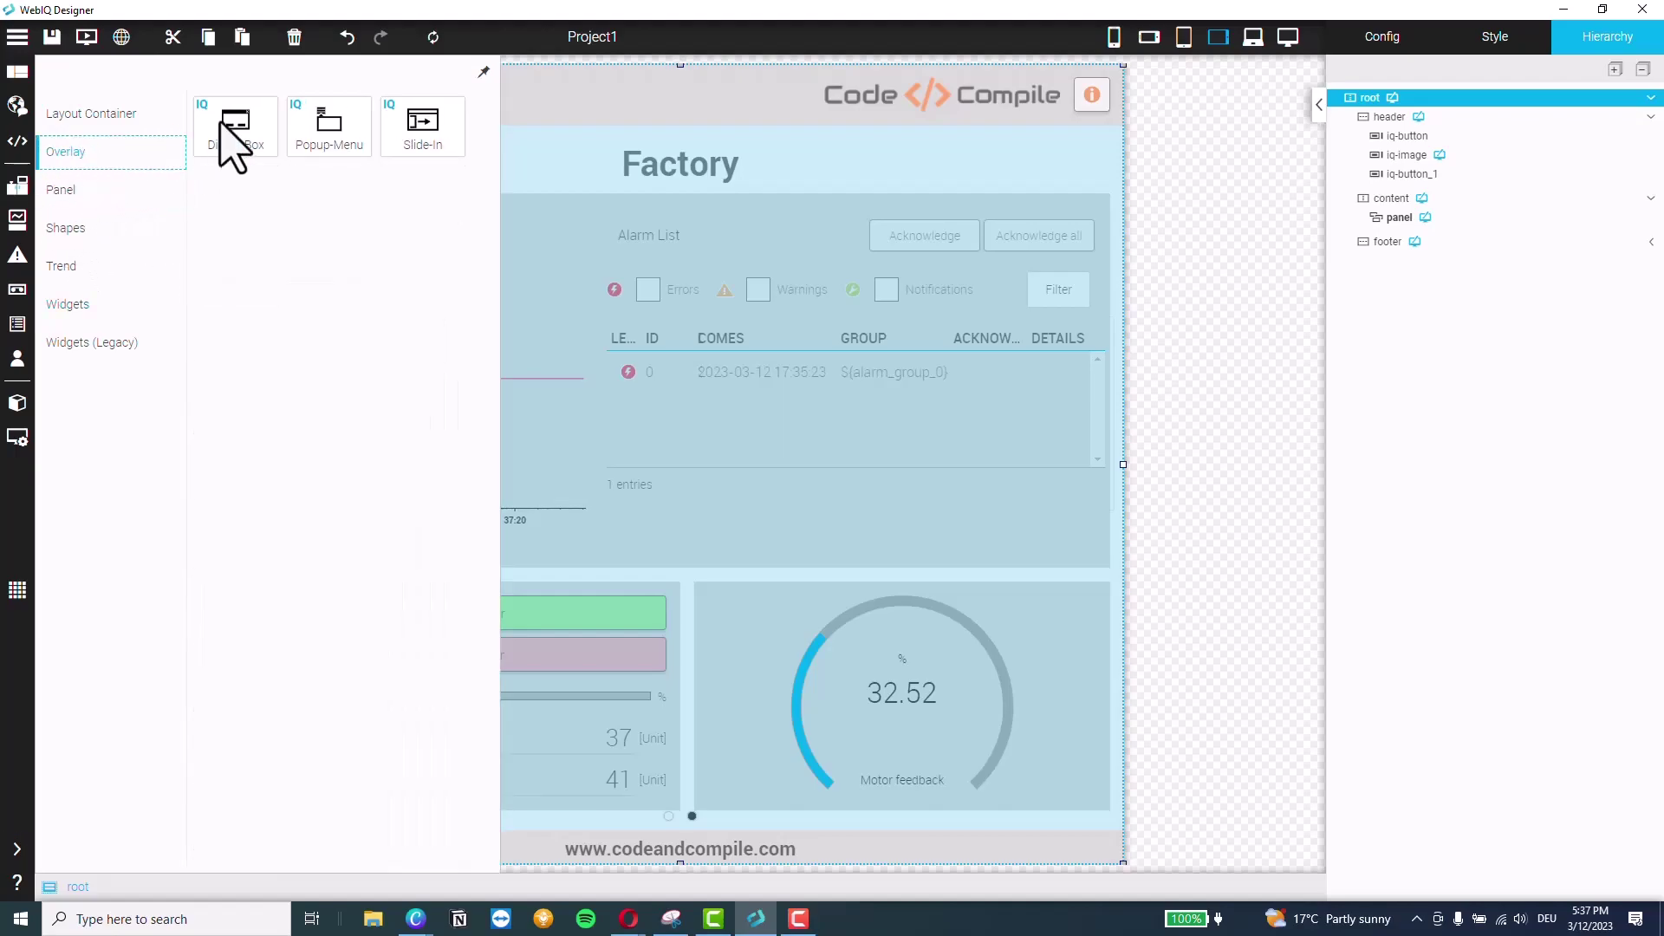
drag(233, 130, 1426, 96)
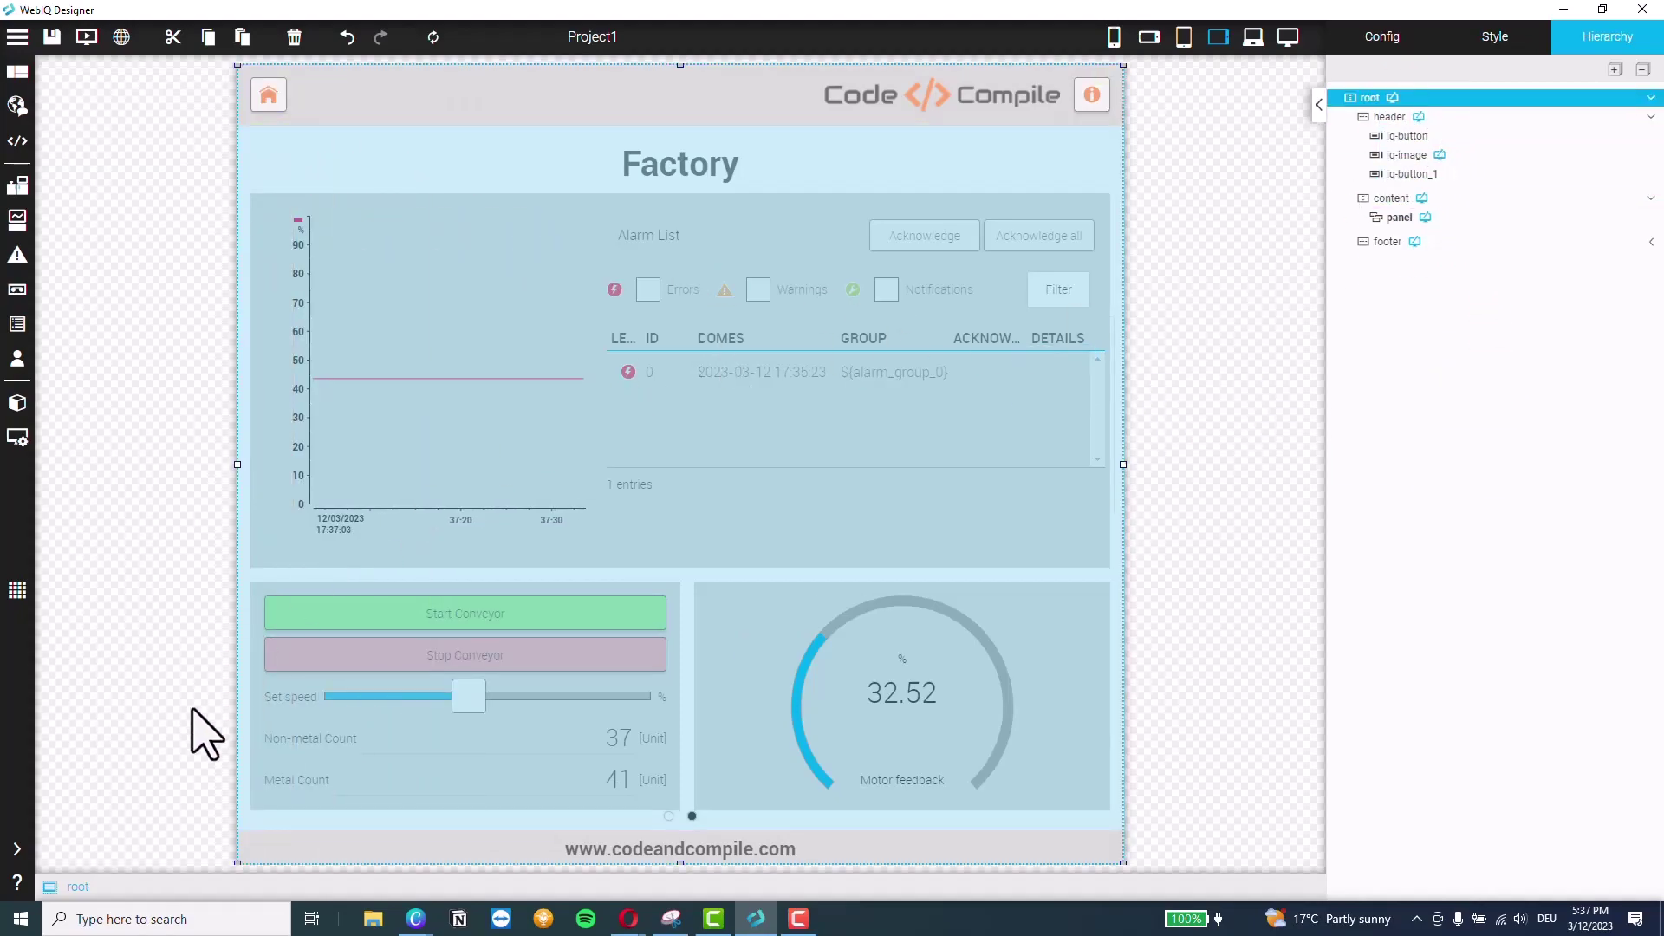
click(17, 848)
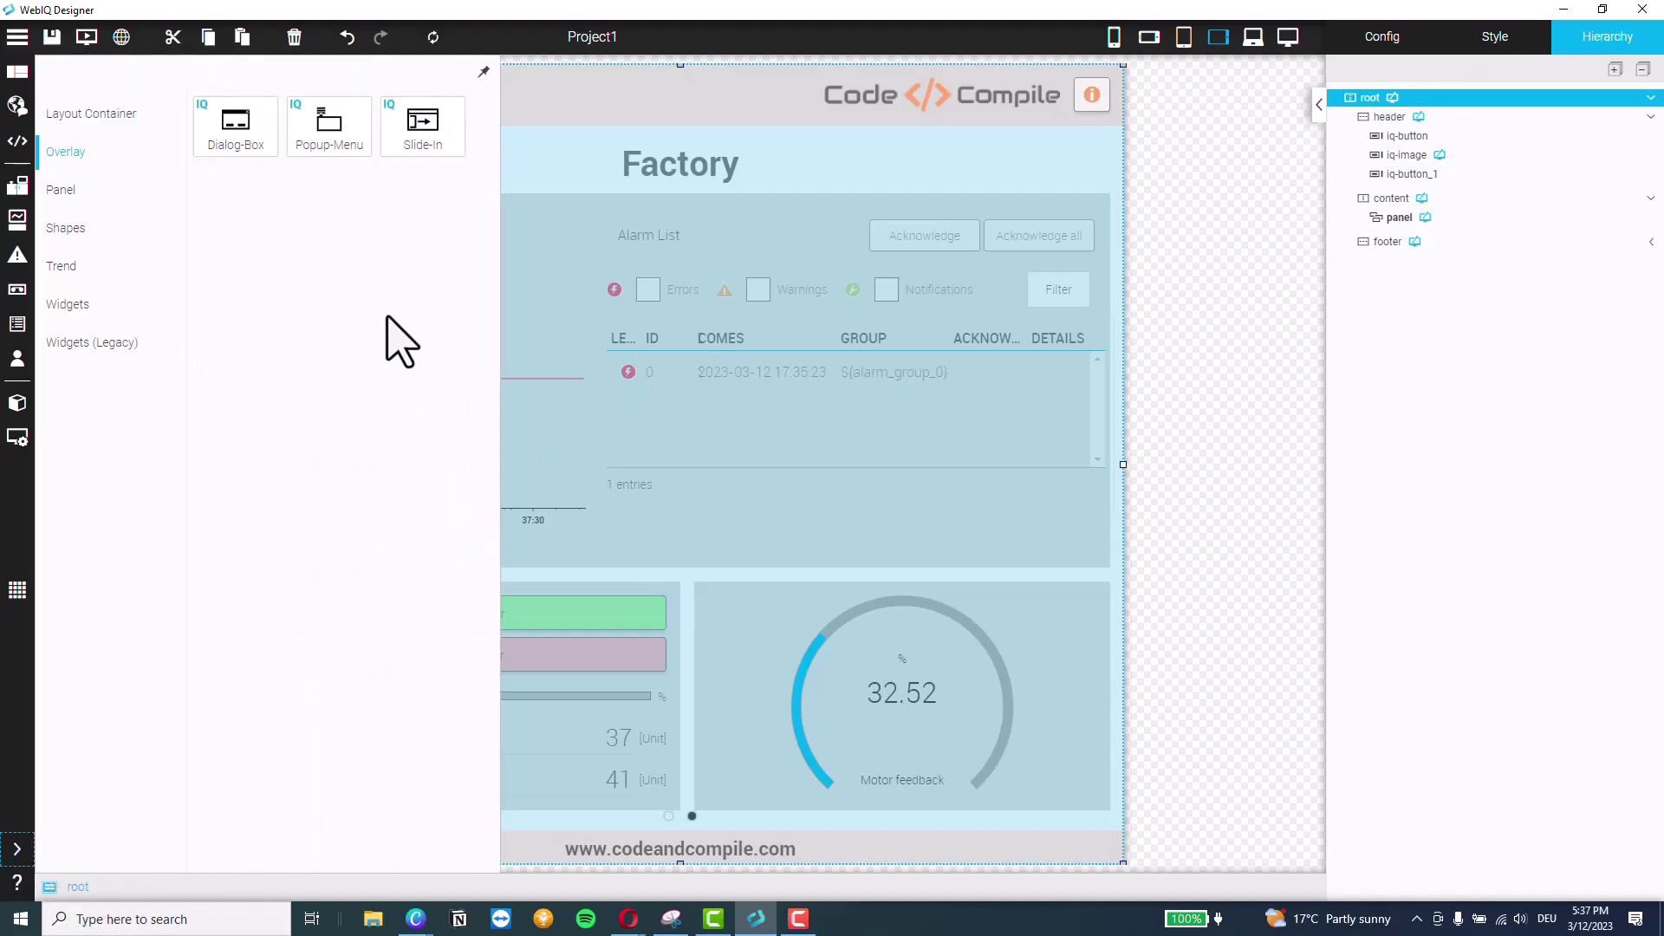
drag(247, 148, 1411, 102)
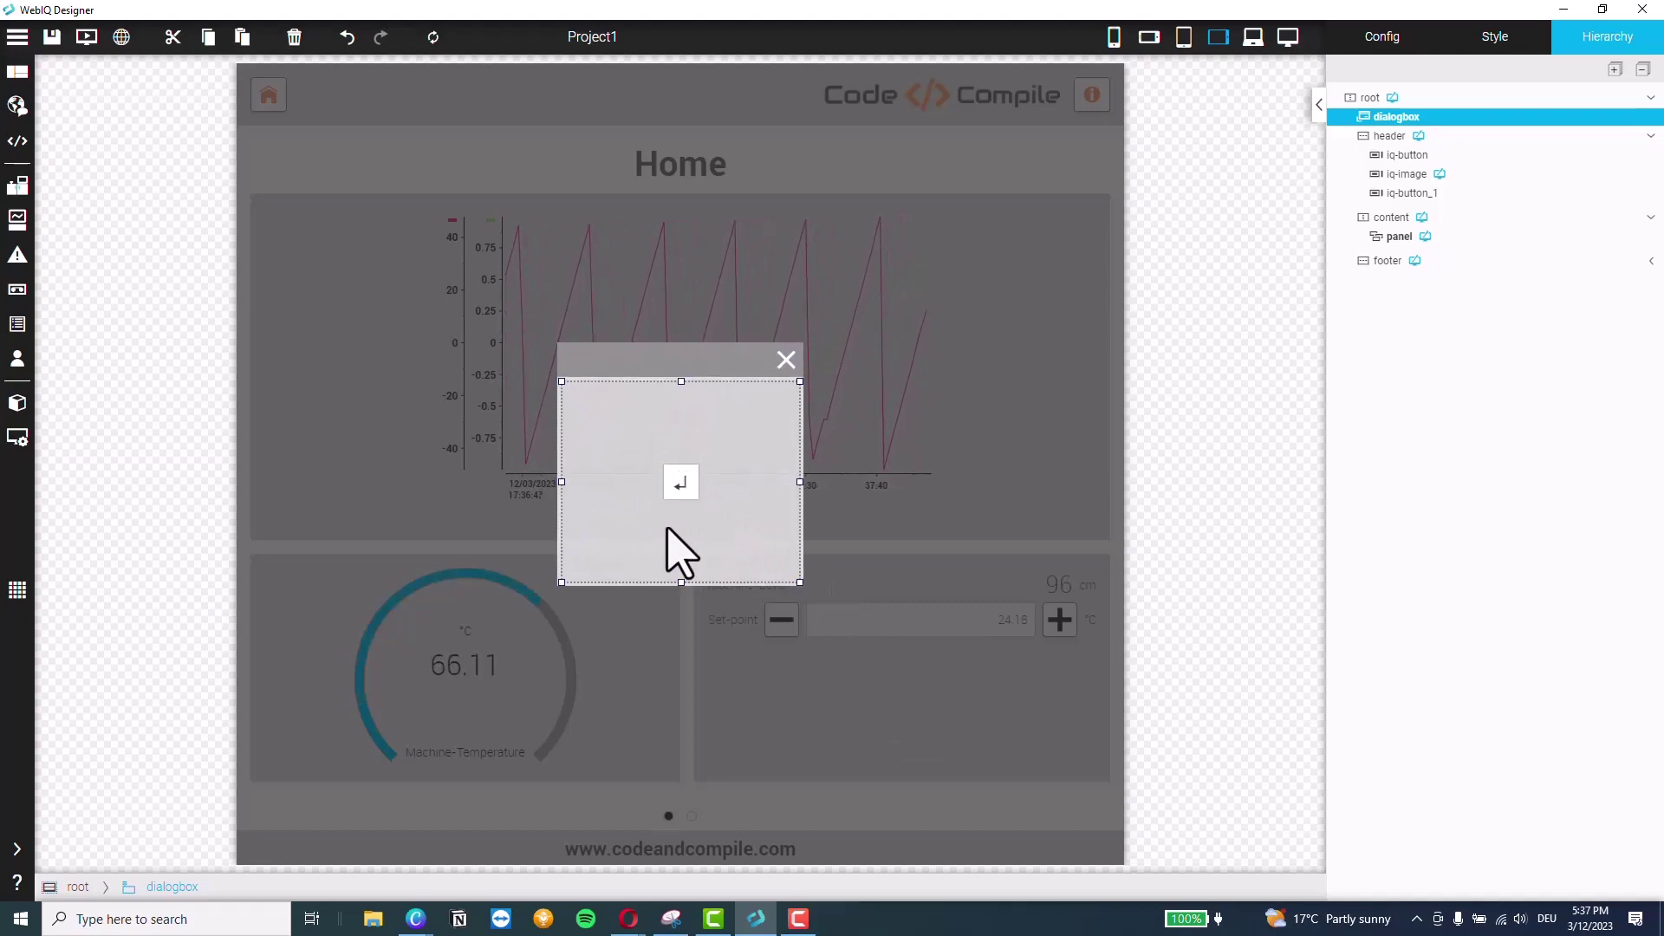
click(680, 485)
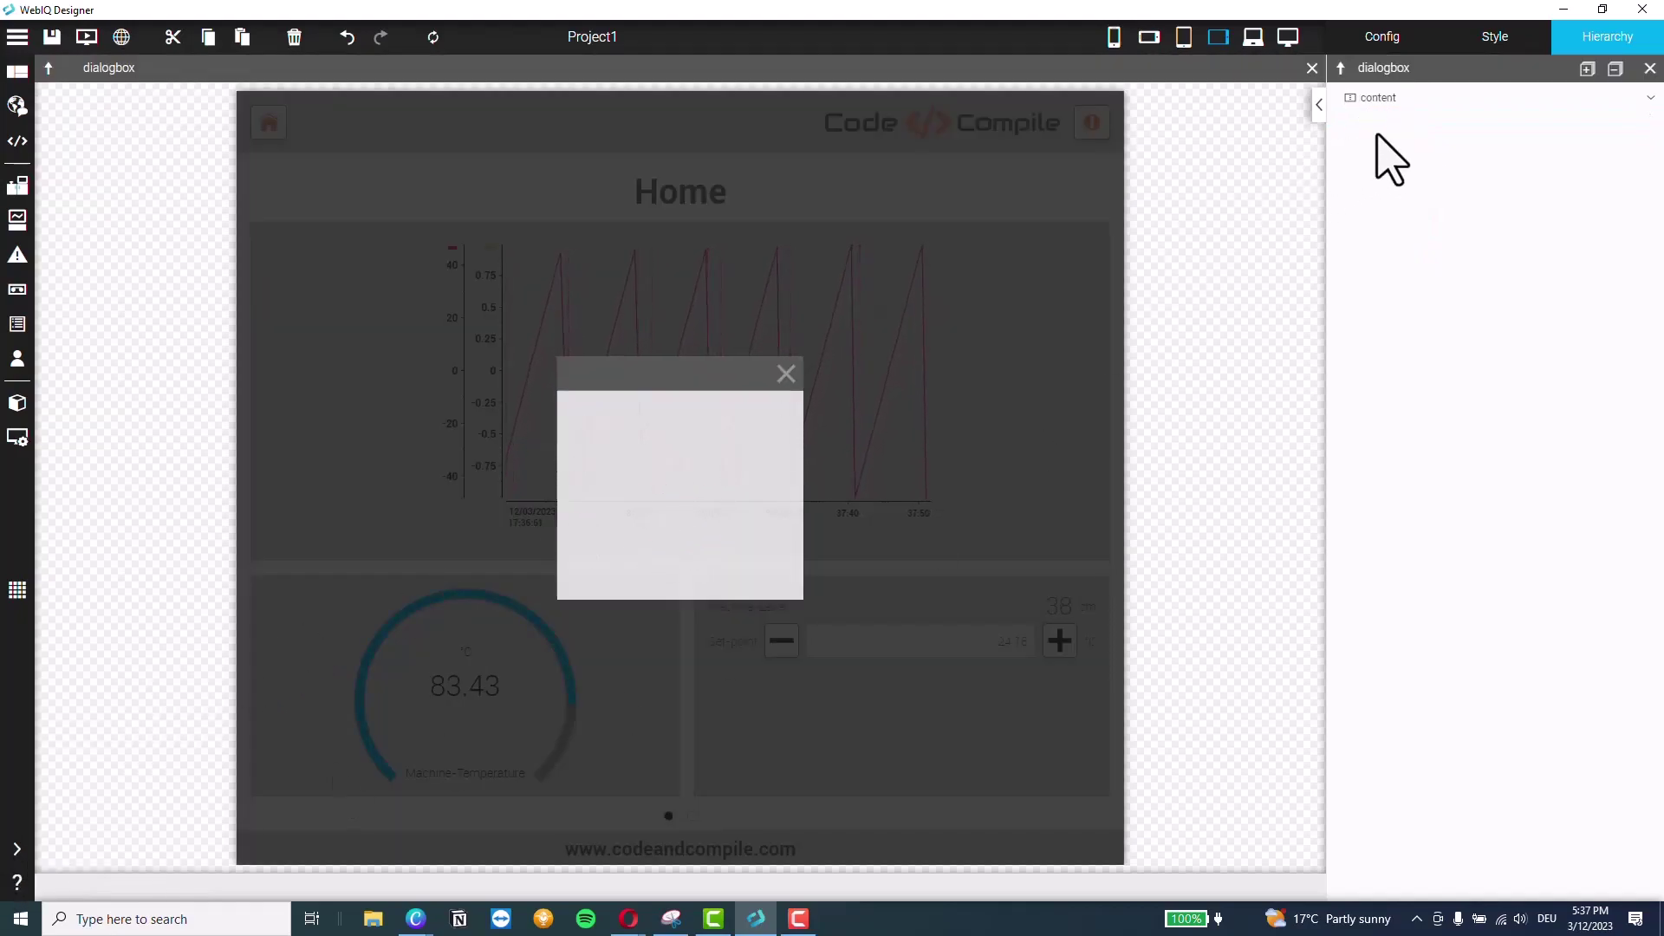
click(1385, 98)
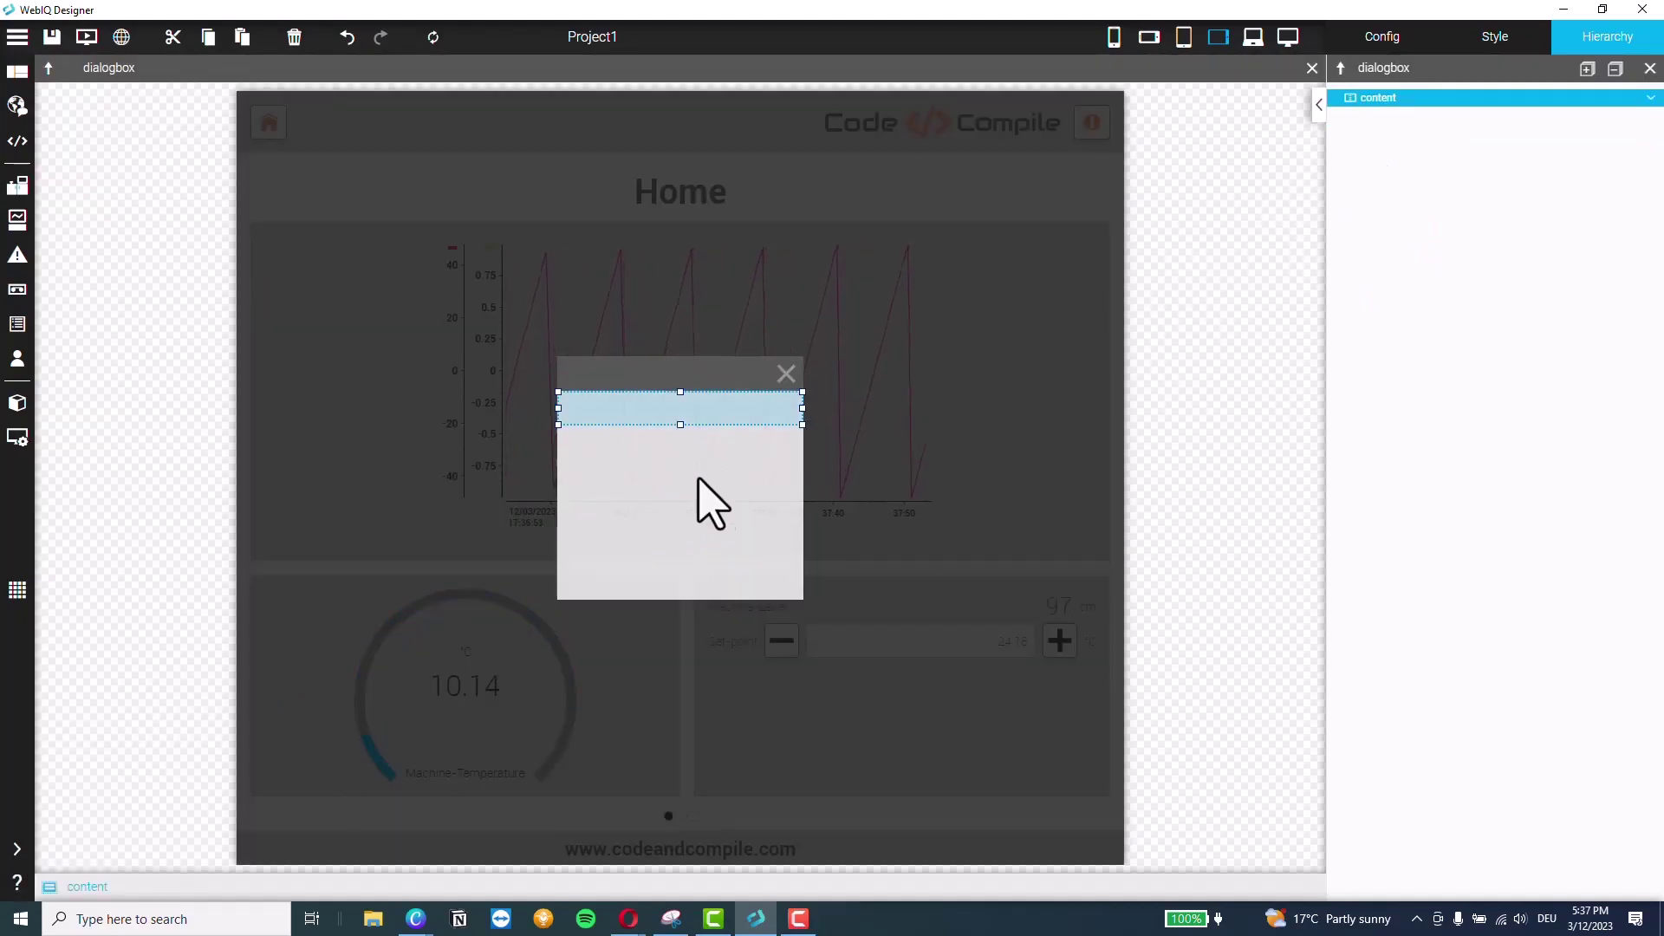
Set the dialog content's Height to 100 %
click(1506, 39)
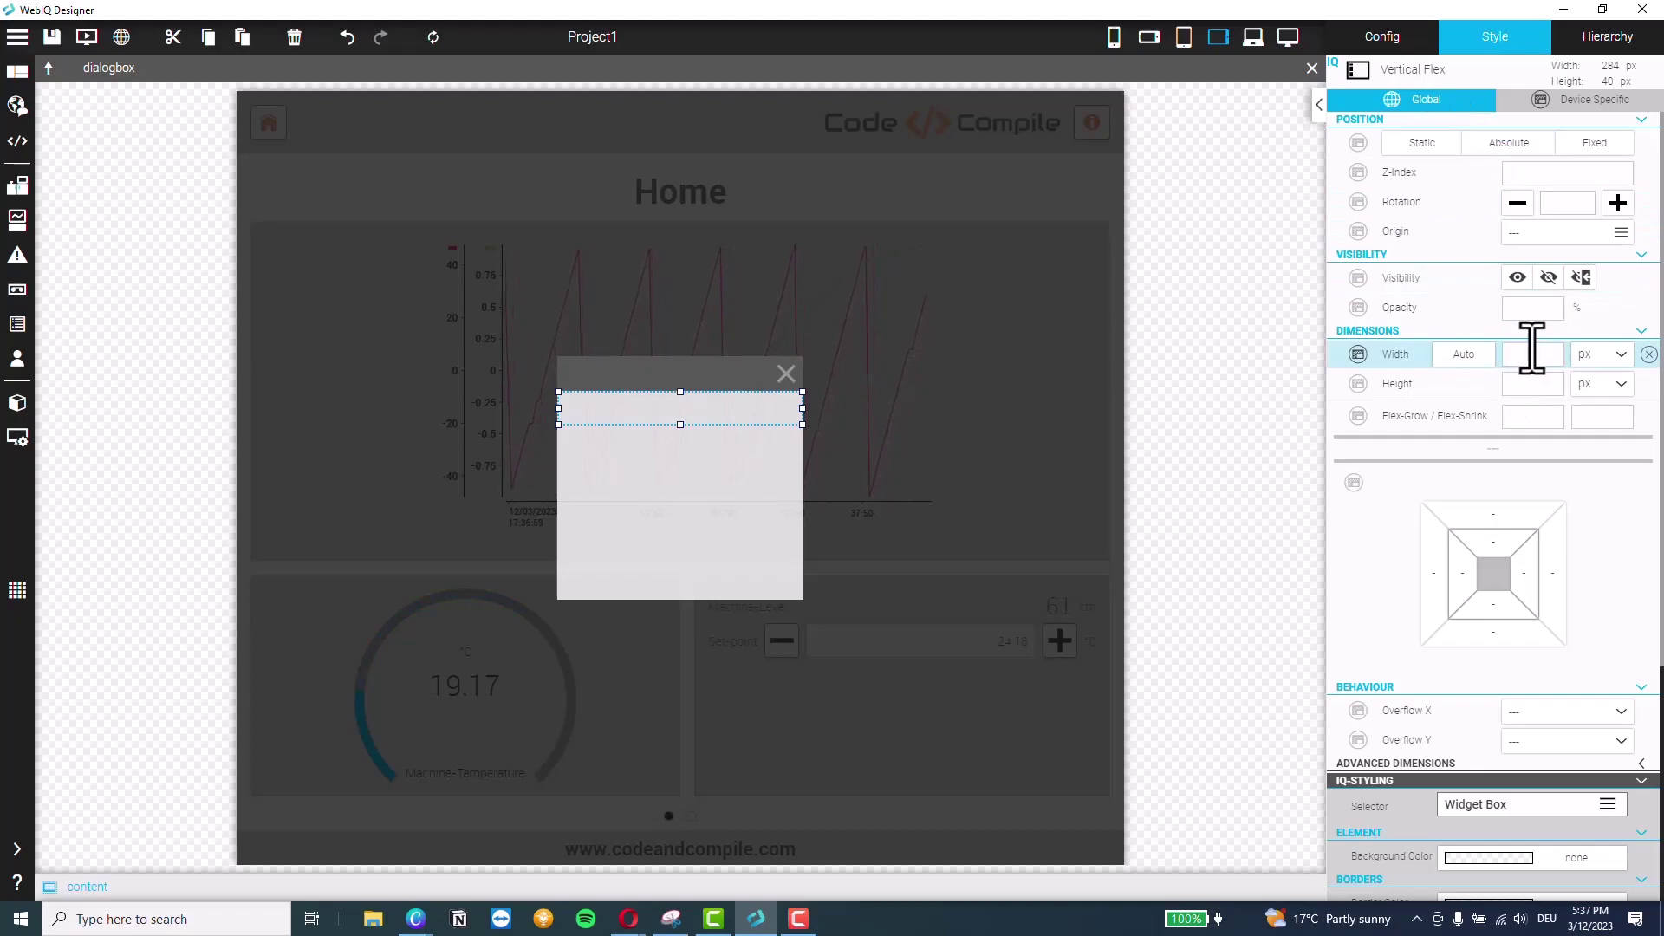
click(1608, 392)
click(1593, 459)
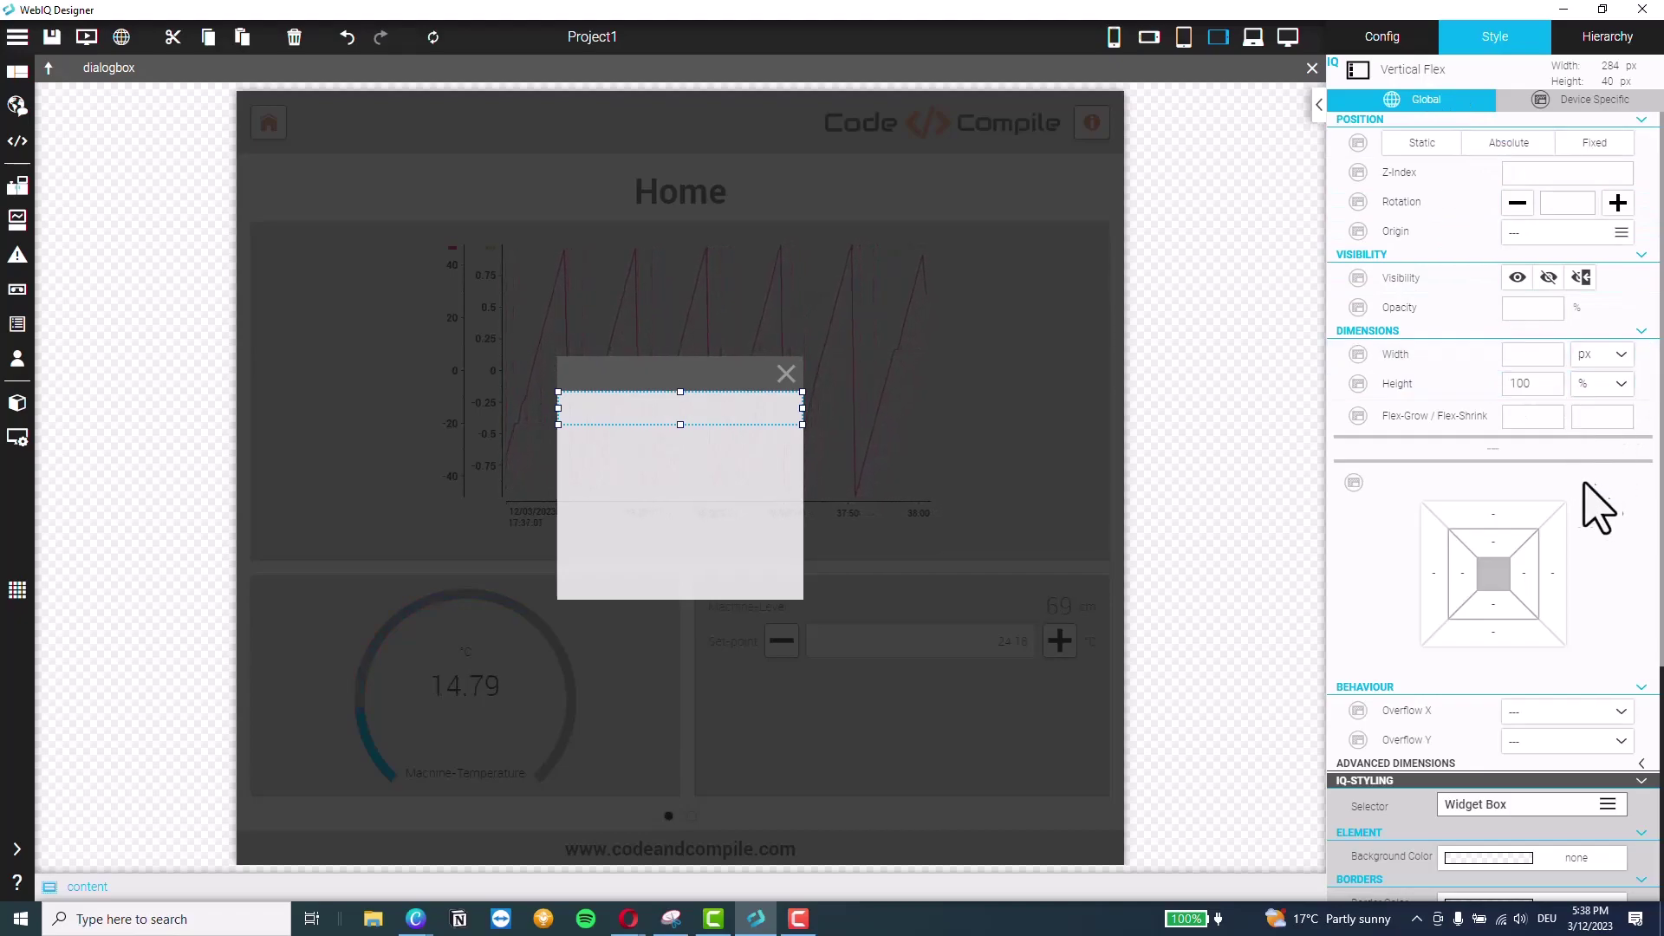
Place a Text widget from the Widgets list inside the dialog's content area
mouse_move(30, 862)
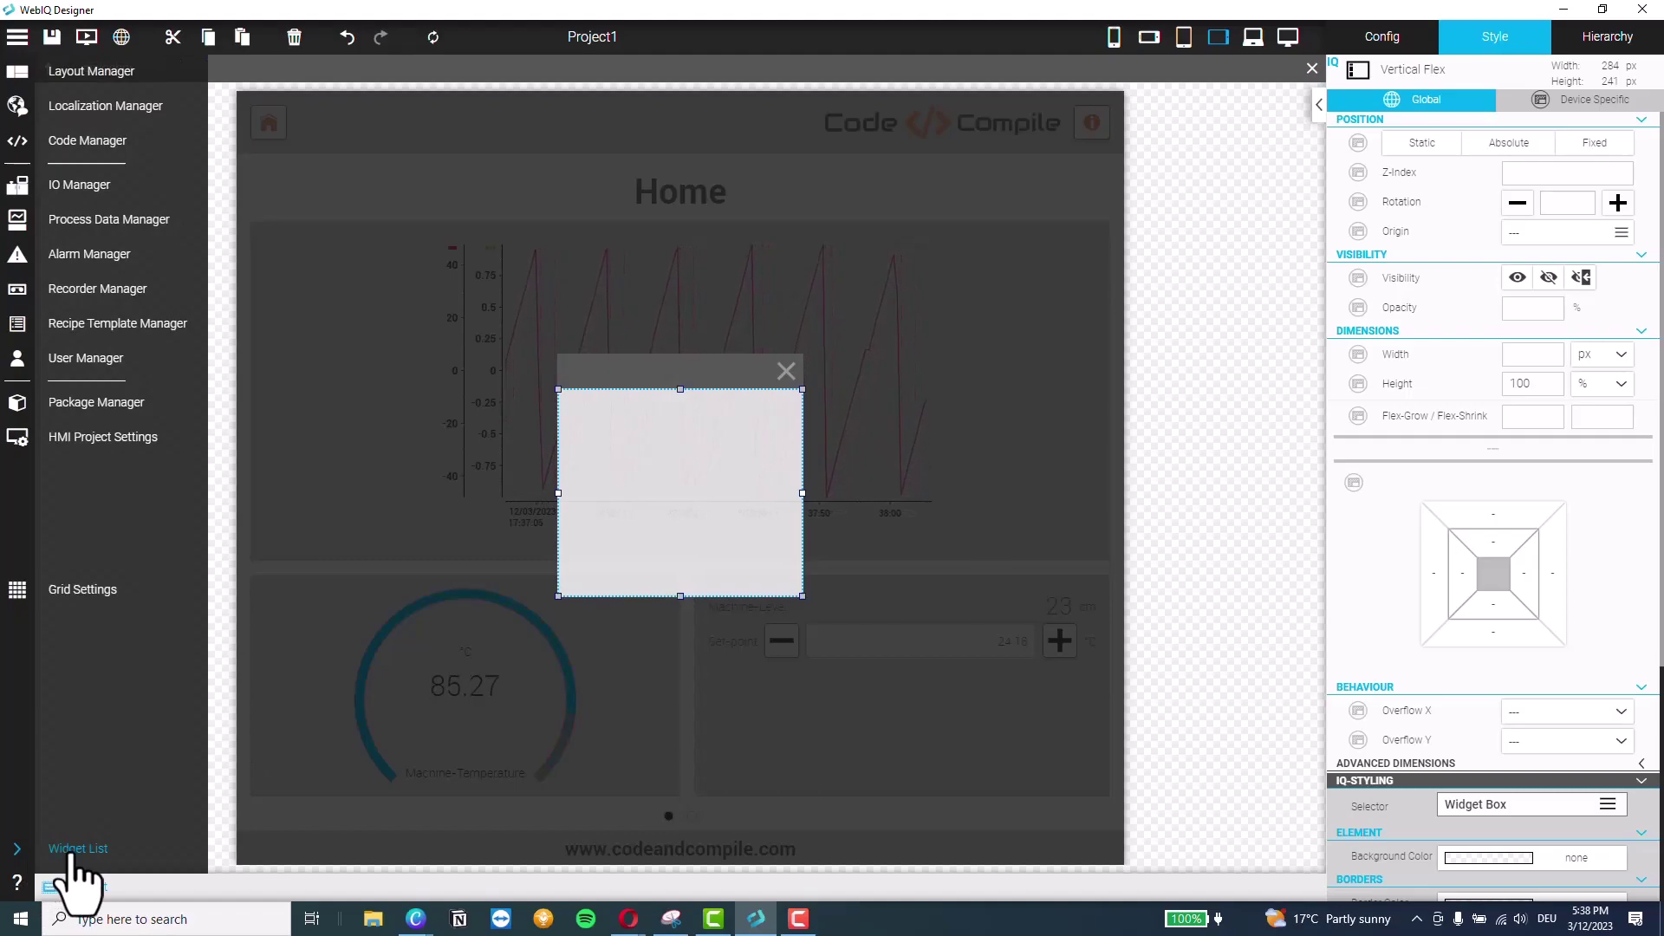
click(77, 851)
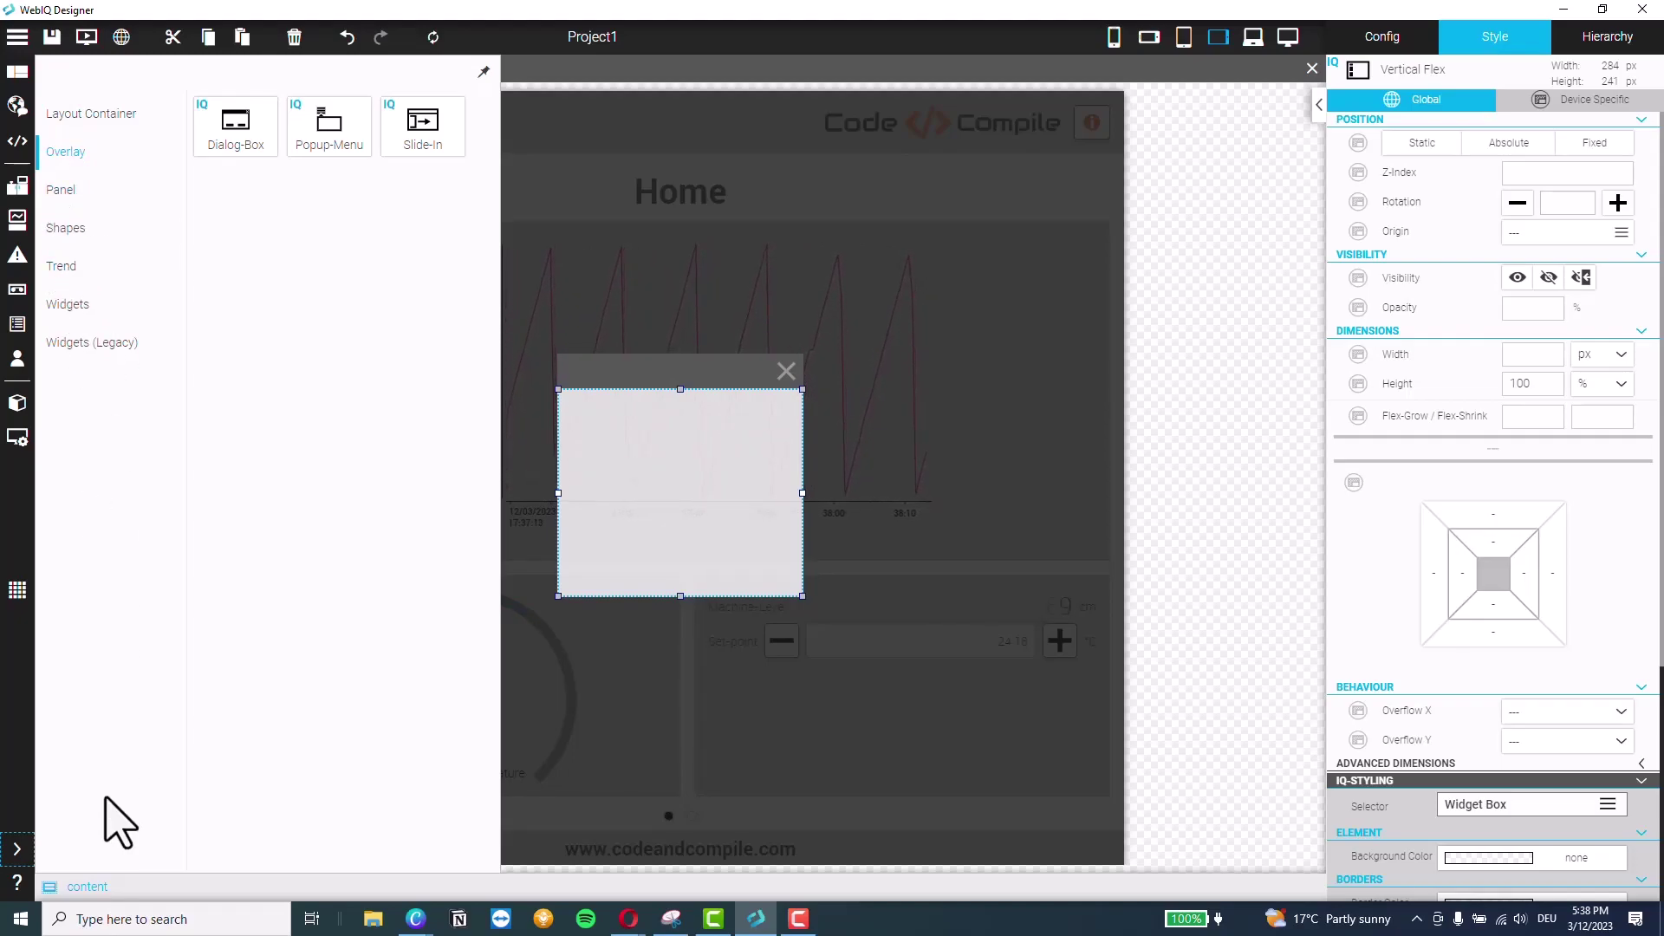
click(77, 312)
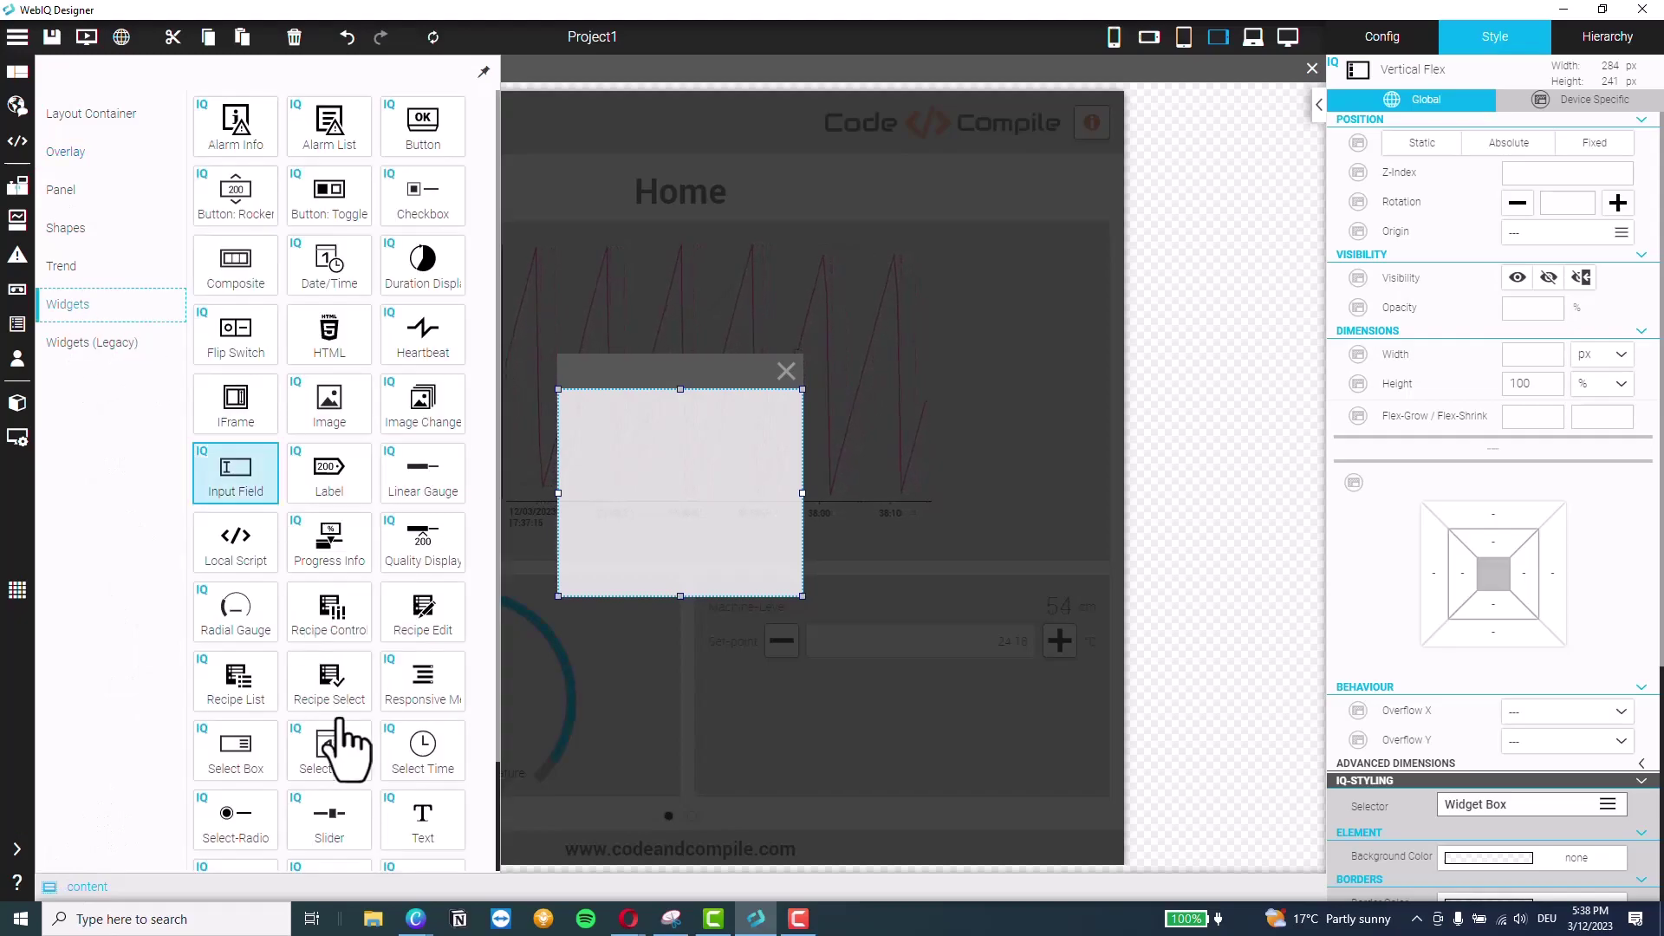
drag(429, 832, 772, 508)
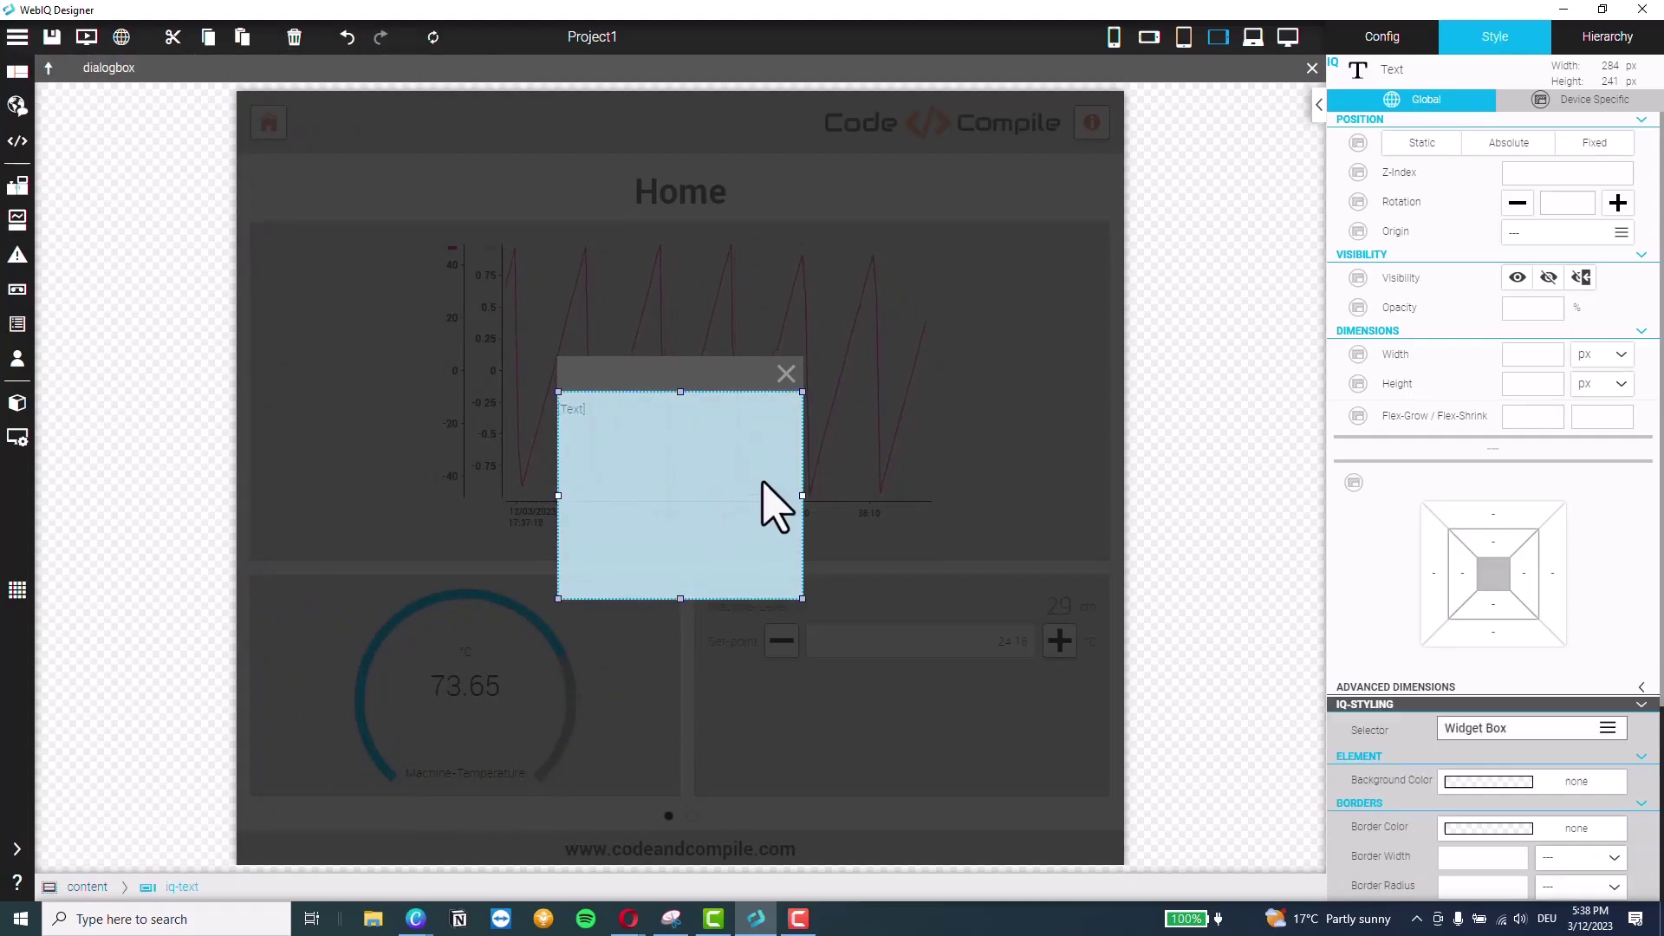
Give the dialog's content container 16 px padding on all sides
click(1593, 41)
click(1379, 99)
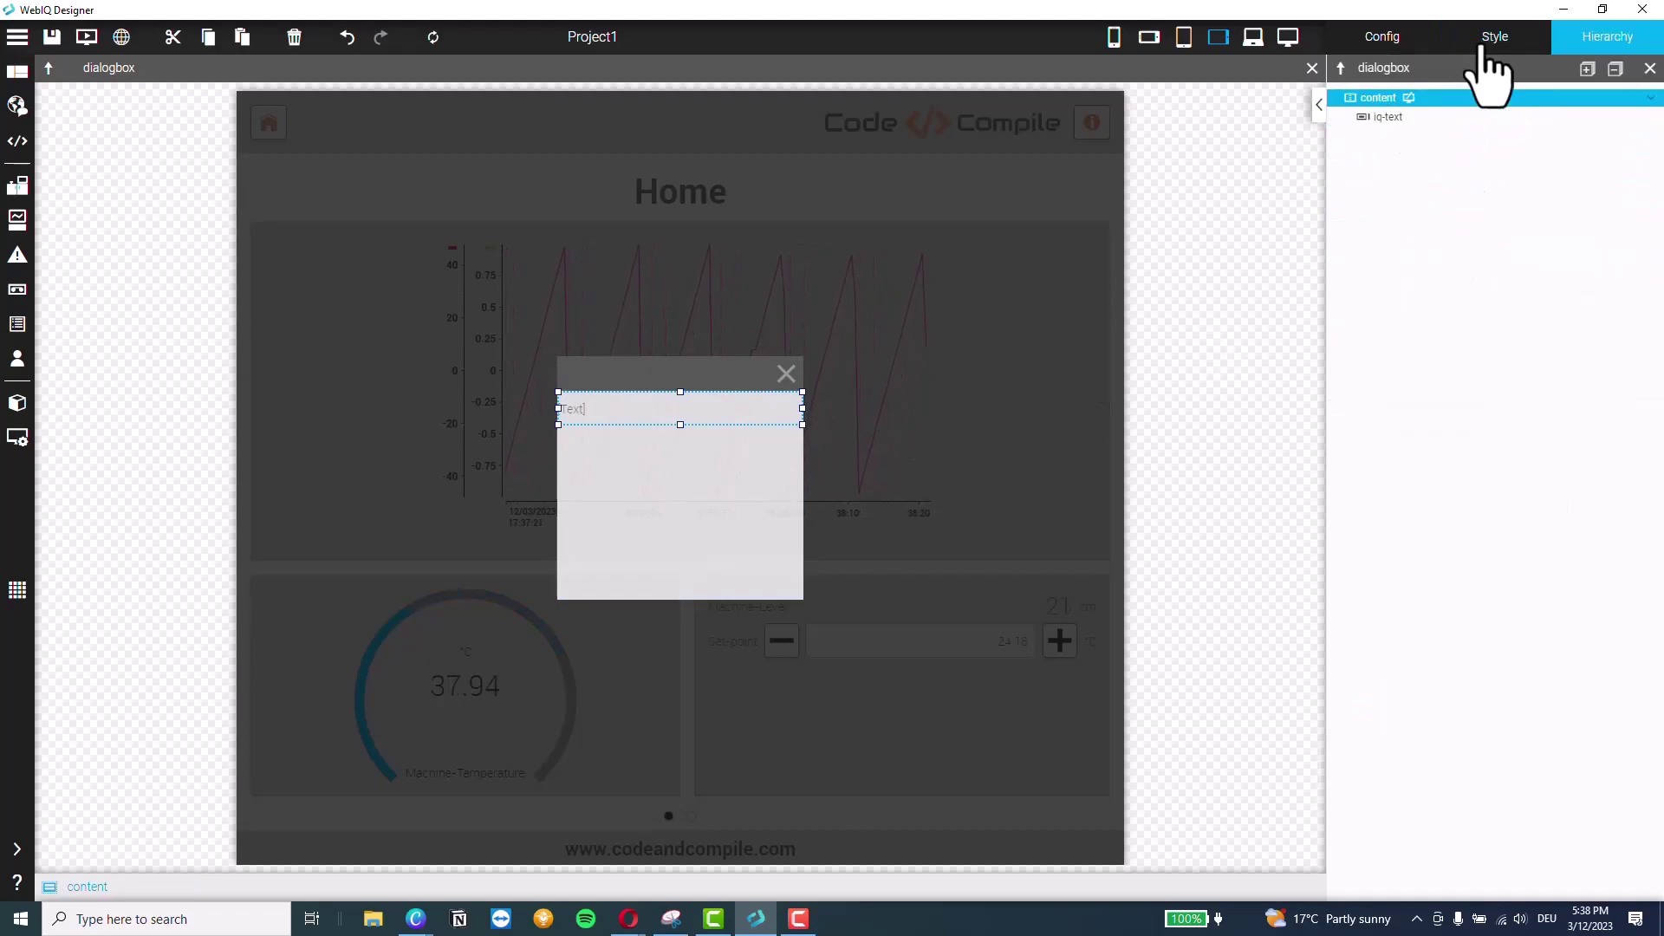
click(1479, 43)
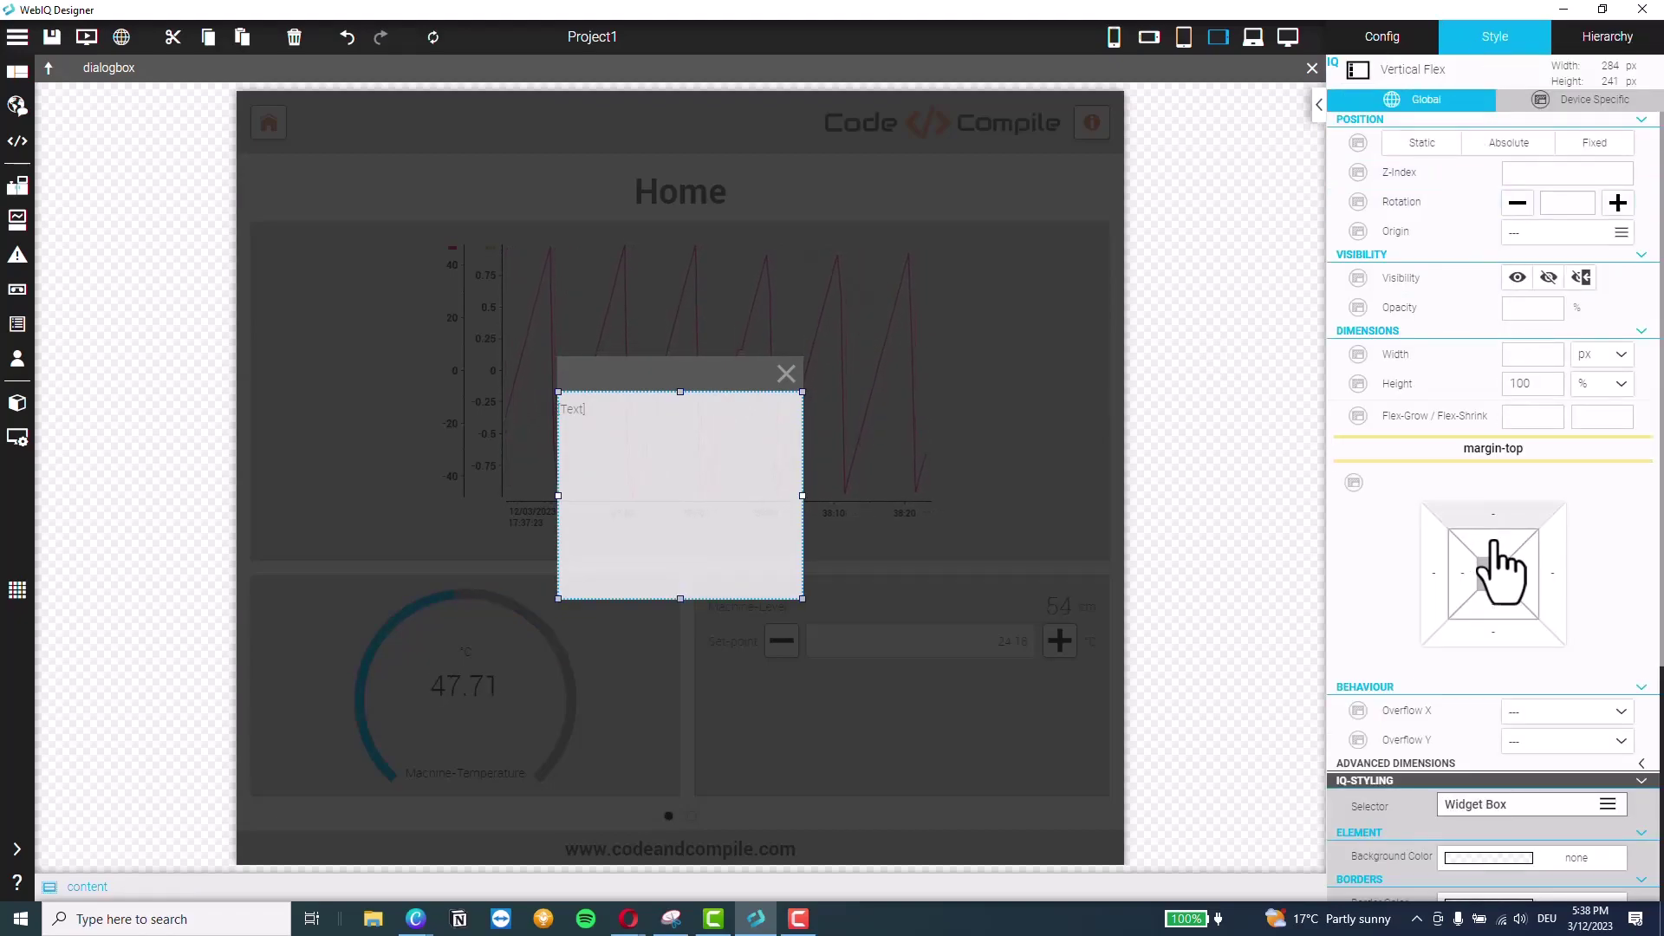
click(1493, 542)
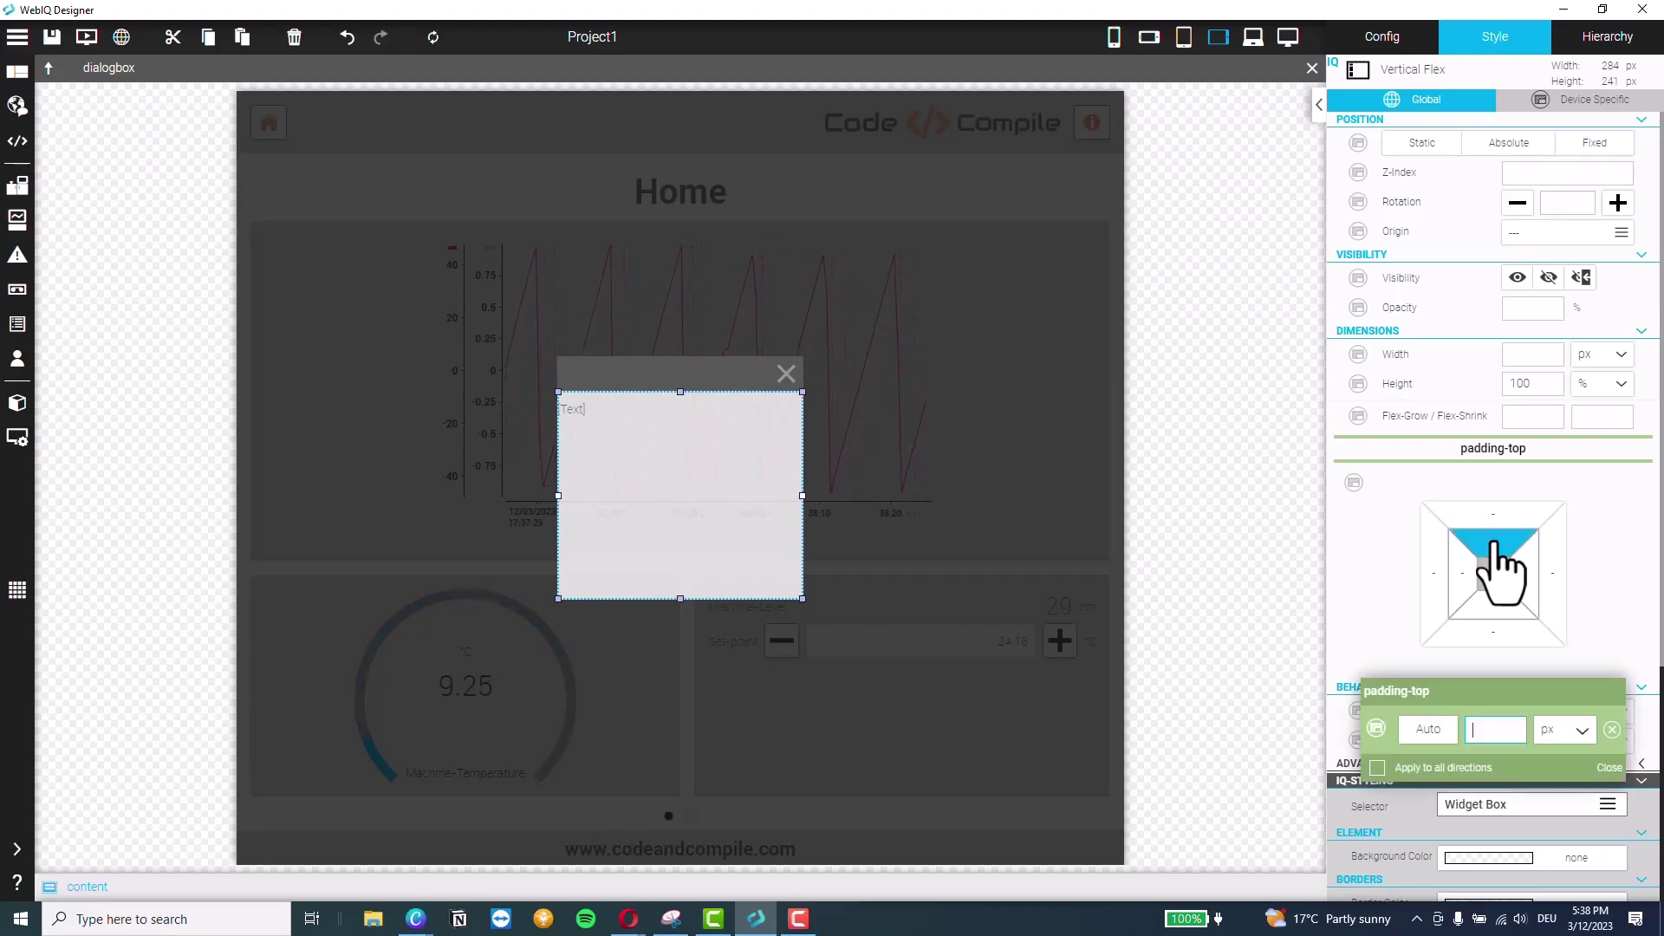
click(1463, 767)
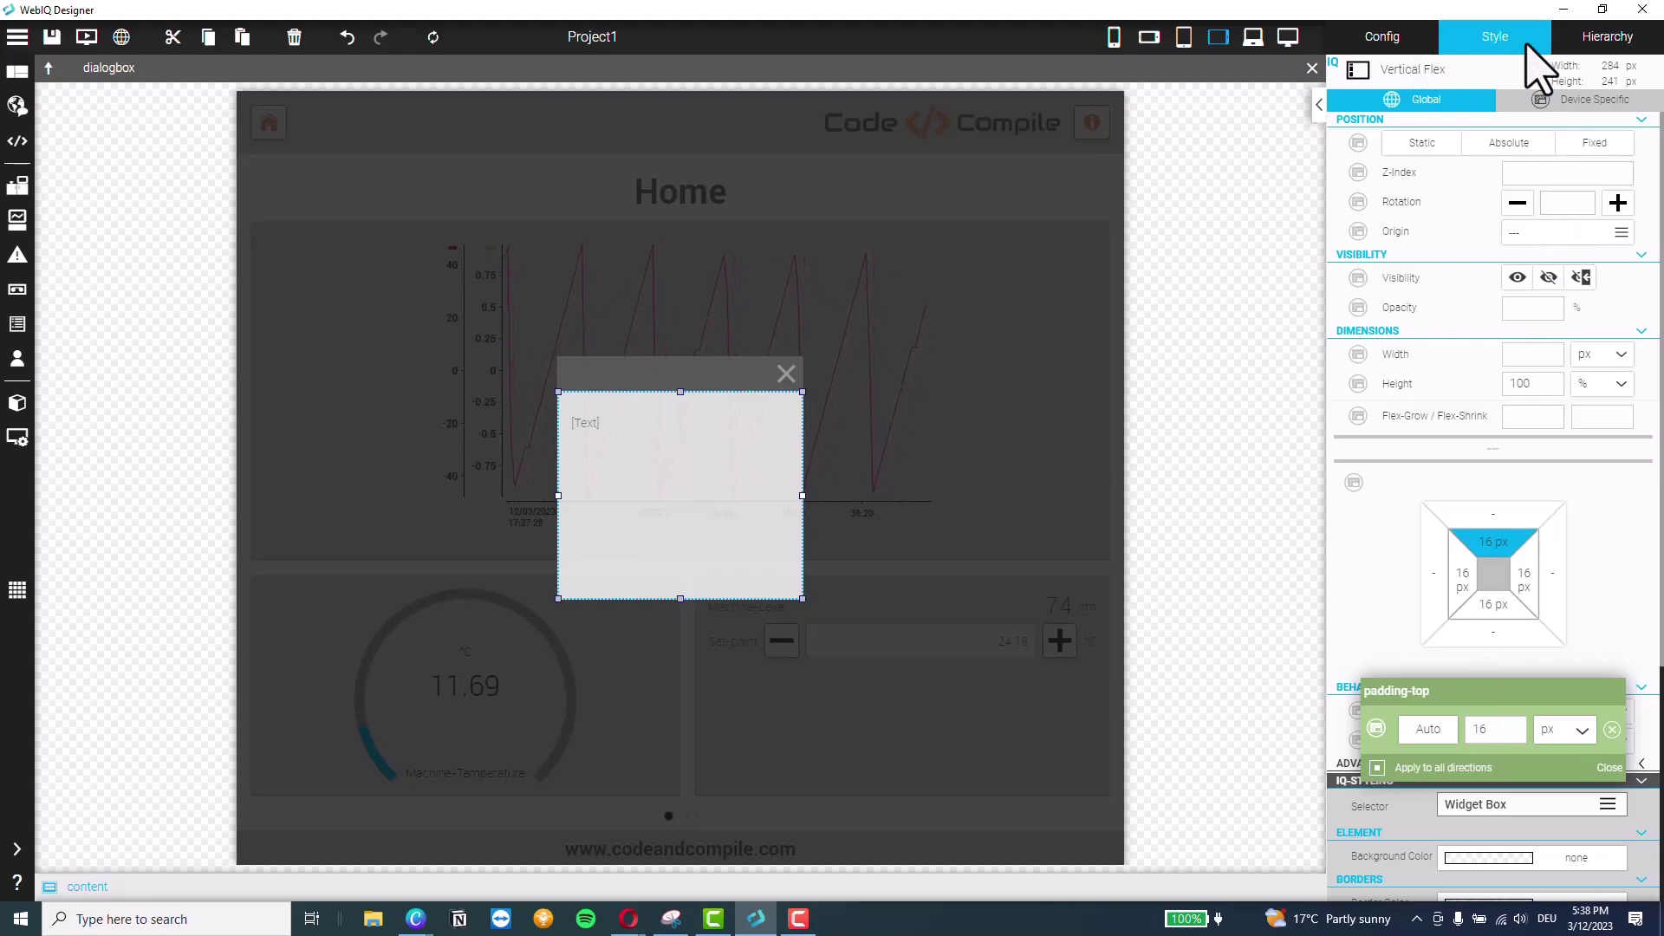
Set the text element's message to 'Please like this video and subscribe to this channel :)'
click(1596, 40)
click(1387, 117)
click(1378, 43)
click(1387, 407)
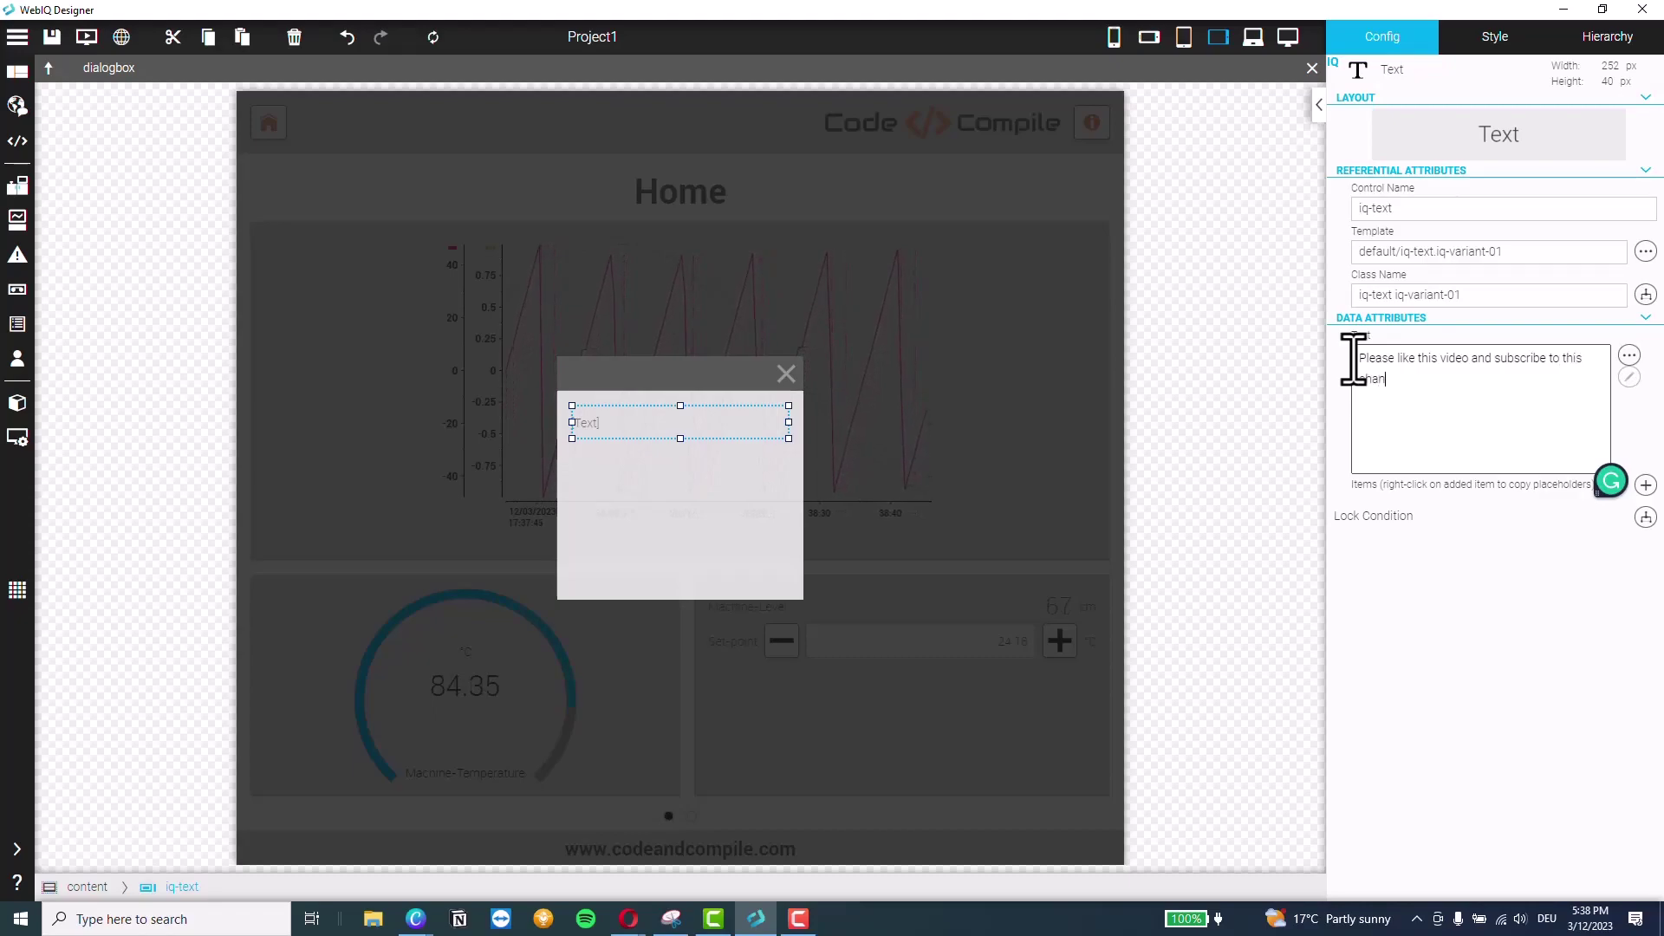
text(:))
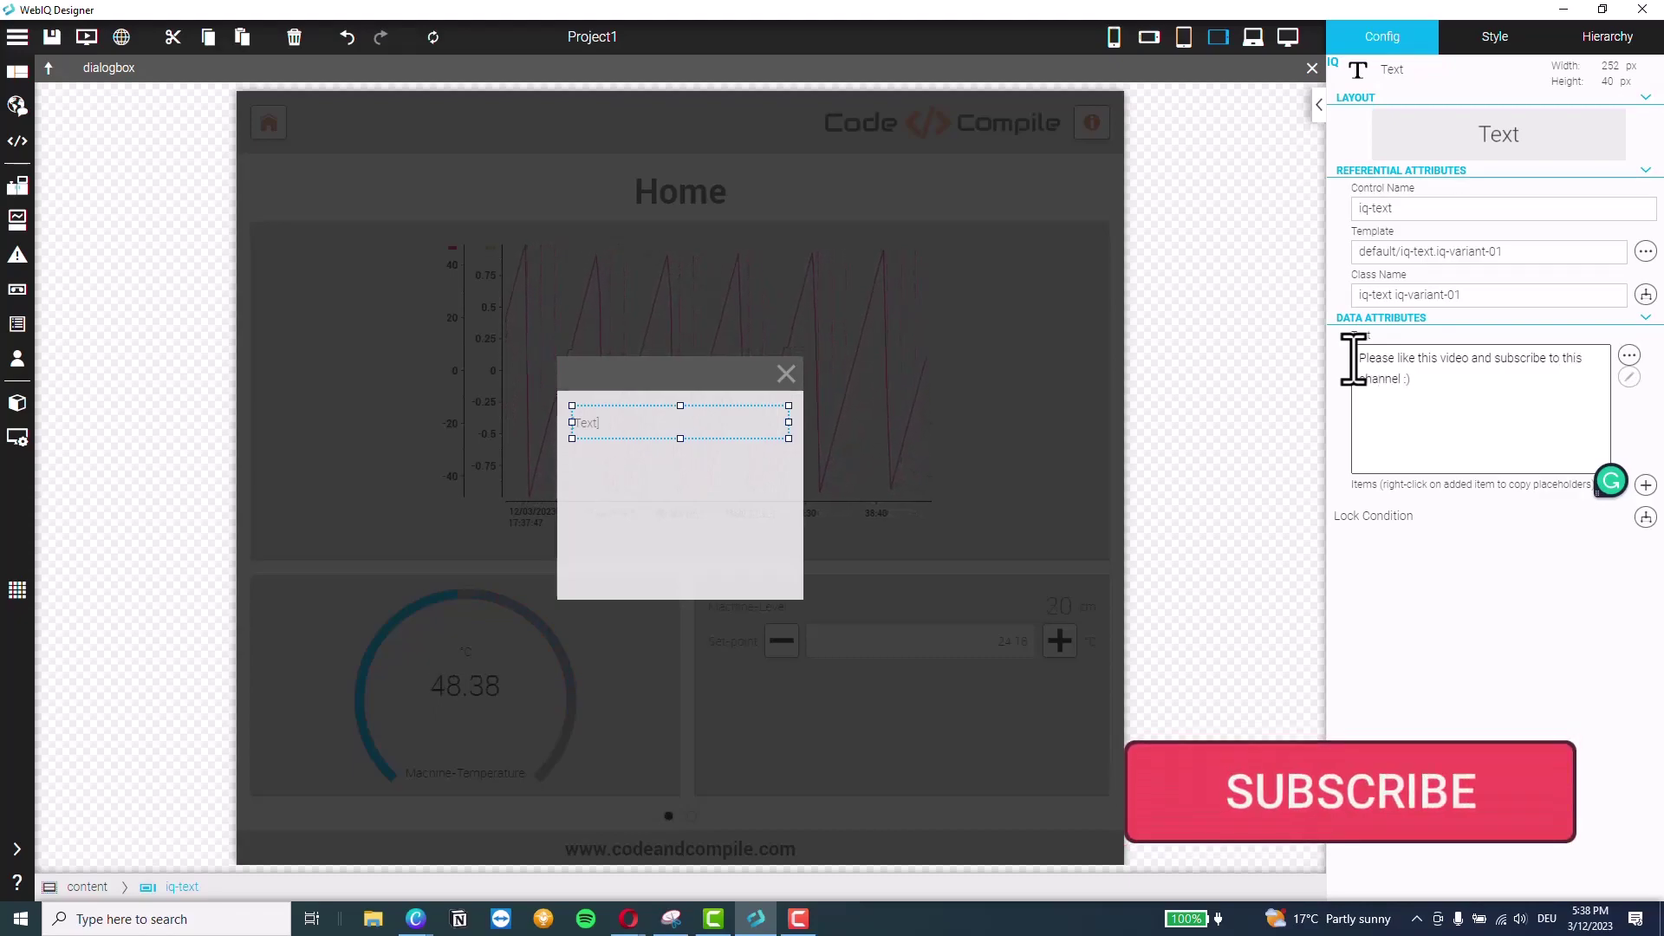
Style the text's Value in RobotoBold at 25 px with centre alignment
click(1503, 52)
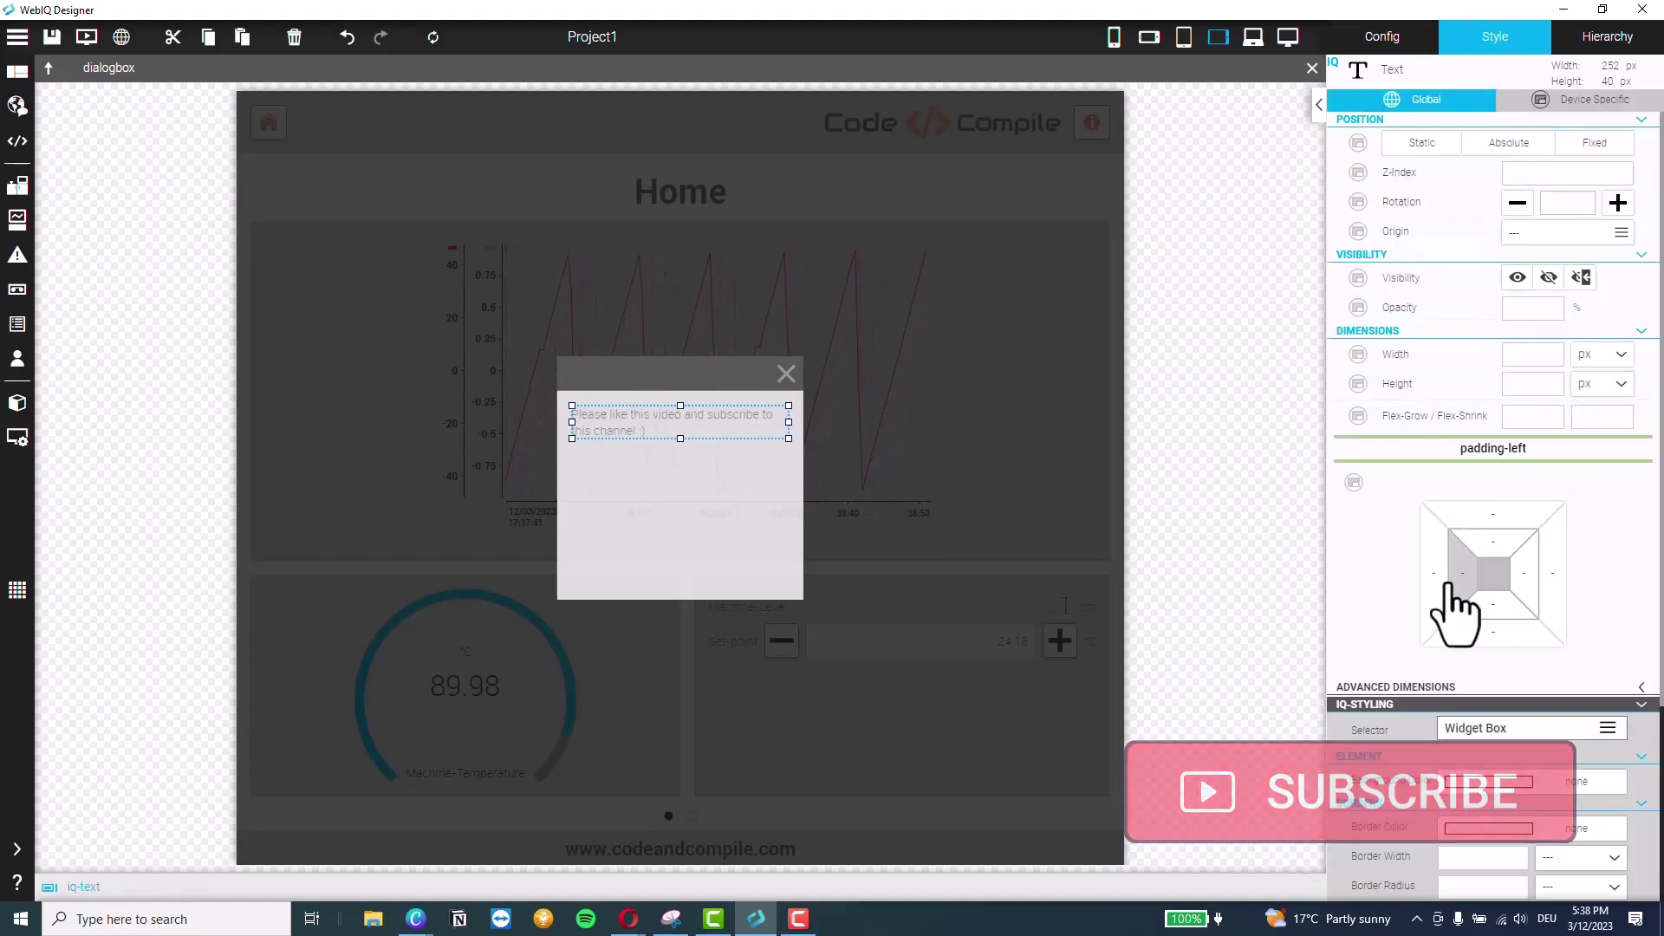
scroll(1438, 584, down, 3)
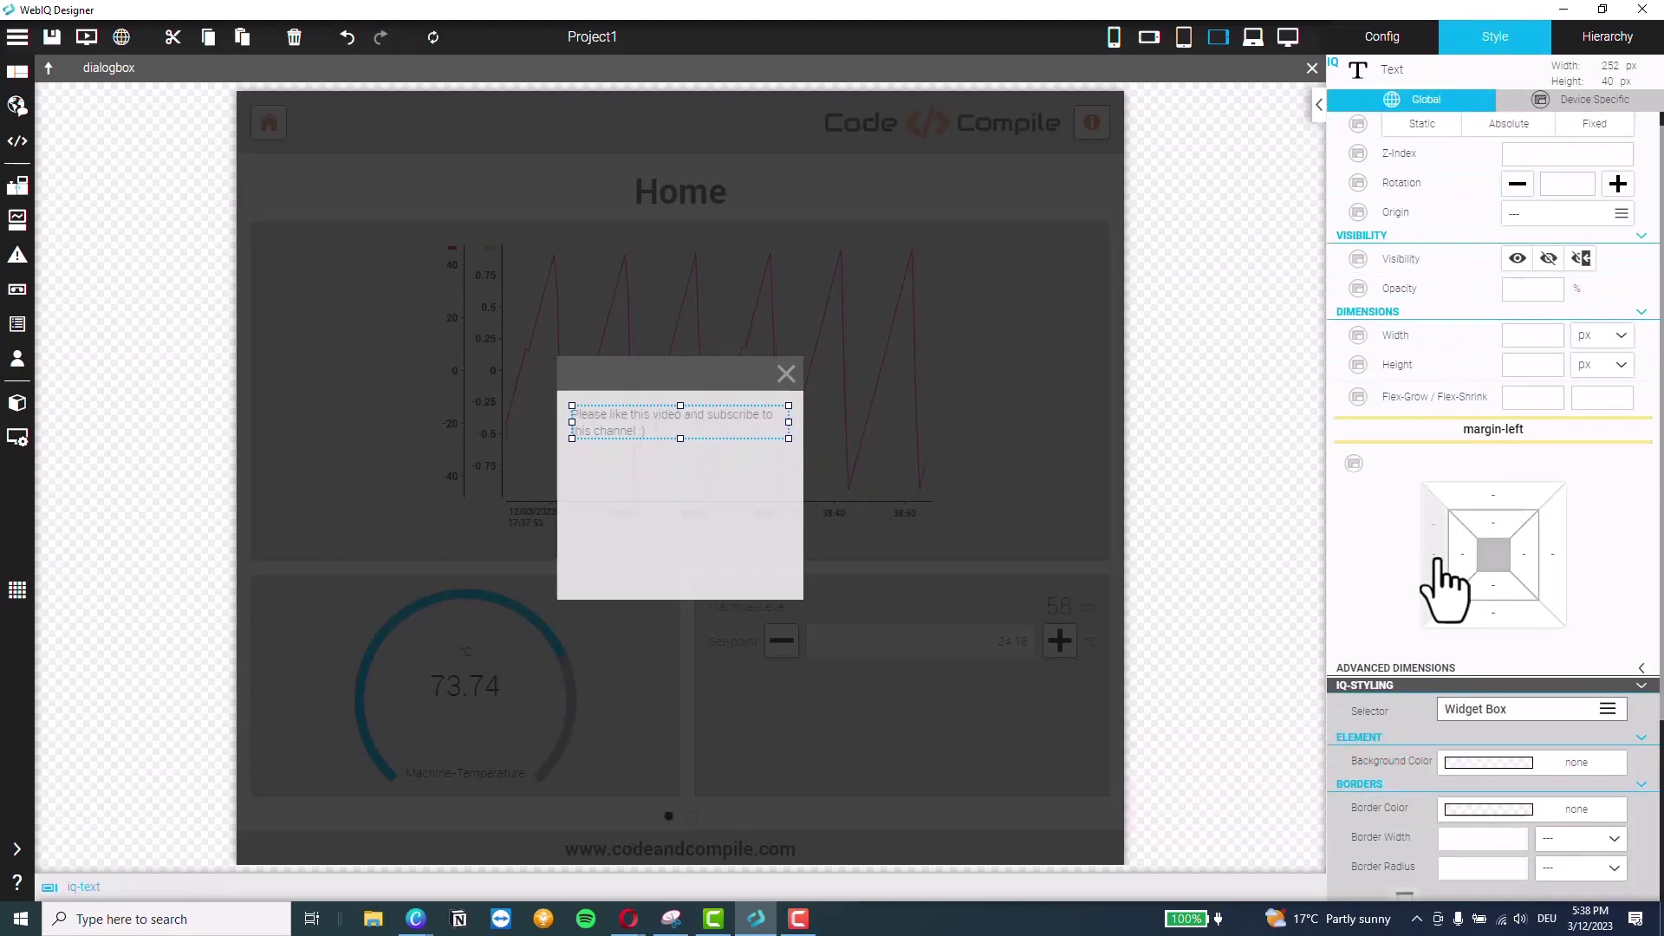
click(1492, 468)
click(1487, 518)
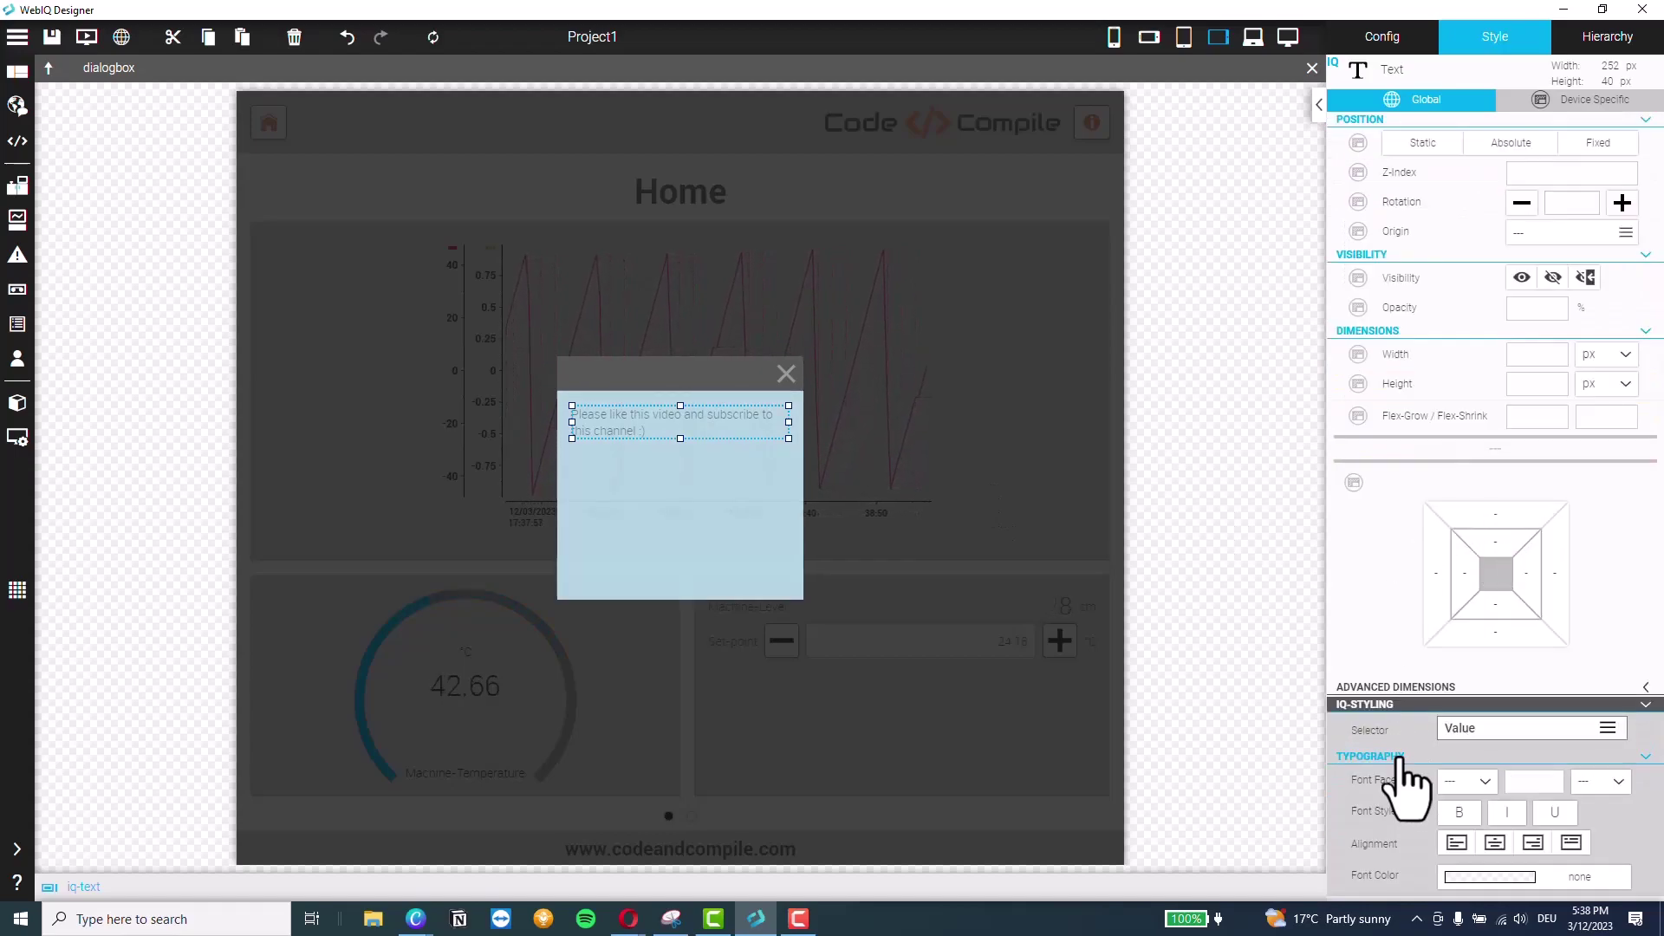
click(1473, 782)
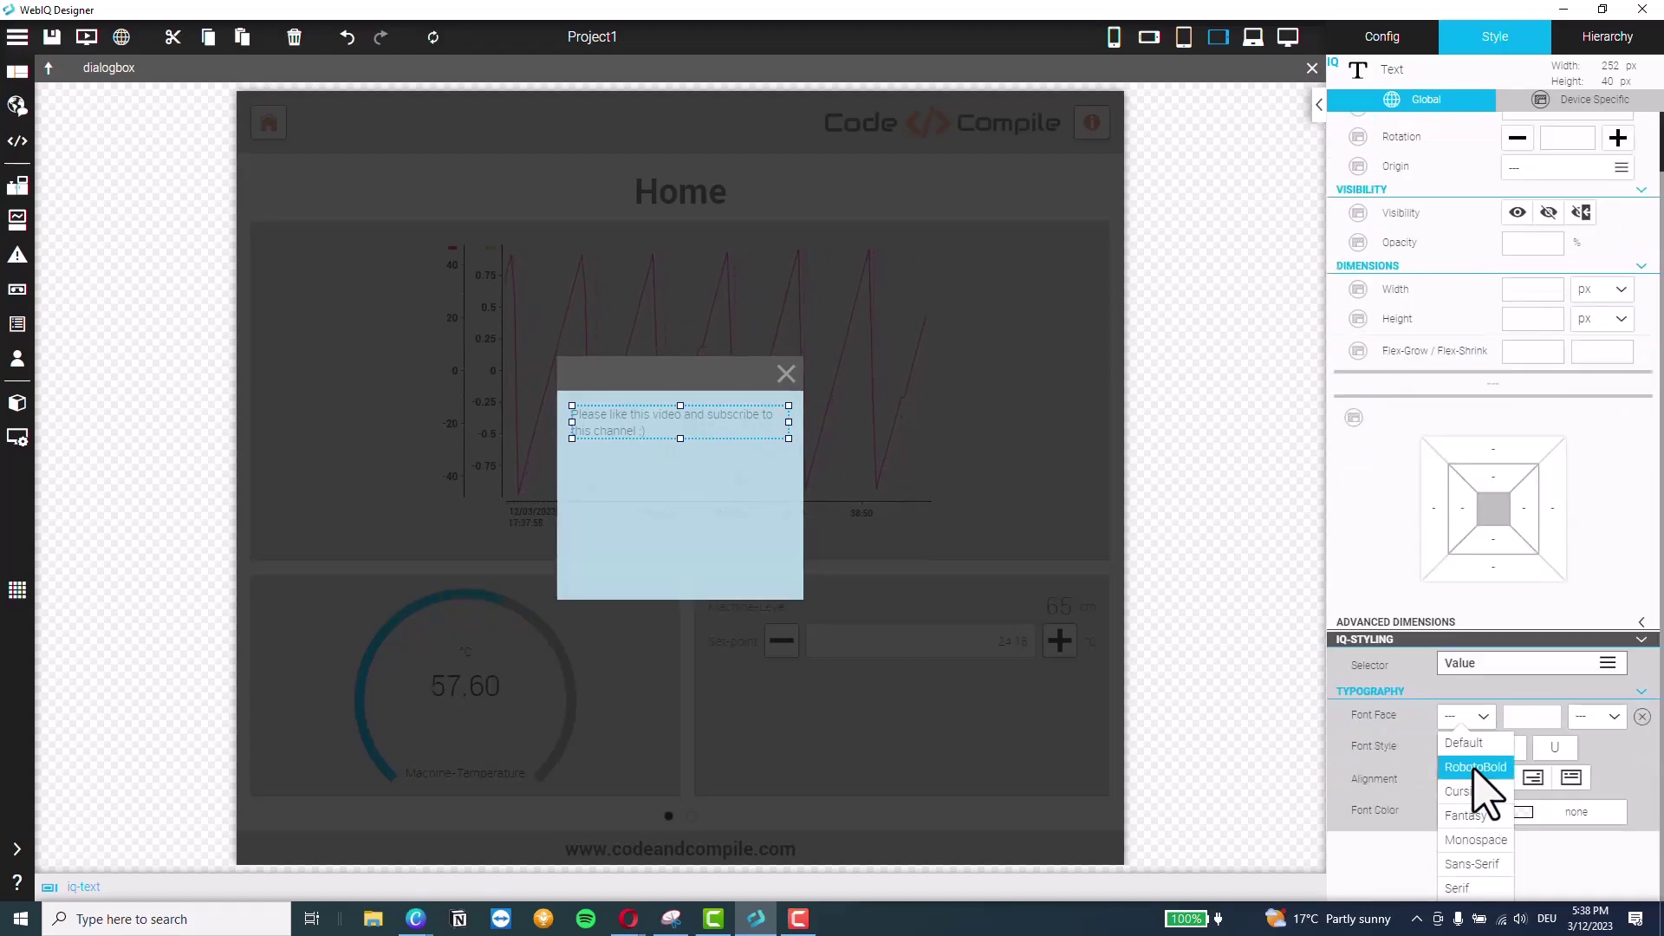
click(1498, 774)
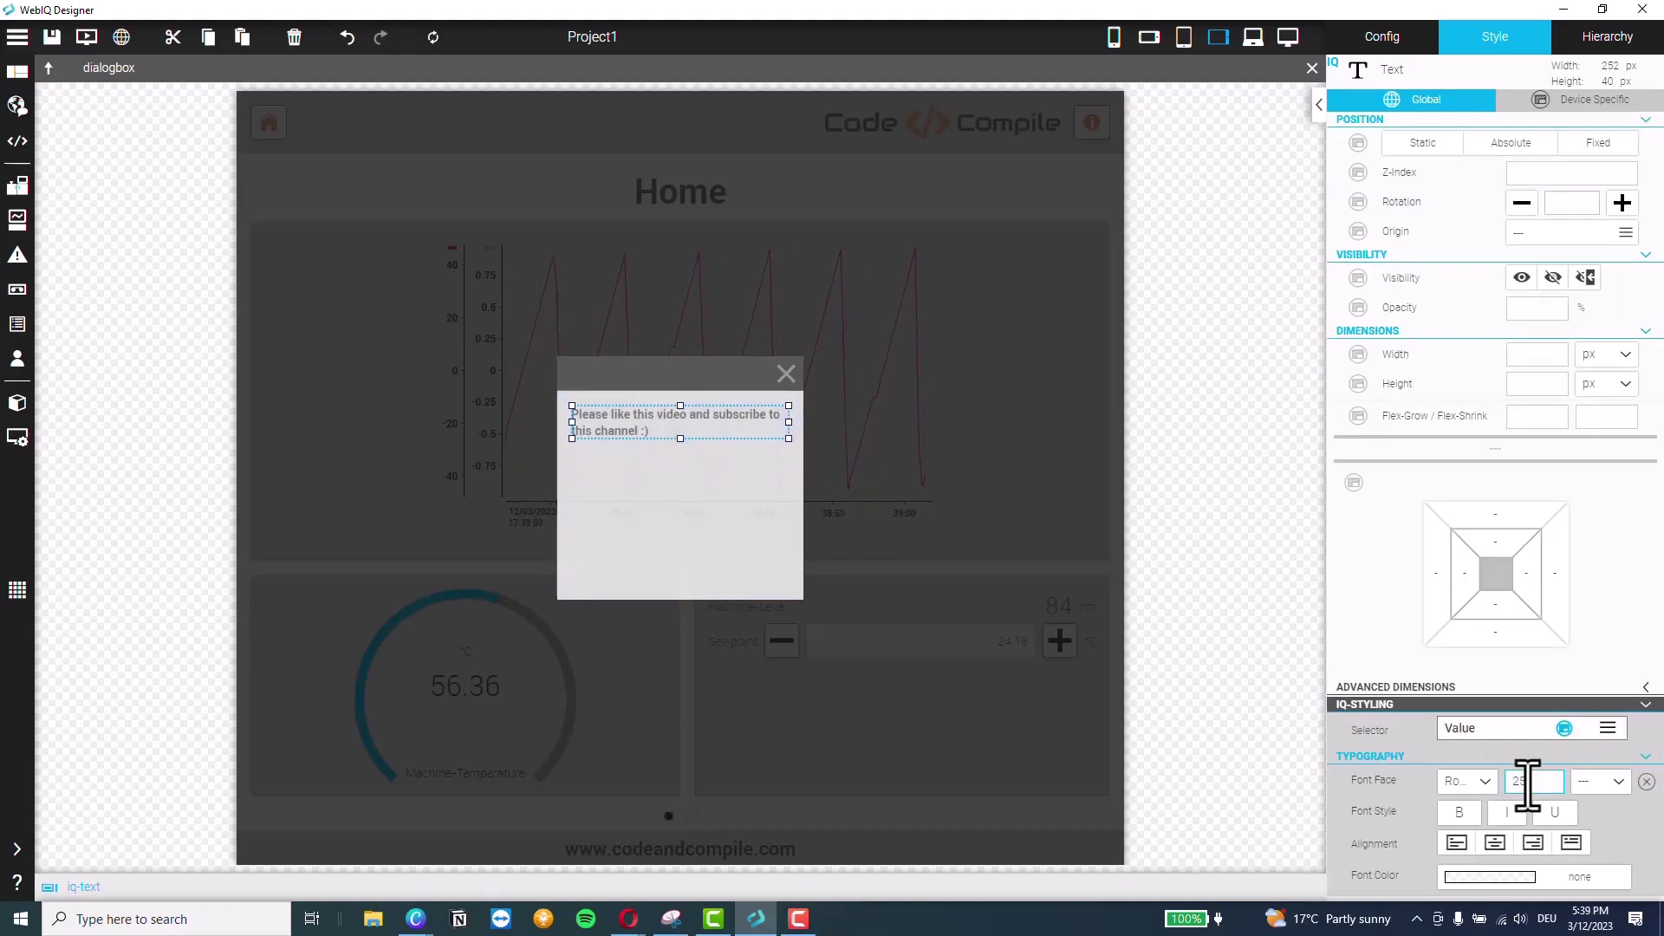
click(1496, 842)
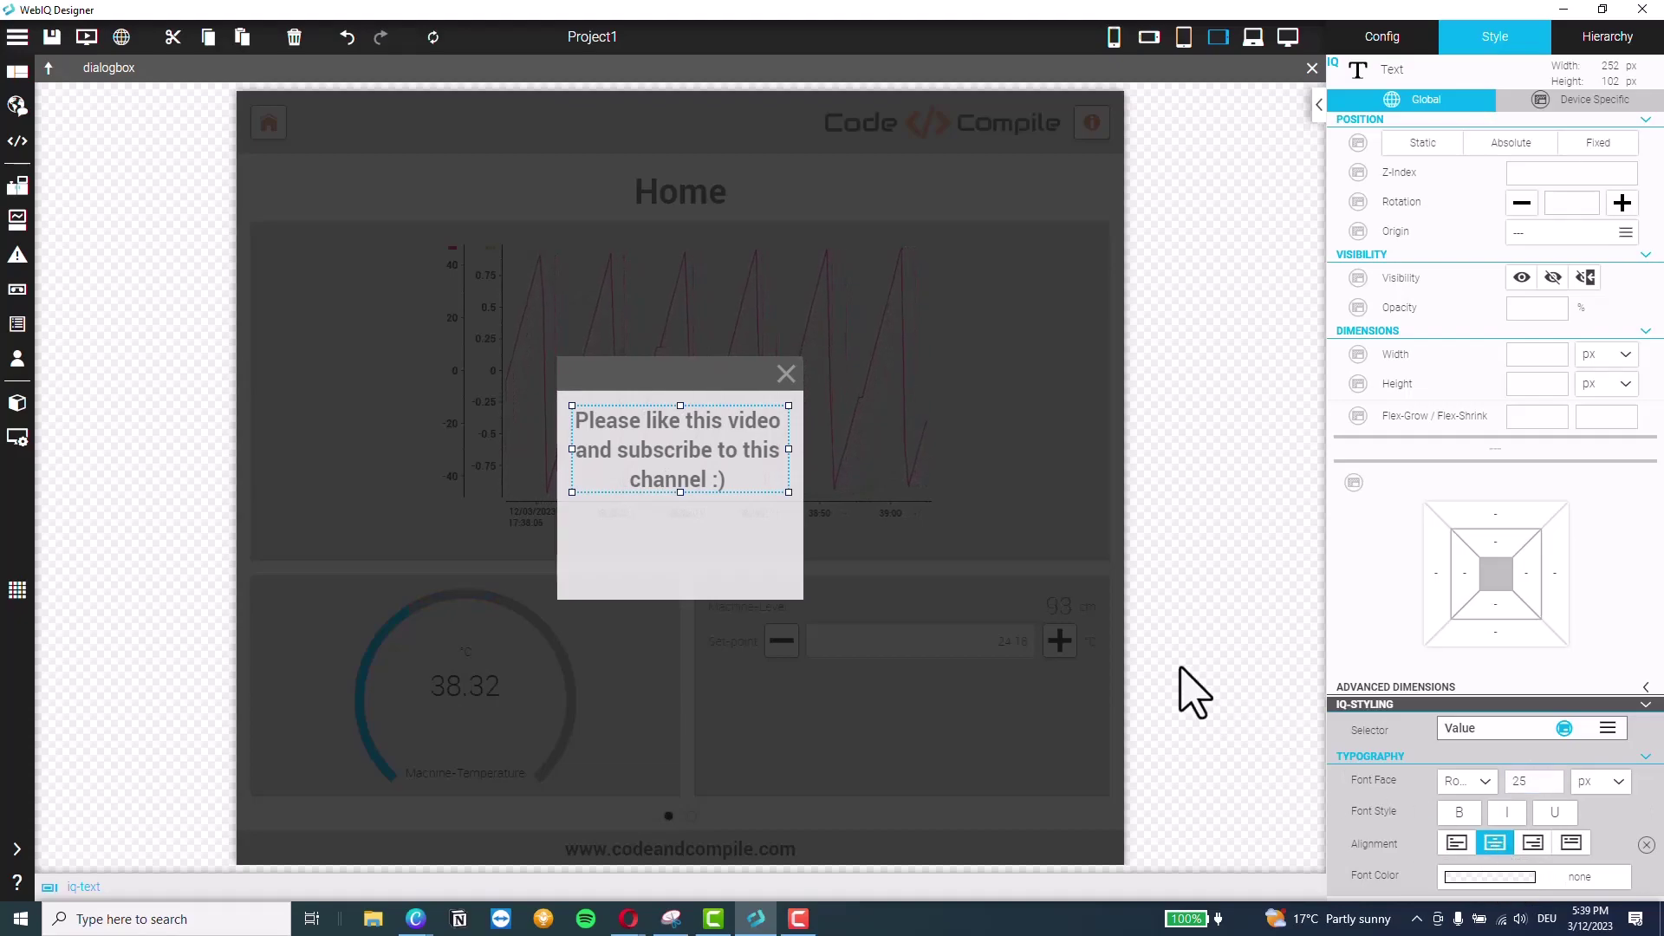
click(652, 455)
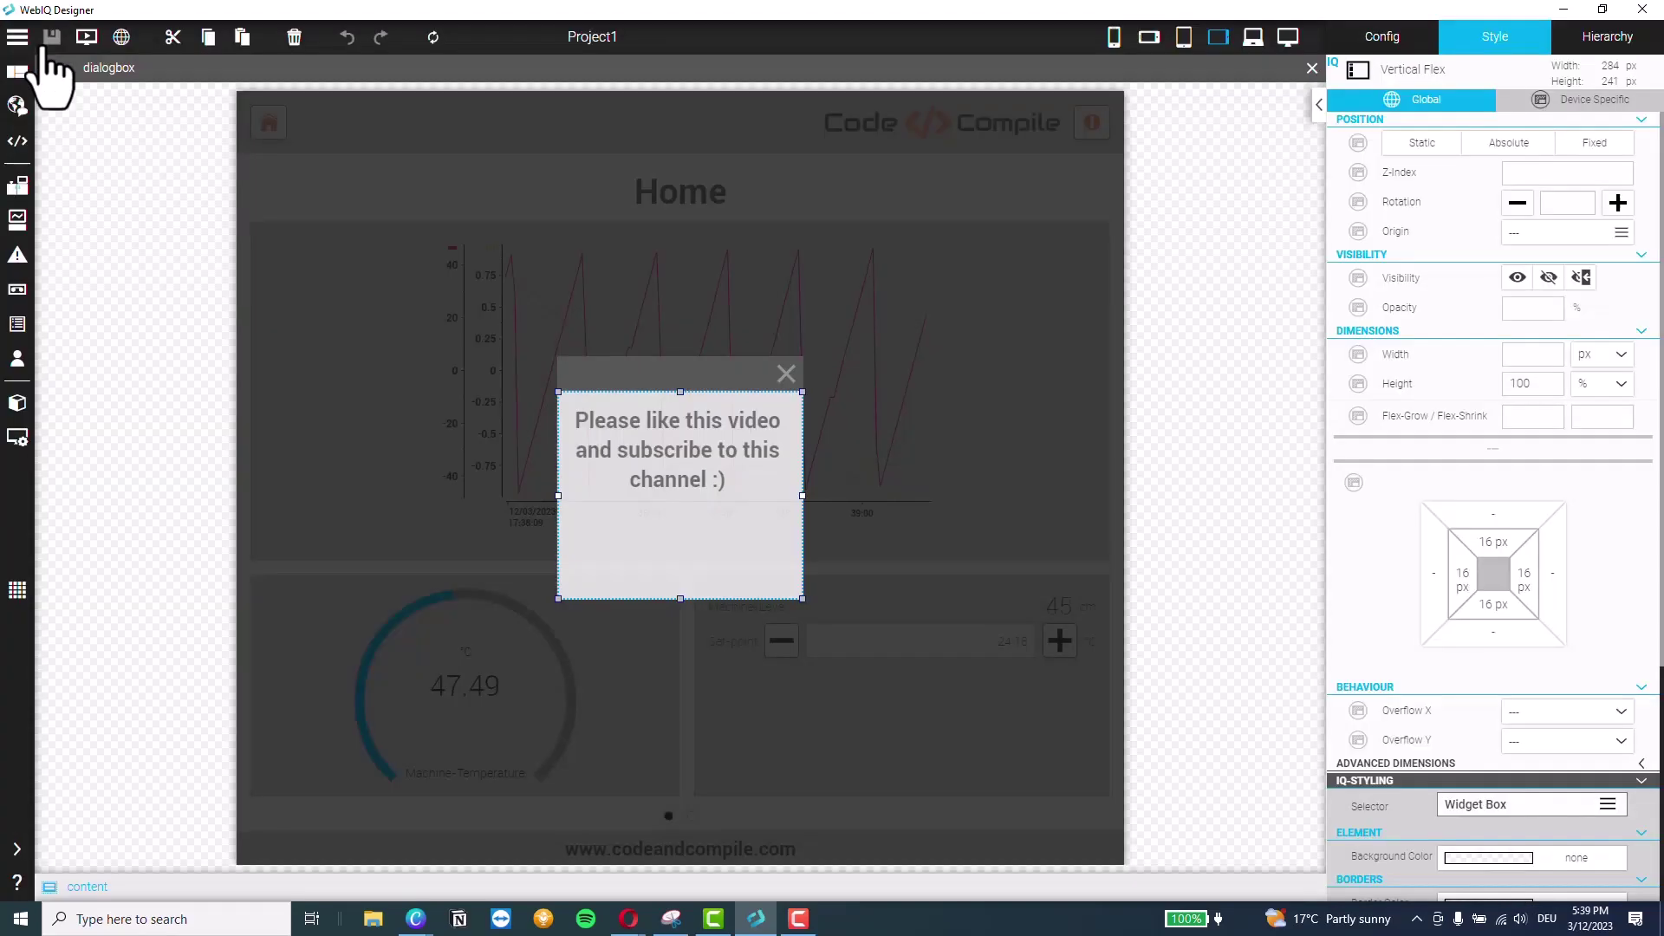
click(86, 39)
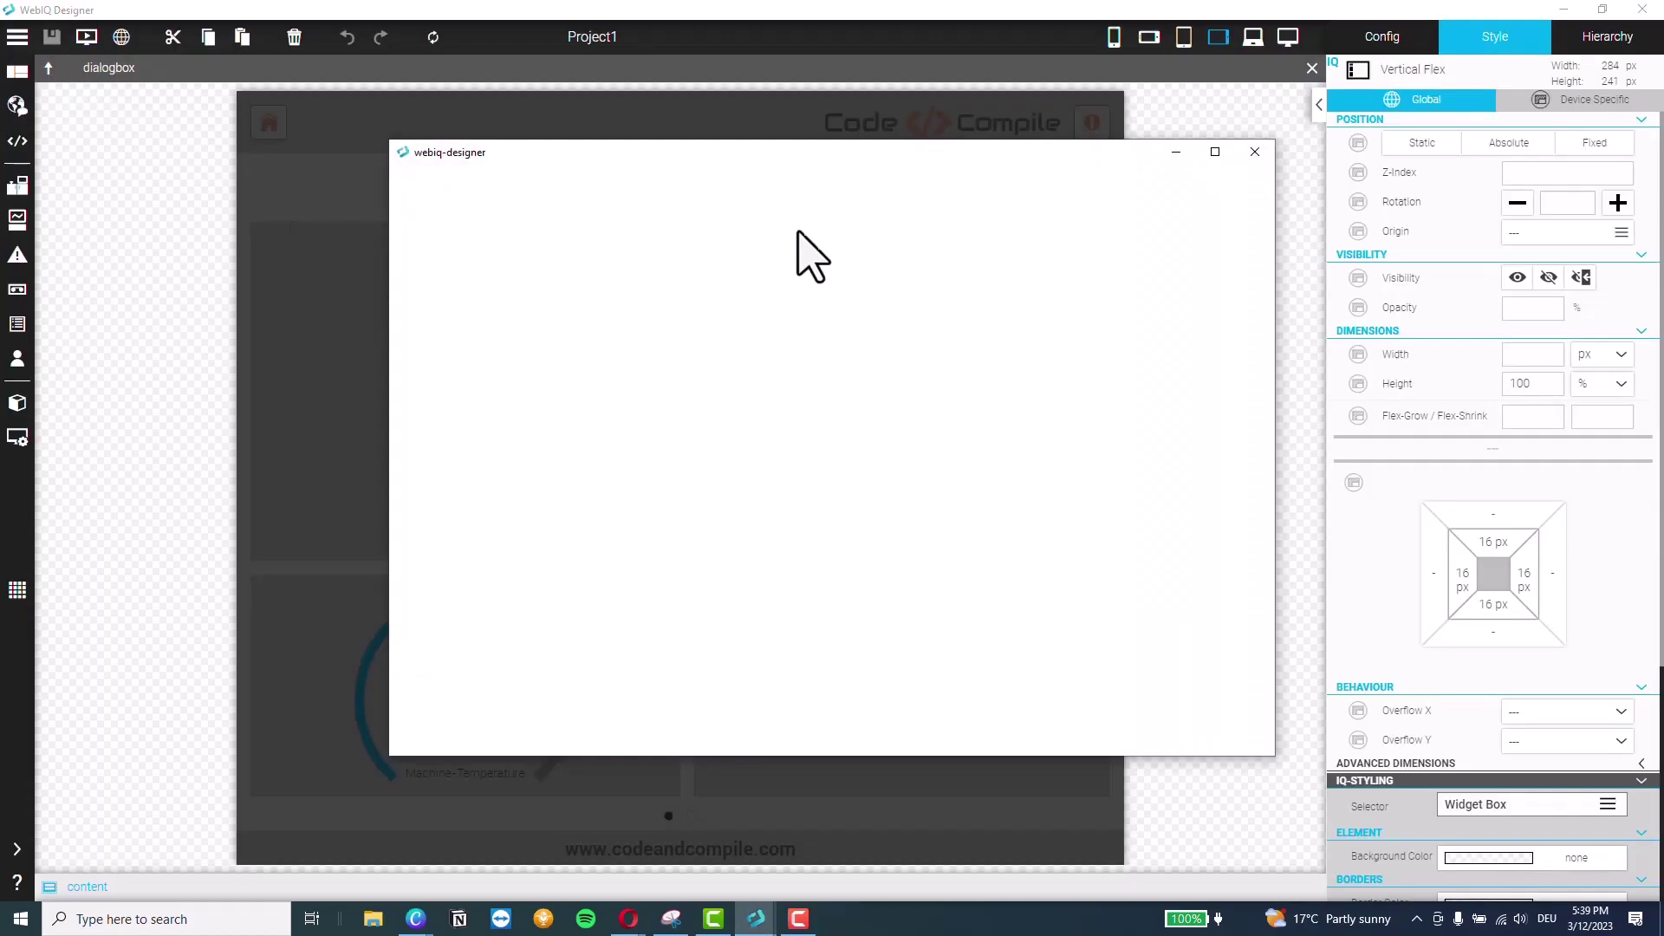
drag(881, 145, 774, 50)
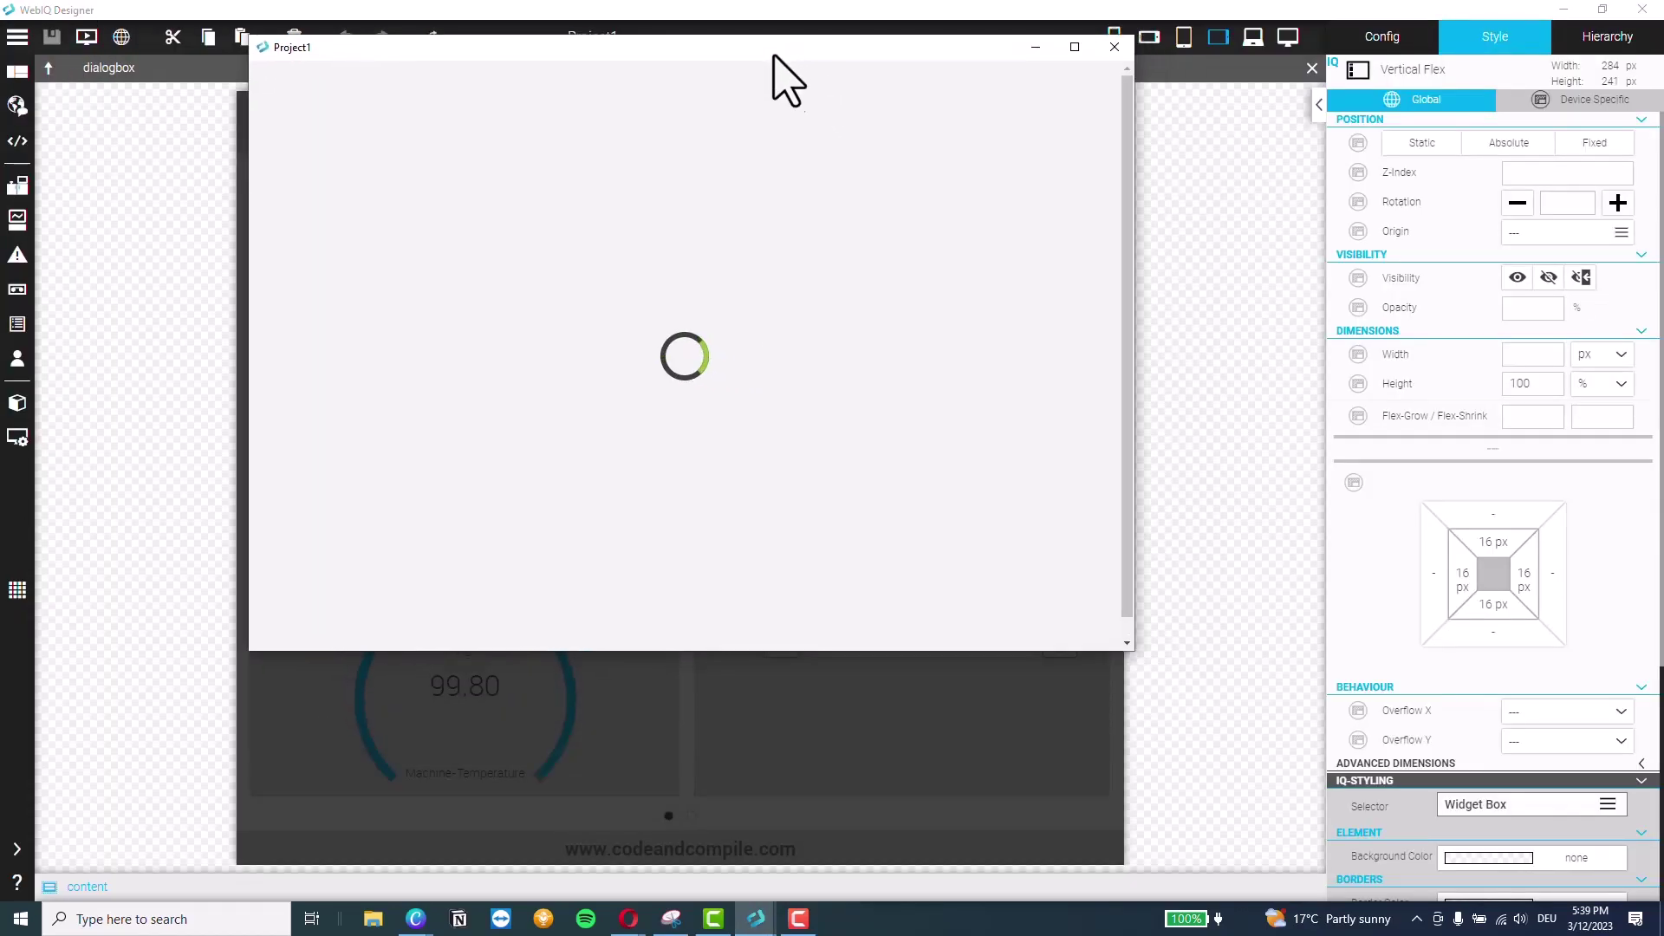
drag(839, 650, 854, 882)
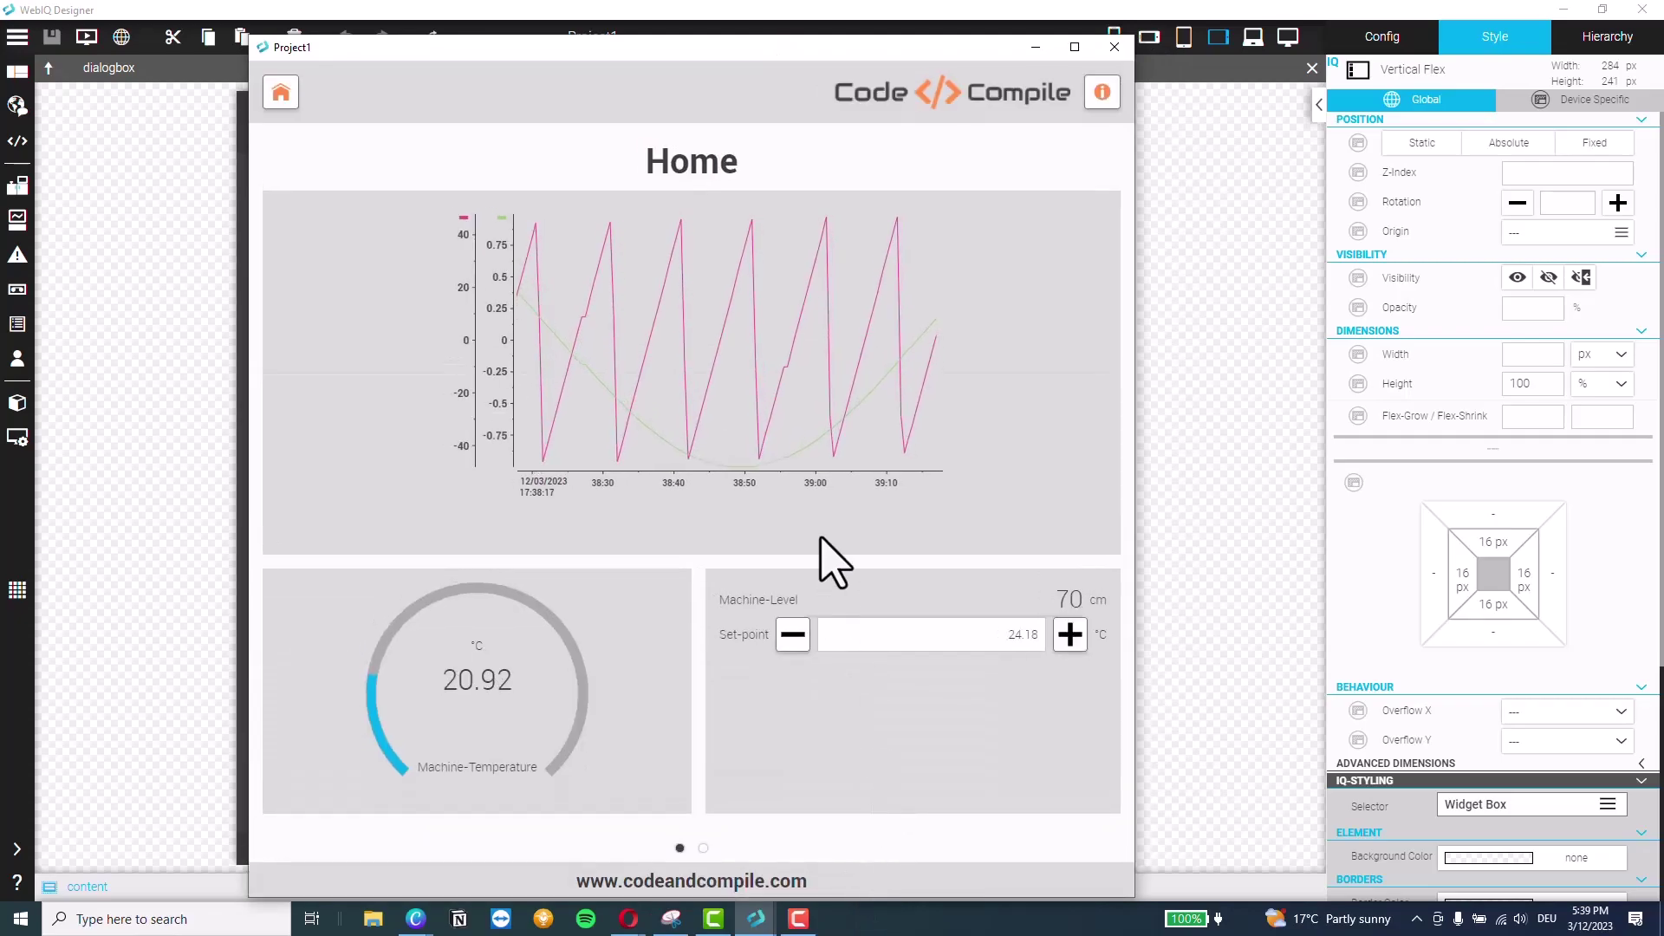
click(703, 850)
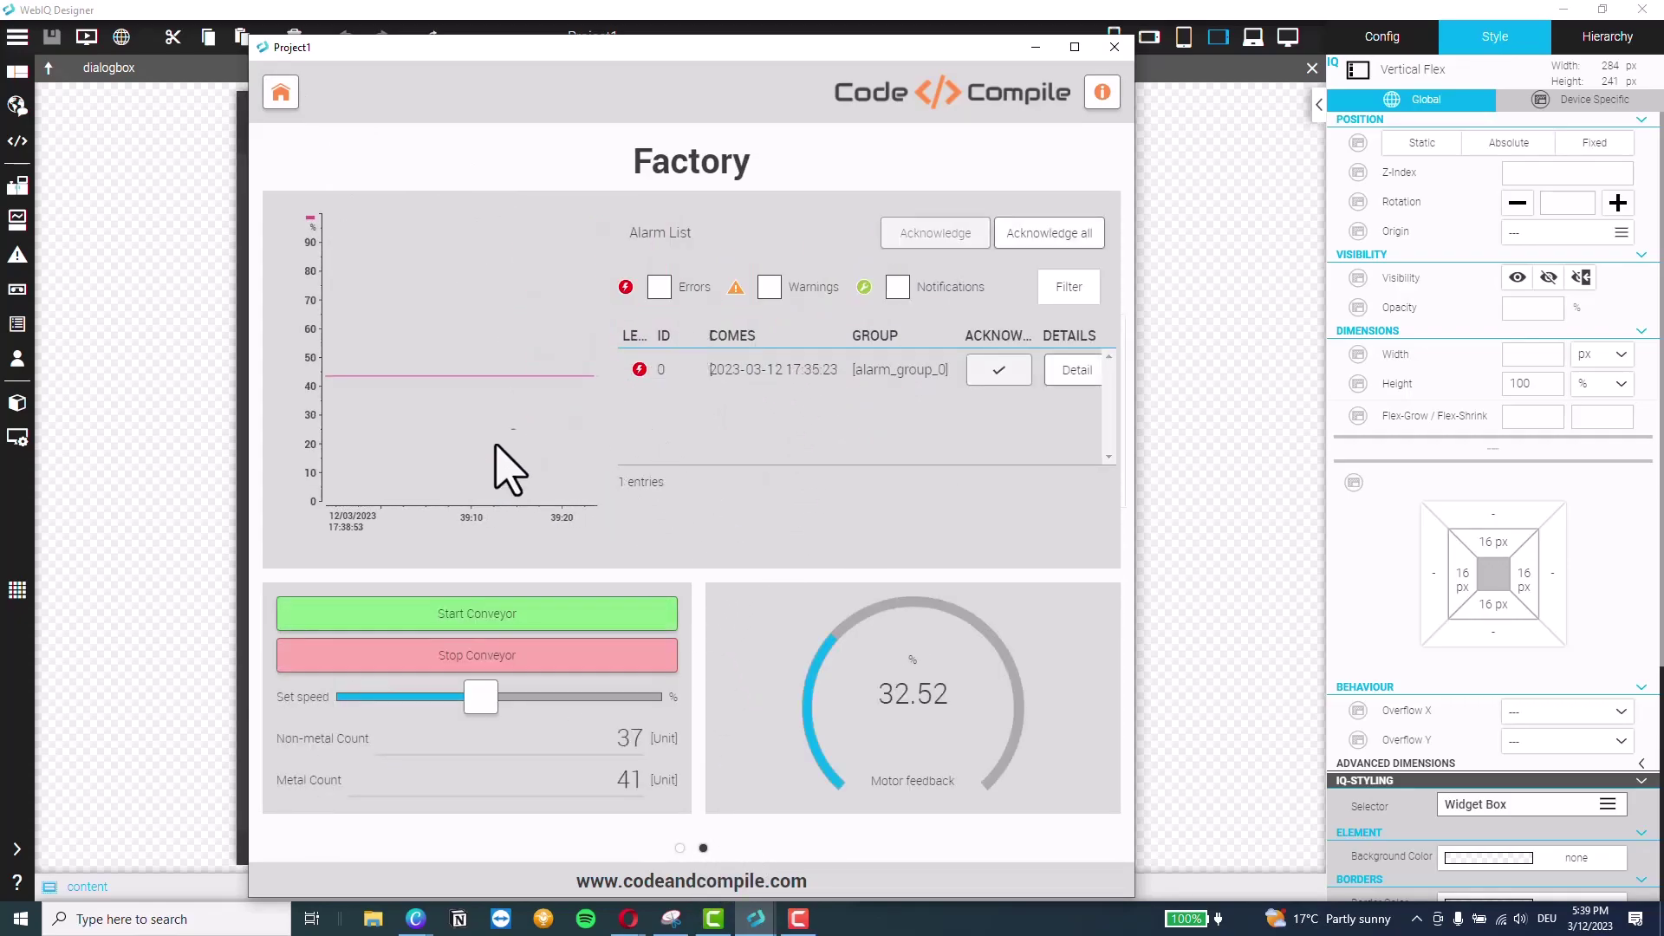
drag(435, 703, 409, 703)
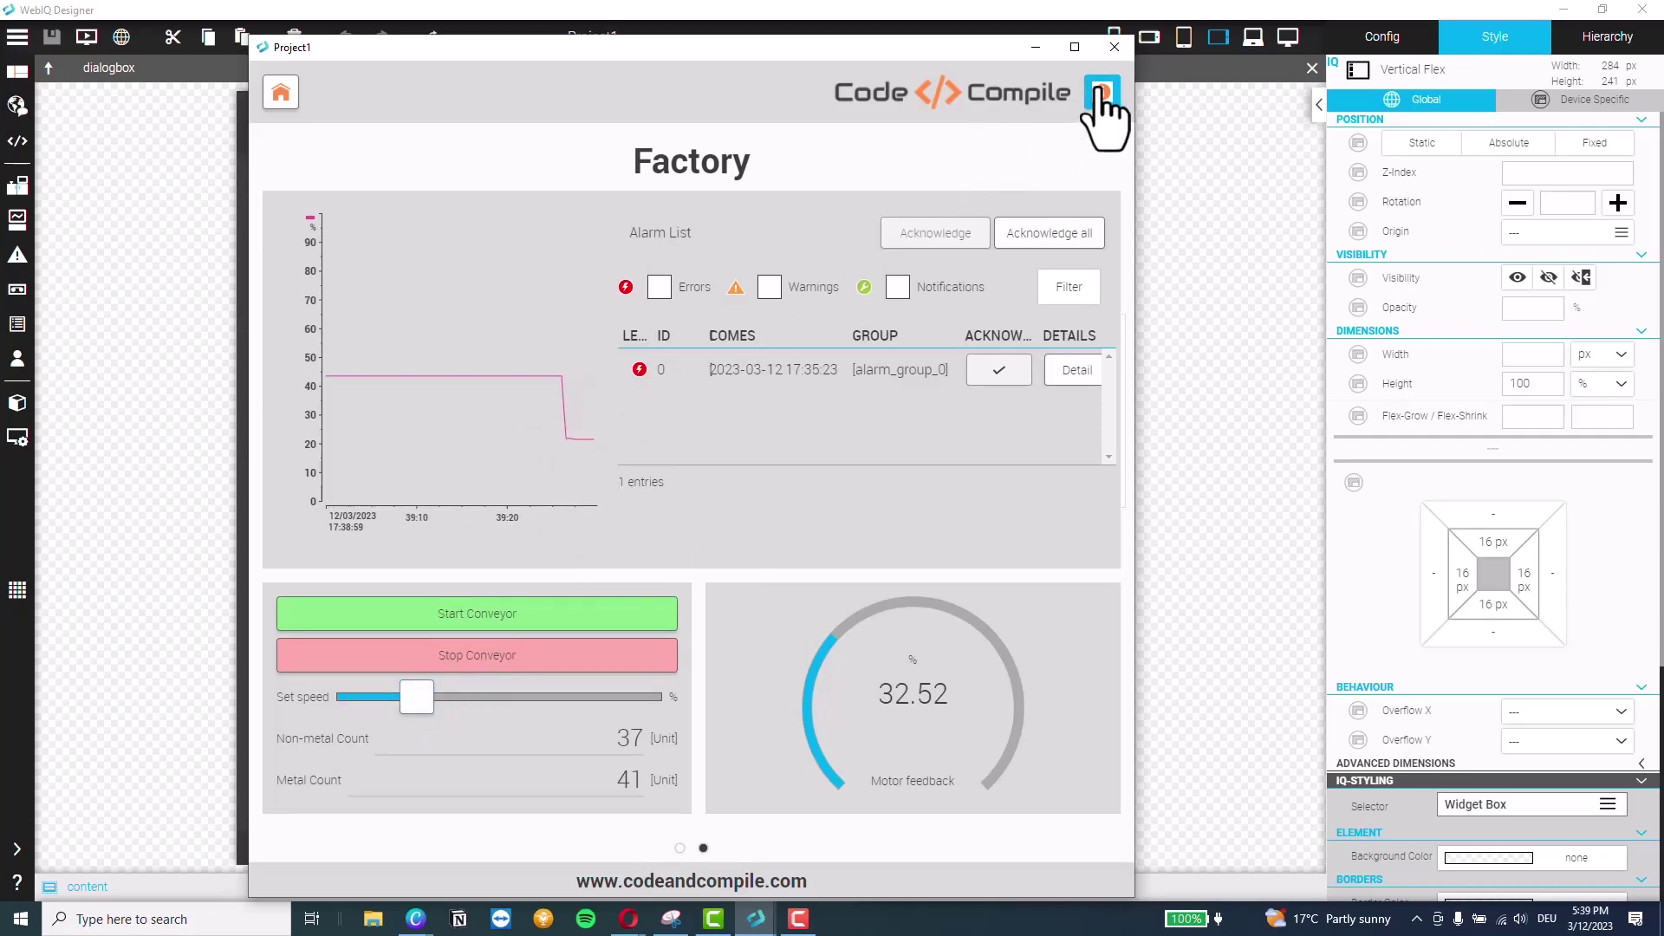
click(1115, 49)
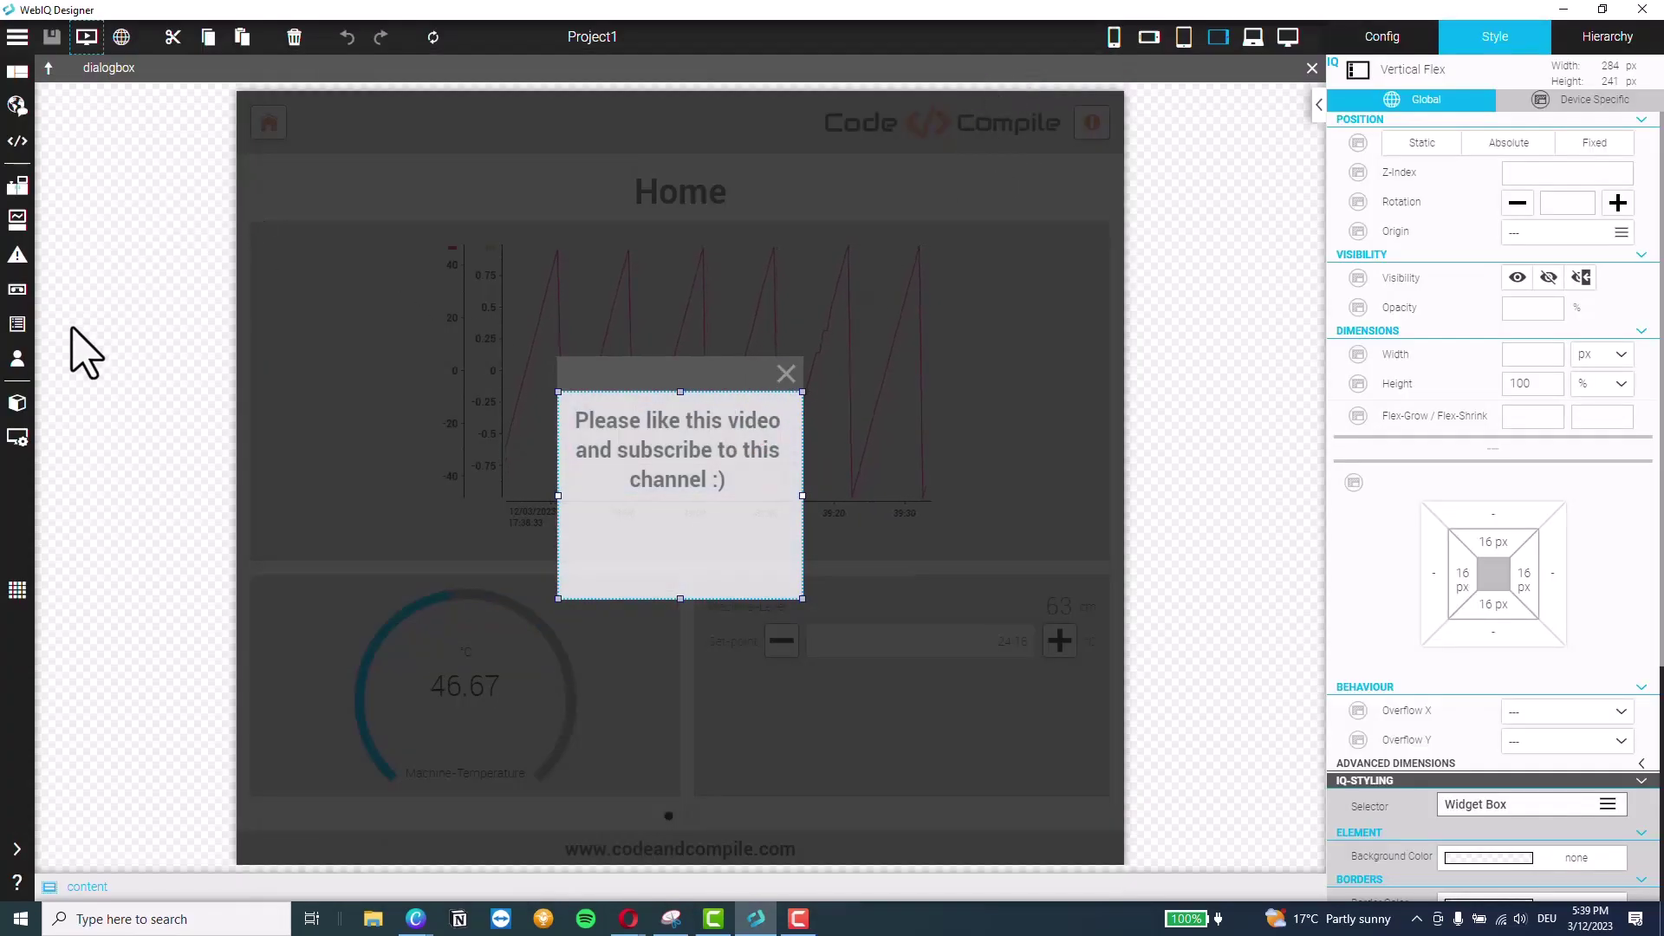
Leave dialog editing and add a dialog onClick action to the info button
click(1594, 42)
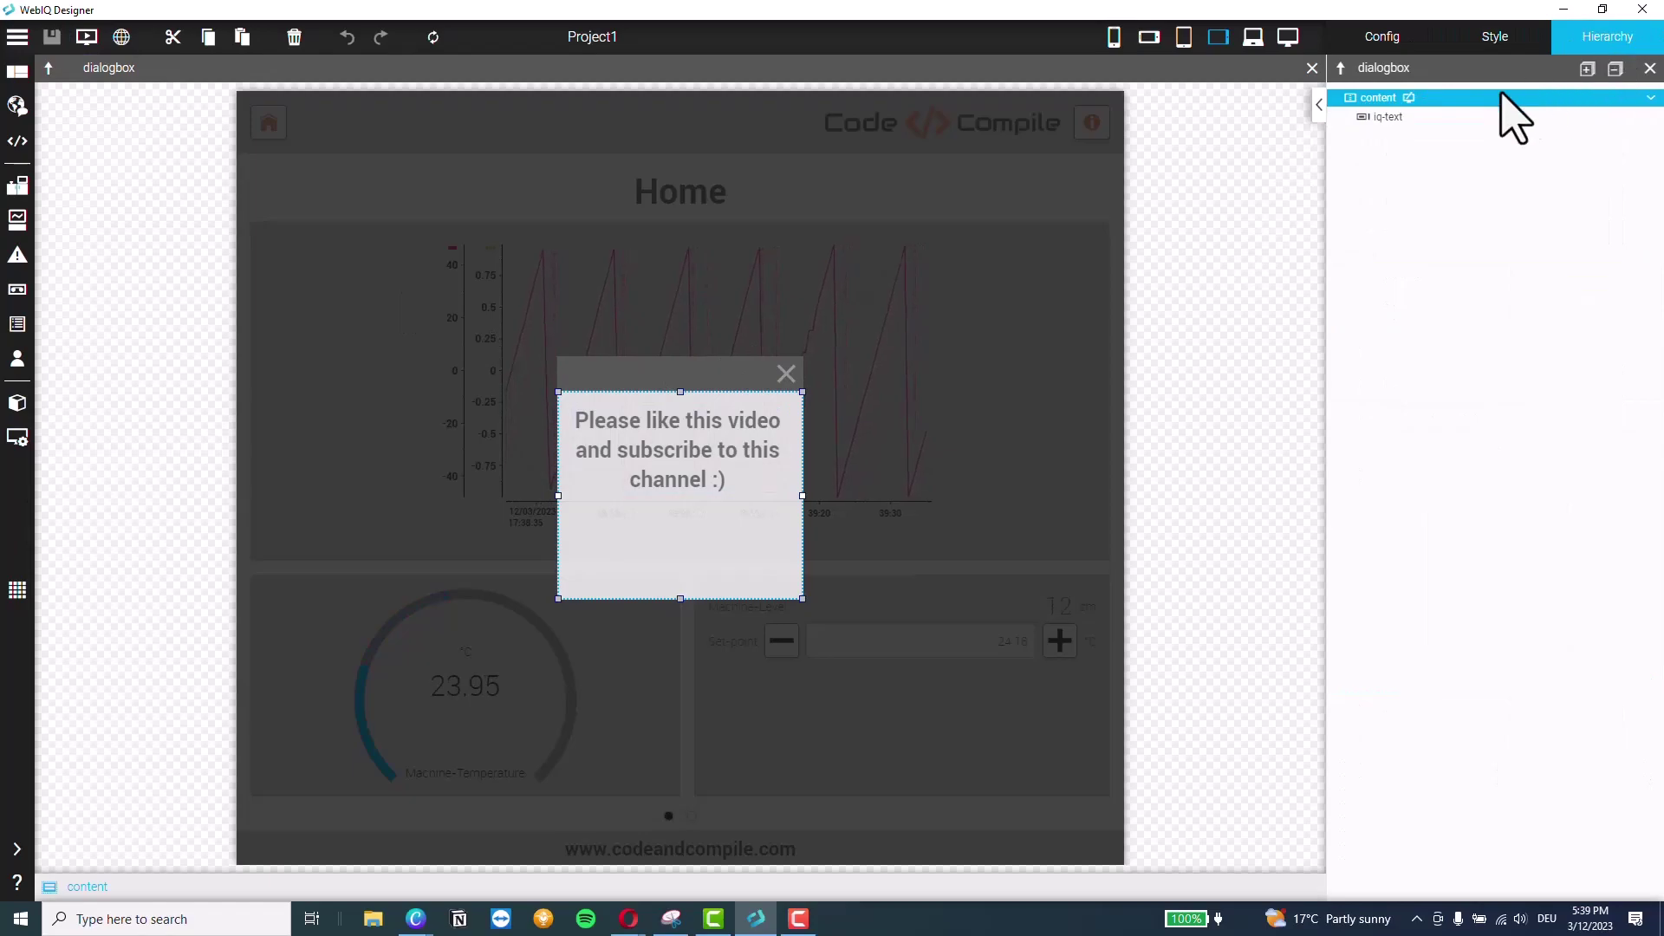
click(1341, 67)
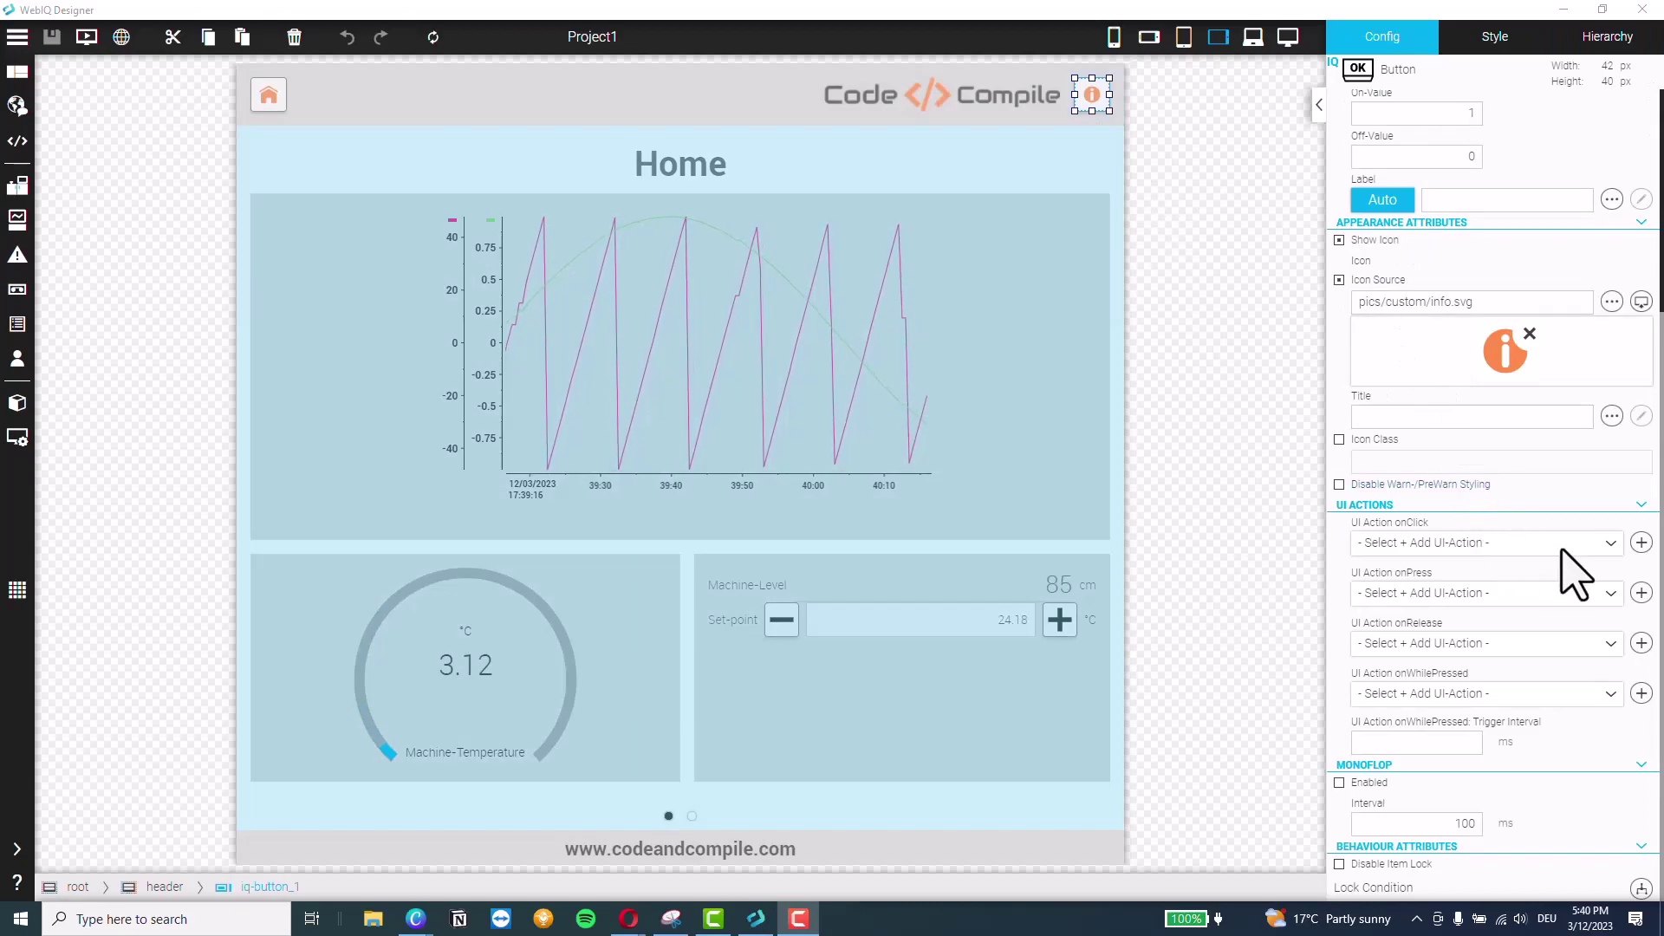
click(1561, 549)
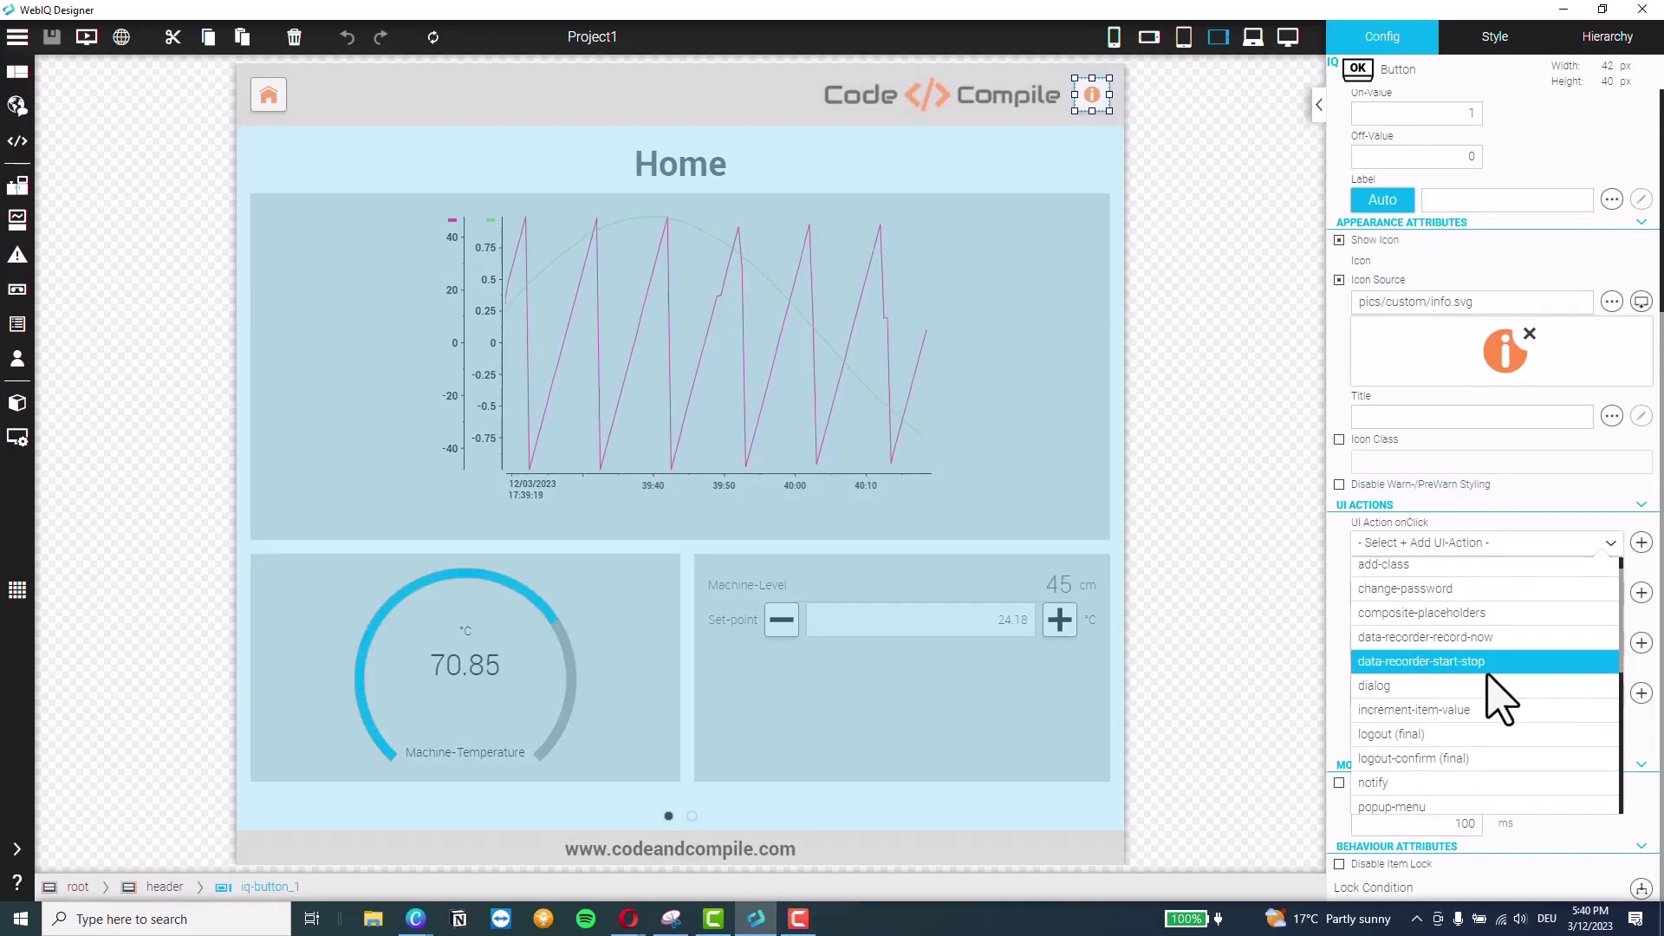
click(1511, 714)
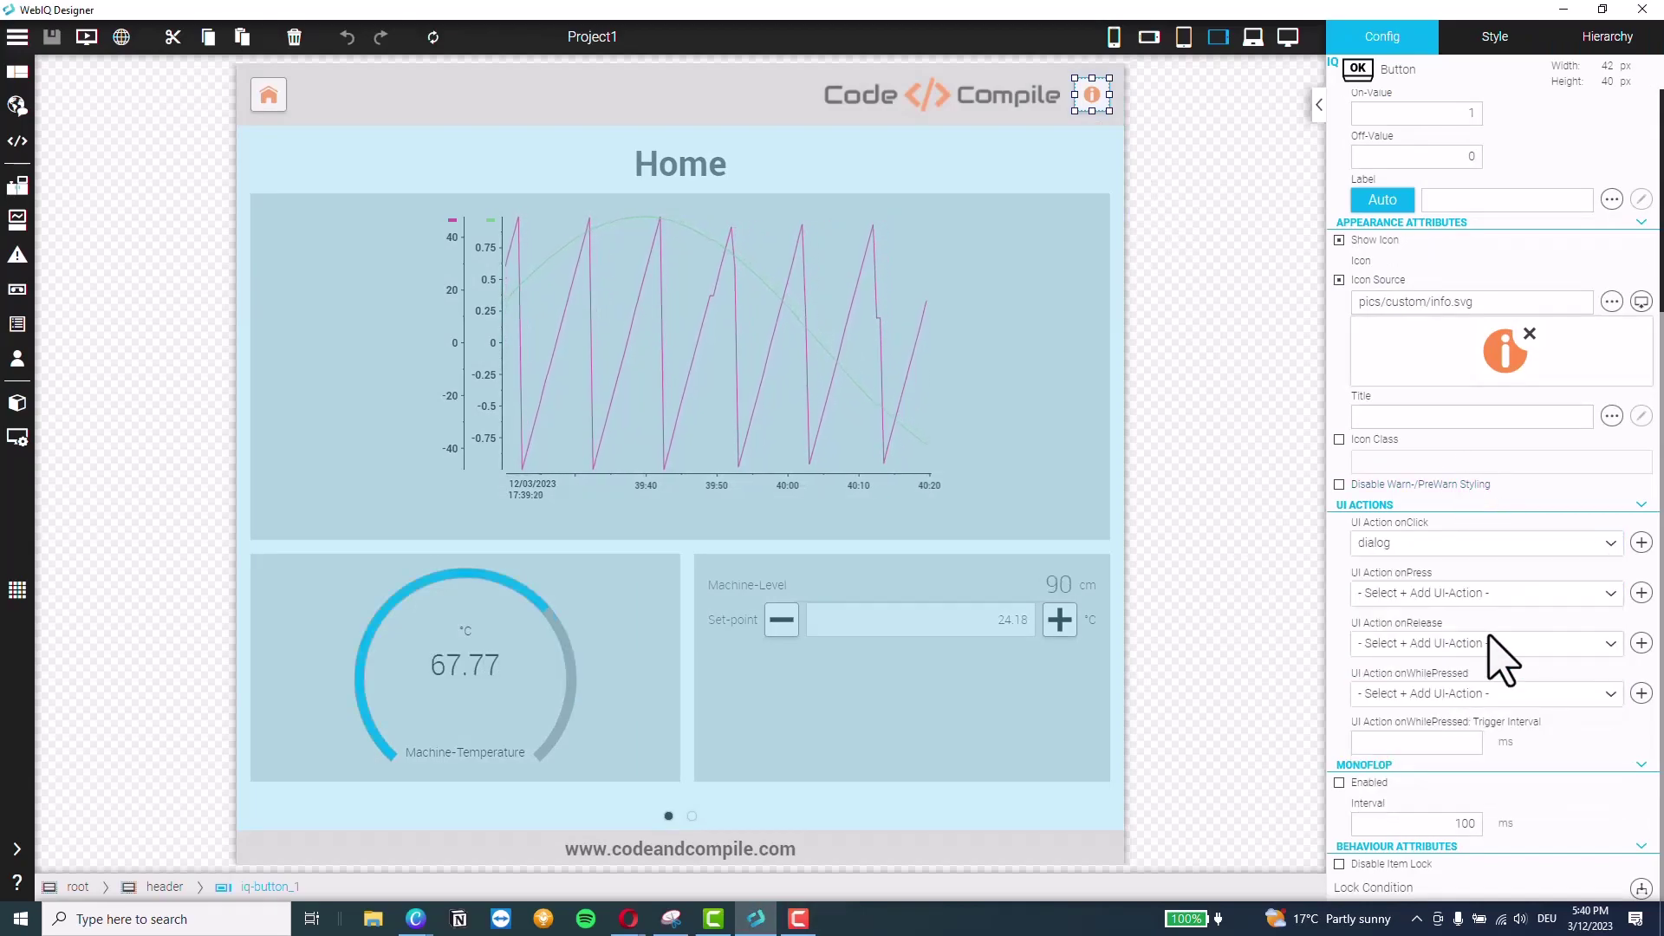
click(1641, 543)
Target the dialogbox control with operation show, then save and preview the project
click(1633, 574)
click(1547, 613)
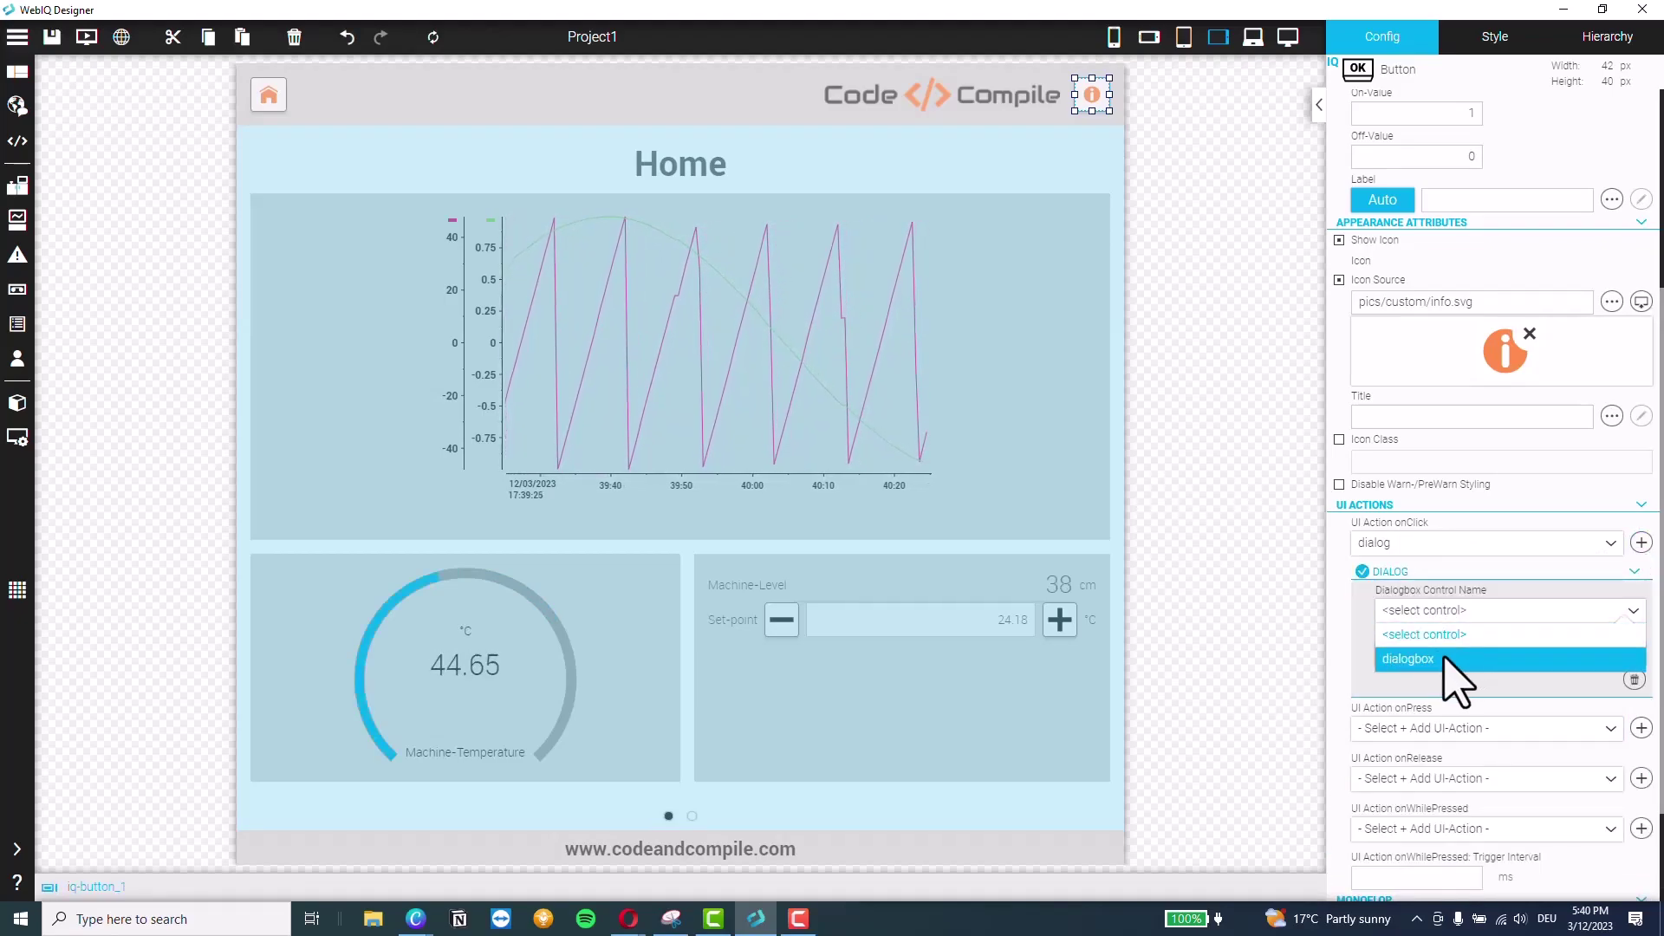
click(1442, 658)
click(1393, 651)
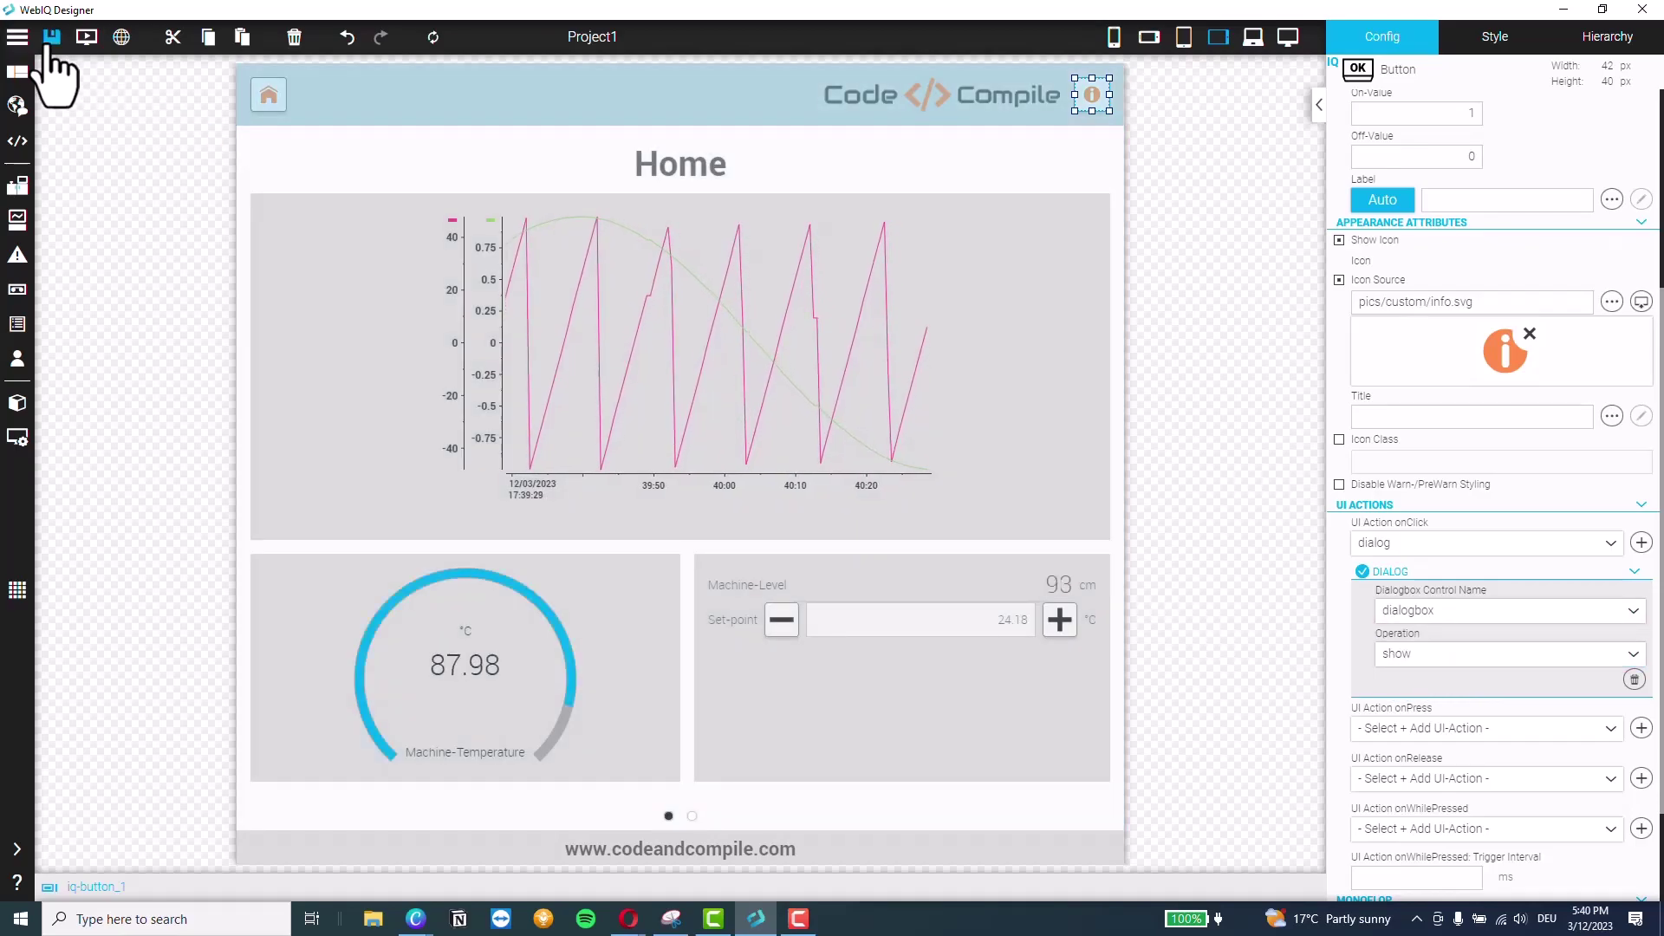
click(50, 40)
click(86, 38)
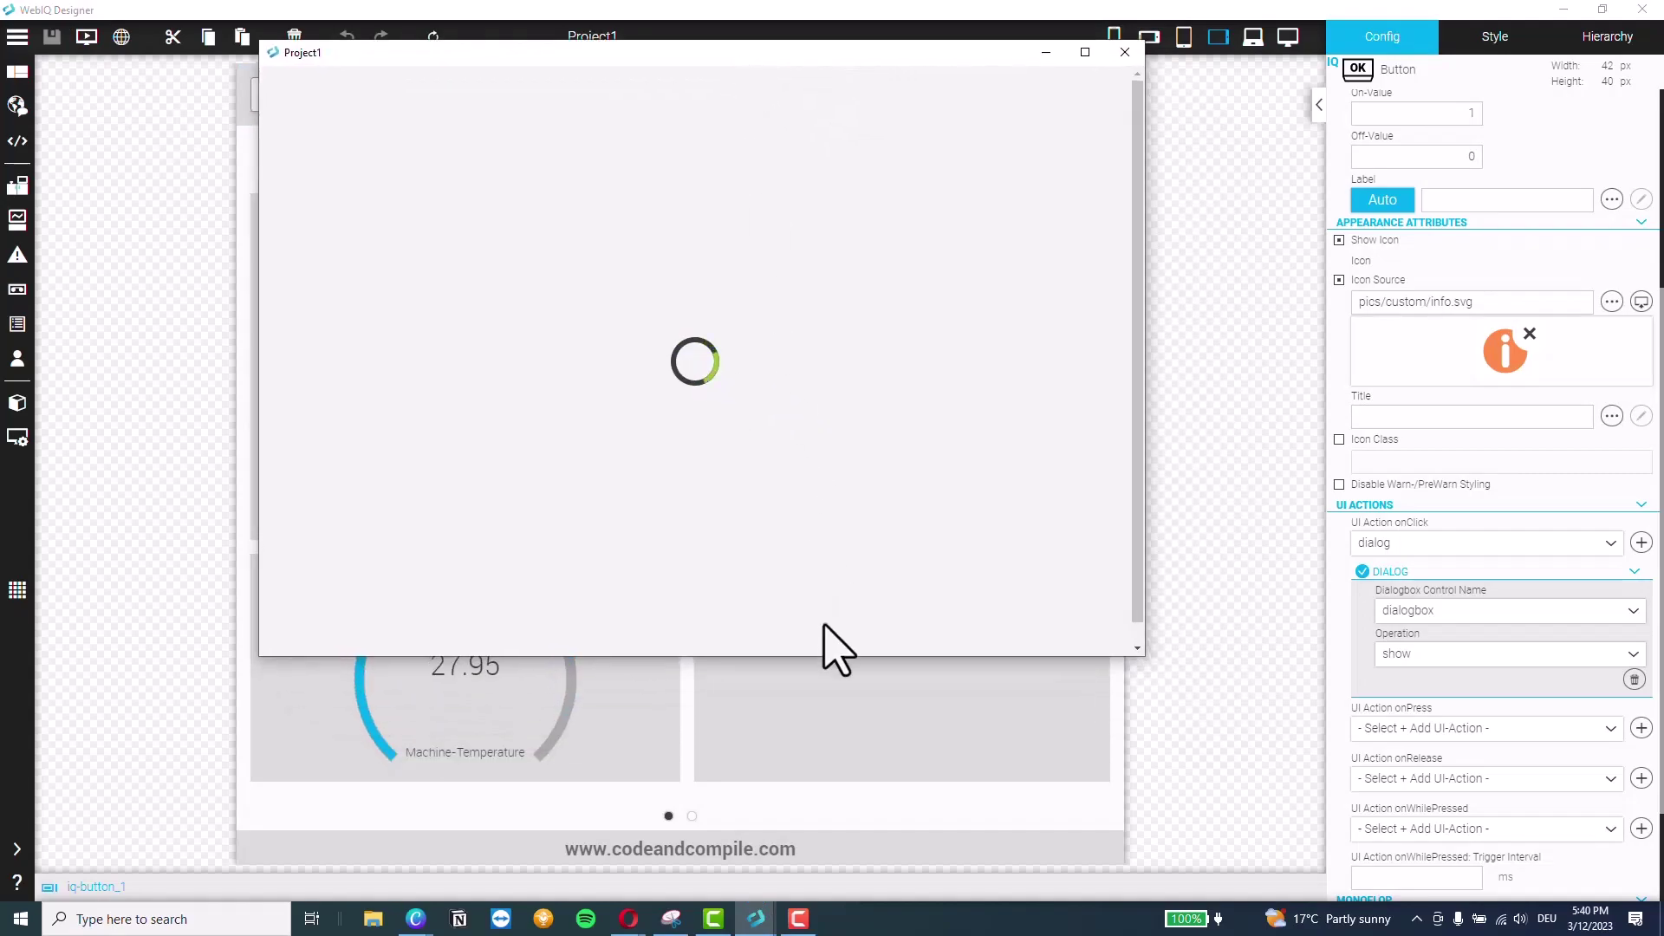
Enlarge the preview, go to Factory, and open and close the info message dialog twice
drag(825, 657, 830, 891)
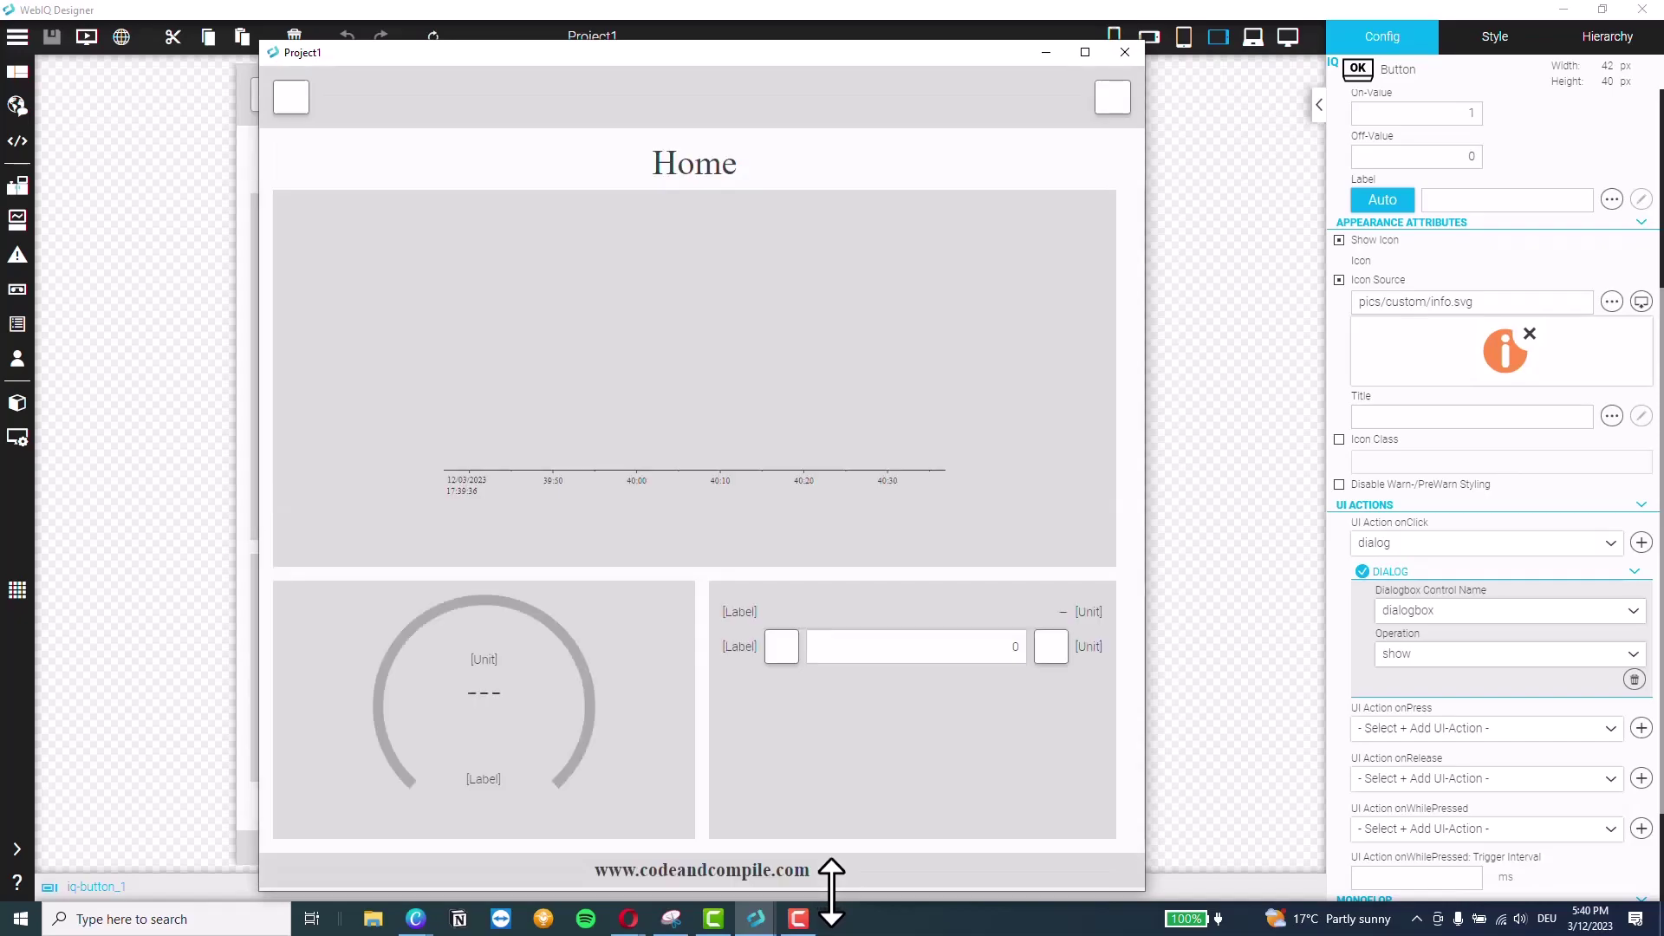
click(713, 842)
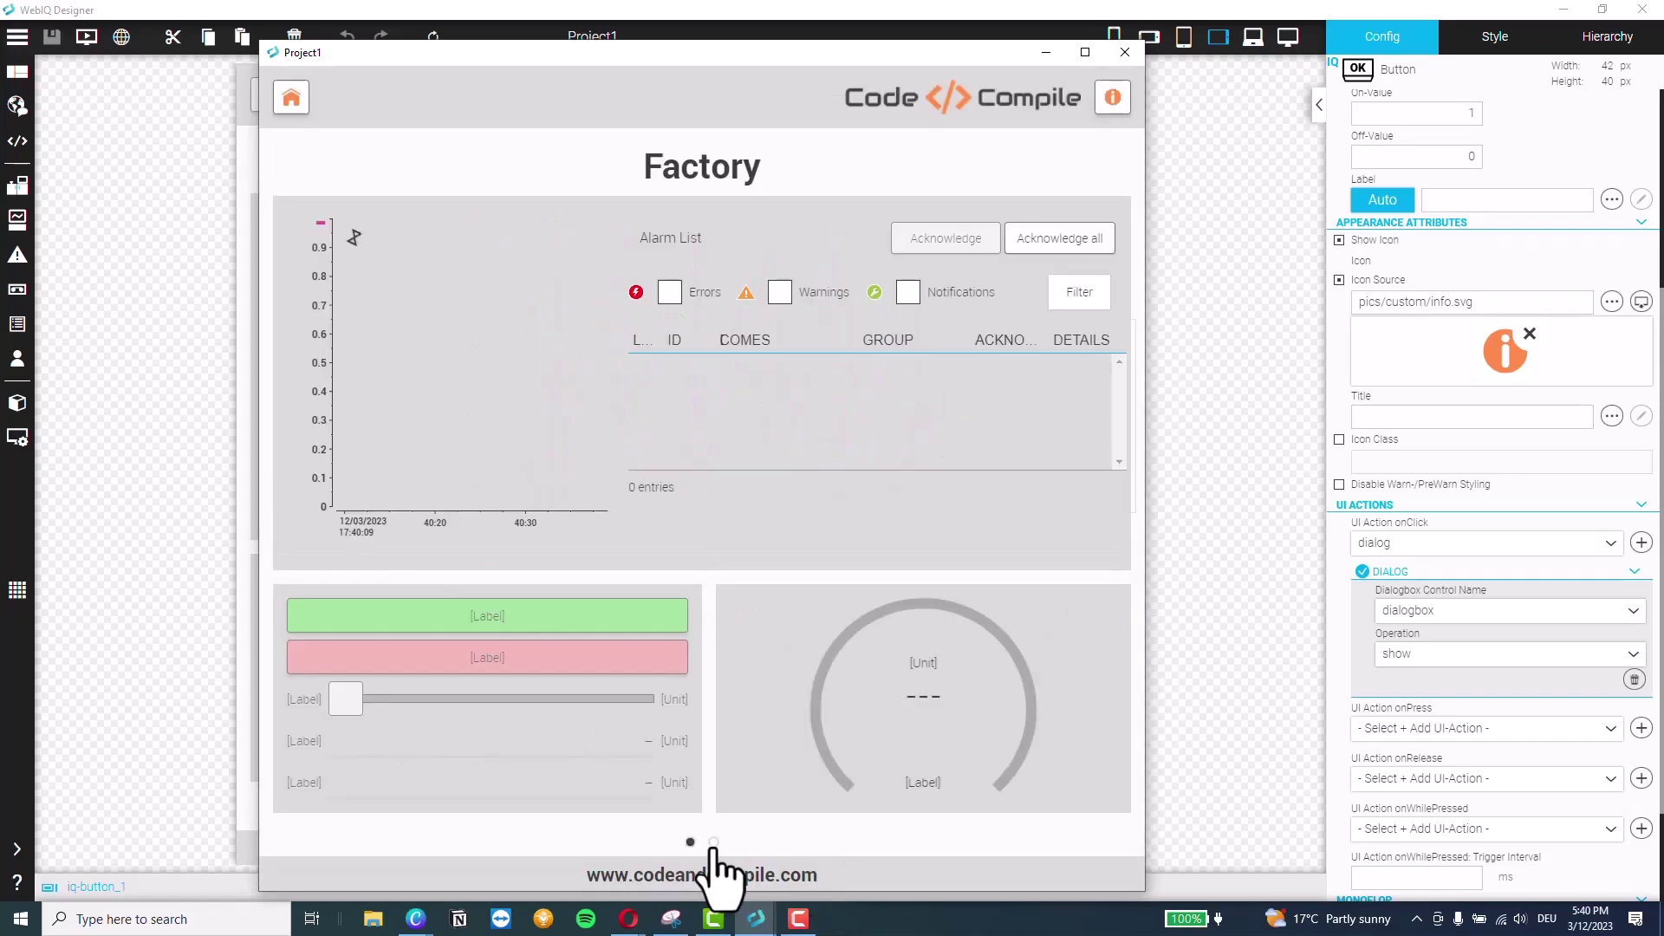
click(1113, 95)
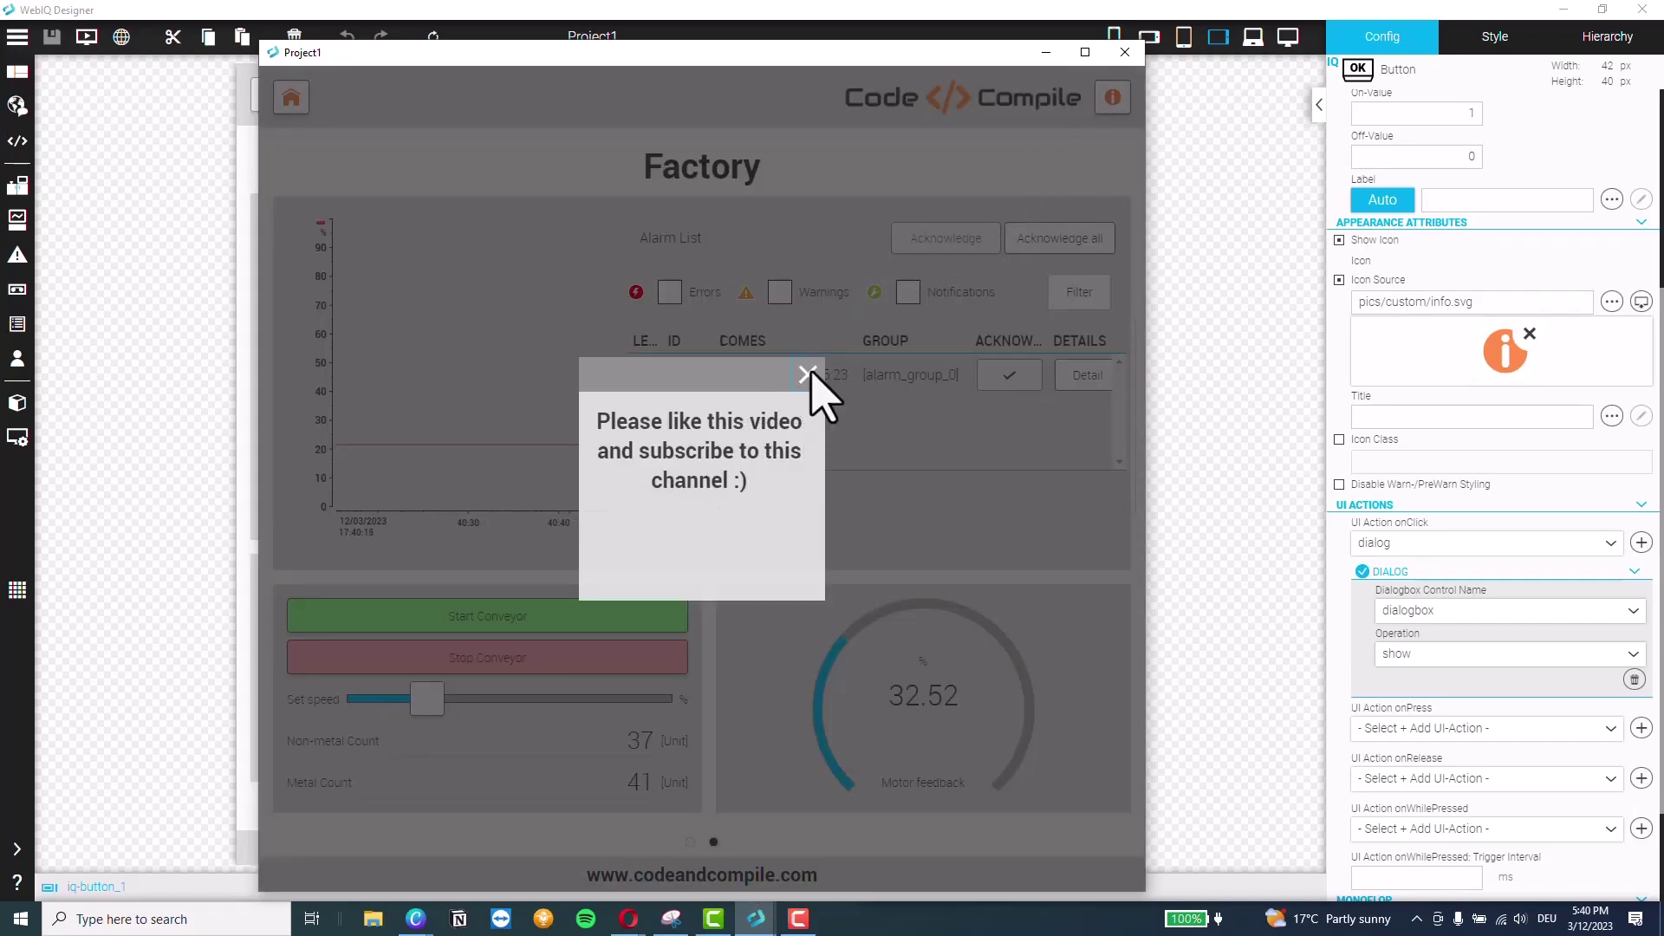
click(808, 375)
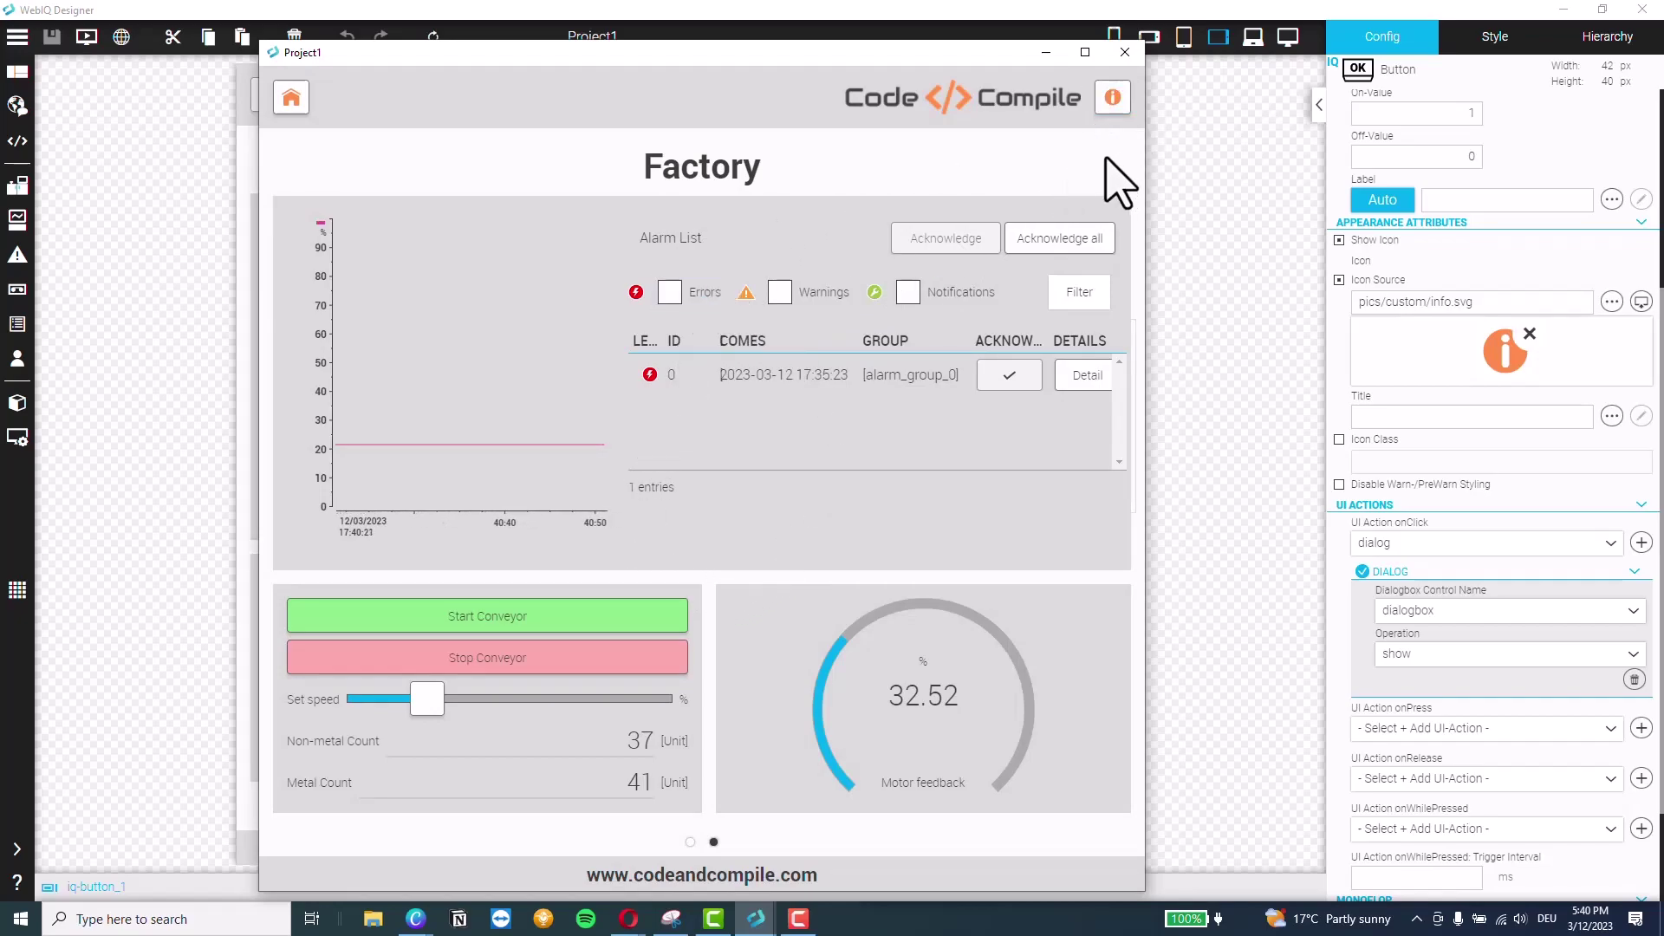
click(1113, 100)
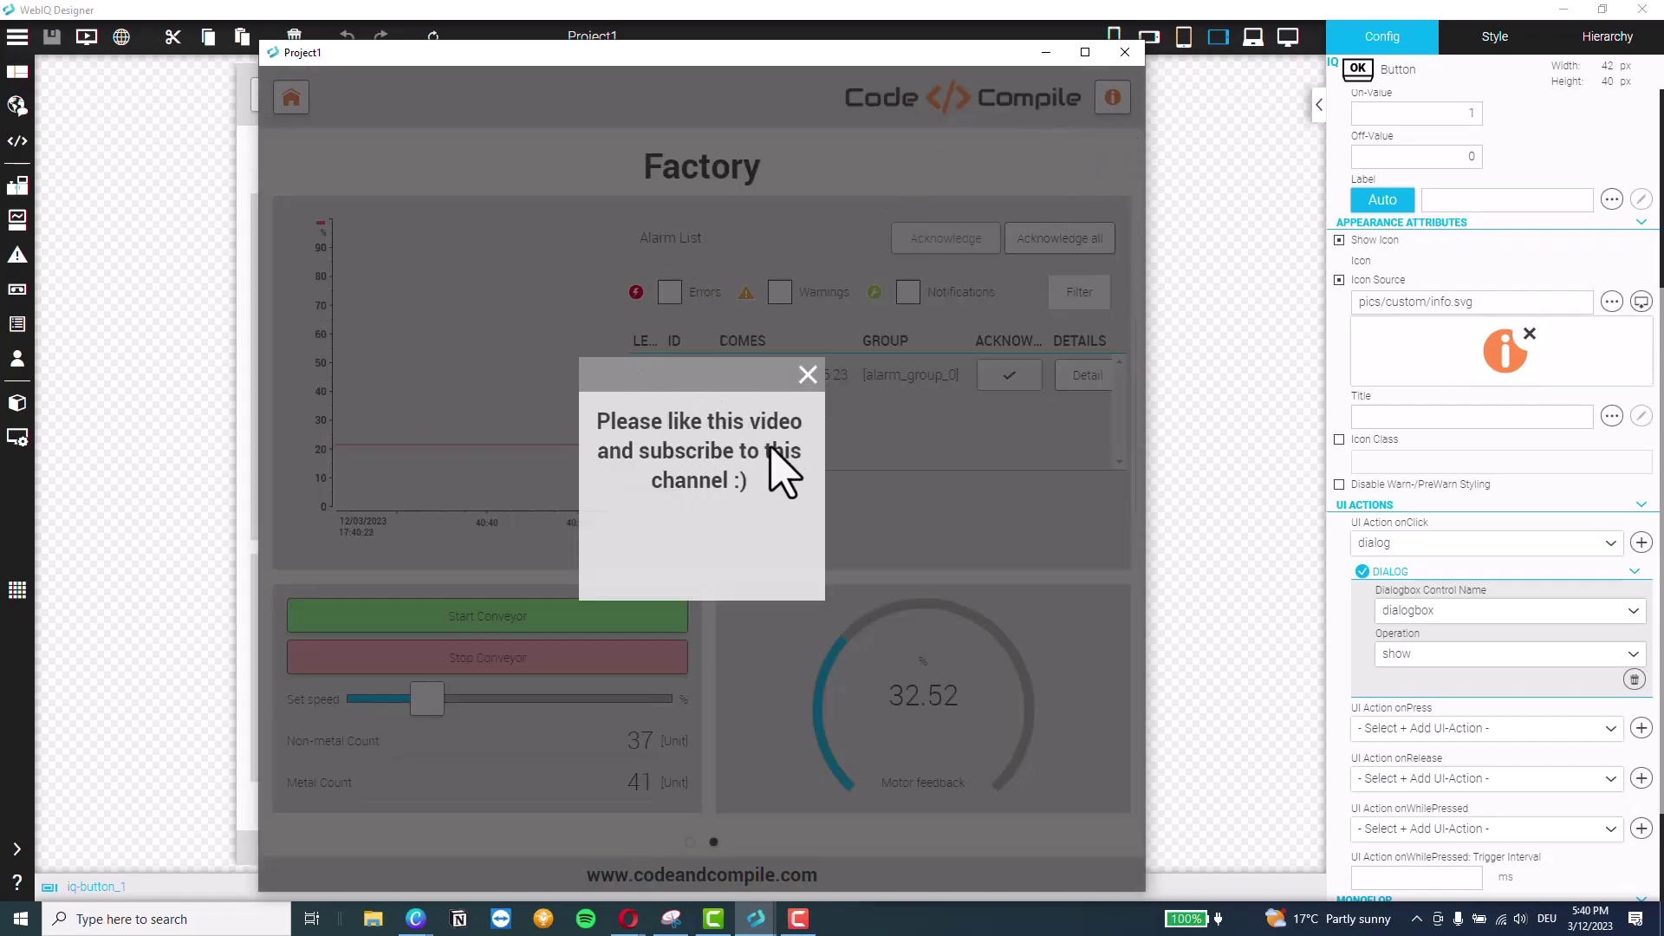
click(807, 375)
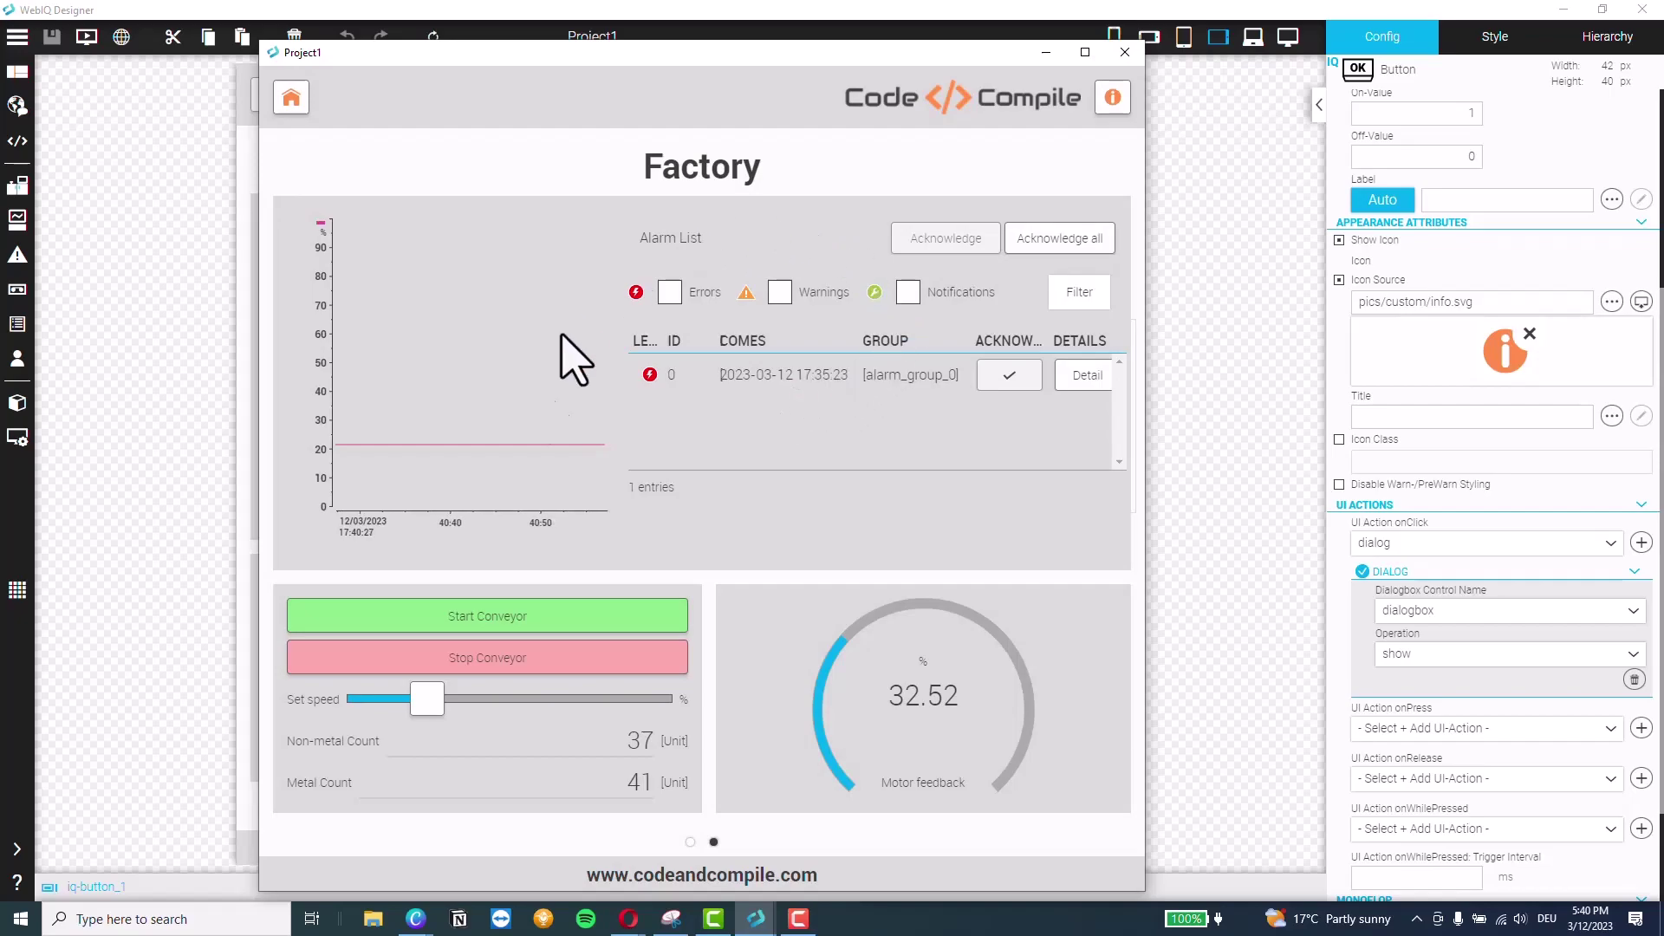
Return to Home with the home button, switch back to Factory, and close the preview
click(291, 100)
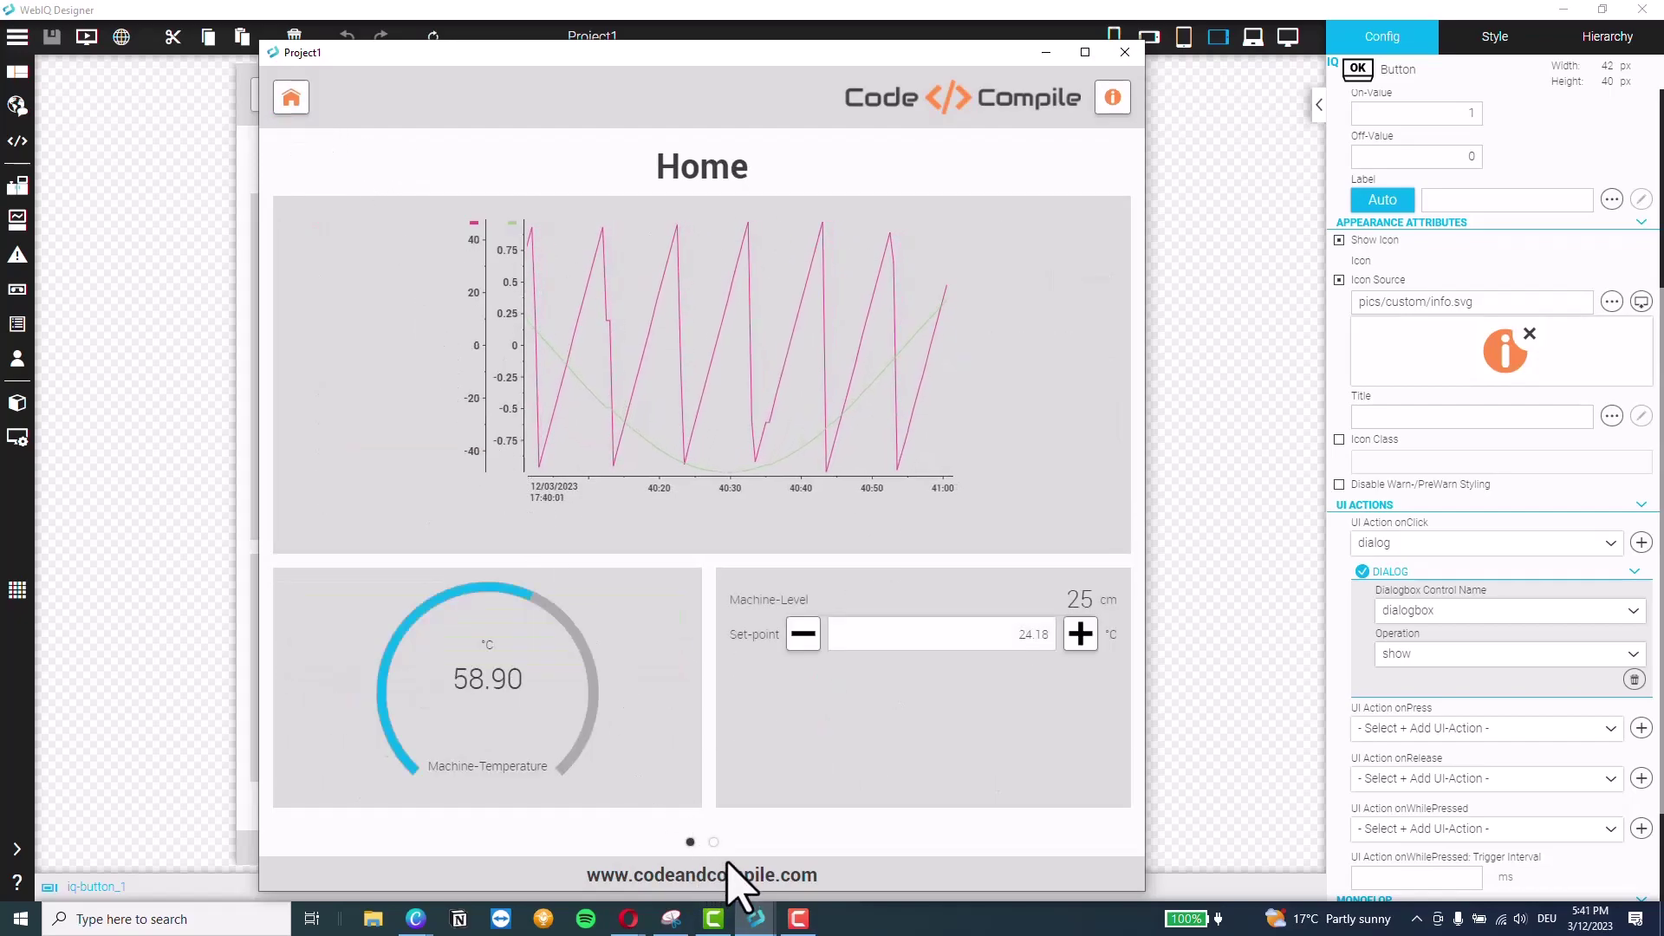
click(713, 842)
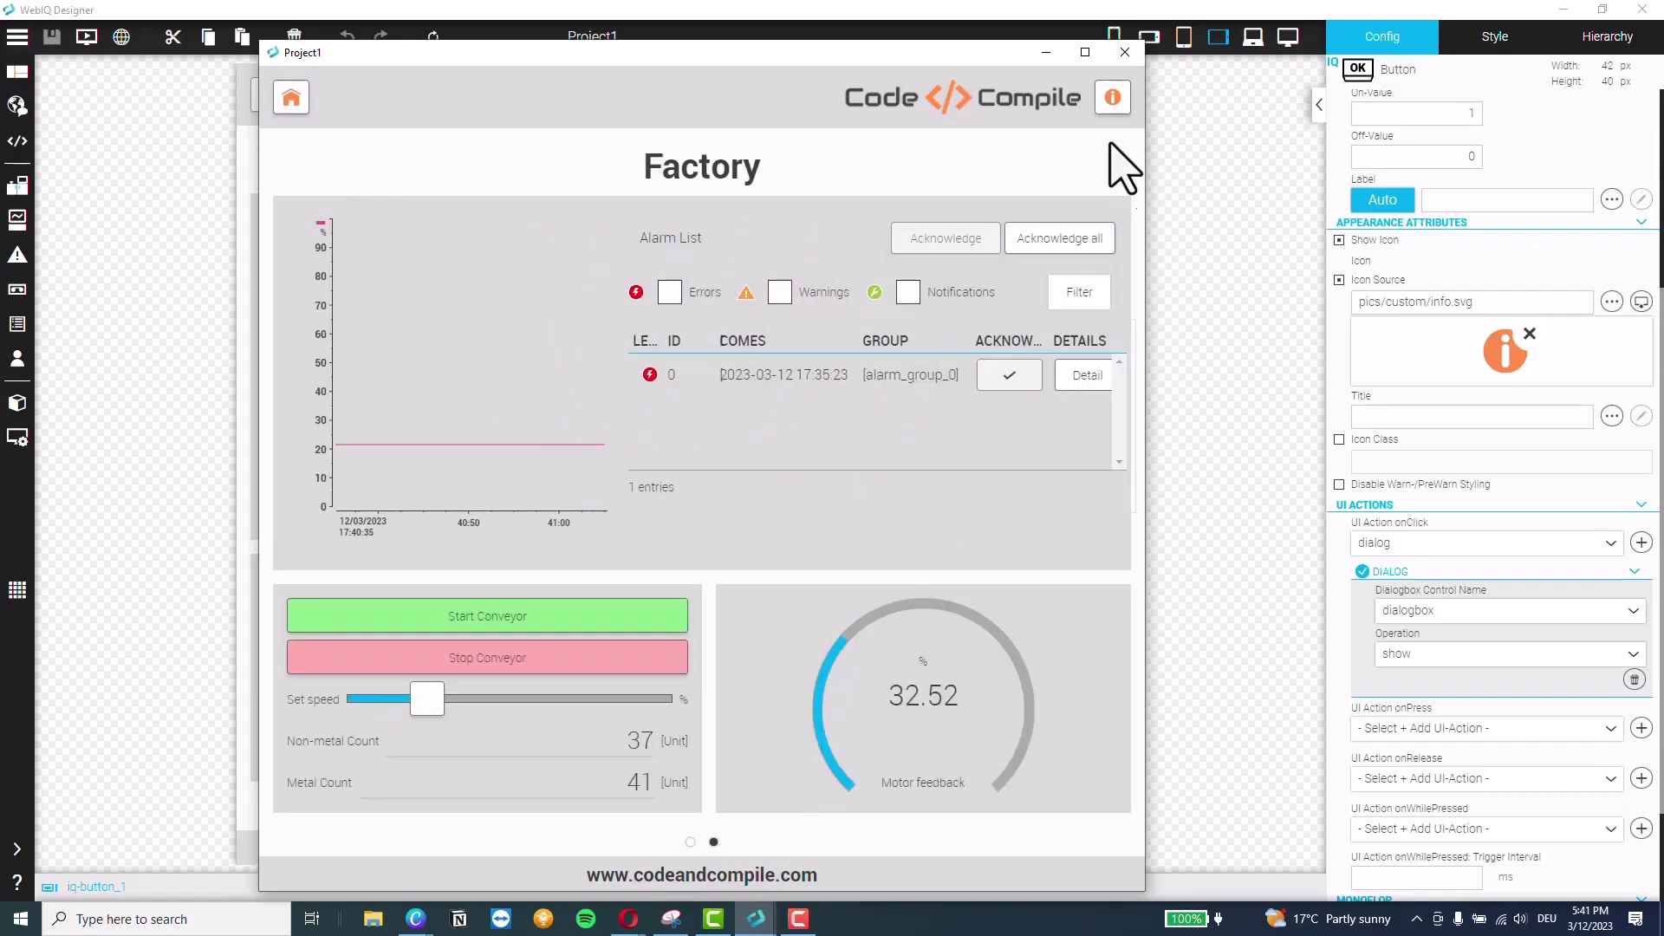
click(1123, 53)
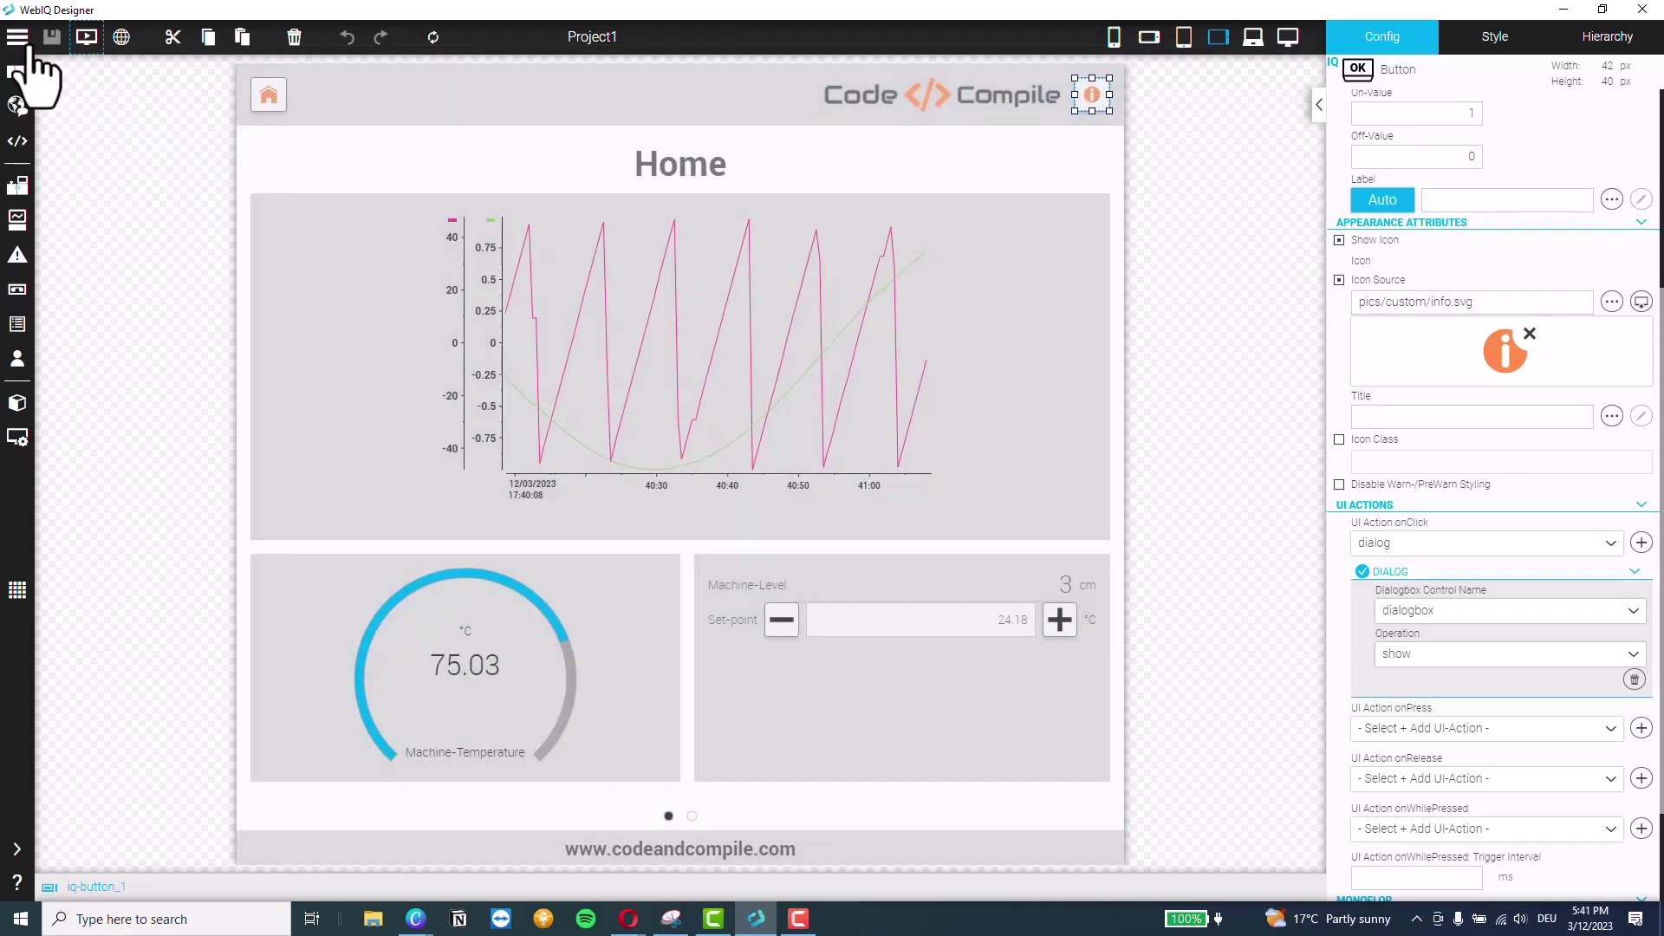
Publish the Factory HMI project from the main menu and confirm publishing to the project directory
click(19, 36)
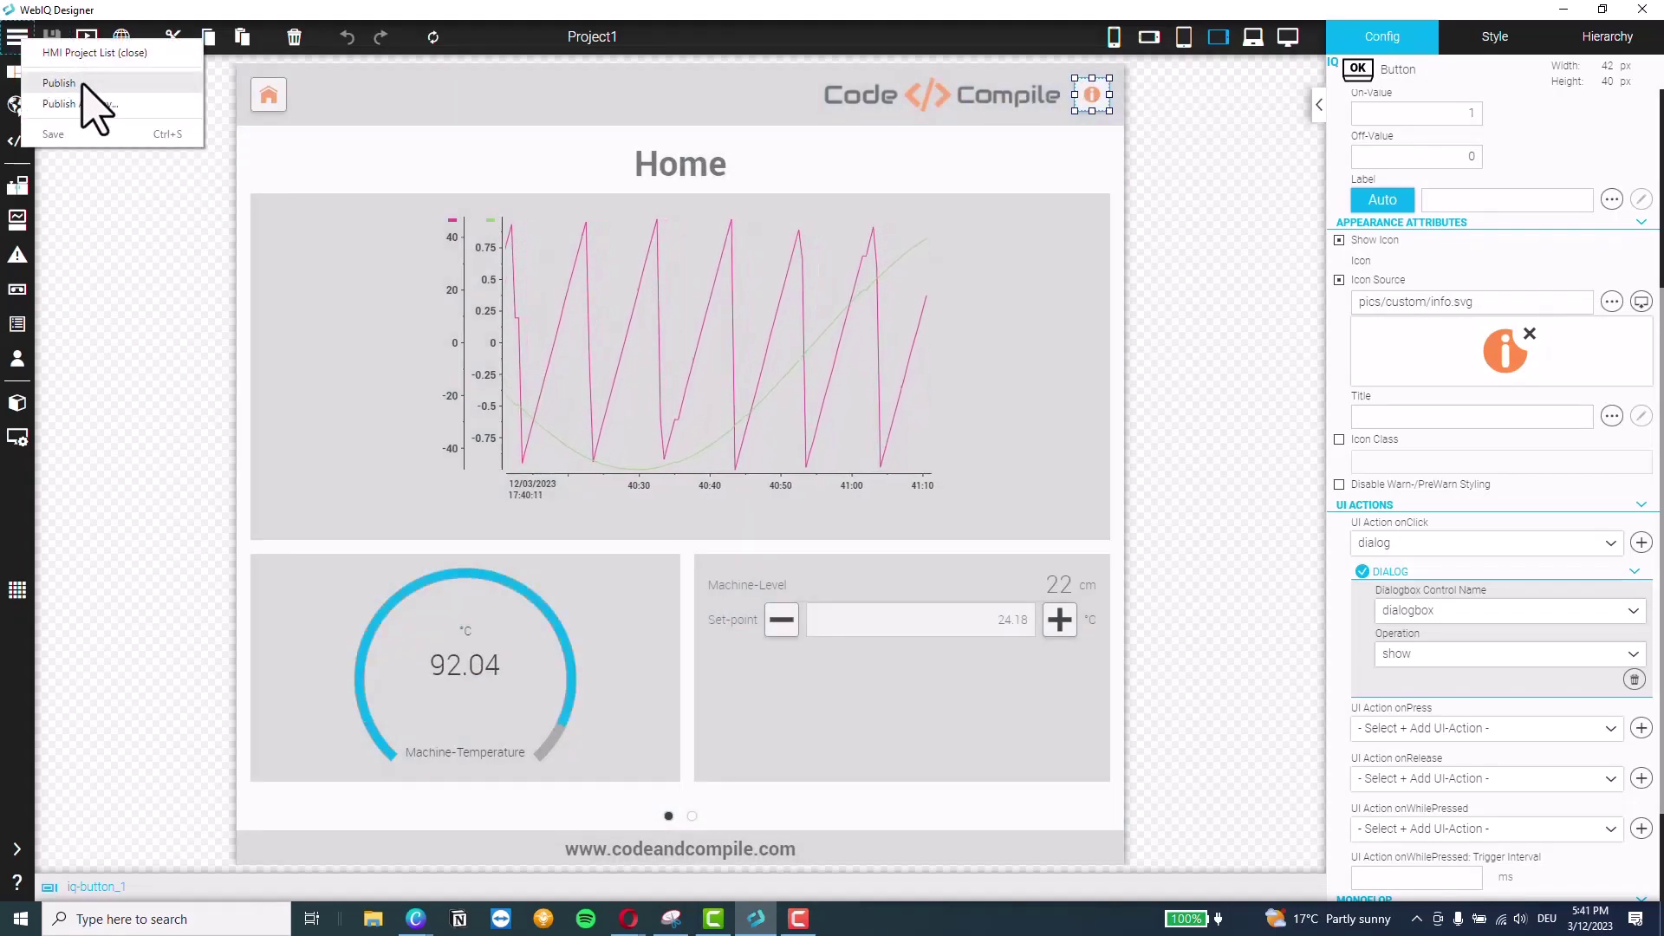
click(77, 83)
click(933, 495)
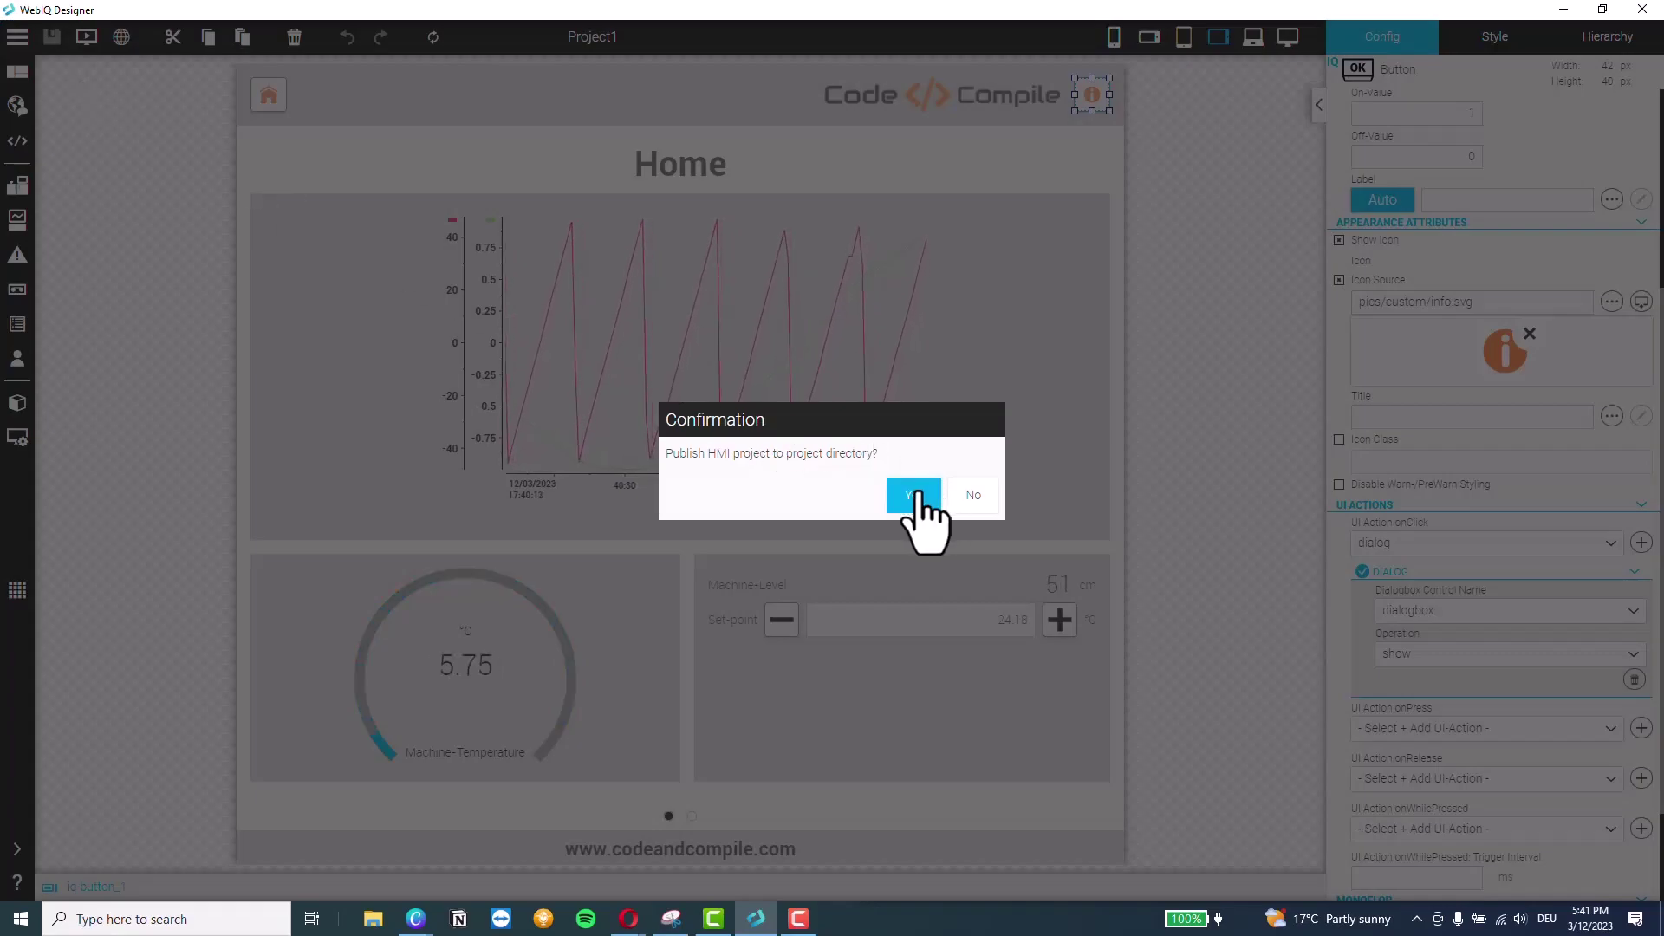
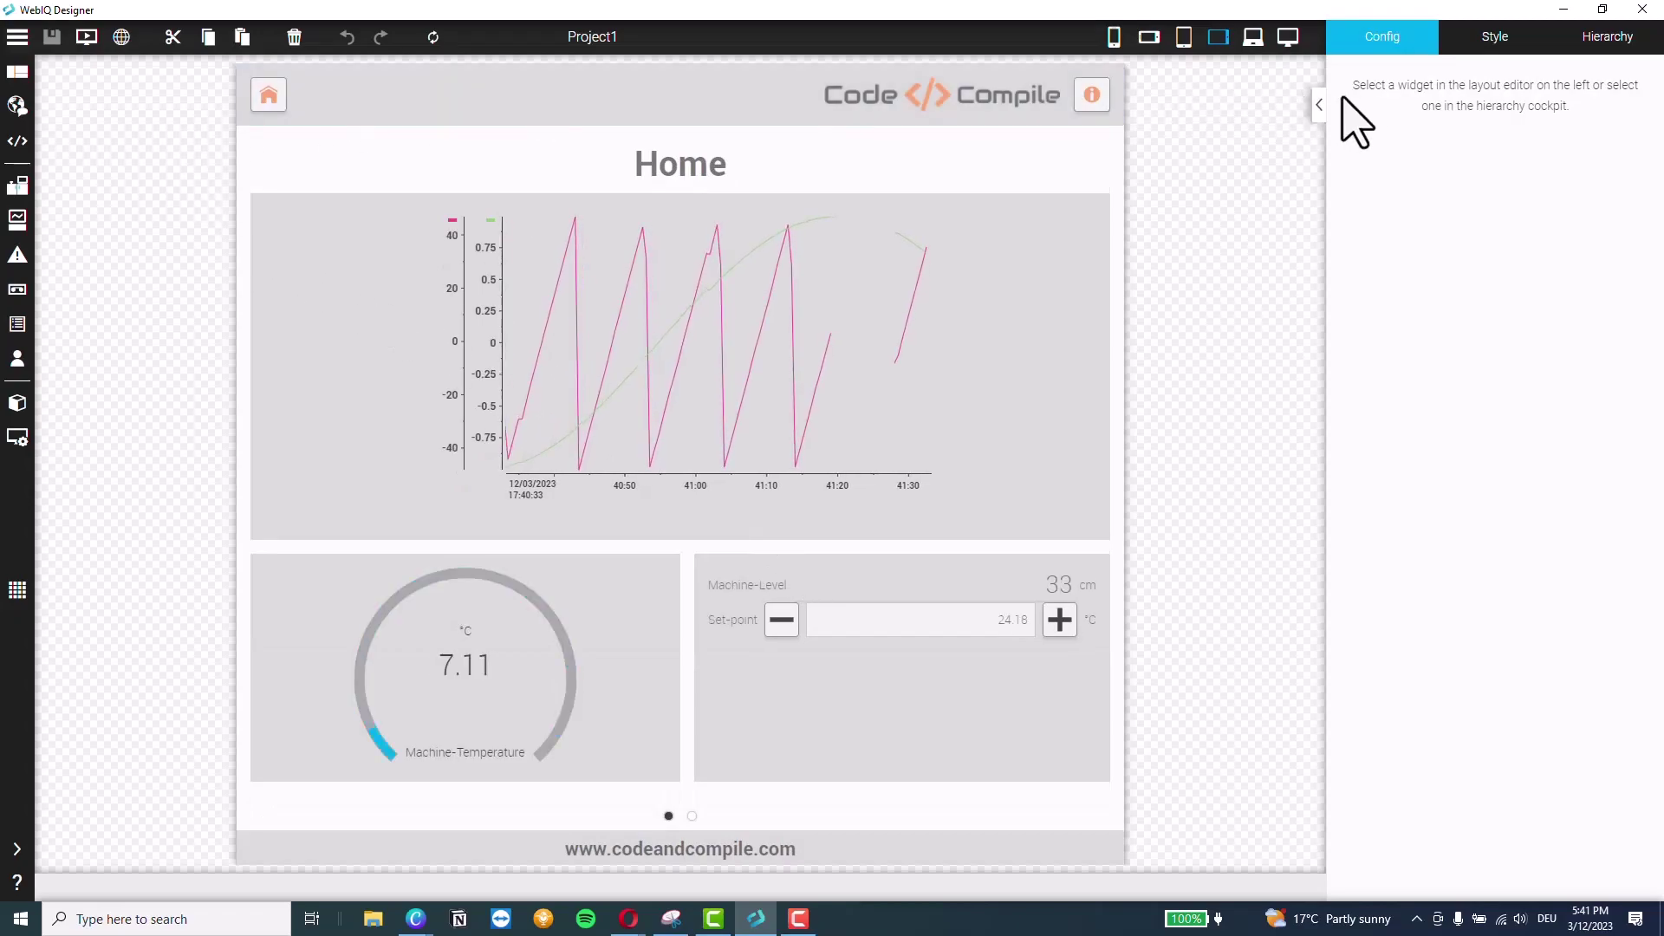
Close Project1 via HMI Project List, discarding the unsaved changes
click(17, 38)
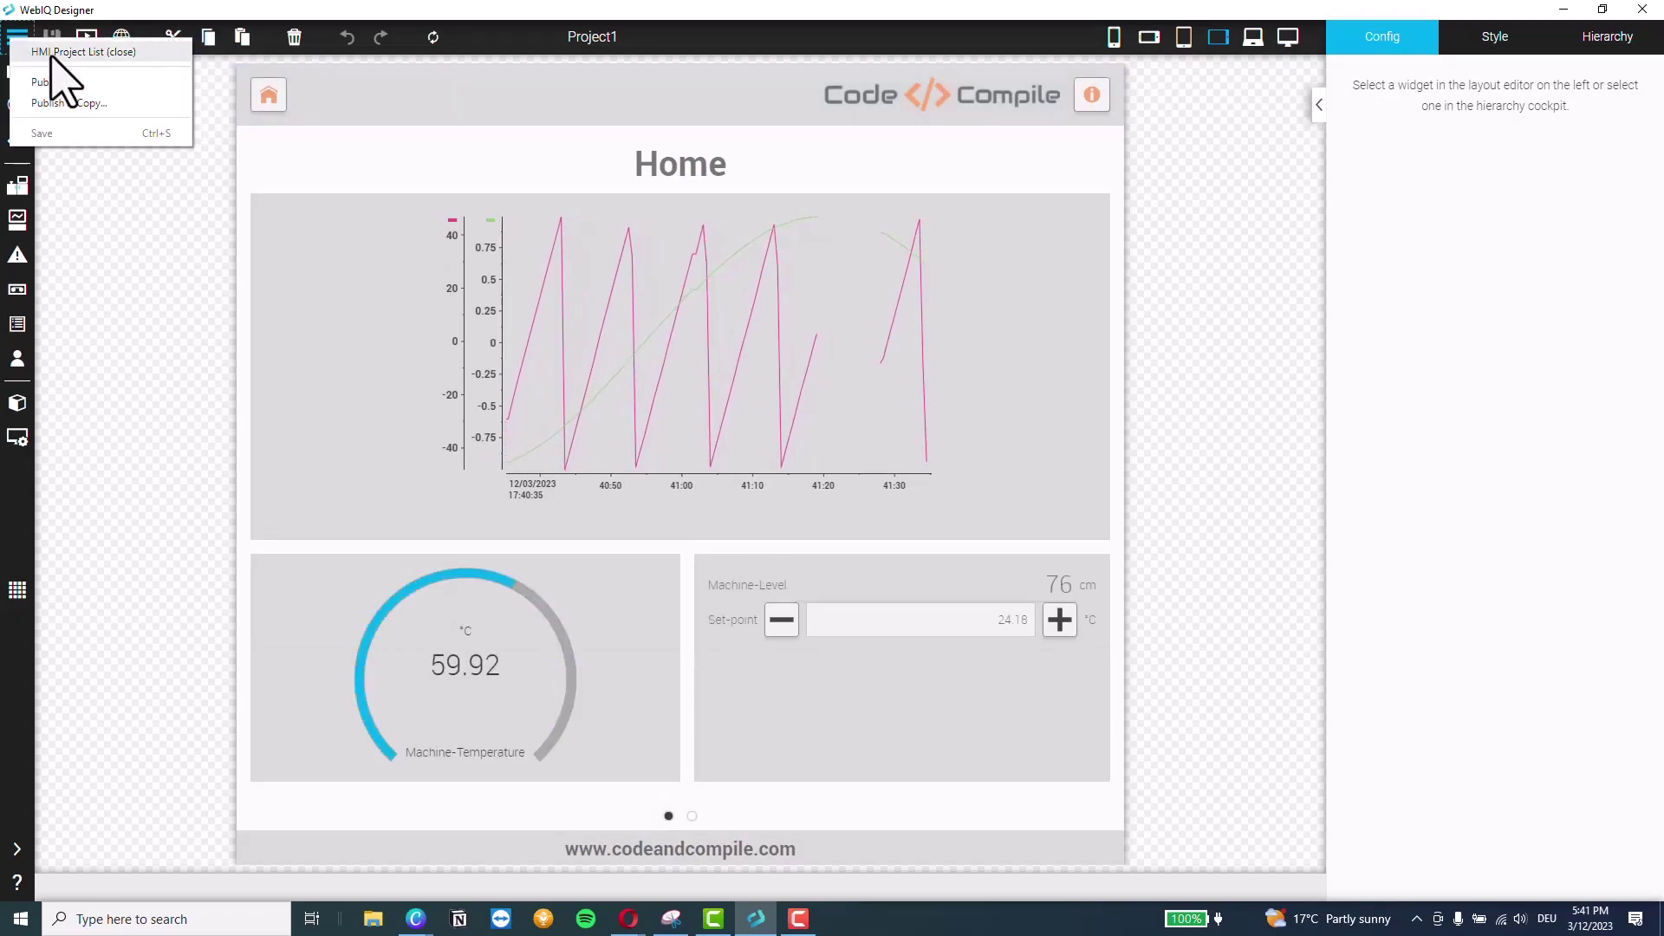
click(52, 52)
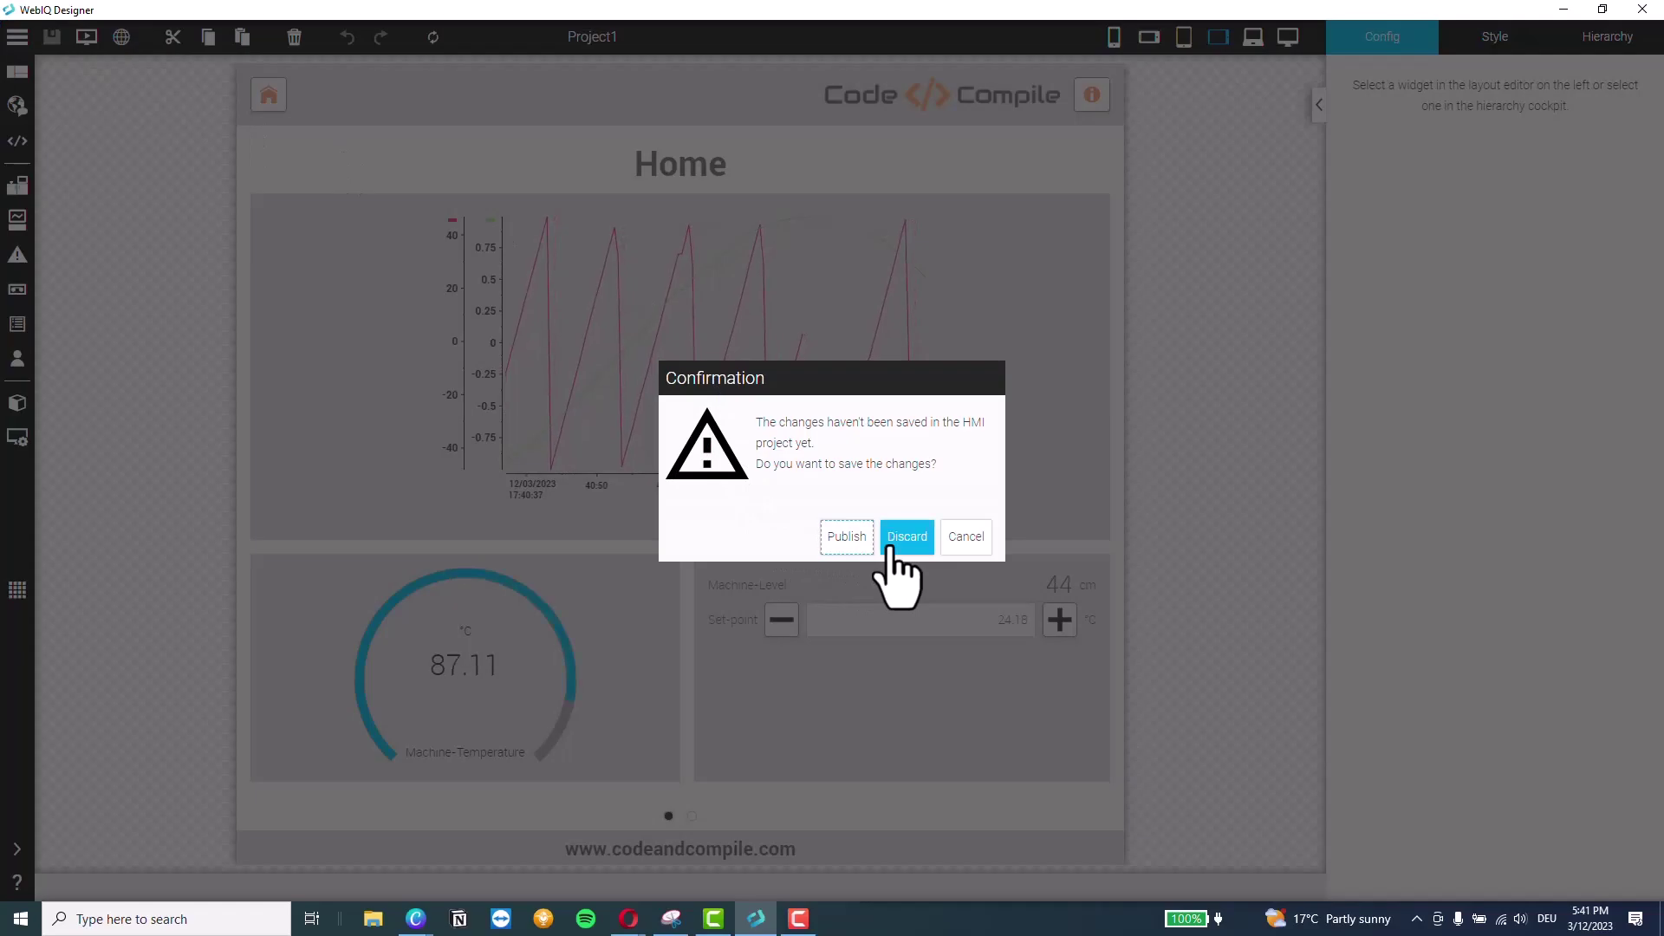
click(891, 550)
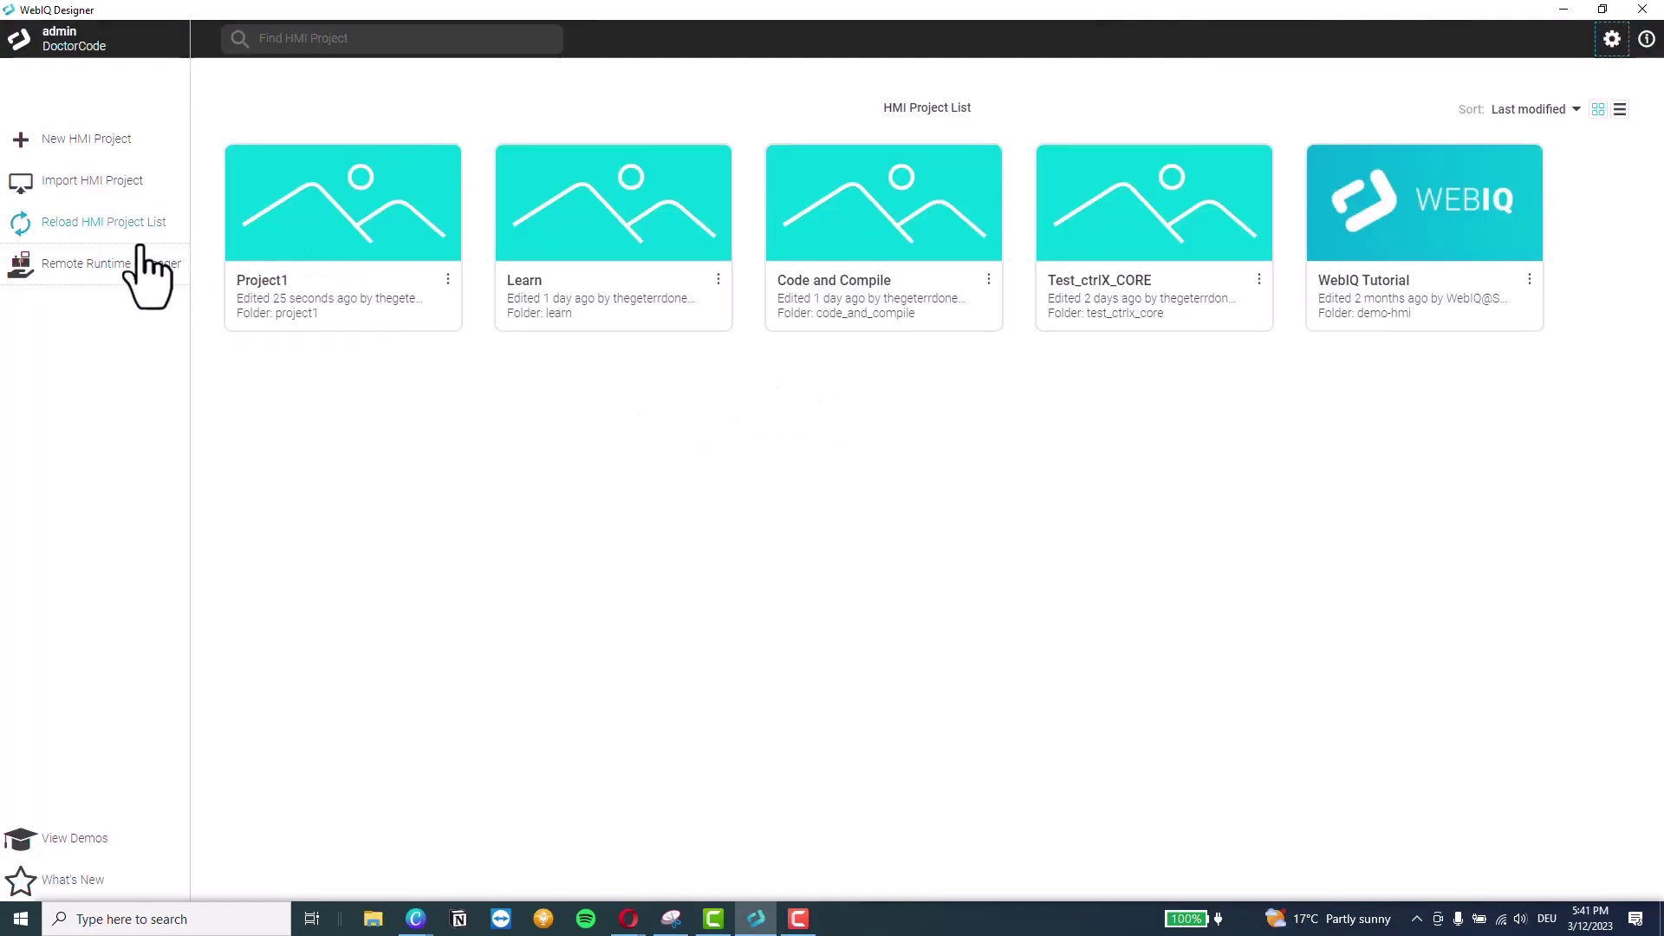
Connect the Remote Runtime Manager to 192.168.0.76:10123 and log in with the user name and password
click(122, 265)
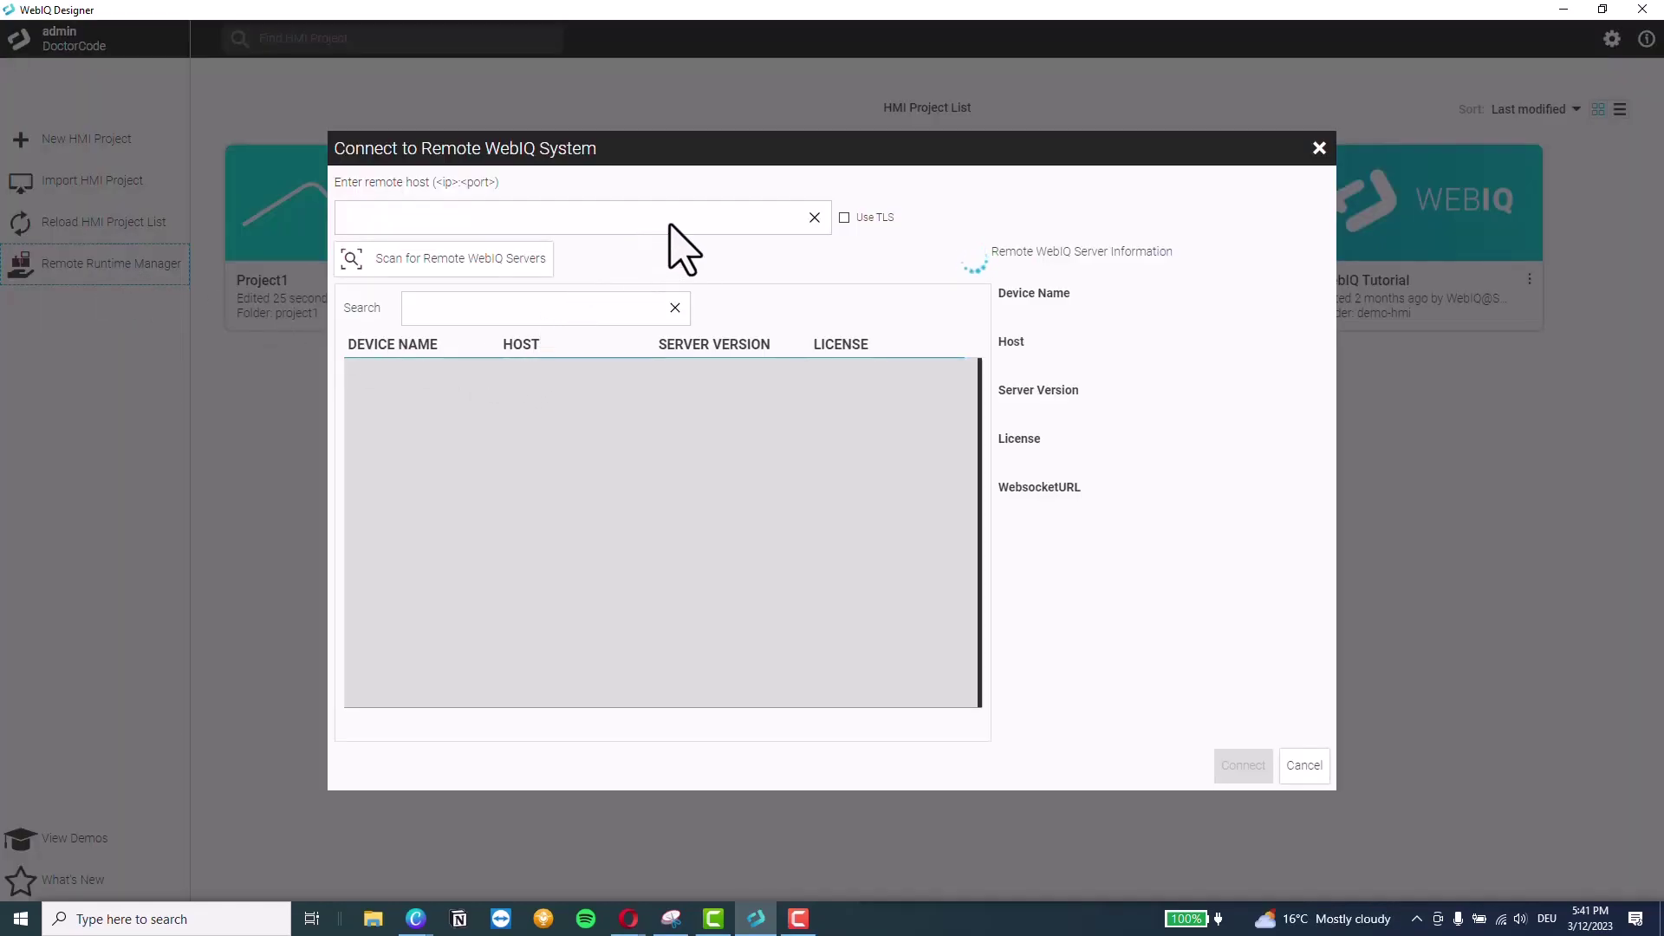
click(674, 218)
click(525, 253)
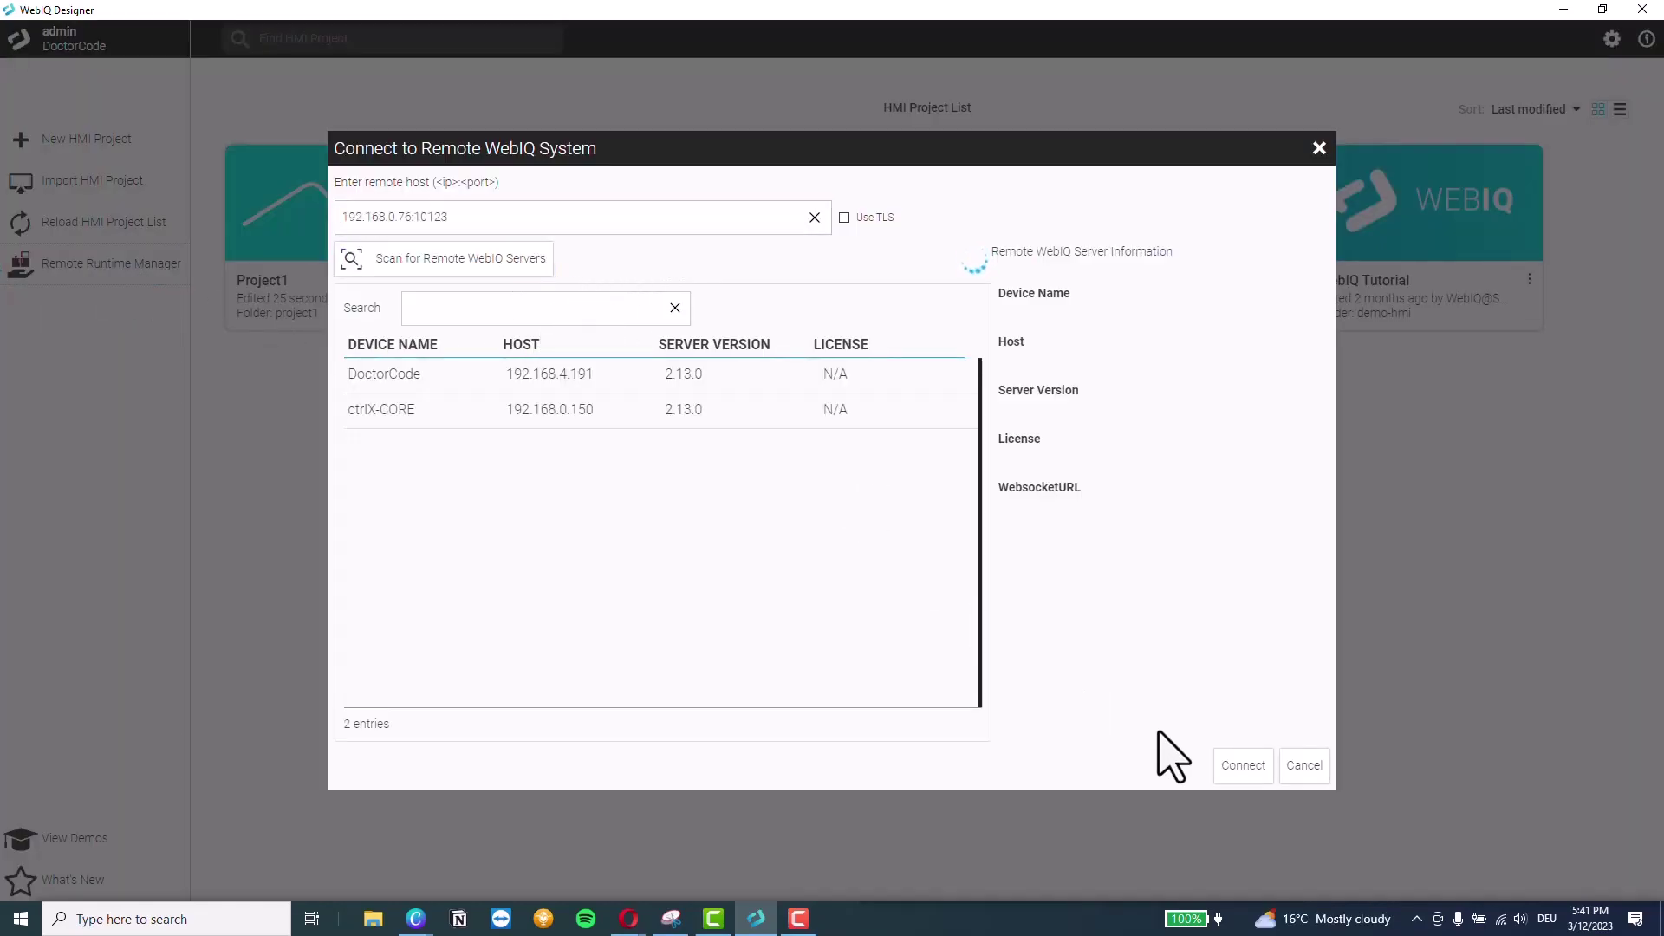
click(1243, 766)
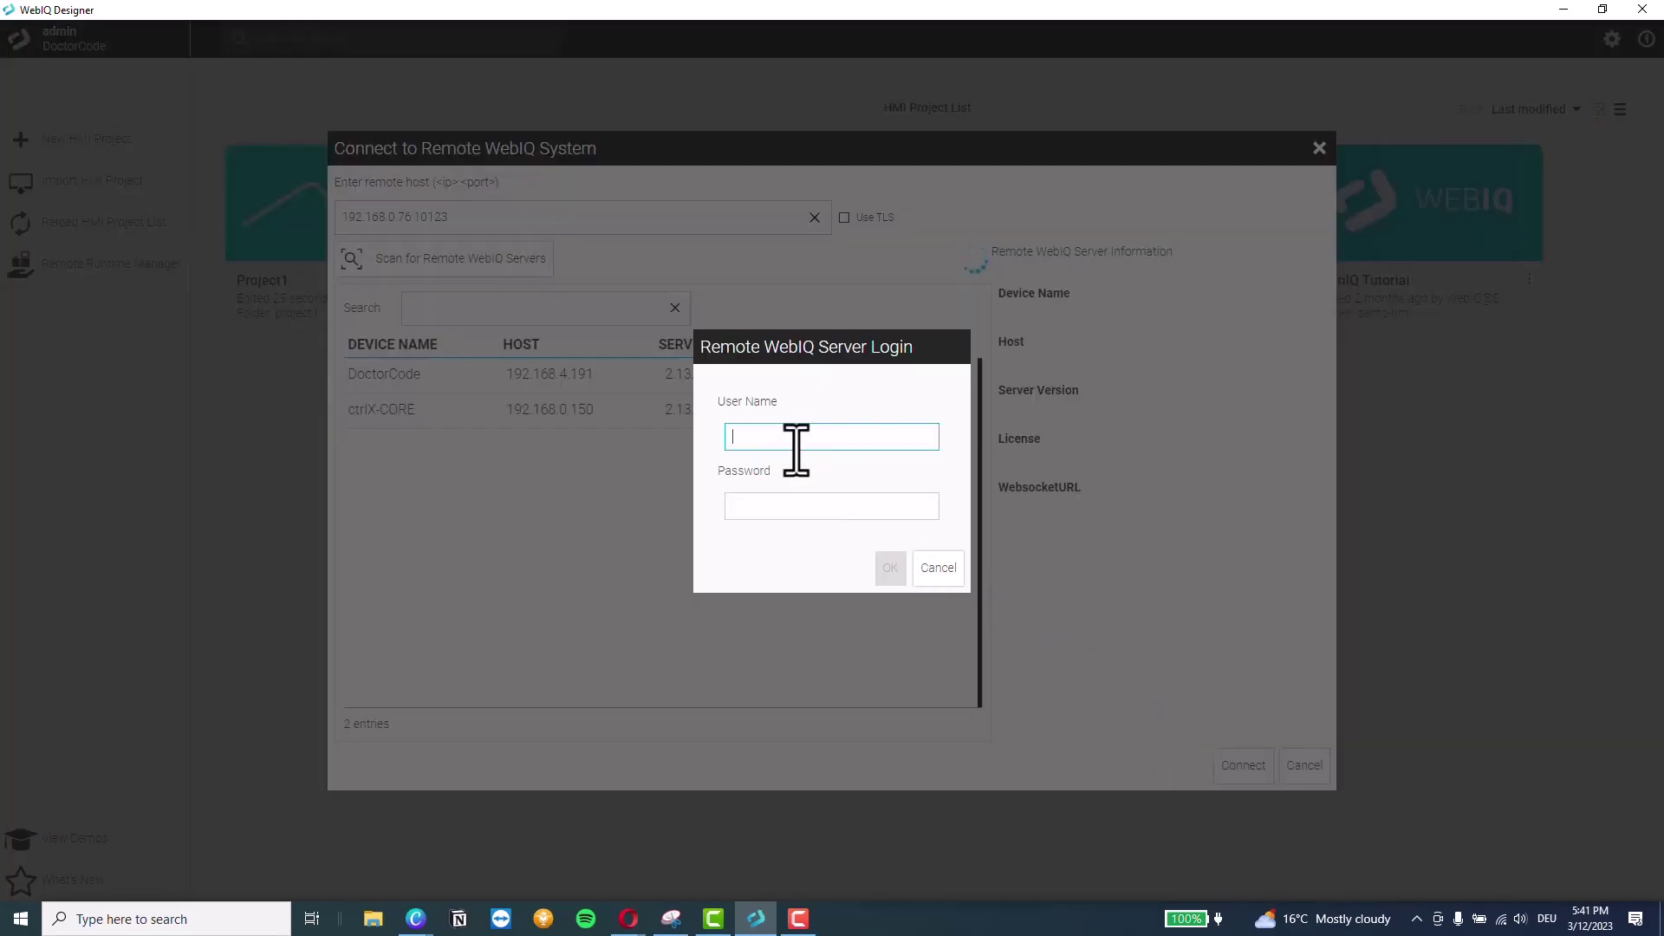
text(admin)
key(Tab)
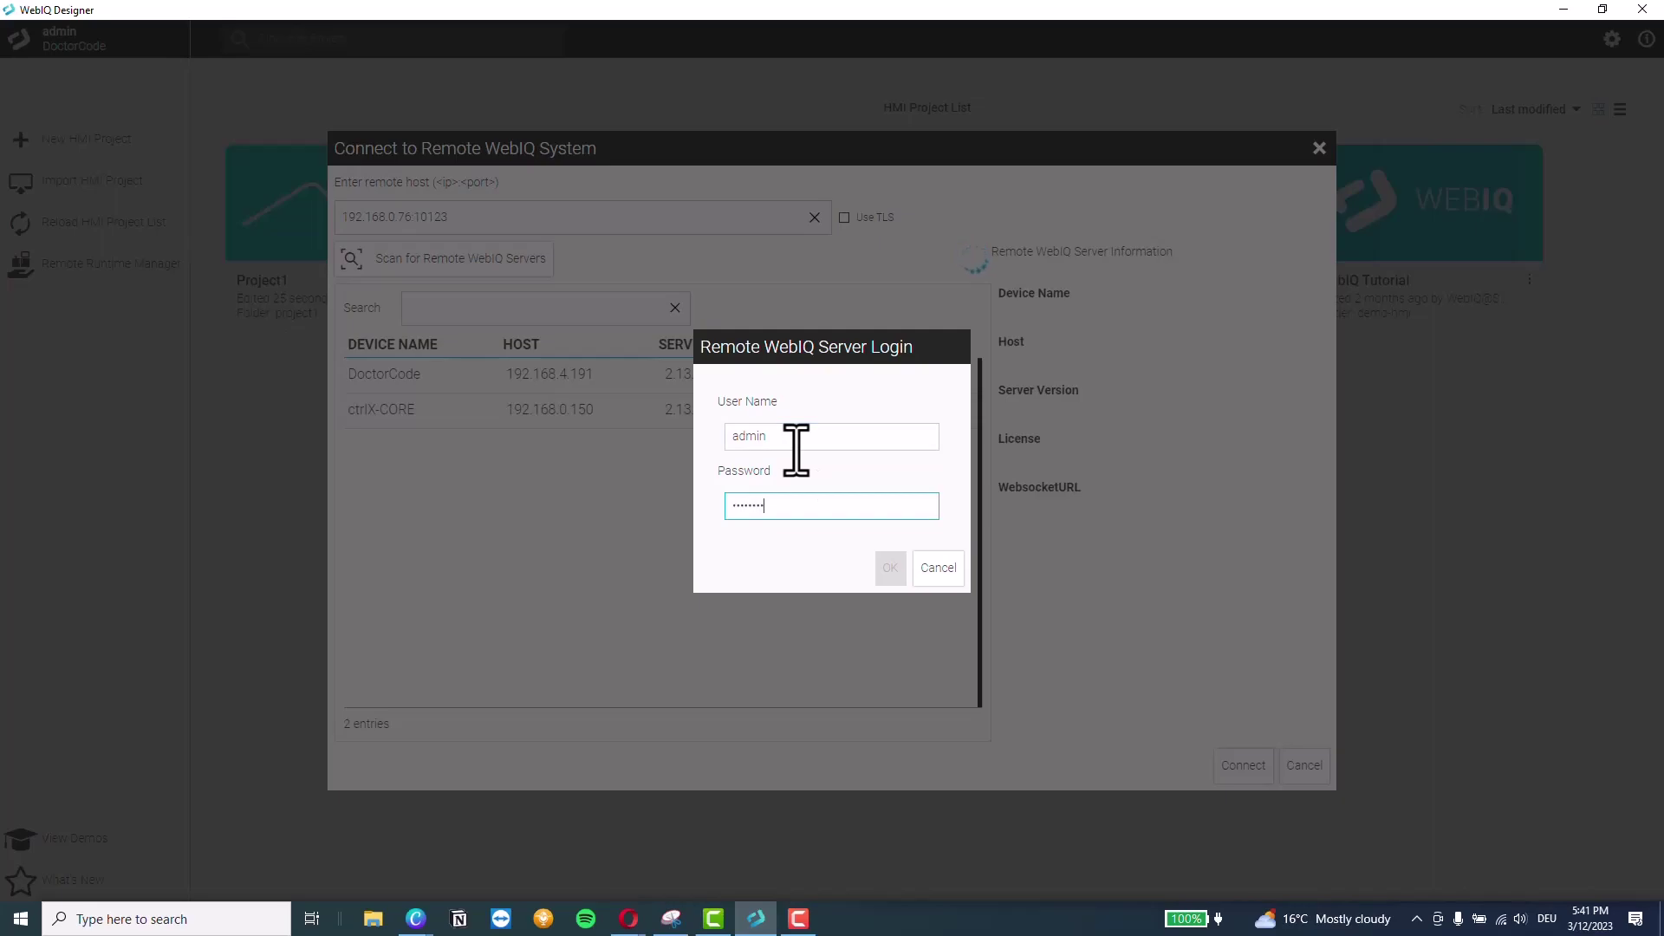
double_click(751, 506)
click(891, 568)
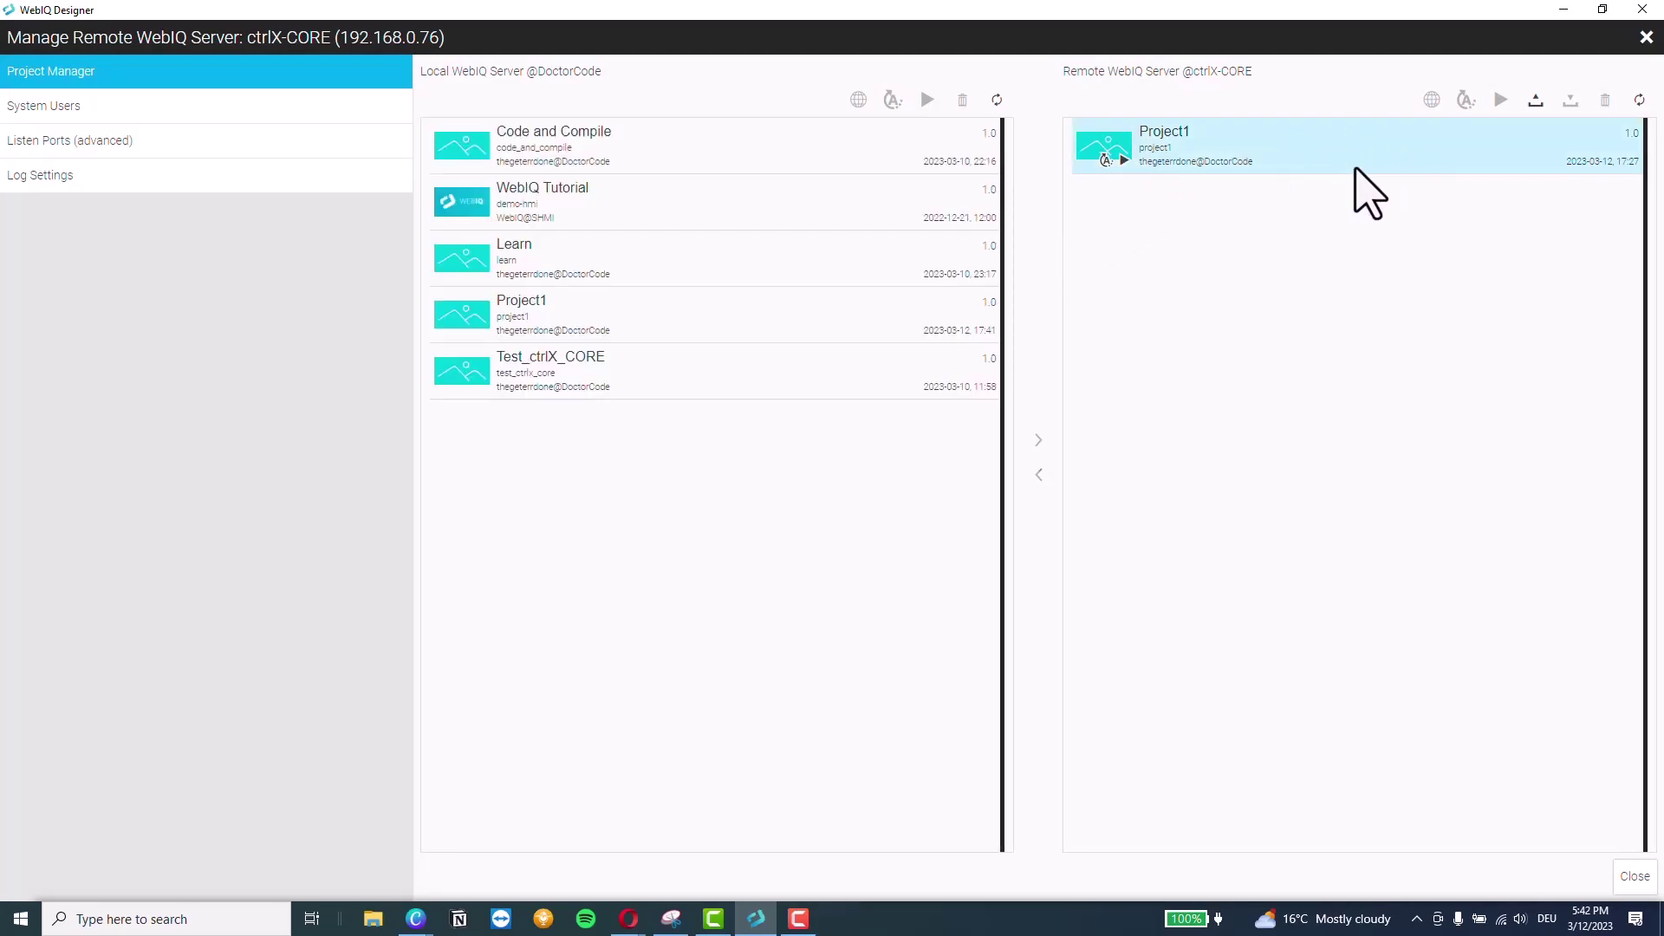
Stop the remote Project1 and overwrite it by transferring the local Project1 to the ctrlX-CORE
click(1500, 101)
click(607, 323)
click(1039, 440)
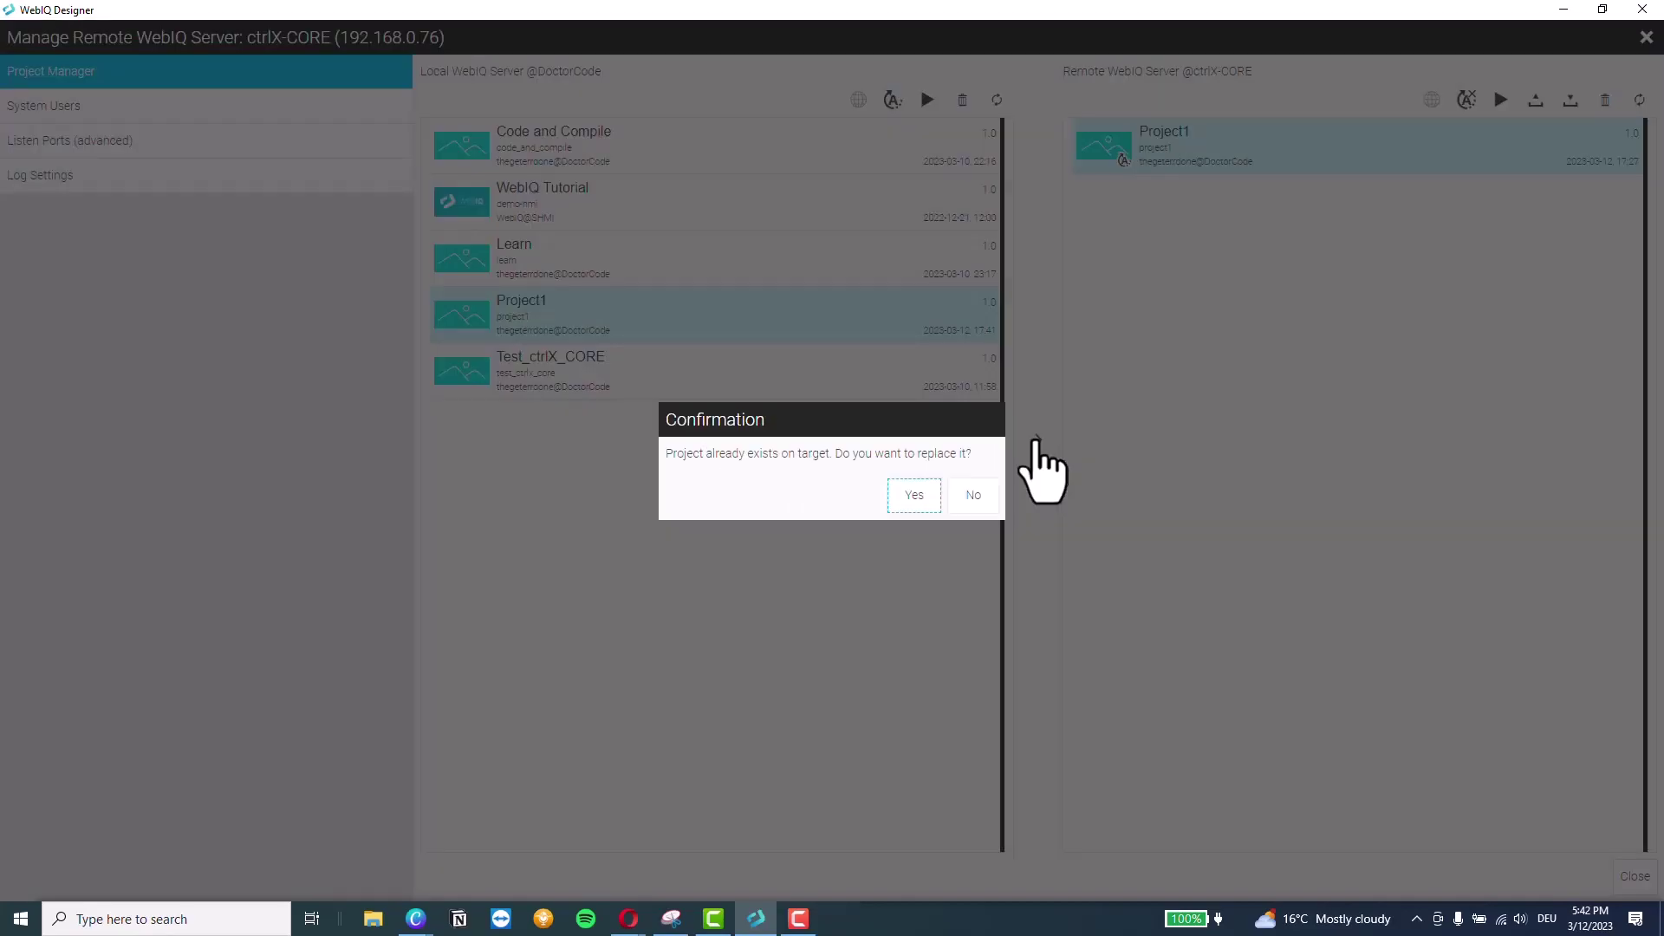
click(929, 501)
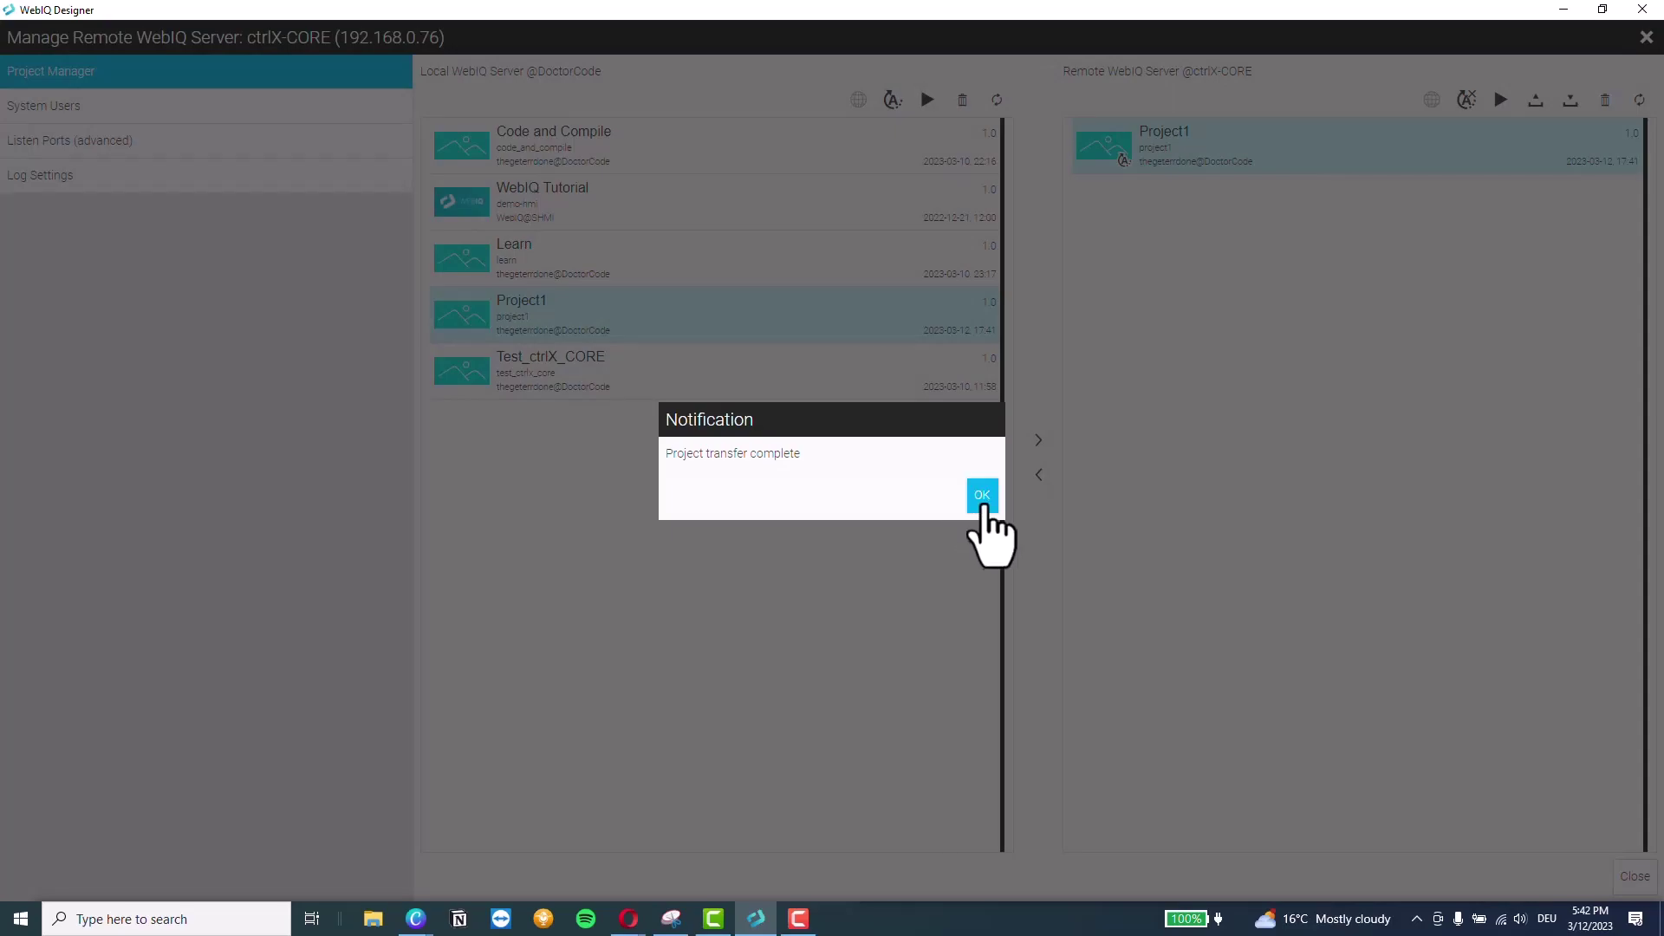
click(985, 501)
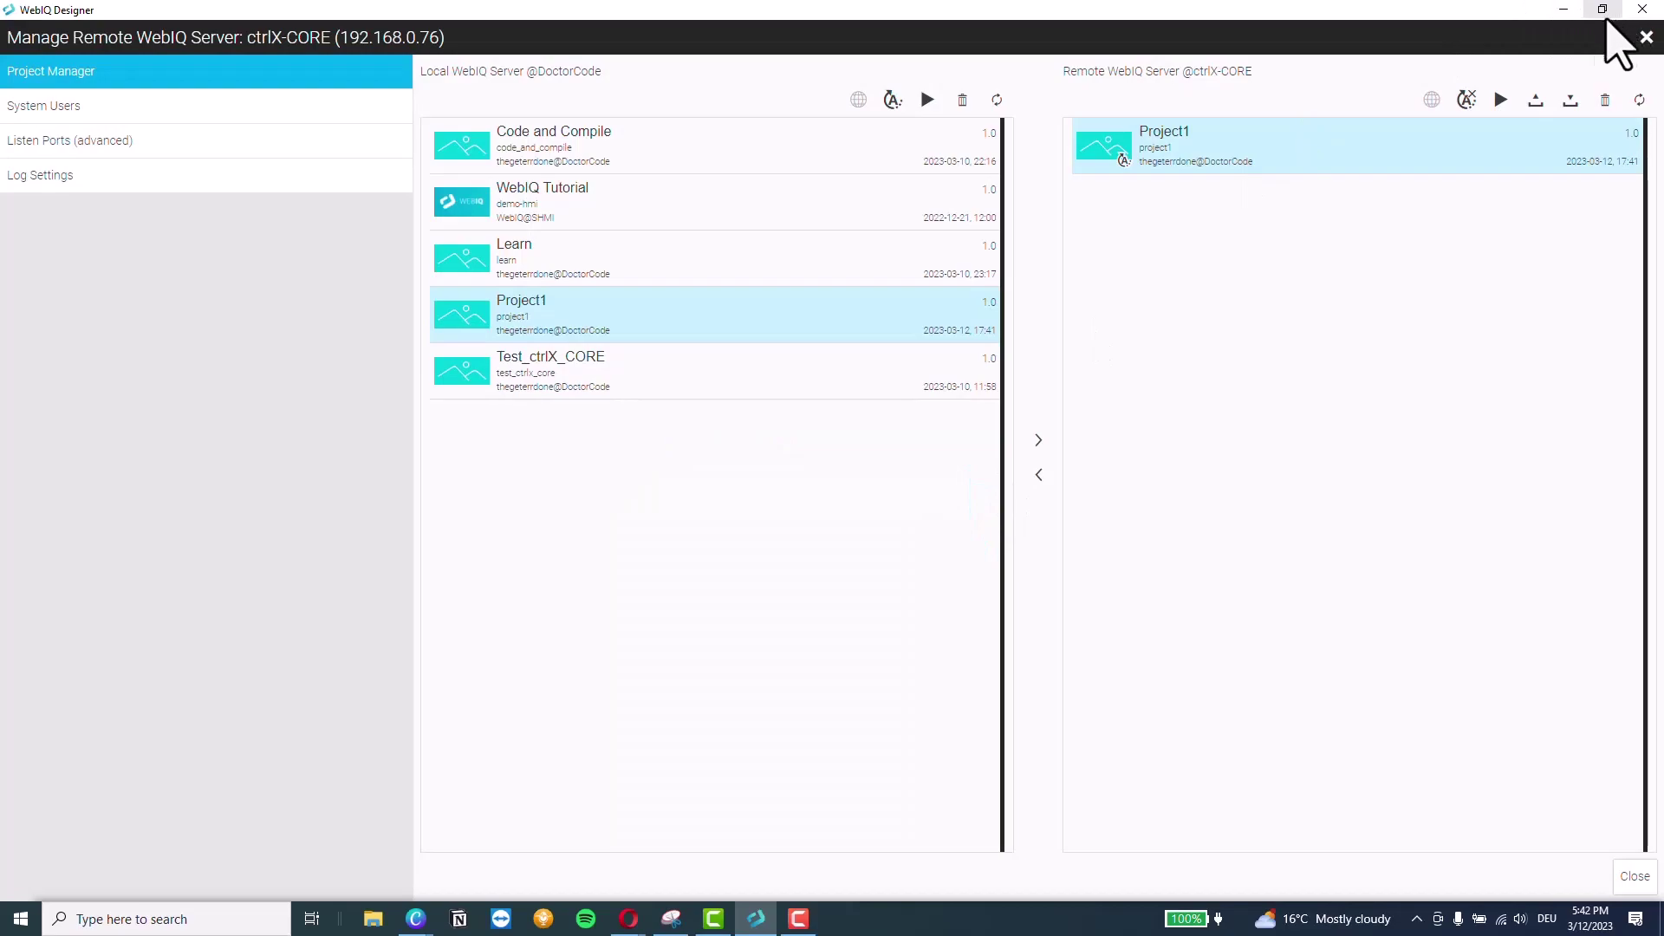
Select the remote Project1 and start it running on the ctrlX-CORE
click(1508, 147)
click(1487, 145)
click(1502, 100)
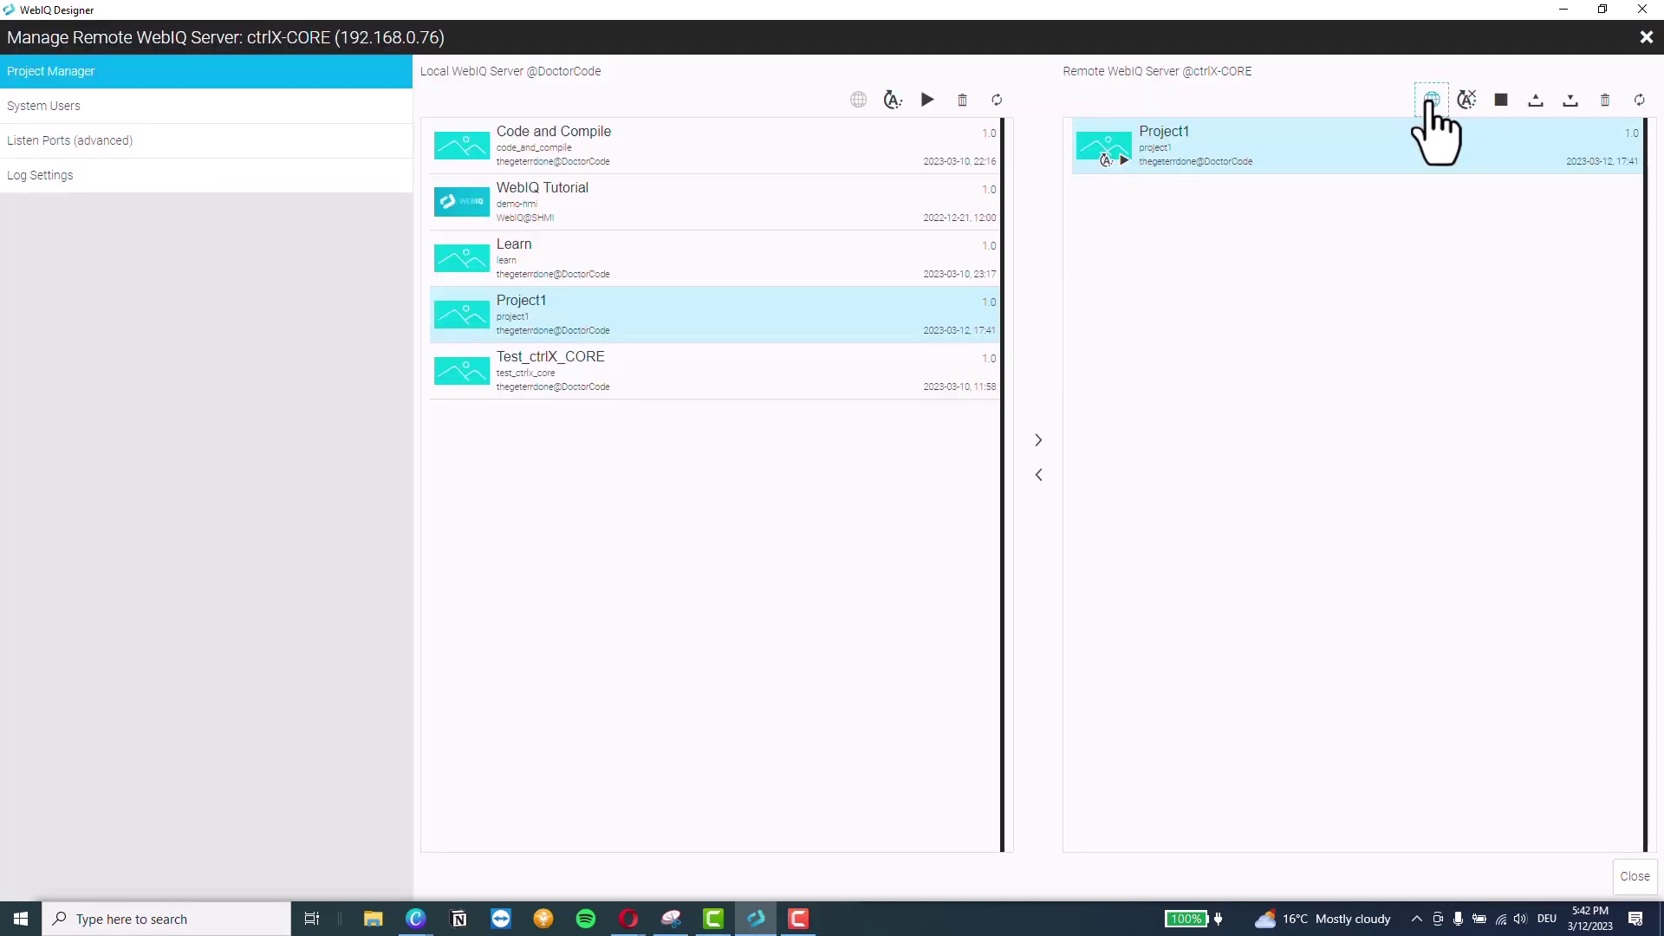
Open the running Project1 HMI in Opera and snap it into its own window on the right half
click(1431, 99)
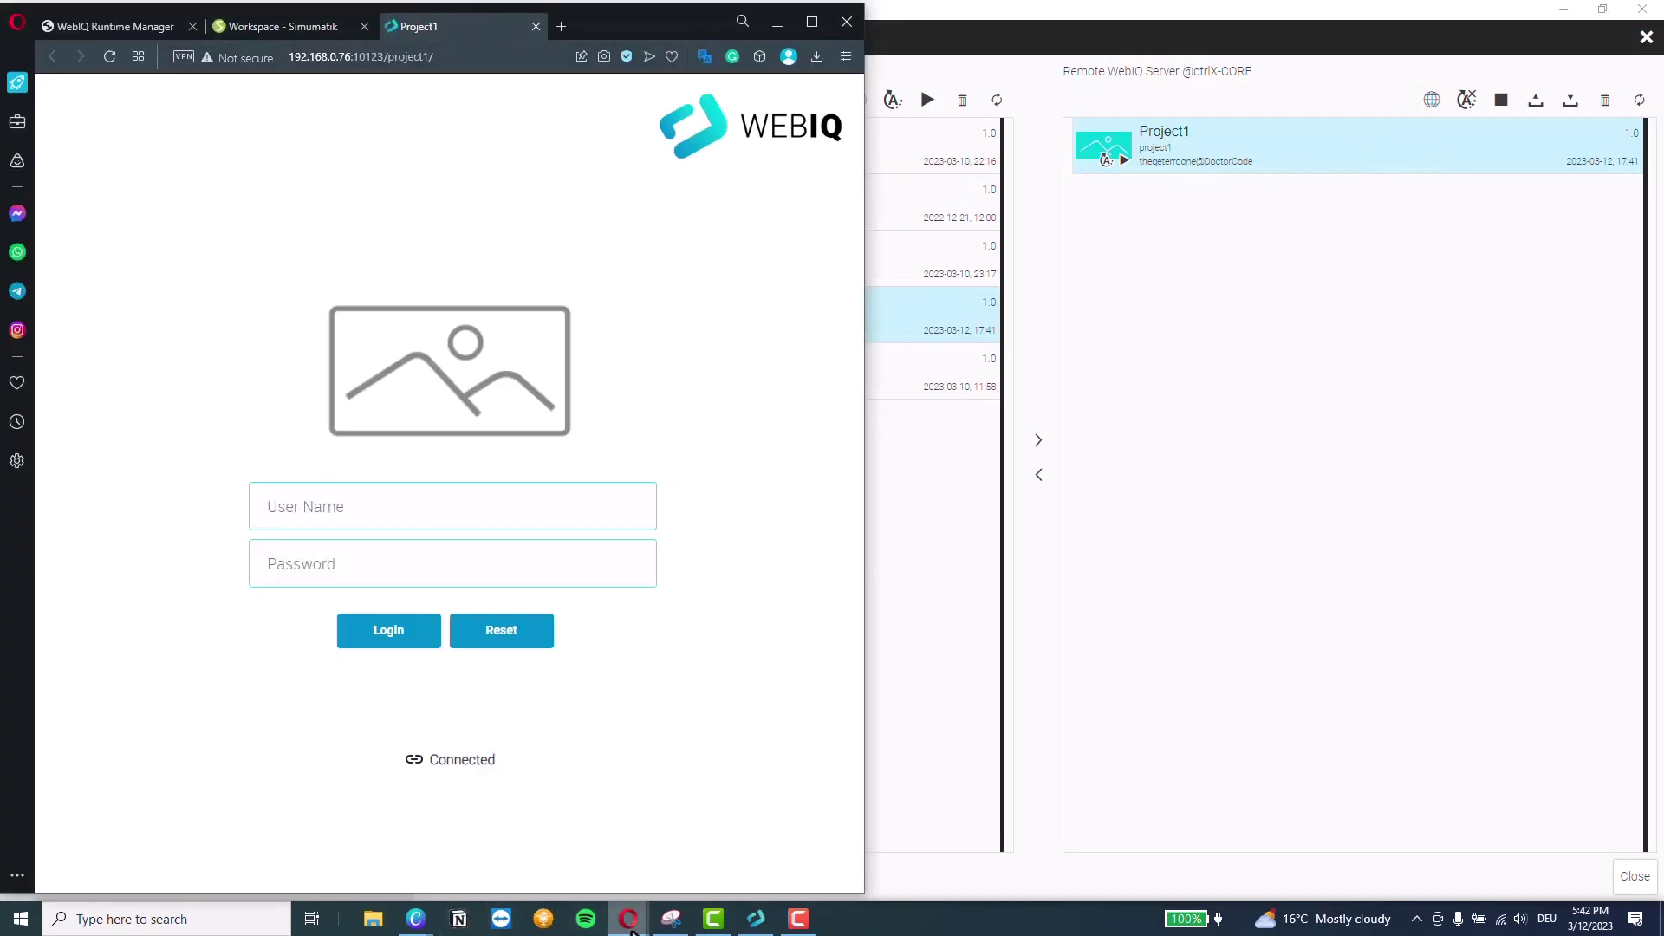
mouse_move(656, 902)
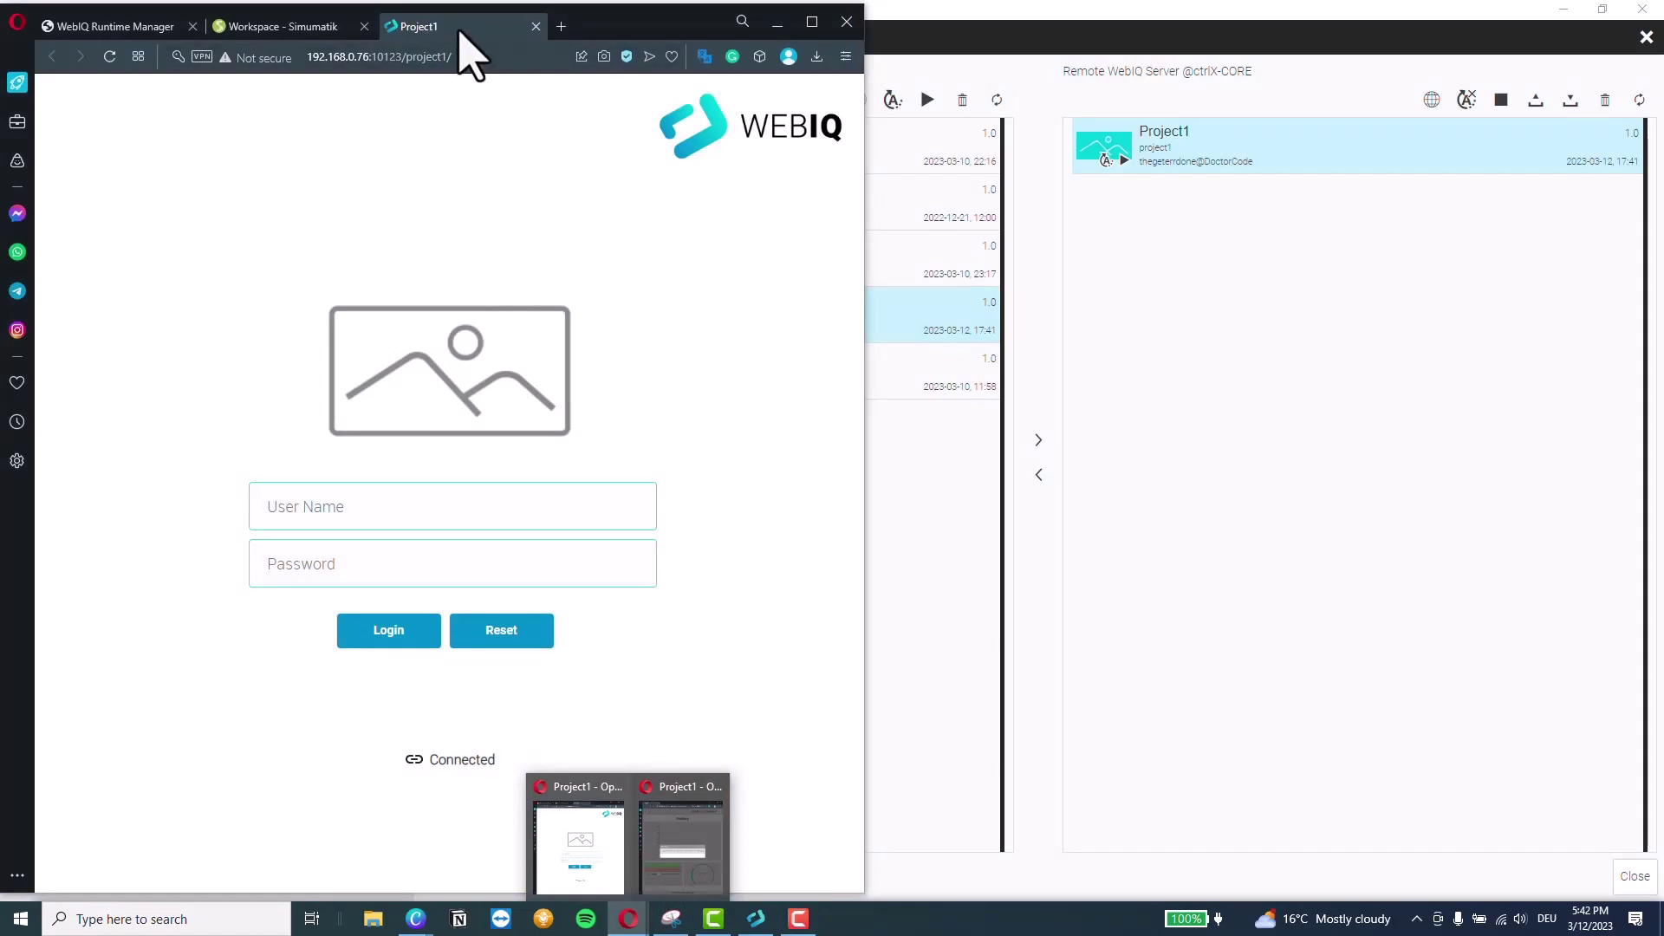
drag(459, 32, 765, 19)
drag(471, 18, 1660, 30)
Log in to the HMI with saved credentials and fit its window beside the Simumatik simulation
click(1114, 525)
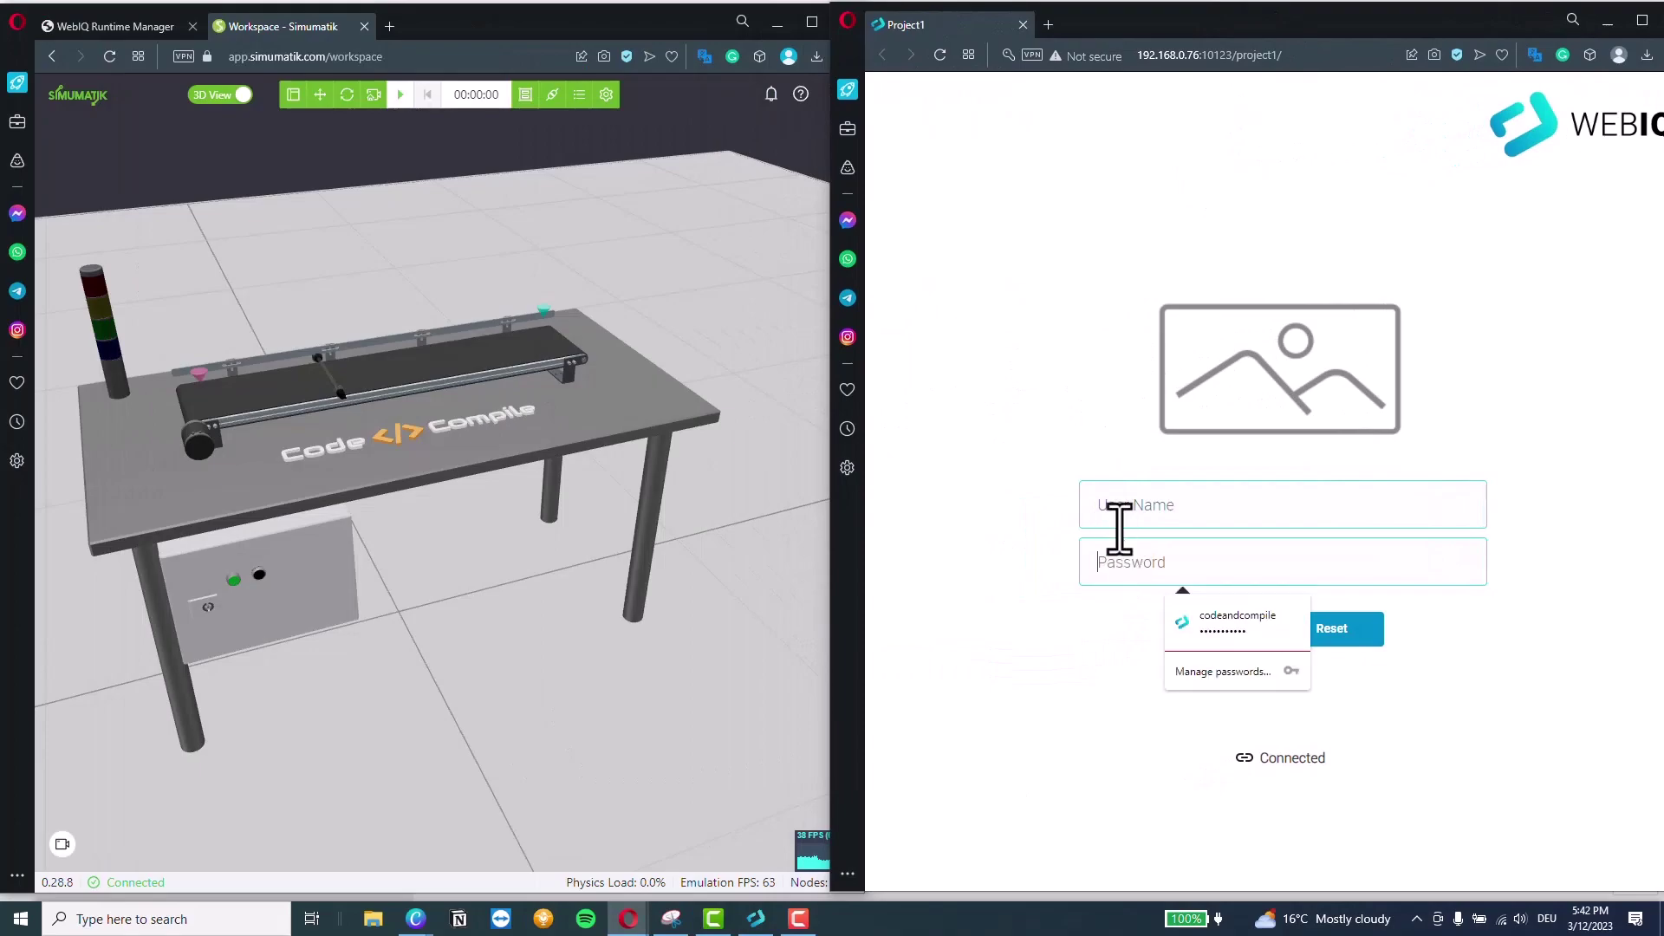
click(1179, 568)
click(1218, 637)
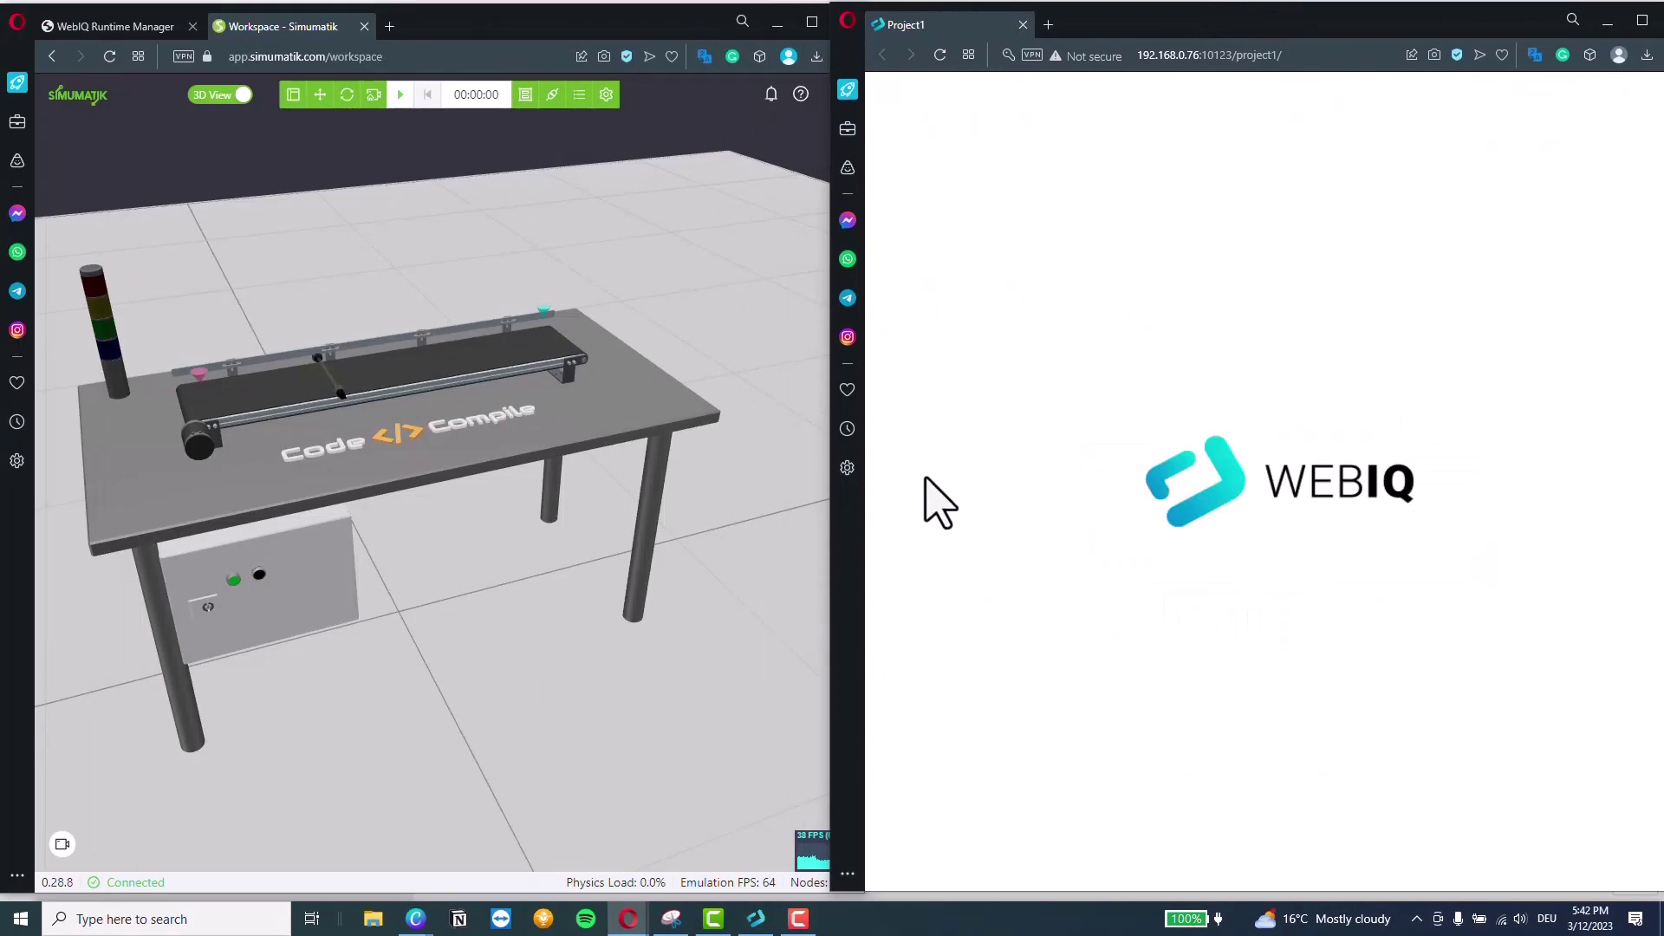
drag(832, 447, 865, 447)
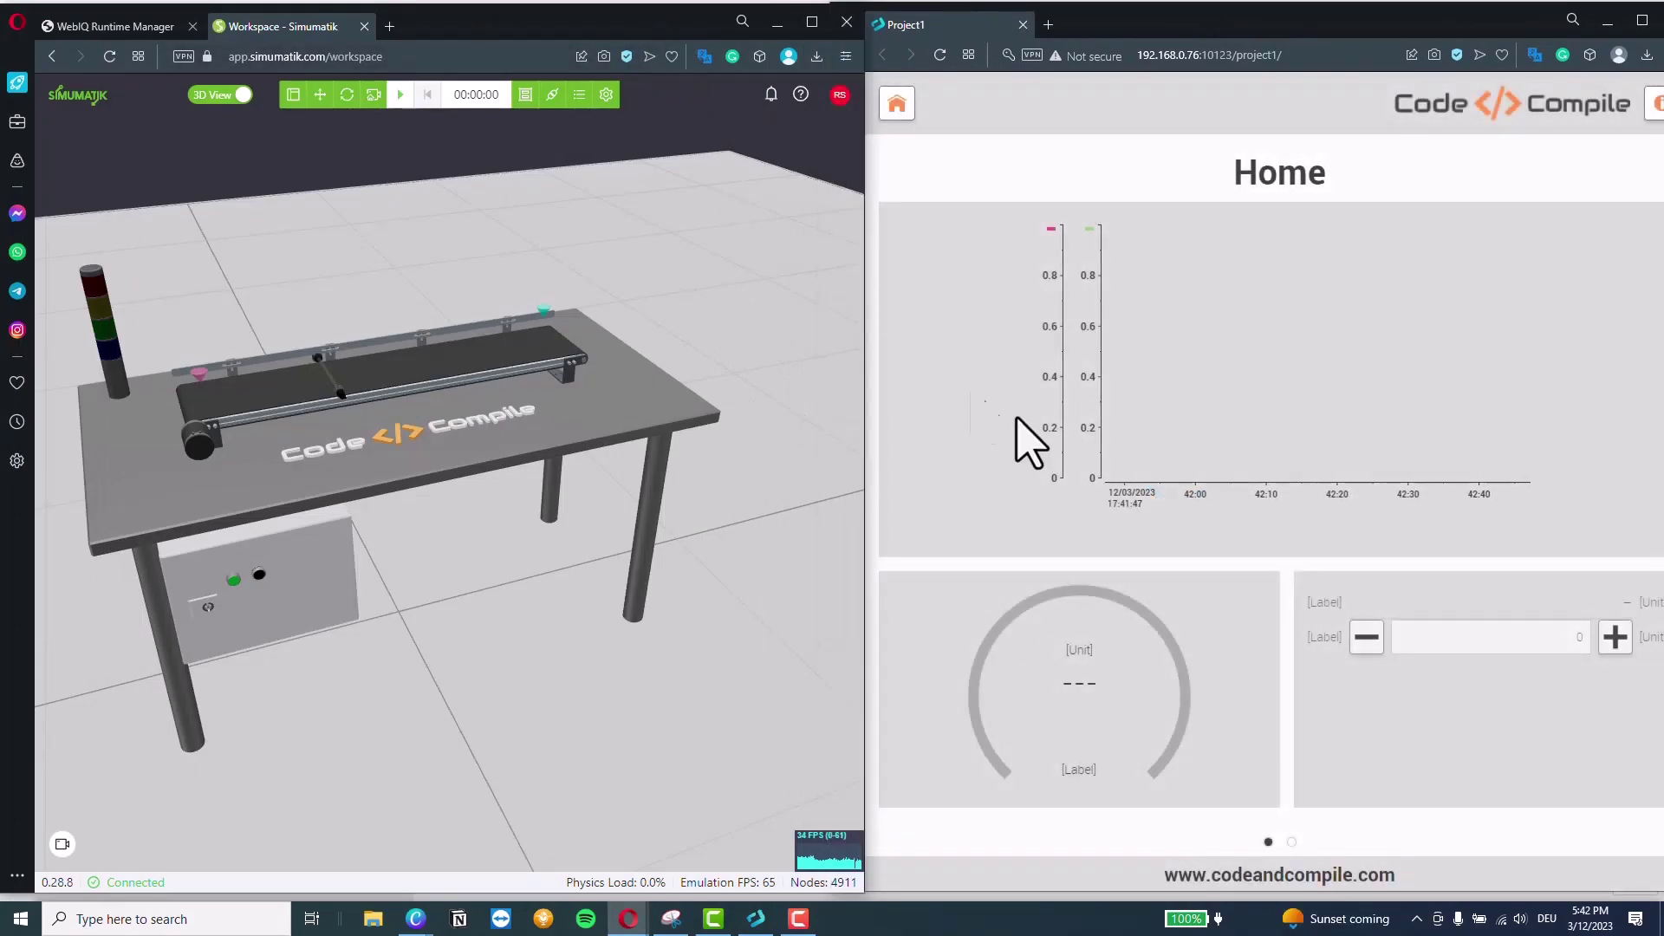
drag(1211, 29, 1166, 33)
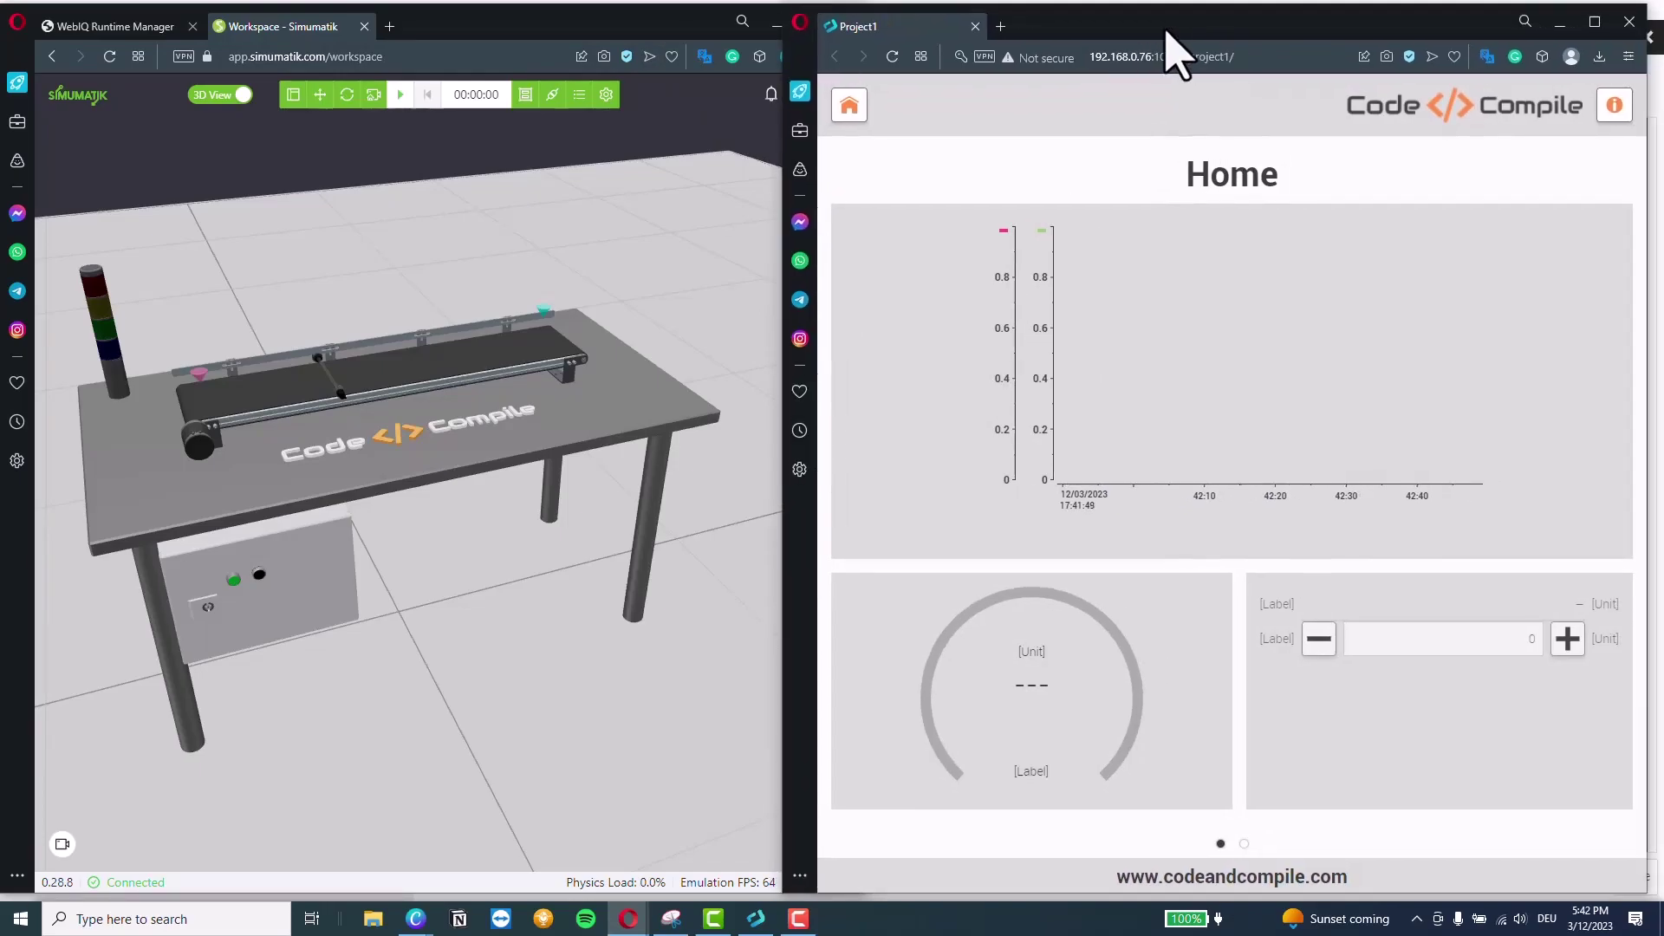
Play the Simumatik emulation, start the conveyor from the Factory page, raise set speed, acknowledge the alarm
click(1243, 844)
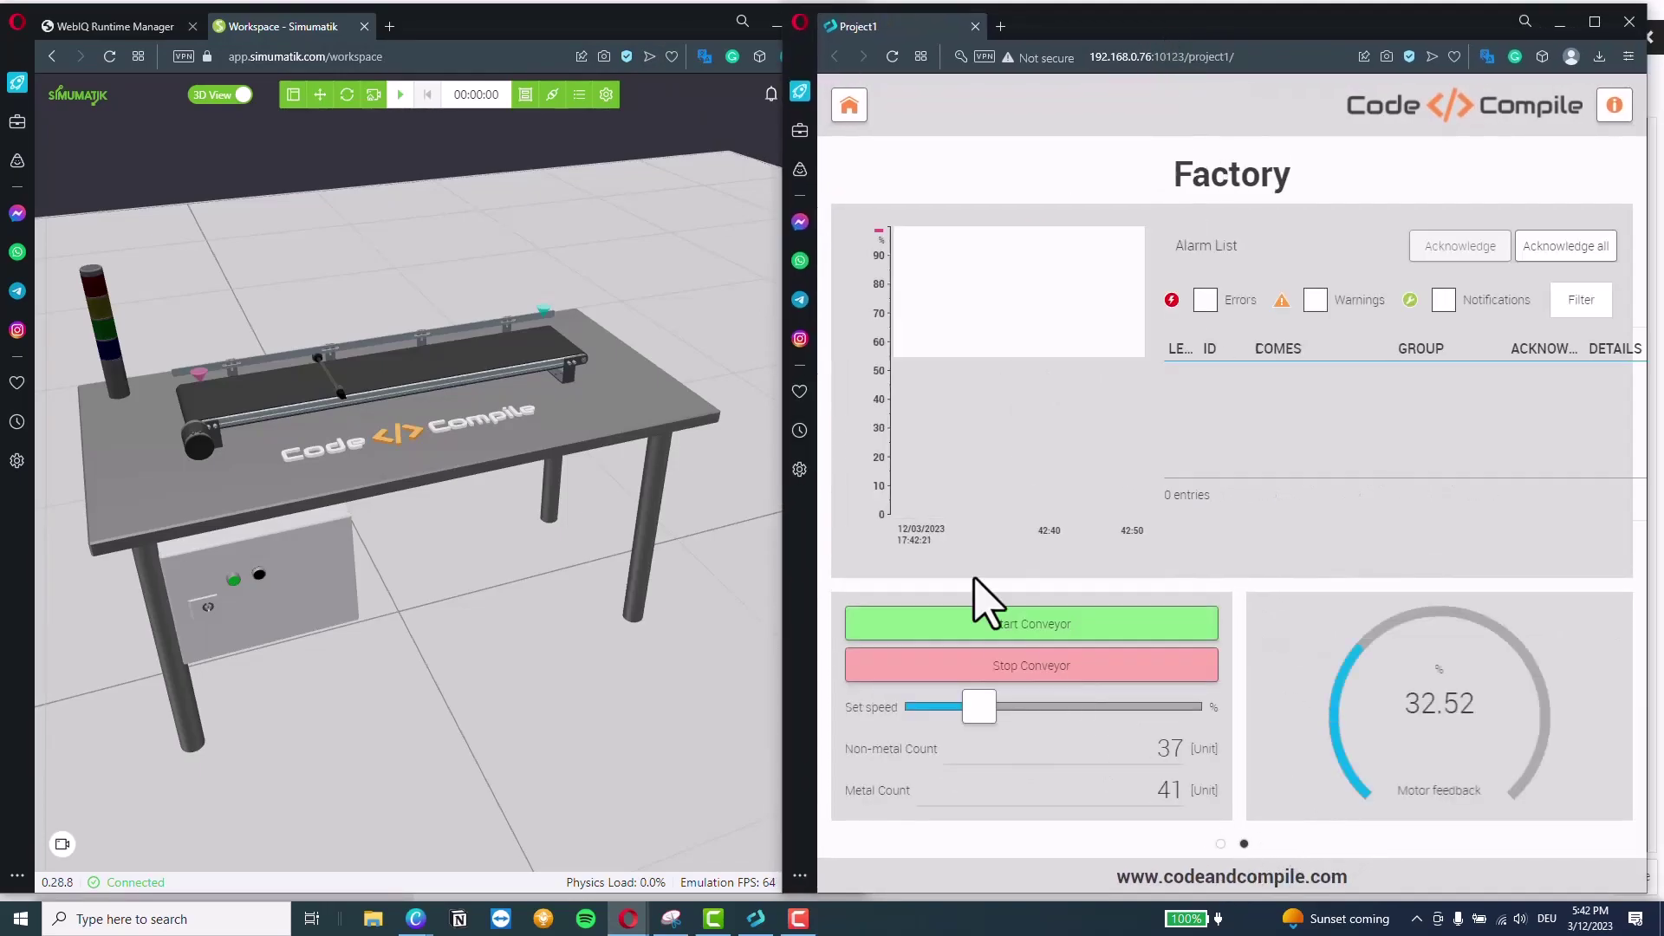
click(402, 109)
click(402, 106)
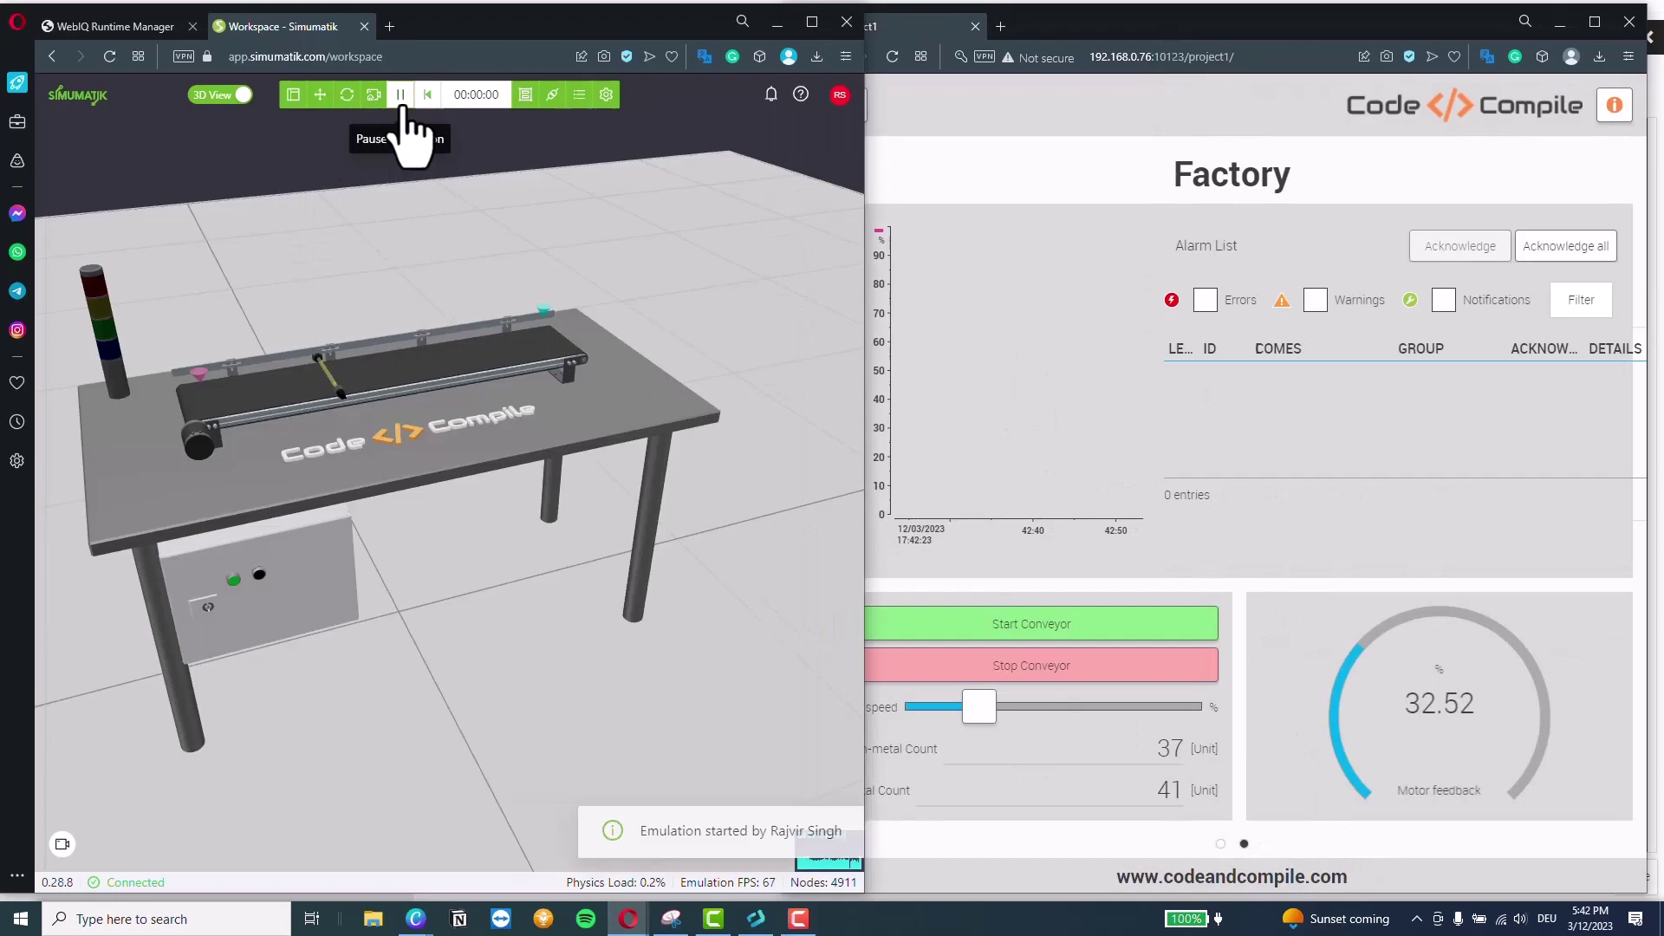
click(1069, 628)
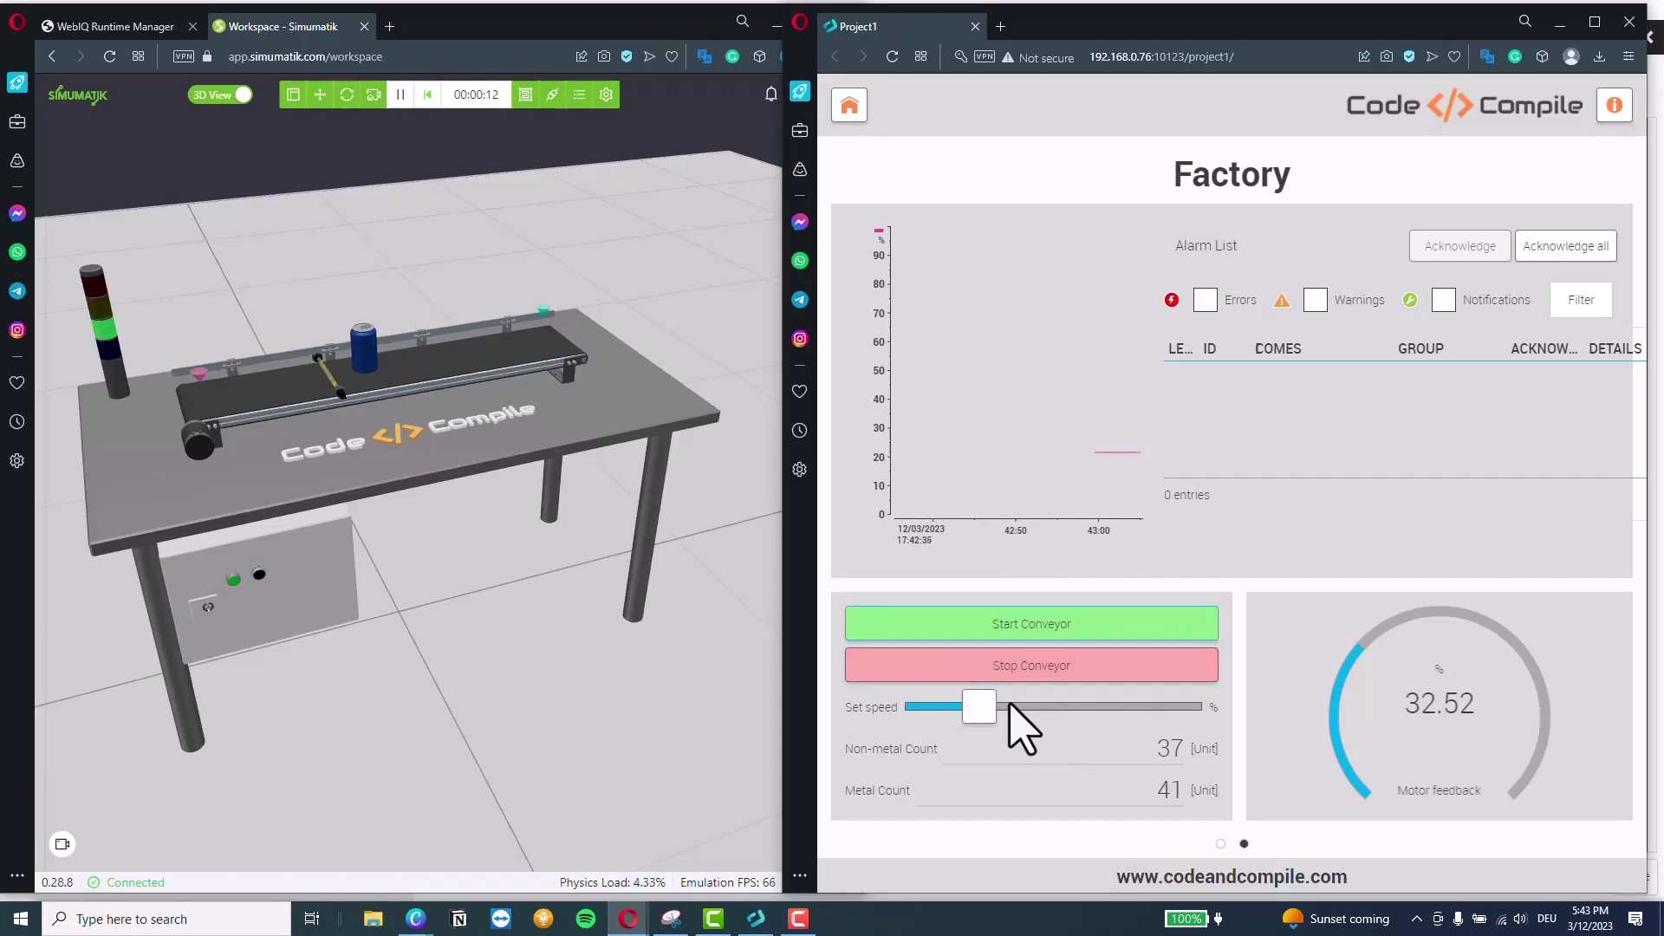
drag(1010, 706, 1142, 709)
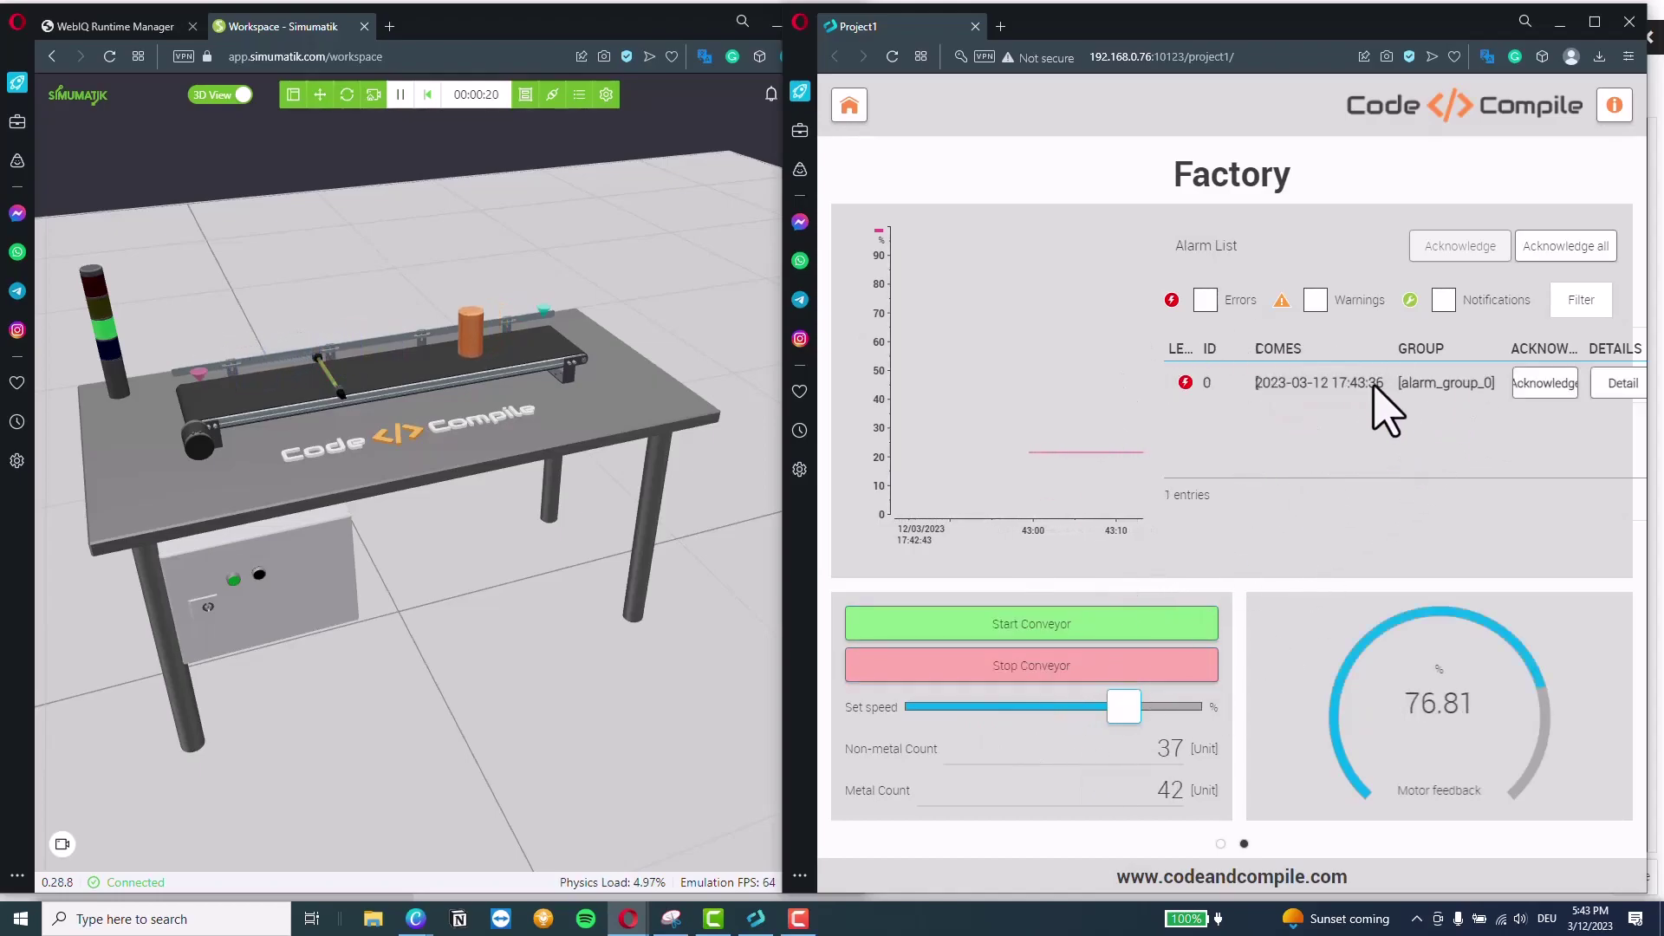
click(1544, 393)
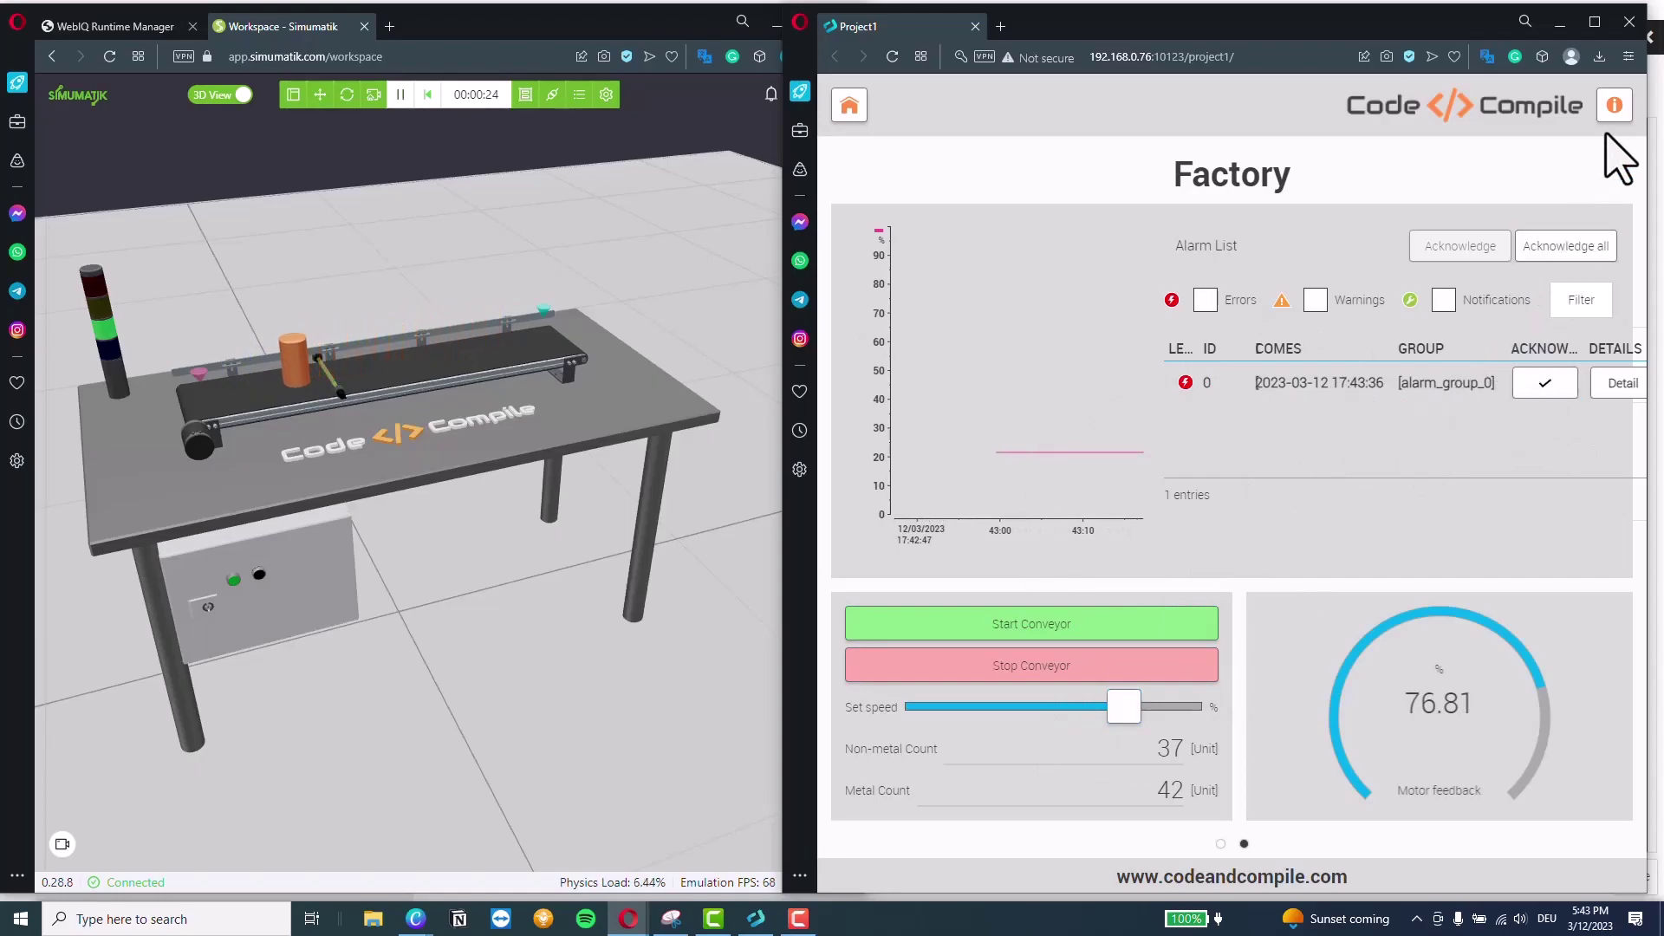
Open and close the HMI info message, then visit the Home page and return to Factory
click(1614, 105)
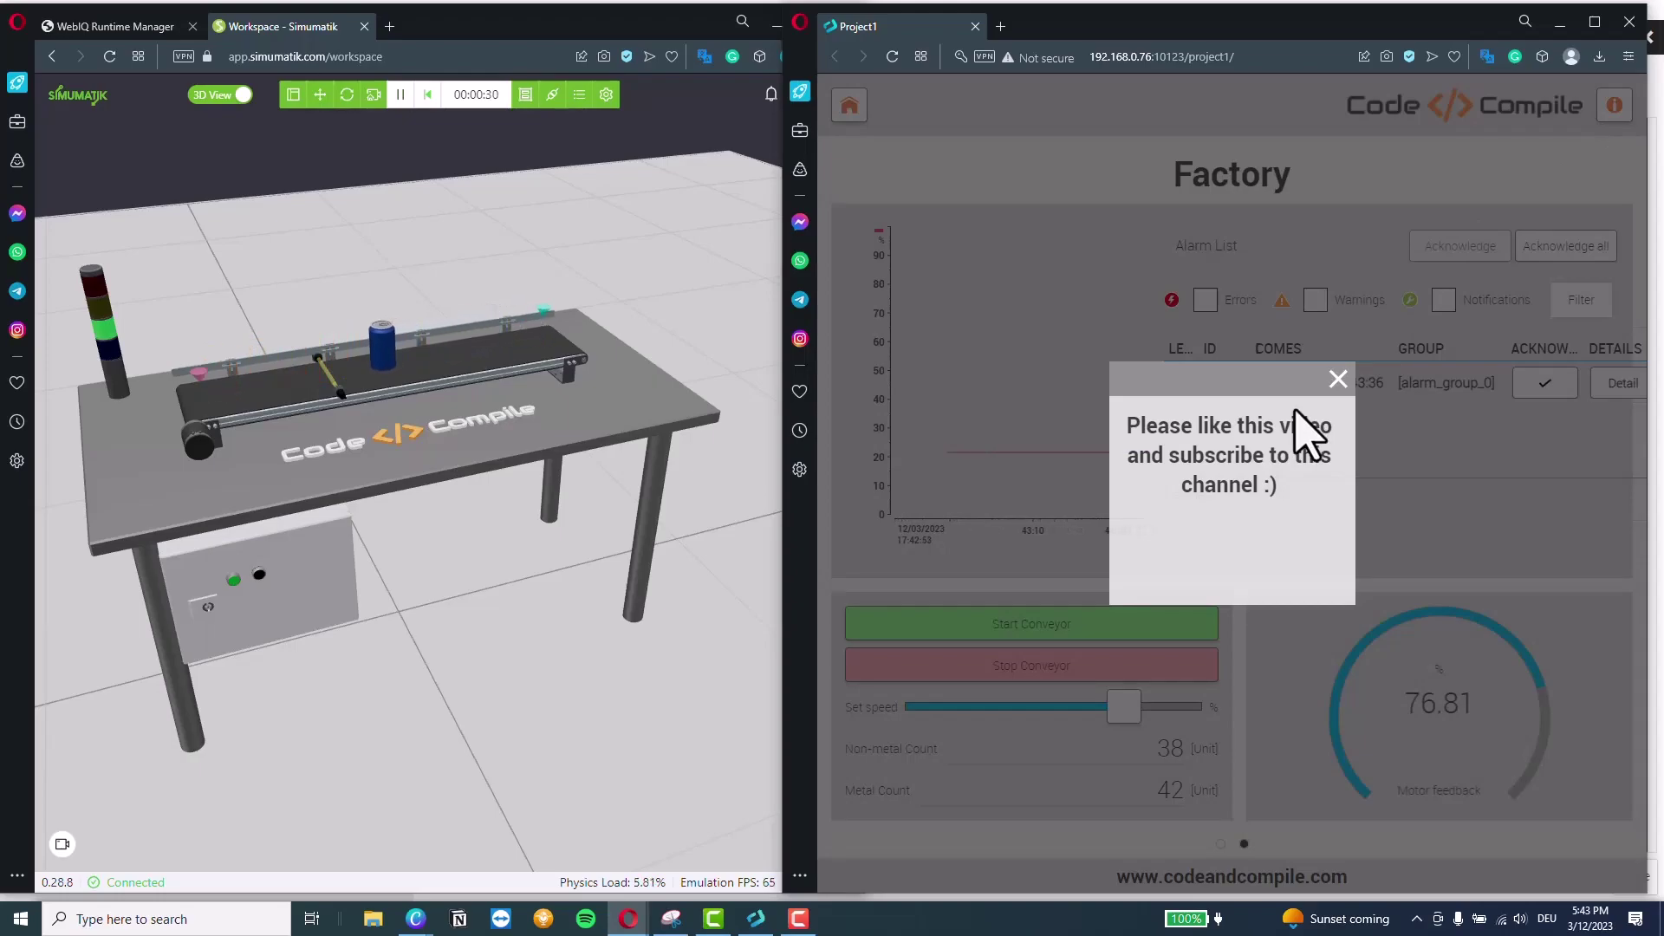
click(1338, 379)
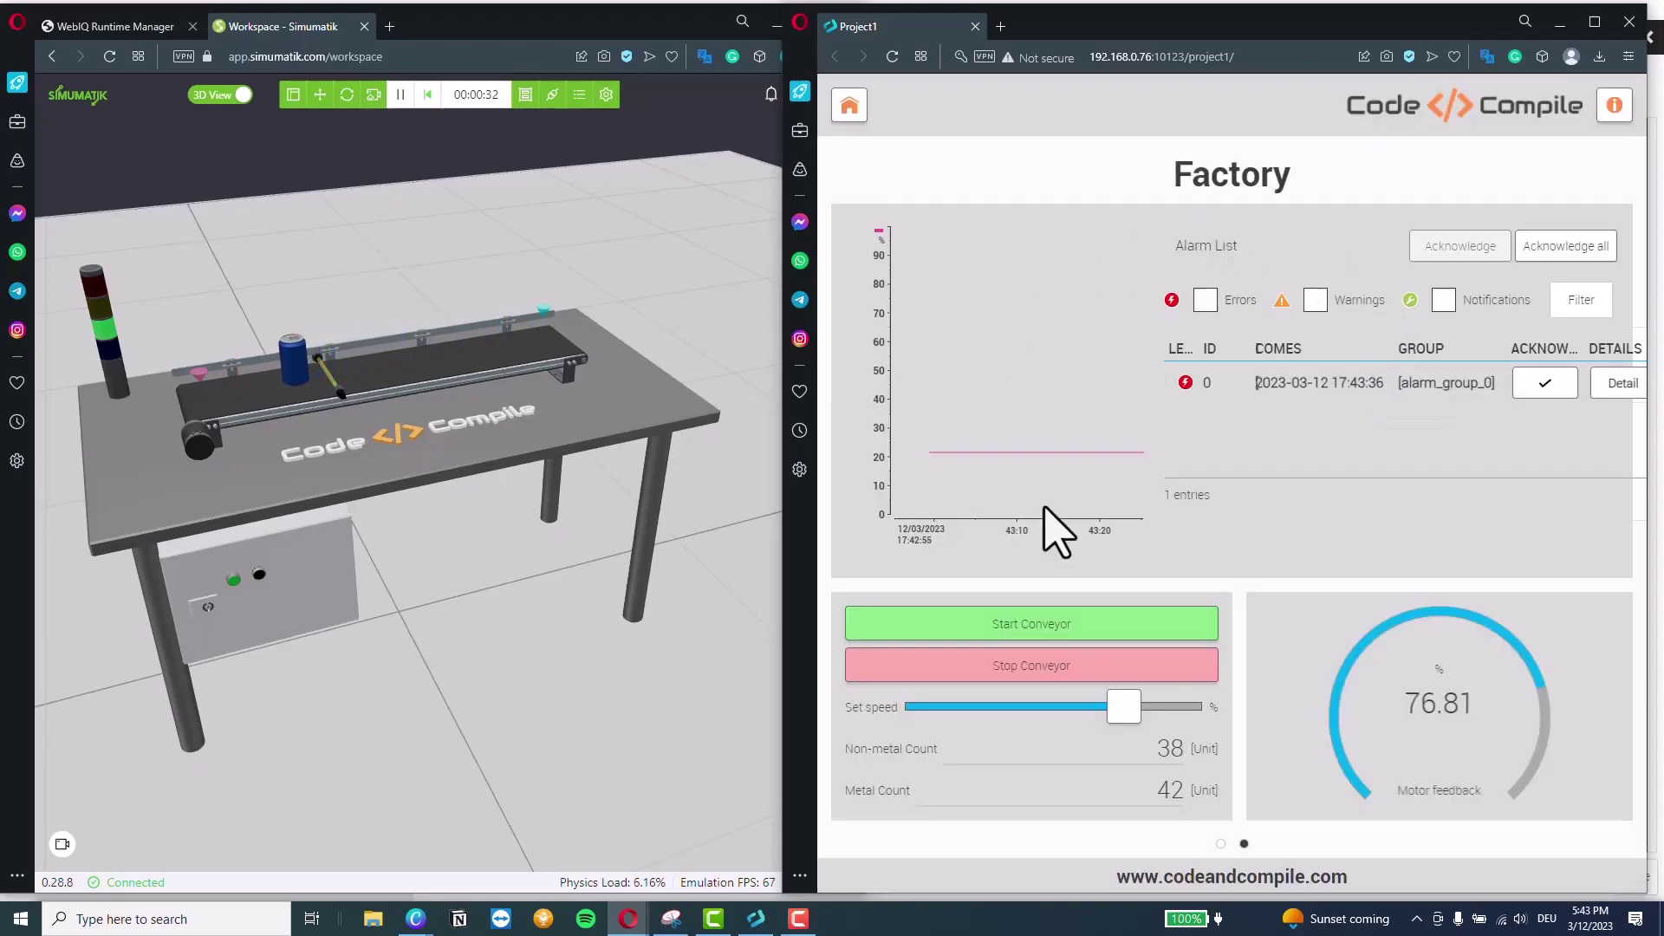
click(858, 121)
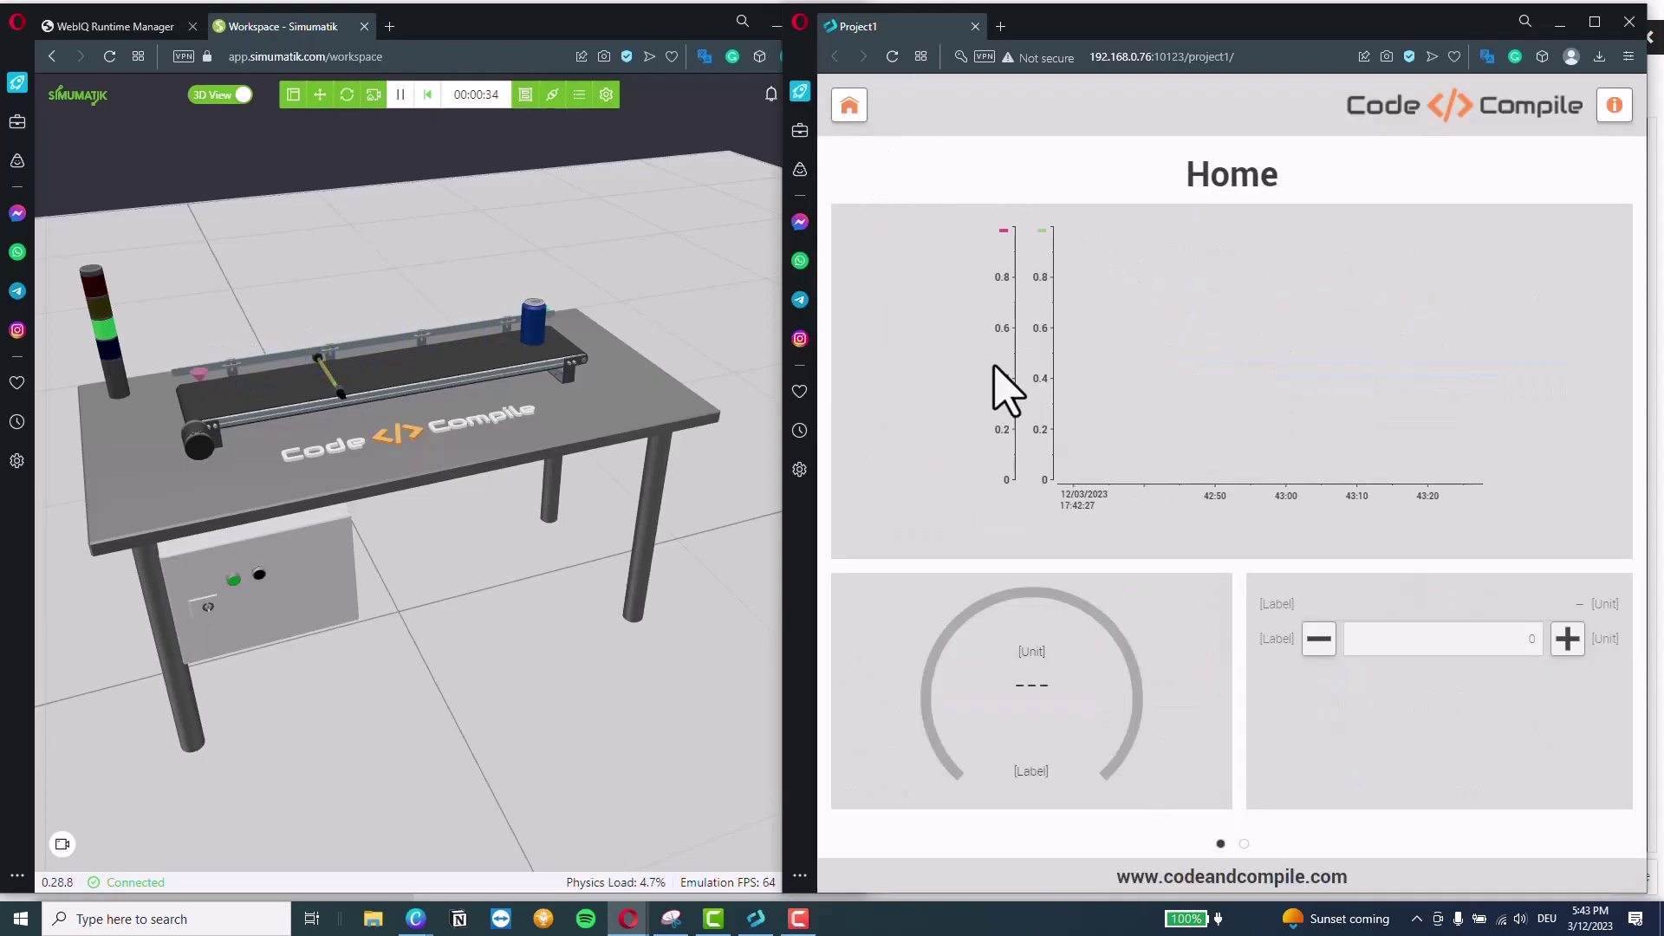
click(1244, 844)
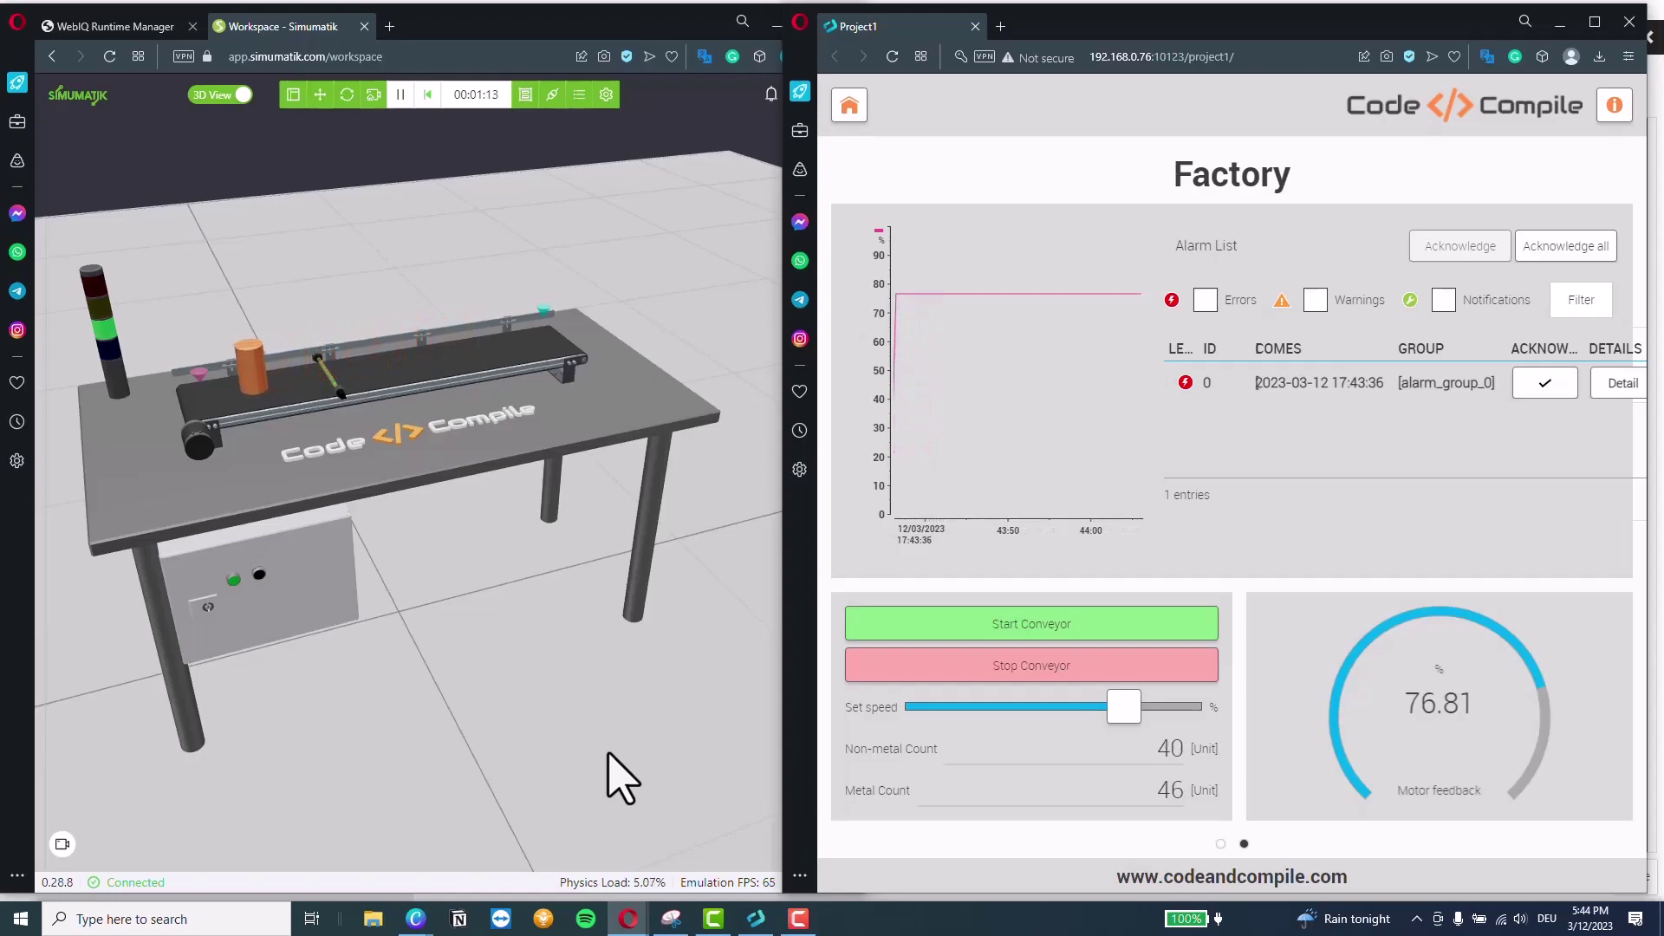
Bring the presentation to the front and advance to the closing thank-you slide
mouse_move(423, 915)
click(469, 865)
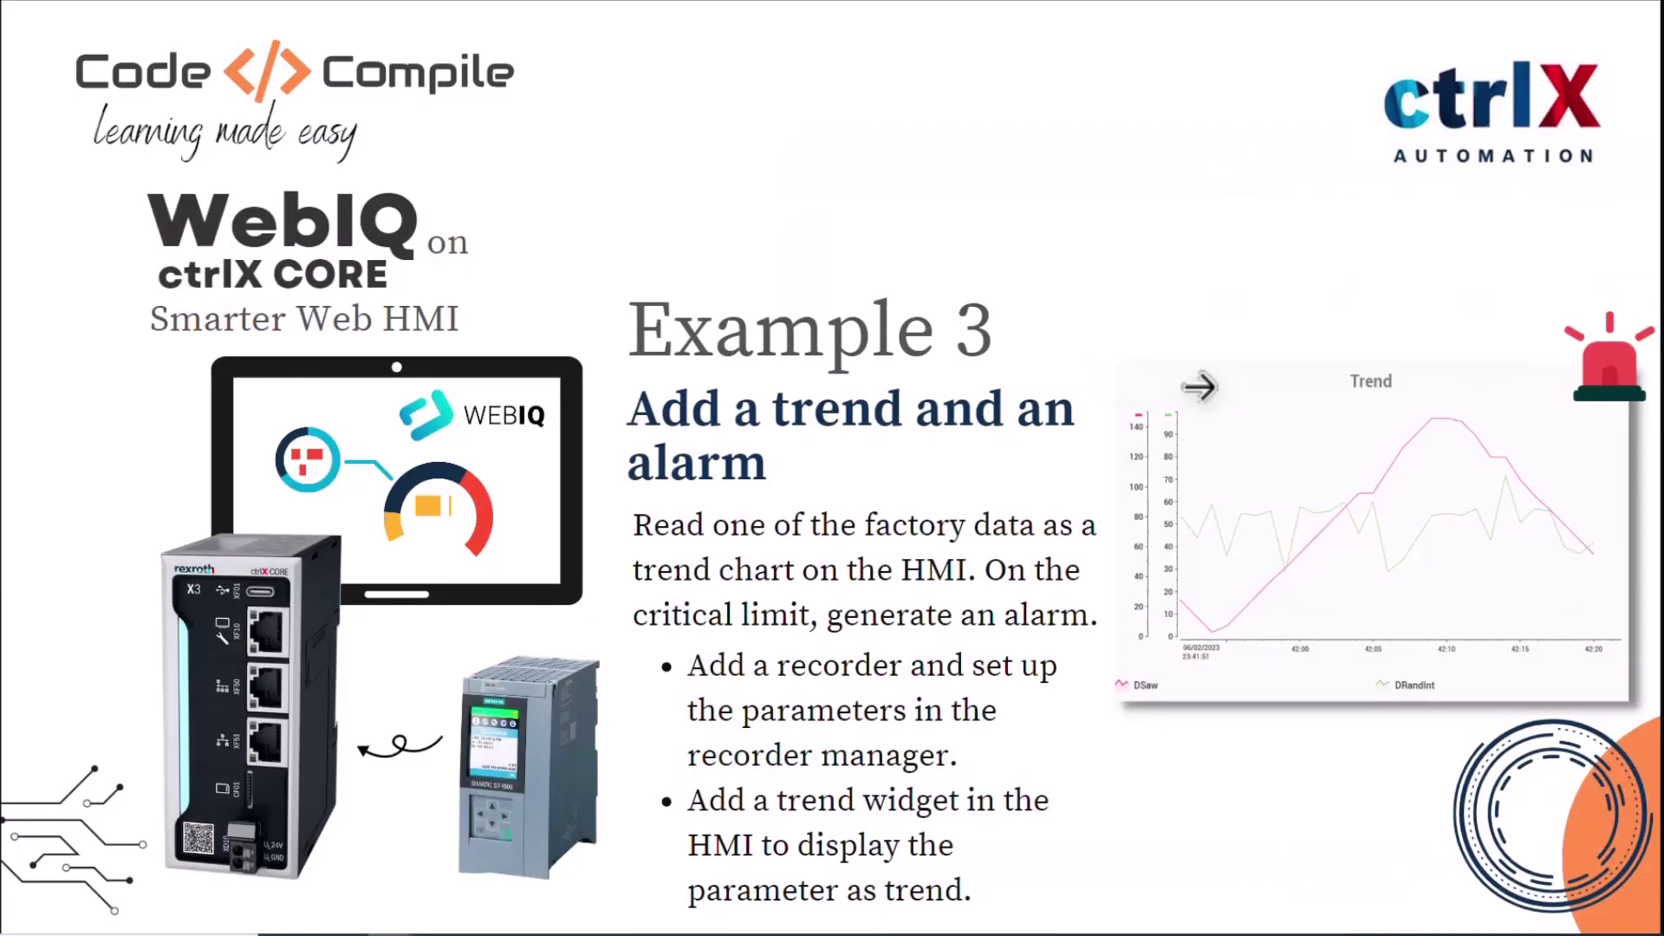
click(1649, 488)
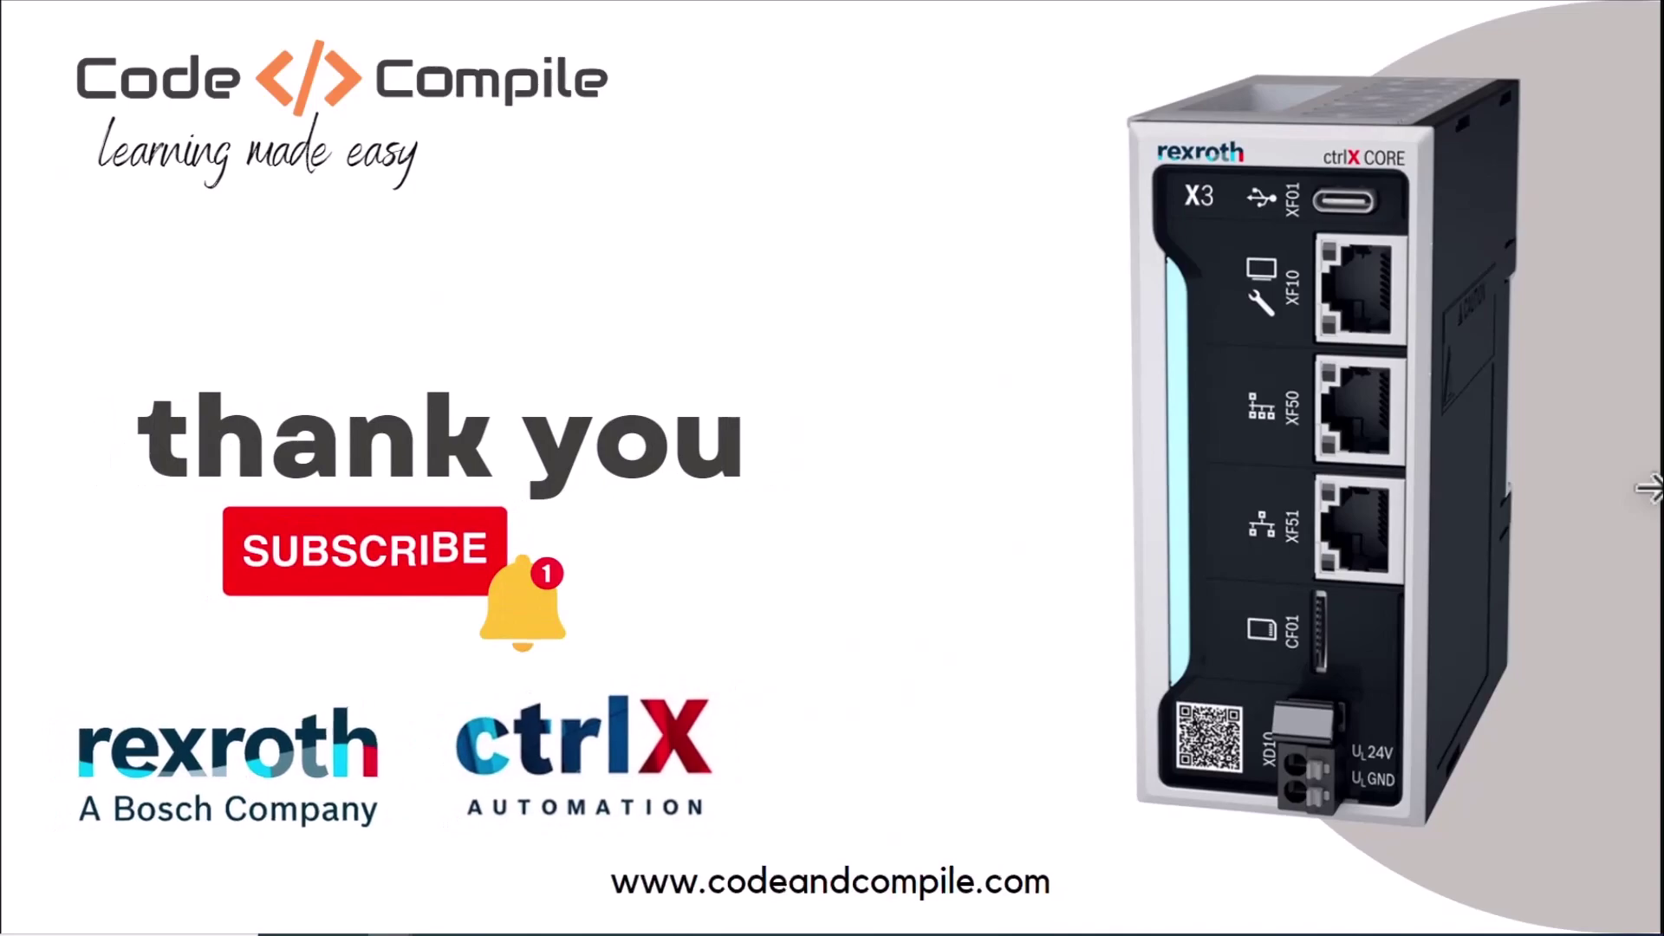